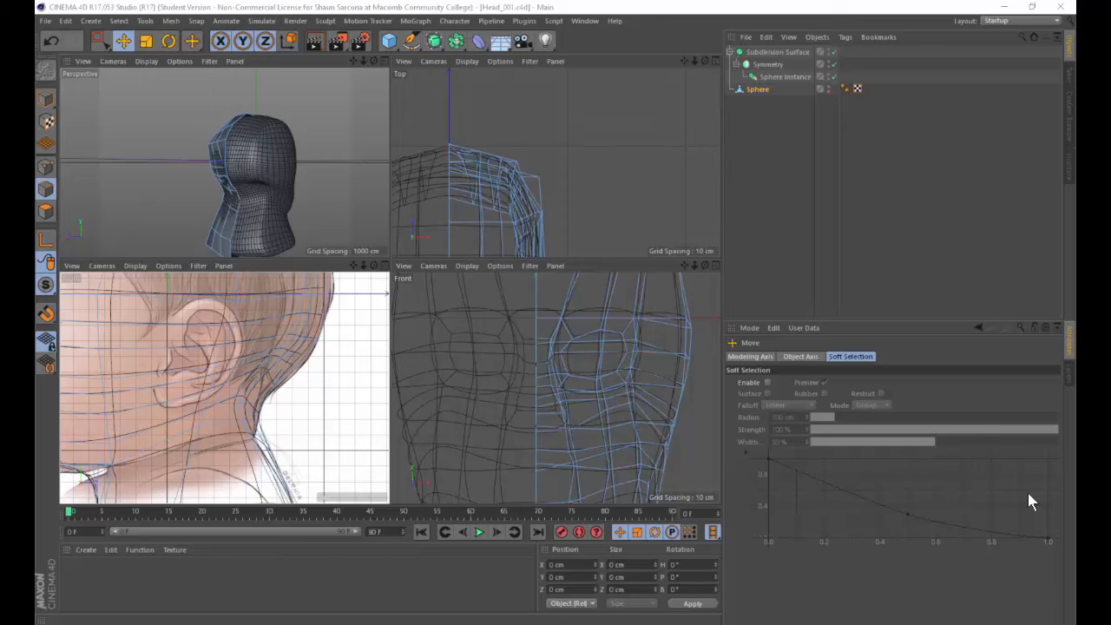
Switch to Chrome and search YouTube for "title cinema 4d" in a new browser tab.
key(alt+Tab)
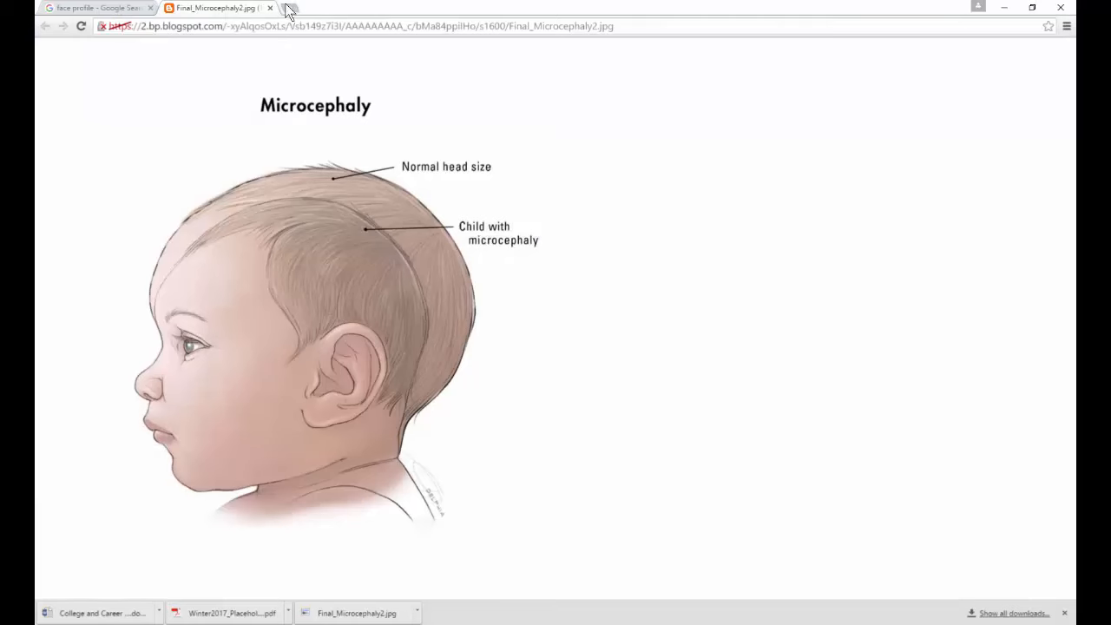
click(288, 7)
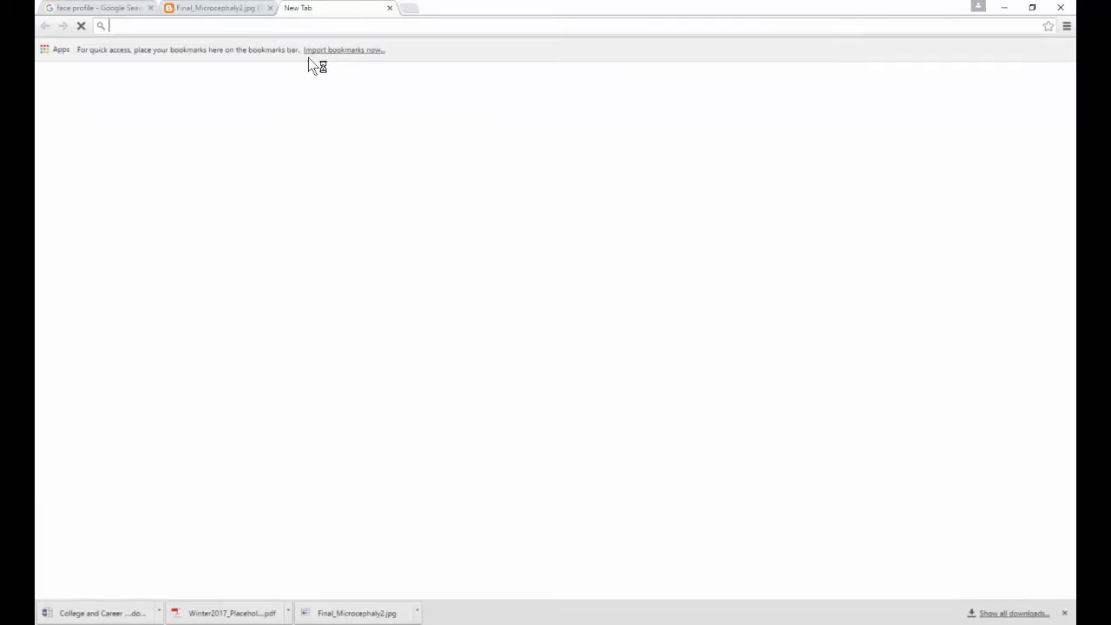
text(youtube.com)
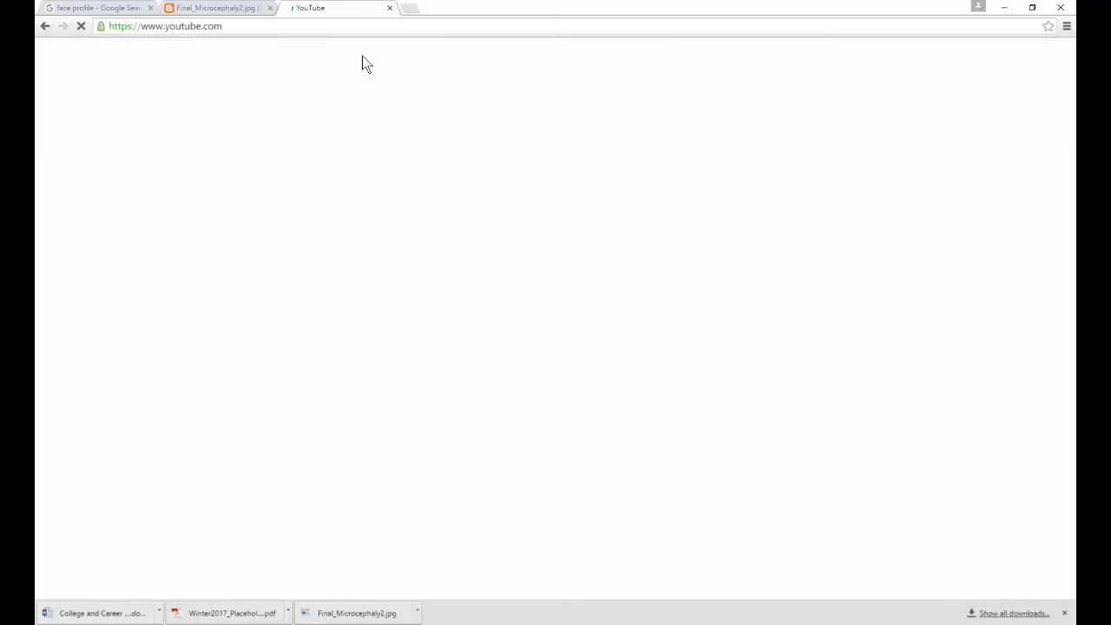
text(title ci)
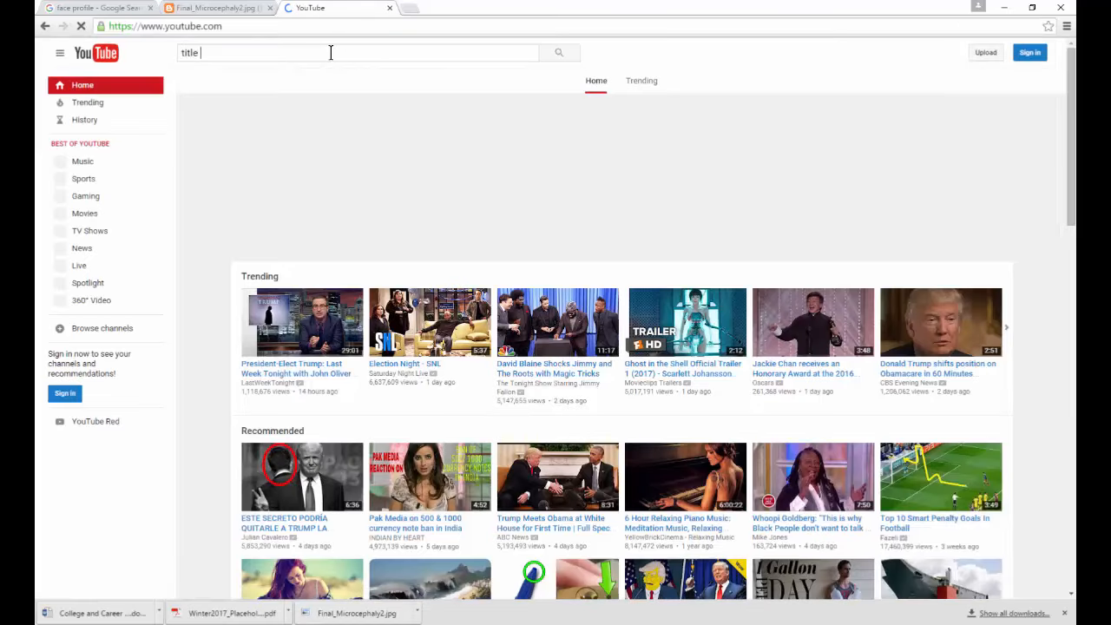
text(nema 4d)
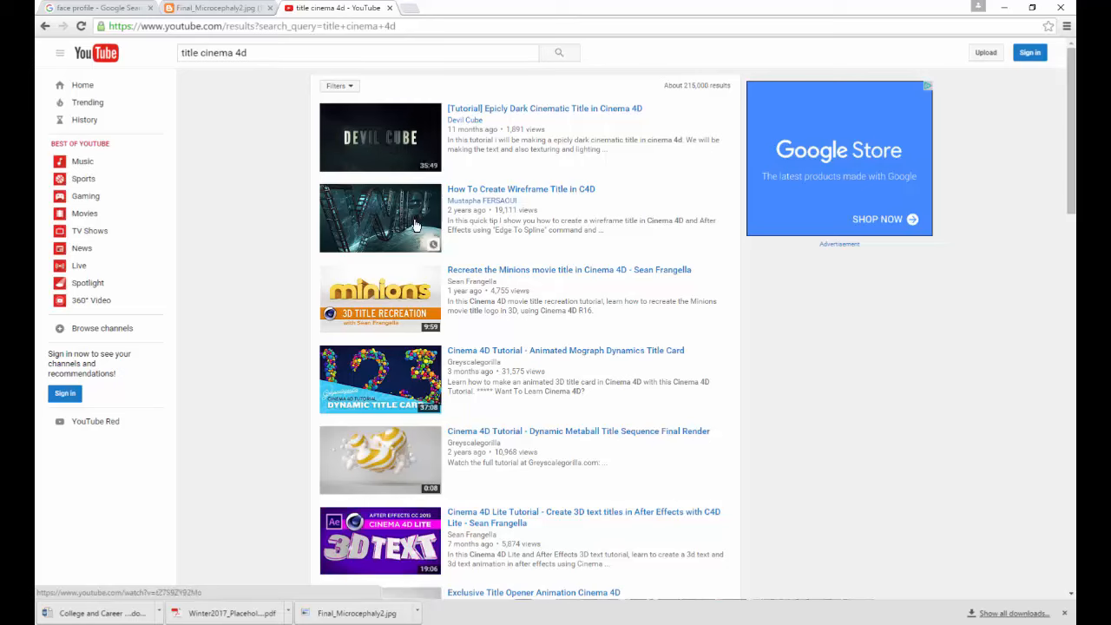
Look through the found Cinema 4D title videos down to the end of the page, and close the YouTube tab.
scroll(382, 298, down, 5)
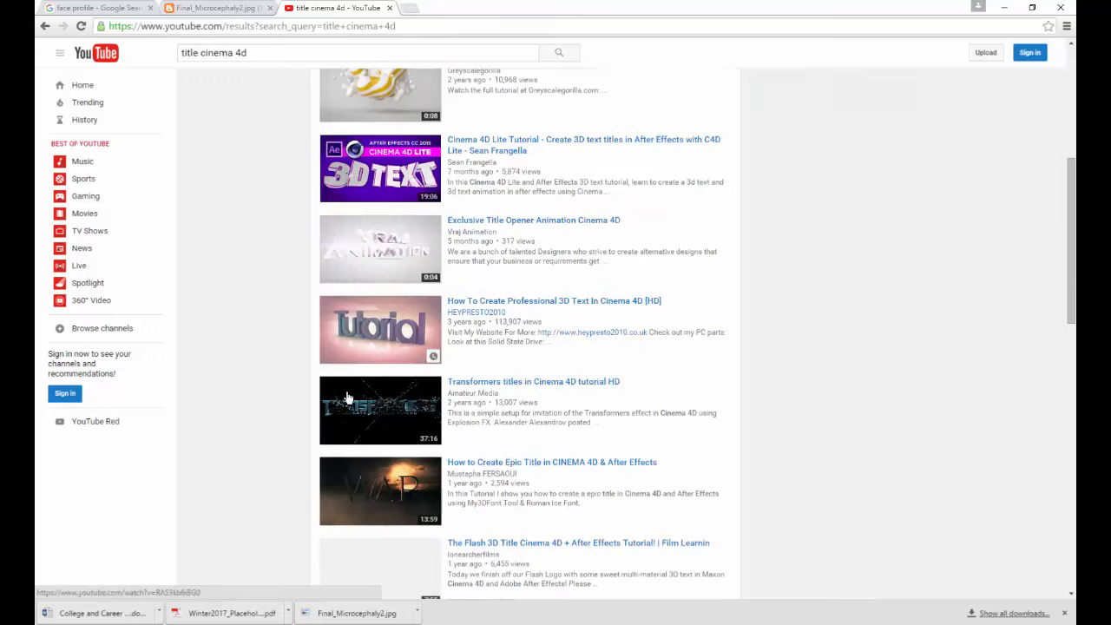
scroll(375, 425, down, 2)
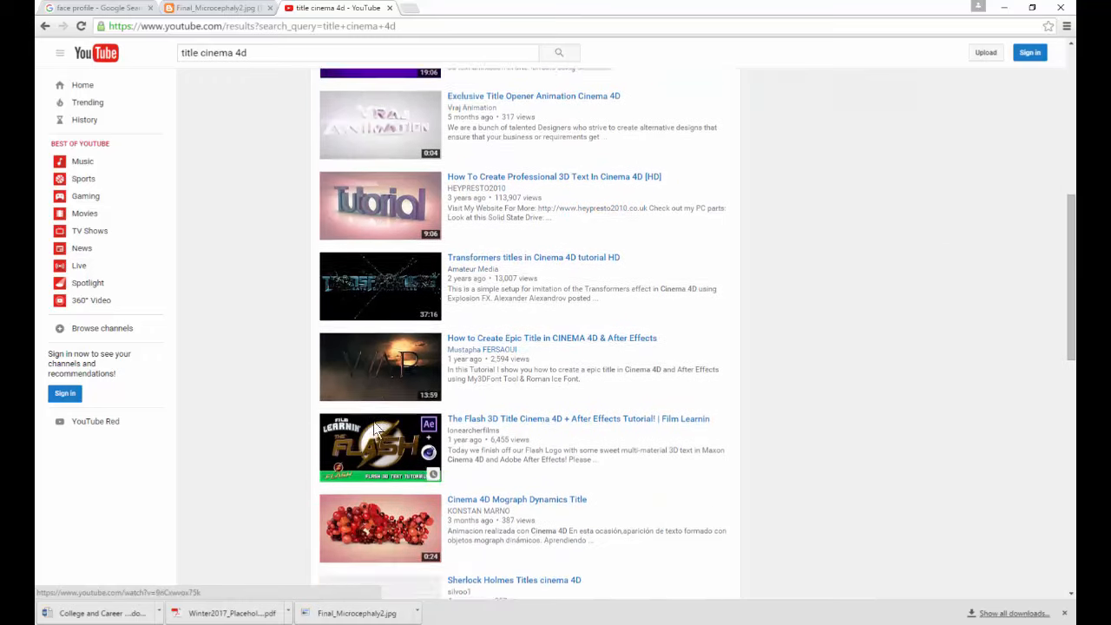
scroll(372, 453, down, 4)
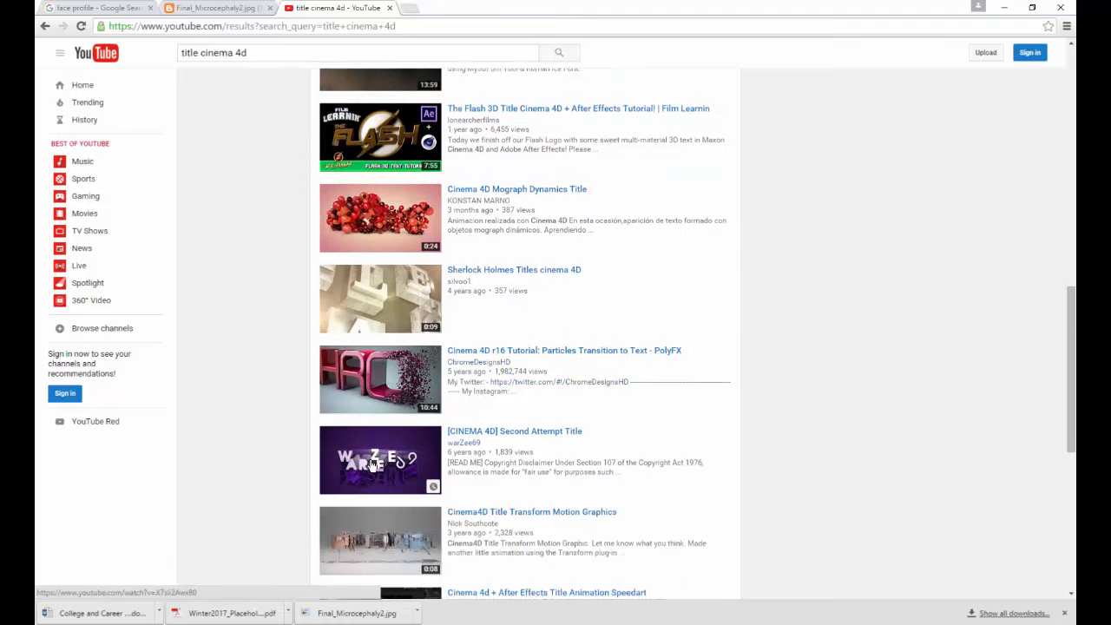
scroll(370, 468, down, 5)
scroll(369, 465, down, 2)
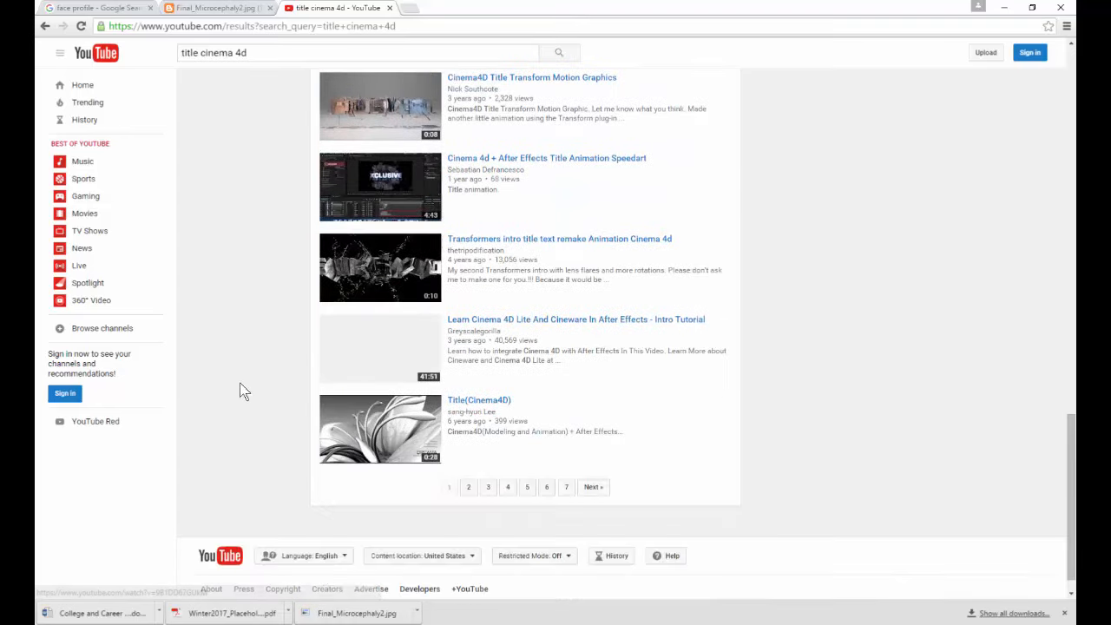
click(390, 8)
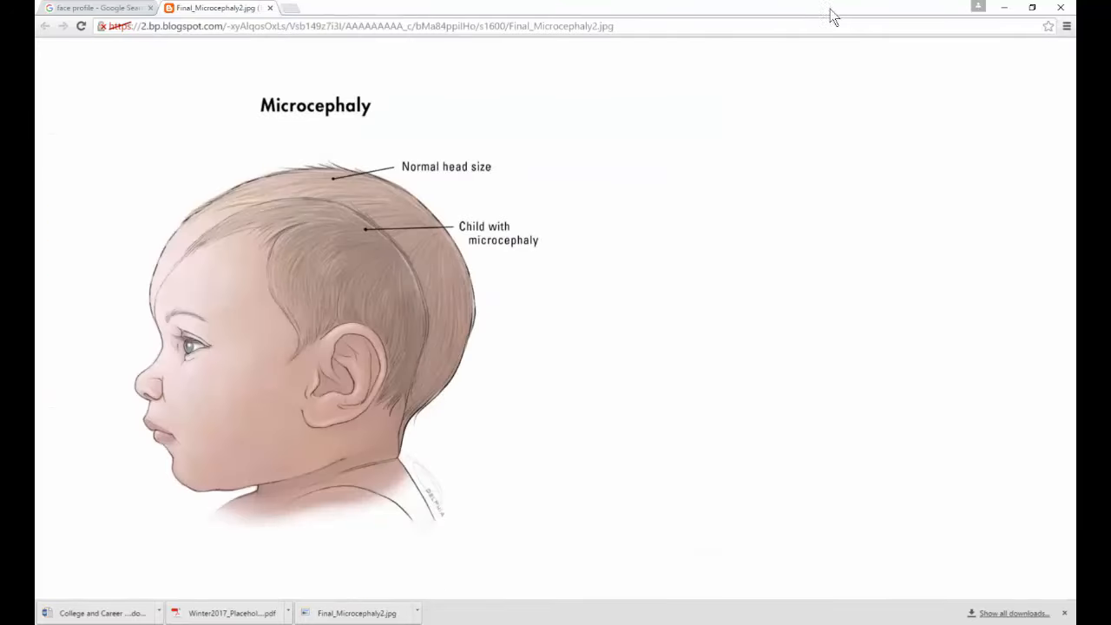
Return to Cinema 4D and view the existing head model from the front in the perspective view.
click(1011, 12)
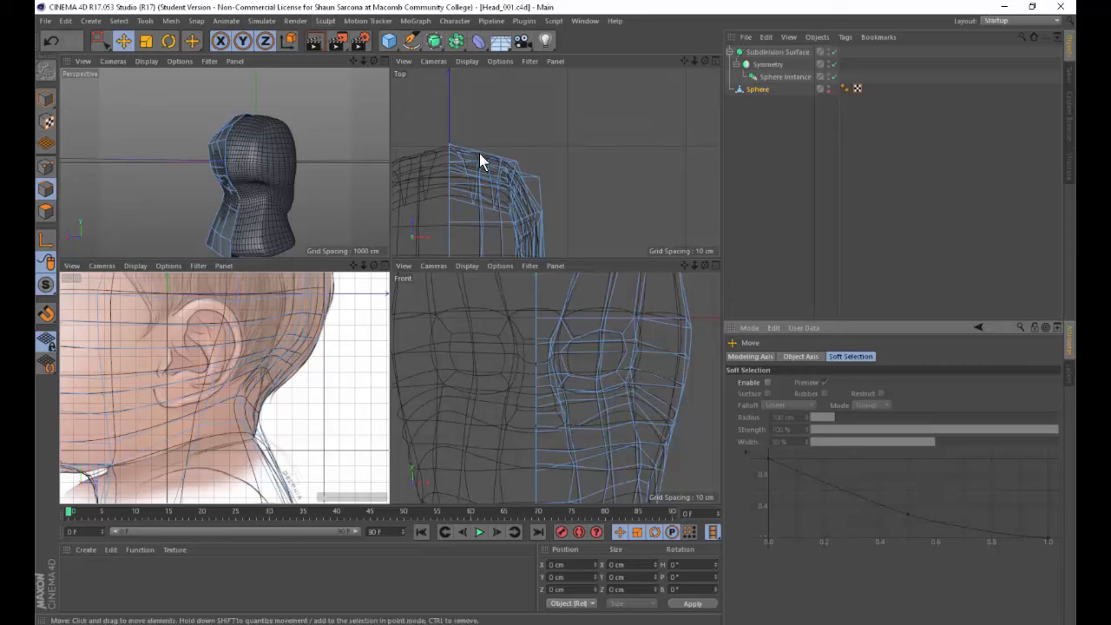
alt+drag(360, 129, 362, 151)
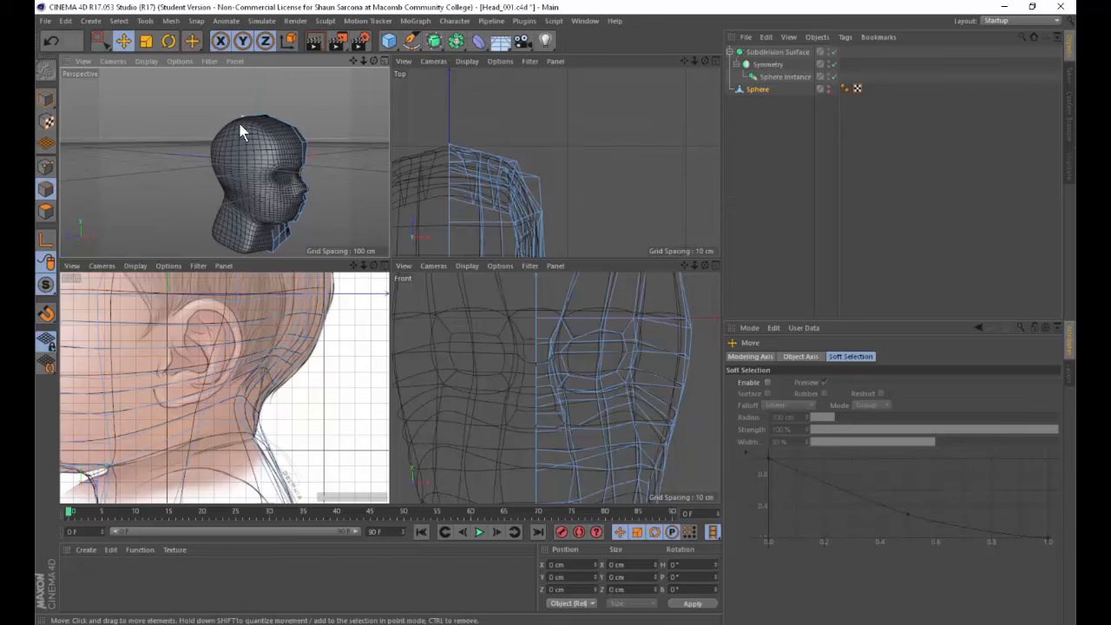
mouse_move(338, 156)
alt+mouse_down()
mouse_move(124, 141)
mouse_move(323, 142)
alt+mouse_up()
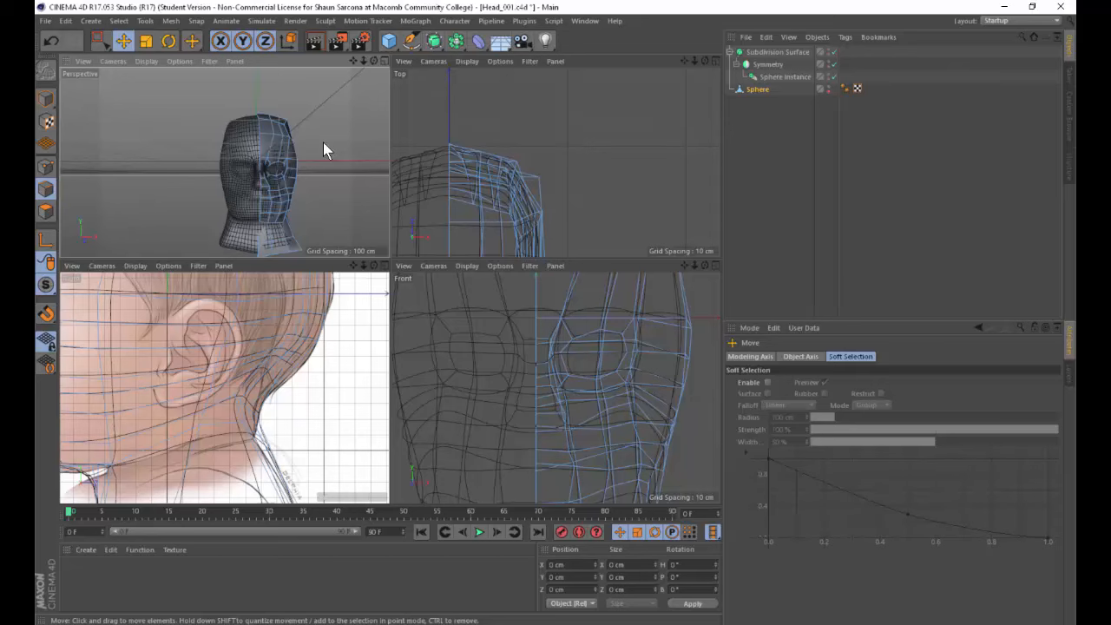
Switch to Chrome, view the YouTube video "Making Of, a Bruce Lee 3D portrait" in a new tab, and close that tab.
key(alt+Tab)
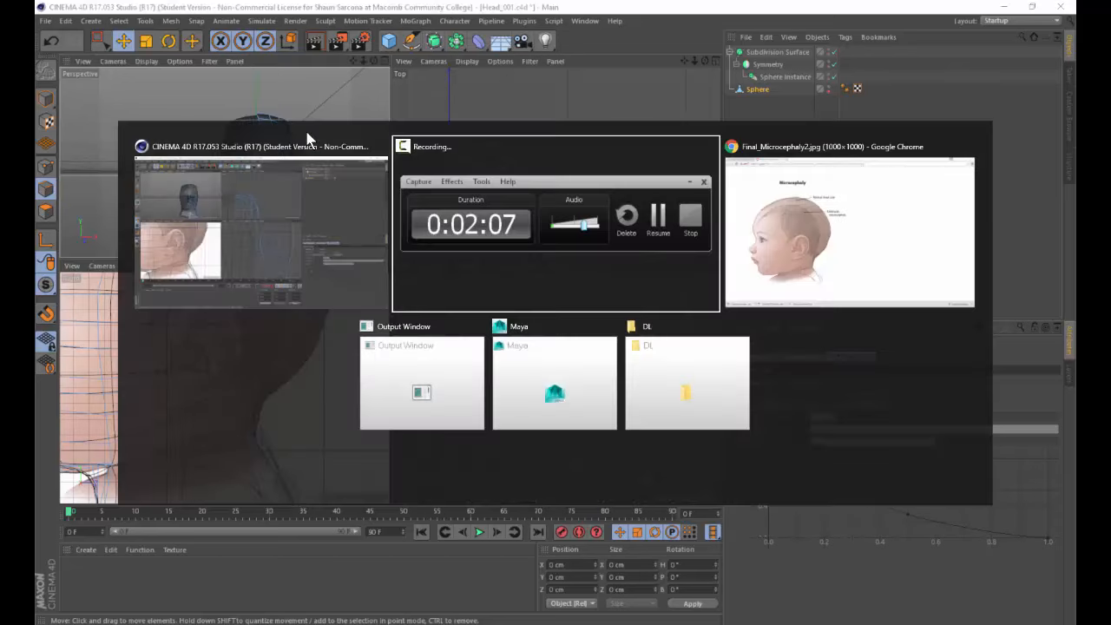
key(alt+Tab)
click(292, 7)
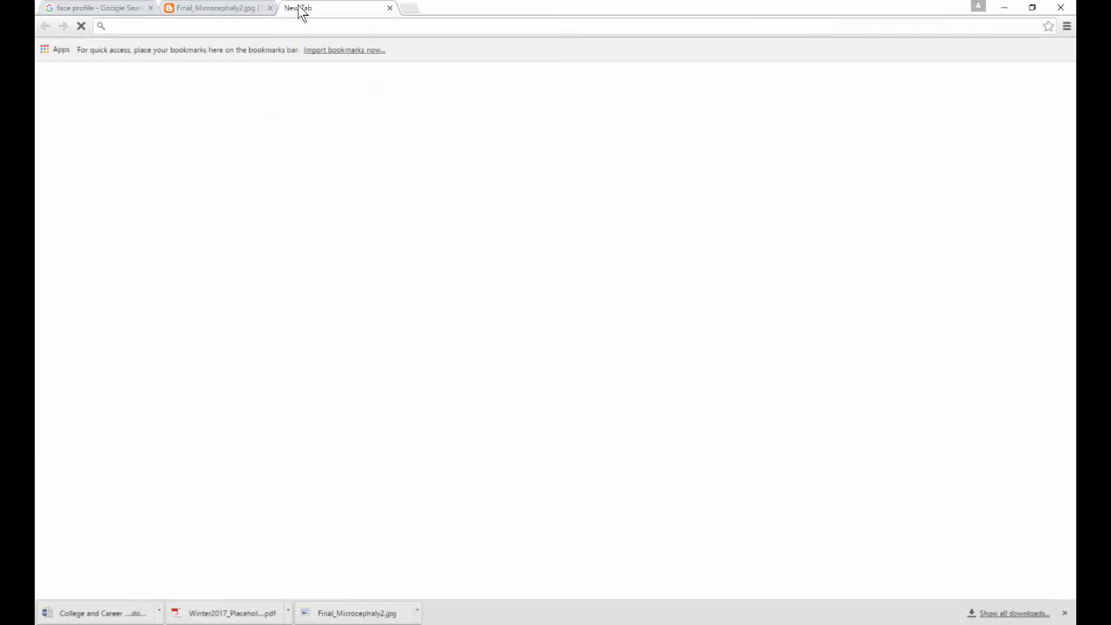
text(youtube.com)
key(Return)
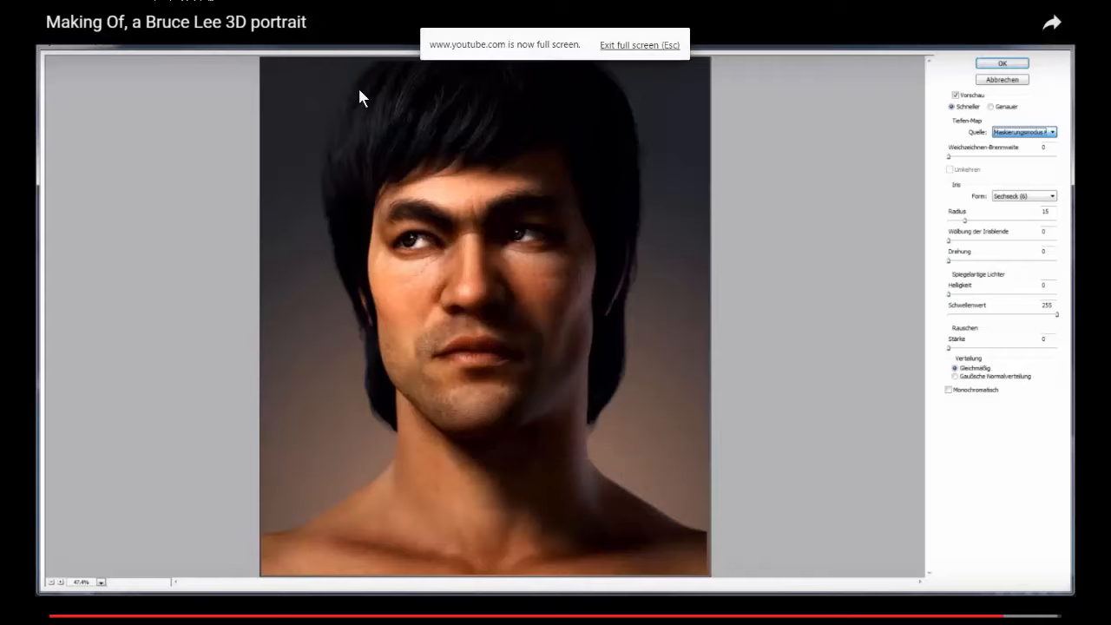
key(Escape)
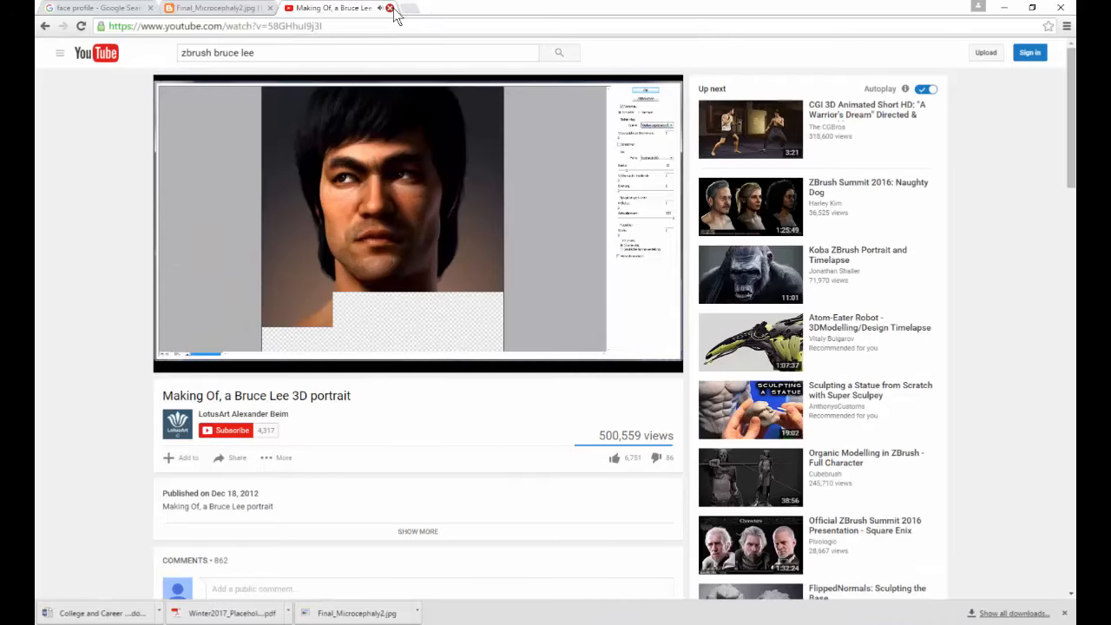
click(389, 7)
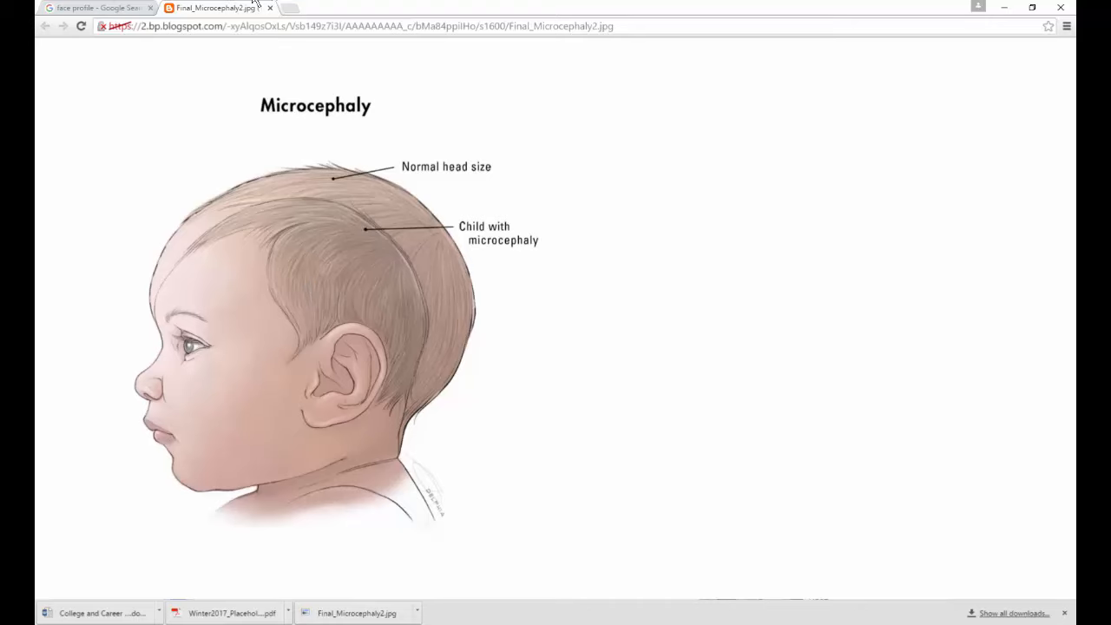
Extend the existing Google image search for face profiles to "face profile baby".
click(104, 8)
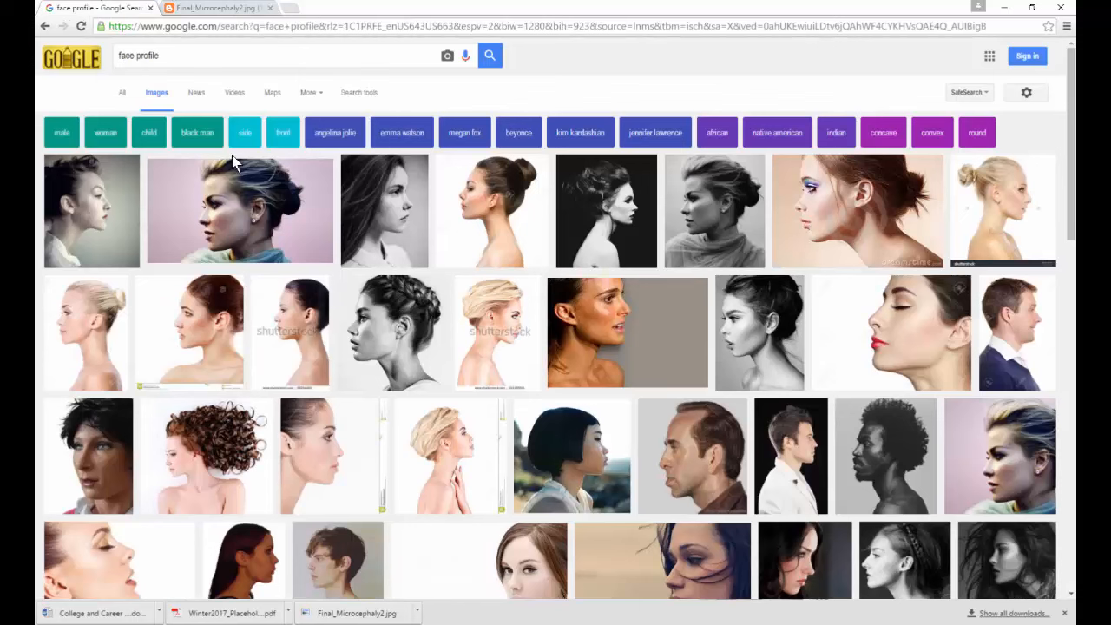
click(126, 56)
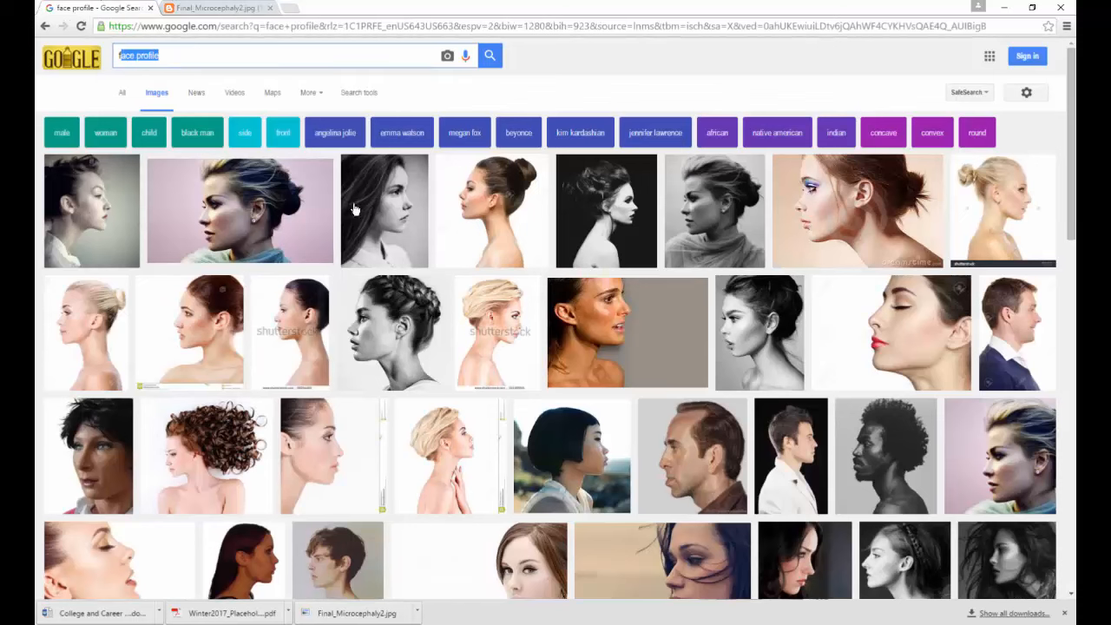
click(214, 58)
text(baby)
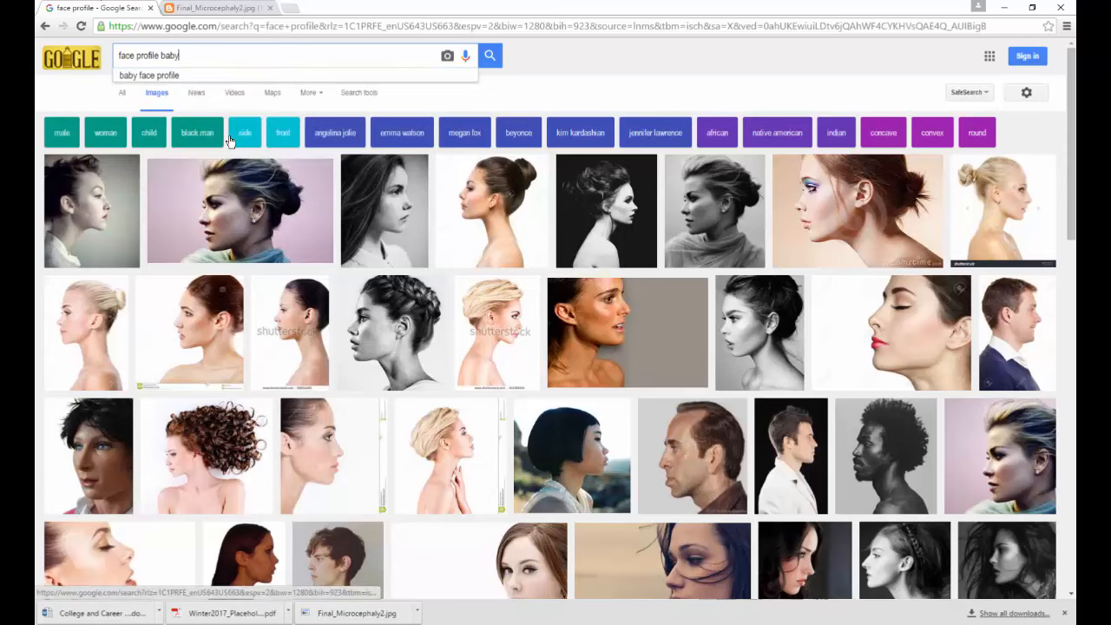
key(Return)
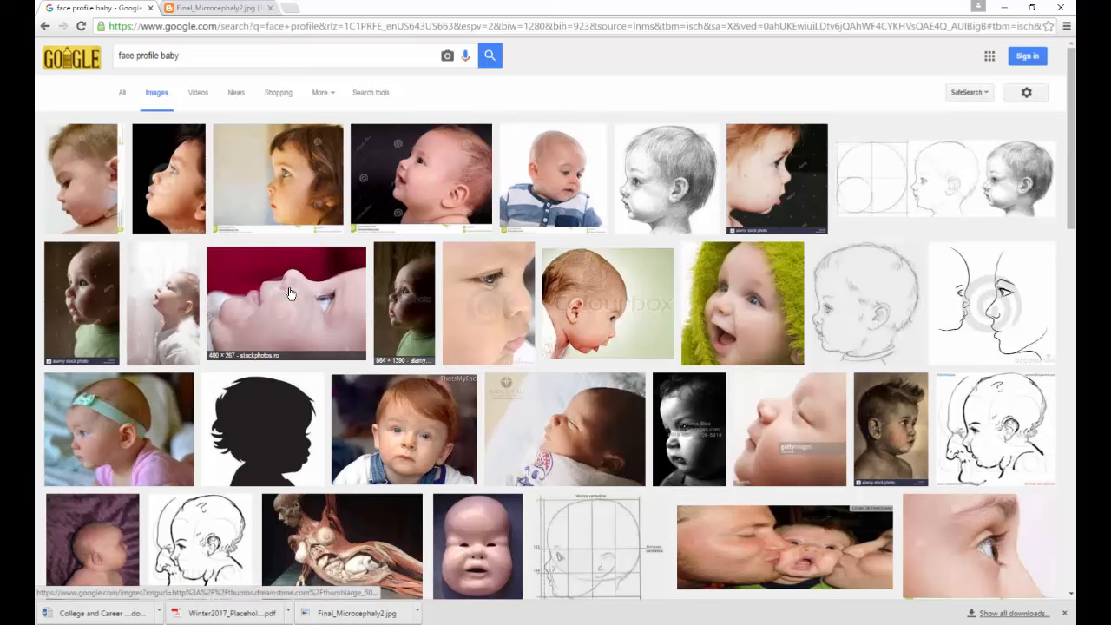
Change the image search to "head profile baby".
double_click(121, 56)
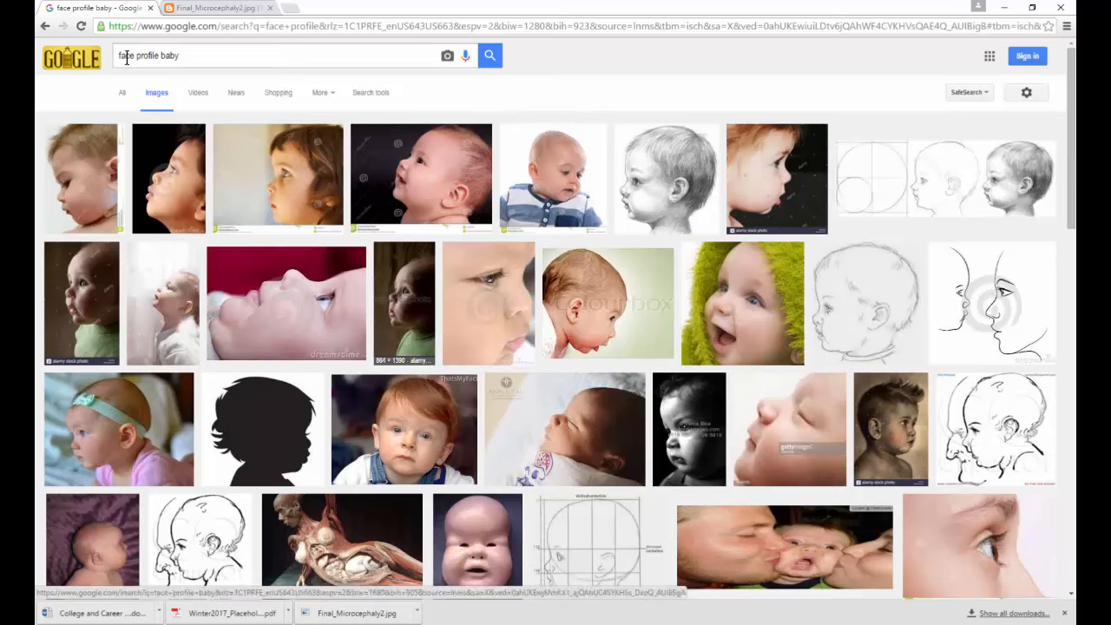
text(head)
key(Return)
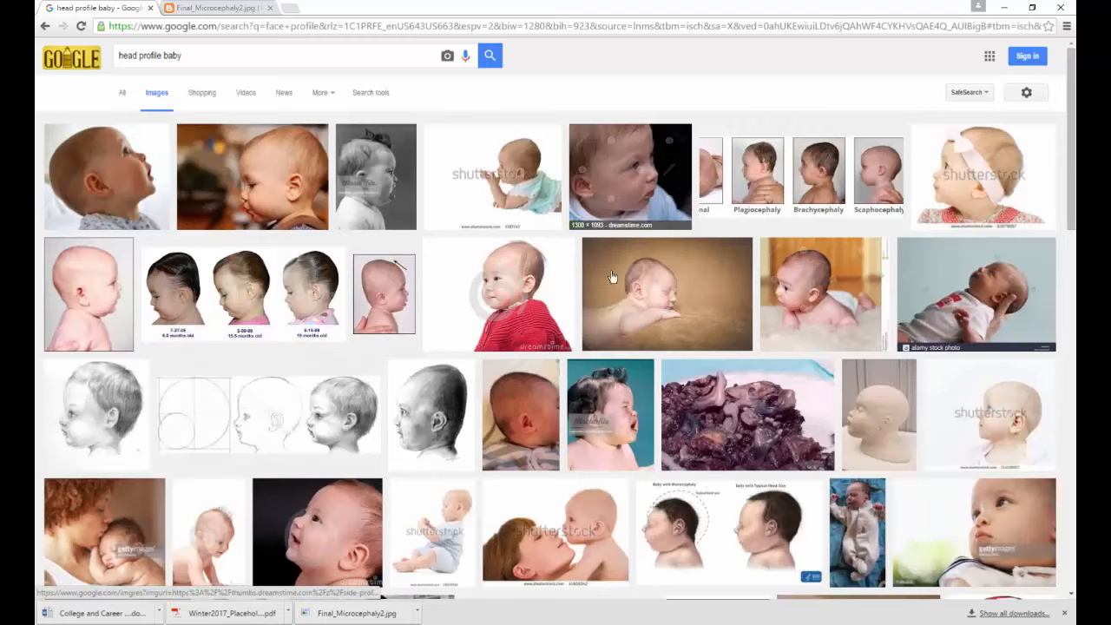
Switch back to Cinema 4D and create a new project shown in the four-view layout.
key(alt+Tab)
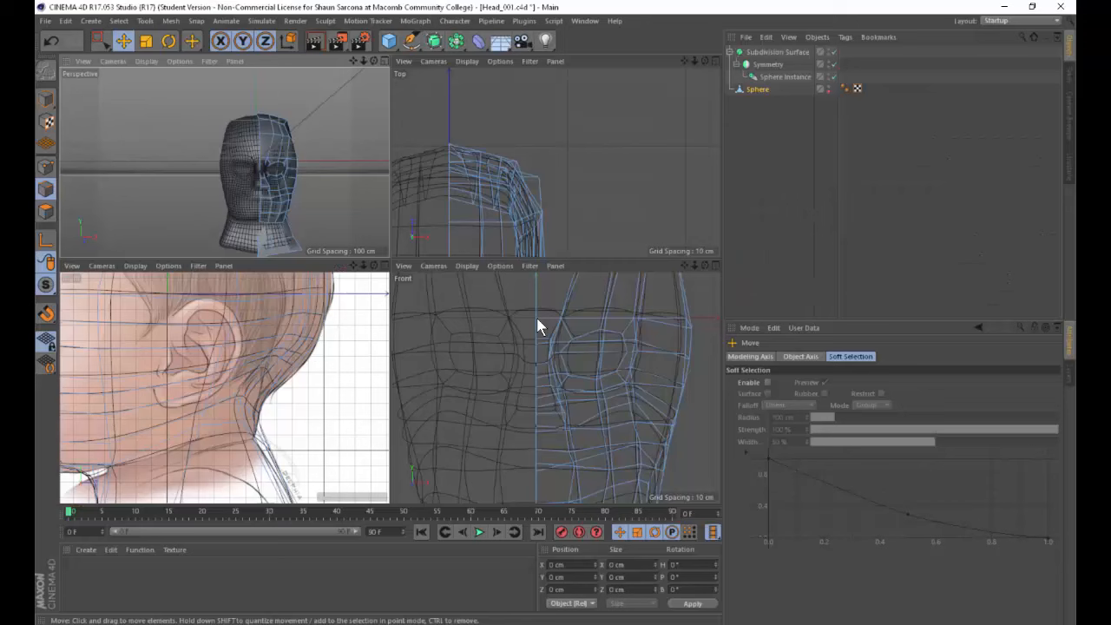
click(45, 20)
click(60, 39)
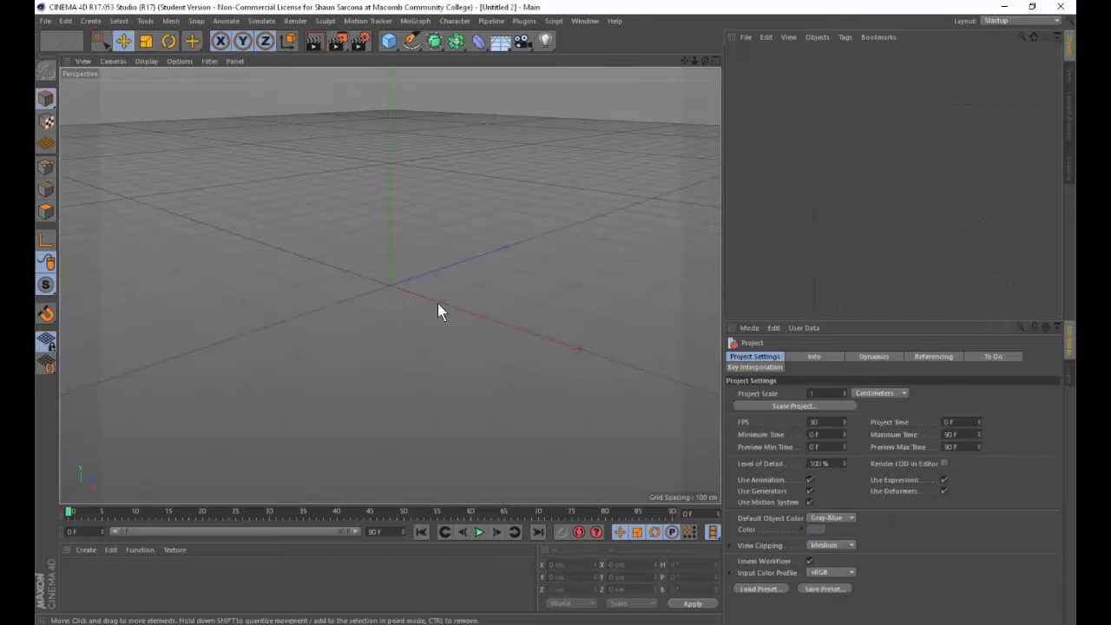
middle_click(268, 212)
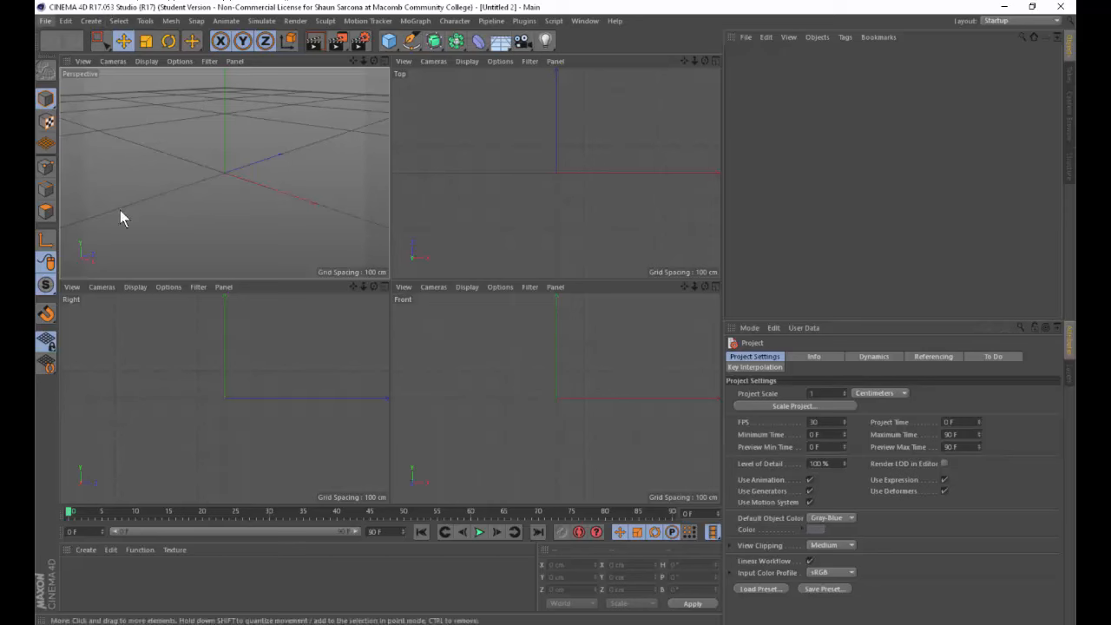
Load the reference picture Final_Microcephaly2 as the background image of the Right viewport.
click(132, 287)
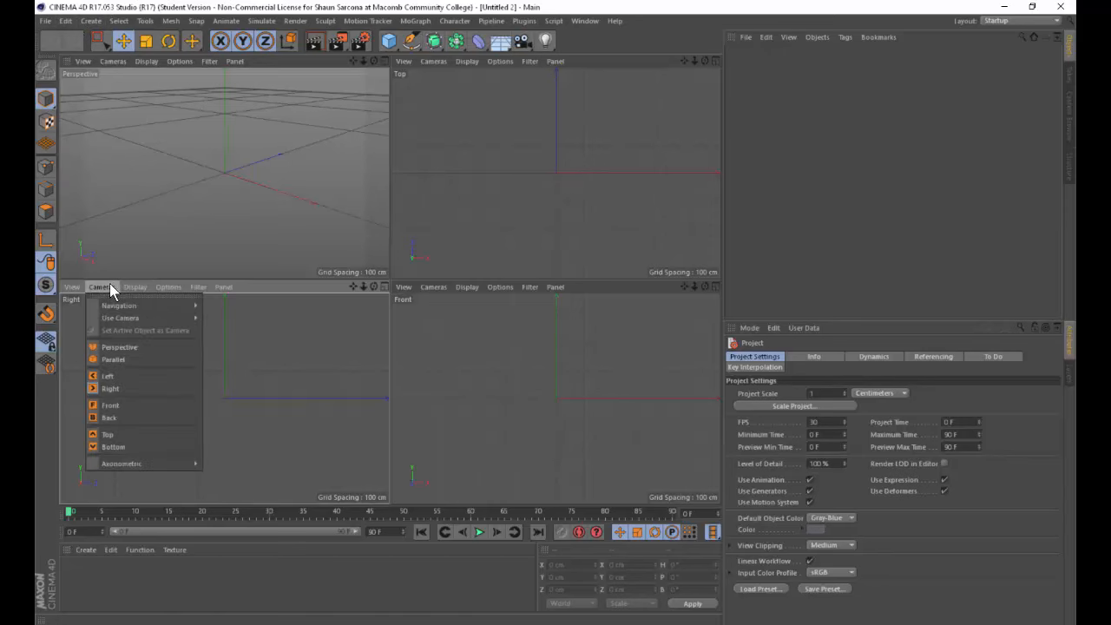
click(110, 284)
click(164, 285)
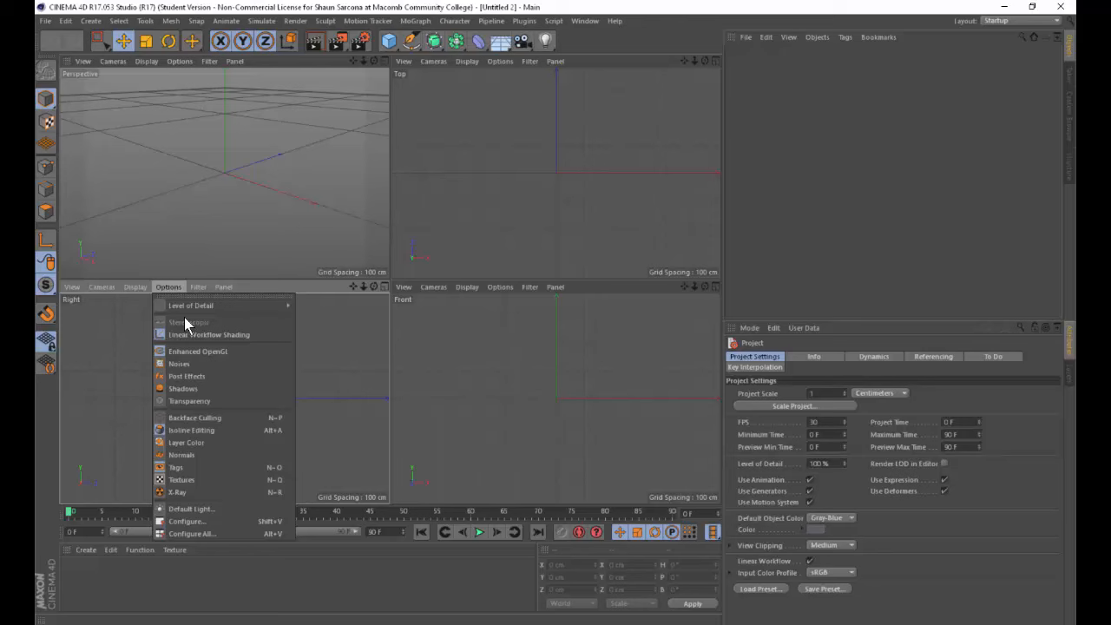
click(223, 524)
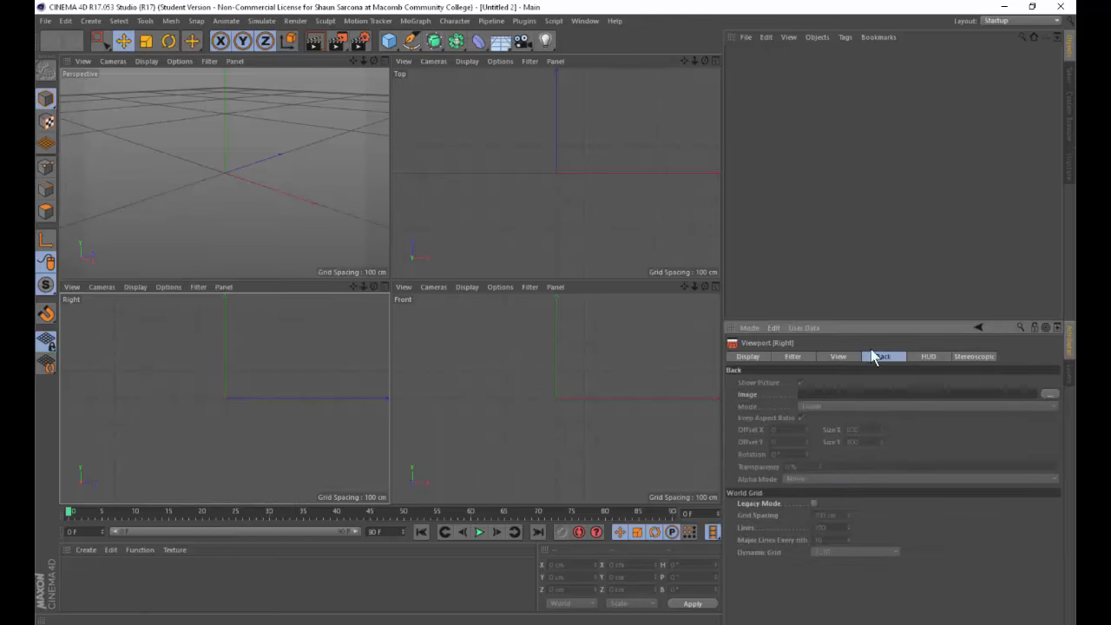
click(747, 357)
click(794, 358)
click(838, 357)
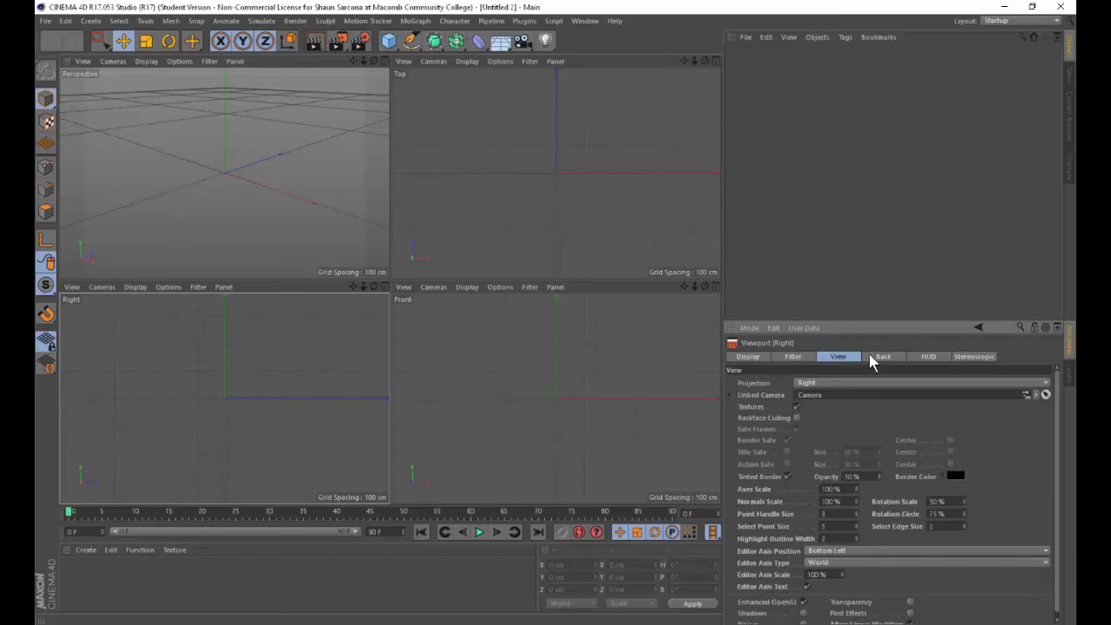
click(875, 357)
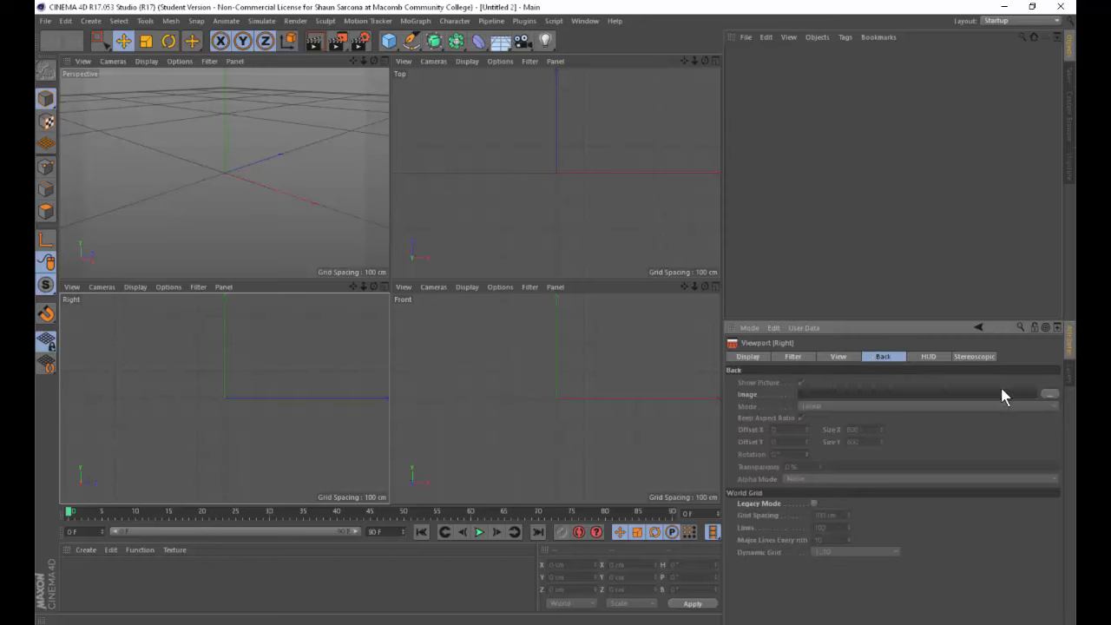
click(1049, 395)
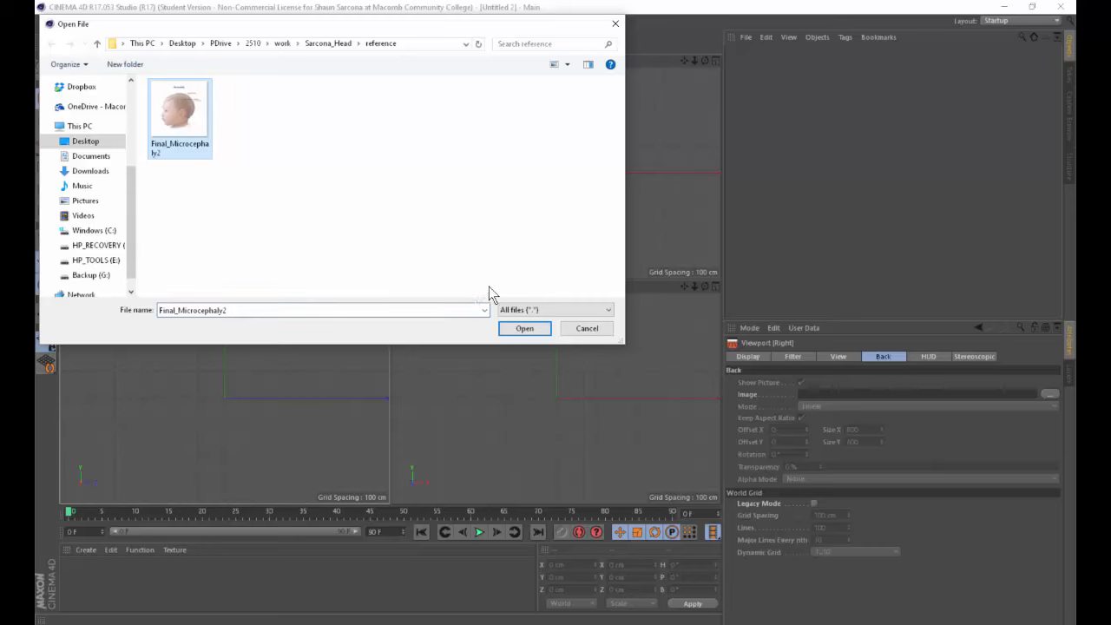
click(514, 330)
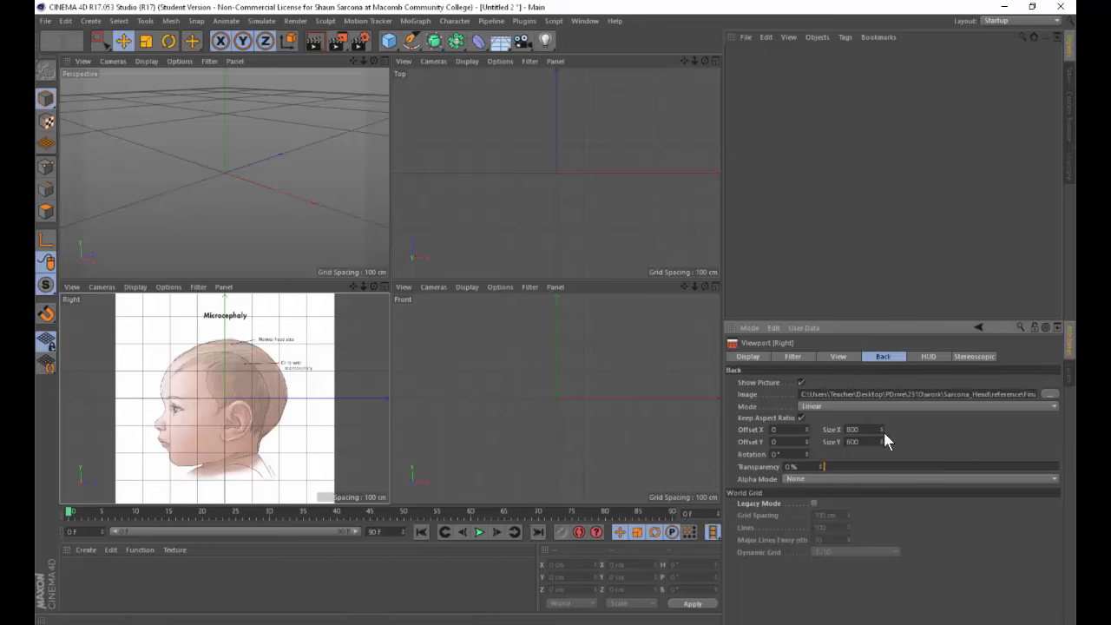
Resize the Right viewport's background image to 714 by 714 and set its X offset to 25.
drag(881, 429, 804, 439)
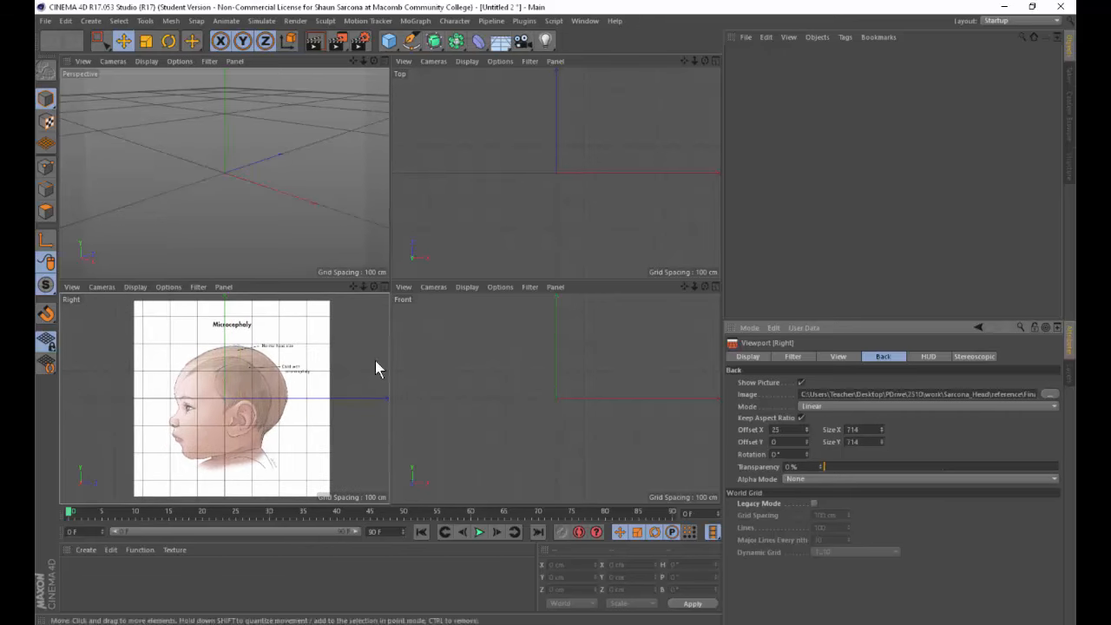
alt+middle_drag(325, 368, 308, 371)
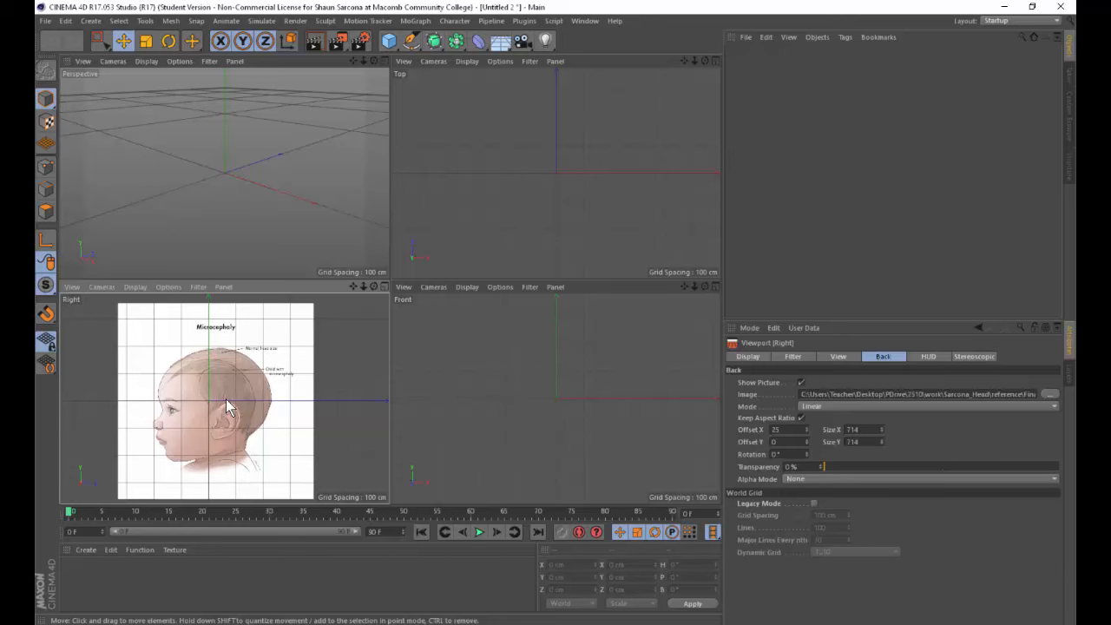
alt+middle_drag(231, 405, 287, 397)
drag(839, 466, 770, 466)
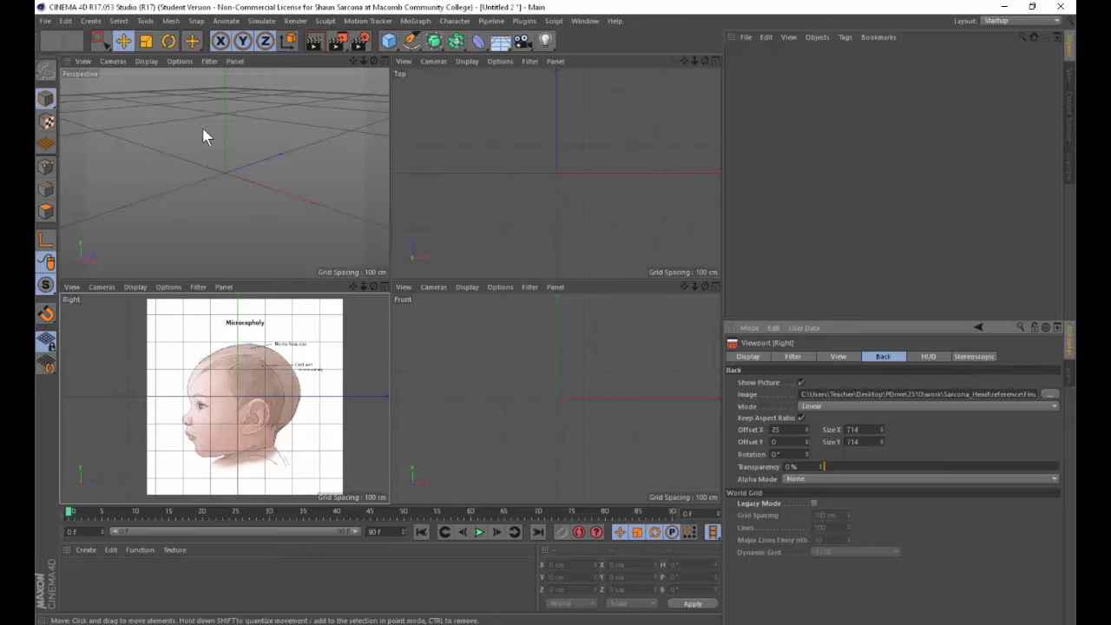
Add a sphere primitive and enlarge its radius to about 184 cm over the baby's skull in the reference.
click(389, 41)
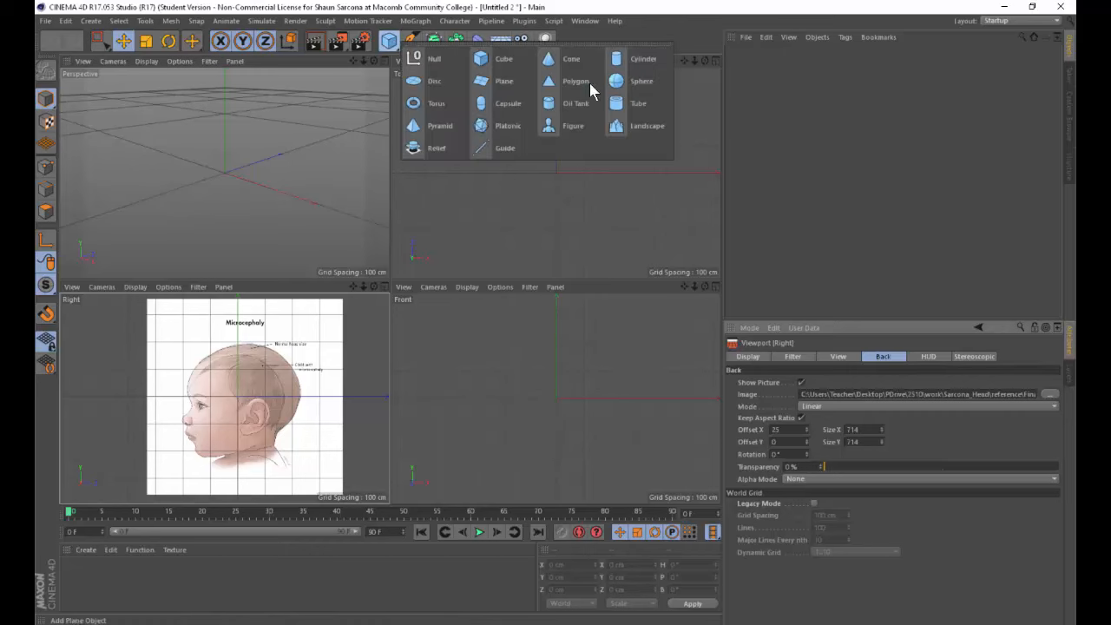
click(619, 82)
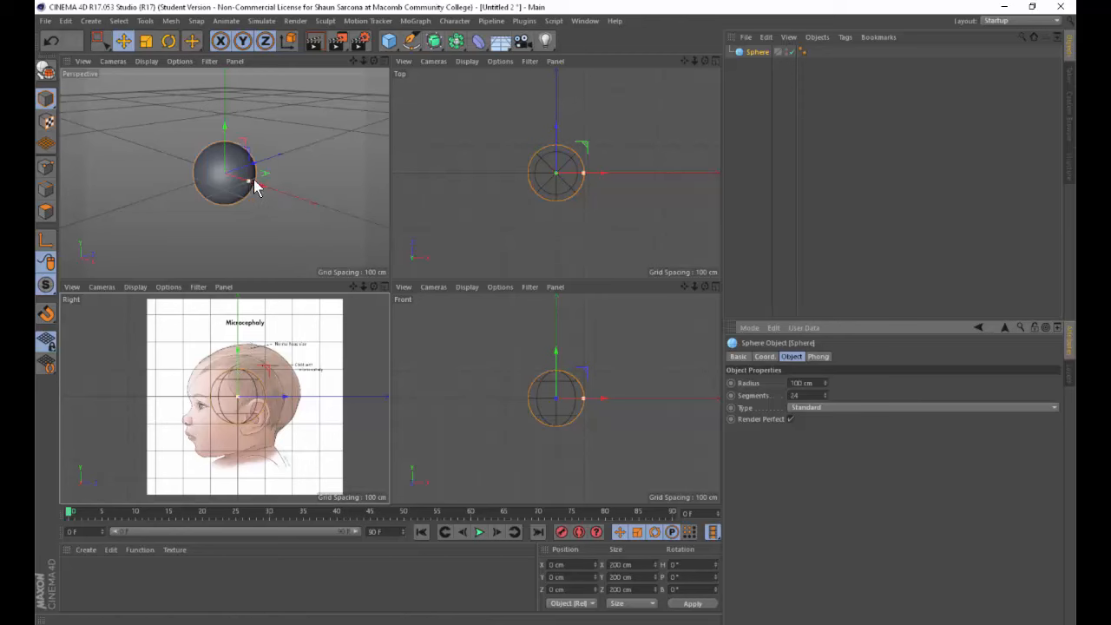
drag(251, 183, 231, 143)
Maximize the Right viewport and display it with Gouraud Shading.
middle_click(290, 353)
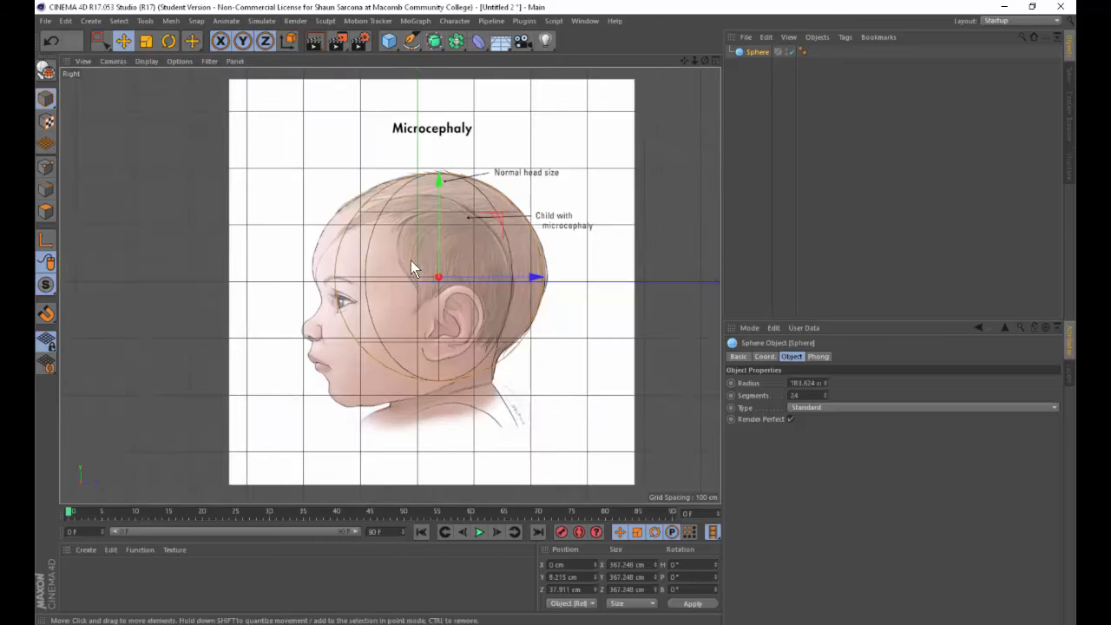
click(180, 61)
mouse_move(147, 61)
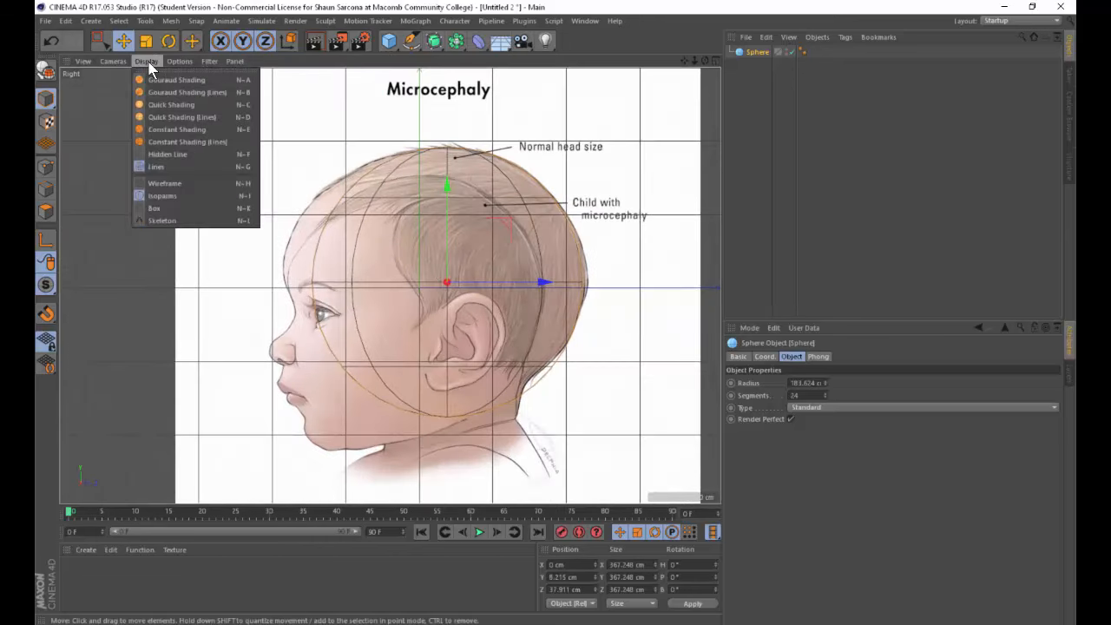
click(166, 80)
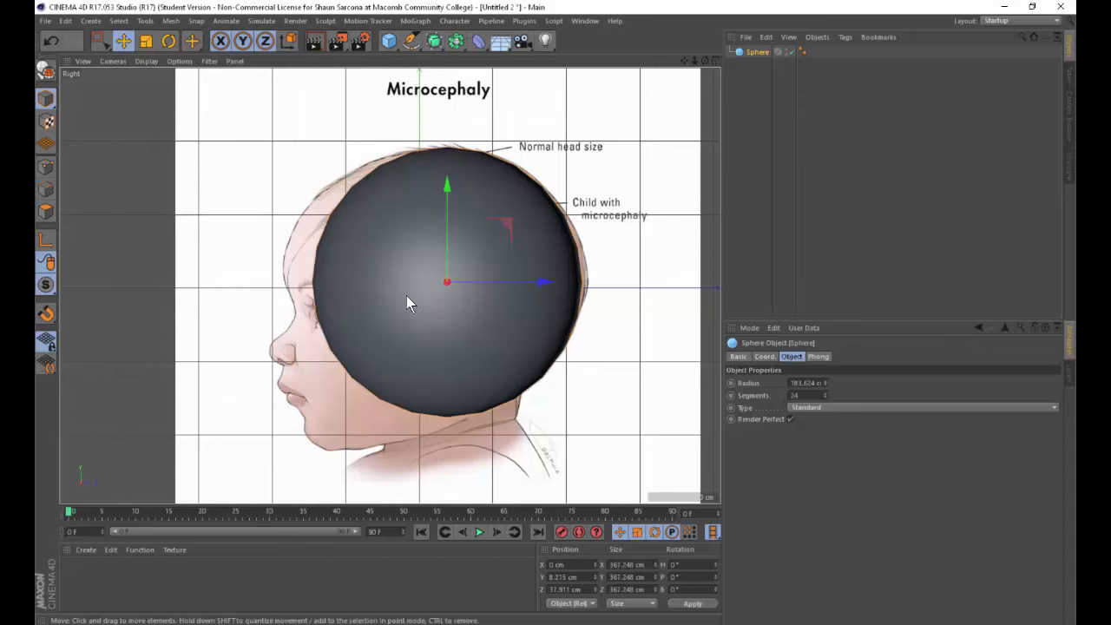
Reposition the sphere over the reference head at about Y -8 cm and Z 14 cm, and increase its radius to about 219 cm.
drag(523, 285, 507, 284)
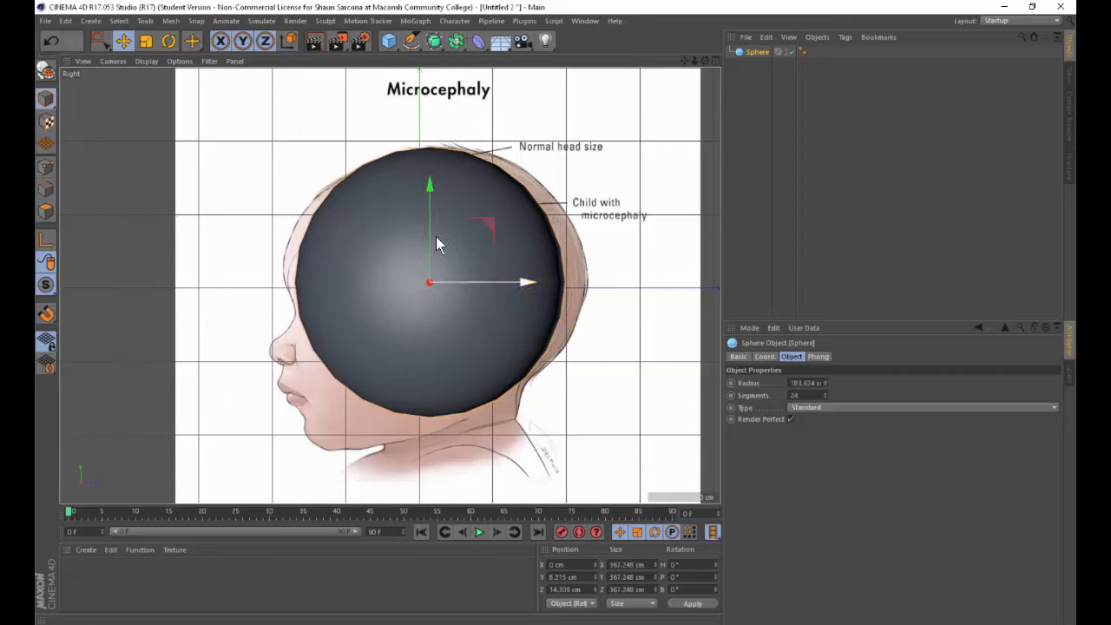
drag(428, 207, 432, 221)
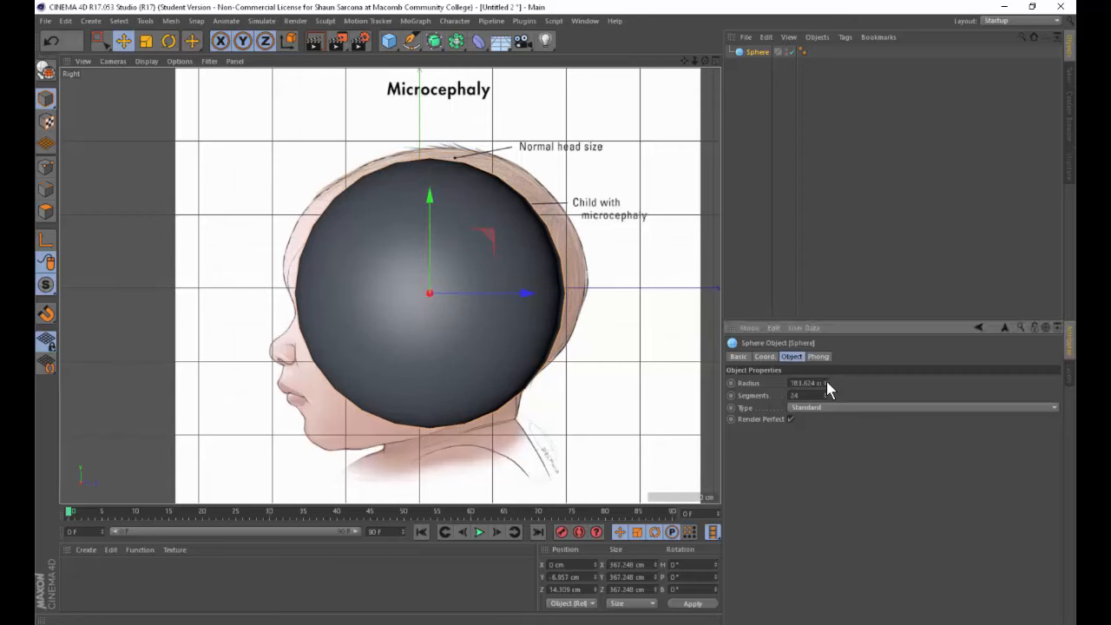
drag(826, 383, 831, 349)
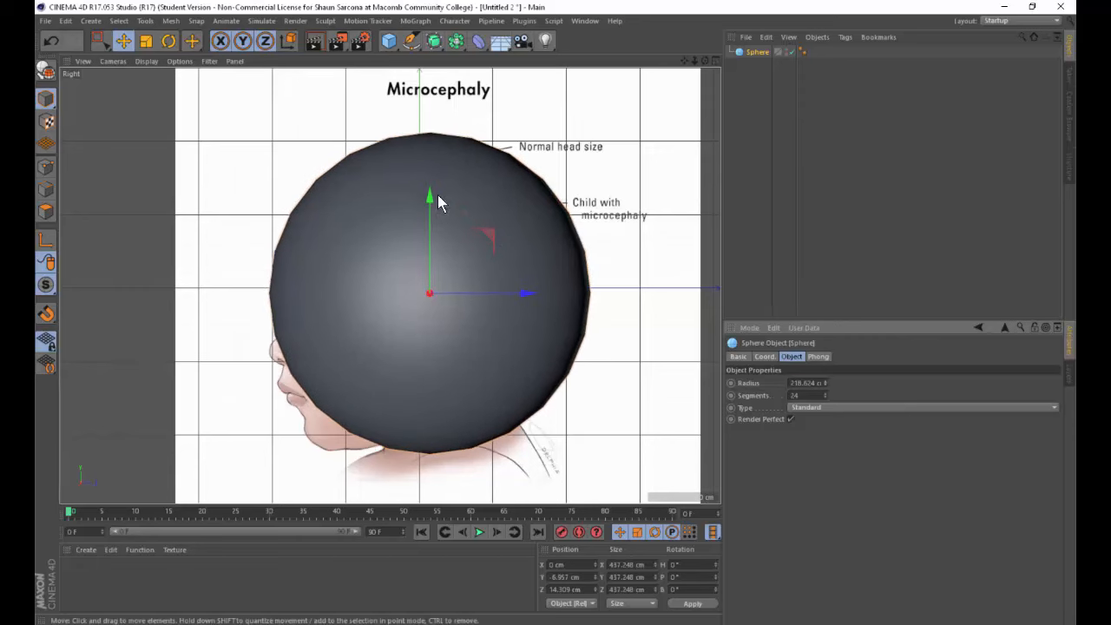
middle_click(377, 217)
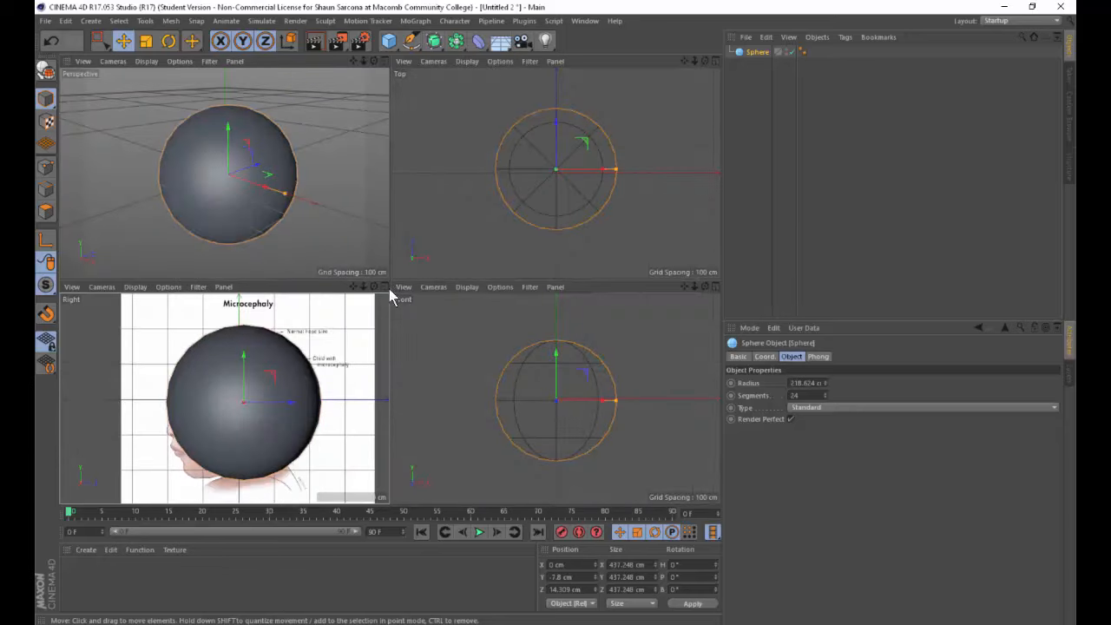
Set both the Right and Perspective viewports to Gouraud Shading (Lines).
middle_click(326, 353)
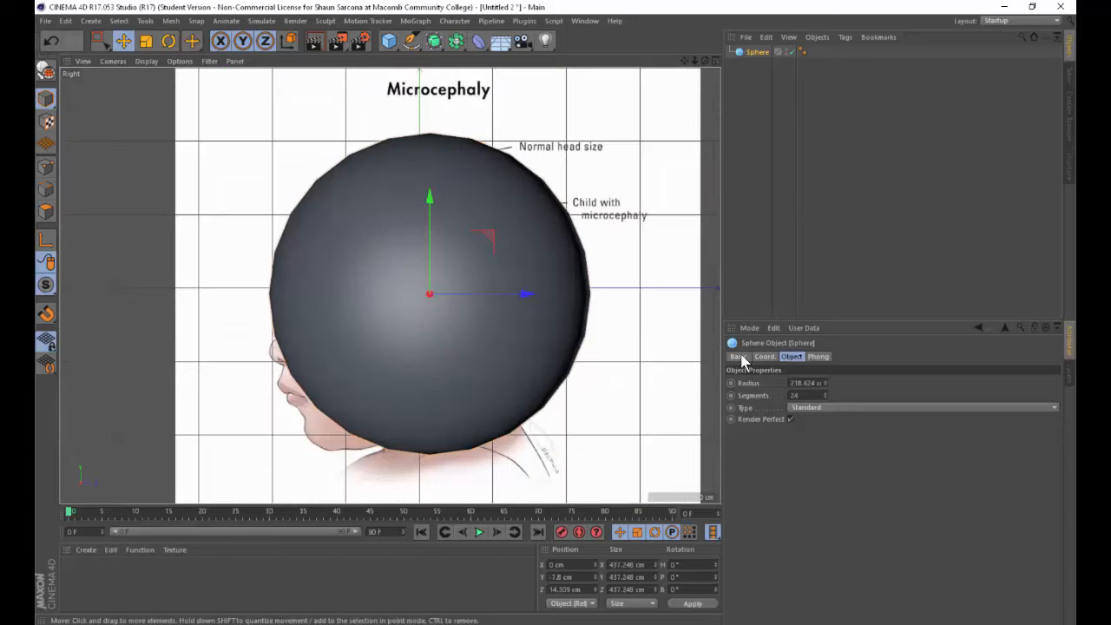
click(180, 61)
mouse_move(147, 62)
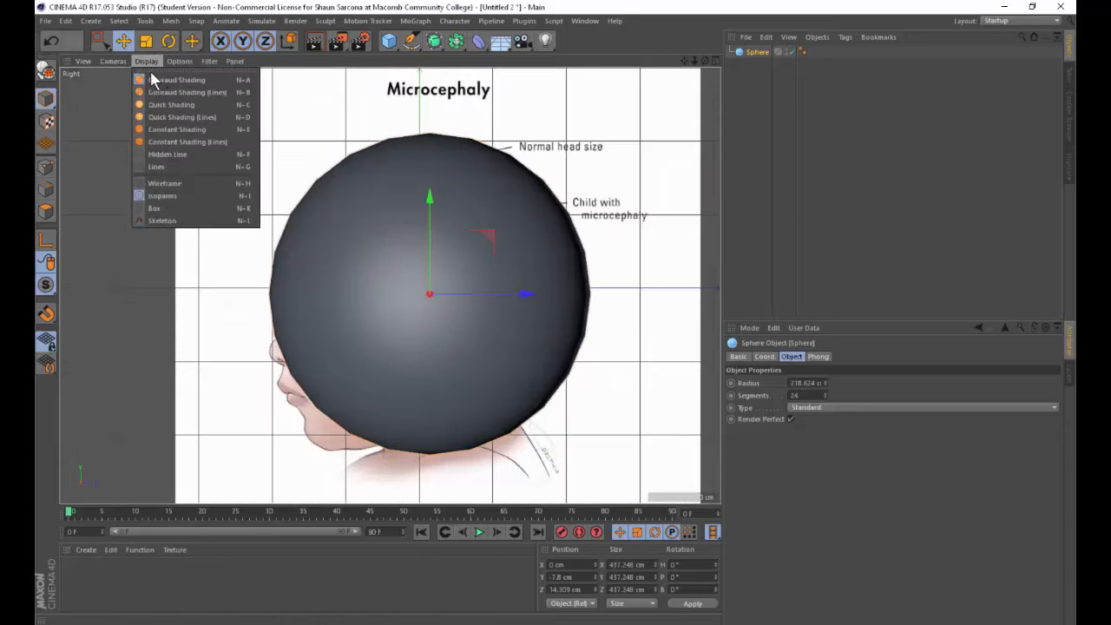
click(174, 90)
middle_click(299, 211)
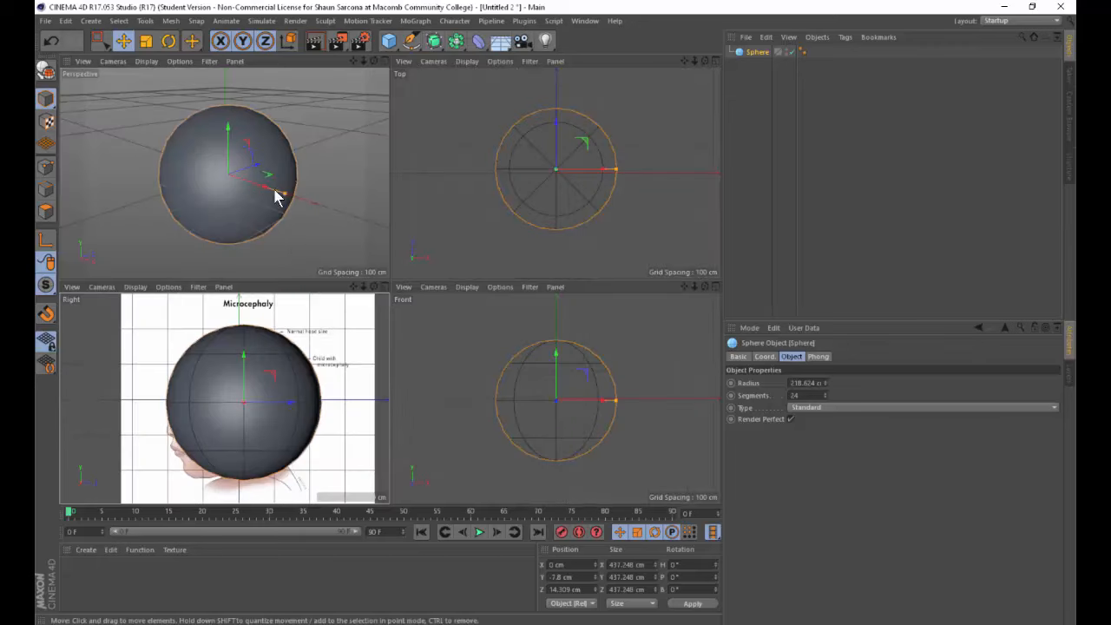
middle_click(309, 171)
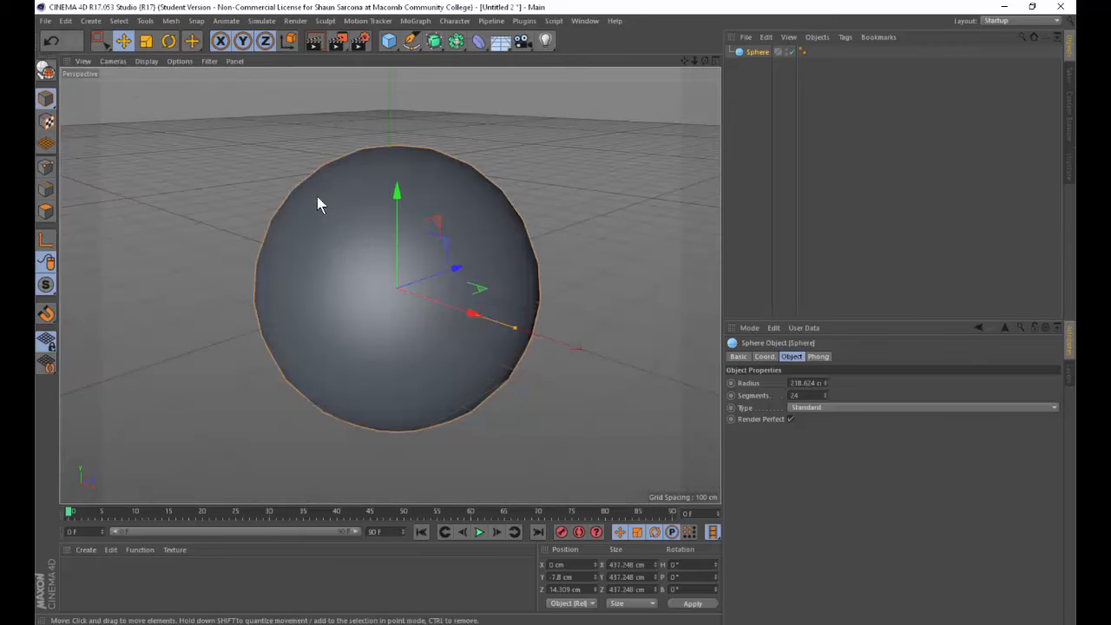
click(180, 62)
mouse_move(147, 62)
click(163, 95)
Reduce the sphere's segments to 8.
alt+drag(313, 181, 312, 226)
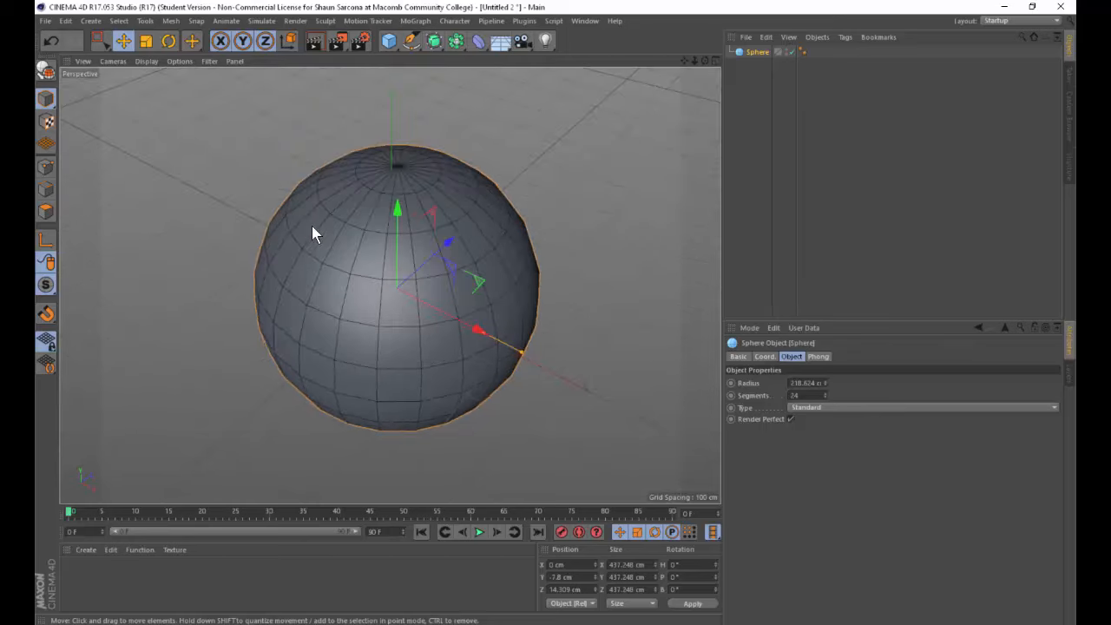
alt+right_drag(312, 226, 334, 231)
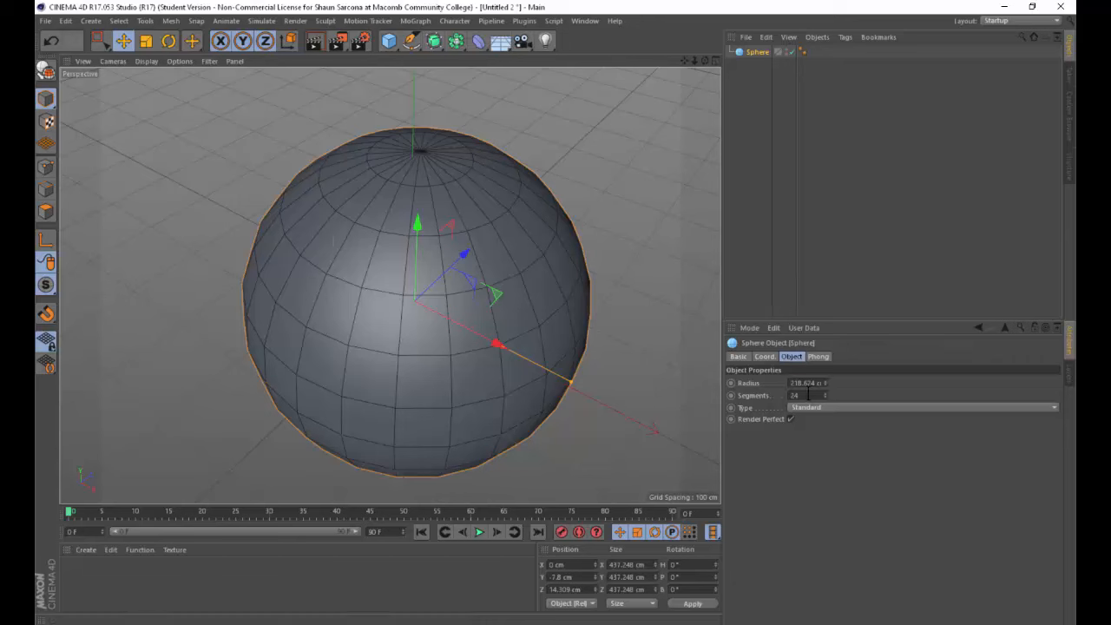
drag(810, 395, 747, 387)
text(5)
key(Return)
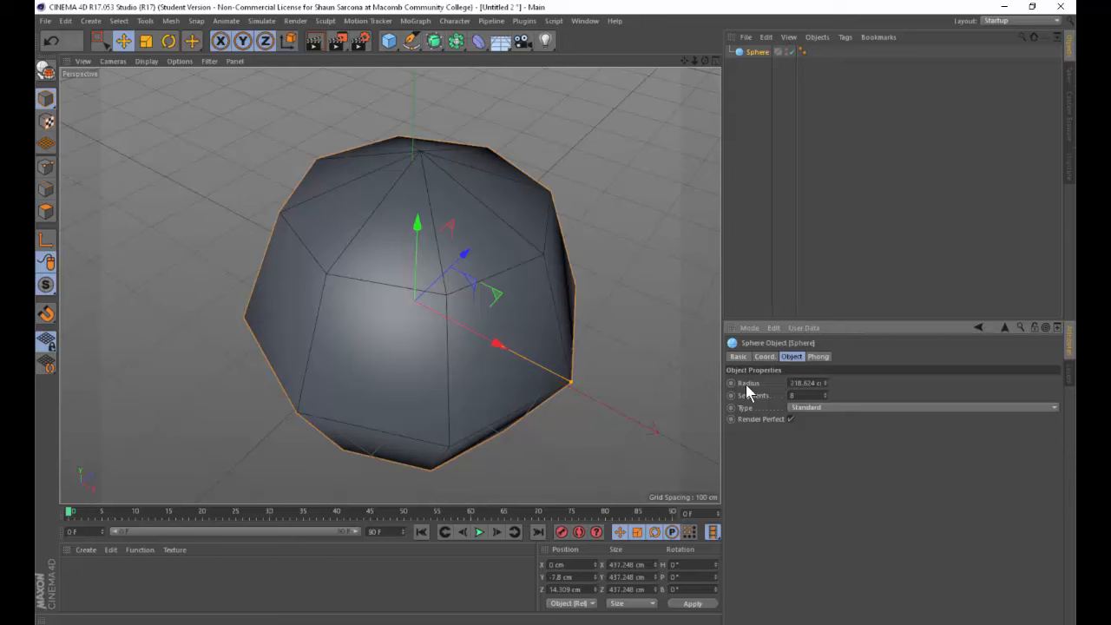
Change the sphere's type to Hexahedron and inspect its polygon layout from several angles.
alt+drag(607, 293, 390, 255)
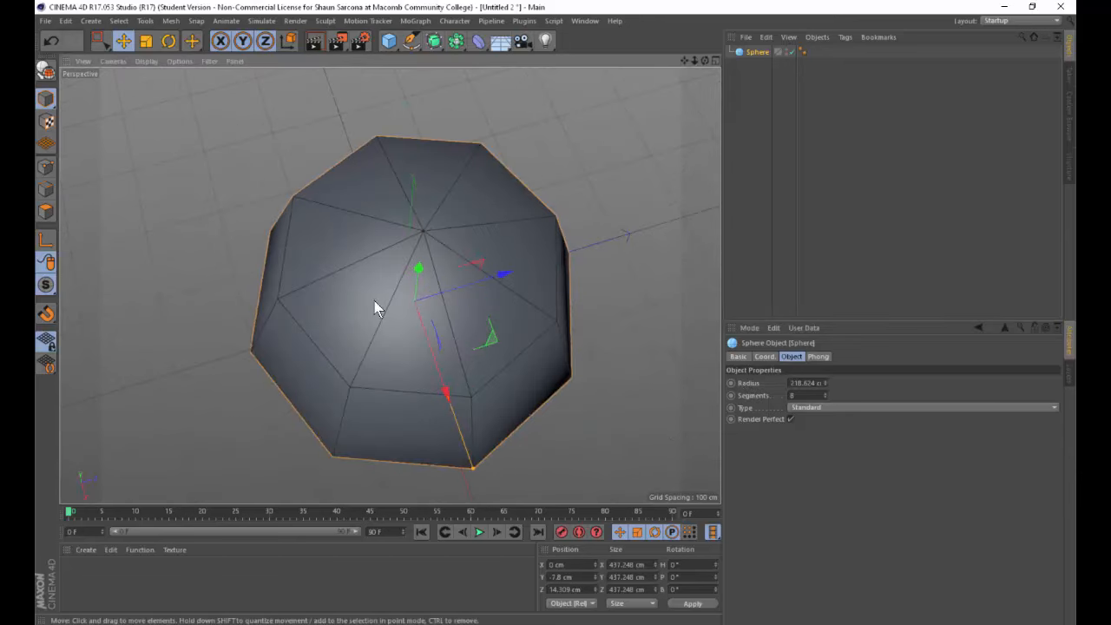
click(837, 408)
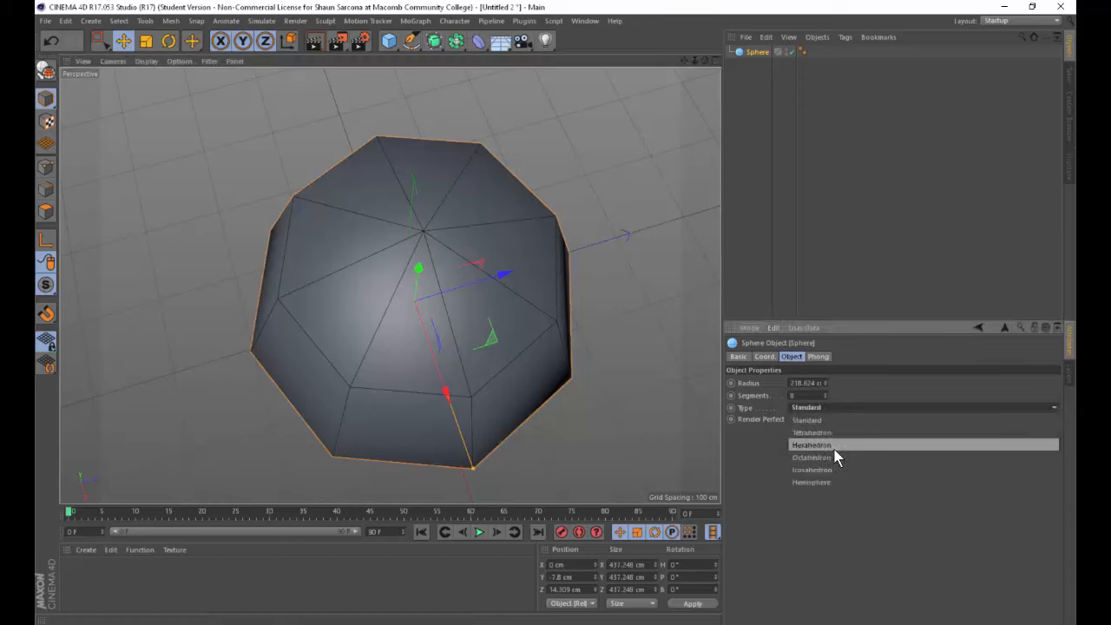
click(832, 446)
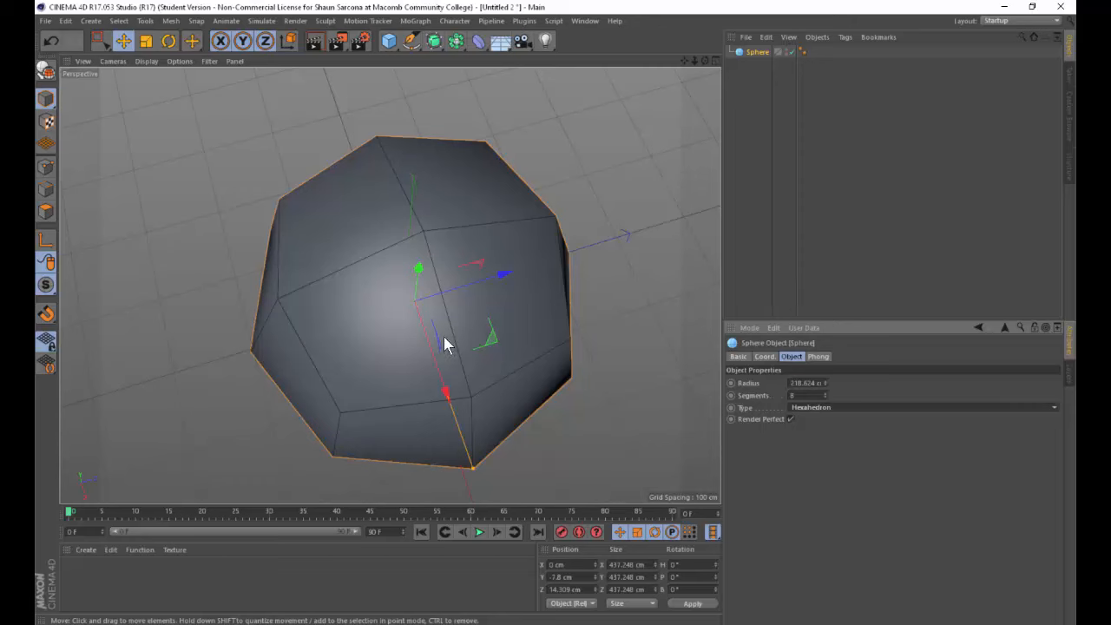
alt+drag(443, 338, 389, 208)
alt+drag(529, 218, 487, 306)
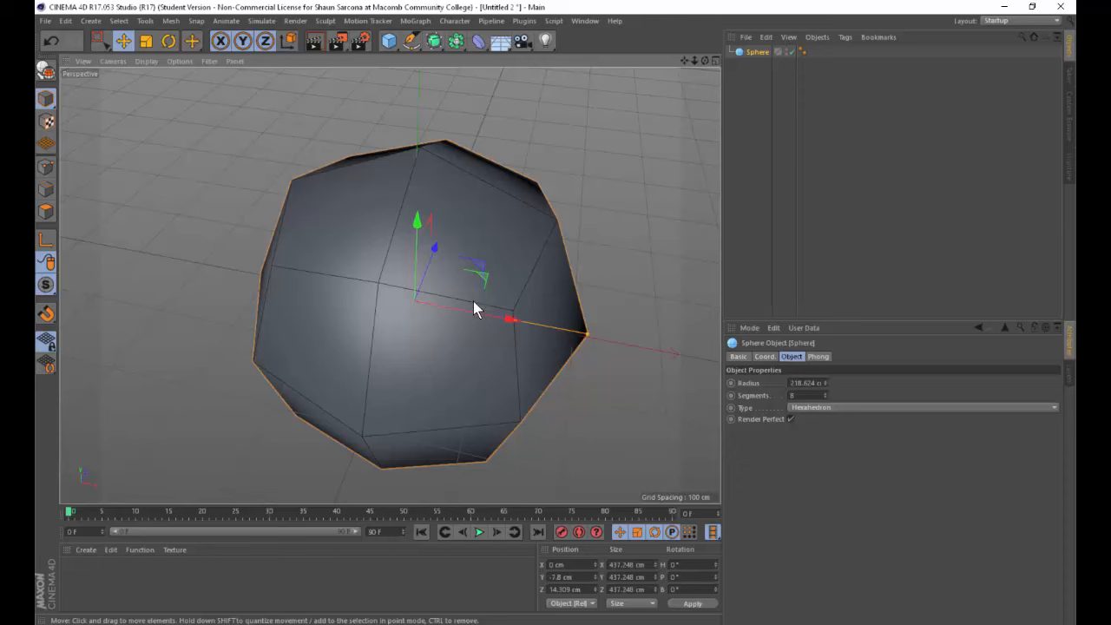
alt+drag(416, 332, 439, 329)
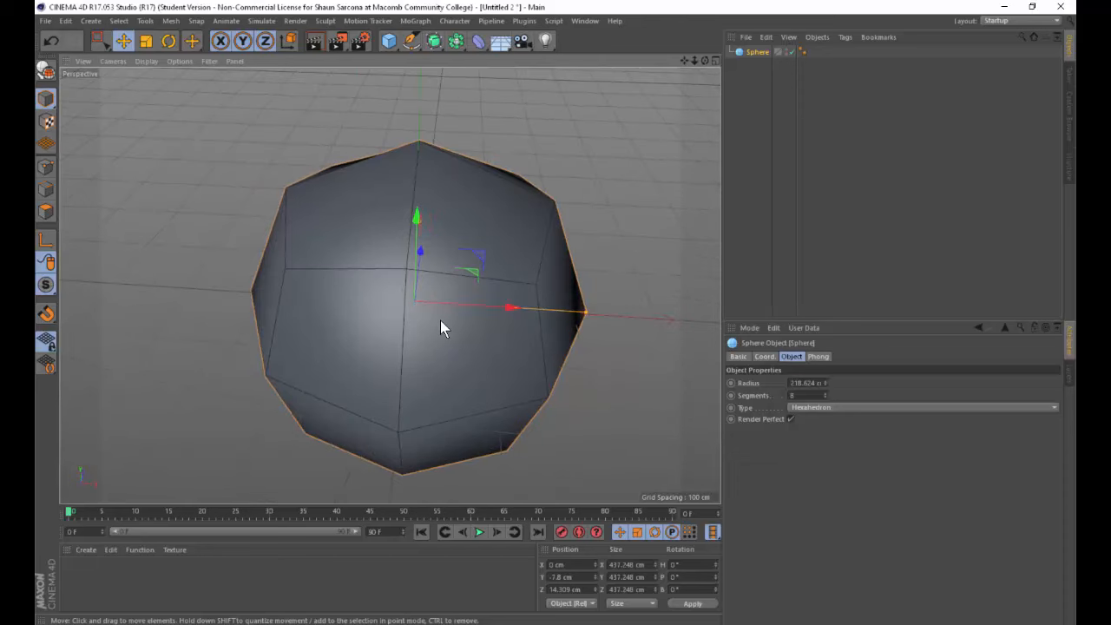
Convert the sphere to an editable polygon object and activate polygon mode.
key(c)
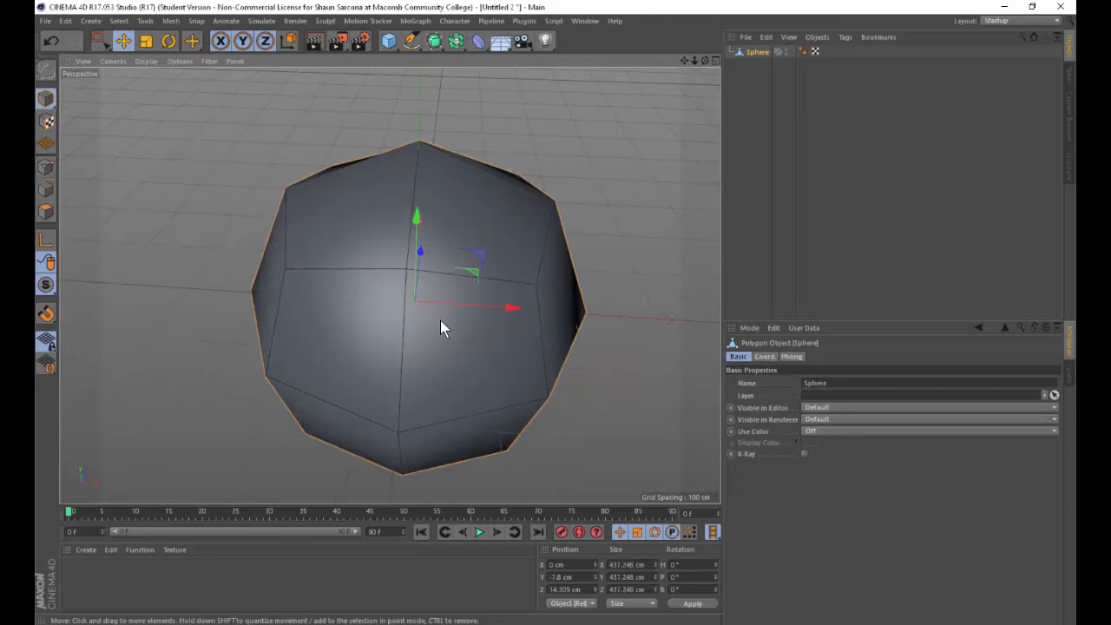
click(46, 211)
alt+drag(192, 257, 228, 216)
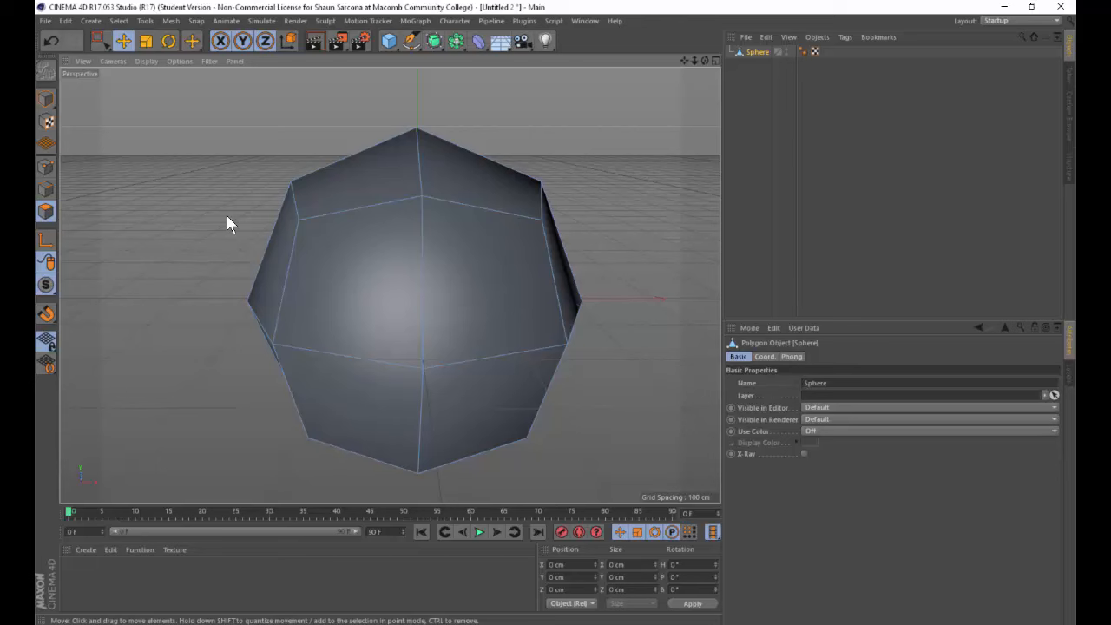
Delete the sphere's negative-X half in the Front view, using Rectangle Selection with Tolerant Selection on and Only Select Visible Elements off.
middle_click(277, 248)
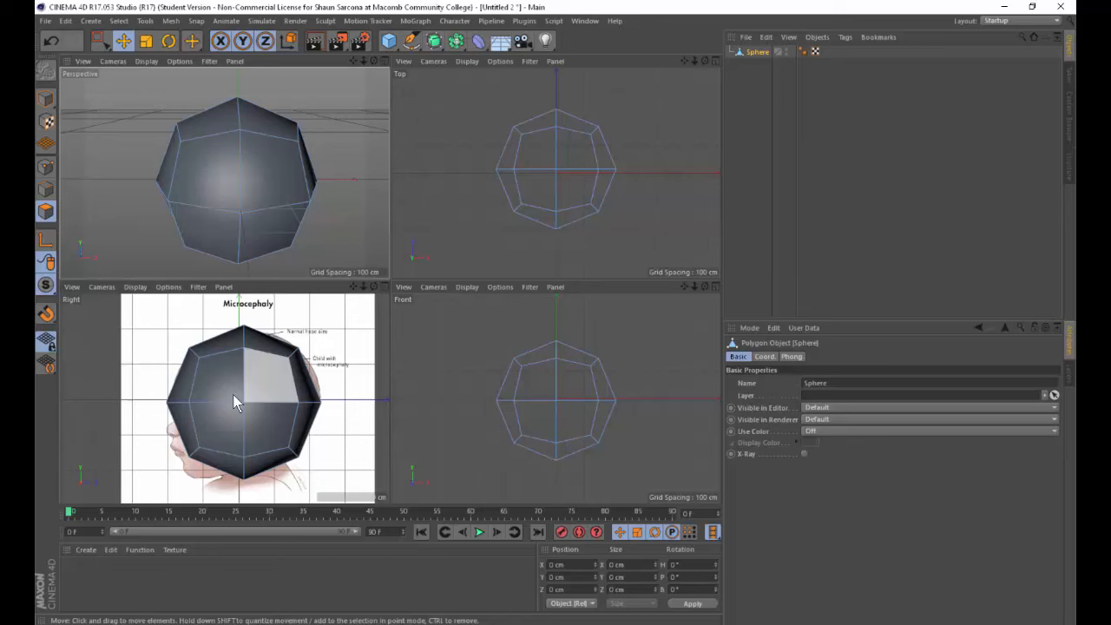
drag(504, 364, 536, 479)
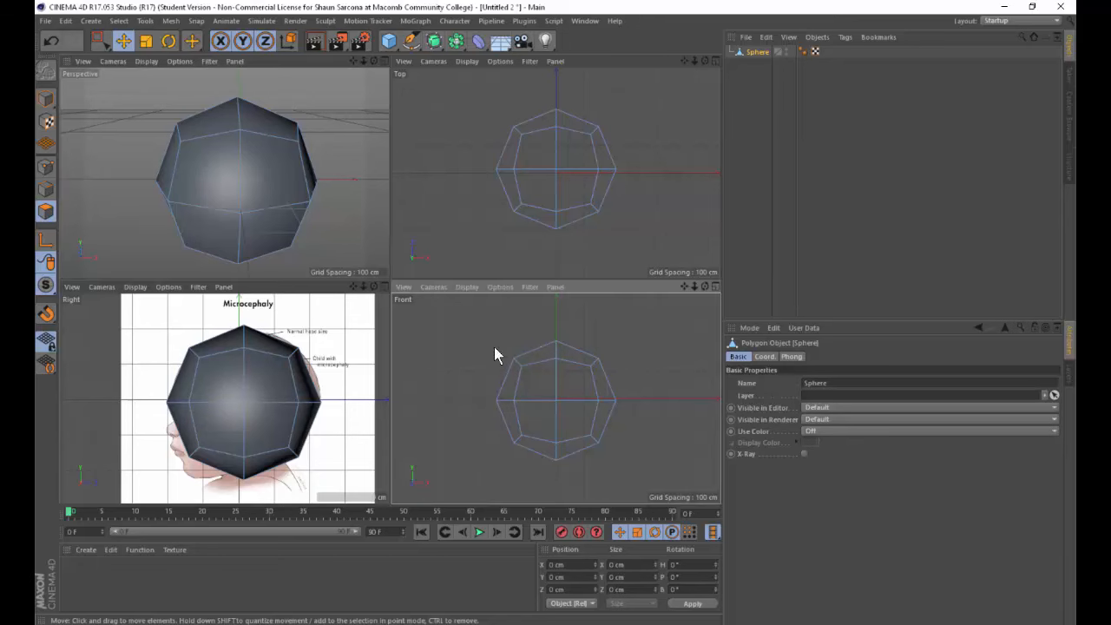
click(101, 39)
drag(454, 328, 479, 451)
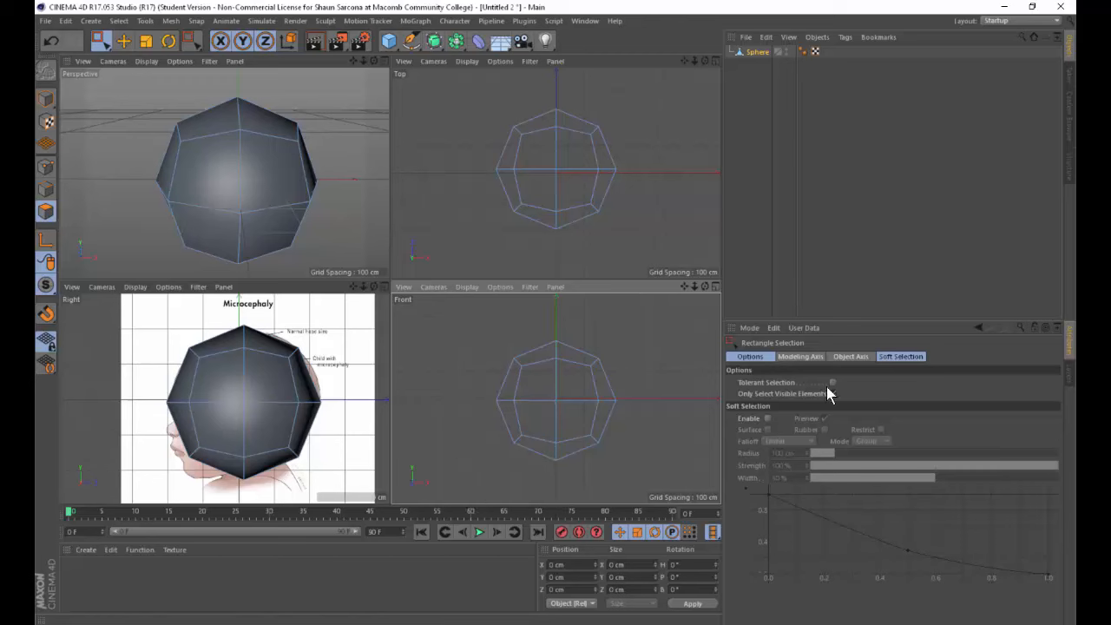
click(832, 393)
drag(476, 331, 545, 504)
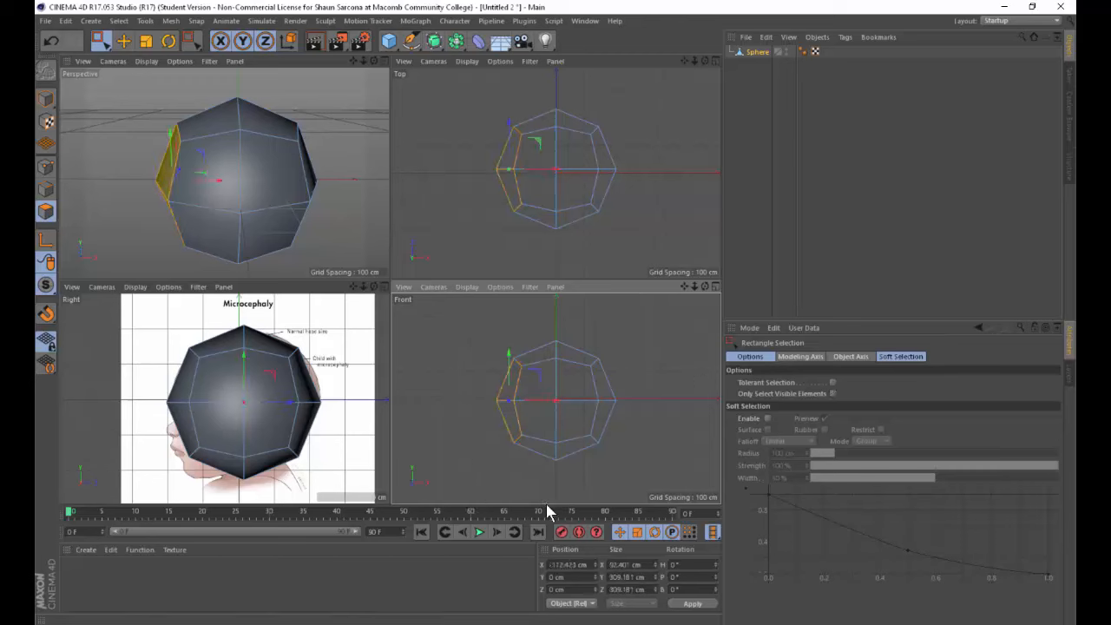
click(833, 382)
drag(444, 313, 547, 483)
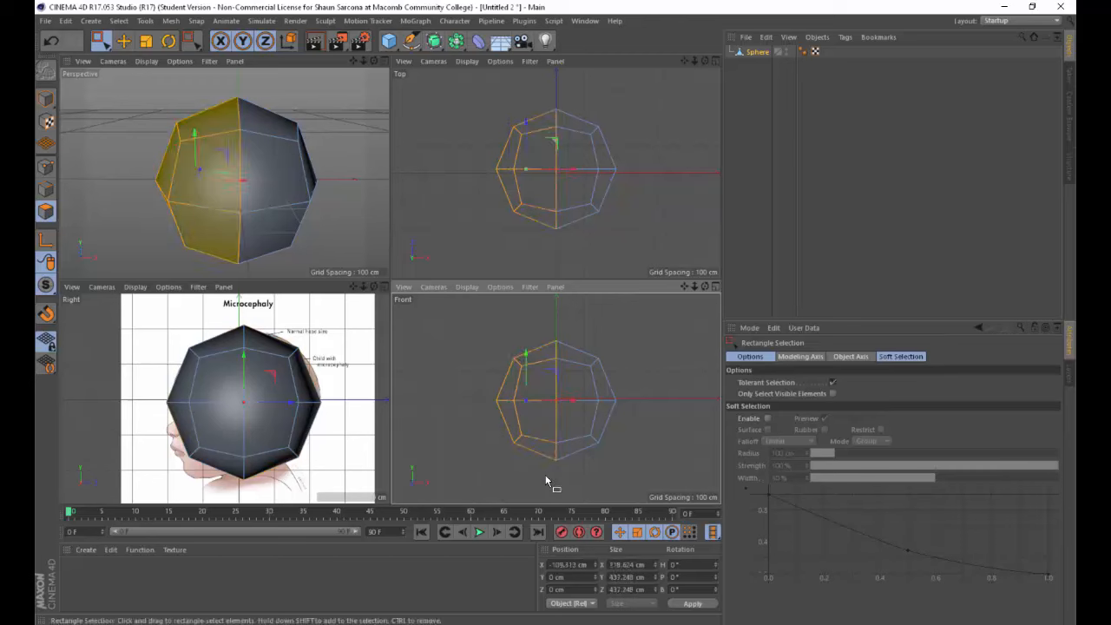
key(Delete)
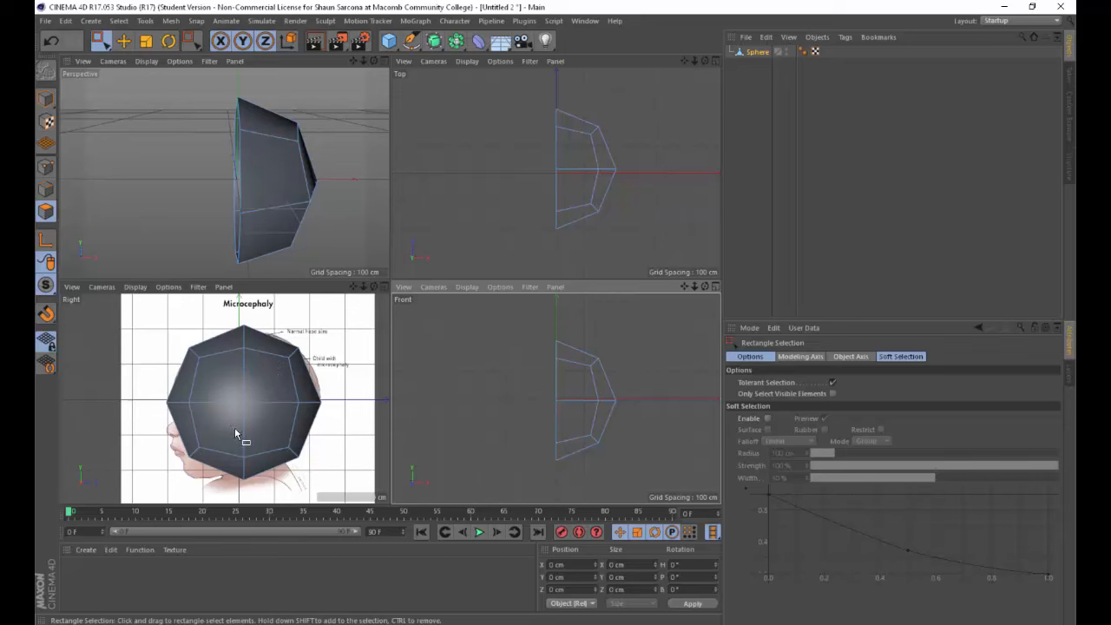
Create an instance of the remaining half sphere, with Sphere as its reference object.
alt+drag(330, 174, 341, 198)
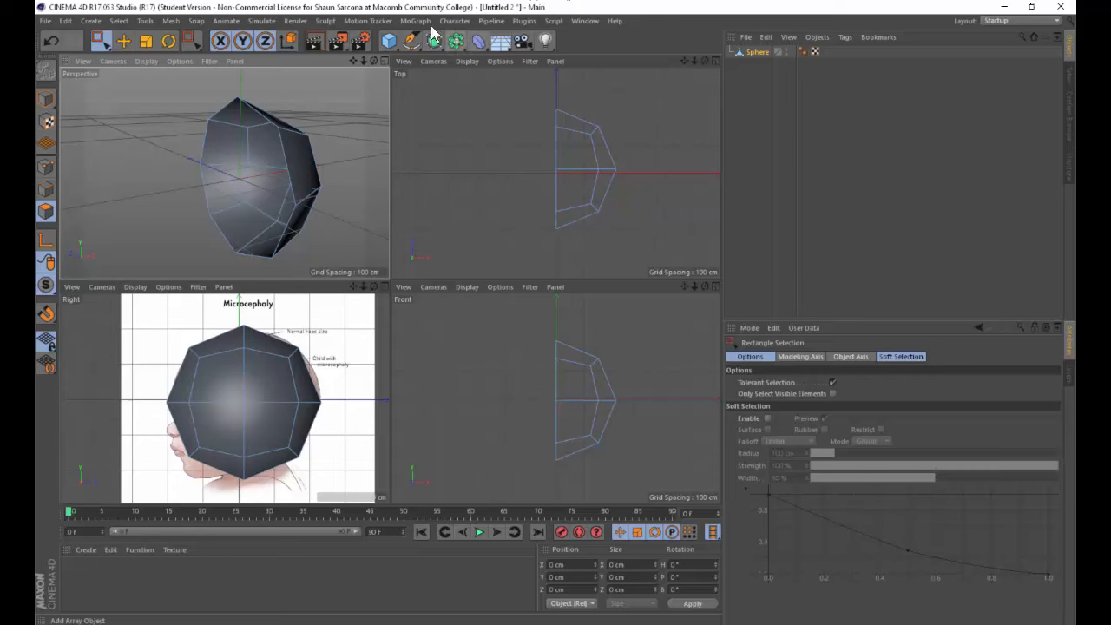
click(459, 49)
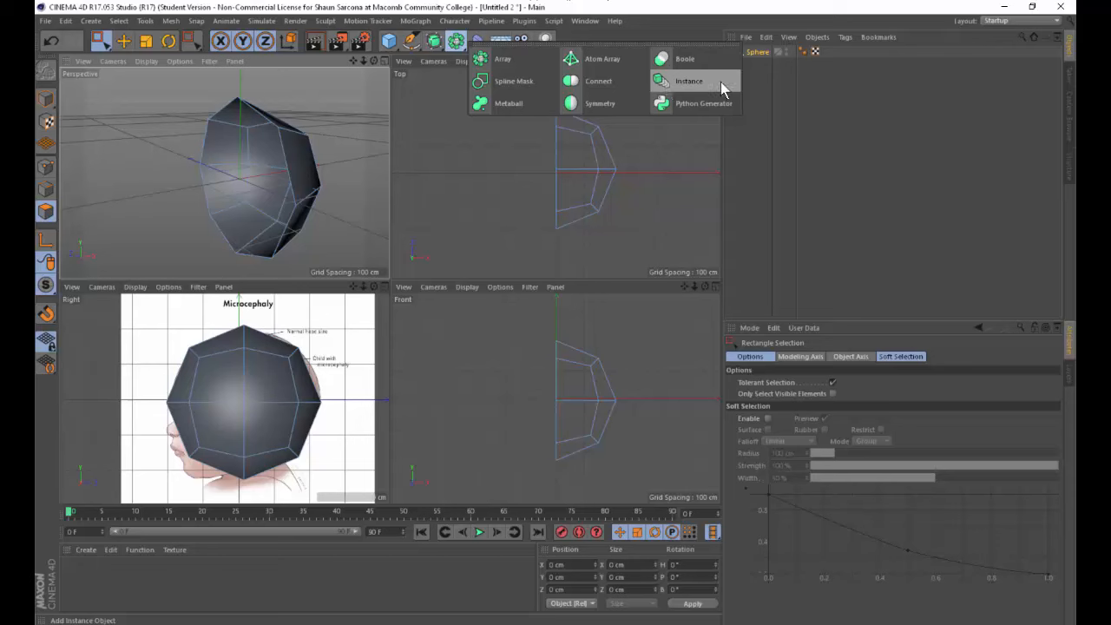
click(754, 52)
click(460, 49)
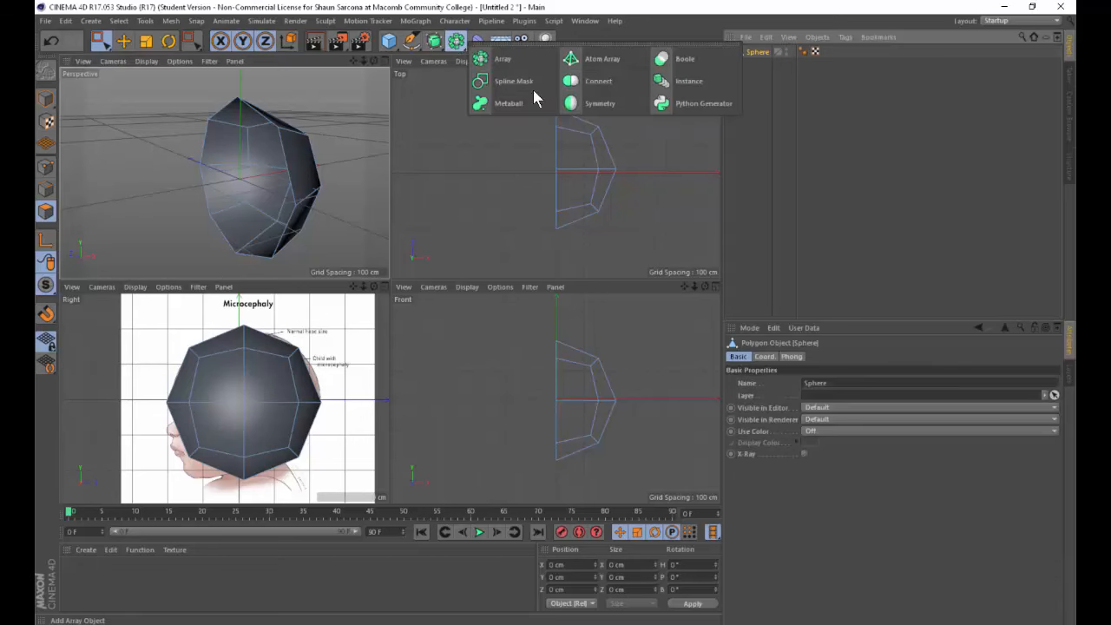
click(682, 85)
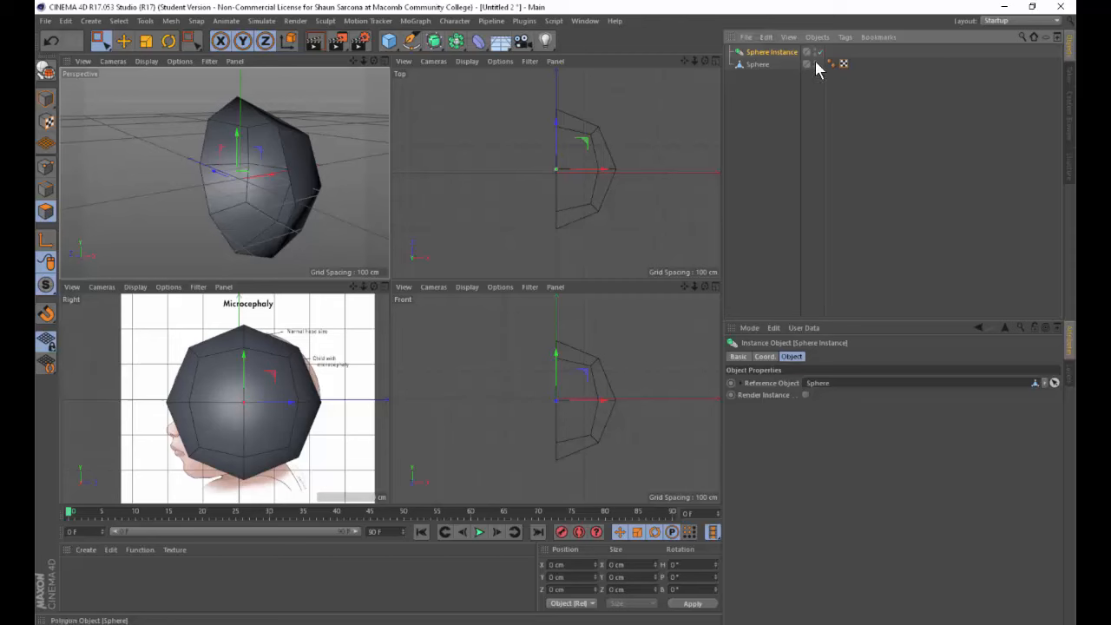
click(814, 64)
click(814, 63)
drag(273, 179, 199, 186)
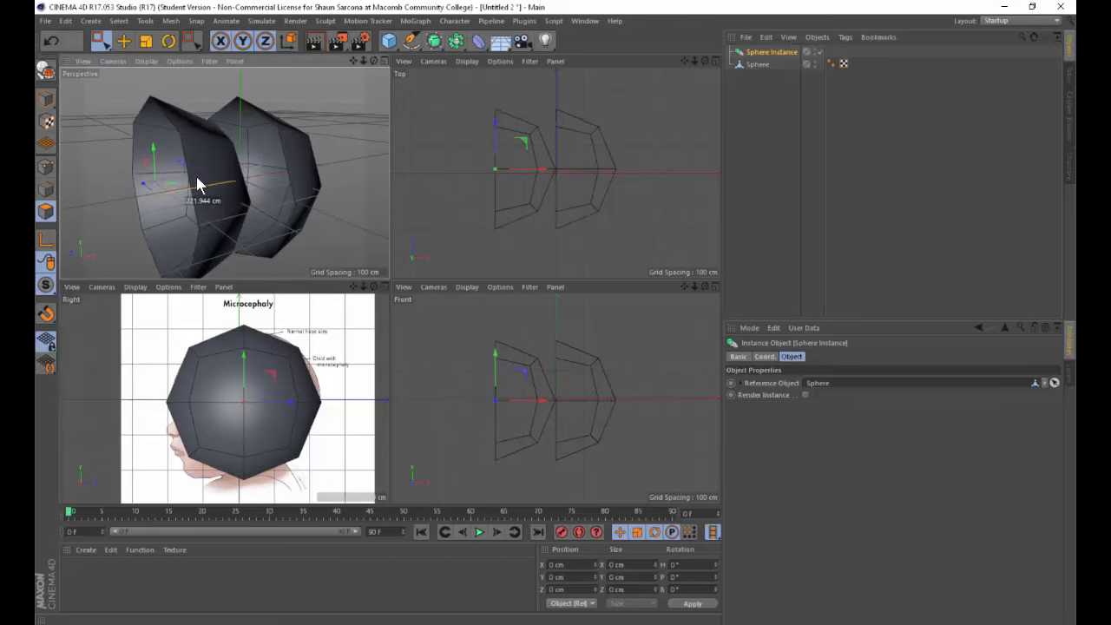
key(ctrl+z)
drag(273, 179, 199, 184)
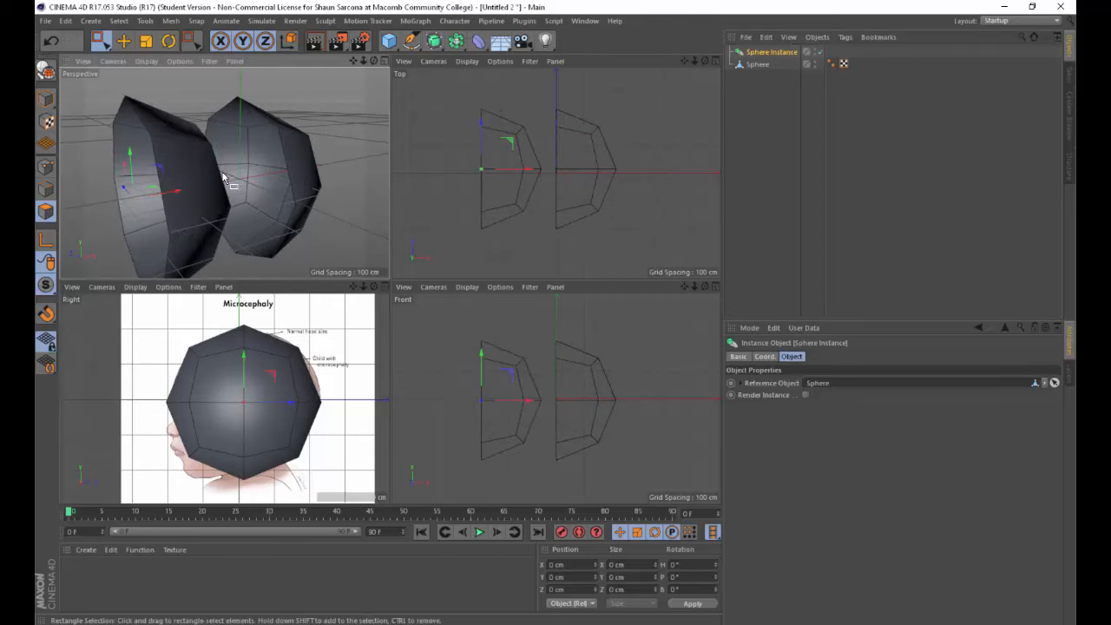
key(ctrl+z)
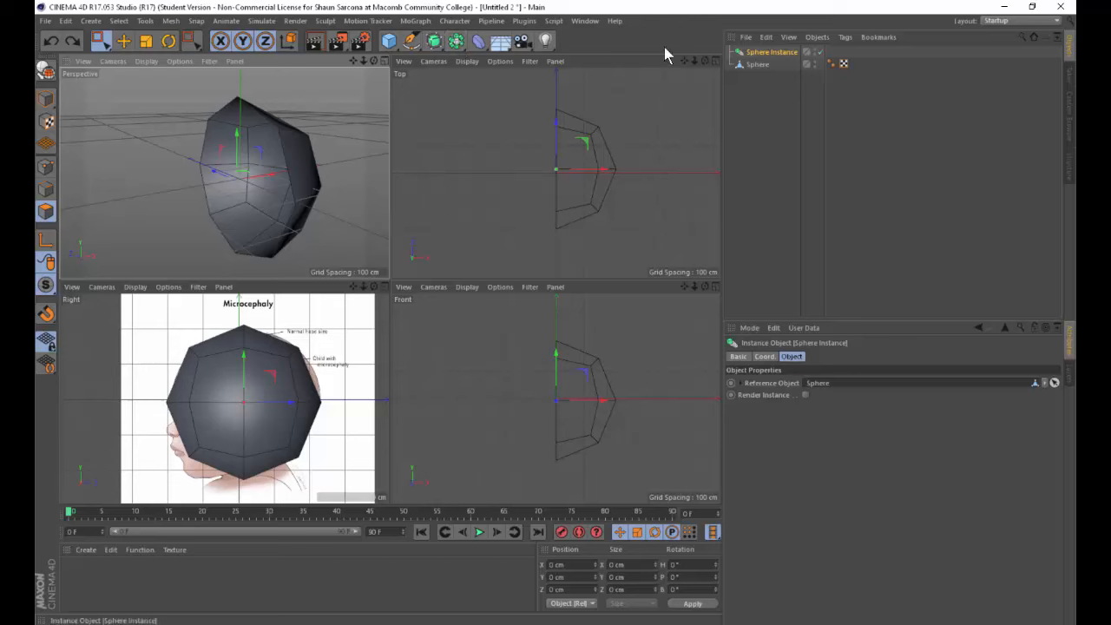
Nest the sphere instance under a Symmetry object, and nest the Symmetry under a Subdivision Surface.
click(455, 41)
click(600, 105)
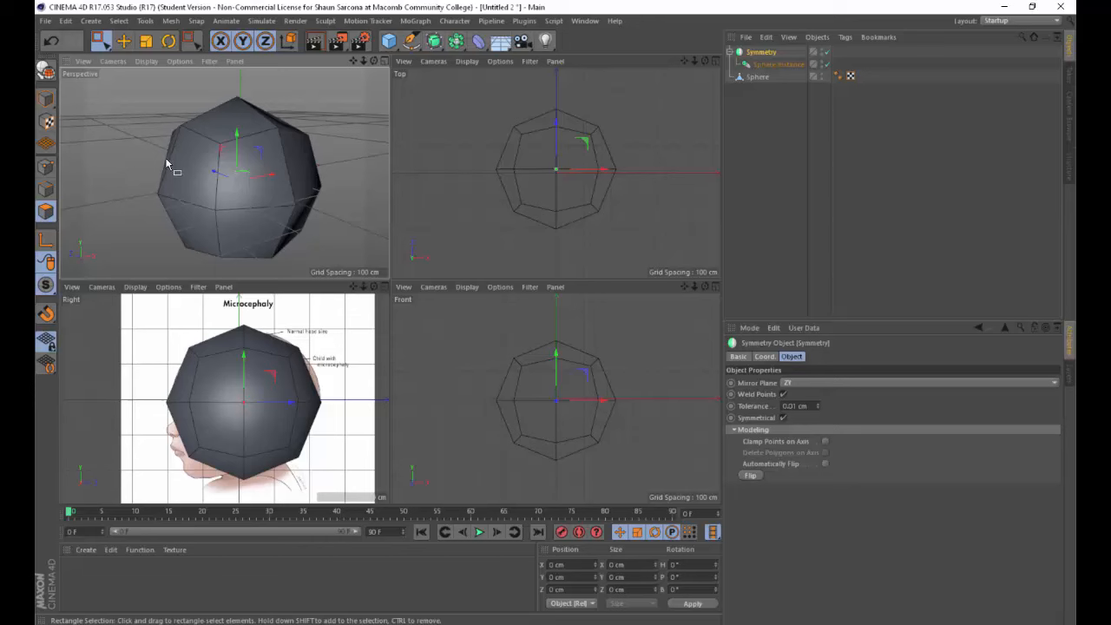
alt+click(441, 43)
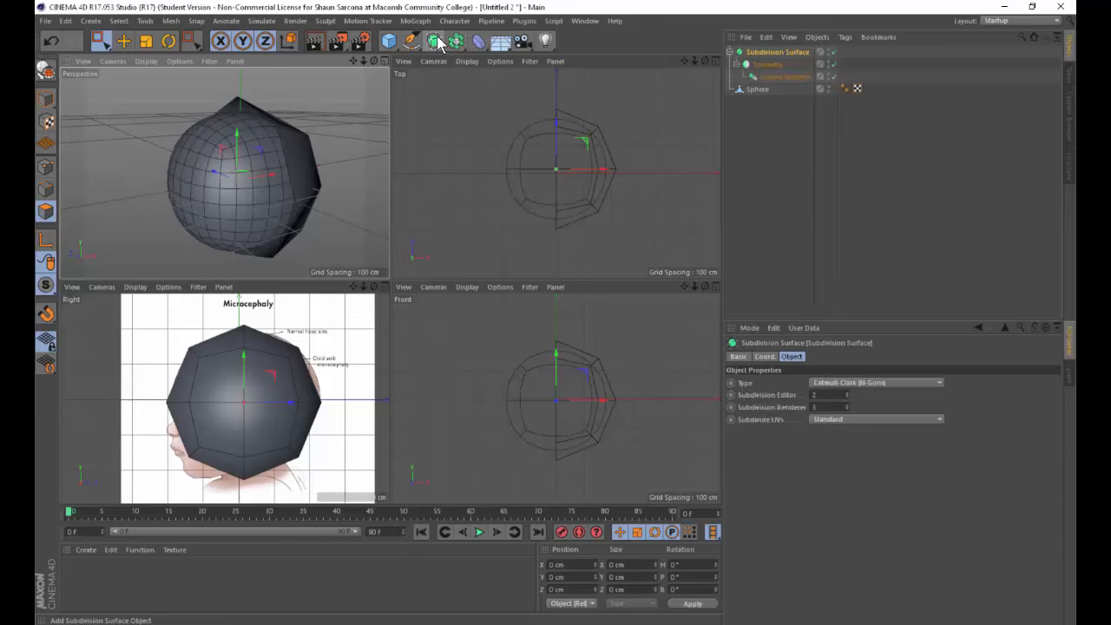
alt+drag(303, 172, 219, 94)
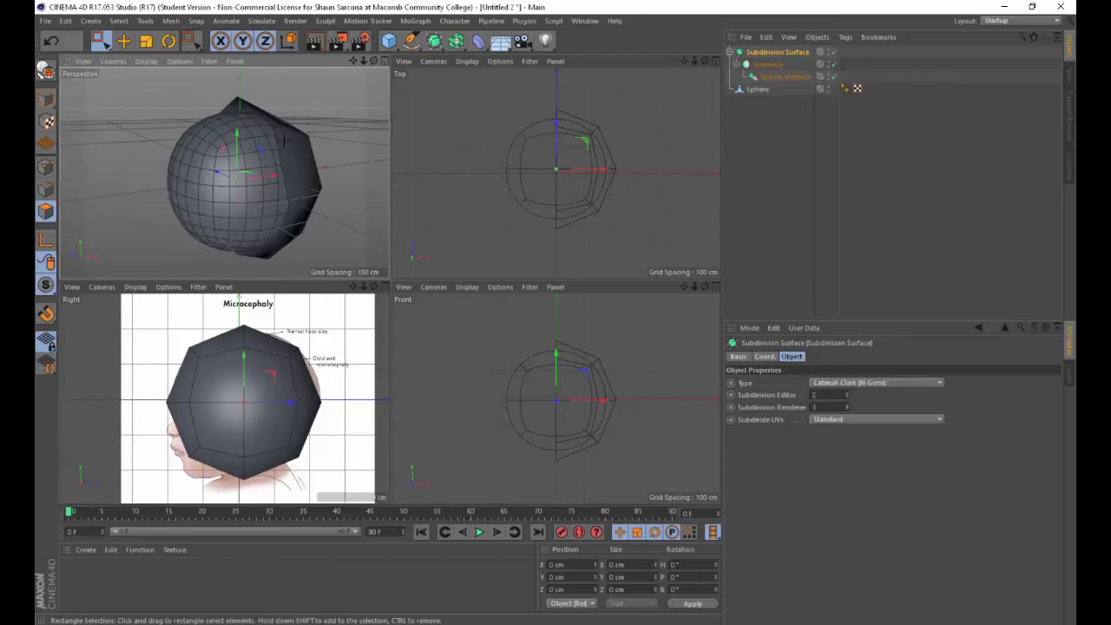
alt+drag(292, 164, 289, 136)
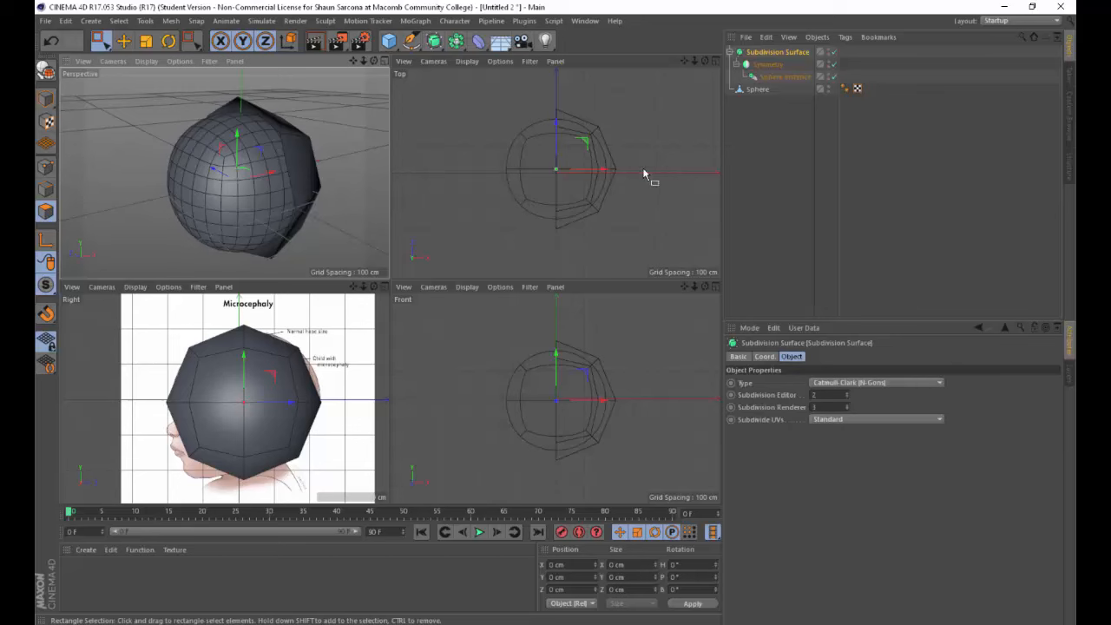
Turn off the original Sphere's visibility in the renderer and test-render the Perspective view before and after.
click(763, 89)
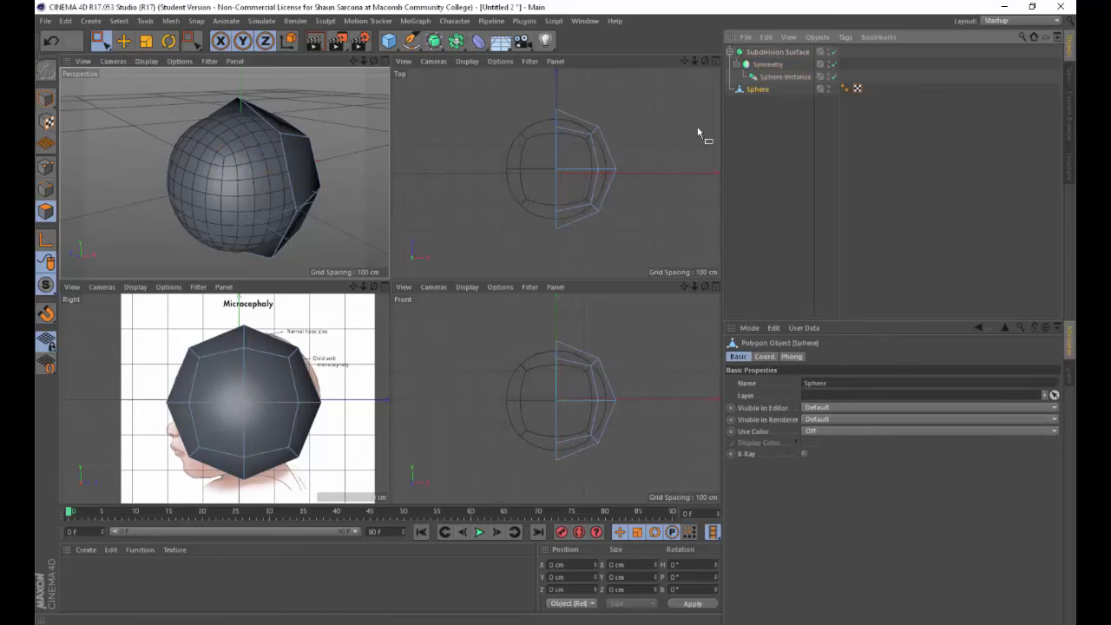
alt+drag(327, 143, 296, 146)
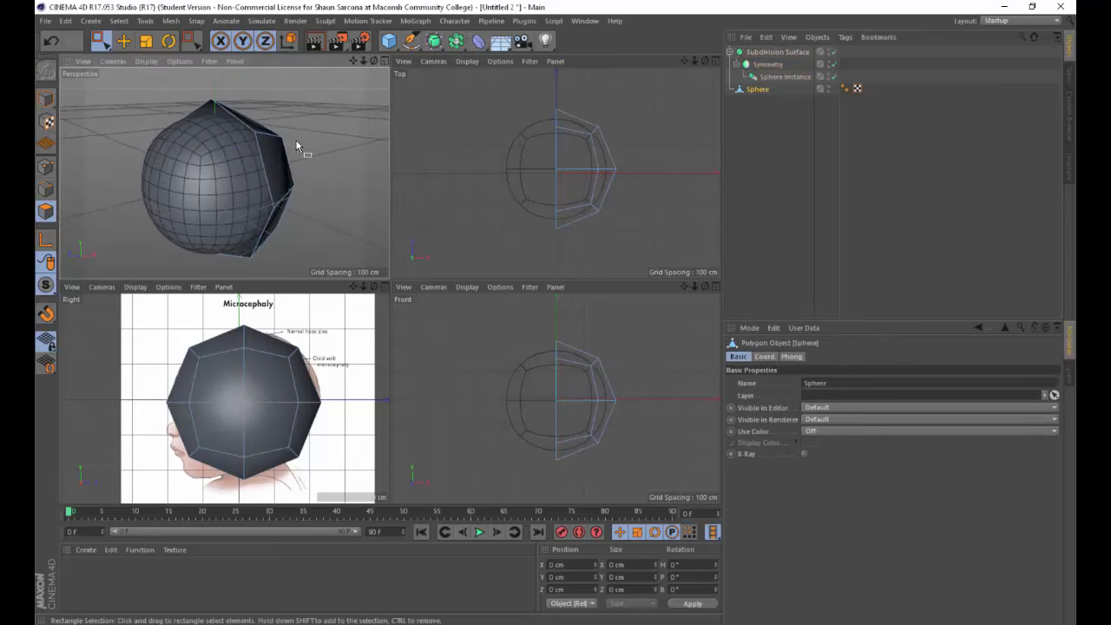
key(ctrl+r)
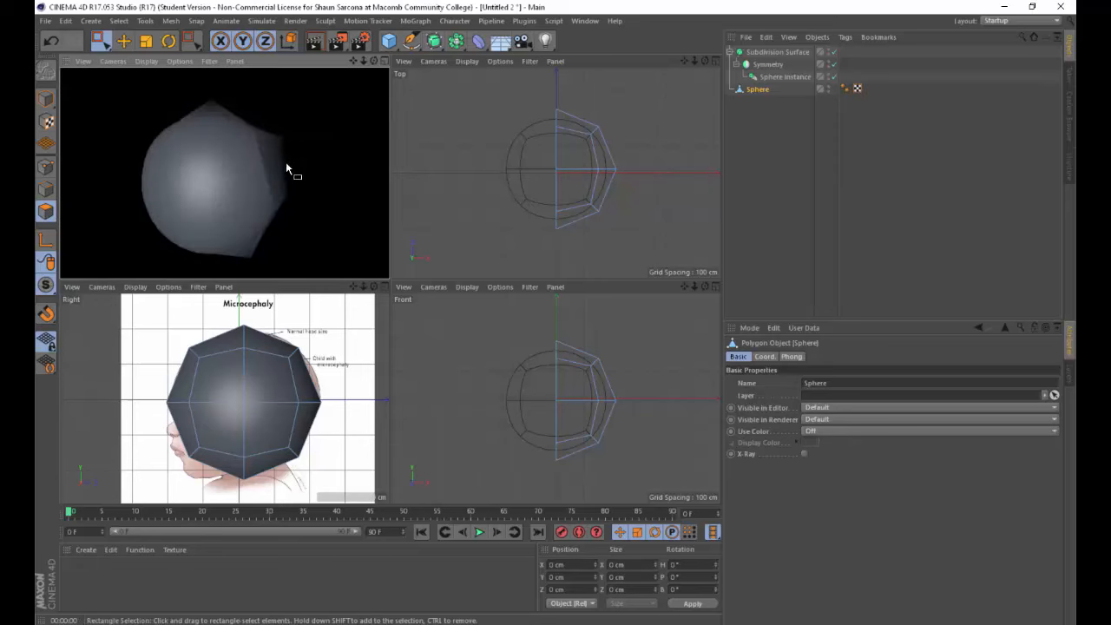
click(766, 88)
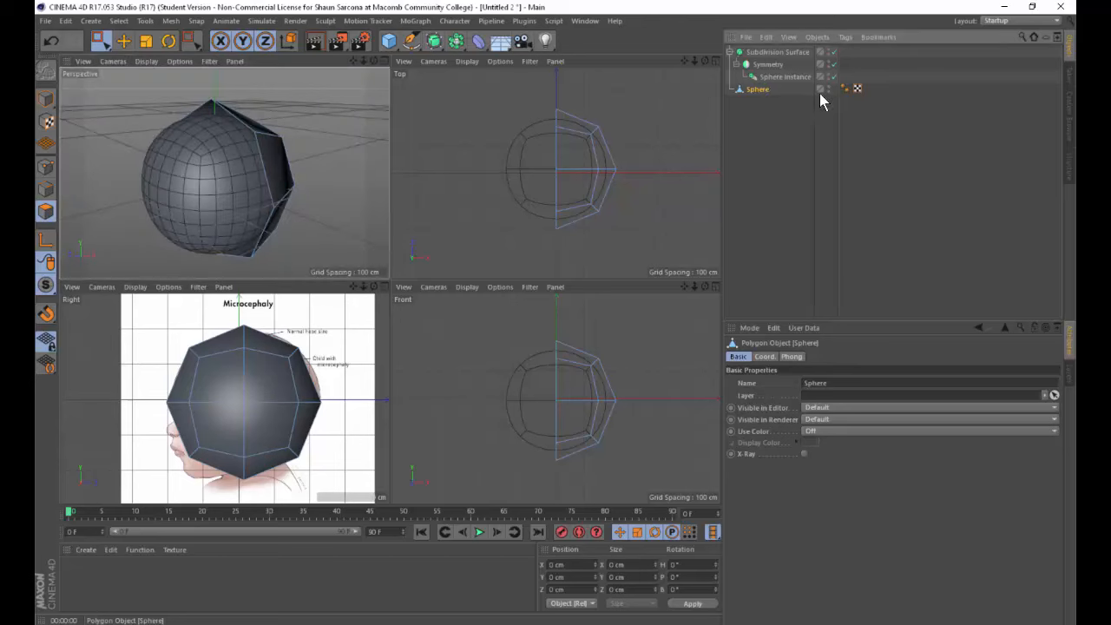
double_click(830, 92)
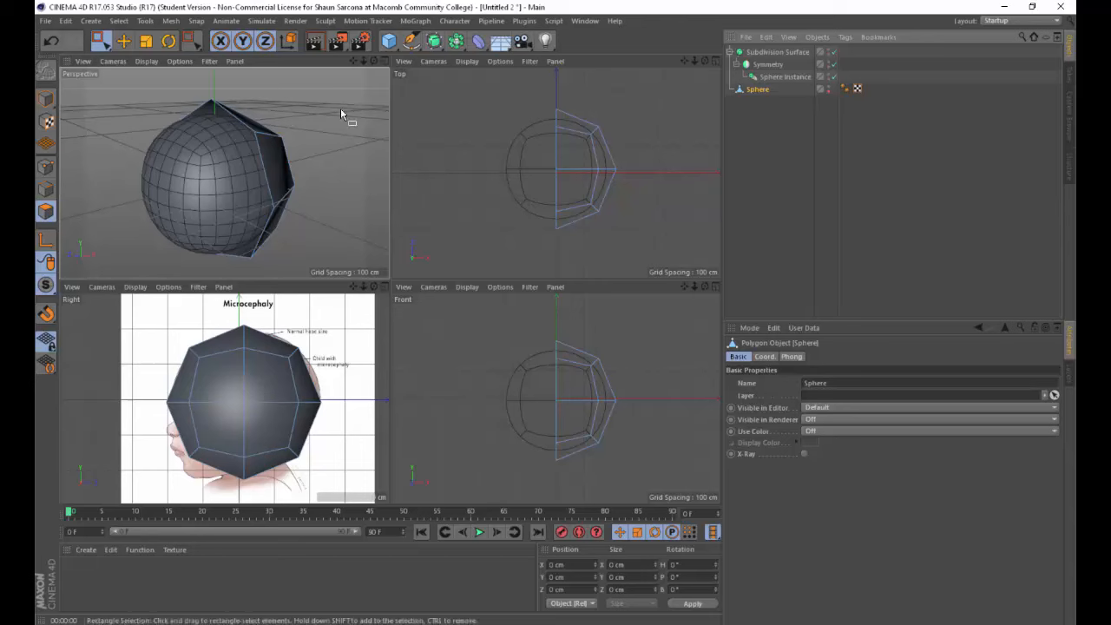
key(ctrl+r)
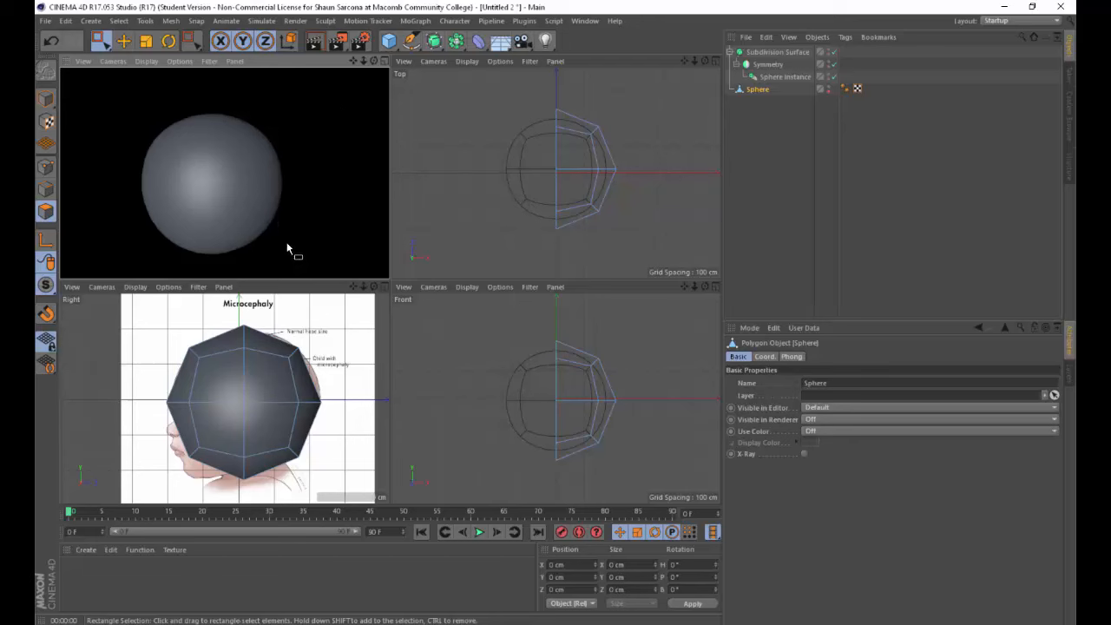
Show the model as wireframe lines in a maximized Right view and activate point mode for the Sphere.
alt+middle_drag(284, 375, 303, 357)
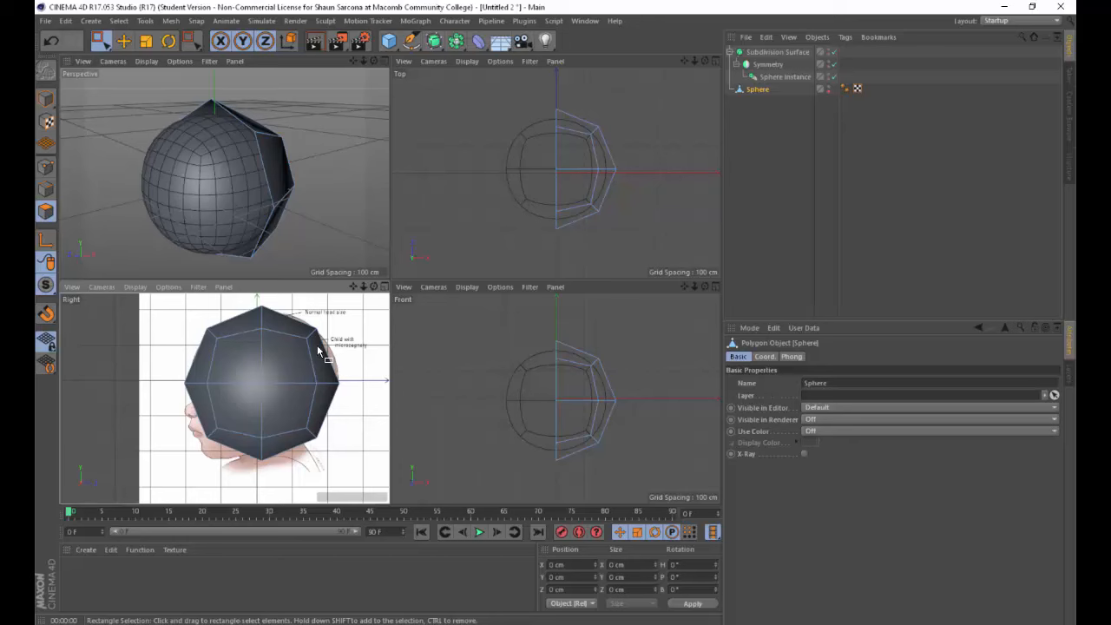
middle_click(292, 415)
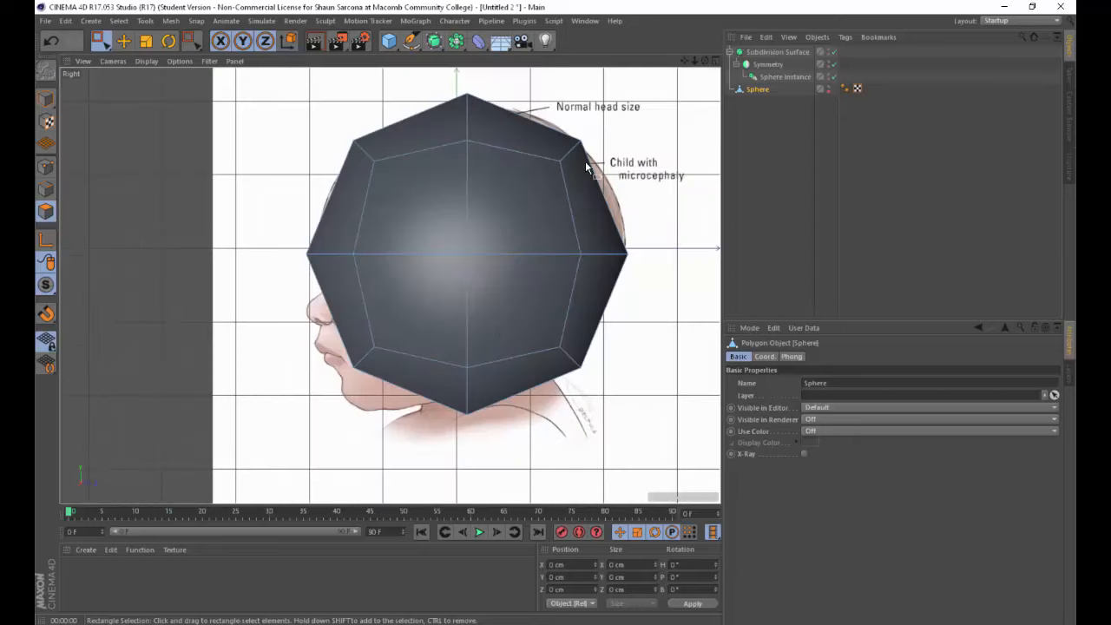
alt+right_drag(451, 268, 488, 282)
alt+middle_drag(488, 282, 448, 222)
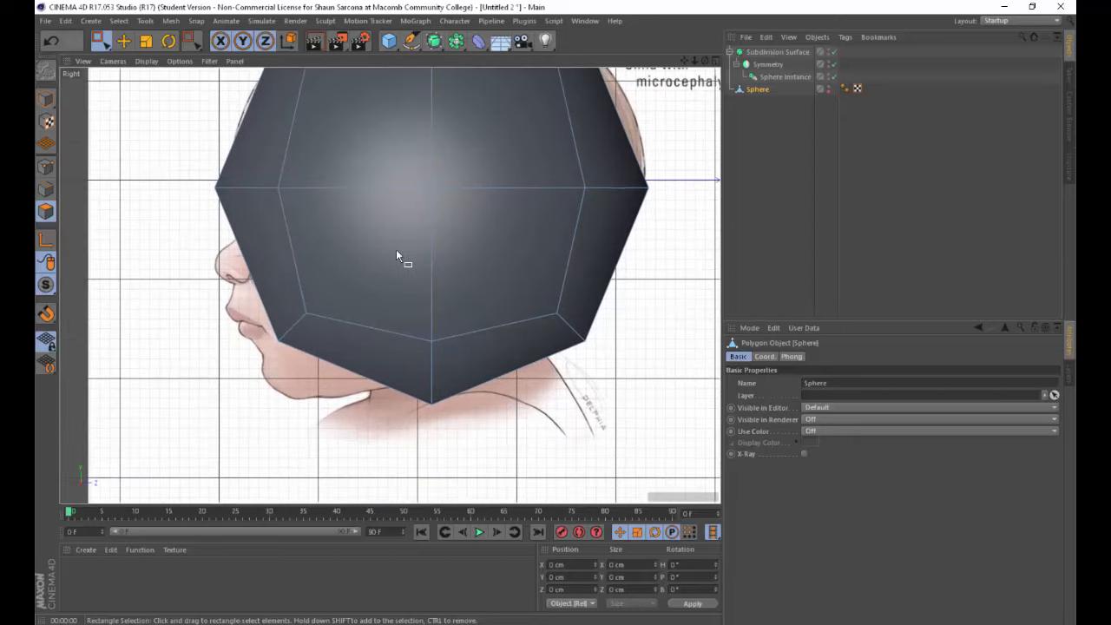
click(46, 166)
alt+middle_drag(206, 193, 236, 257)
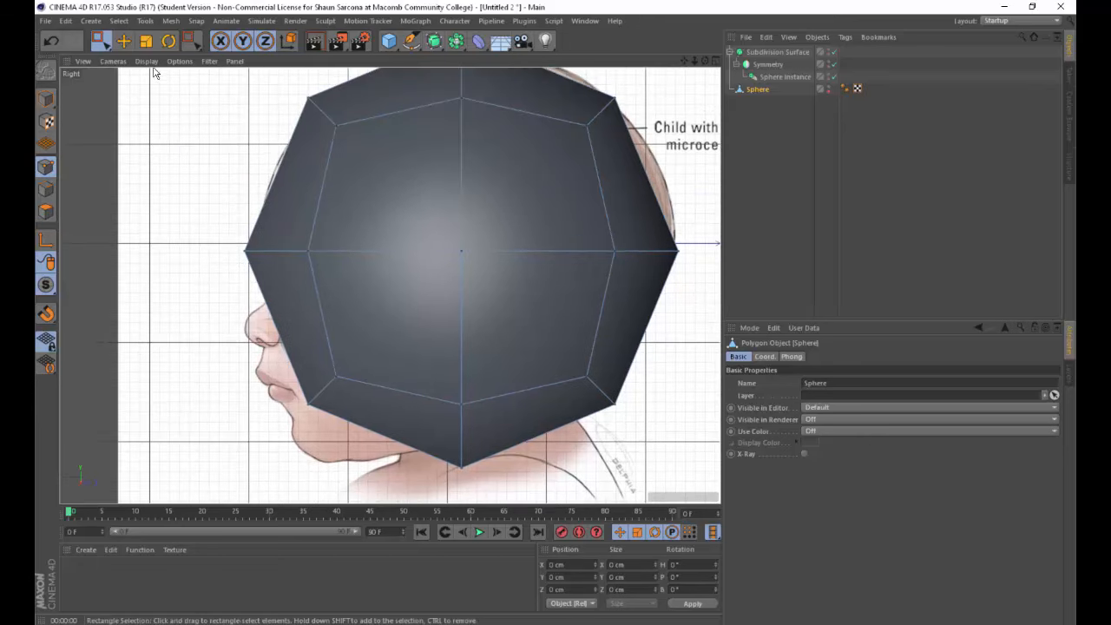
click(146, 61)
click(174, 167)
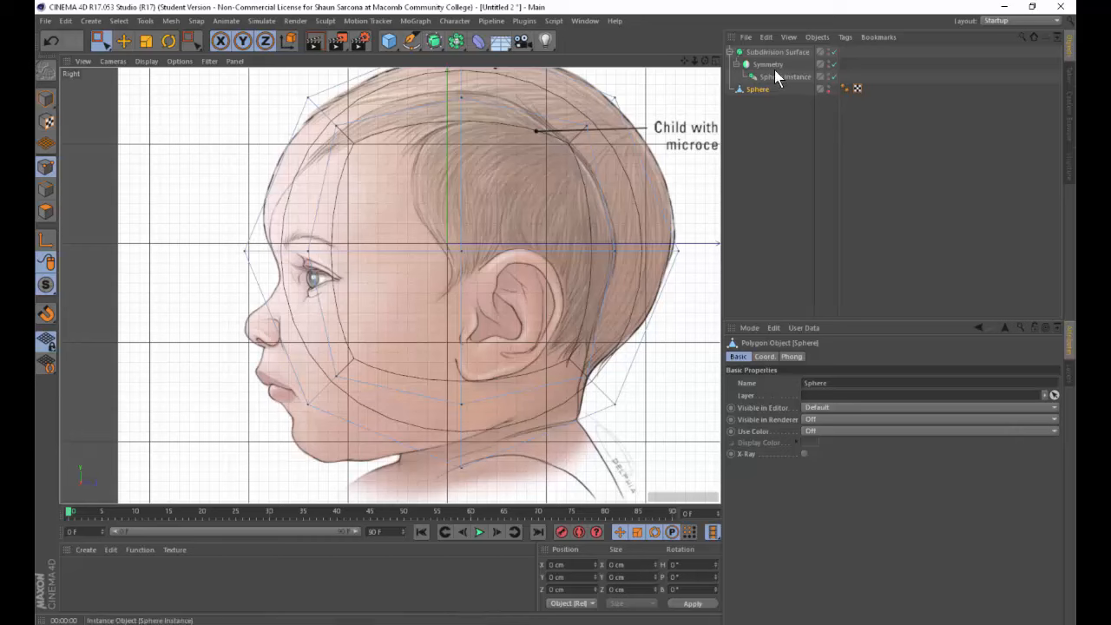
Set the Right view's background image transparency to 60%.
click(179, 60)
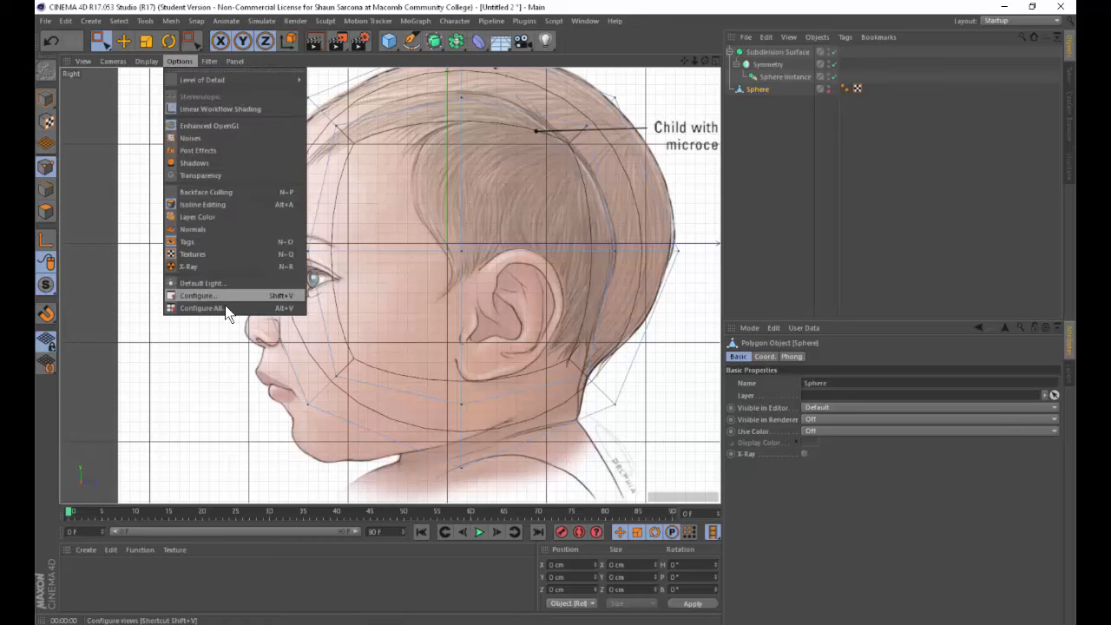
click(198, 295)
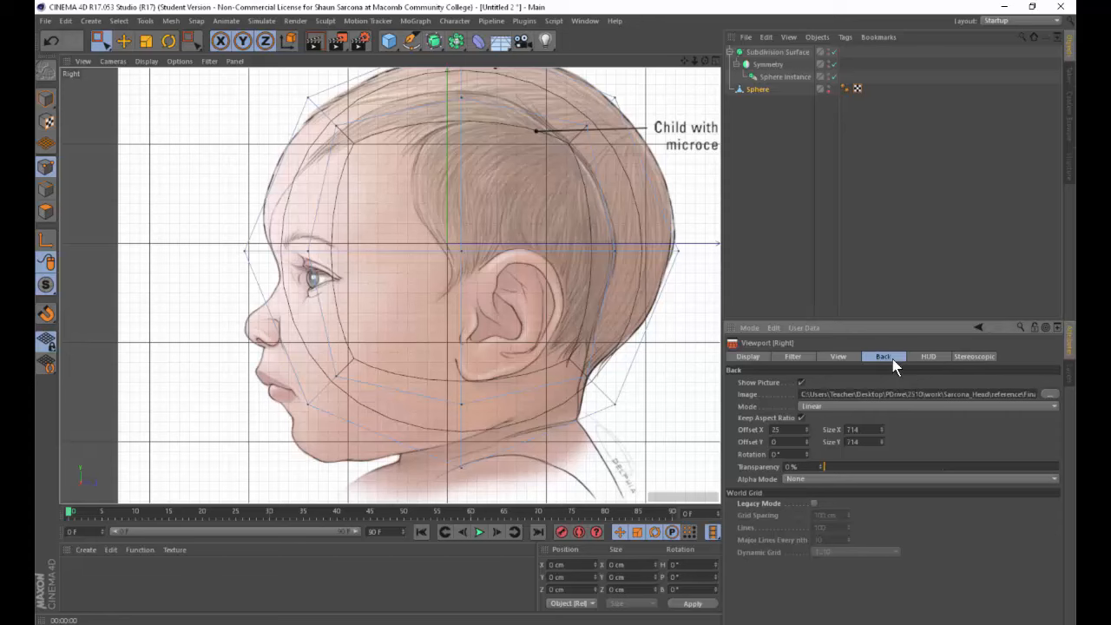
drag(839, 467, 970, 467)
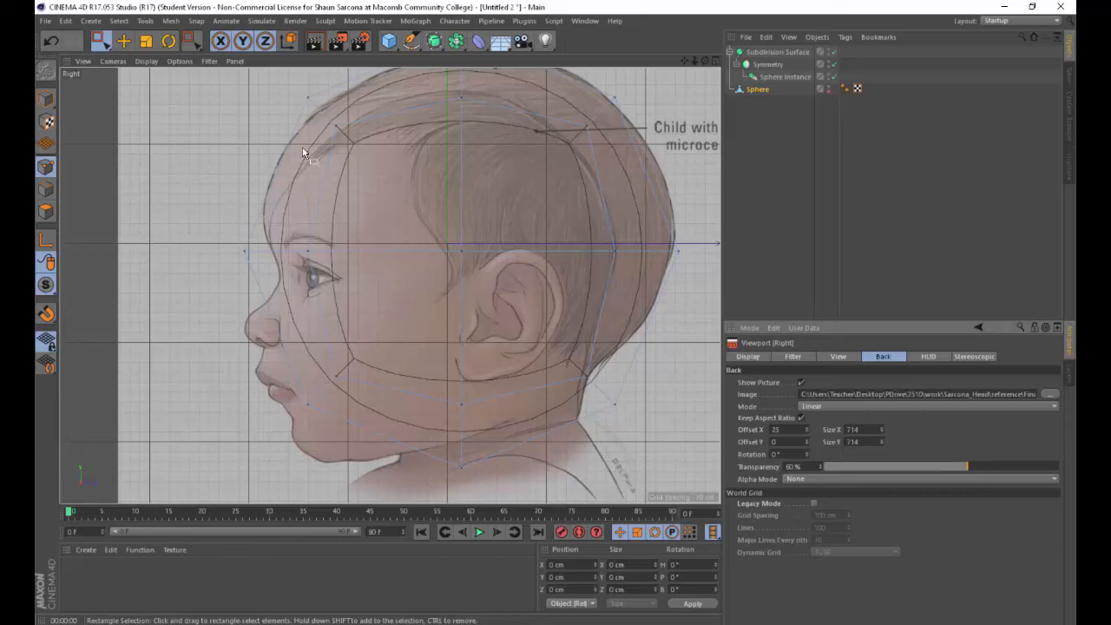
Move the Sphere's front point about 31 cm inward to the brow and fit the forehead point to the profile outline.
drag(171, 206, 278, 286)
drag(337, 251, 368, 251)
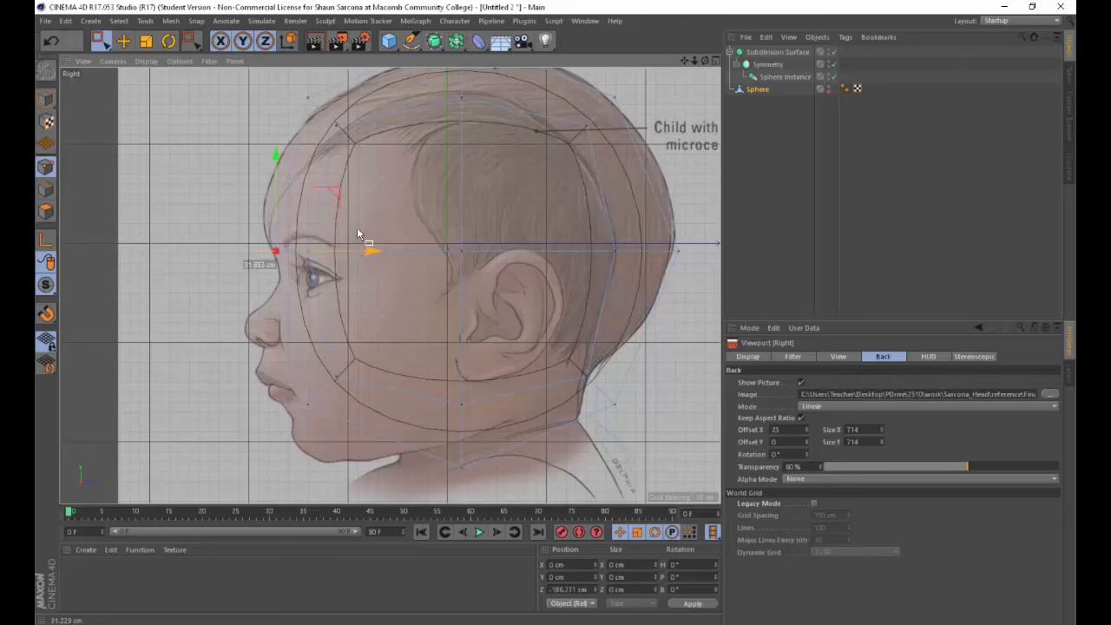
drag(298, 82, 319, 107)
alt+middle_drag(319, 106, 318, 179)
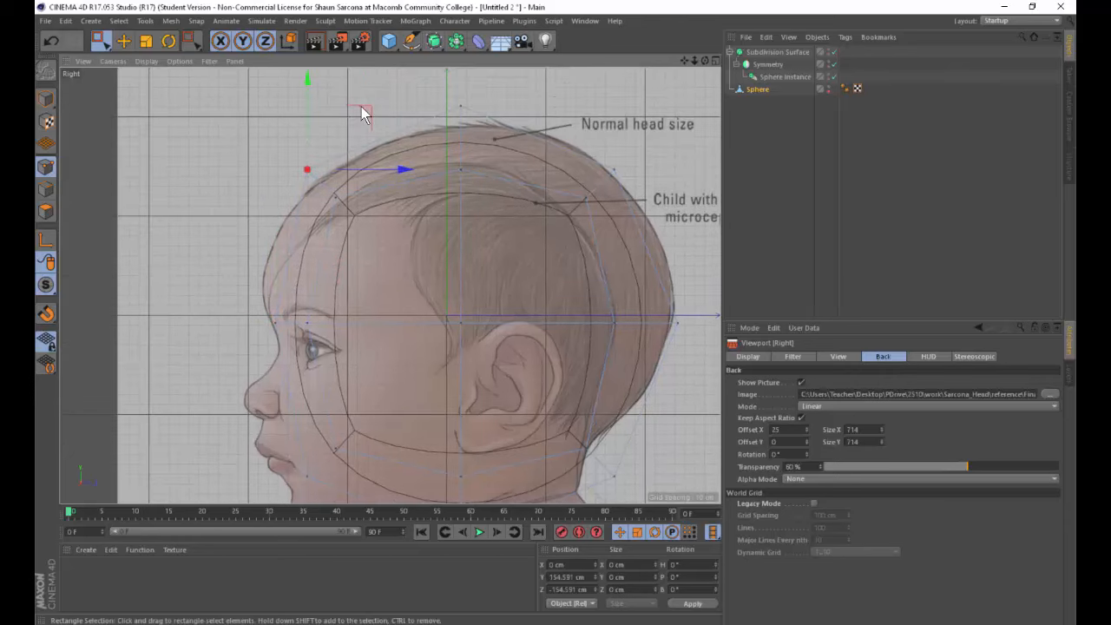
drag(366, 113, 372, 120)
Lower the crown point to about Y 200.5 cm and fit the upper-back and rearmost points to the skull outline.
click(460, 106)
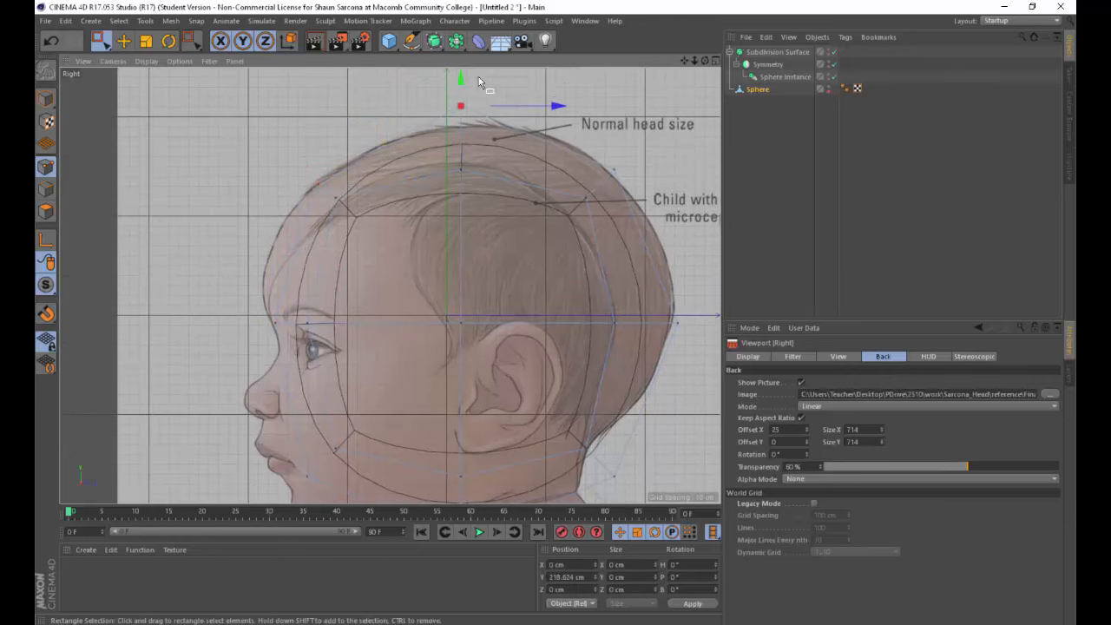
alt+middle_drag(488, 120, 480, 163)
drag(454, 100, 454, 116)
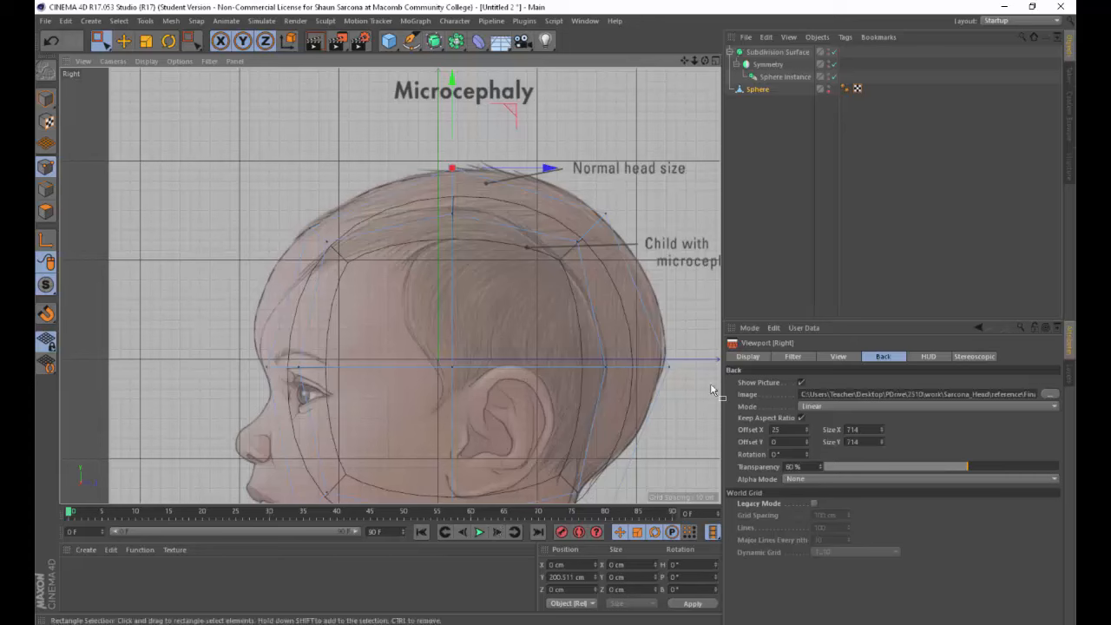
click(606, 213)
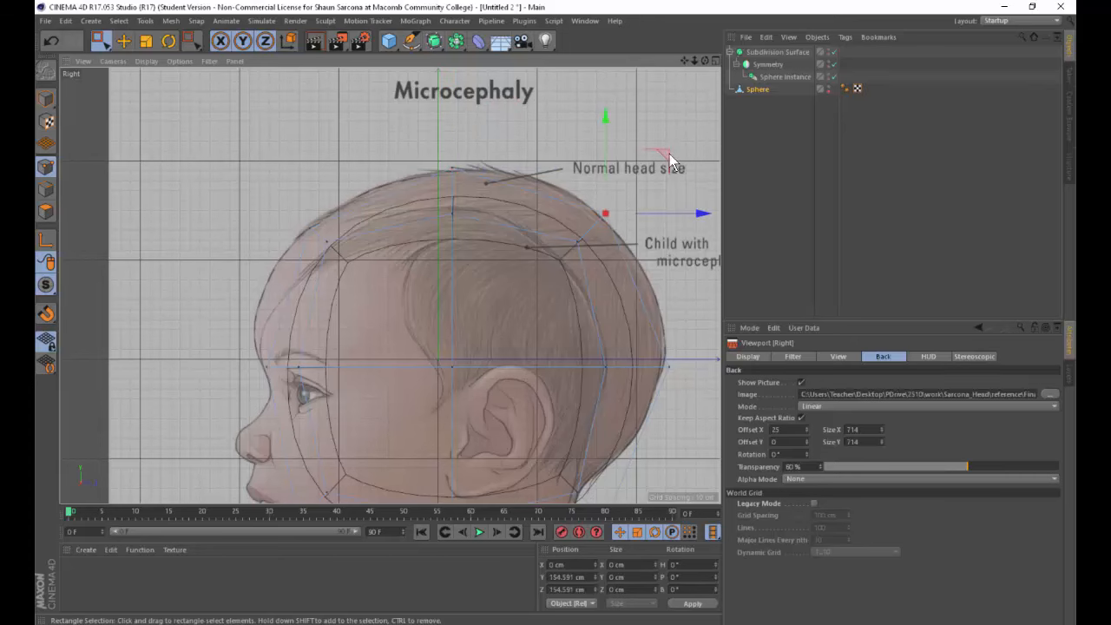
drag(667, 154, 664, 157)
alt+middle_drag(566, 275, 497, 216)
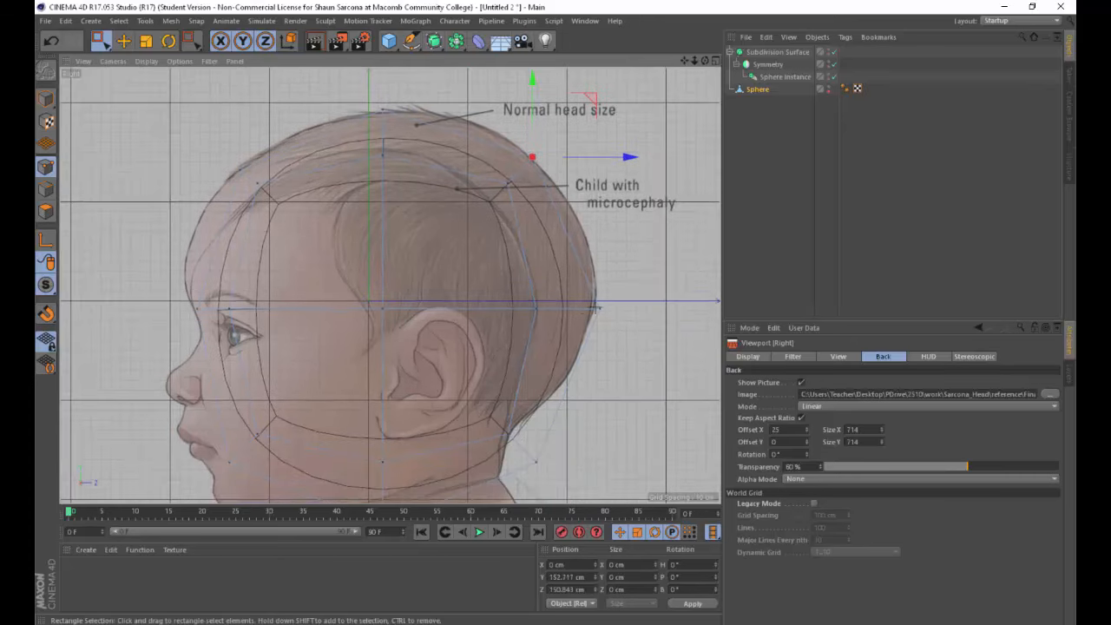
drag(617, 283, 570, 326)
drag(630, 309, 626, 308)
Move the lower-back pair of points to the nape, centred at about Y -110 cm and Z 114 cm.
alt+middle_drag(544, 435, 569, 345)
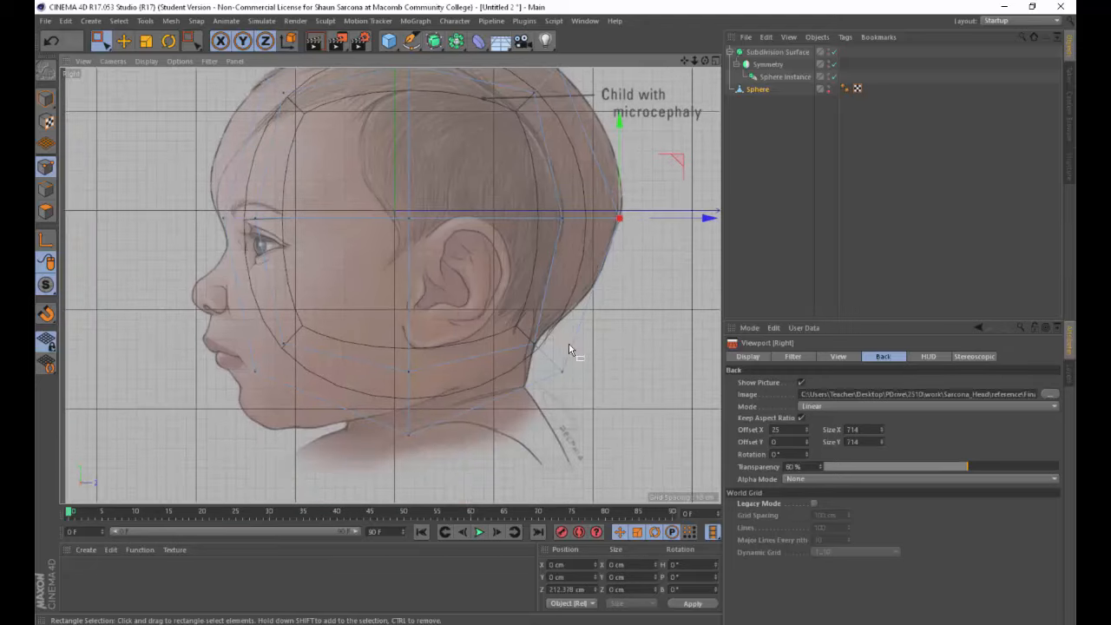
click(591, 387)
drag(509, 325, 583, 385)
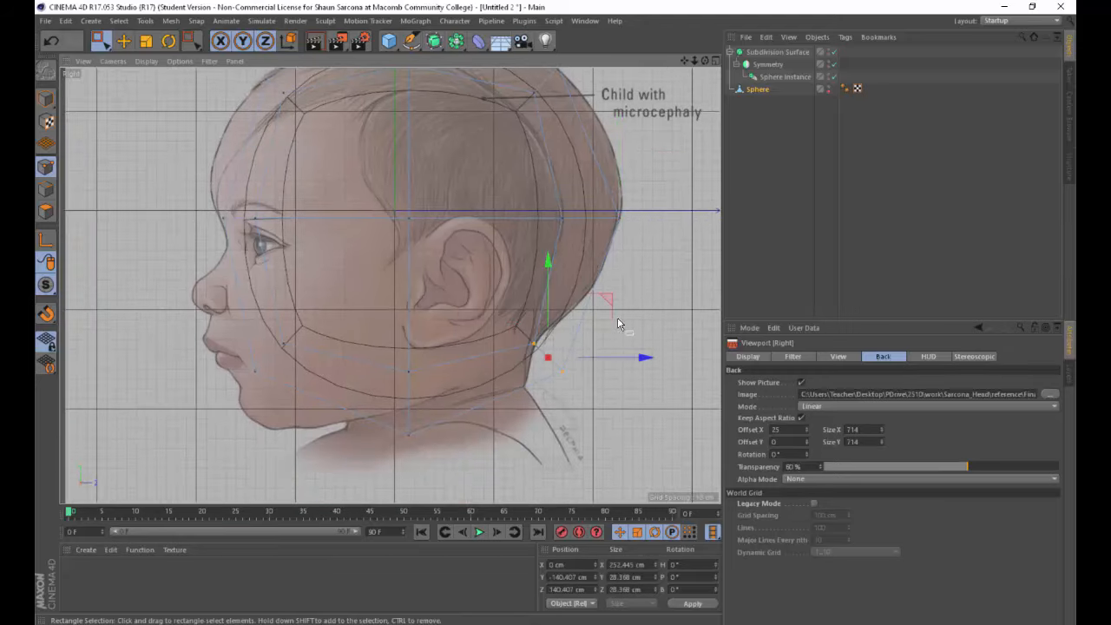
drag(606, 299, 580, 270)
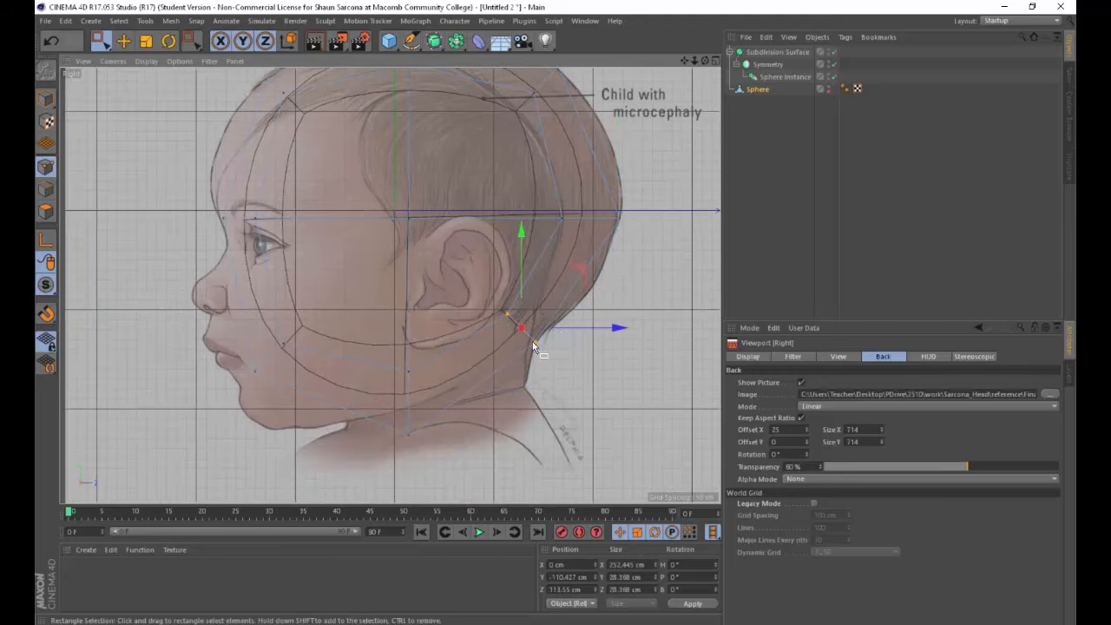
Raise the bottom middle points toward the jaw line and move the lower-front points about 57 cm to the chin.
alt+middle_drag(413, 345, 491, 307)
drag(448, 304, 500, 444)
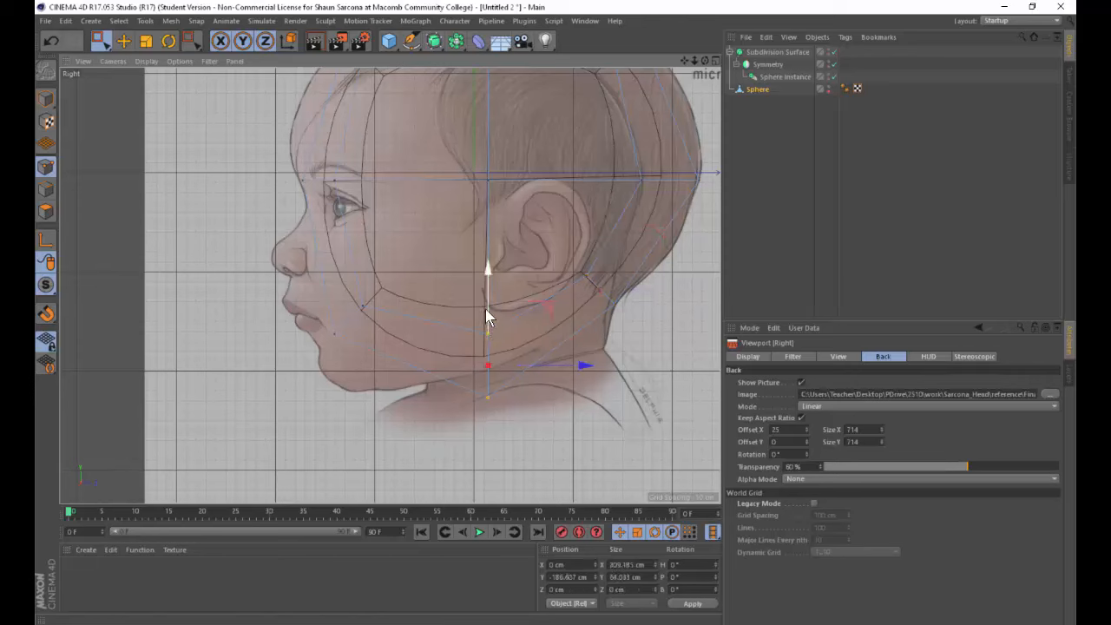
drag(486, 309, 490, 266)
alt+middle_drag(432, 323, 491, 326)
drag(462, 268, 368, 371)
drag(468, 263, 478, 317)
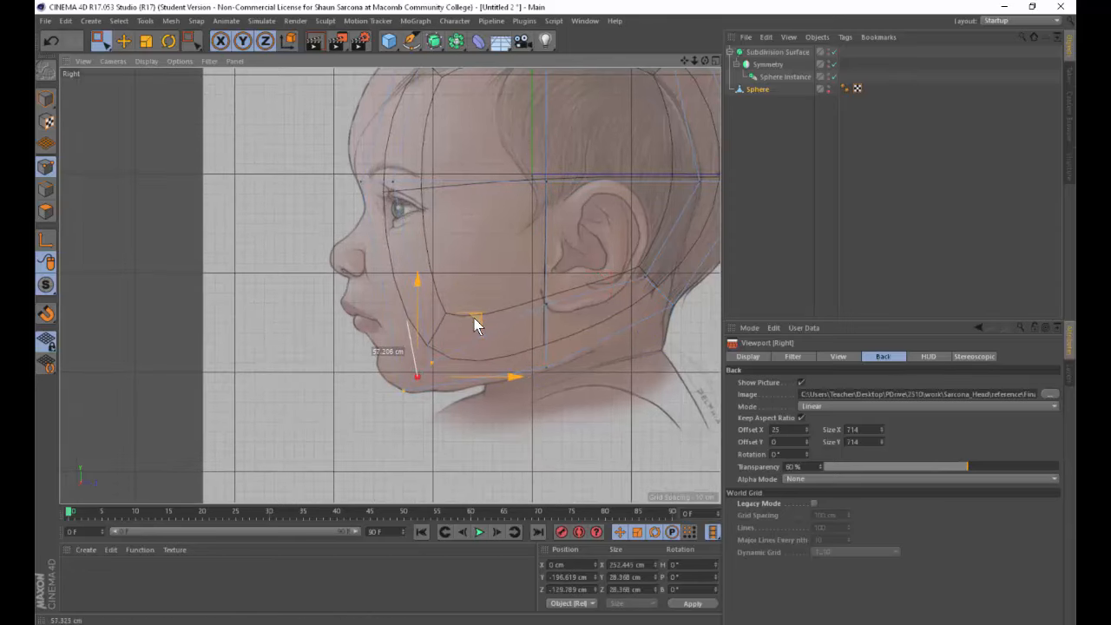
Move the inner side points at the crown, upper back and back of the head outward toward the skull outline.
alt+middle_drag(395, 209, 396, 264)
drag(329, 210, 425, 264)
alt+middle_drag(423, 286, 380, 379)
alt+middle_drag(442, 300, 425, 259)
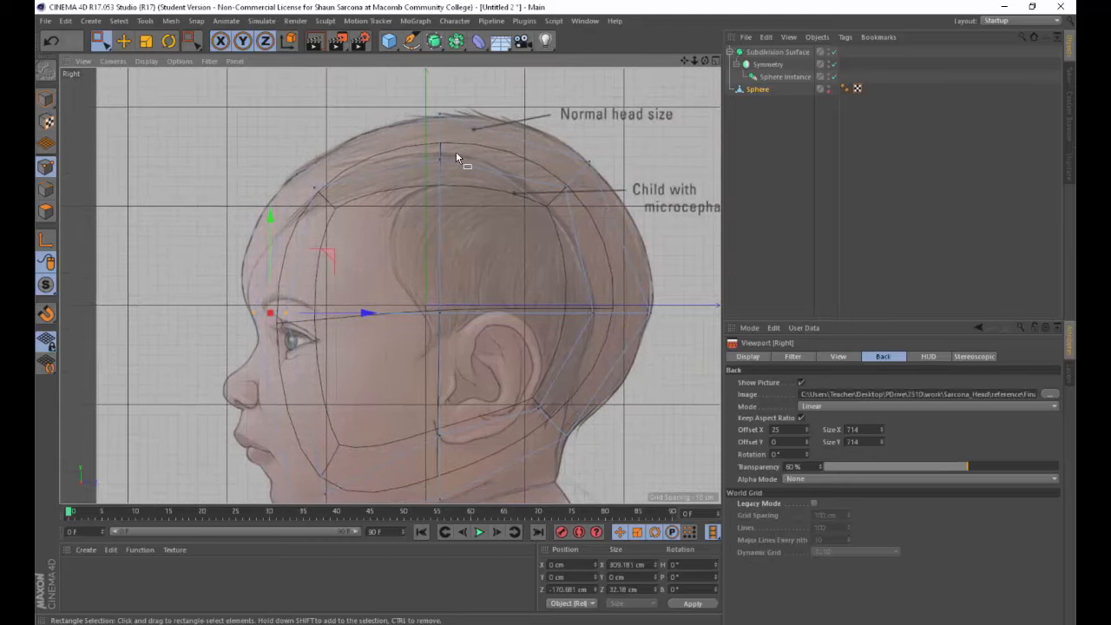
drag(456, 152, 405, 193)
drag(495, 94, 497, 73)
drag(551, 179, 583, 204)
mouse_move(623, 132)
mouse_down()
mouse_move(629, 145)
mouse_move(630, 125)
mouse_up()
drag(564, 299, 621, 325)
mouse_move(656, 258)
mouse_down()
mouse_move(676, 254)
mouse_move(657, 266)
mouse_up()
Lower the bottom middle points below the ear to about Y -160 cm.
alt+middle_drag(609, 279, 639, 205)
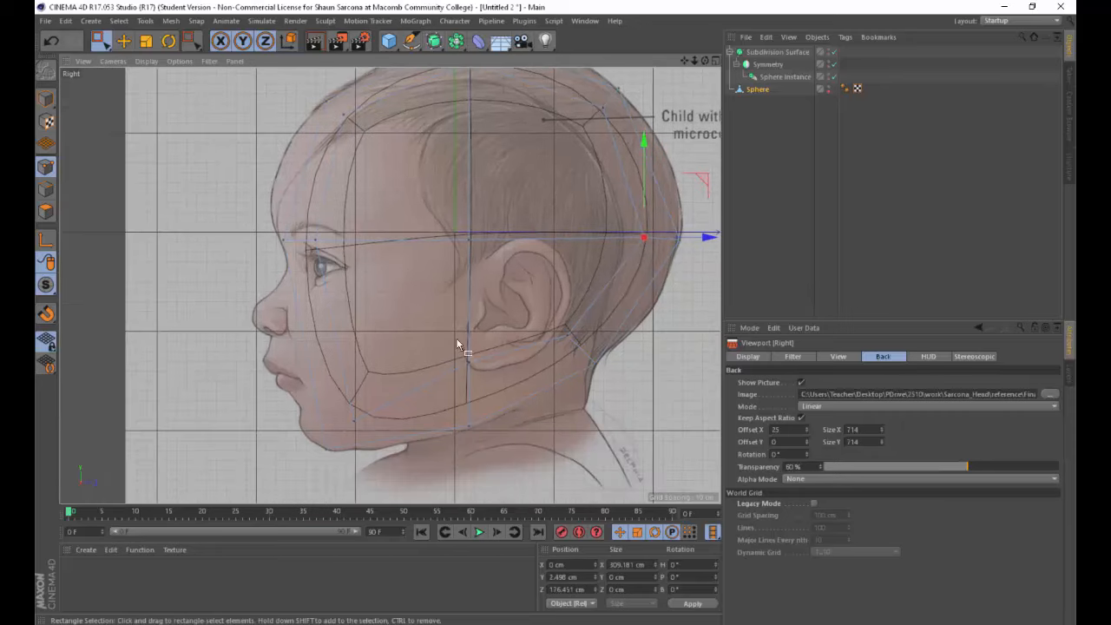
drag(456, 339, 488, 380)
drag(468, 277, 469, 314)
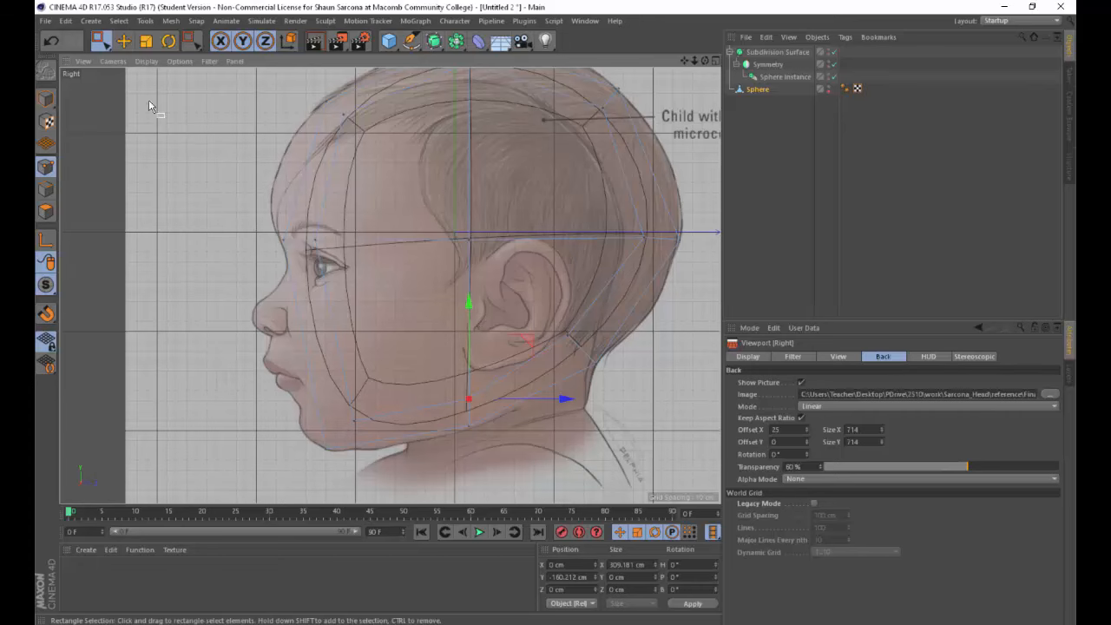
Try raising the bottom middle points to about Y -76 cm in the perspective view, and undo the move.
middle_click(309, 199)
middle_click(264, 153)
alt+drag(265, 154, 424, 278)
drag(367, 310, 362, 254)
alt+drag(452, 365, 349, 307)
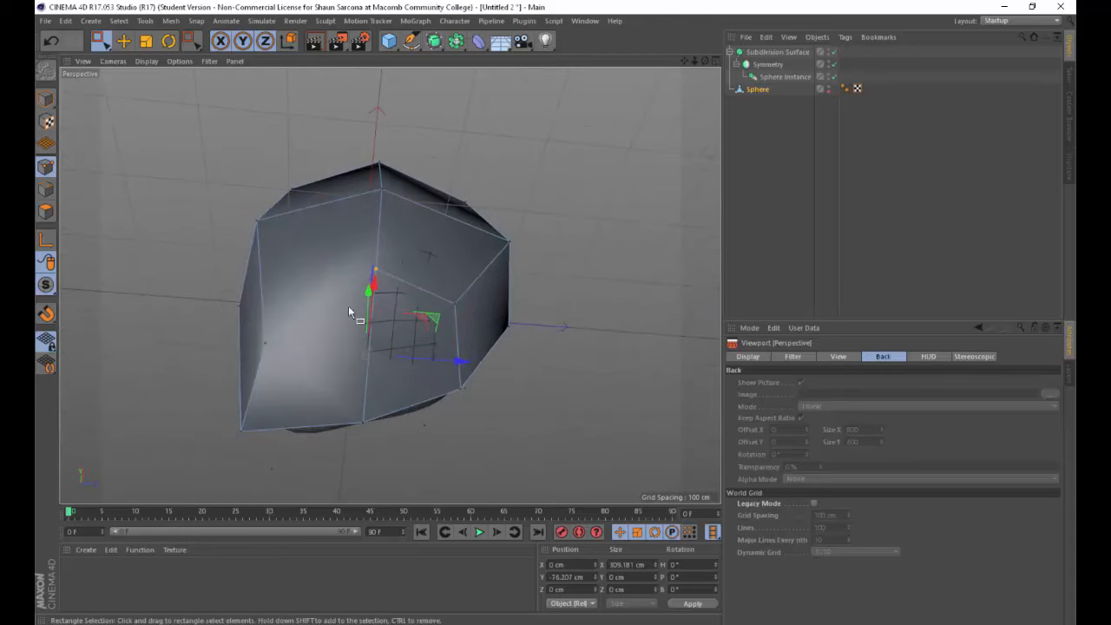
key(ctrl+z)
alt+drag(425, 348, 548, 391)
Move all the outer side points inward, centred at about X 147.5 cm, and render the perspective view.
key(F5)
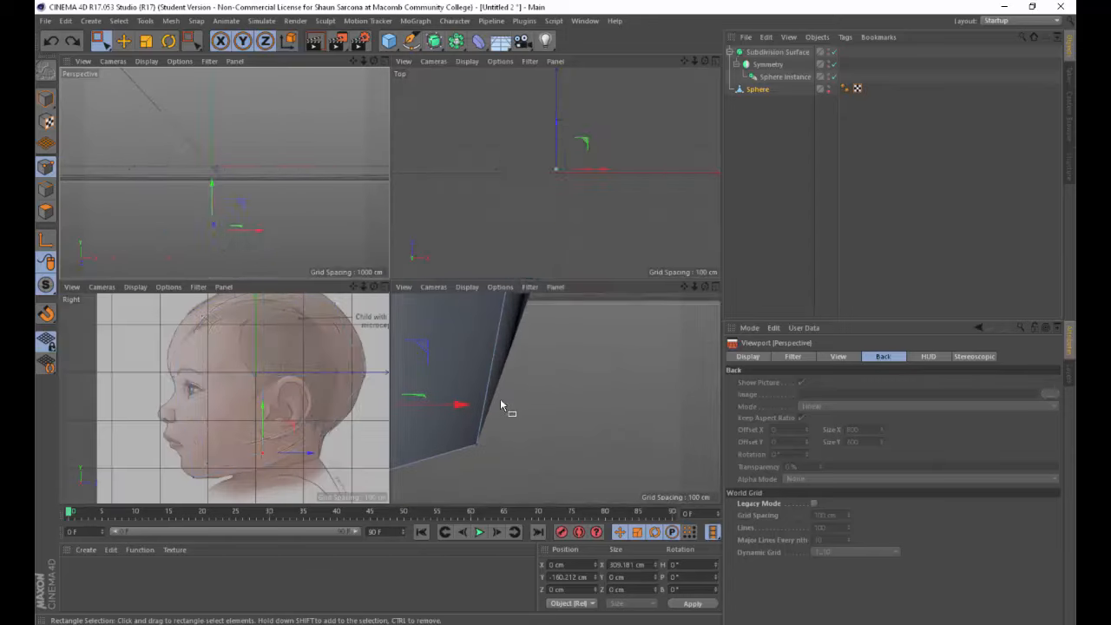
drag(569, 329, 631, 462)
drag(649, 401, 645, 403)
mouse_move(235, 178)
alt+mouse_down()
mouse_move(304, 221)
mouse_move(317, 204)
mouse_move(273, 200)
alt+mouse_up()
key(ctrl+r)
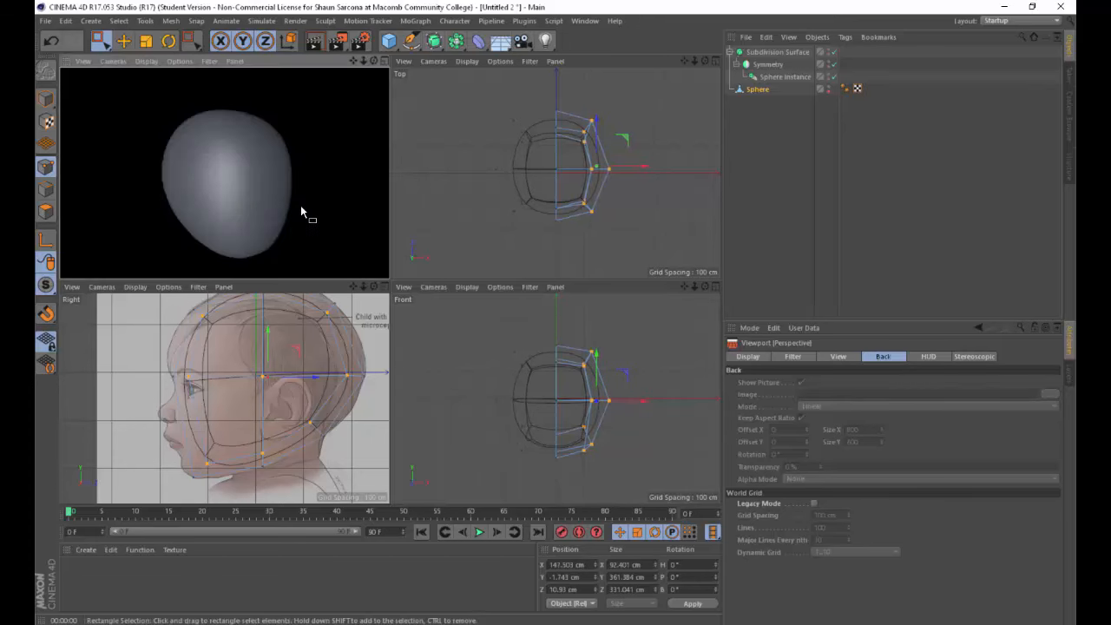
Examine the polygons on the underside of the jaw and neck by selecting them individually in the side view.
middle_click(318, 362)
scroll(525, 329, down, 1)
scroll(531, 326, up, 1)
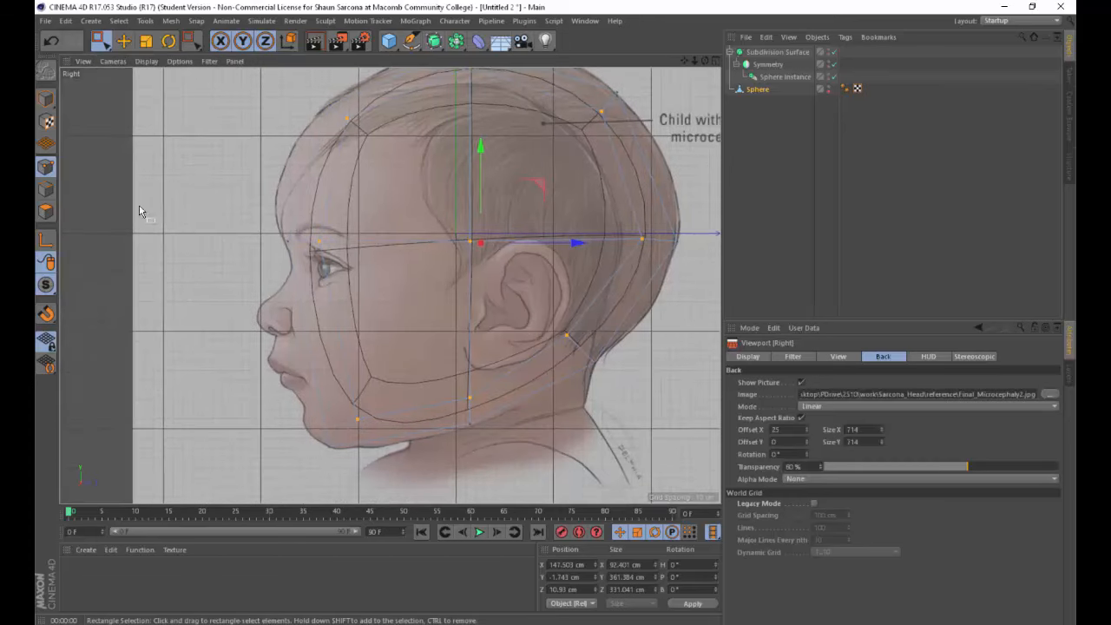
click(45, 212)
drag(436, 446, 526, 378)
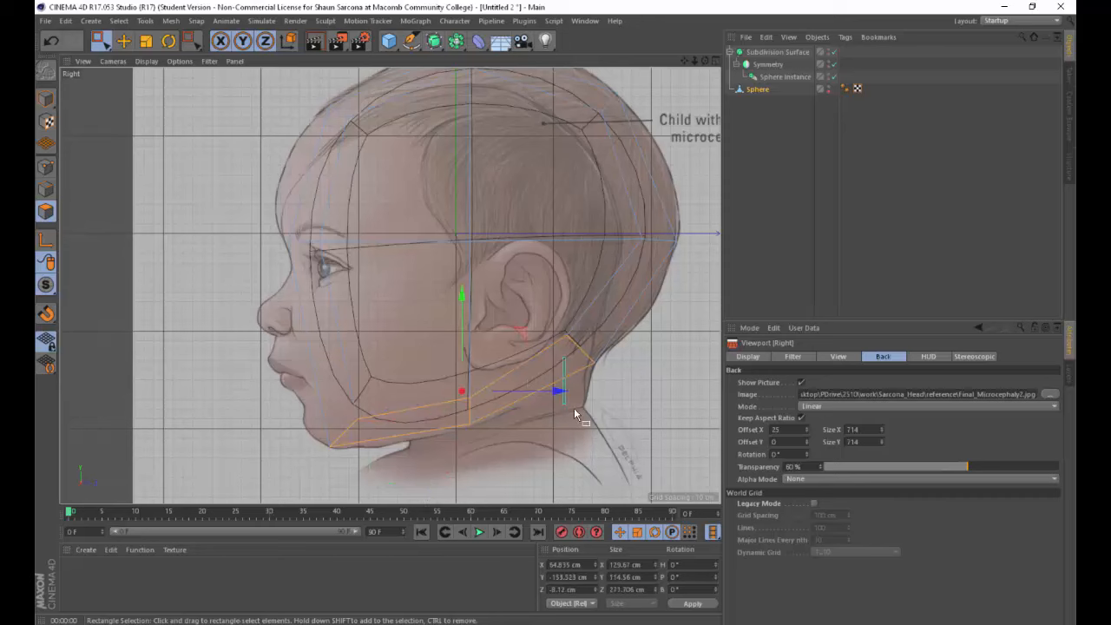
drag(574, 408, 527, 375)
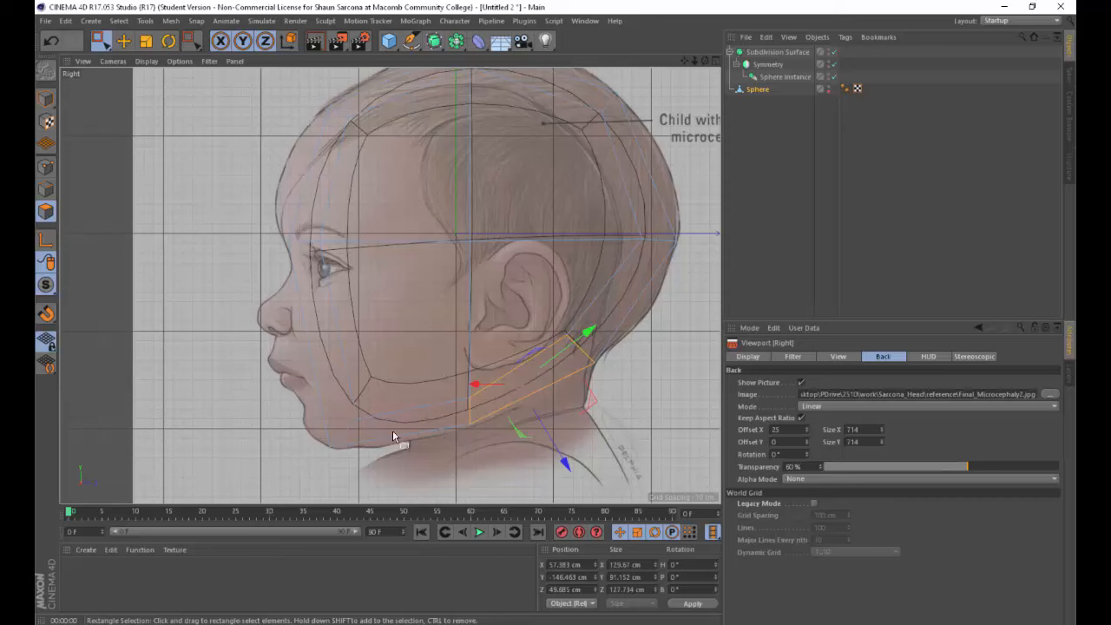
drag(392, 430, 418, 444)
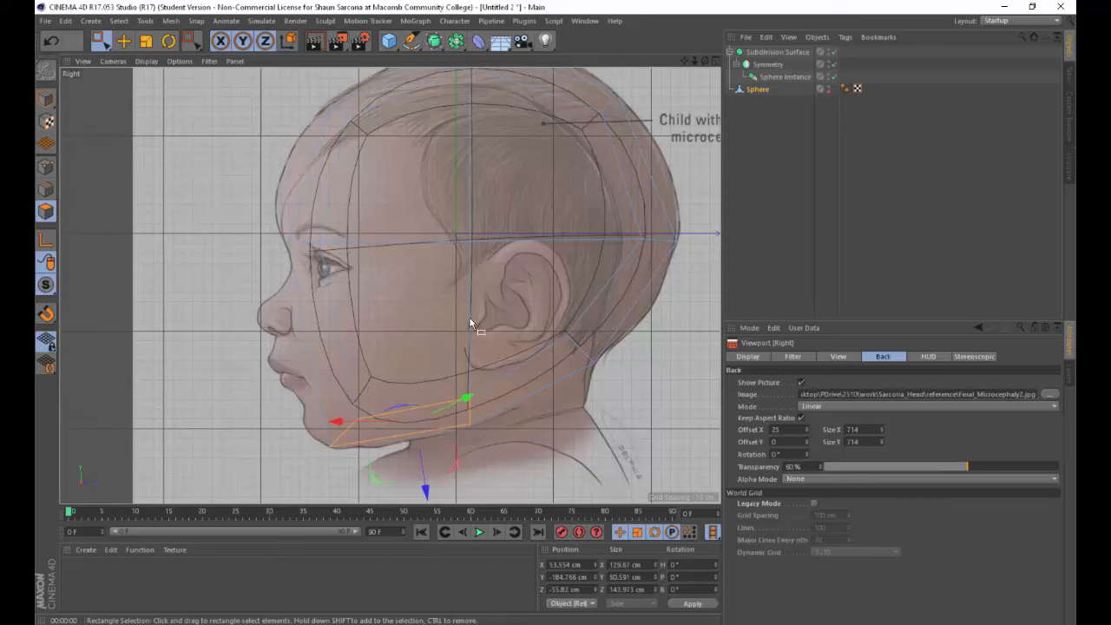
Cut a loop around the head at forehead height with the Loop knife and Restrict to Selection turned off.
key(k)
key(k)
click(772, 371)
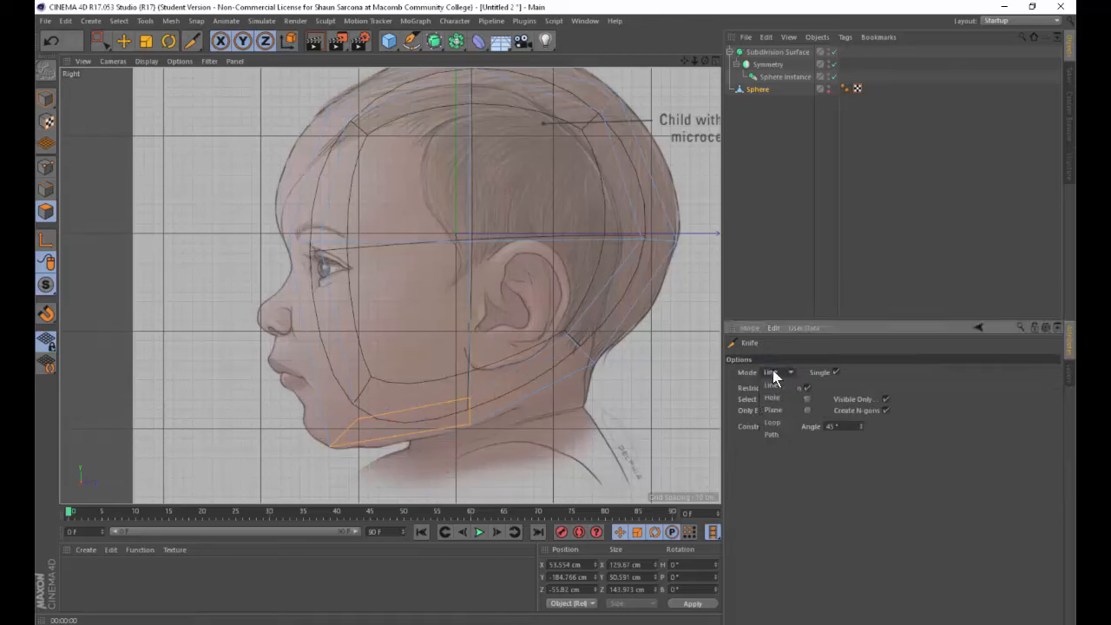
click(779, 422)
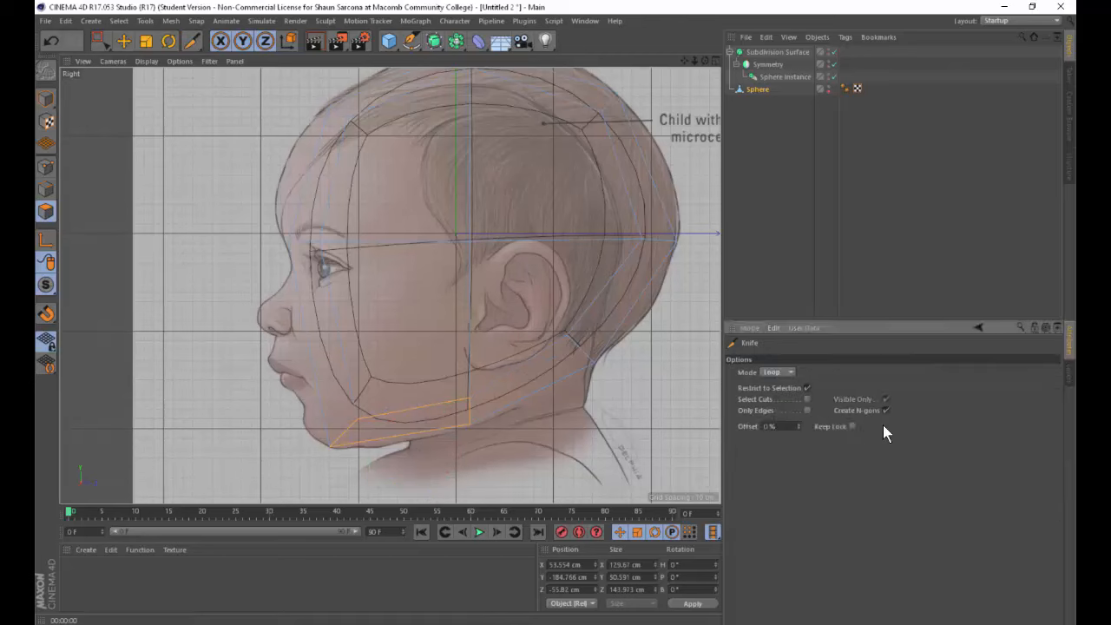
click(808, 388)
click(306, 177)
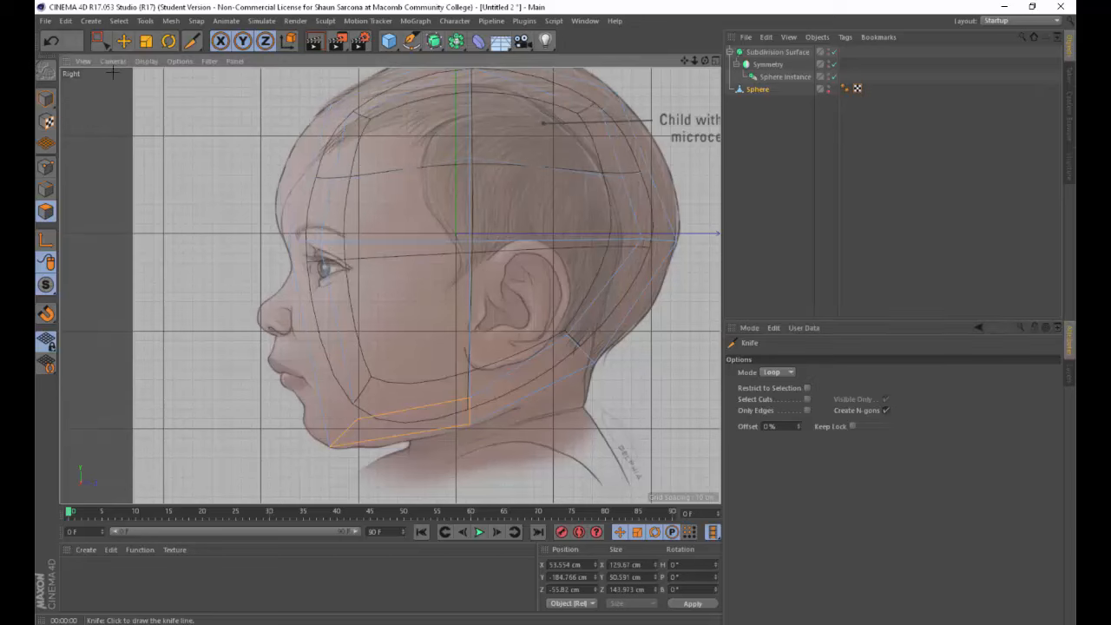
Move the new loop's front pair of points forward to the forehead outline, centred at about Z -172 cm.
click(99, 41)
drag(277, 153, 371, 188)
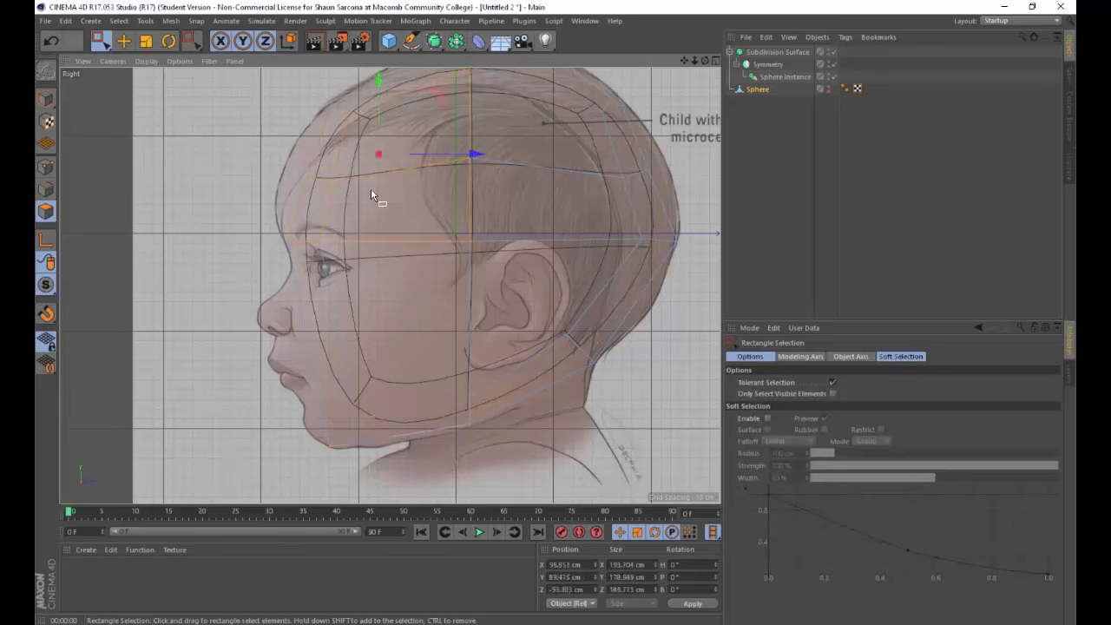
click(47, 167)
drag(286, 164, 382, 175)
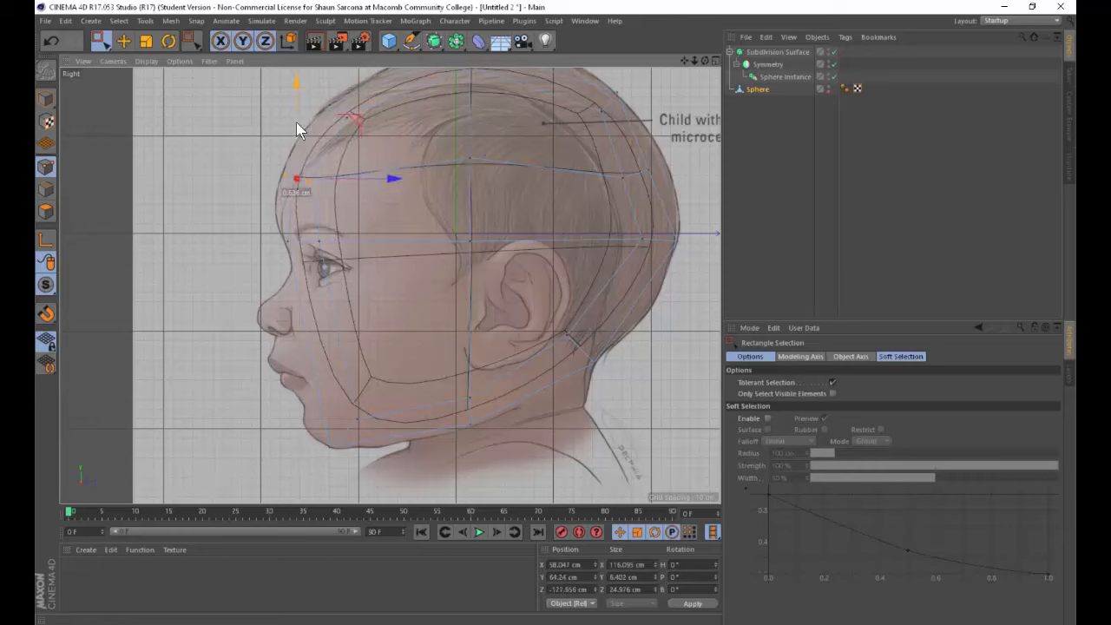
drag(296, 121, 296, 117)
Raise the new loop's centre point on the forehead slightly to about Y 68 cm.
drag(445, 155, 499, 165)
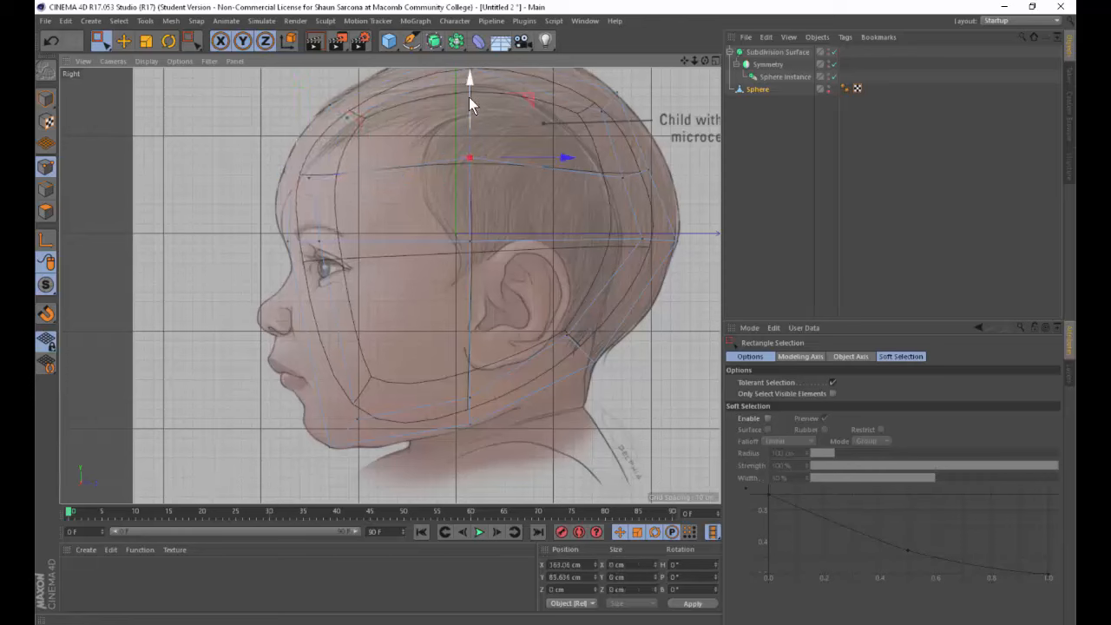
middle_click(403, 156)
middle_click(287, 169)
mouse_move(351, 193)
alt+mouse_down()
mouse_move(243, 199)
mouse_move(355, 213)
alt+mouse_up()
alt+right_drag(355, 213, 433, 234)
alt+drag(433, 234, 298, 241)
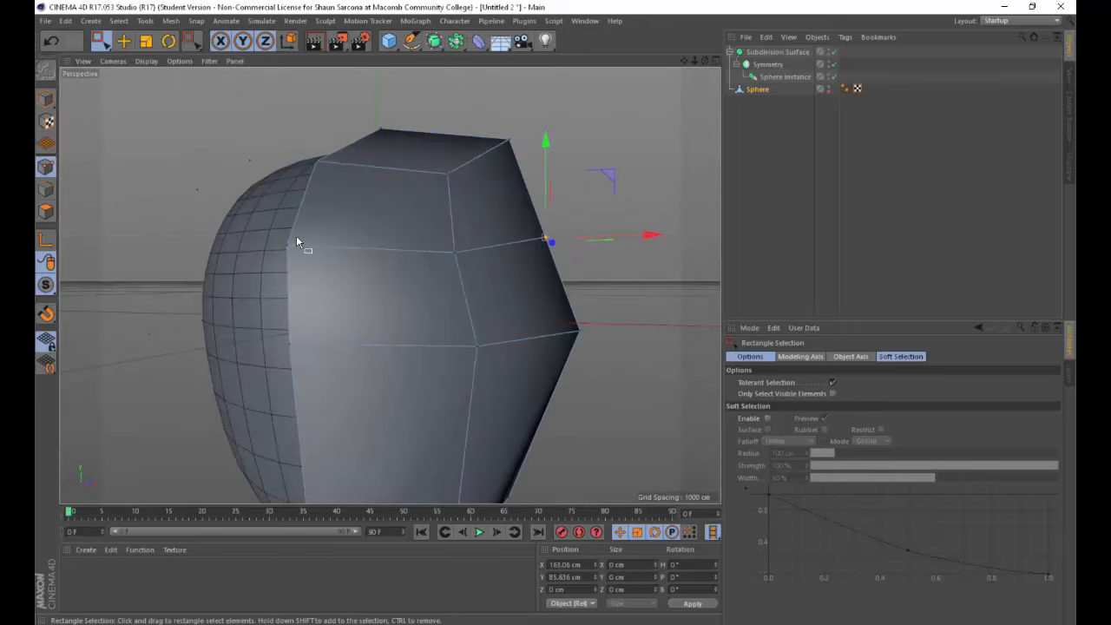
alt+drag(467, 279, 297, 287)
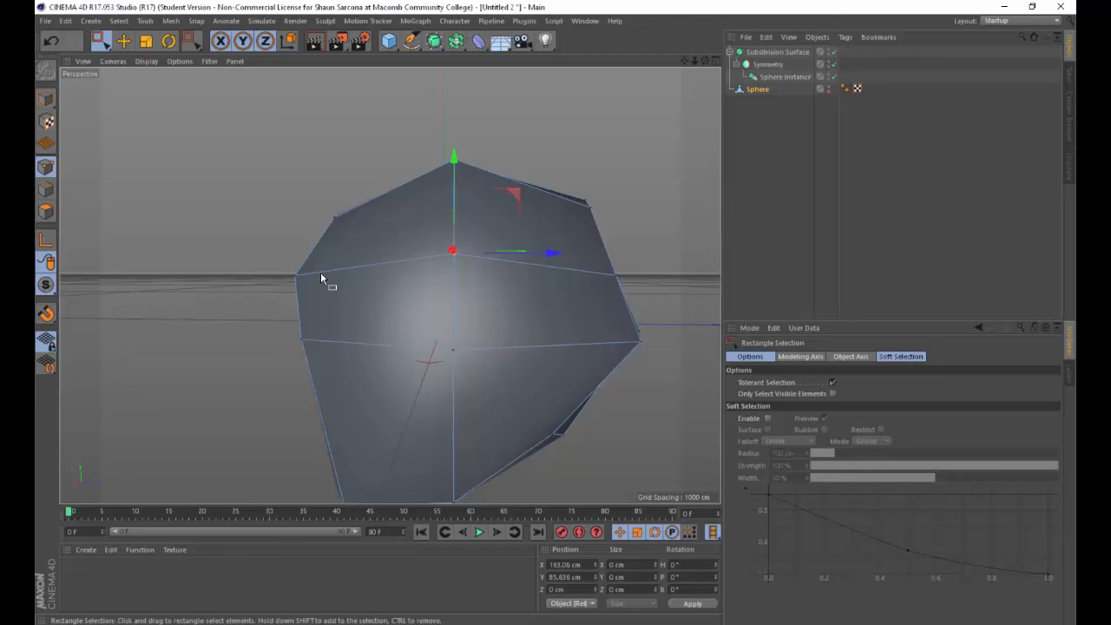
alt+drag(334, 294, 391, 280)
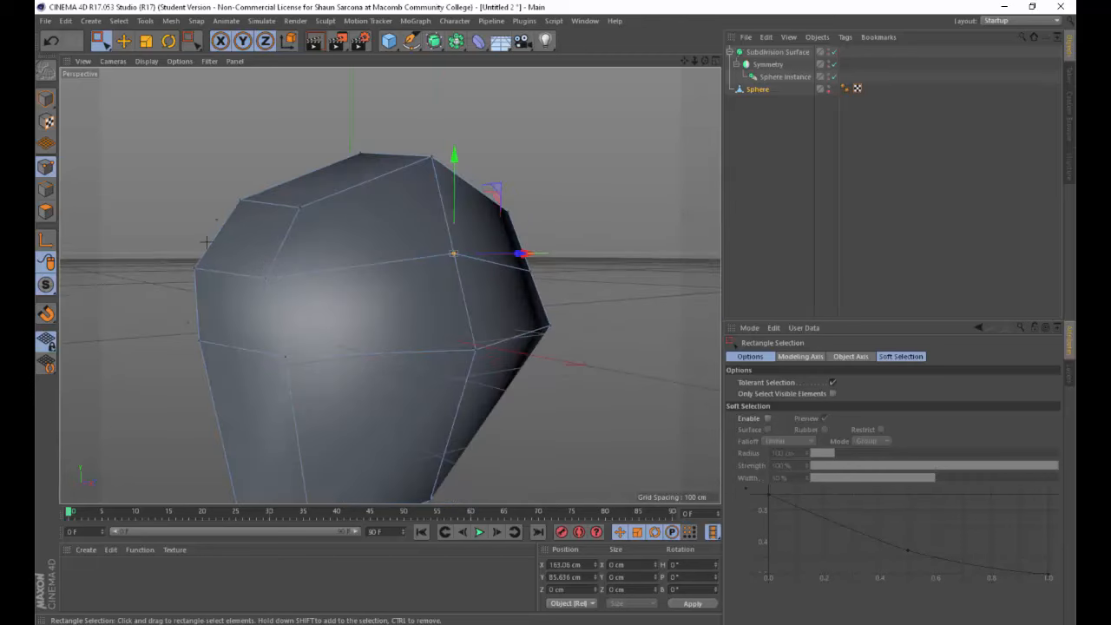
drag(206, 240, 183, 284)
drag(189, 201, 187, 194)
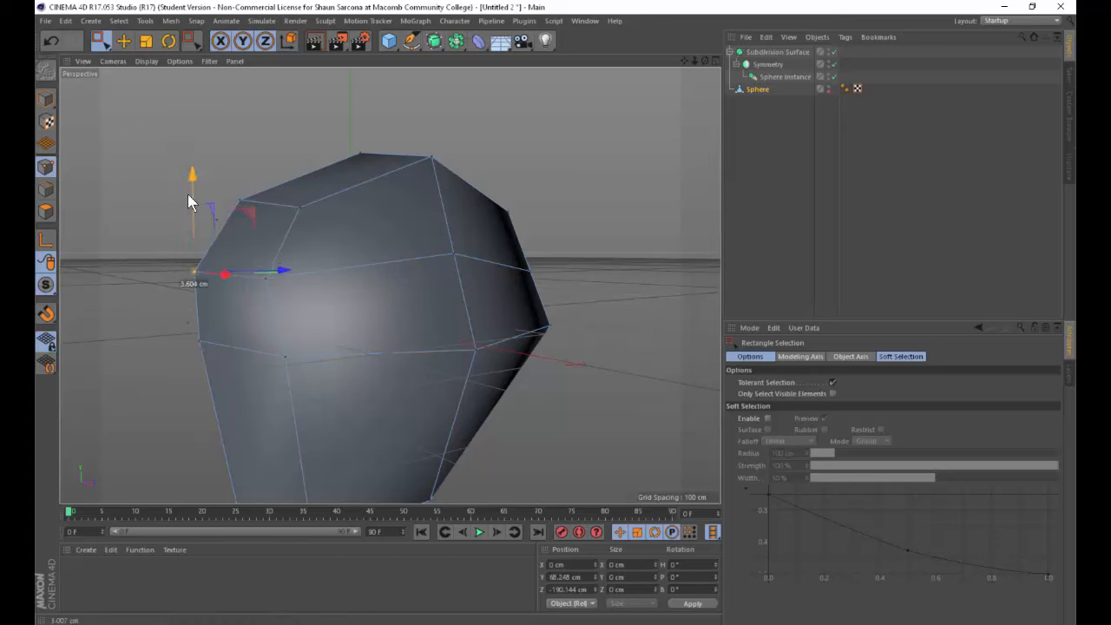
Render the perspective view to check the head's width, and move the upper loop's side point above the ear outward along X.
click(449, 253)
alt+drag(449, 253, 515, 258)
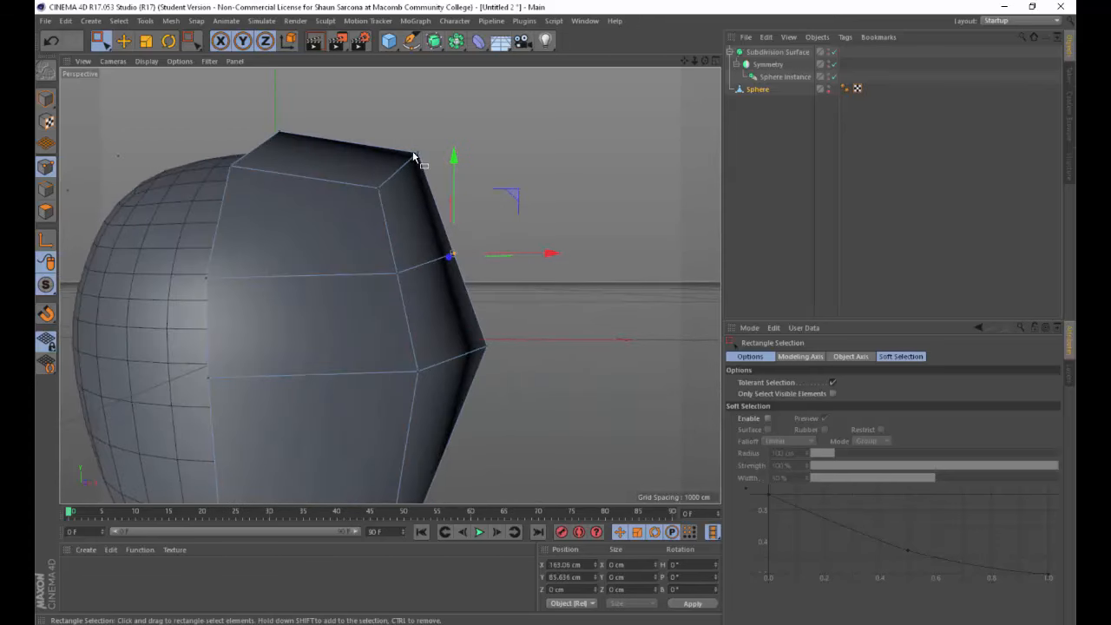
alt+drag(483, 352, 345, 266)
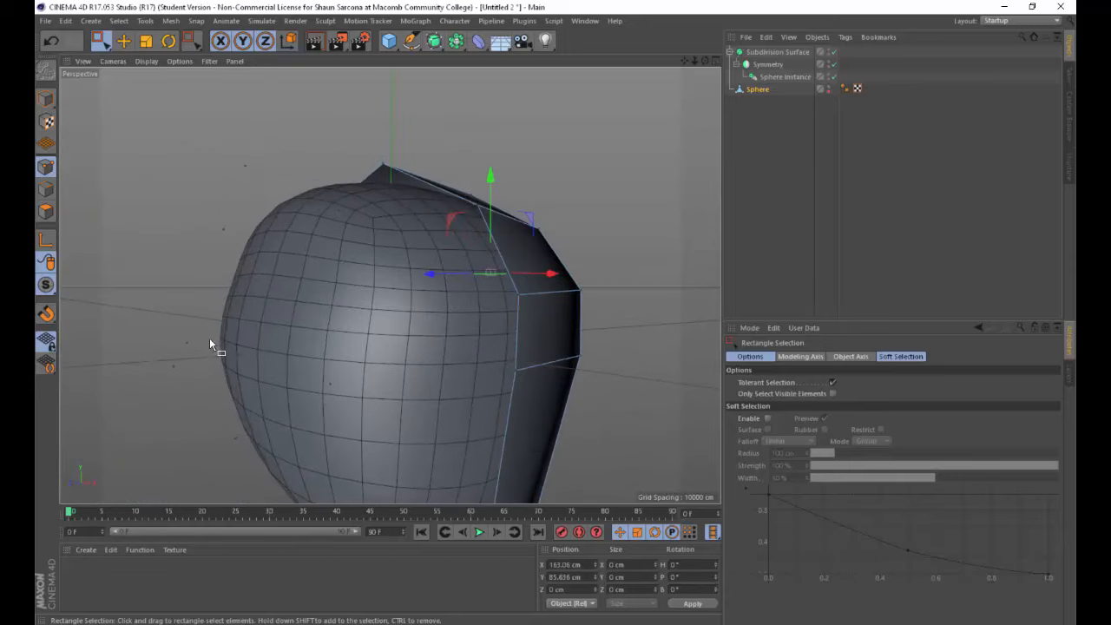
key(ctrl+r)
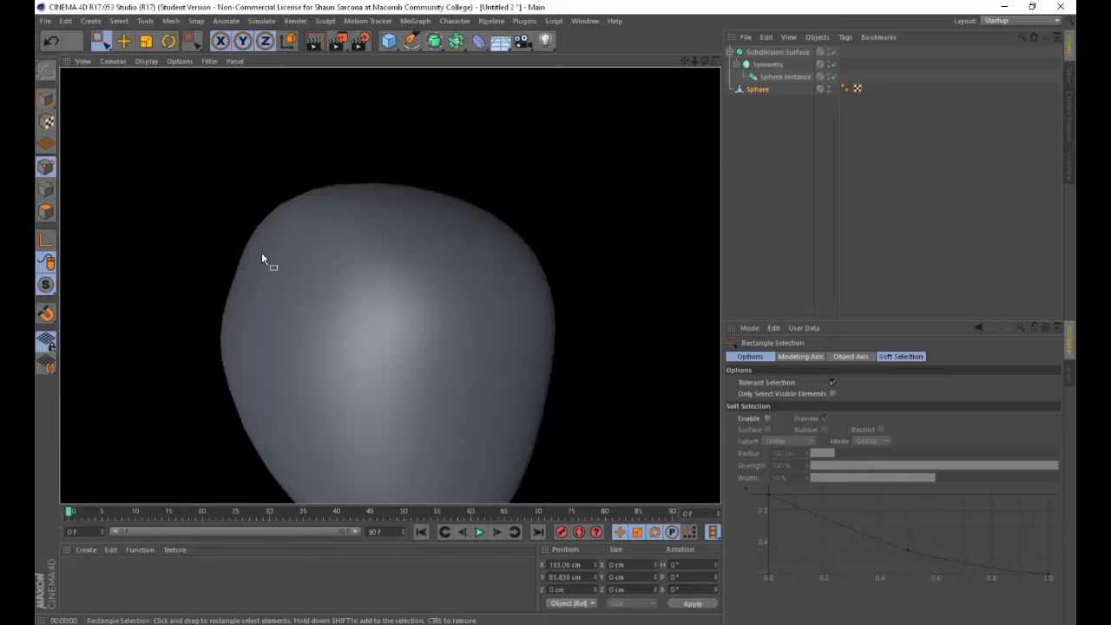
alt+drag(401, 282, 346, 285)
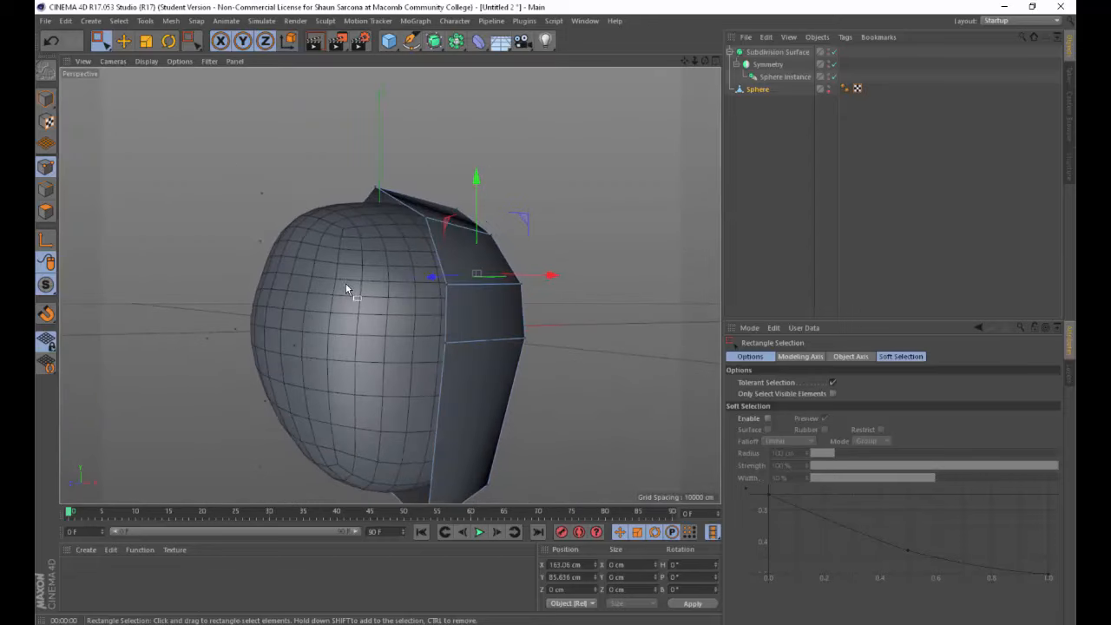
key(ctrl+r)
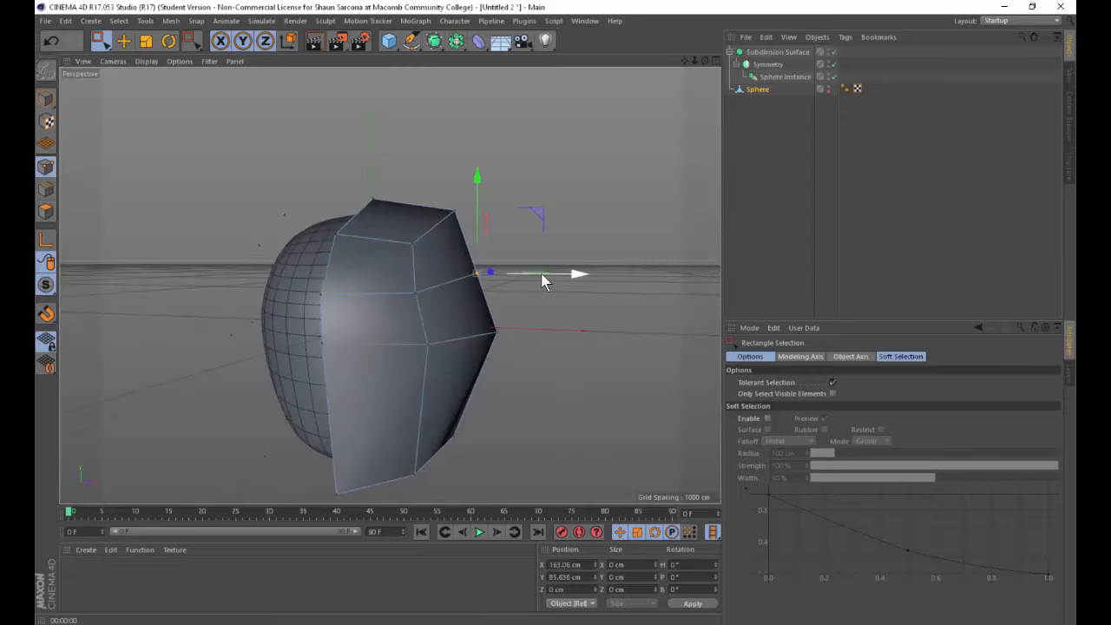
drag(541, 272, 561, 271)
Move the upper loop's side point on the forehead outward to about X 127 cm and Z -165 cm.
alt+drag(526, 299, 417, 251)
drag(388, 260, 373, 280)
alt+drag(373, 279, 337, 295)
alt+middle_drag(562, 269, 463, 296)
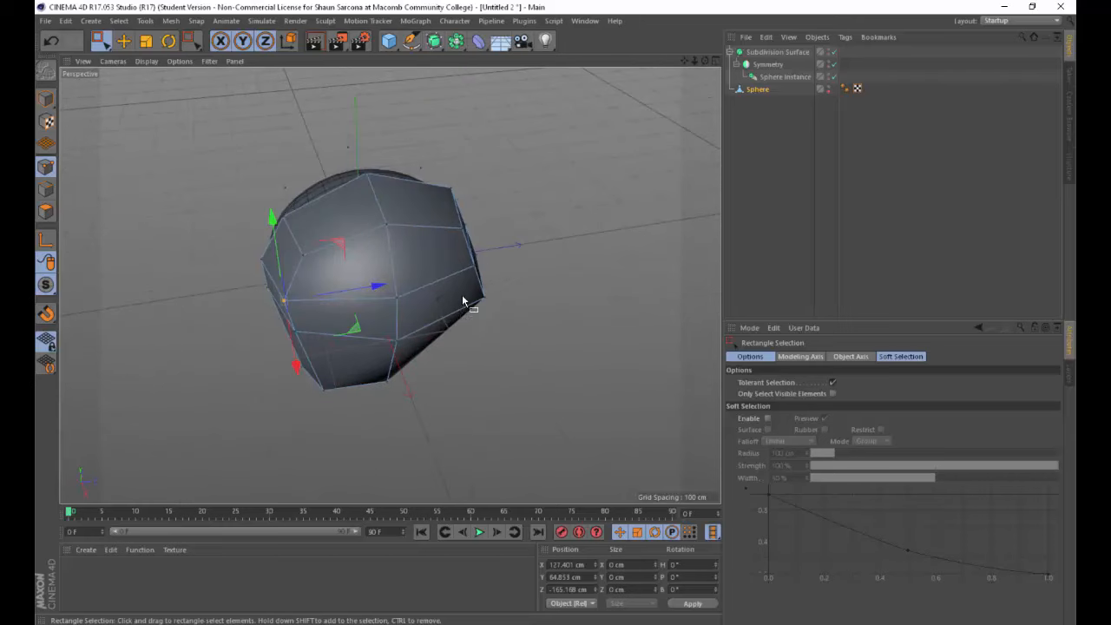
Move the upper loop's side point at the back of the head outward to round the skull.
click(476, 264)
alt+drag(476, 279, 426, 276)
drag(523, 273, 528, 276)
drag(473, 311, 469, 320)
alt+drag(525, 244, 514, 217)
drag(509, 223, 451, 195)
alt+drag(489, 253, 492, 263)
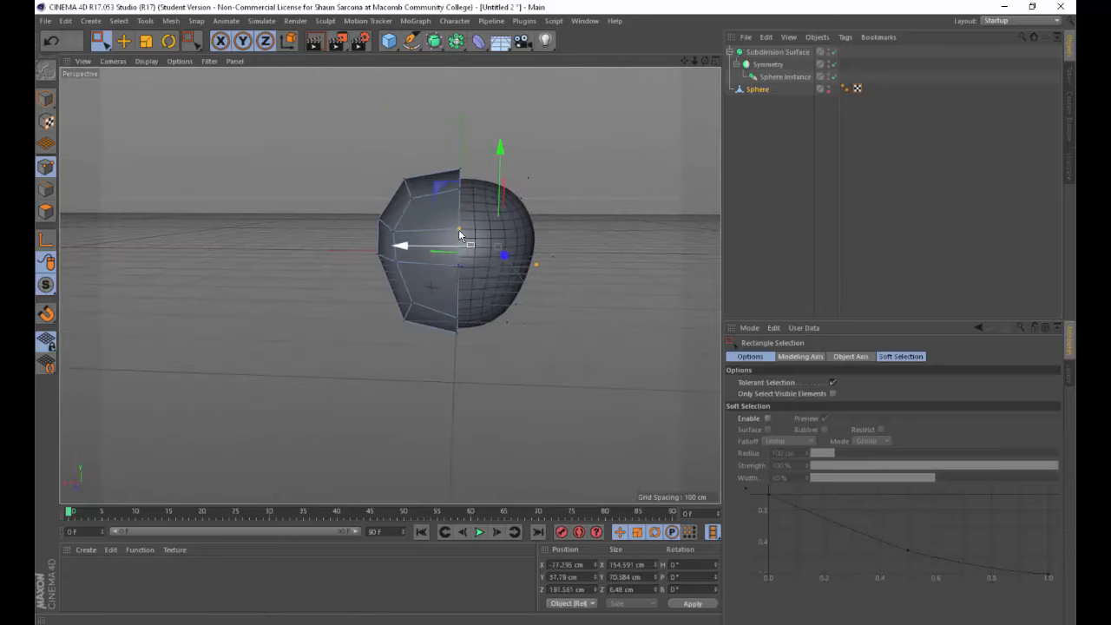
Try moving the upper loop's centre point at the back of the head sideways to about X 95 cm, and undo it.
drag(470, 219, 372, 251)
scroll(571, 251, up, 5)
alt+drag(571, 250, 466, 232)
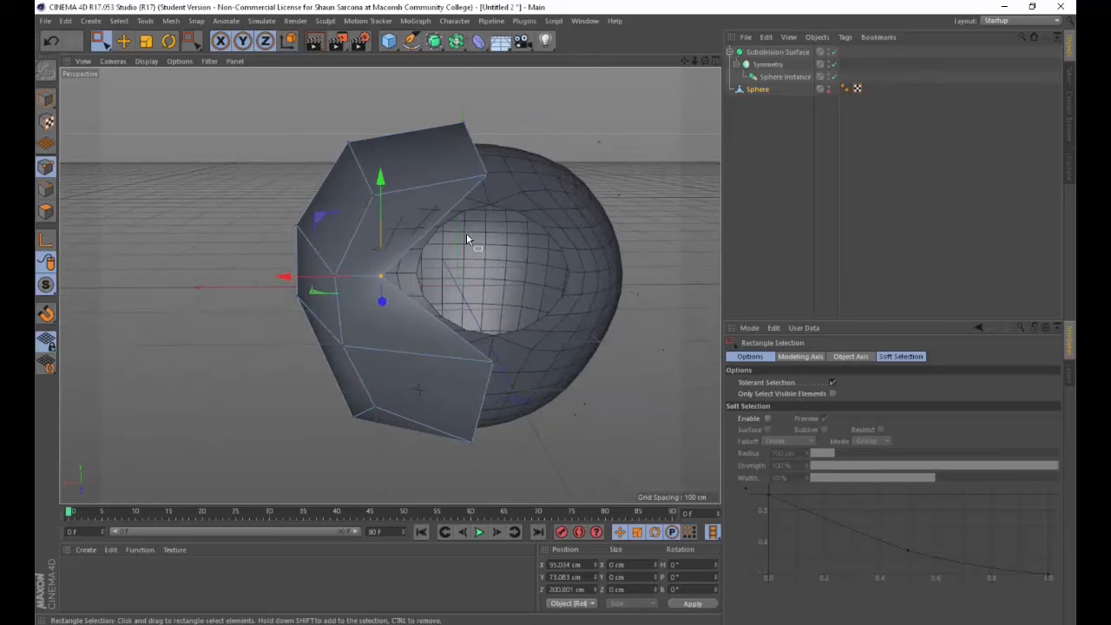
key(ctrl+z)
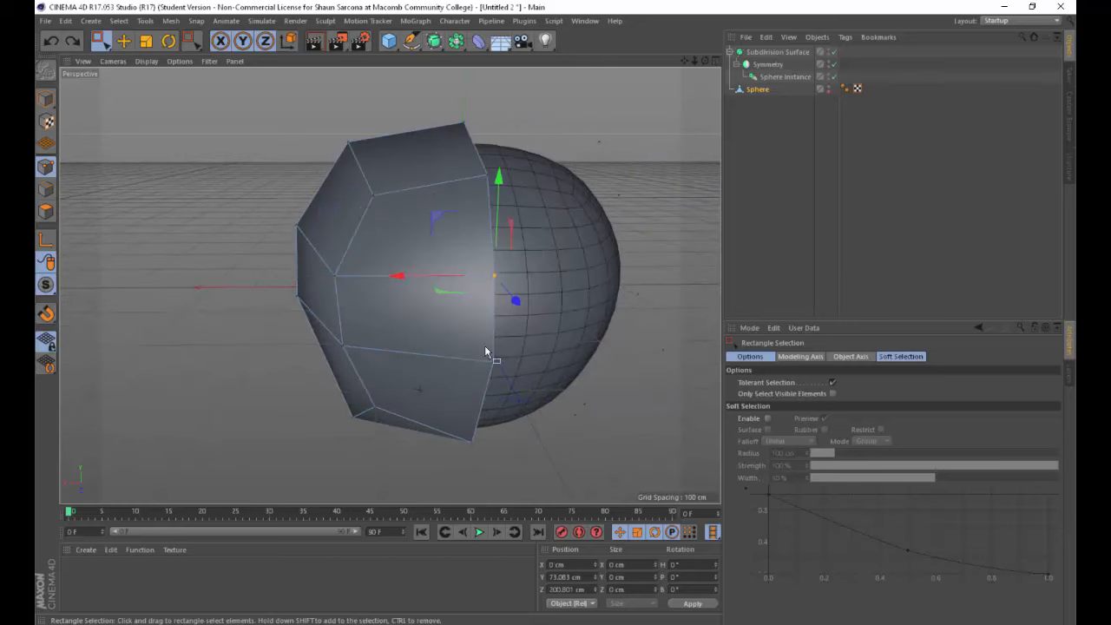
Cut a second loop around the lower head, from the base of the nose through the ear, at about 60% offset.
alt+drag(486, 346, 313, 279)
middle_click(312, 275)
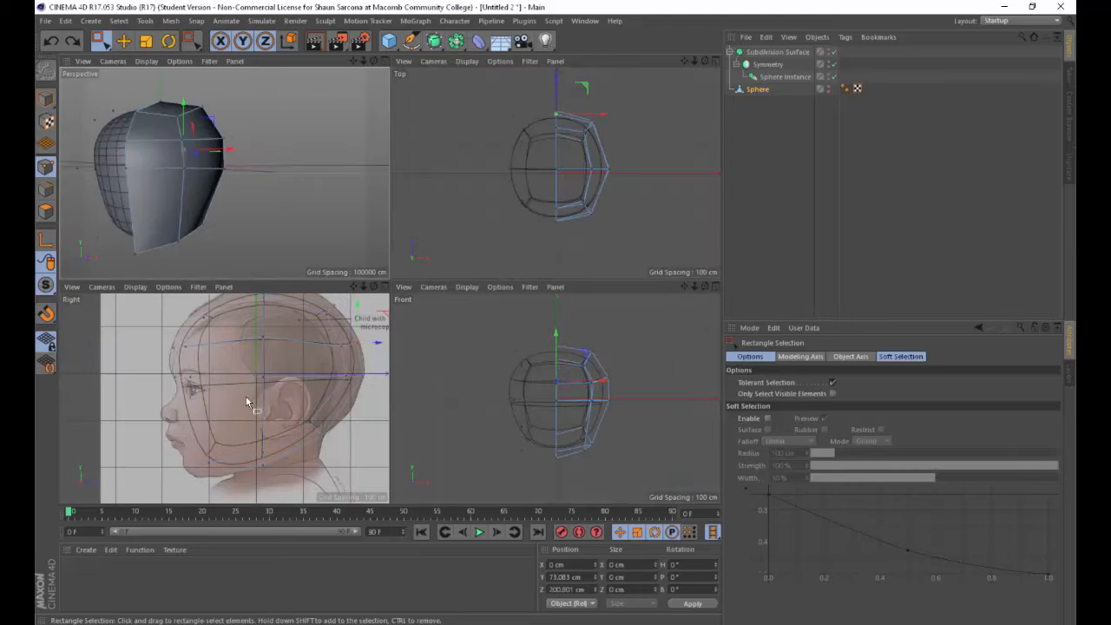
middle_click(268, 384)
scroll(454, 328, up, 1)
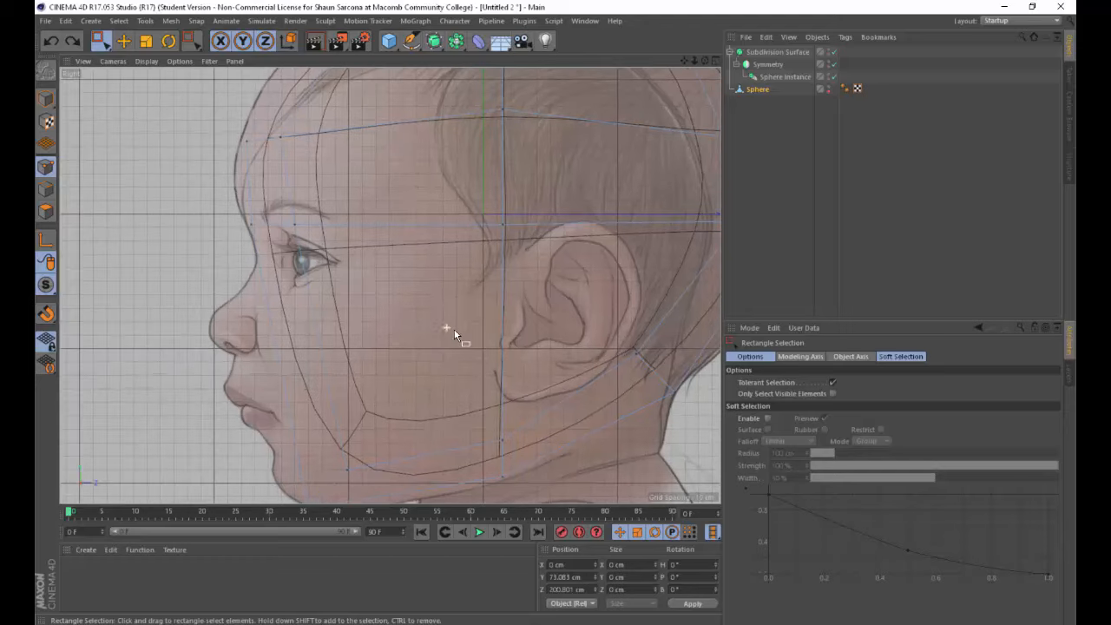
alt+middle_drag(454, 329, 323, 334)
key(k)
key(l)
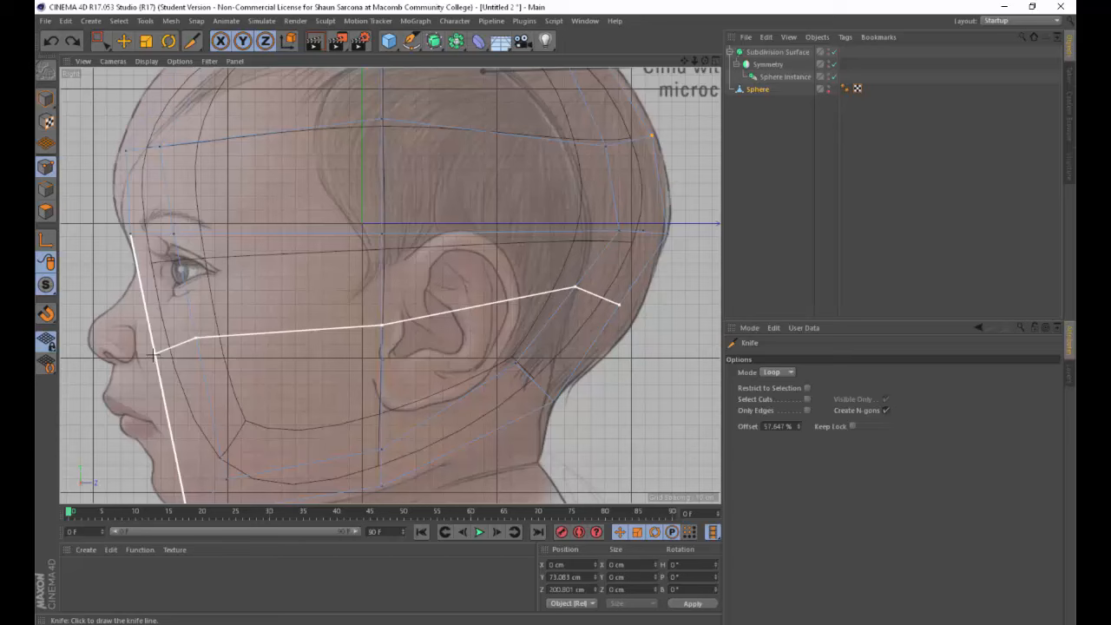
click(156, 358)
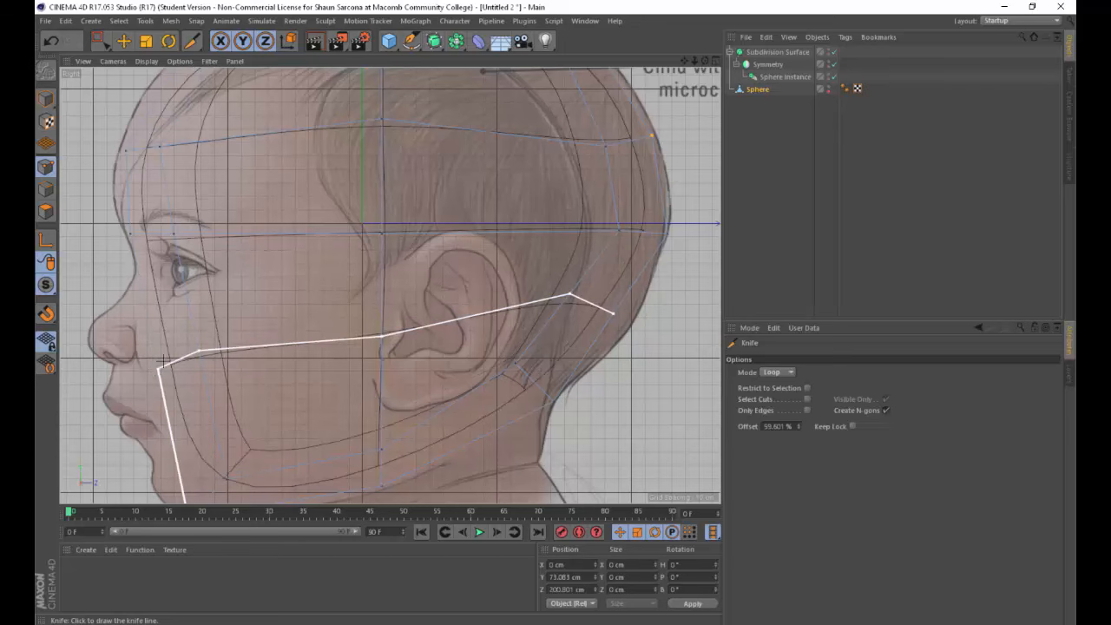
key(space)
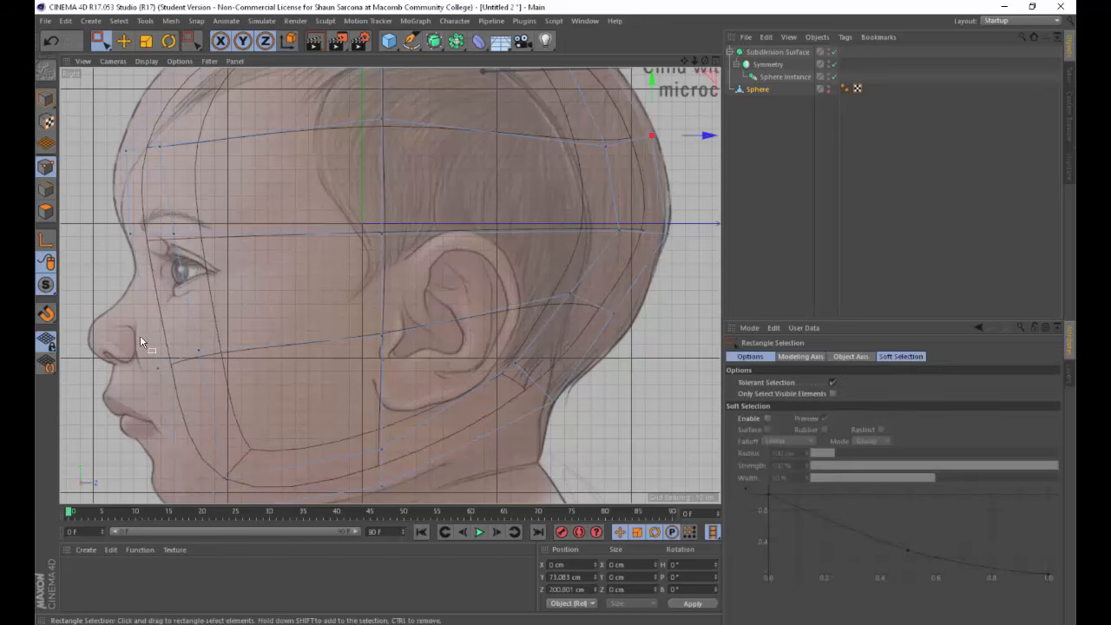
Move the lower loop's front pair of points down and forward to the mouth, centred at about Y -128 cm and Z -164 cm.
drag(130, 337, 230, 388)
alt+middle_drag(299, 340, 412, 290)
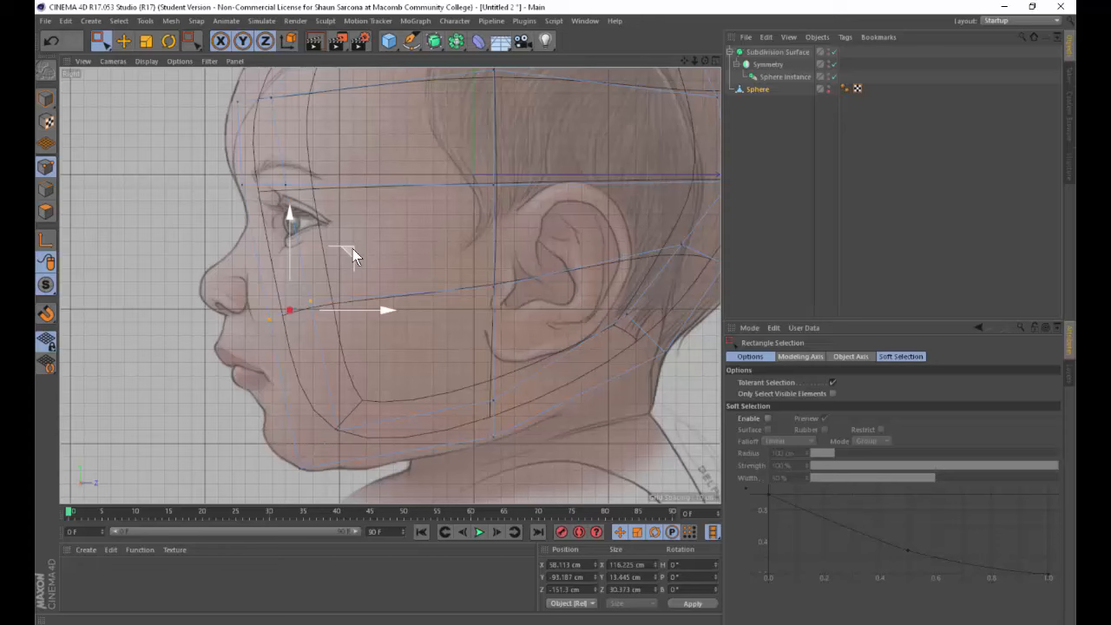
key(e)
drag(346, 257, 322, 306)
drag(326, 304, 328, 304)
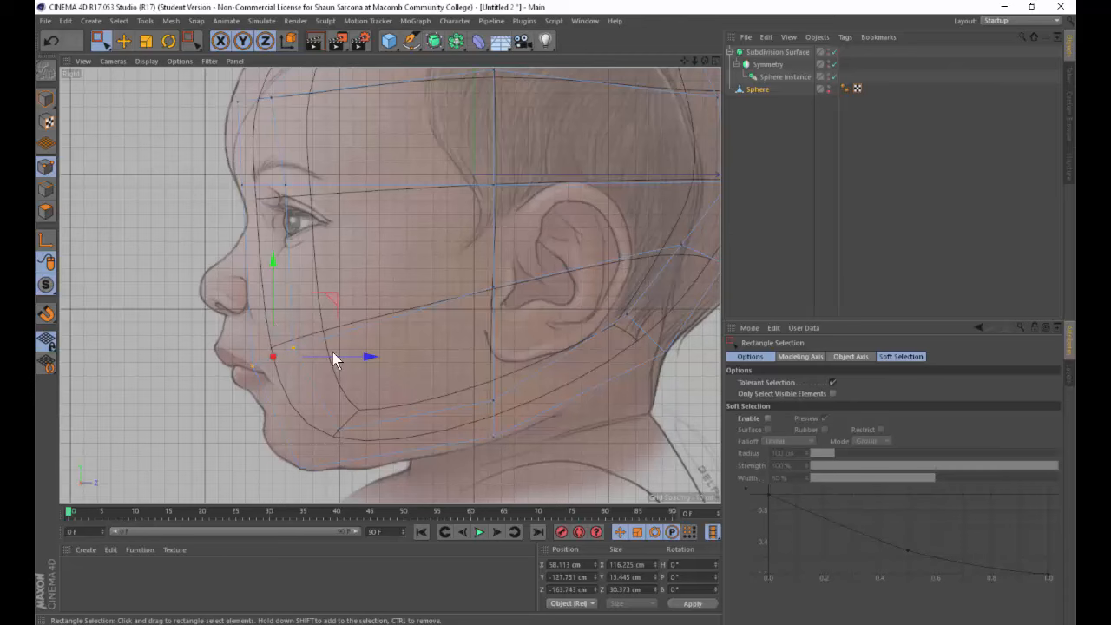
alt+middle_drag(213, 349, 212, 379)
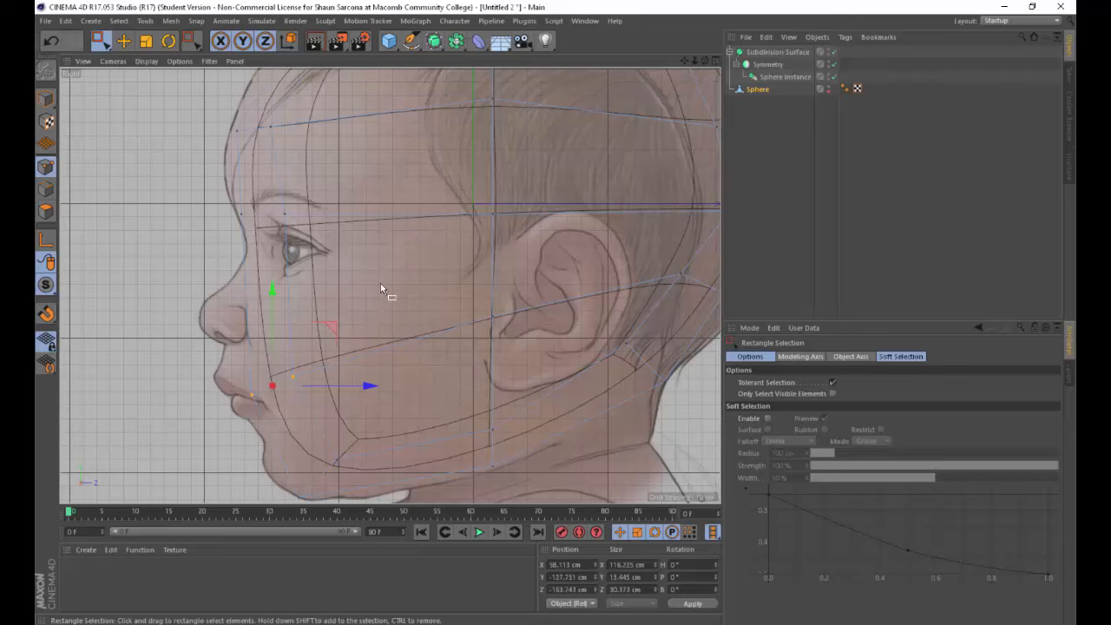
Move the lower loop's rear pair of points to the back-of-head outline, centred at about Y -56 cm and Z 174 cm.
alt+middle_drag(472, 330, 362, 332)
drag(529, 260, 661, 288)
drag(619, 226, 622, 234)
drag(695, 293, 689, 294)
middle_click(493, 301)
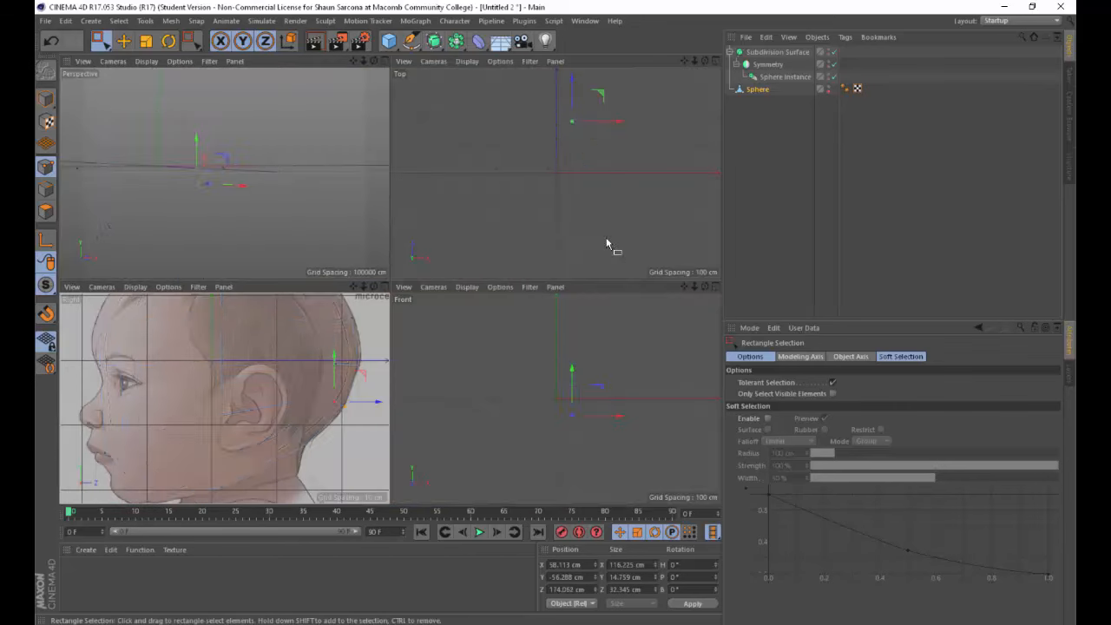
Move the lower loop's single side point near the back of the head sideways to about X 128 cm.
middle_click(353, 198)
alt+drag(354, 196, 511, 256)
click(489, 280)
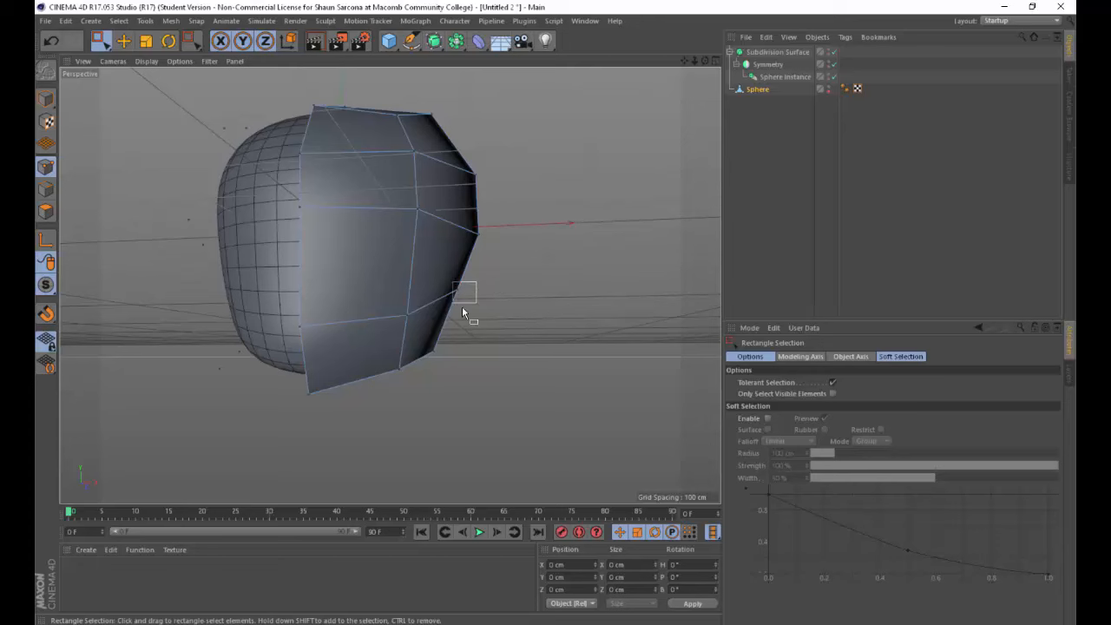
drag(463, 311, 507, 298)
alt+drag(530, 257, 503, 301)
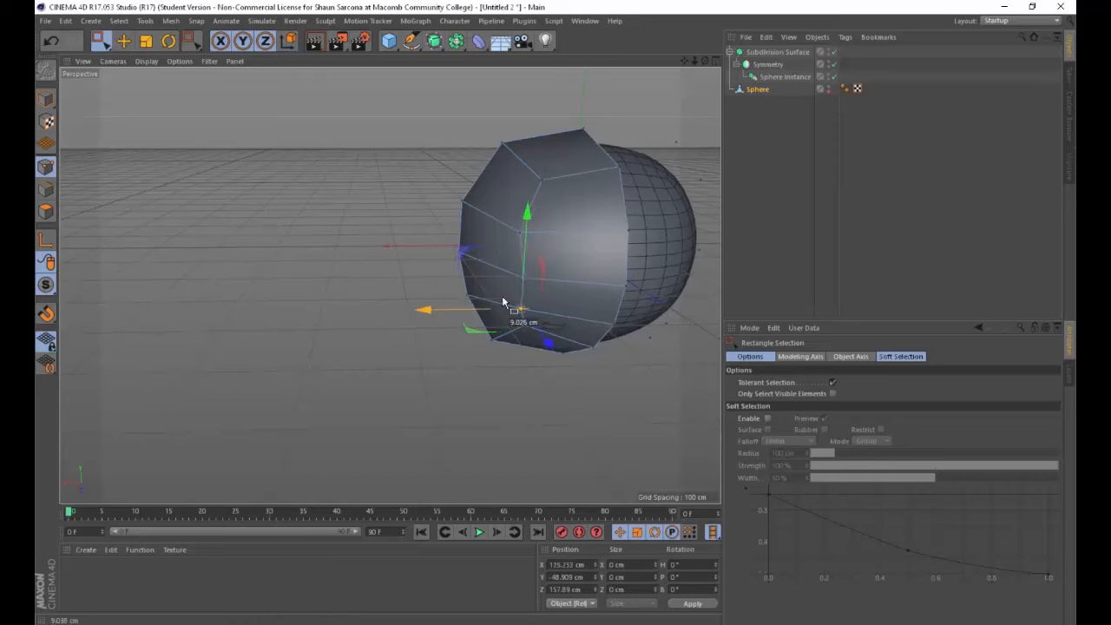
drag(533, 266, 485, 309)
click(526, 308)
alt+drag(467, 311, 390, 285)
Cut a vertical edge loop around the head between the eye and the ear, using a loop knife cut in the side view.
middle_click(314, 362)
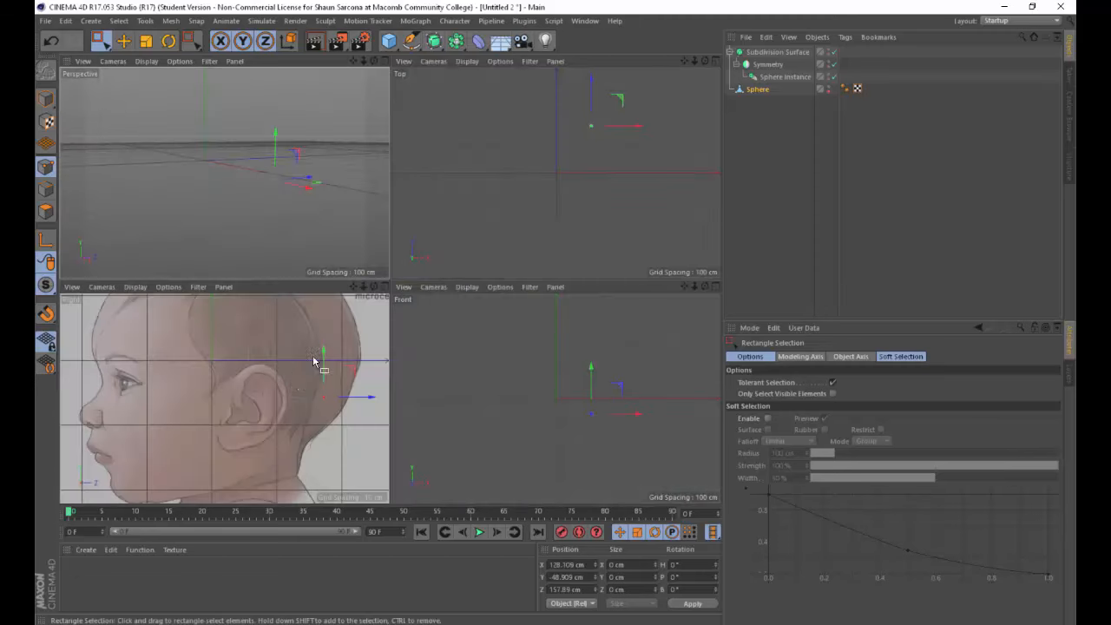
middle_click(347, 401)
scroll(498, 372, down, 1)
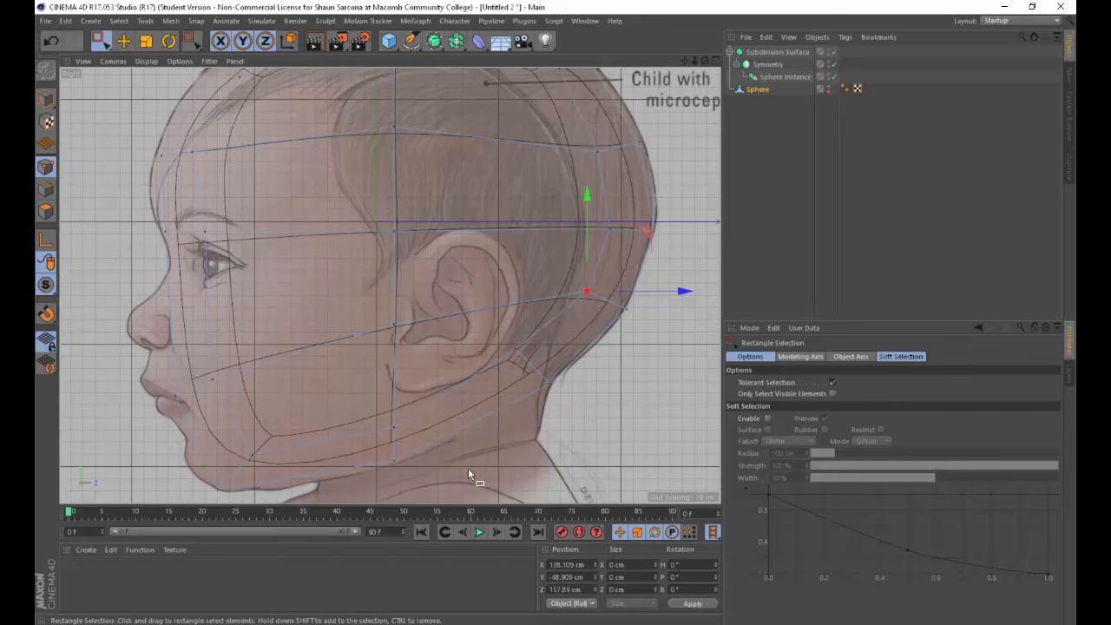
key(k)
key(l)
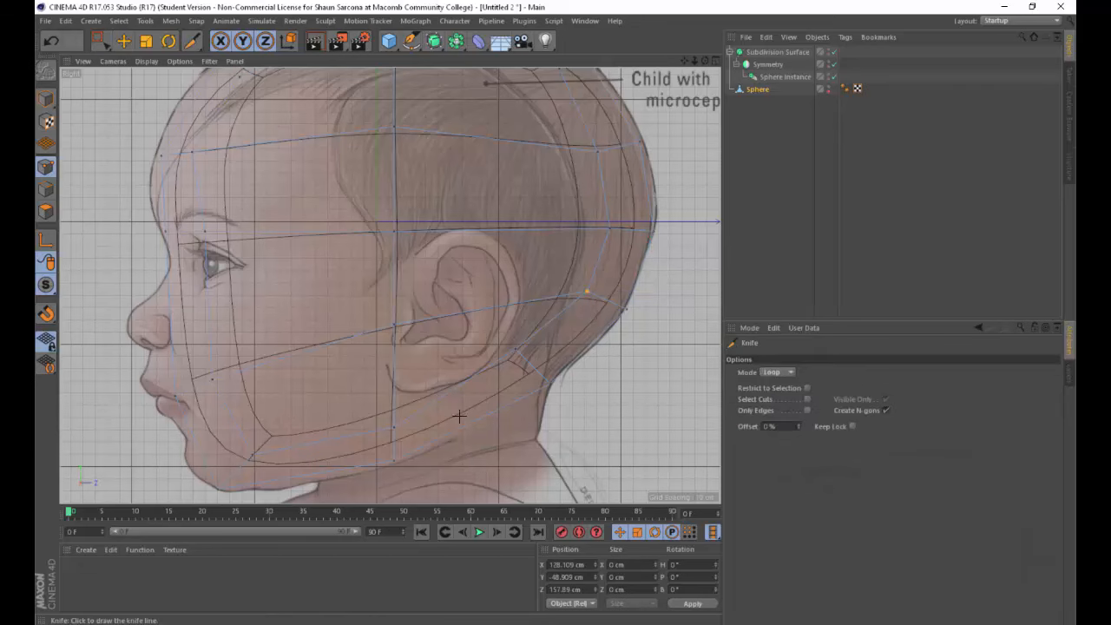
click(319, 476)
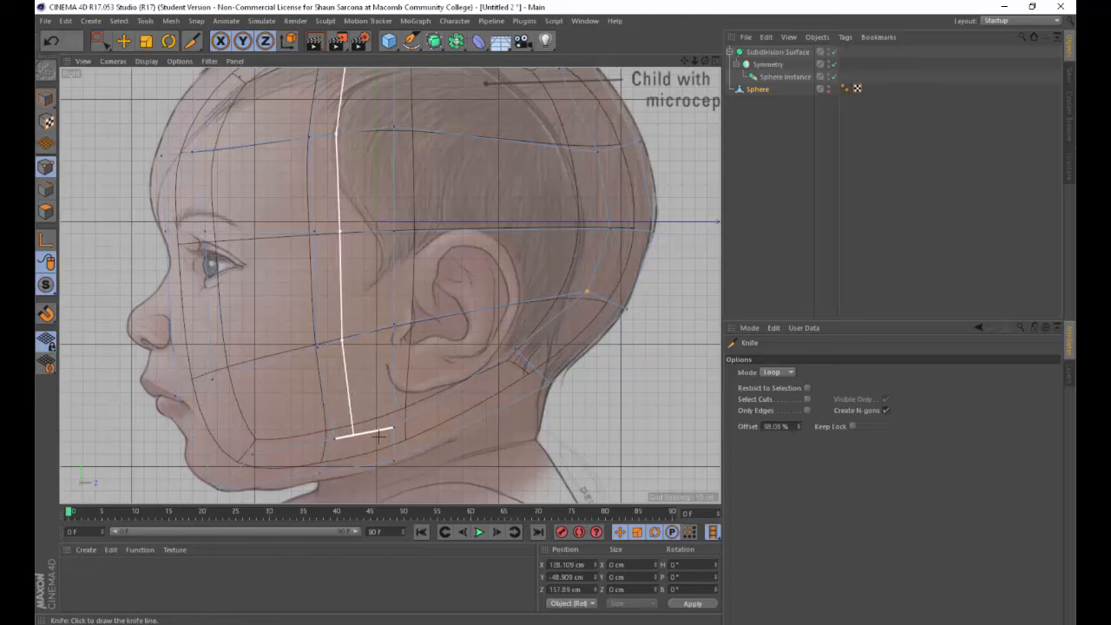
Move the new vertical loop's top pair of points forward along the skull outline, centred at about Y 162 cm and Z -91 cm.
alt+middle_drag(423, 188, 422, 315)
key(space)
drag(295, 137, 349, 185)
drag(325, 120, 328, 109)
drag(397, 147, 384, 149)
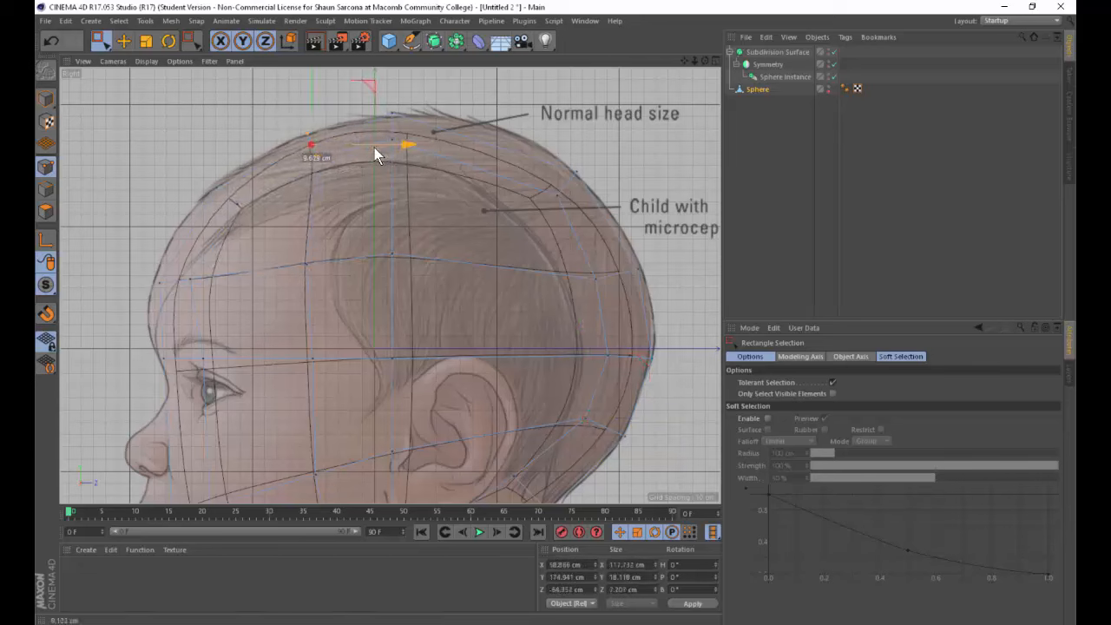
drag(309, 108, 339, 101)
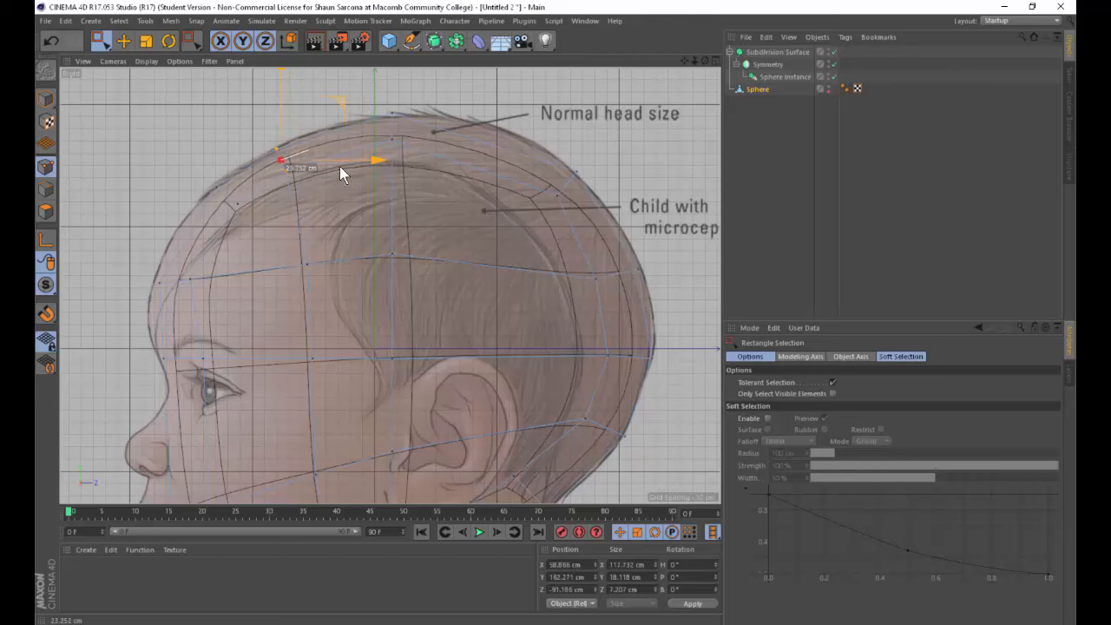
Shift the vertical loop's side points forward, to about Z -72 cm at brow height and Z -63 cm on the lower loop.
drag(271, 243, 354, 314)
alt+middle_drag(375, 342, 391, 268)
drag(312, 253, 345, 301)
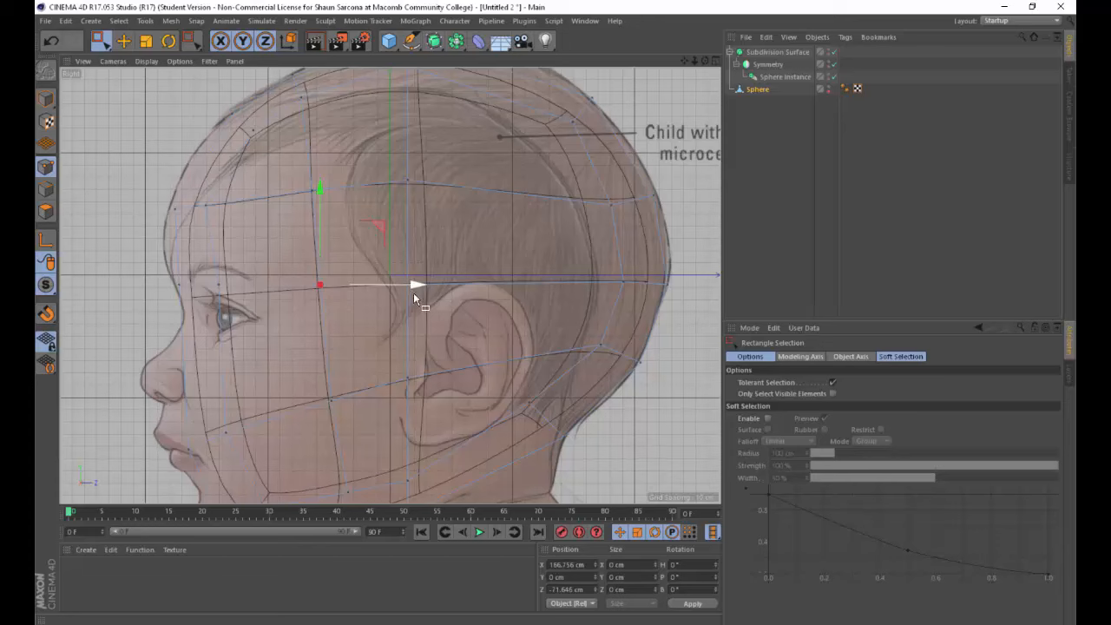
click(334, 398)
alt+middle_drag(356, 410, 415, 359)
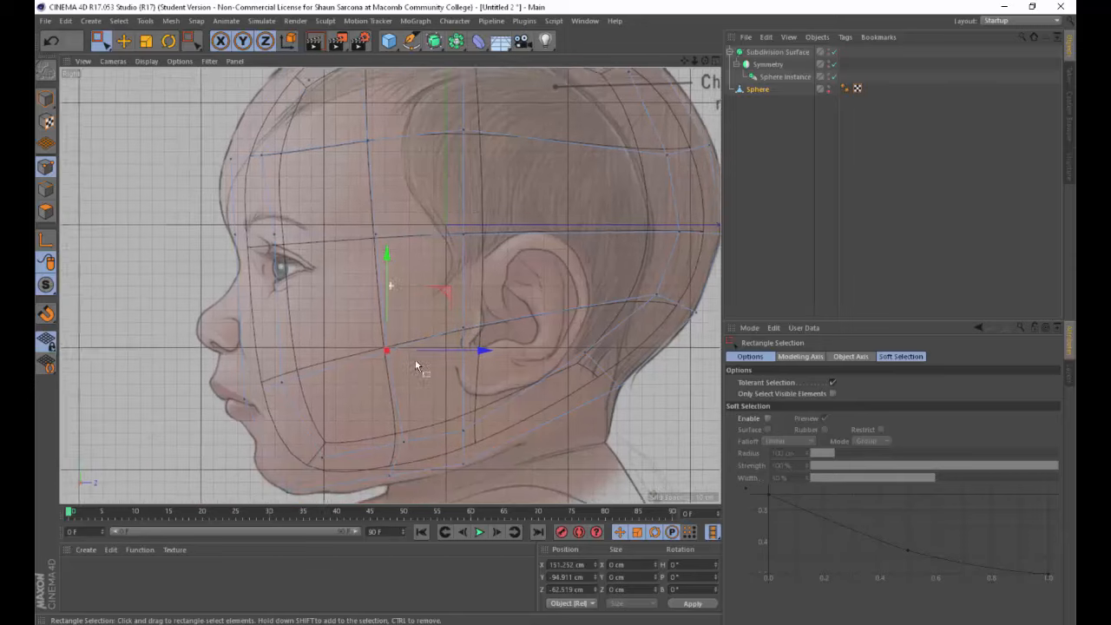
Move the vertical loop's bottom pair of points slightly forward and down under the jaw, centred at about Y -194 cm and Z -58 cm.
scroll(449, 265, down, 2)
scroll(420, 252, down, 2)
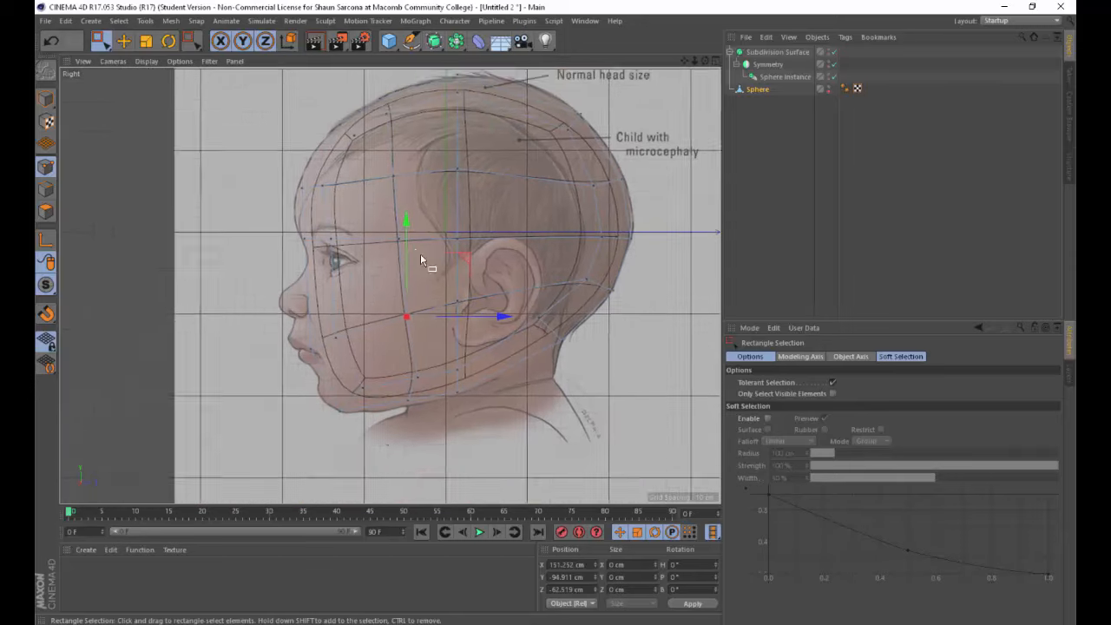
alt+middle_drag(394, 151, 363, 194)
drag(334, 126, 393, 462)
click(409, 467)
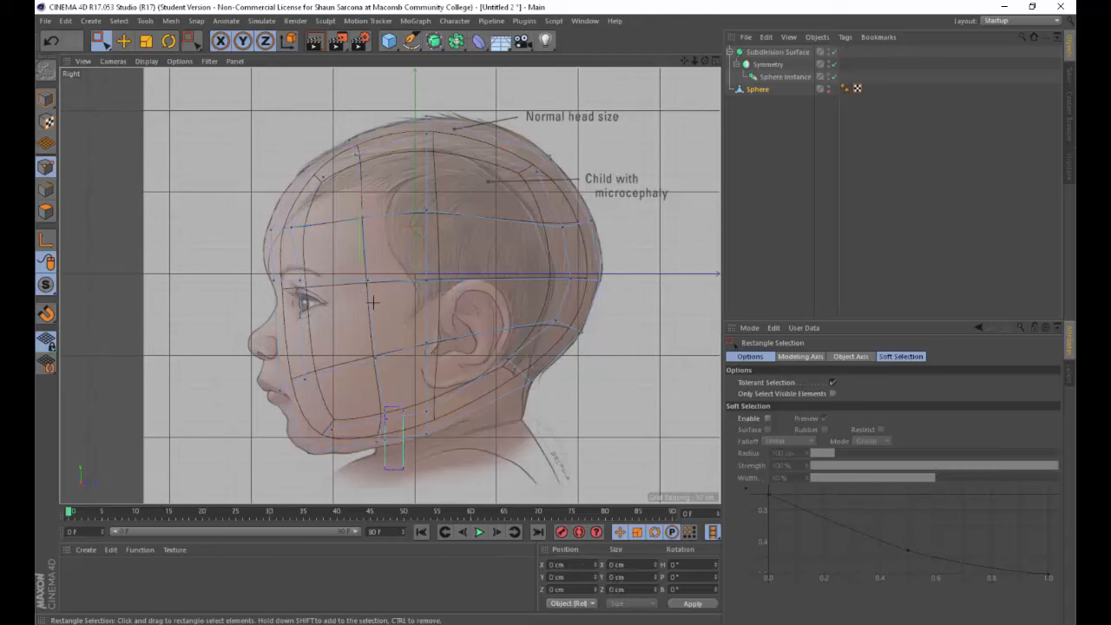
drag(372, 302, 339, 111)
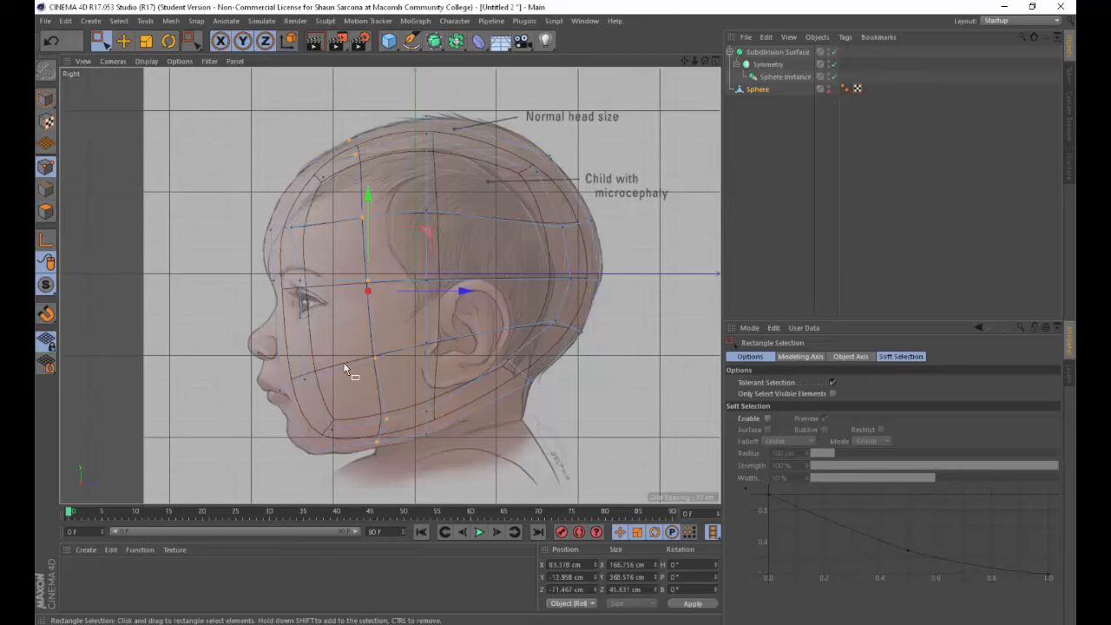
alt+middle_drag(393, 363, 391, 303)
drag(402, 333, 344, 418)
drag(426, 373, 421, 373)
drag(382, 304, 383, 313)
Examine the head cage from the front, side, back and top in perspective, checking the points along its side.
middle_click(388, 316)
middle_click(339, 240)
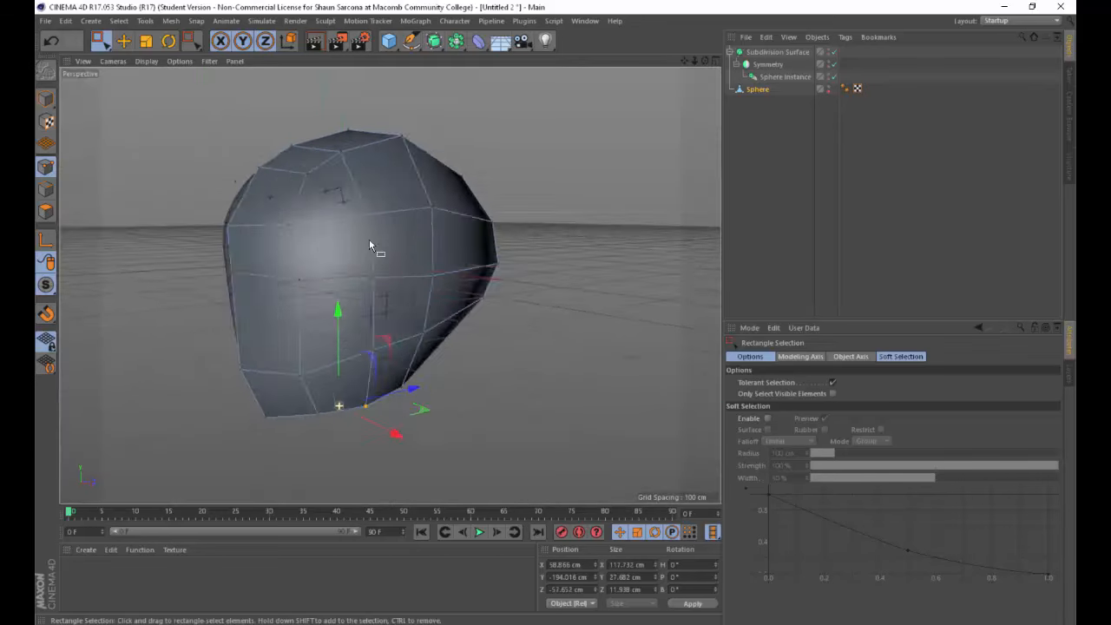
alt+drag(372, 243, 400, 279)
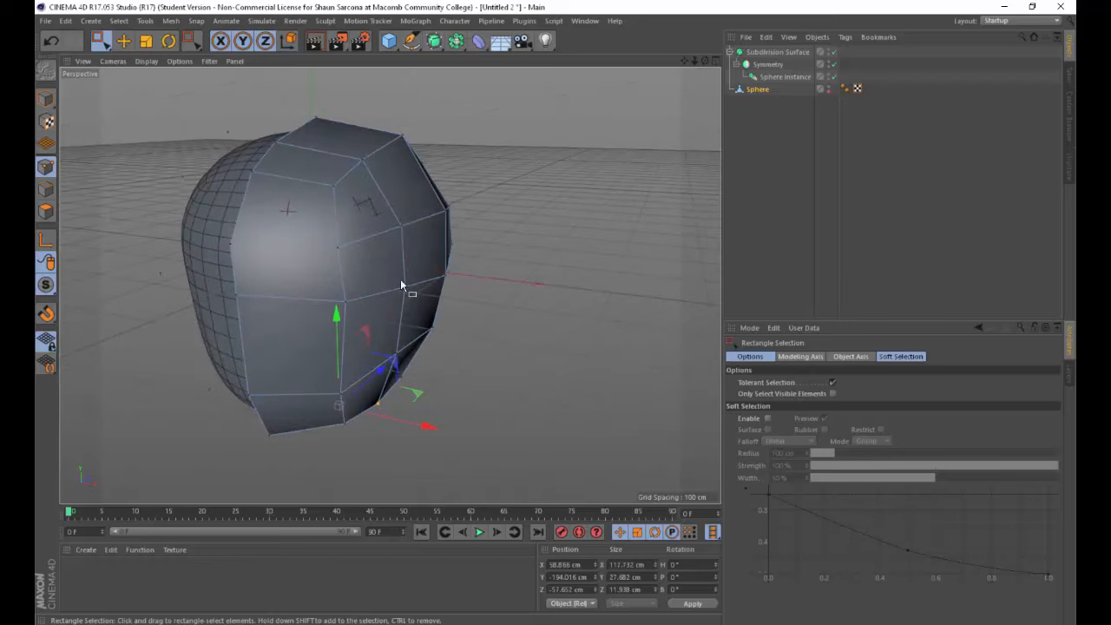
click(355, 155)
alt+drag(392, 174, 449, 209)
alt+drag(426, 318, 293, 341)
click(408, 290)
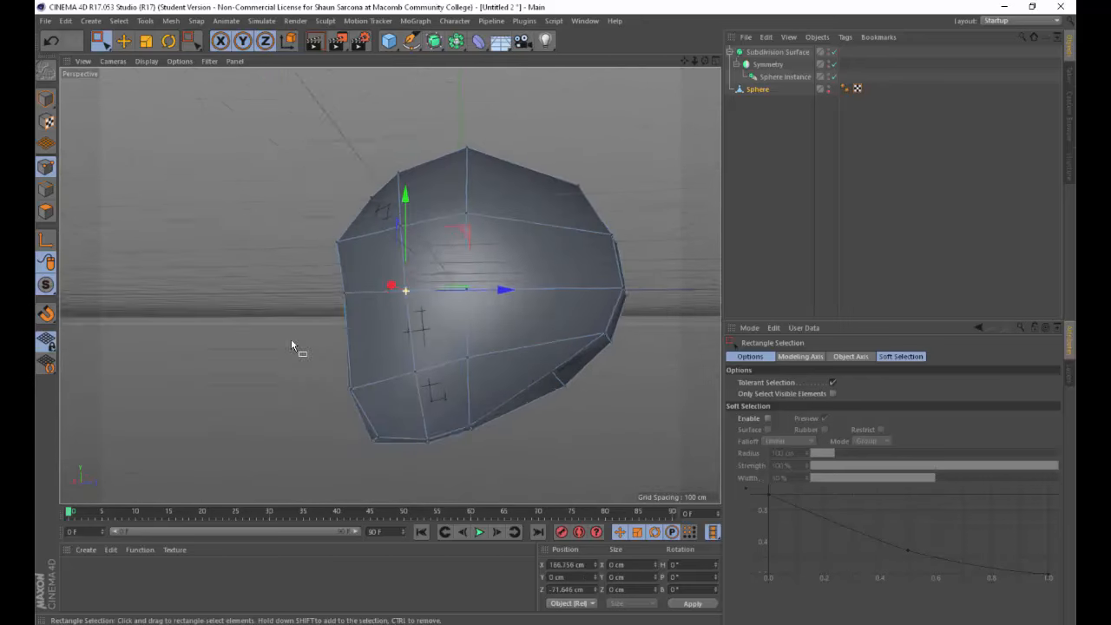
click(344, 293)
alt+drag(348, 302, 546, 347)
click(429, 298)
alt+drag(457, 333, 340, 284)
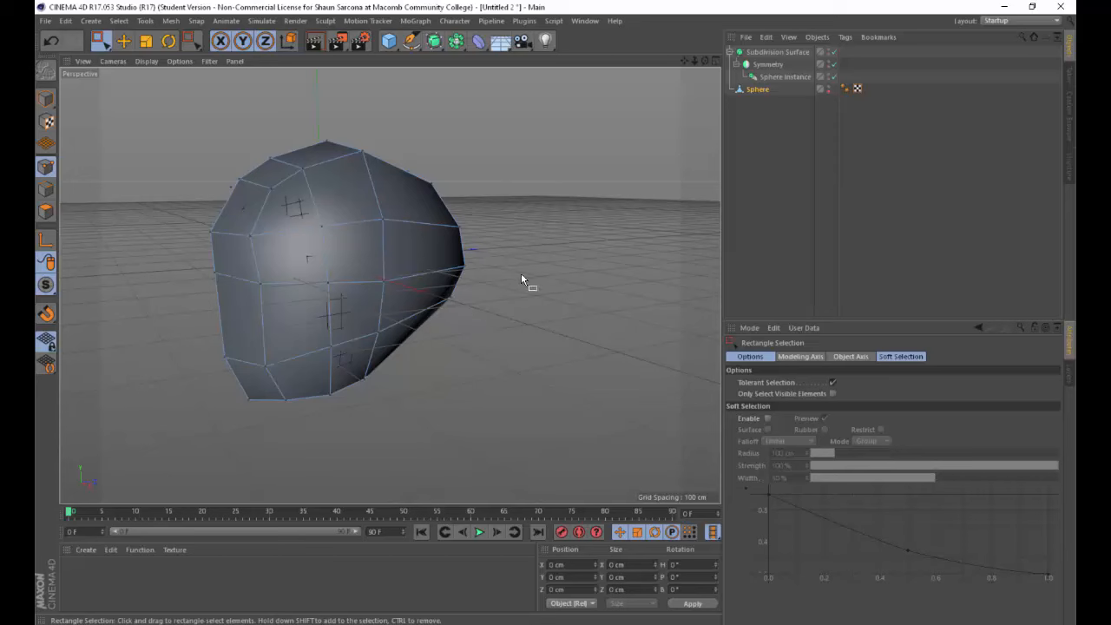
alt+drag(528, 280, 449, 441)
alt+middle_drag(341, 397, 388, 387)
In the top view, move the widest middle side points inward and shift the rear side points sideways, centred at about X 128 cm.
middle_click(390, 385)
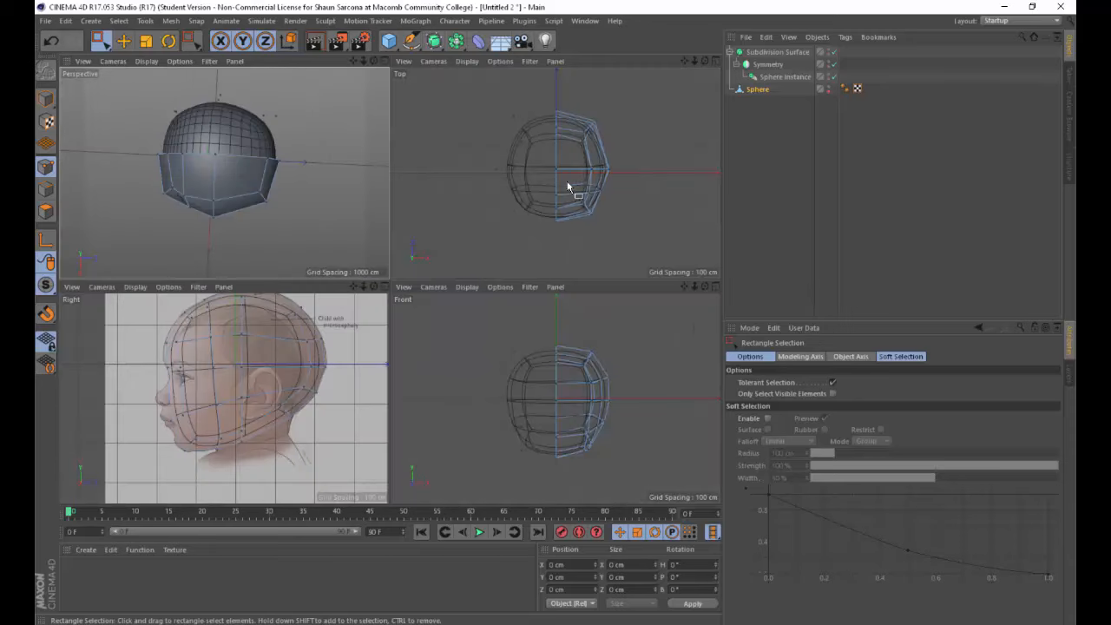
alt+middle_drag(562, 187, 532, 217)
alt+right_drag(545, 210, 599, 195)
drag(610, 164, 561, 208)
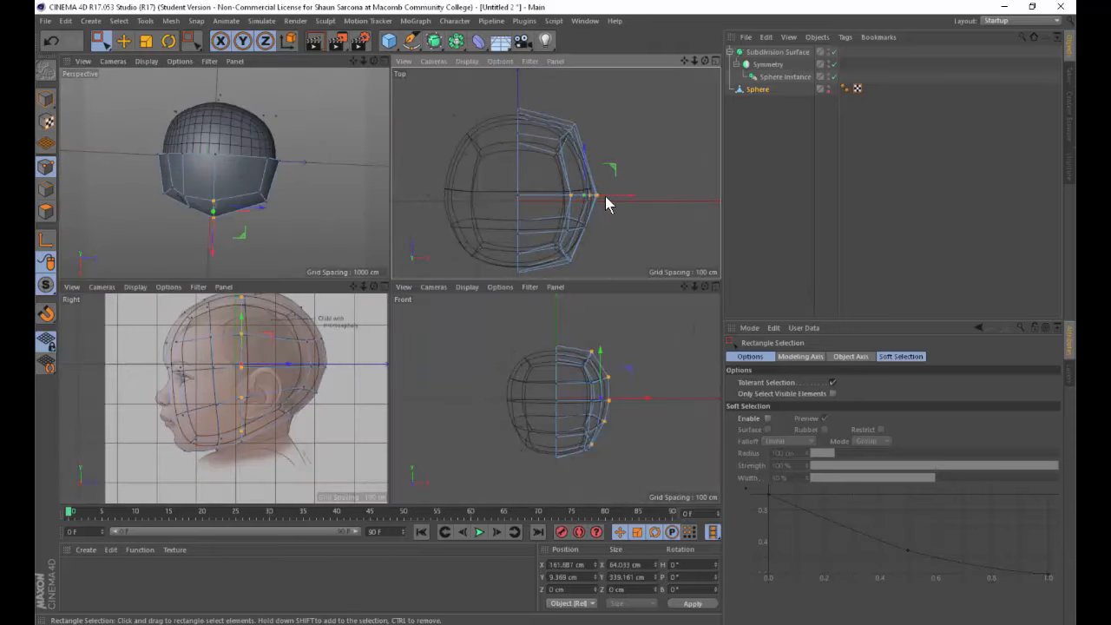
drag(625, 194, 616, 195)
drag(594, 107, 594, 138)
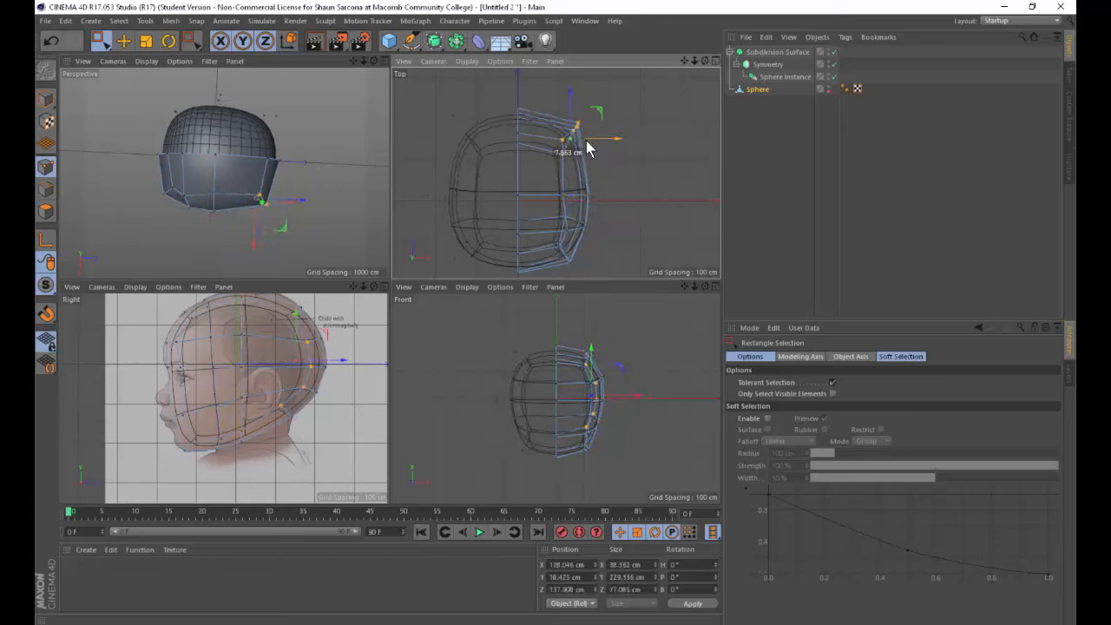
alt+drag(243, 232, 257, 199)
alt+drag(167, 313, 122, 345)
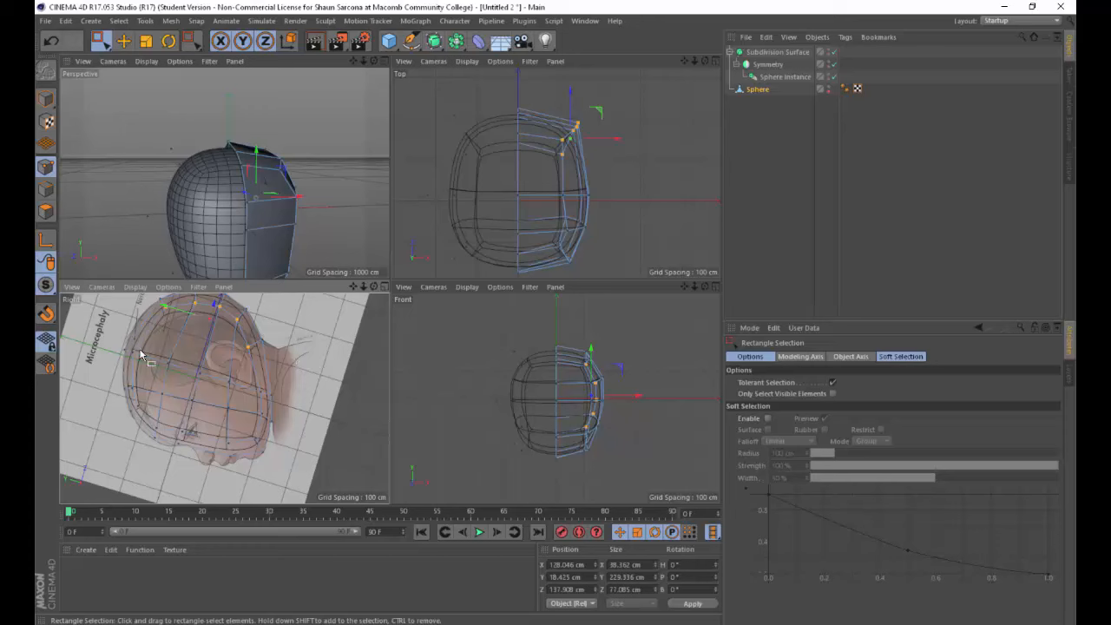
alt+drag(184, 374, 72, 400)
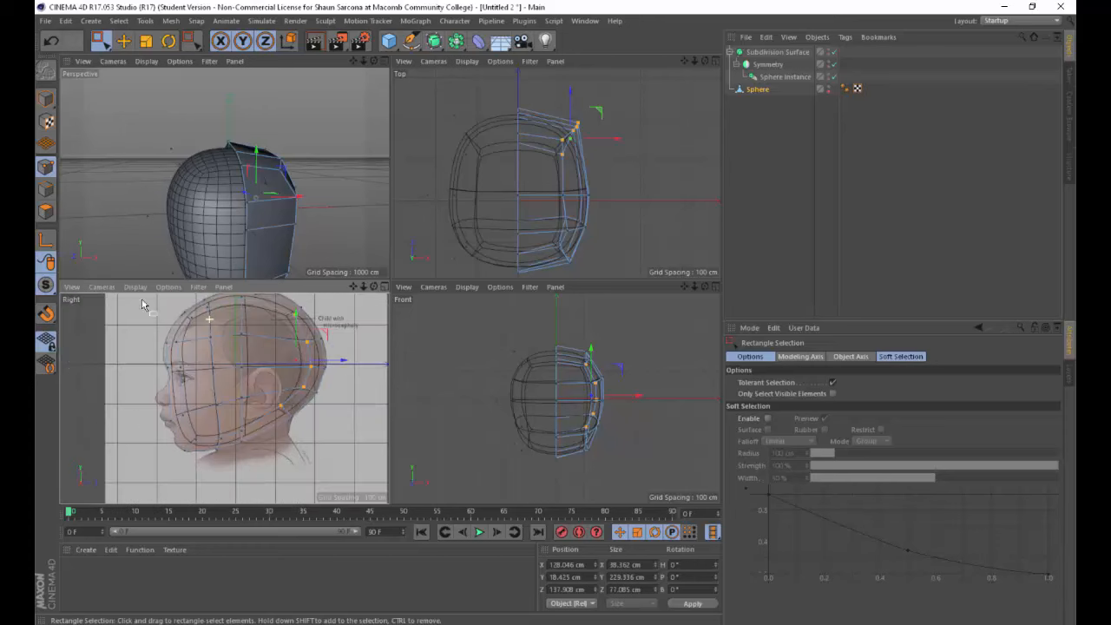
alt+drag(156, 209, 113, 182)
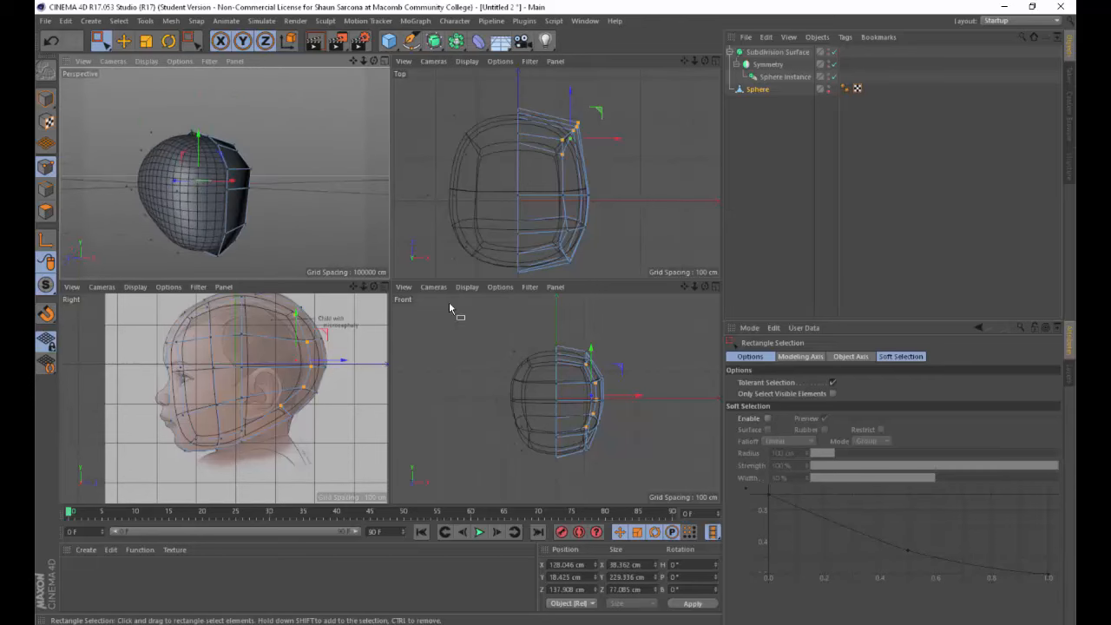
Select the two underside polygons where the neck meets the head and extrude them by 10 cm.
click(46, 212)
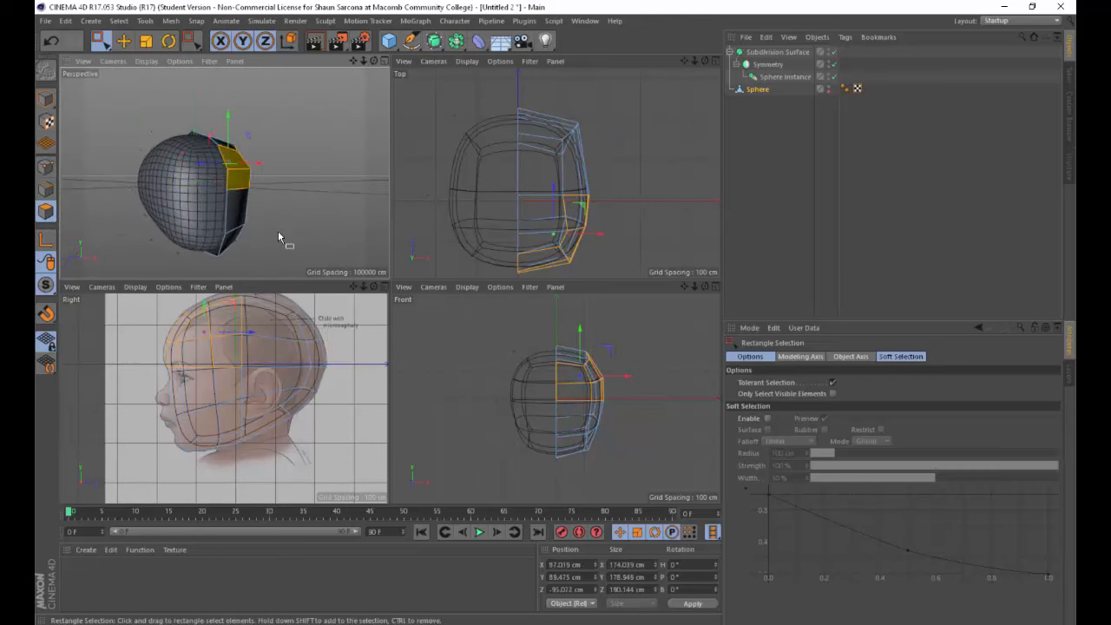
alt+drag(270, 241, 174, 243)
click(257, 429)
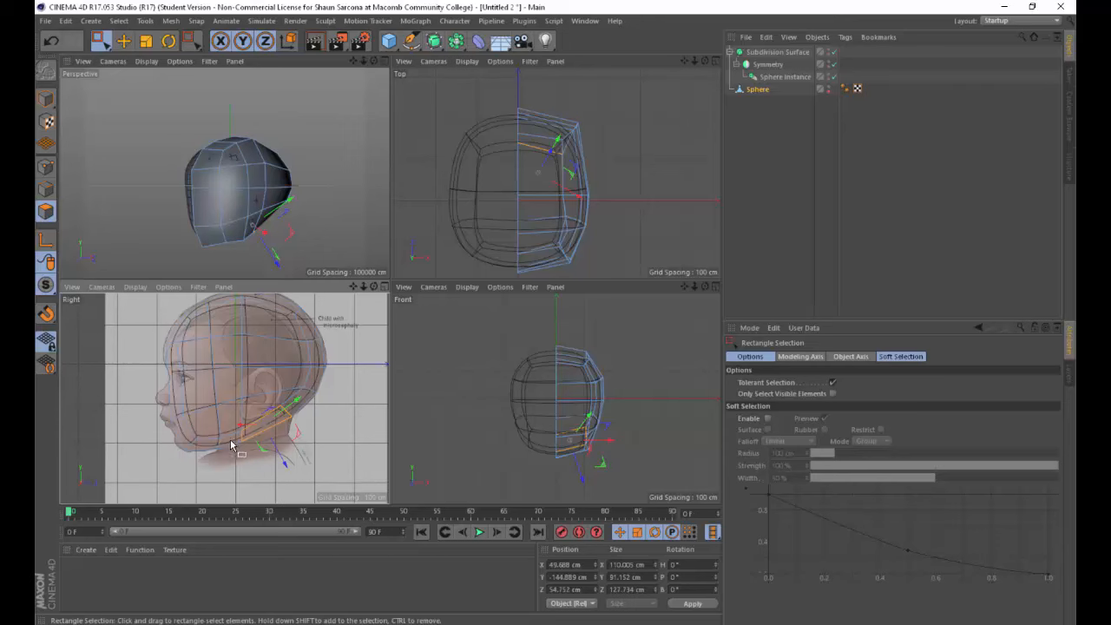
alt+drag(318, 240, 235, 251)
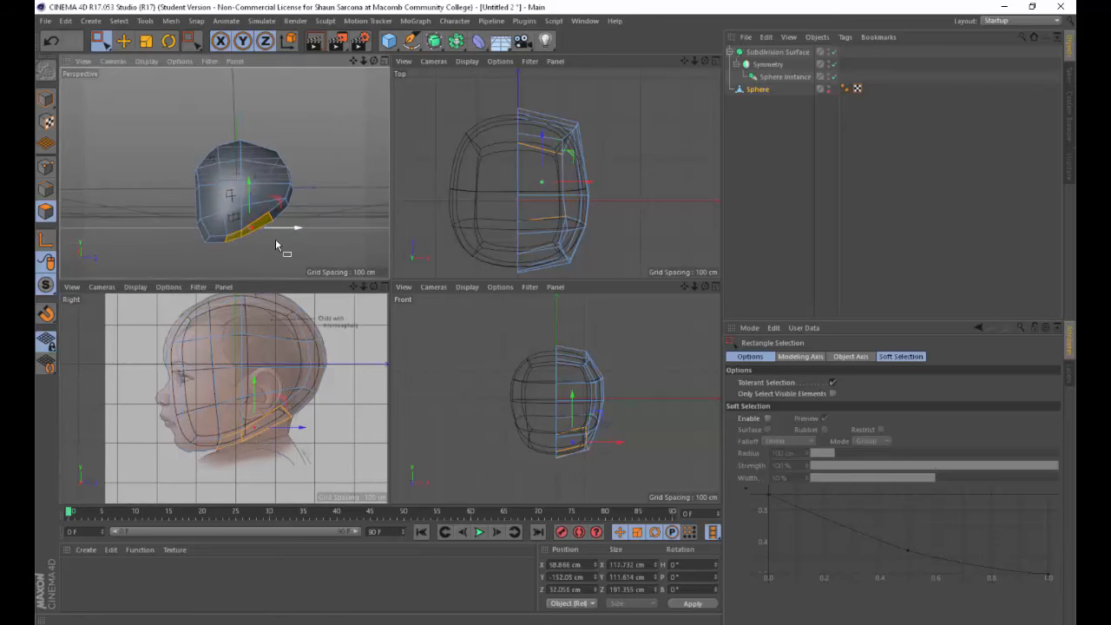
middle_click(275, 239)
alt+drag(376, 370, 348, 326)
key(d)
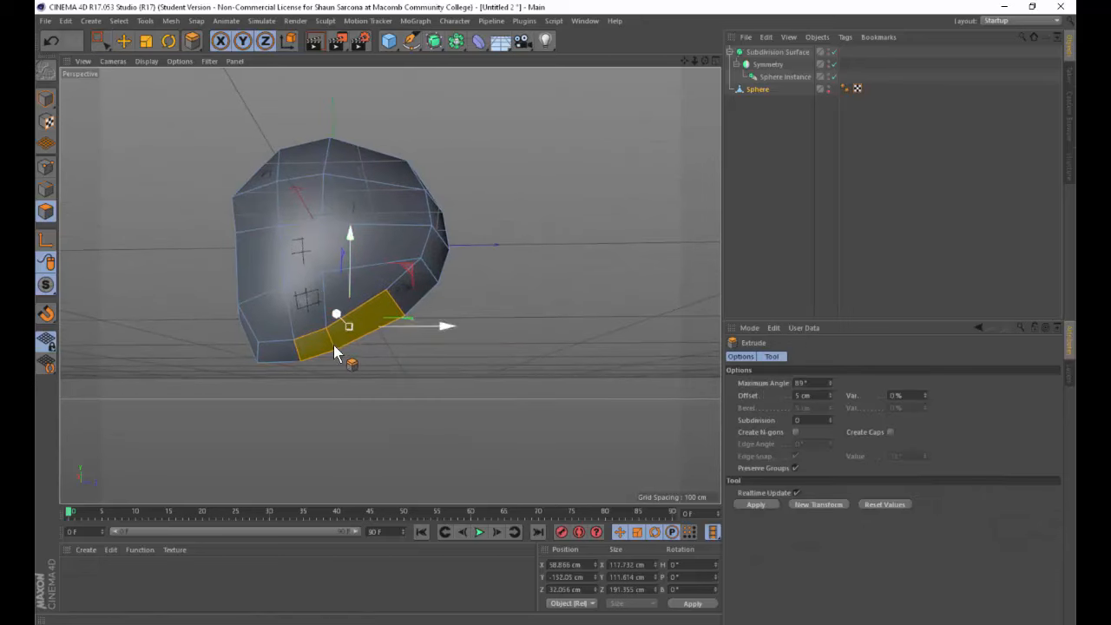
mouse_move(366, 387)
mouse_down()
mouse_move(383, 387)
mouse_move(381, 377)
mouse_move(356, 373)
mouse_up()
middle_click(344, 366)
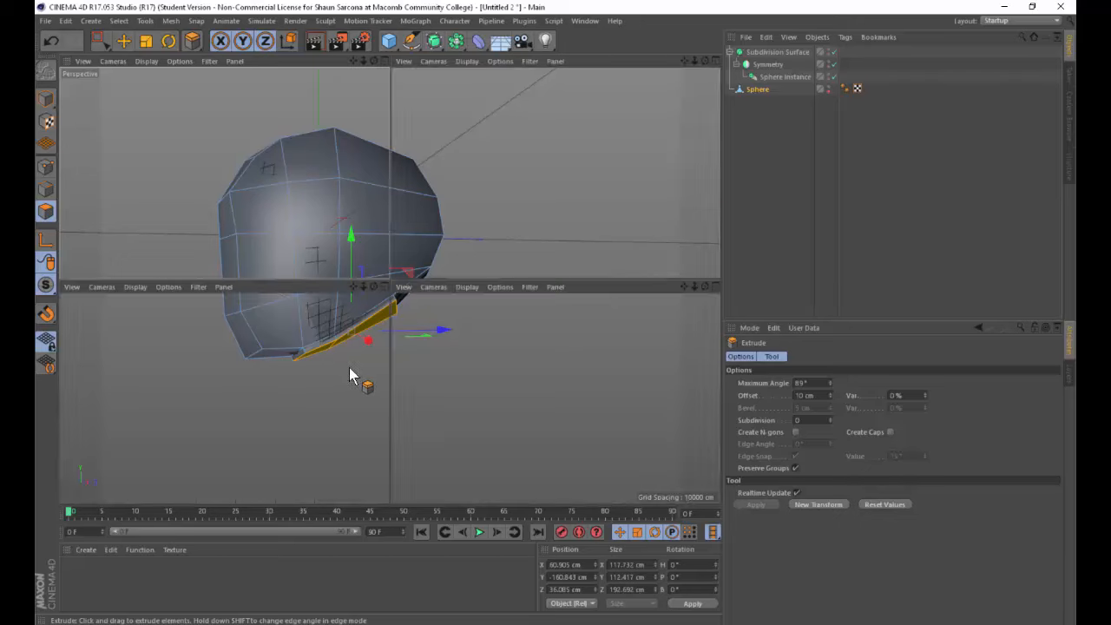
Move the extruded neck polygons down to about Y -288 cm and scale them flat to a height of 0 cm.
key(e)
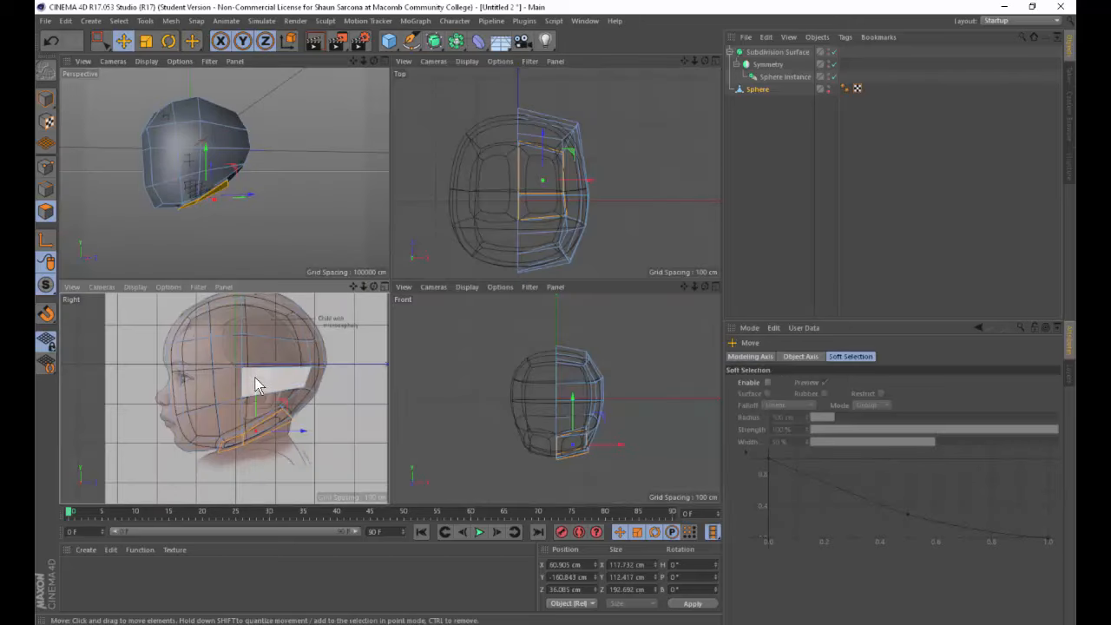
drag(257, 391, 251, 439)
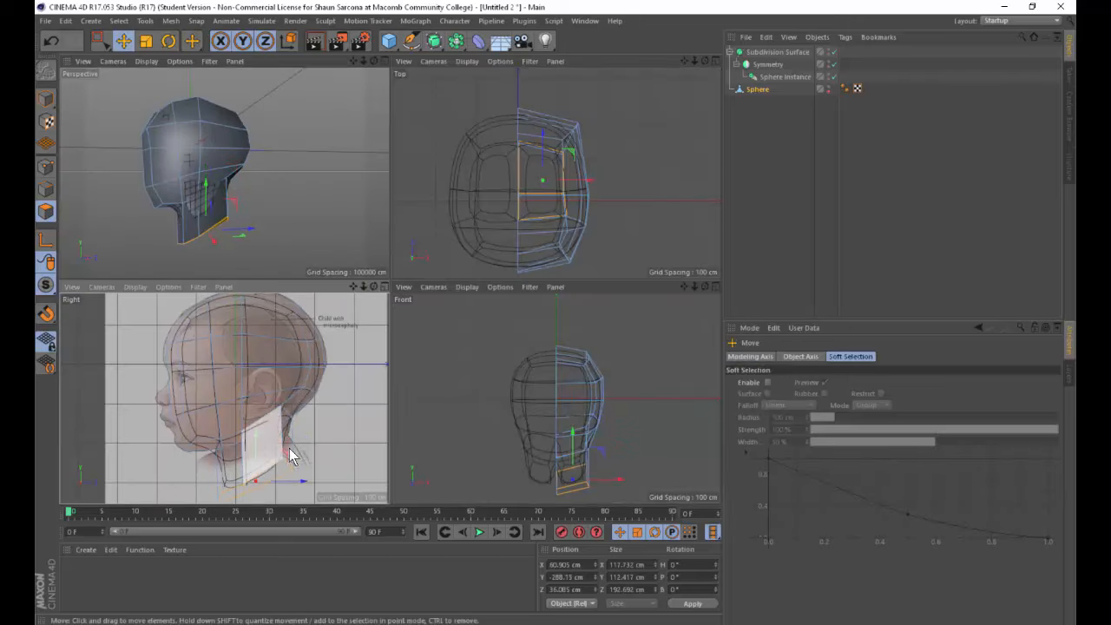
alt+middle_drag(289, 448, 298, 431)
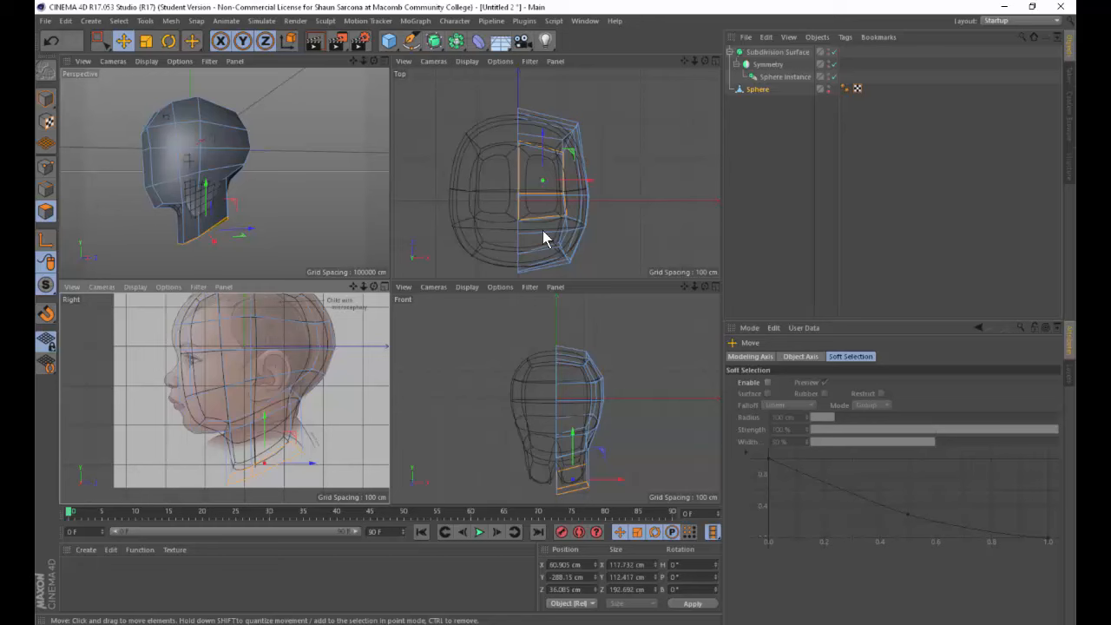
key(t)
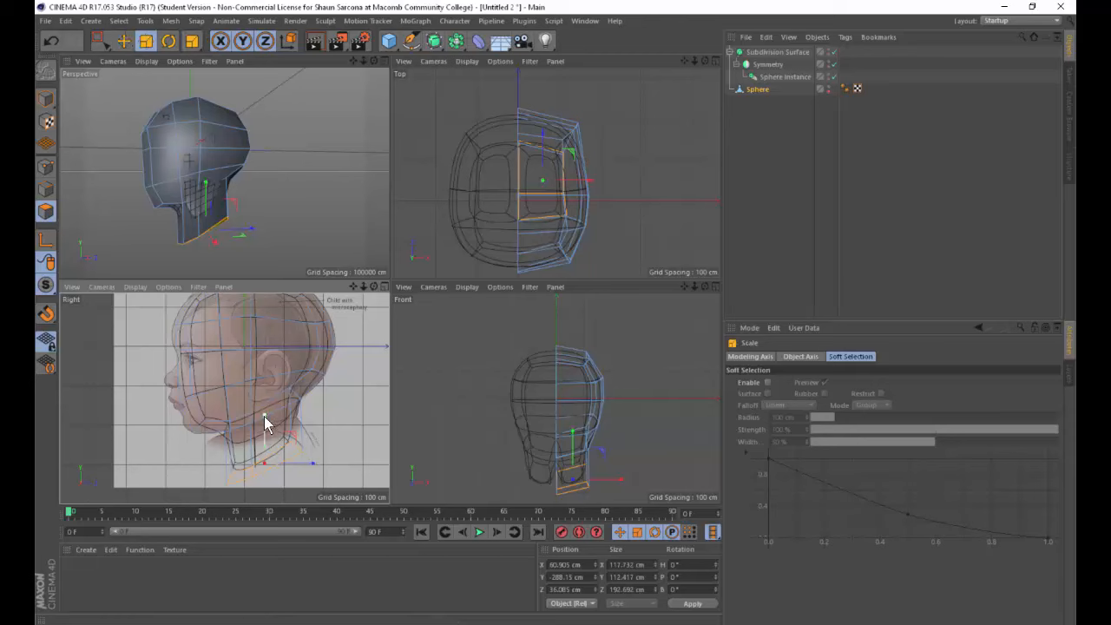
drag(264, 415, 278, 467)
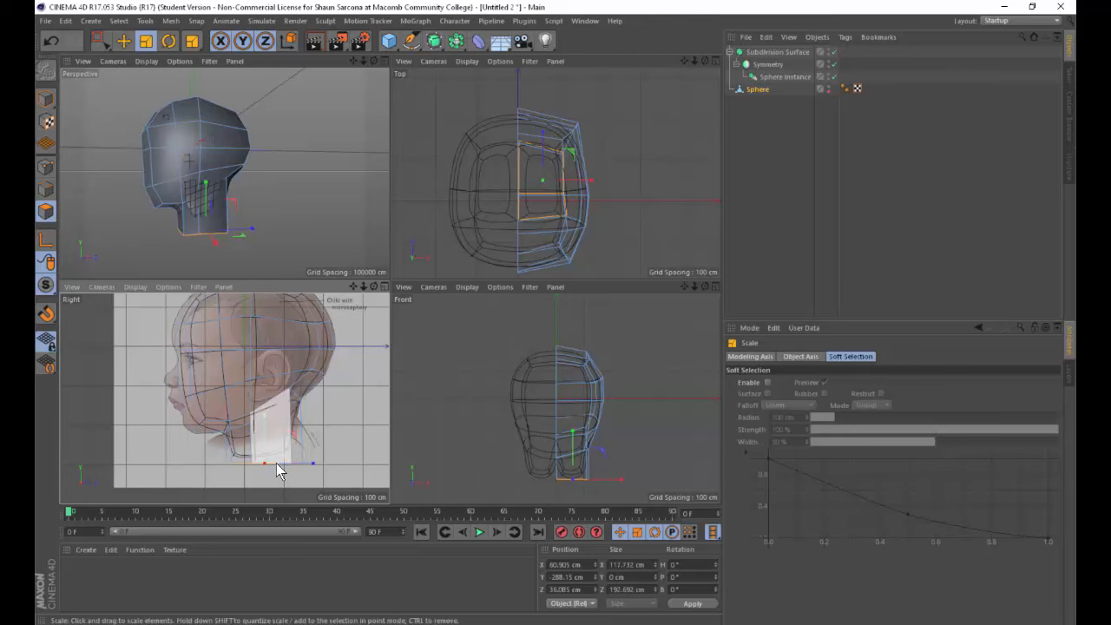
Render the perspective view to inspect the smoothed head and the extruded neck.
middle_click(316, 211)
alt+drag(279, 267, 438, 288)
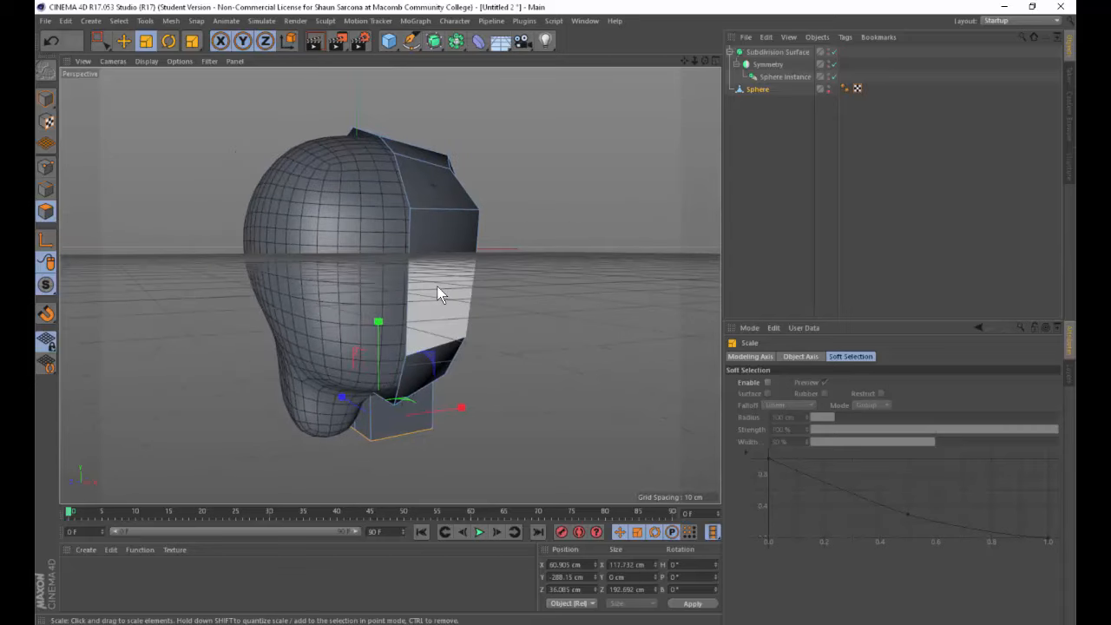
key(ctrl+r)
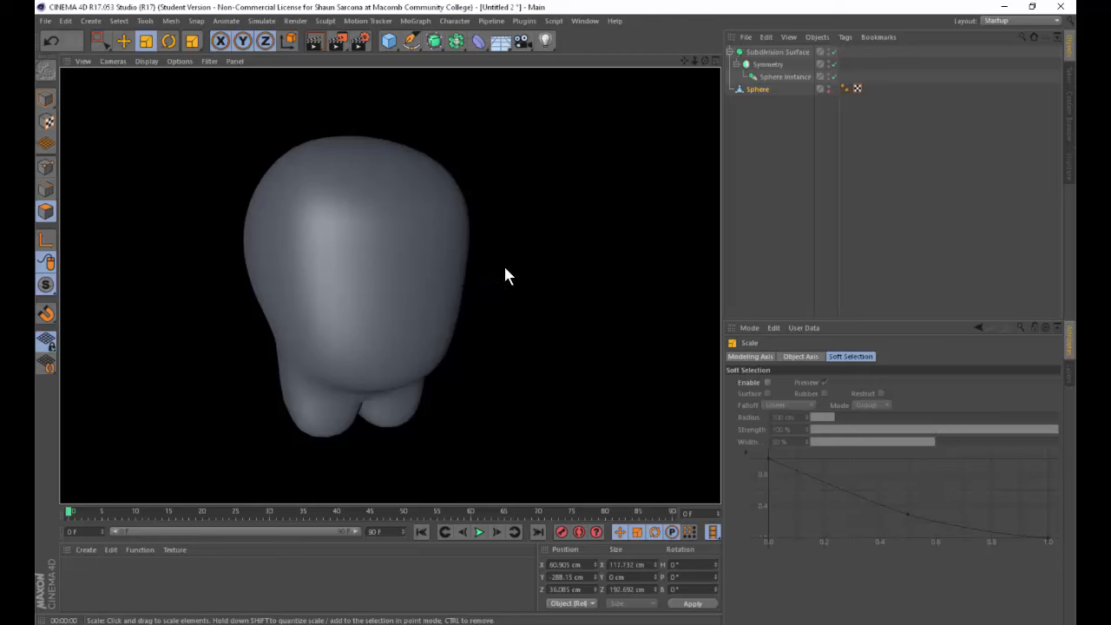
Delete the two inner side polygons of the extruded neck that face the symmetry plane.
alt+drag(504, 265, 441, 244)
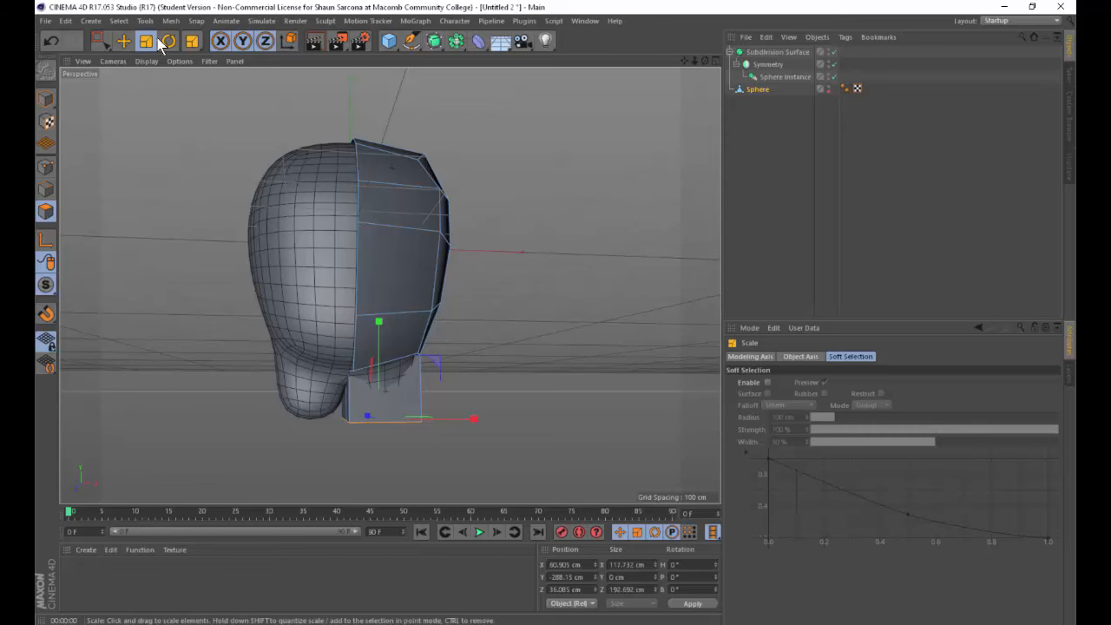
click(124, 42)
alt+drag(274, 394, 440, 397)
click(439, 396)
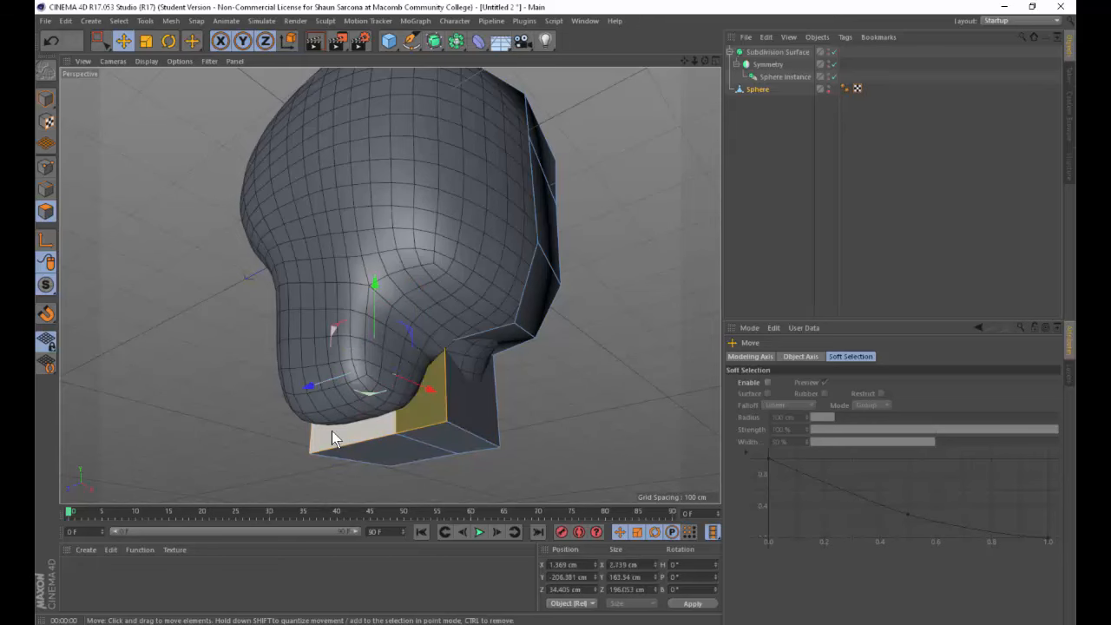
key(Delete)
alt+drag(496, 361, 435, 392)
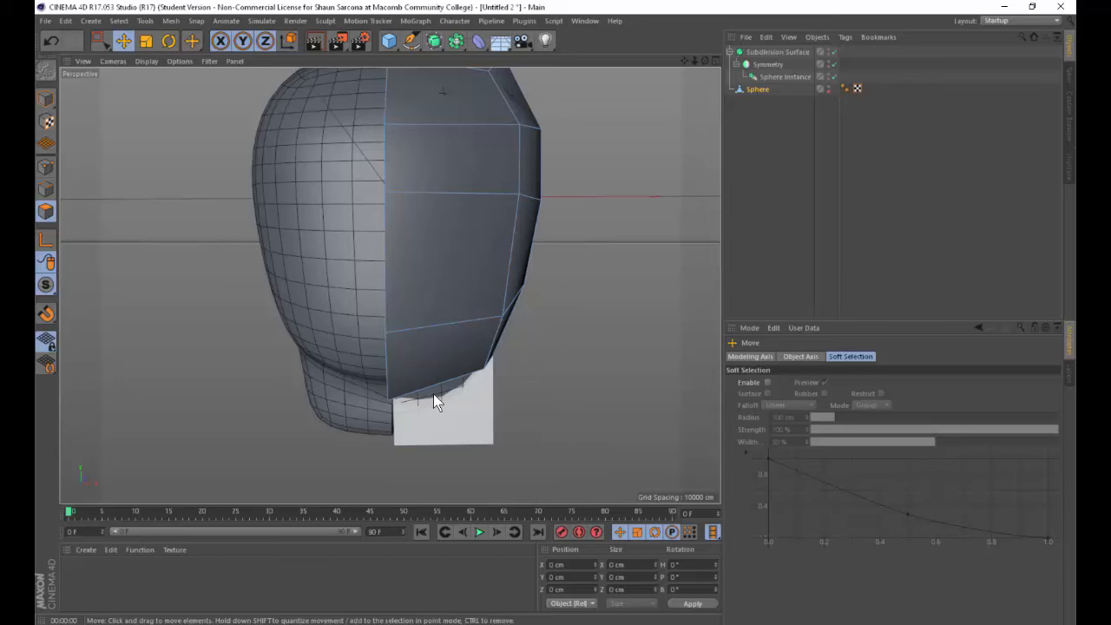
In the front view, select the points along the centre line of the lower head and neck with Rectangle Selection.
key(ctrl+r)
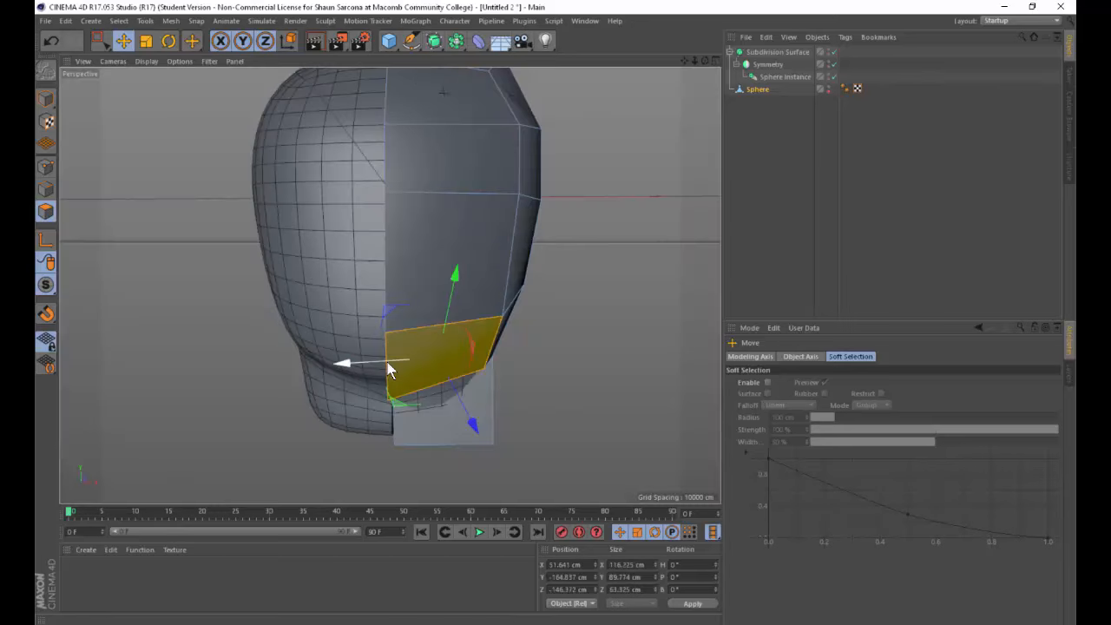
middle_click(387, 362)
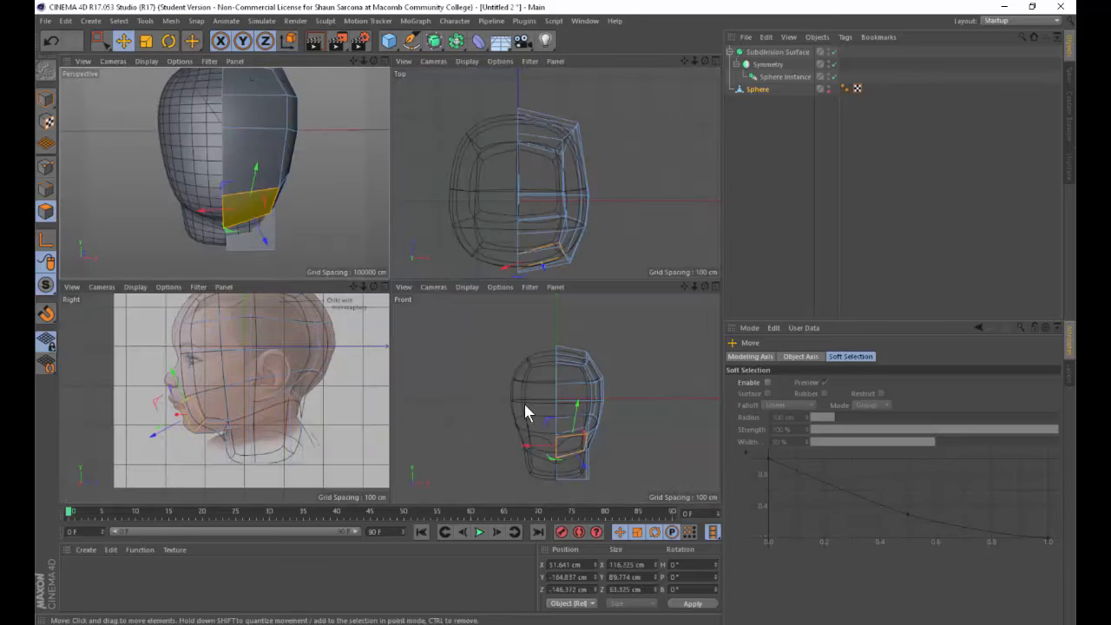
middle_click(523, 401)
scroll(535, 435, up, 10)
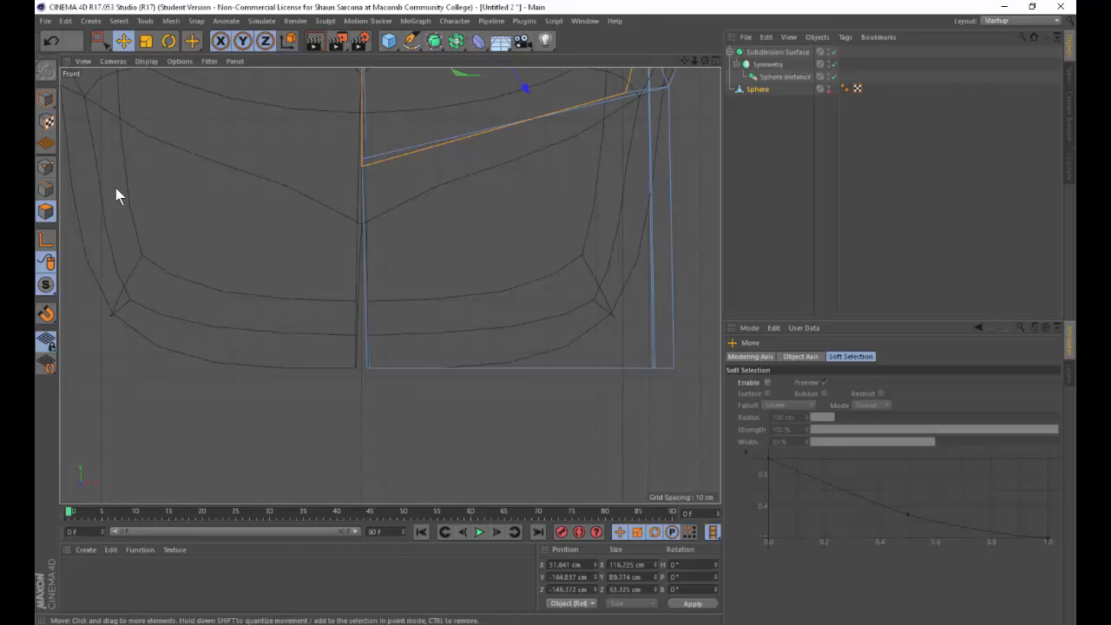
click(46, 167)
scroll(365, 216, down, 10)
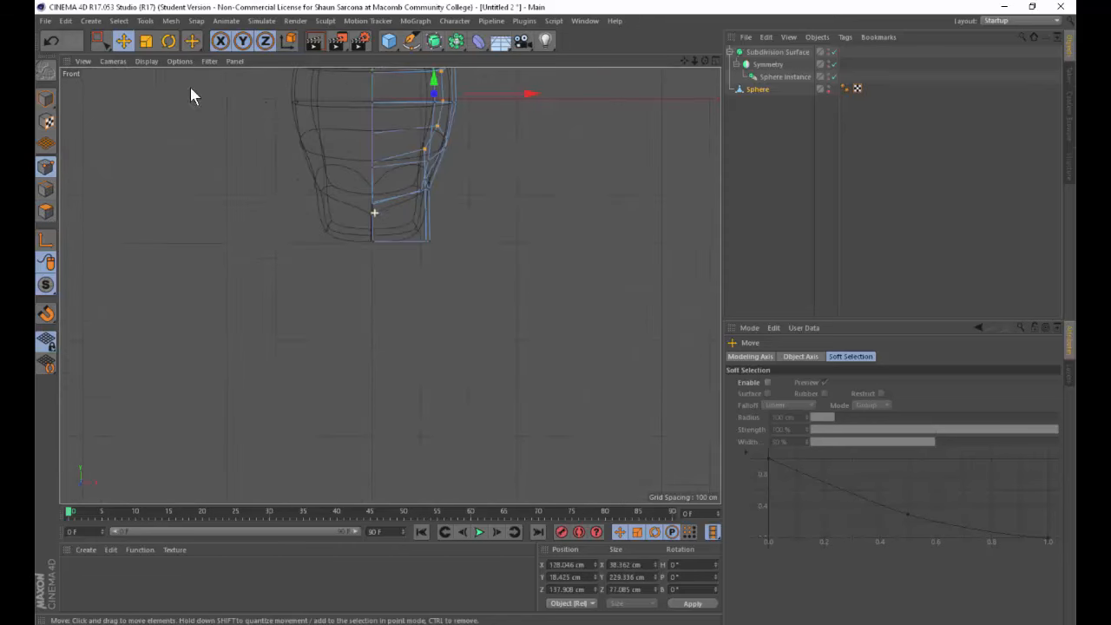
click(100, 41)
middle_drag(335, 137, 362, 245)
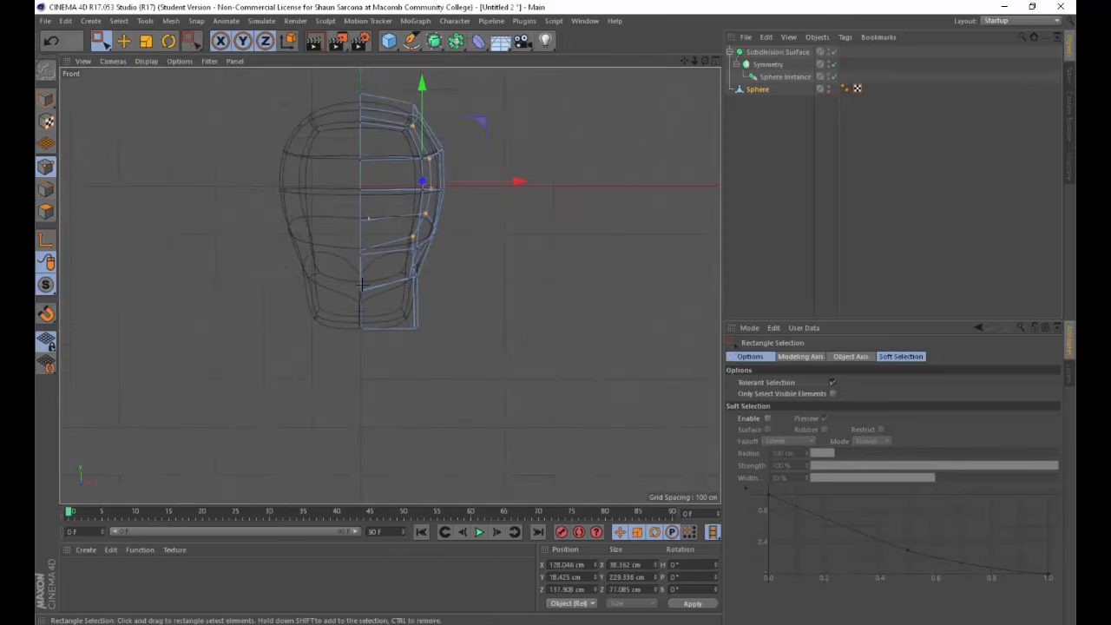
drag(364, 215, 360, 375)
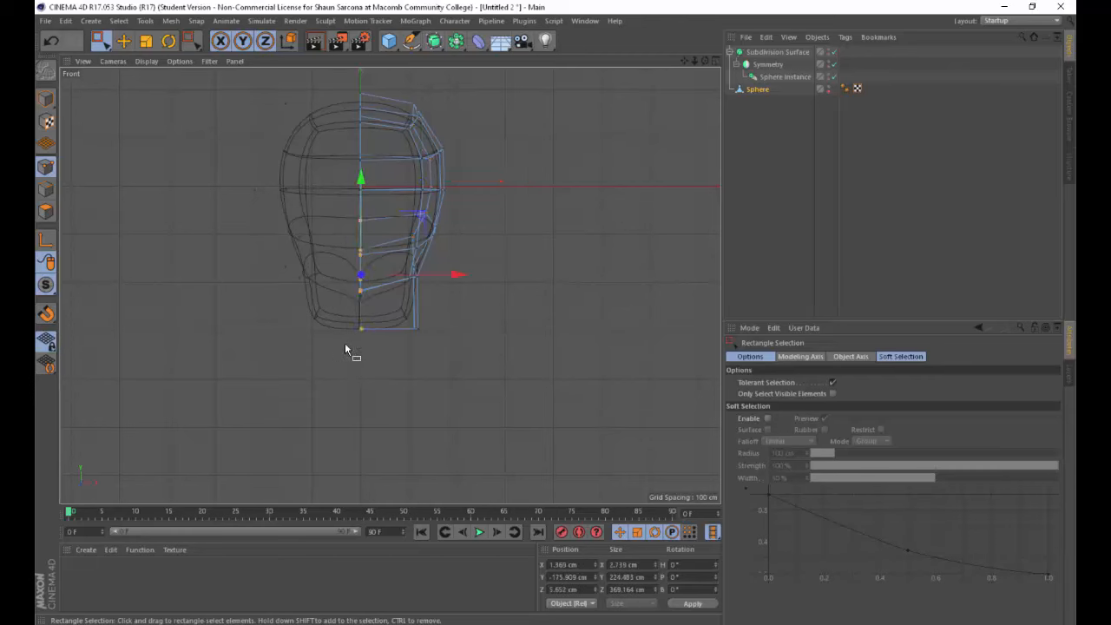
Enable snapping with Workplane Snap and Grid Line Snap.
scroll(344, 343, up, 5)
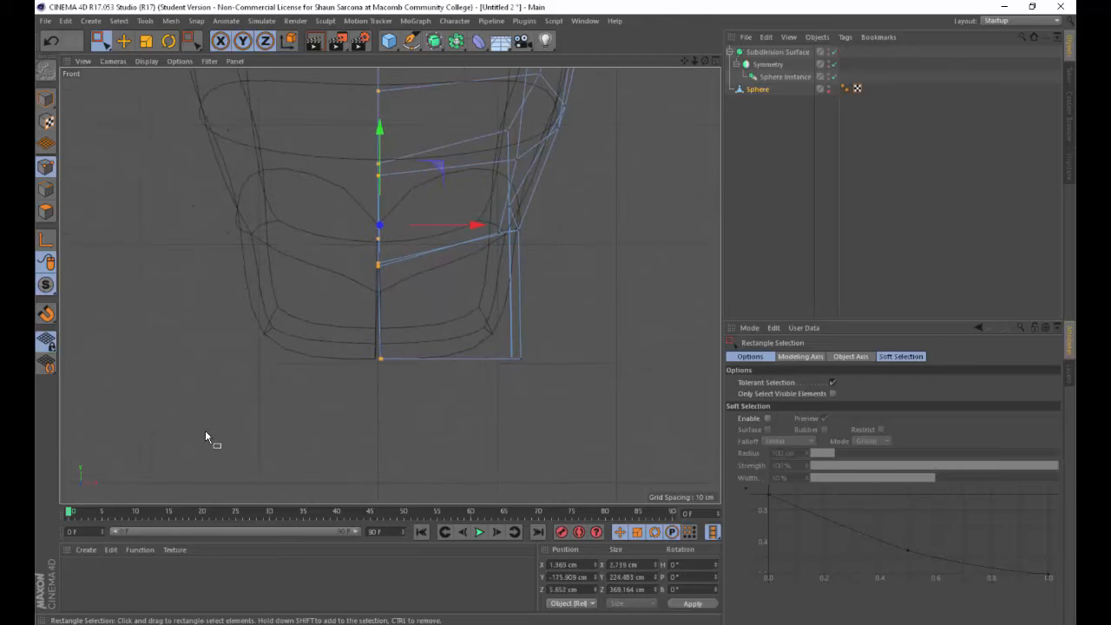
click(50, 338)
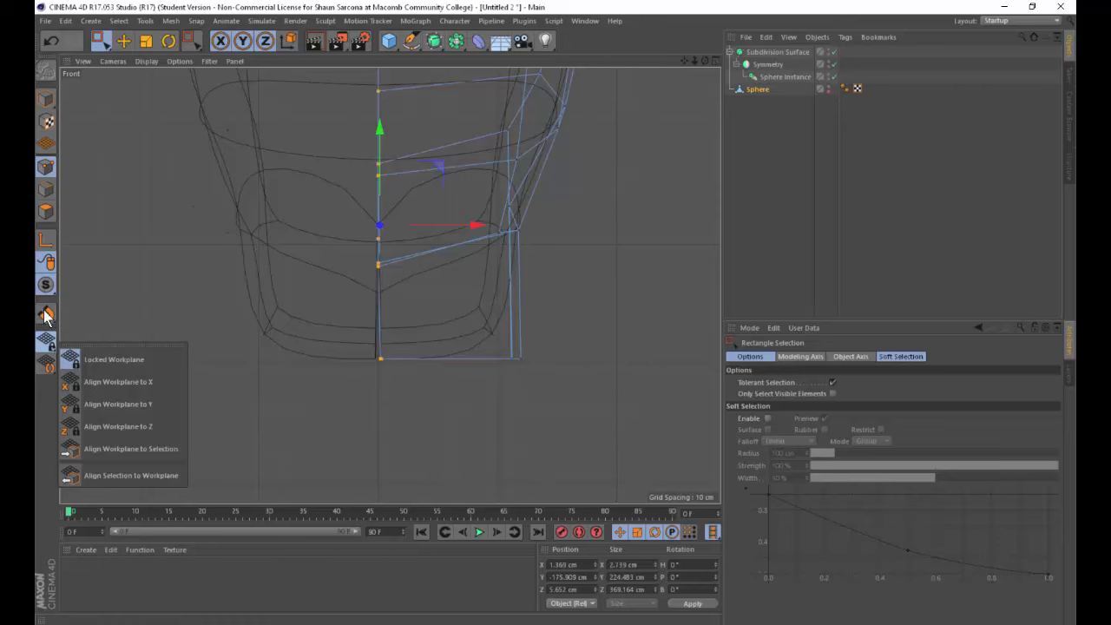
click(46, 312)
click(94, 318)
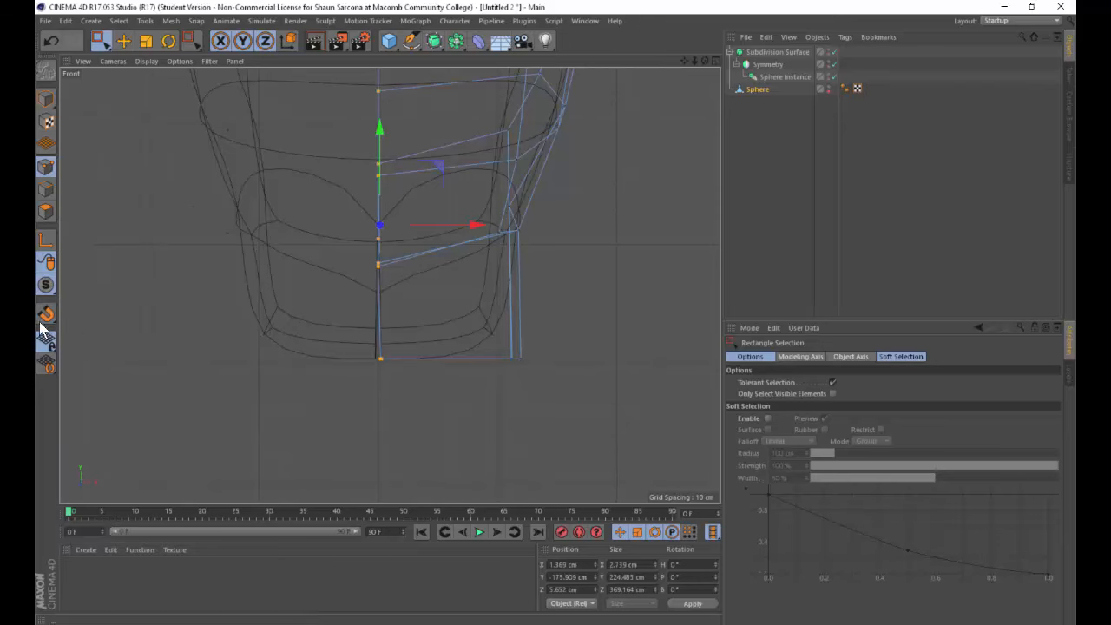
click(44, 319)
click(45, 319)
click(111, 496)
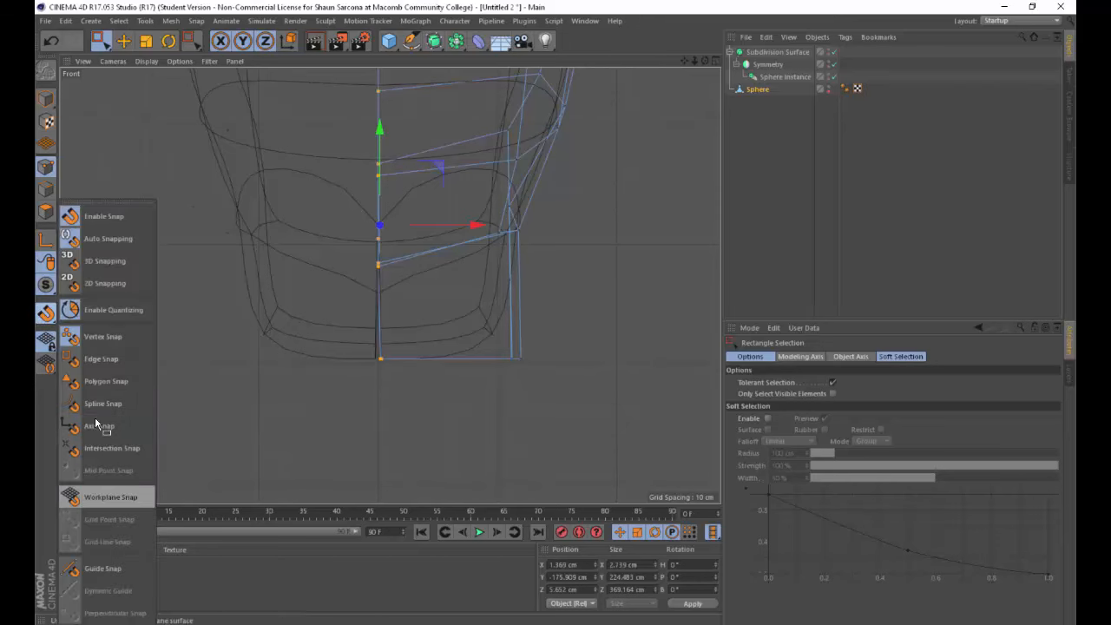
click(48, 313)
click(106, 542)
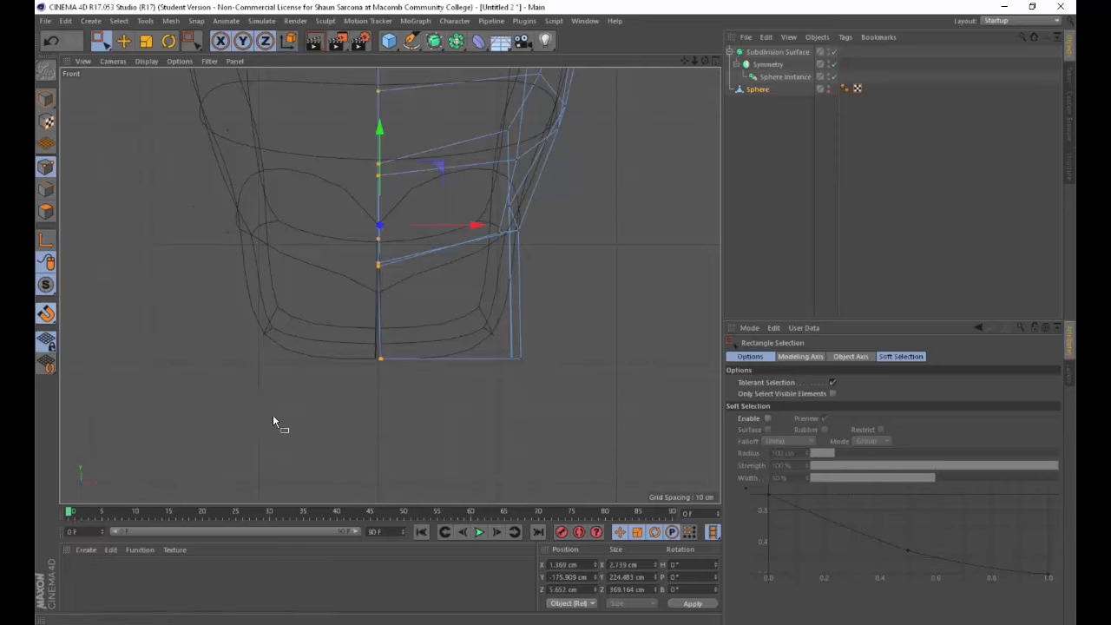
Scale the selected centre-line points flat along X to a width of 0 cm.
mouse_move(454, 228)
mouse_down()
mouse_move(380, 230)
mouse_move(432, 224)
mouse_up()
key(t)
key(e)
Move the flattened centre-line points sideways onto the symmetry plane at X 0 cm.
alt+right_drag(338, 275, 432, 280)
alt+right_drag(391, 286, 407, 292)
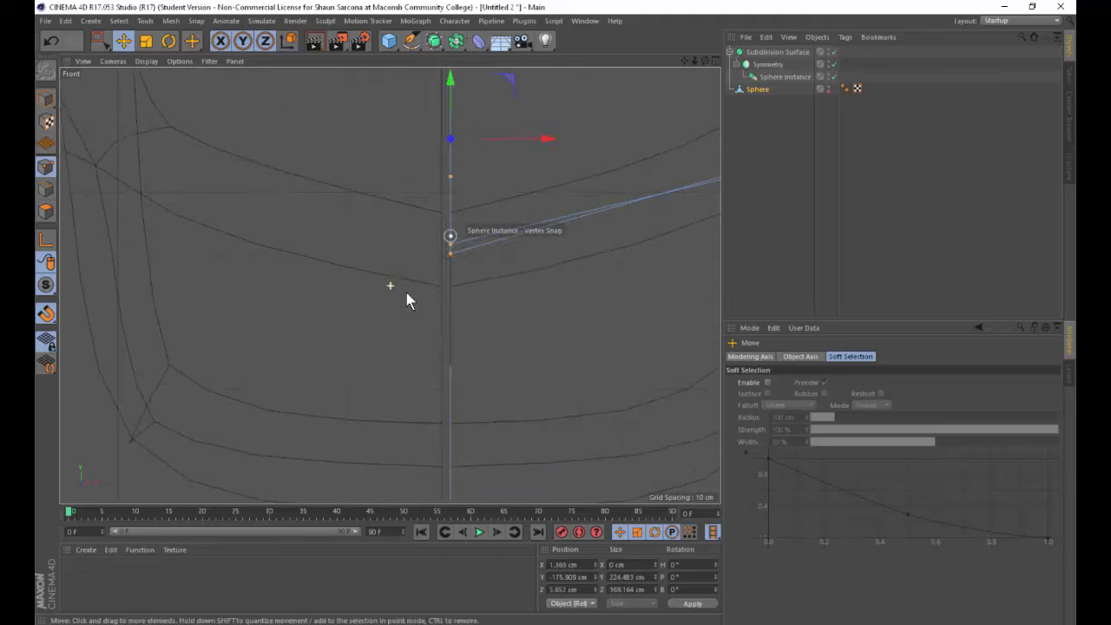
alt+middle_drag(407, 293, 358, 351)
mouse_move(441, 199)
mouse_down()
mouse_move(415, 197)
mouse_move(442, 192)
mouse_up()
alt+right_drag(352, 223, 464, 225)
alt+middle_drag(408, 247, 390, 286)
alt+right_drag(390, 286, 424, 301)
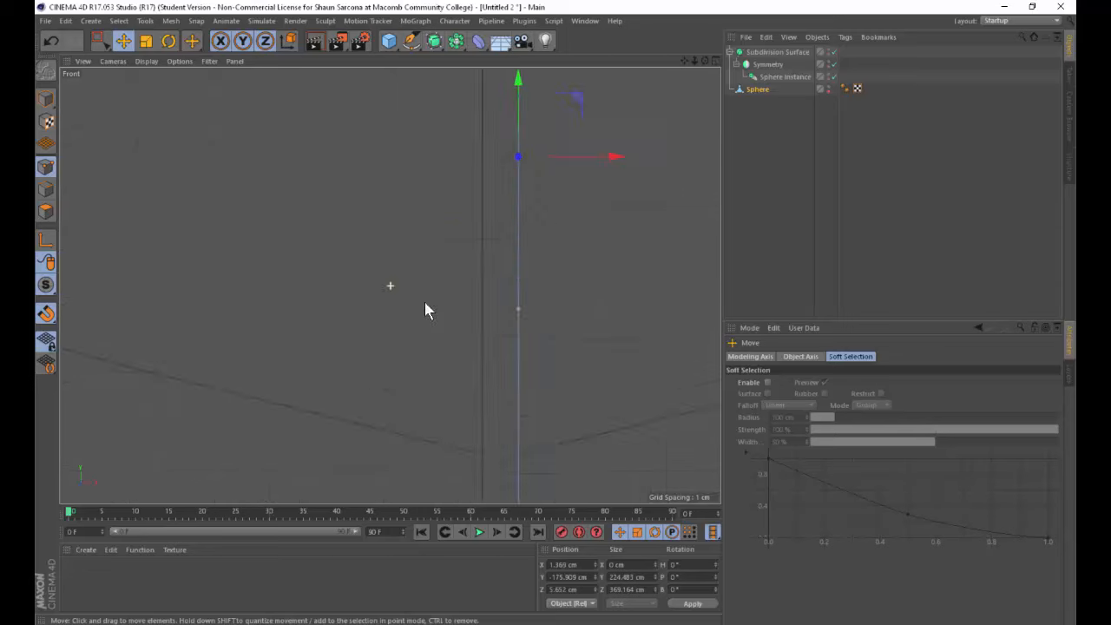
alt+middle_drag(510, 264, 414, 372)
alt+right_drag(414, 372, 521, 347)
alt+middle_drag(471, 186, 480, 376)
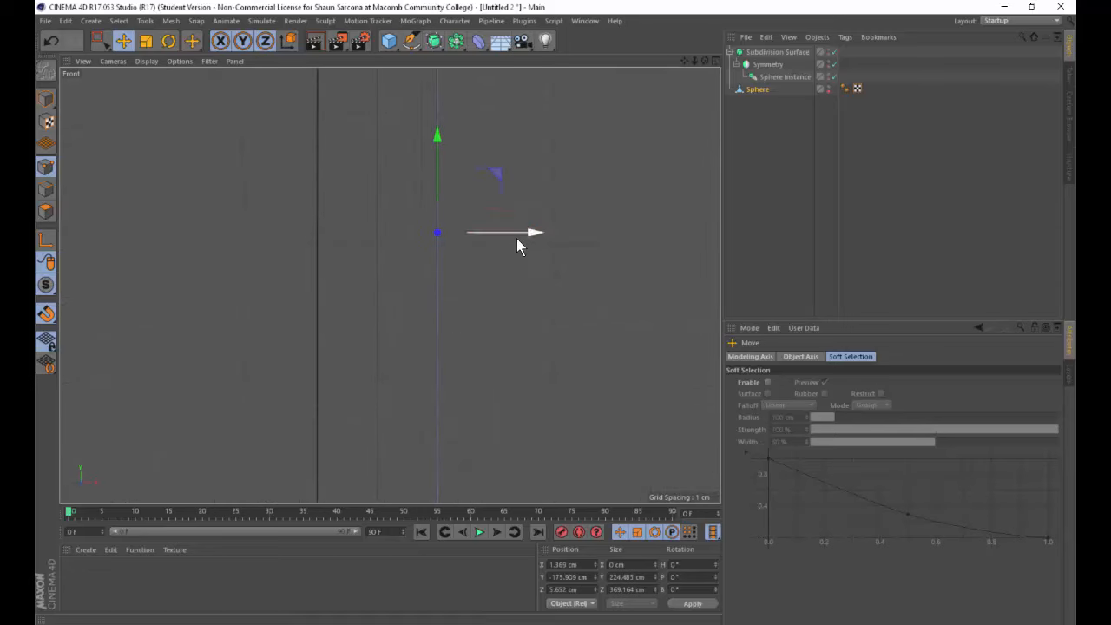
scroll(511, 278, down, 1)
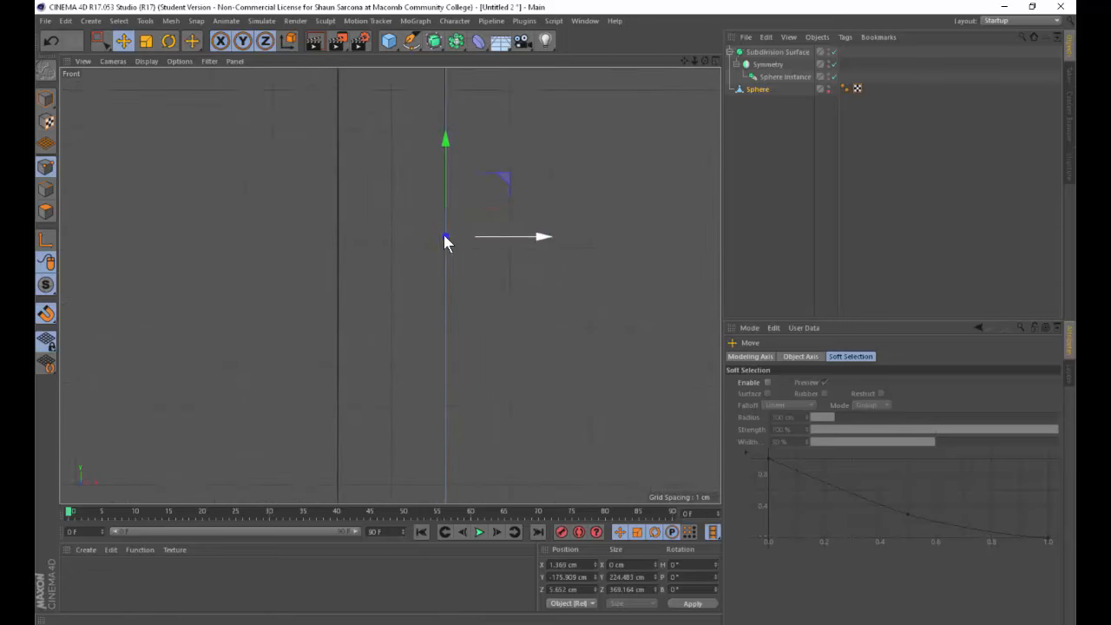
drag(350, 224, 460, 252)
alt+right_drag(479, 277, 262, 277)
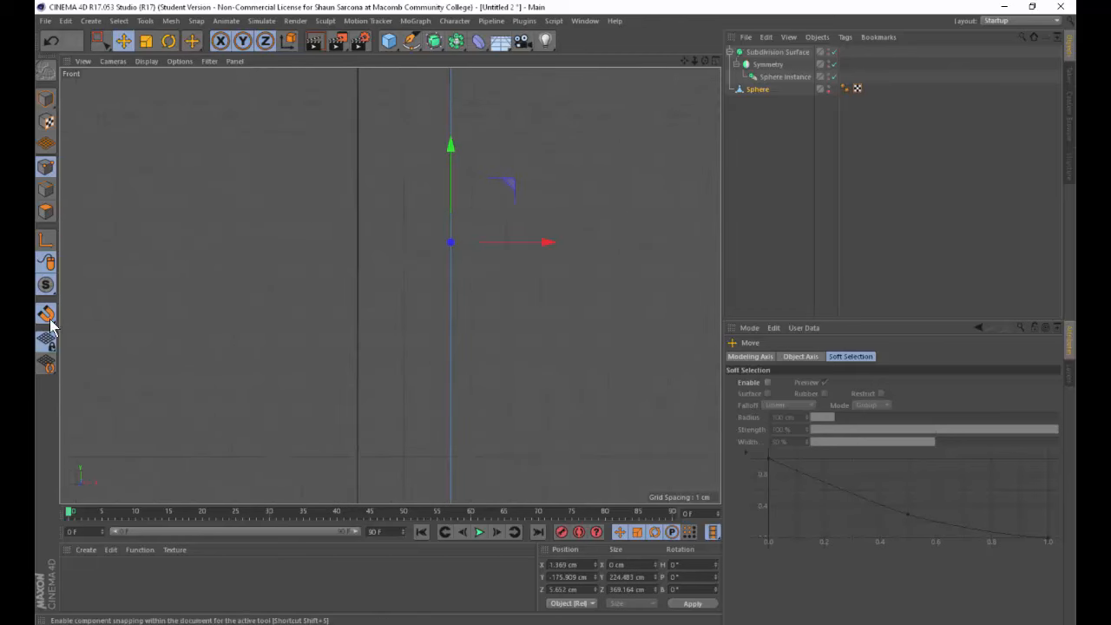
drag(51, 315, 90, 310)
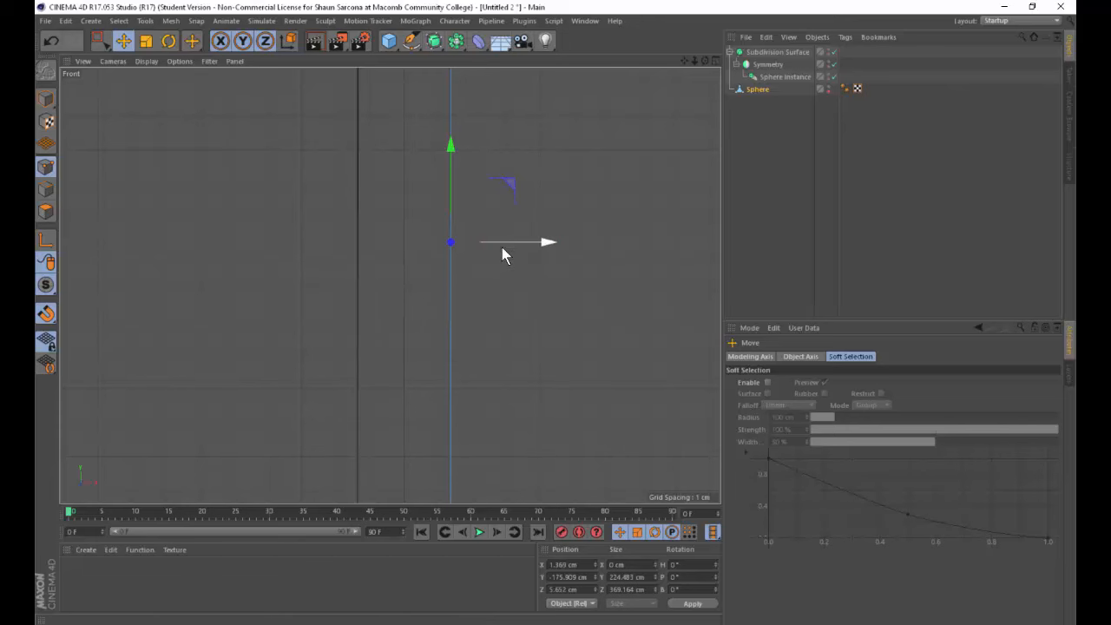
drag(506, 243, 462, 247)
alt+right_drag(532, 310, 290, 300)
alt+middle_drag(495, 305, 380, 290)
middle_click(365, 280)
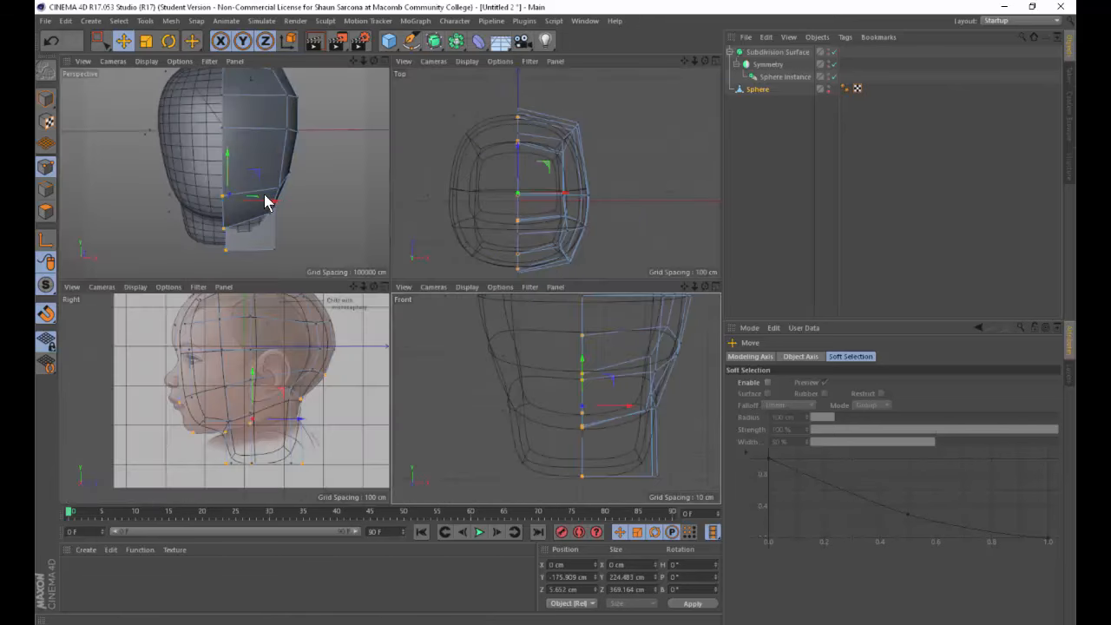
Render the perspective view from several angles, including below and behind, to inspect the joined neck and head.
middle_click(266, 200)
mouse_move(352, 223)
alt+mouse_down()
mouse_move(434, 241)
mouse_move(384, 290)
mouse_move(352, 298)
alt+mouse_up()
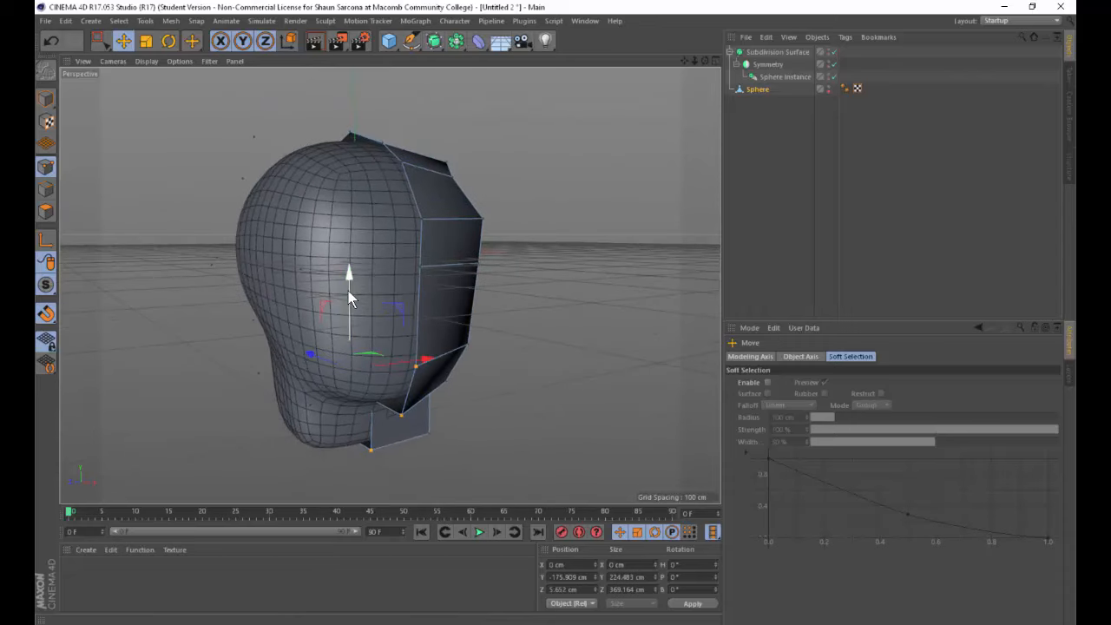
key(ctrl+r)
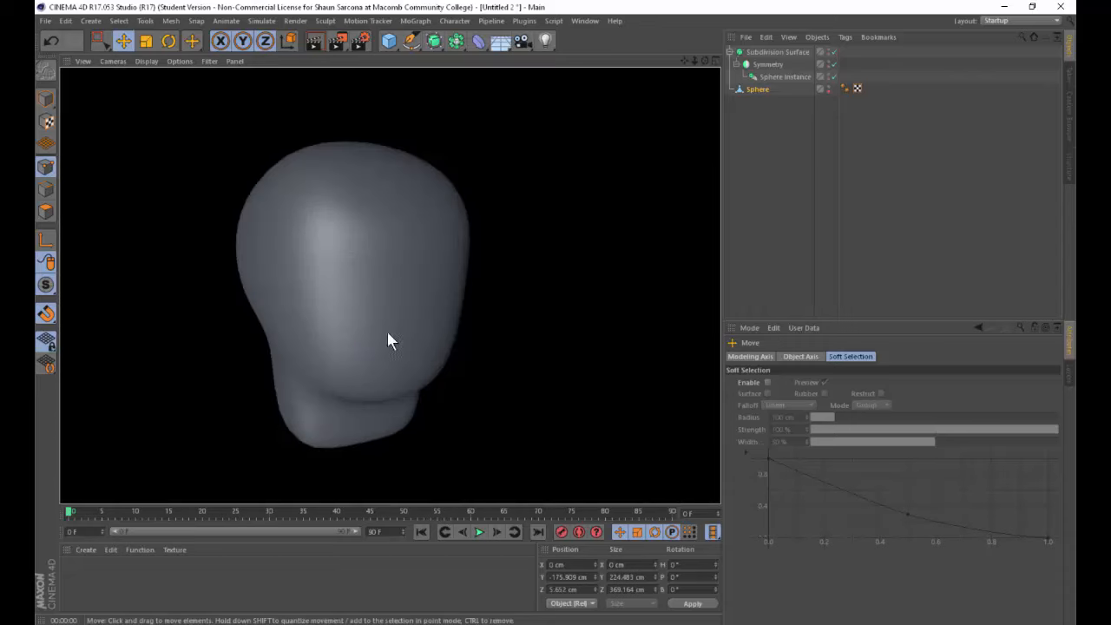
alt+drag(240, 380, 491, 355)
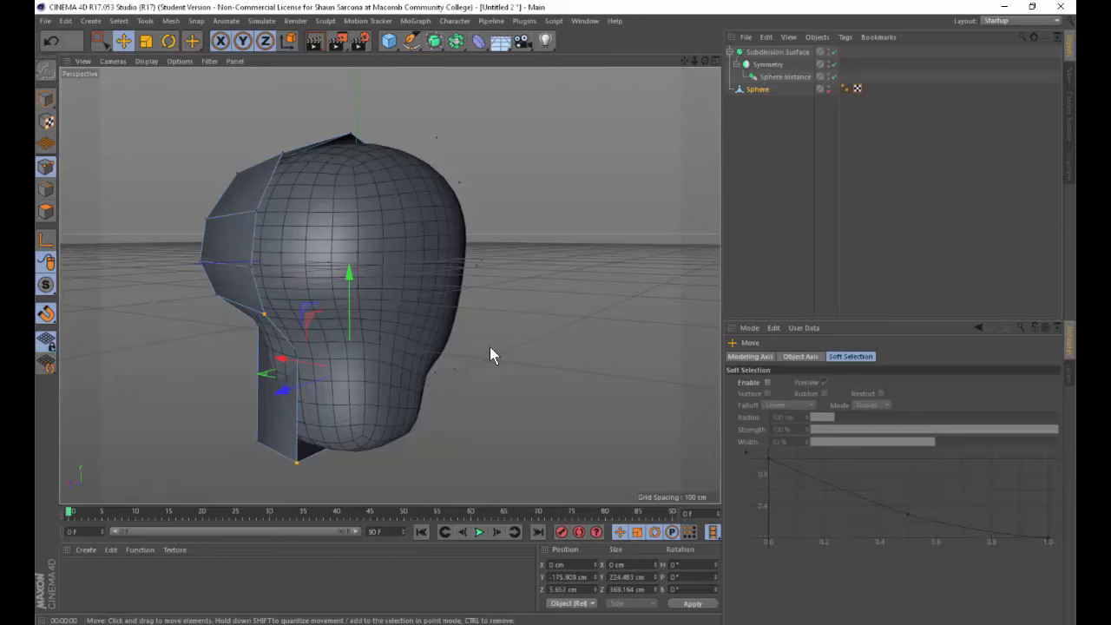
key(ctrl+r)
alt+drag(433, 392, 407, 292)
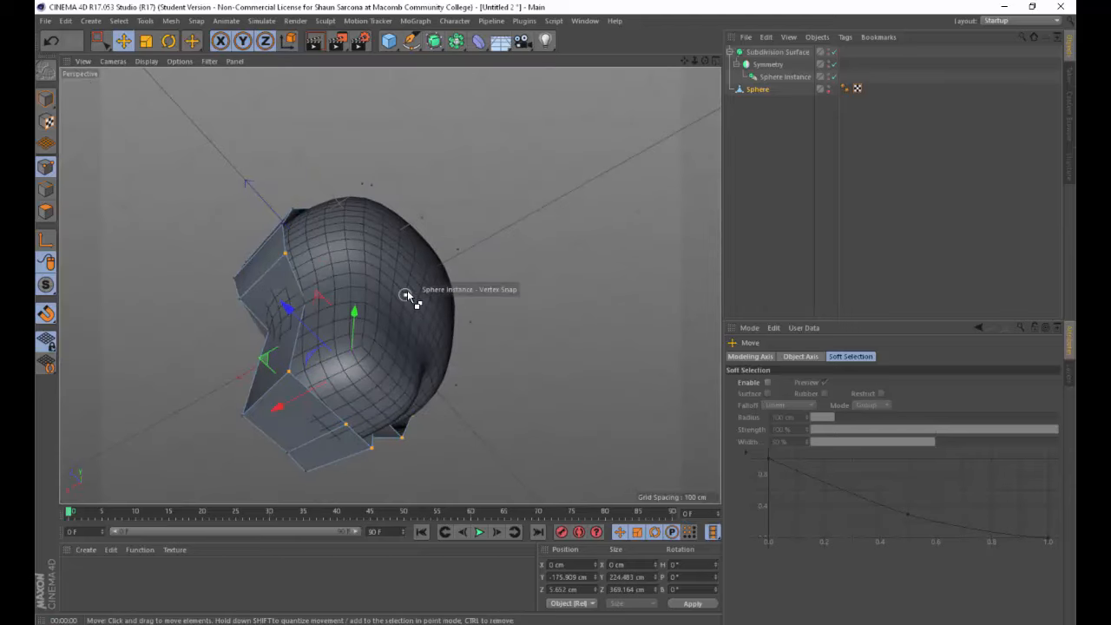
key(ctrl+r)
alt+drag(458, 230, 483, 272)
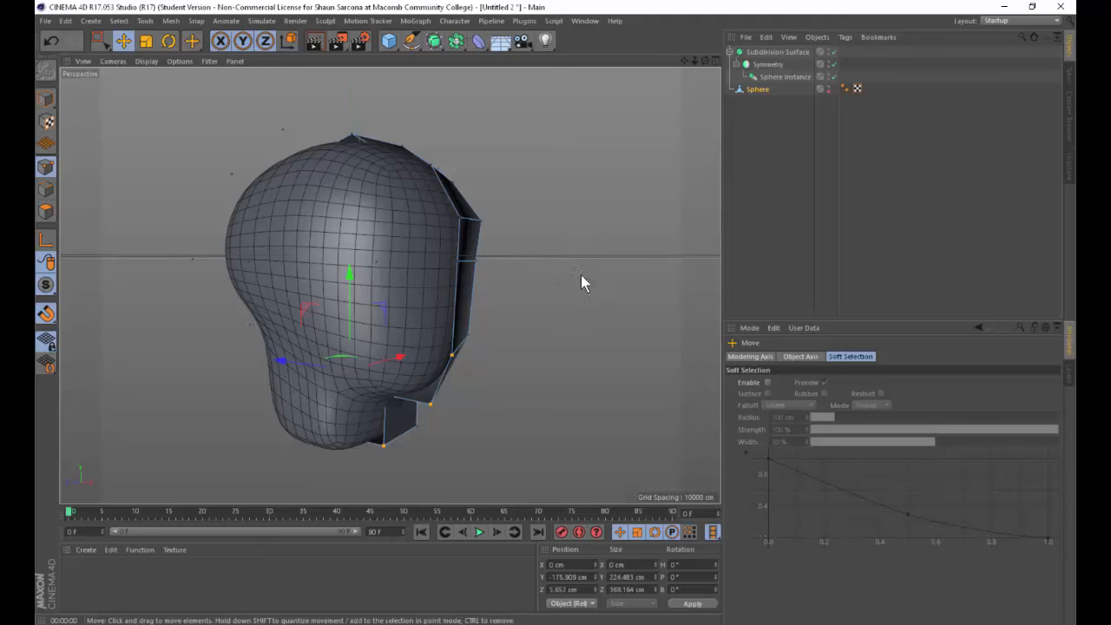
alt+drag(581, 274, 509, 271)
alt+drag(483, 309, 458, 304)
key(ctrl+r)
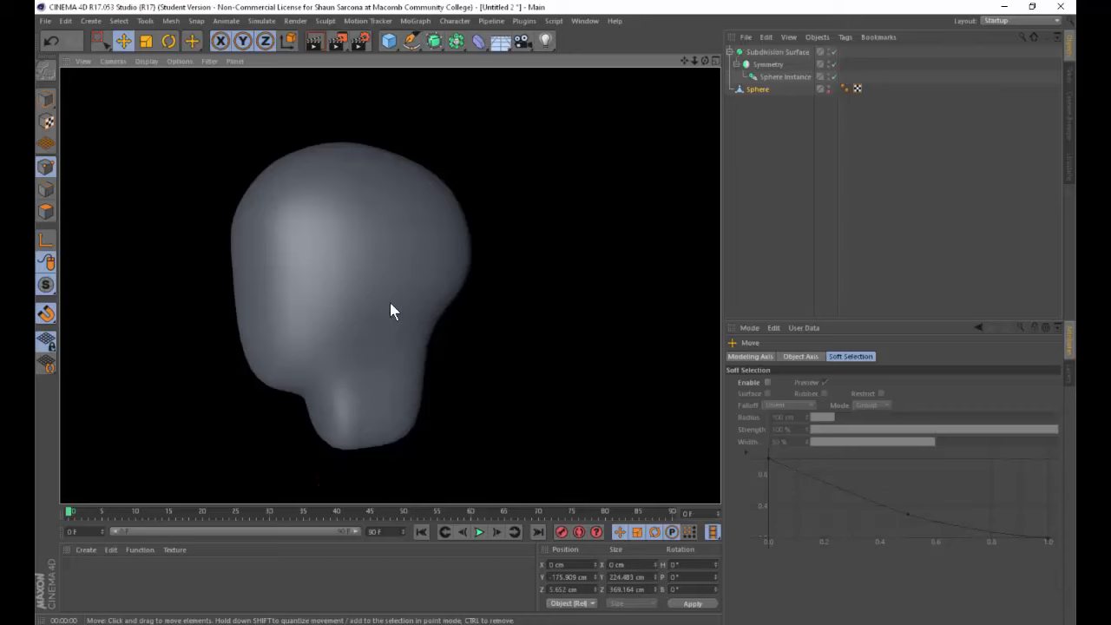
In the front view, select the outer bottom points of the neck and move them outward to about X 216 cm.
middle_click(389, 312)
alt+drag(331, 376, 314, 433)
scroll(580, 391, down, 3)
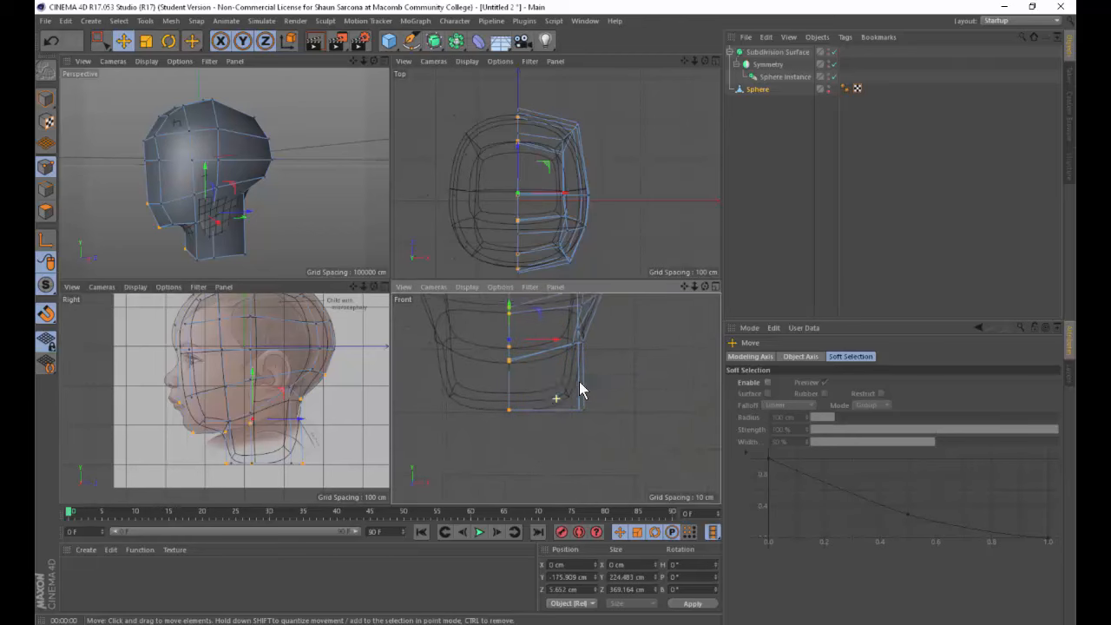
key(0)
drag(557, 378, 668, 407)
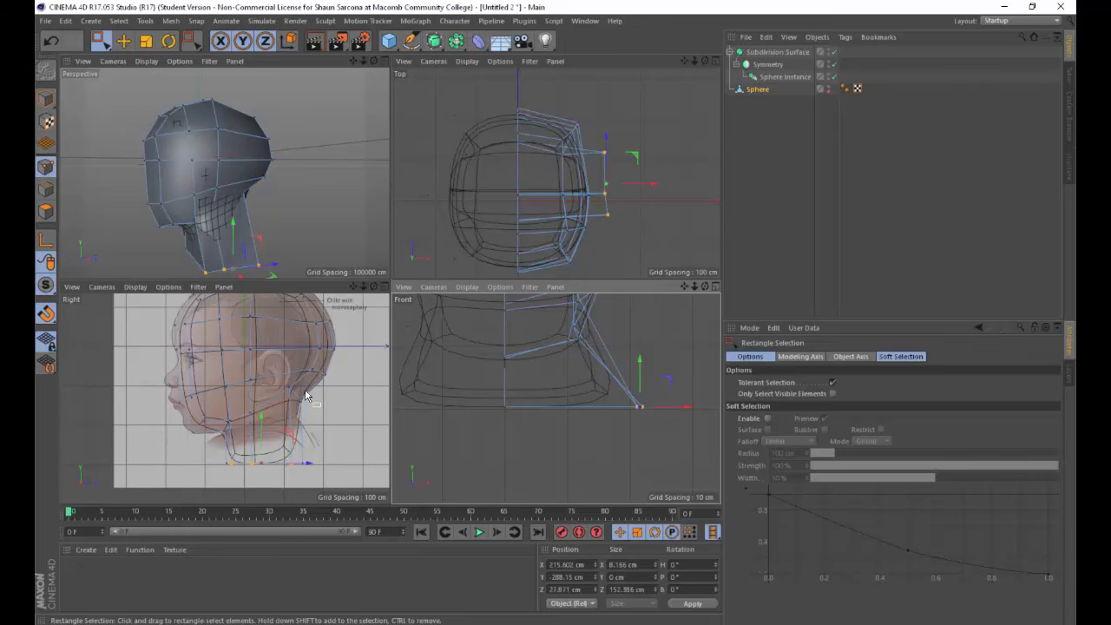
Cut an edge loop around the middle of the neck using the Knife in Loop mode.
scroll(219, 395, up, 6)
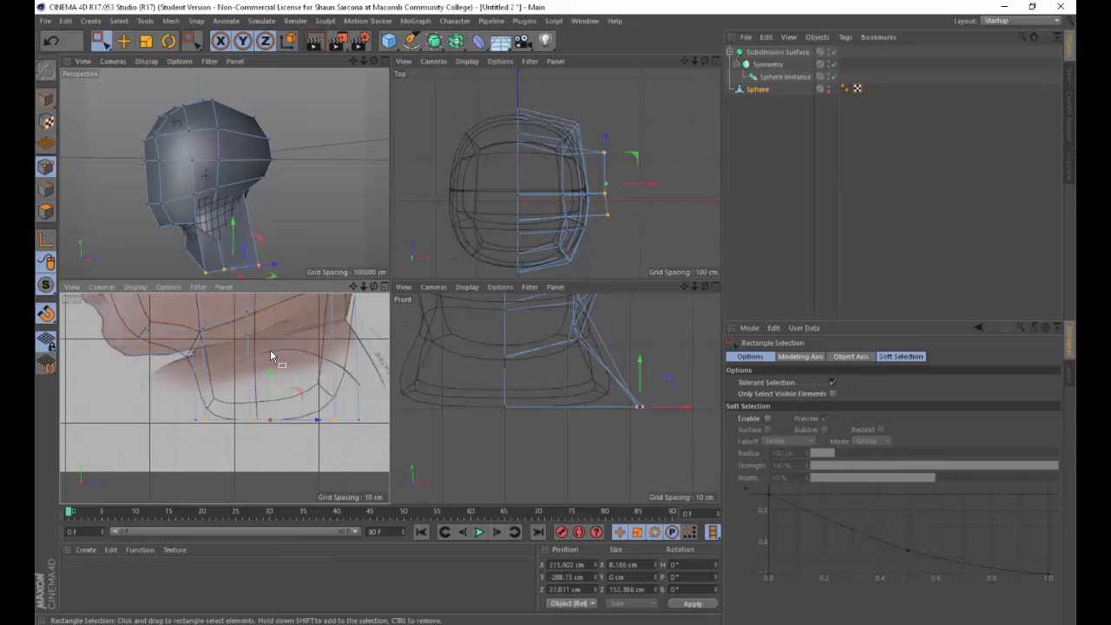
key(k)
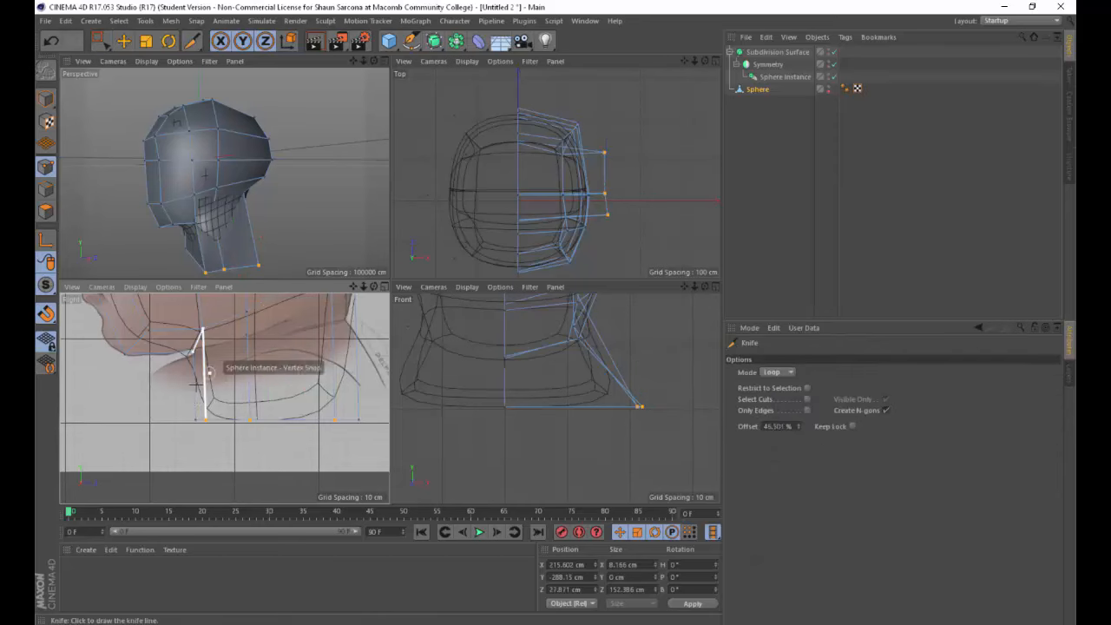
click(201, 379)
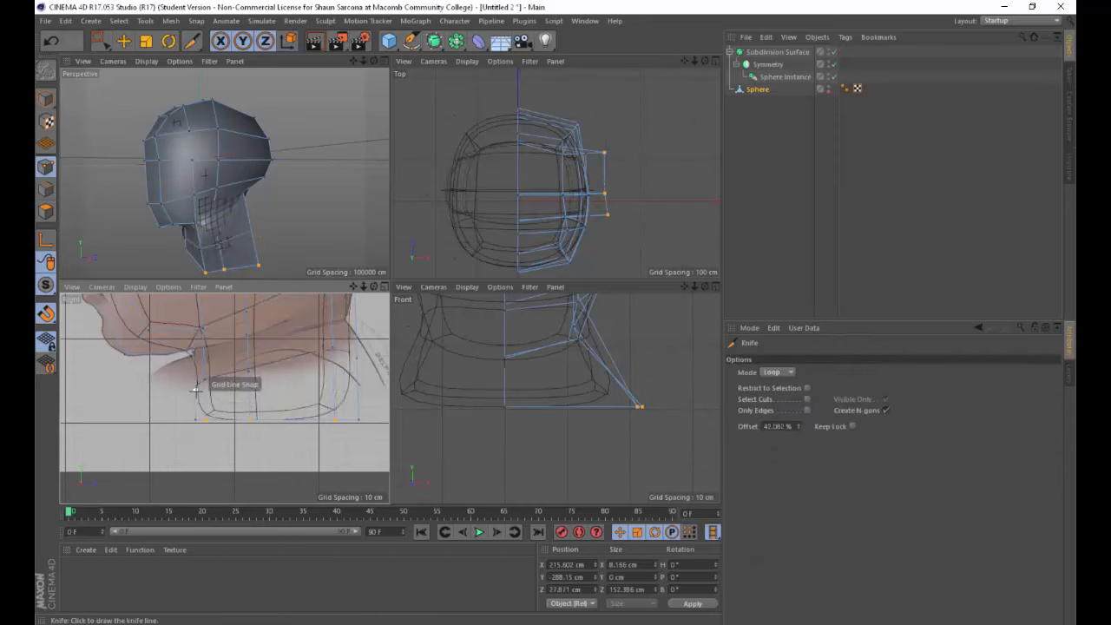
click(49, 340)
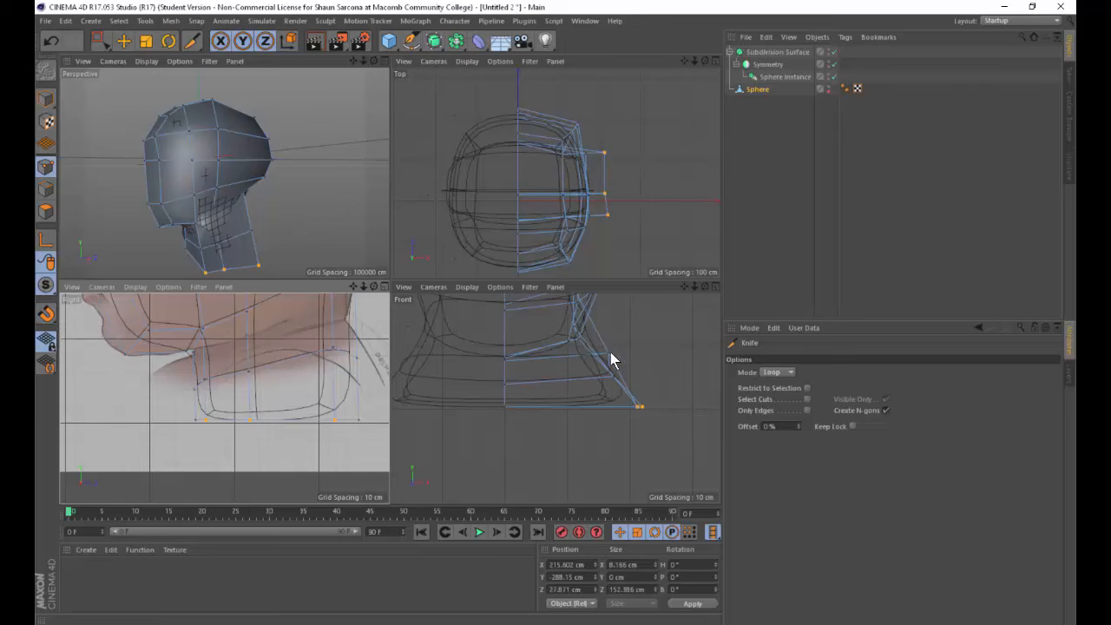
In the front view, move the new loop's outer points outward and the outer bottom neck points to about X 249 cm.
key(space)
drag(621, 346, 600, 431)
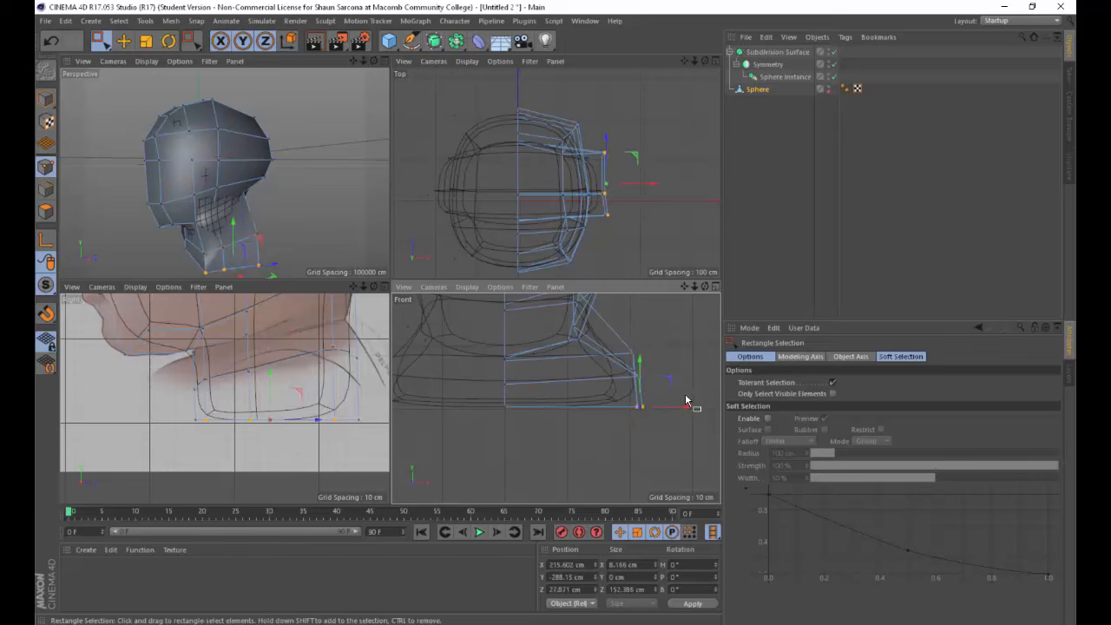
drag(691, 408, 709, 410)
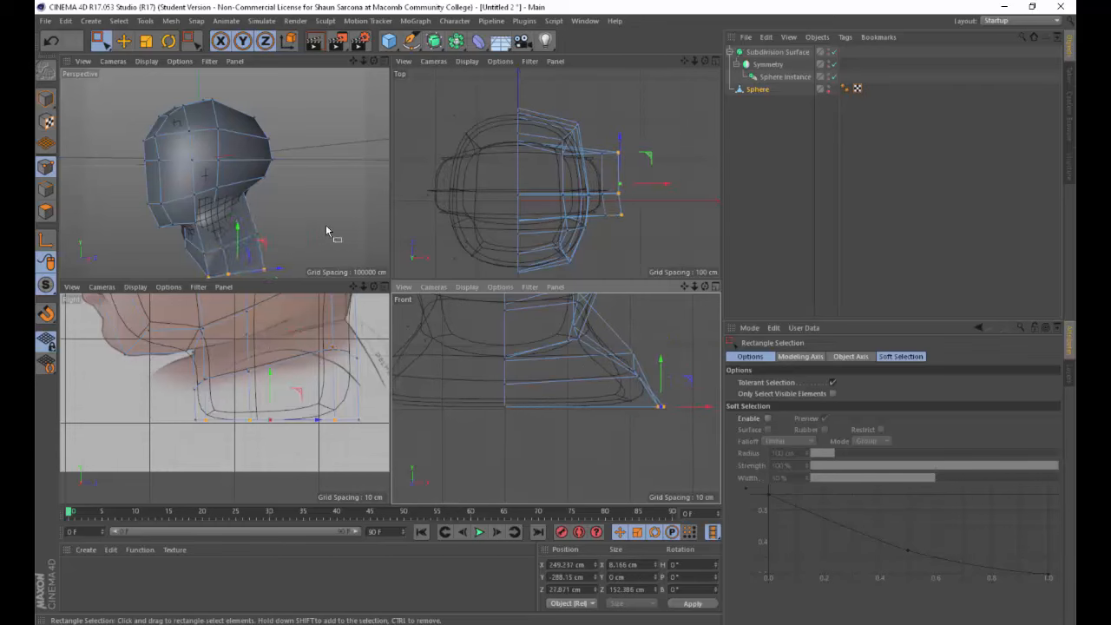
Enlarge the perspective view, turn to the side of the head and render it to check the flared neck.
alt+drag(326, 225, 166, 235)
alt+drag(246, 248, 441, 310)
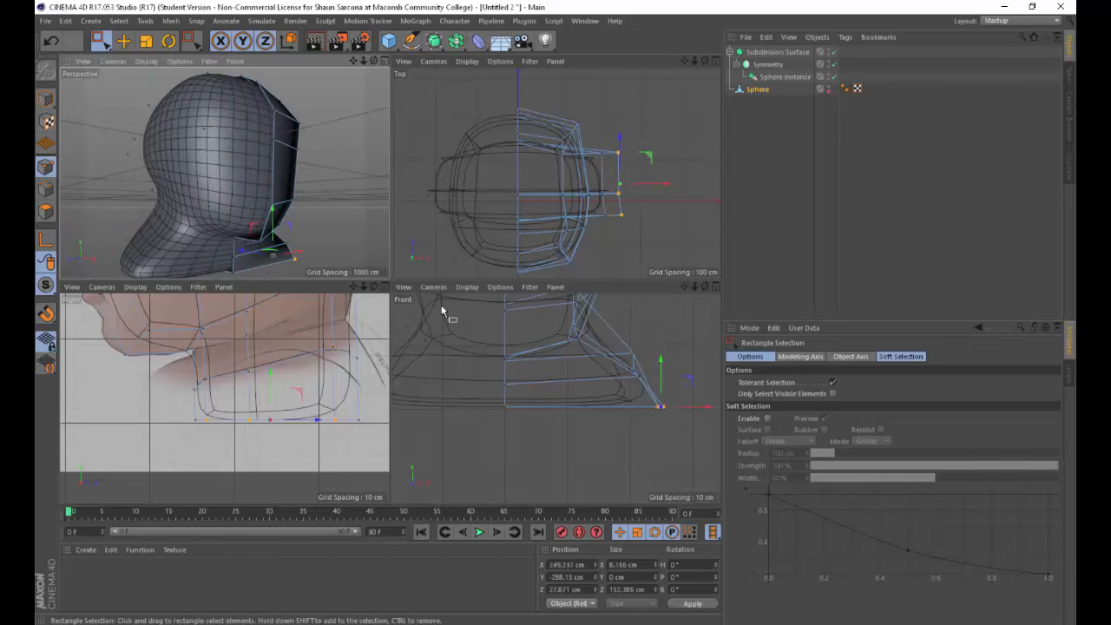
scroll(323, 341, down, 3)
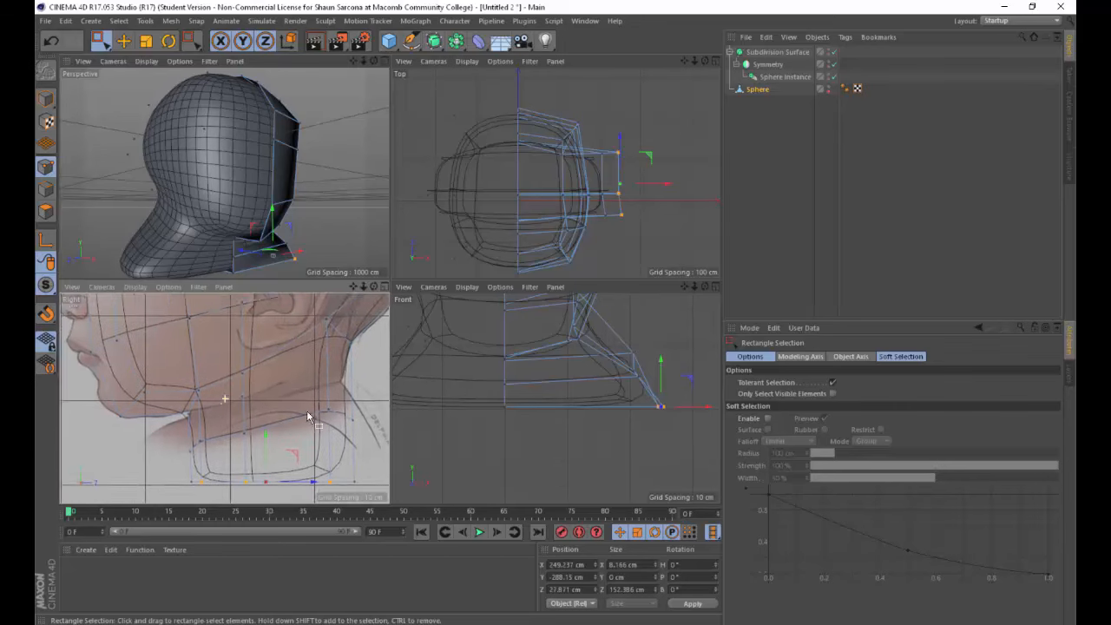
middle_click(246, 227)
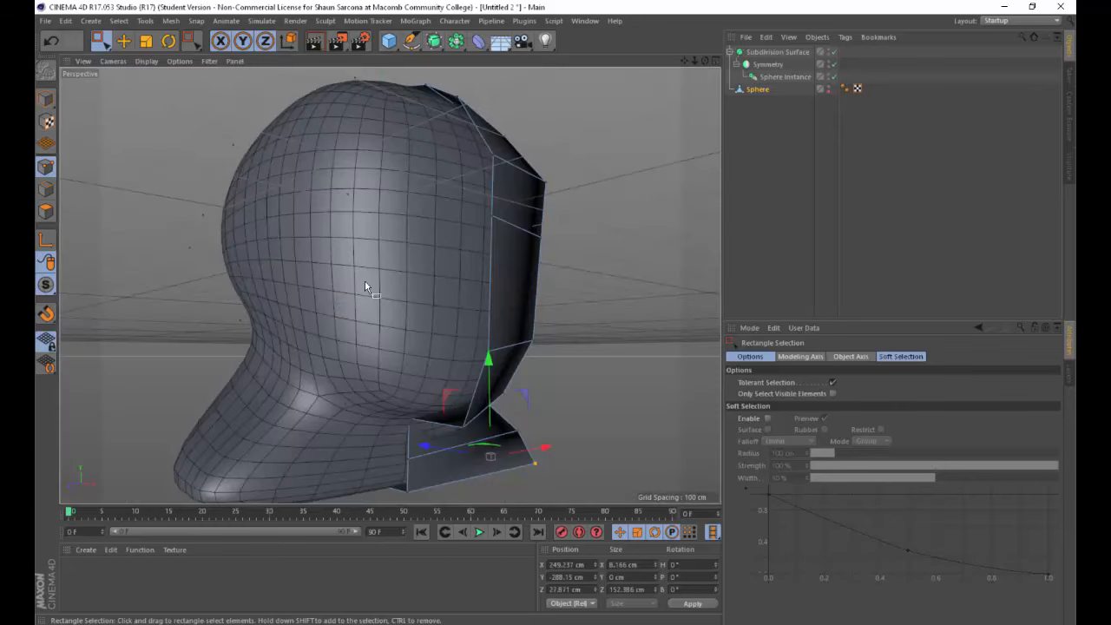
alt+drag(364, 279, 409, 346)
key(ctrl+r)
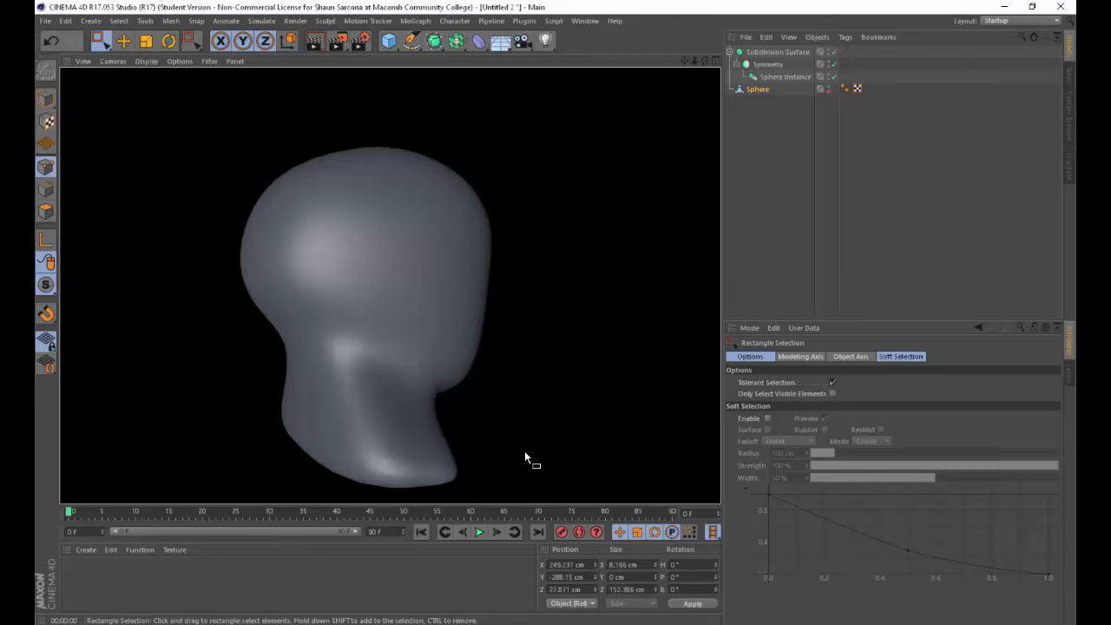
Cut an edge loop around the upper neck just below the jaw using the Knife in Loop mode.
middle_click(492, 352)
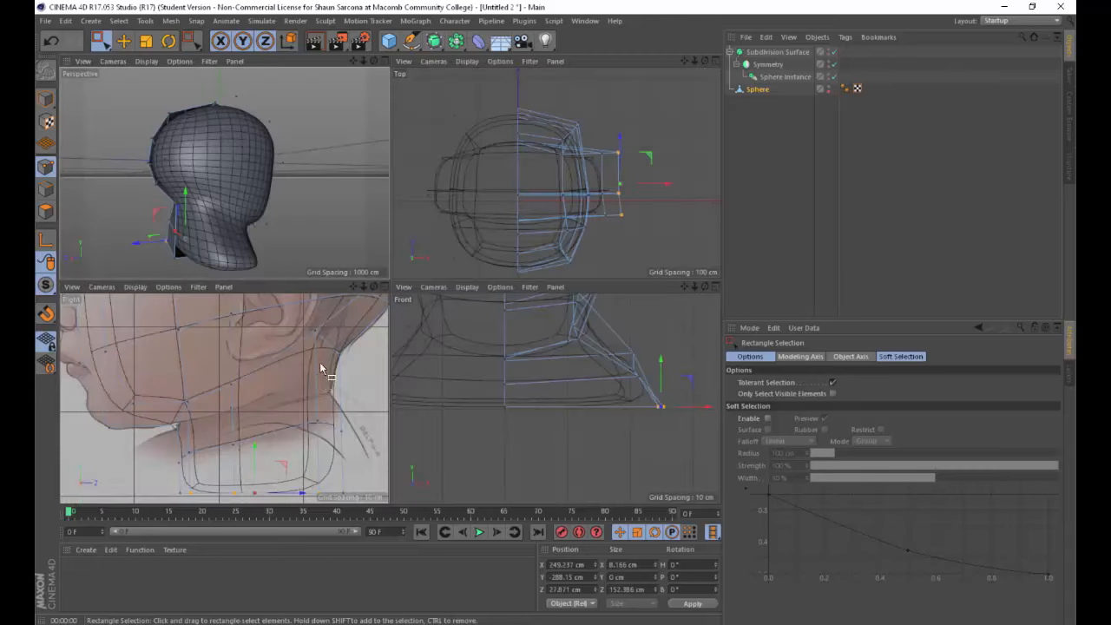
key(k)
key(l)
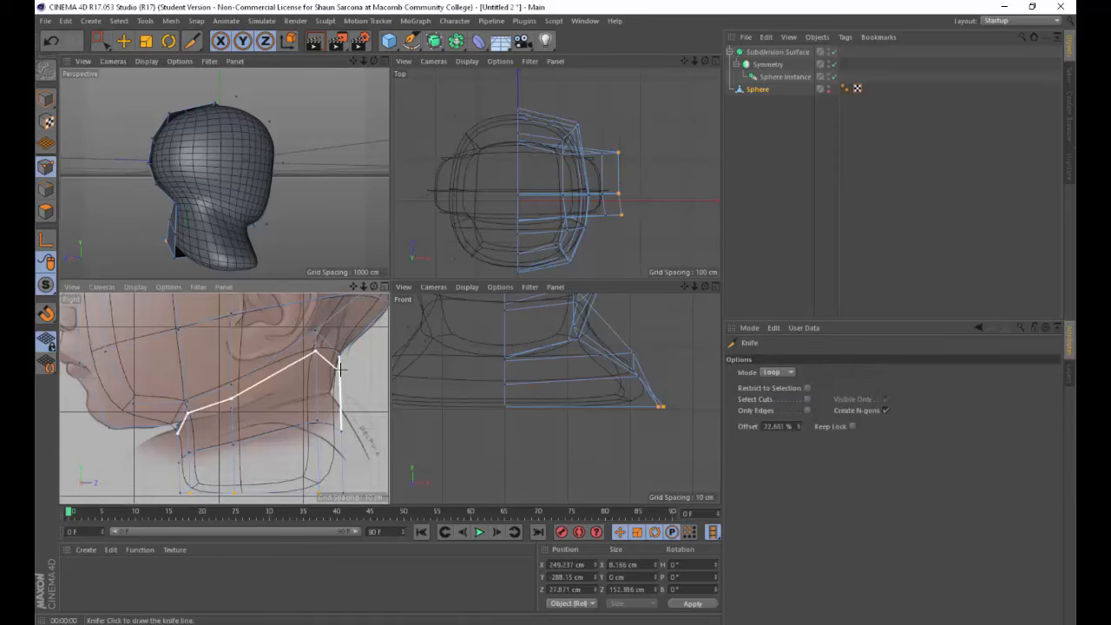
click(339, 369)
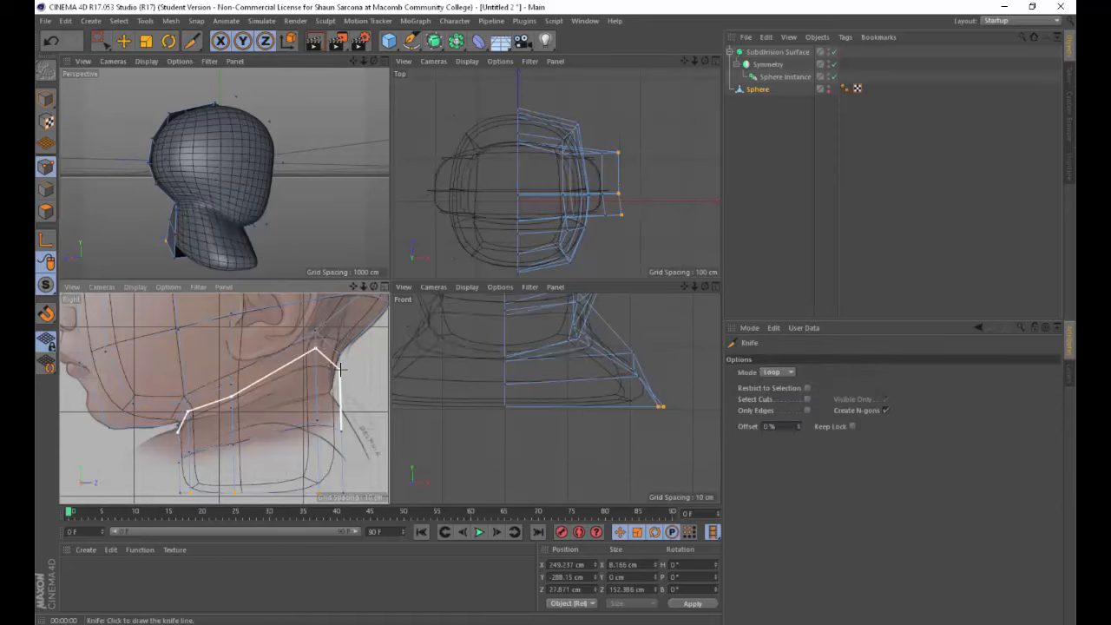
scroll(561, 397, down, 5)
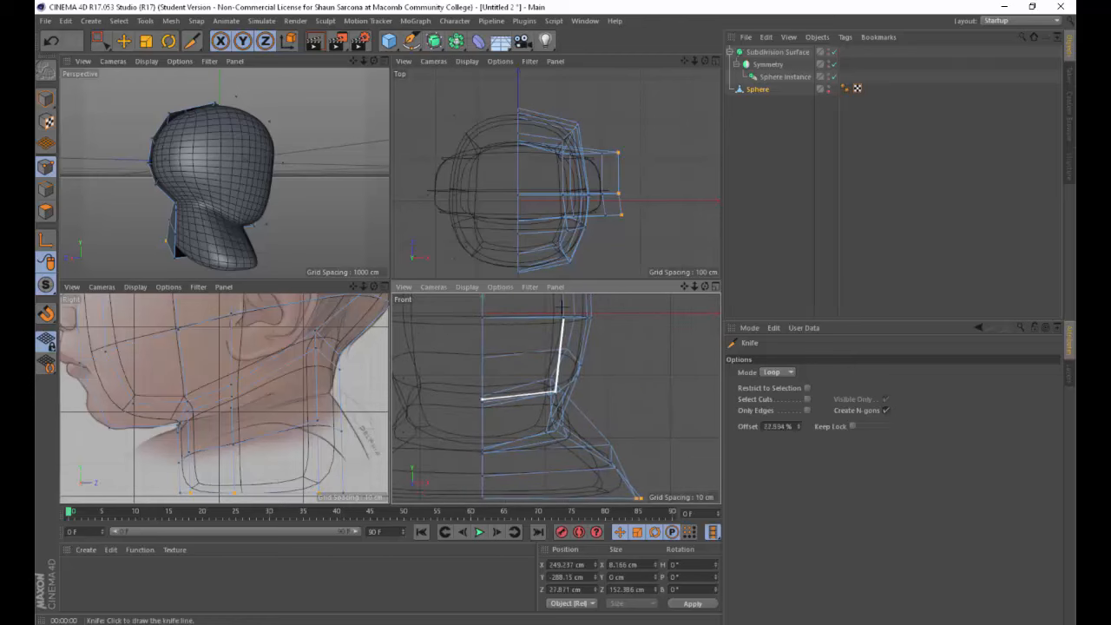
In the perspective view, select individual side points on the neck loops and pull them inward to narrow the neck below the jaw.
key(e)
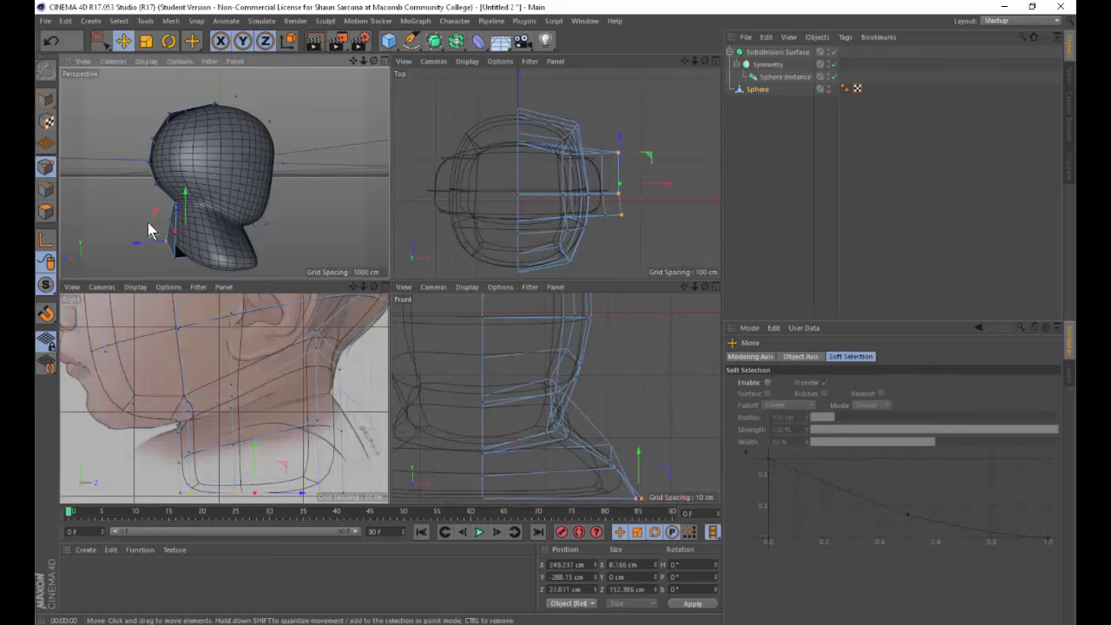
alt+drag(149, 229, 299, 224)
alt+right_drag(246, 214, 314, 221)
alt+drag(314, 221, 304, 185)
drag(274, 200, 229, 236)
key(ctrl+z)
key(space)
drag(251, 189, 202, 233)
click(301, 231)
click(257, 242)
click(263, 206)
click(173, 229)
click(242, 204)
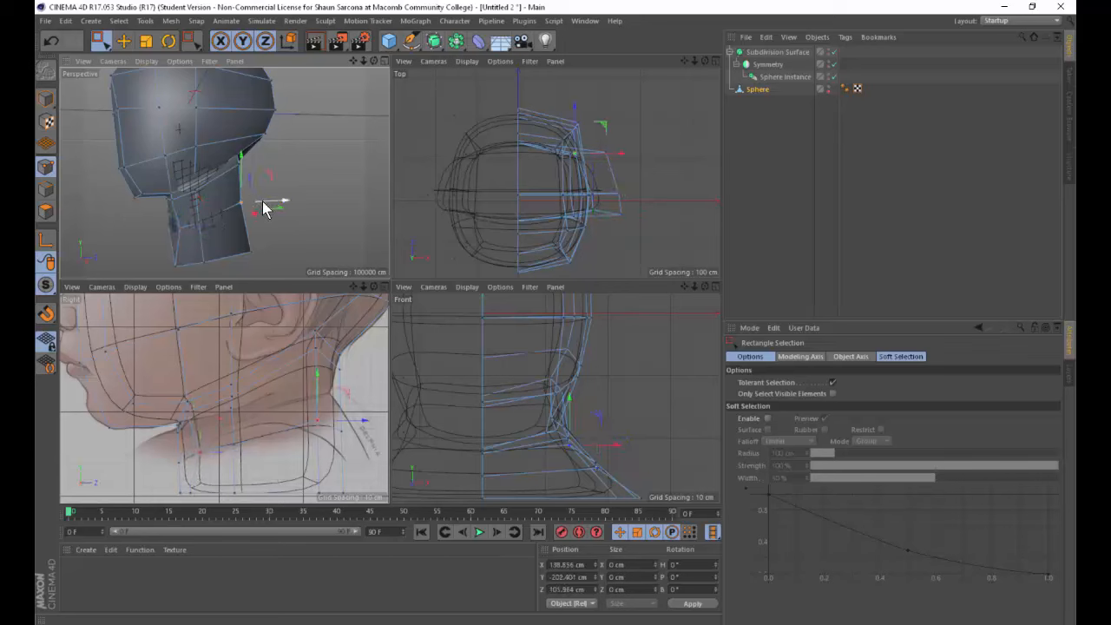
drag(263, 203, 251, 204)
Select the two front points of the upper neck loop under the chin and move them back to about Z -35 cm.
alt+right_drag(271, 235, 293, 228)
alt+drag(292, 228, 226, 161)
click(237, 182)
mouse_move(254, 193)
alt+mouse_down()
mouse_move(300, 210)
mouse_move(229, 197)
mouse_move(250, 201)
alt+mouse_up()
drag(185, 223, 216, 188)
Render the whole head in the perspective view and inspect the narrowed neck and the area under the jaw.
scroll(286, 201, down, 8)
key(ctrl+r)
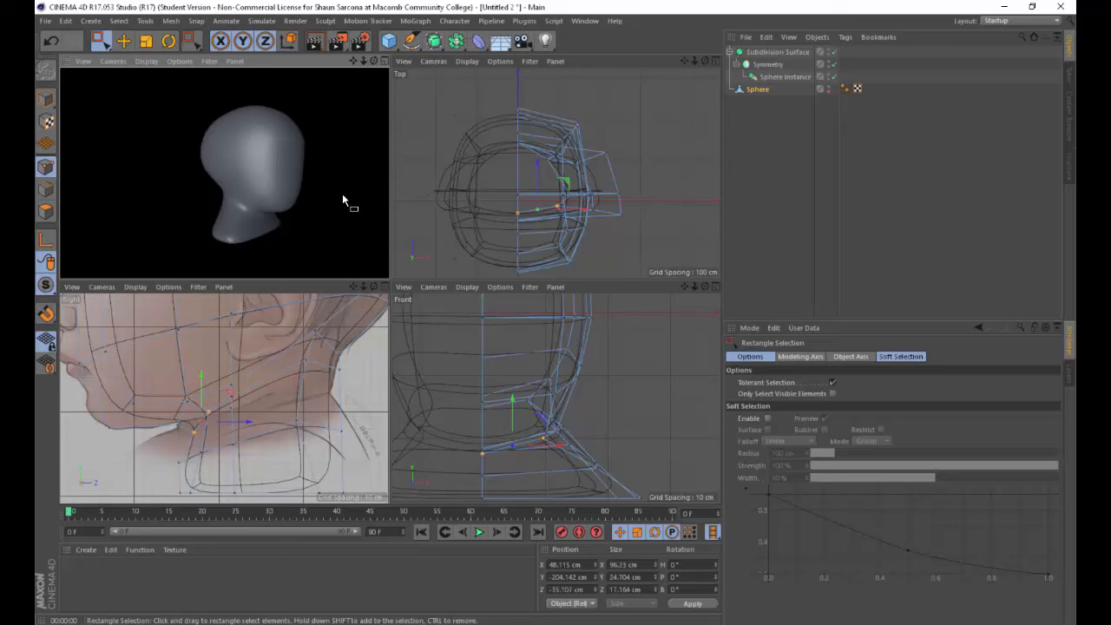
mouse_move(301, 194)
alt+mouse_down()
mouse_move(299, 165)
mouse_move(286, 170)
alt+mouse_up()
mouse_move(305, 217)
alt+mouse_down()
mouse_move(260, 199)
mouse_move(310, 200)
alt+mouse_up()
scroll(250, 187, up, 5)
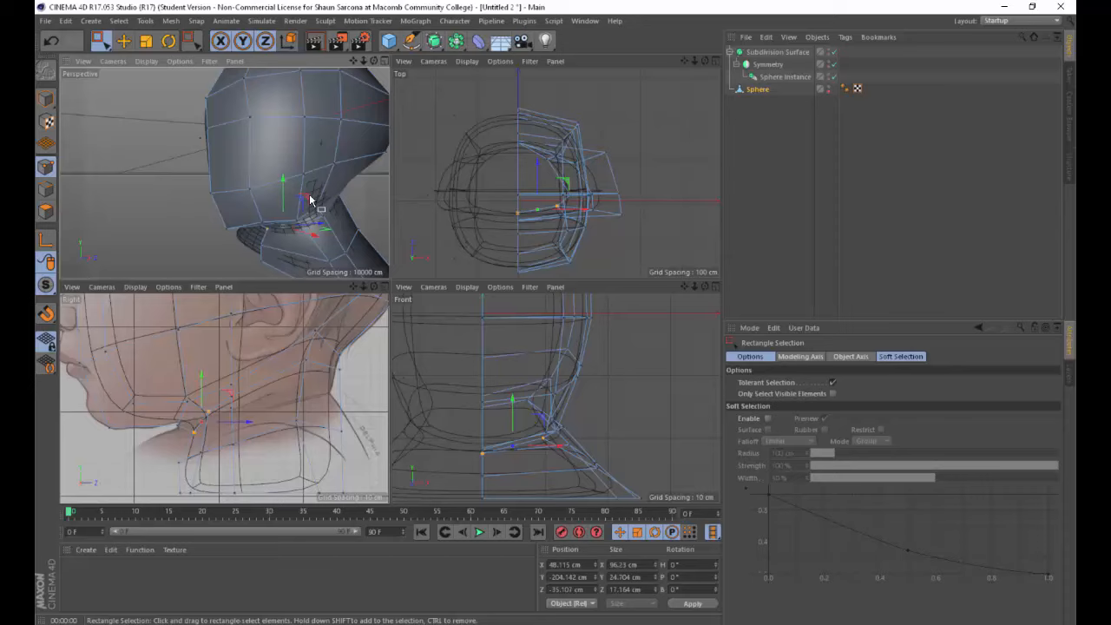
Switch to Chrome, search Google Images for "face muscles" and open the labelled front-view muscle diagram at full size.
key(alt+Tab)
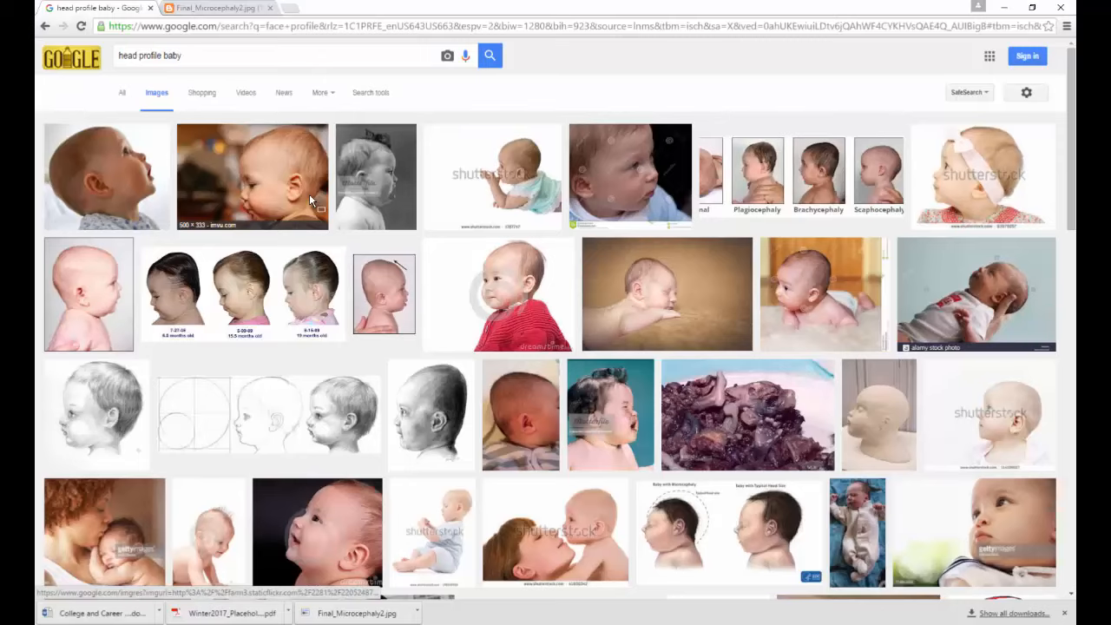
click(220, 8)
click(290, 8)
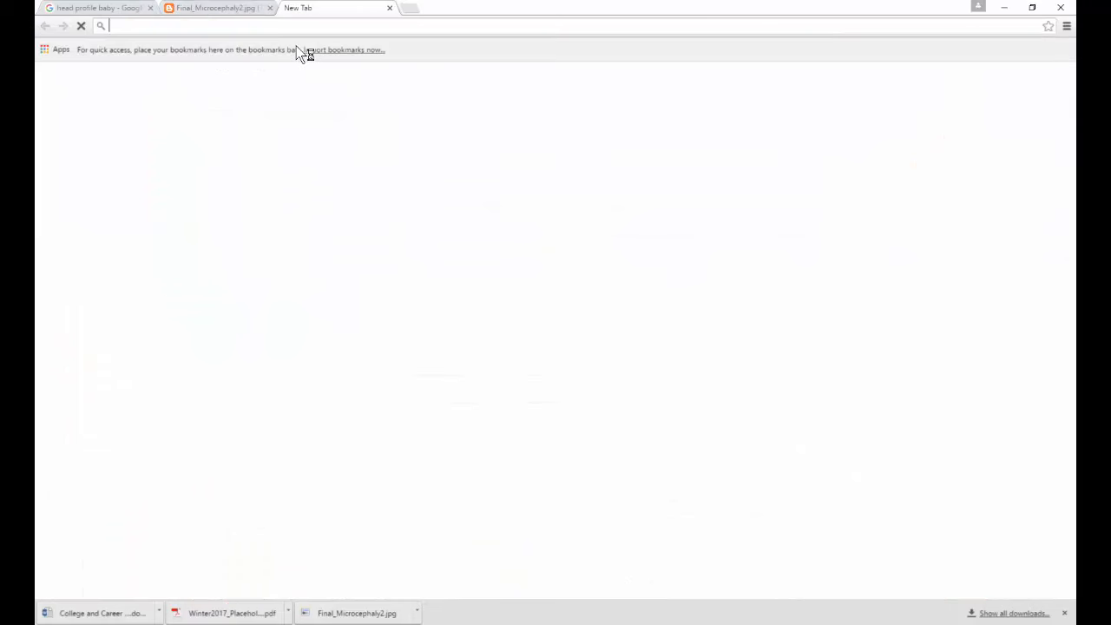
text(face mu)
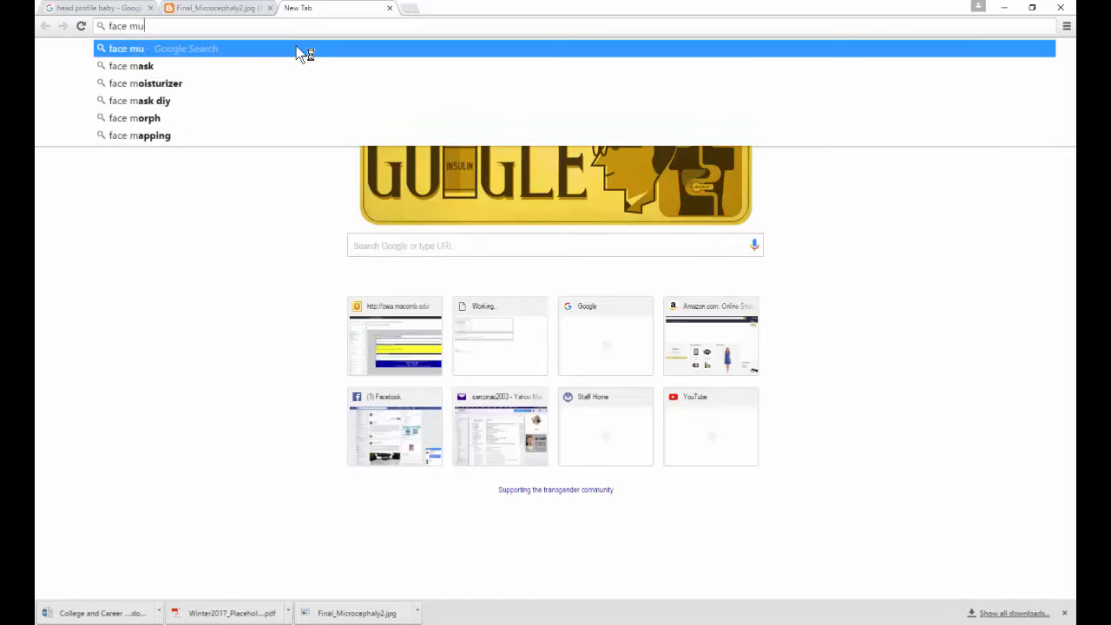
text(scles)
key(Return)
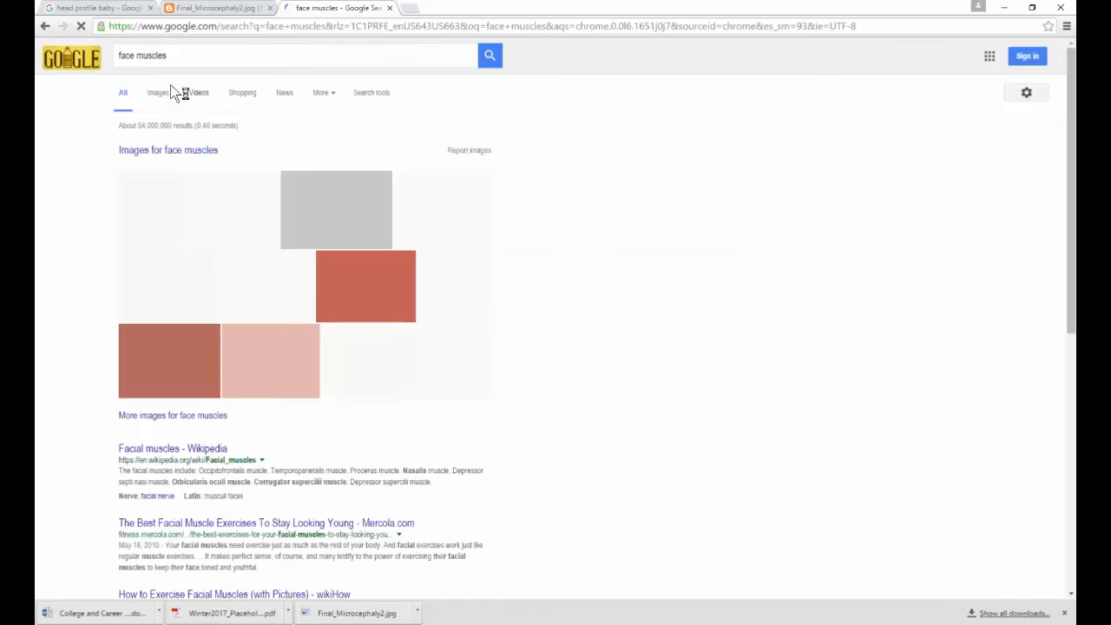
click(158, 93)
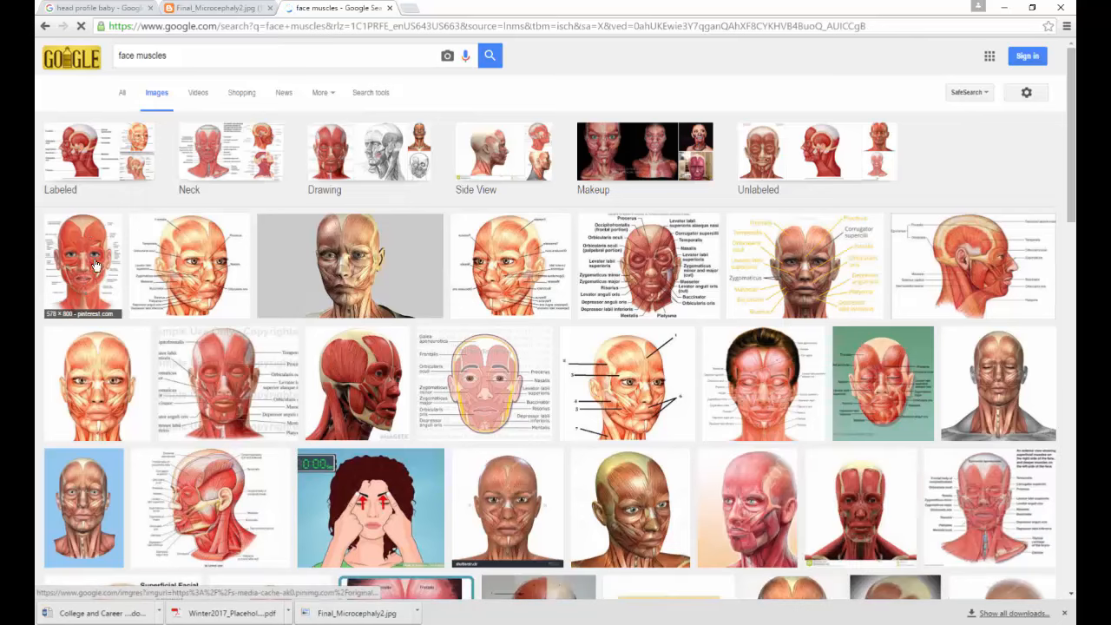
click(97, 266)
click(791, 306)
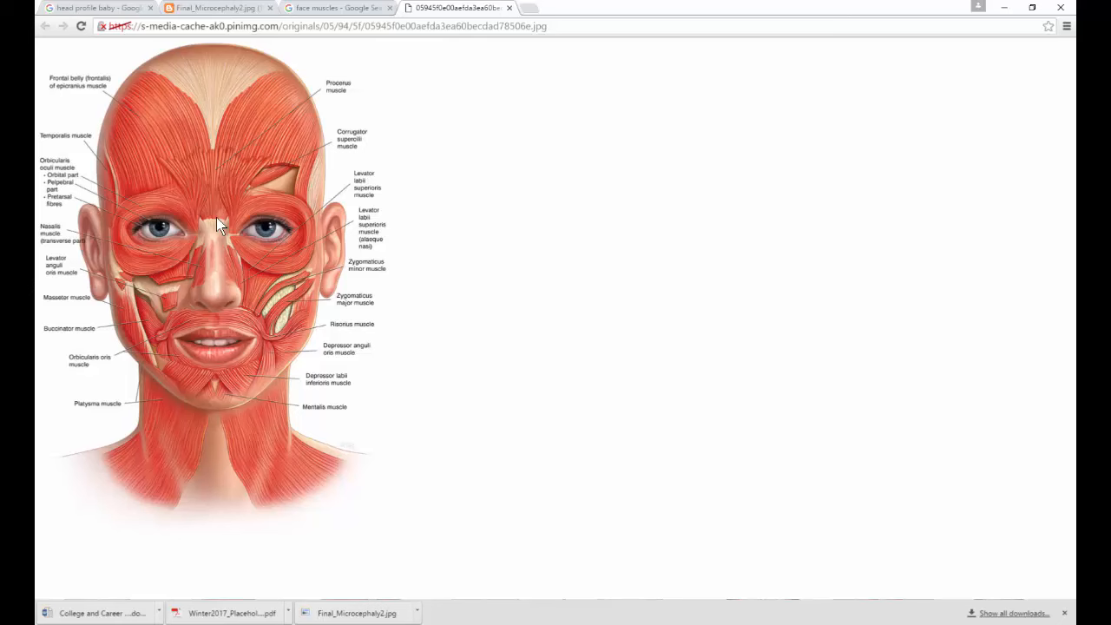
Search Google for "zbrush ryan kingslien" in a new browser tab.
key(ctrl+t)
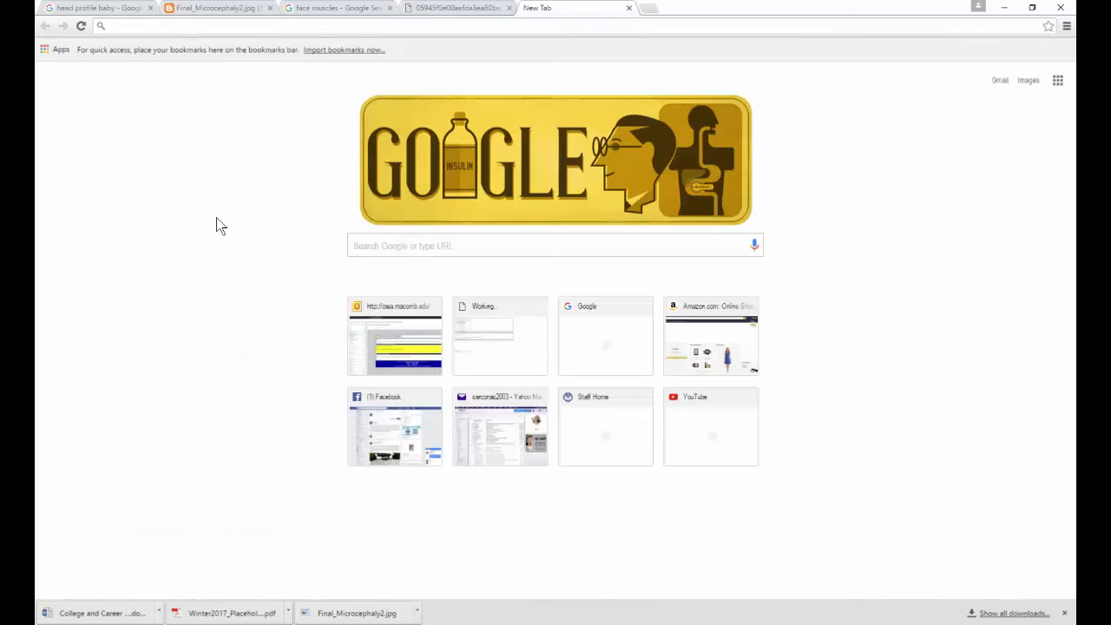
text(zbrush )
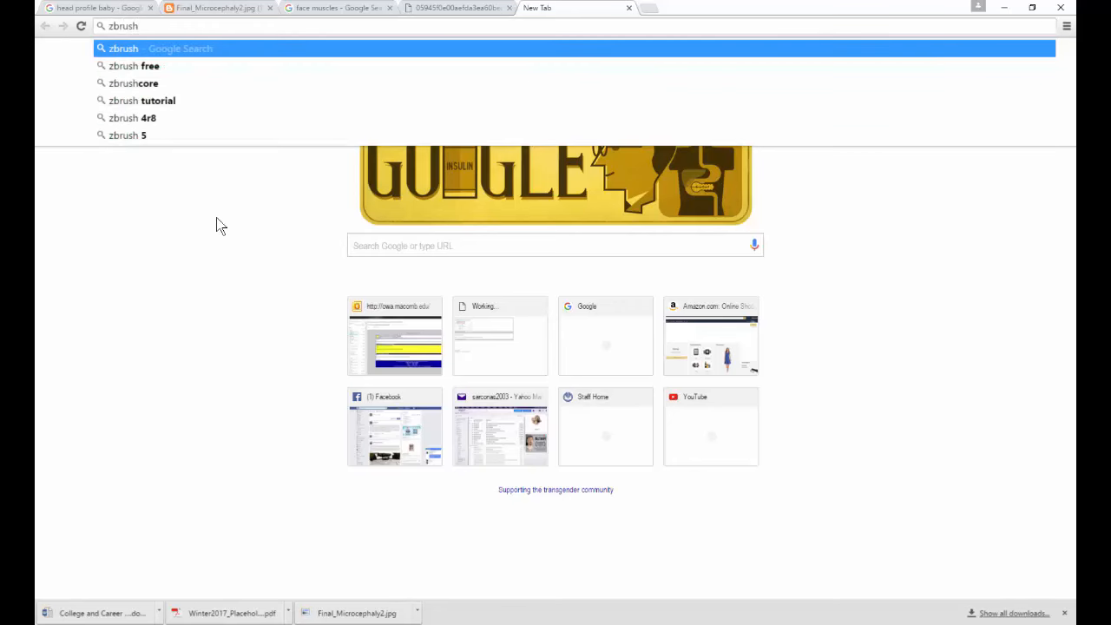
text(king)
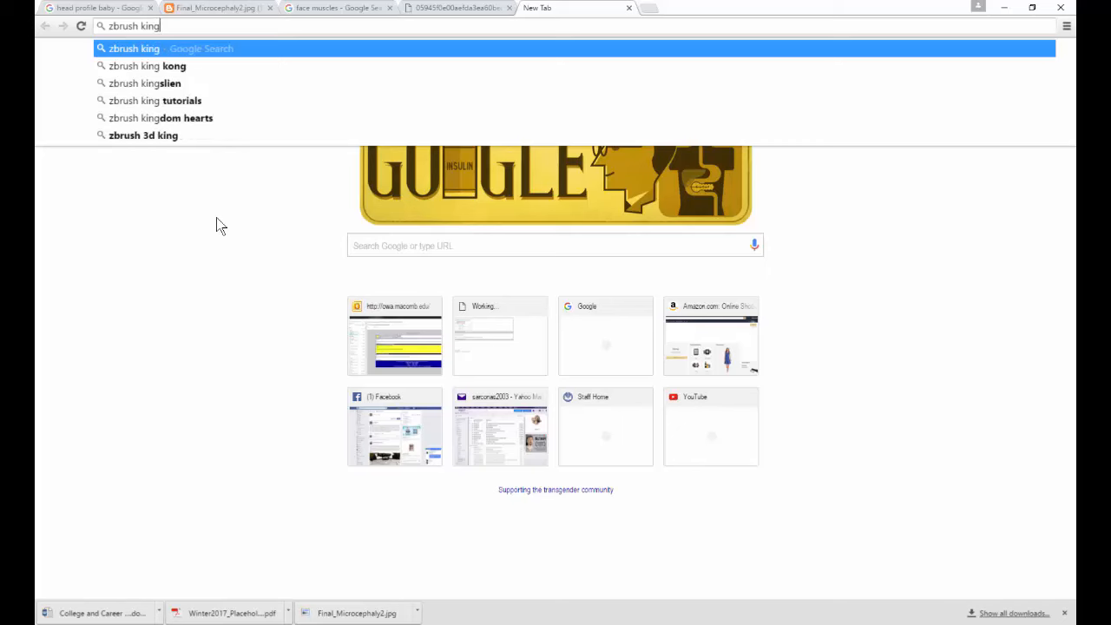
key(BackSpace)
key(BackSpace)
key(BackSpace)
key(BackSpace)
text(ryan)
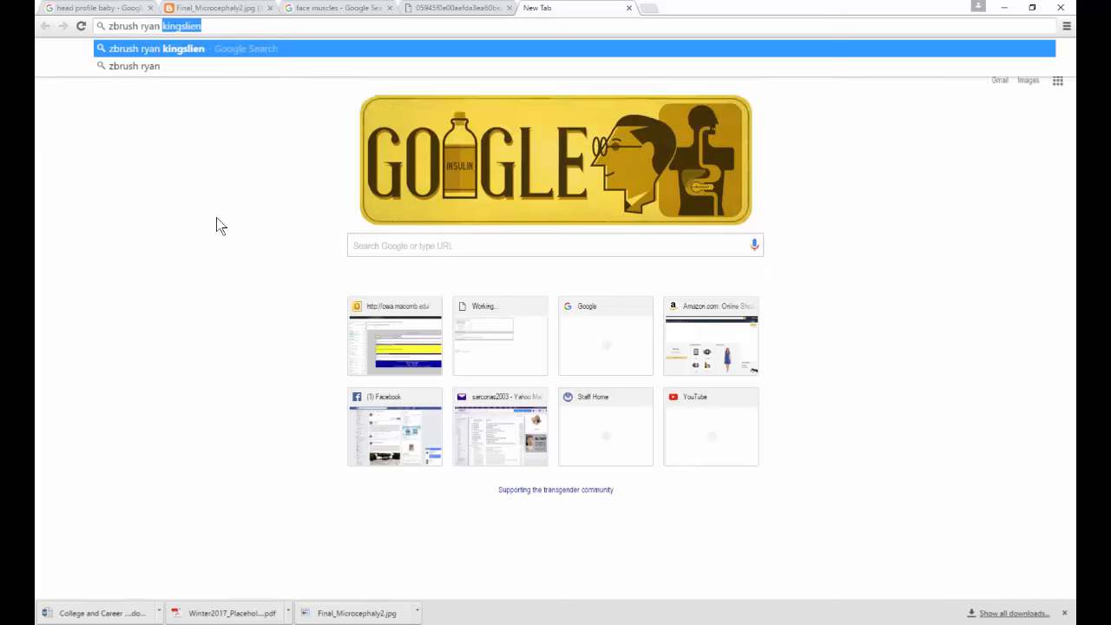
key(Return)
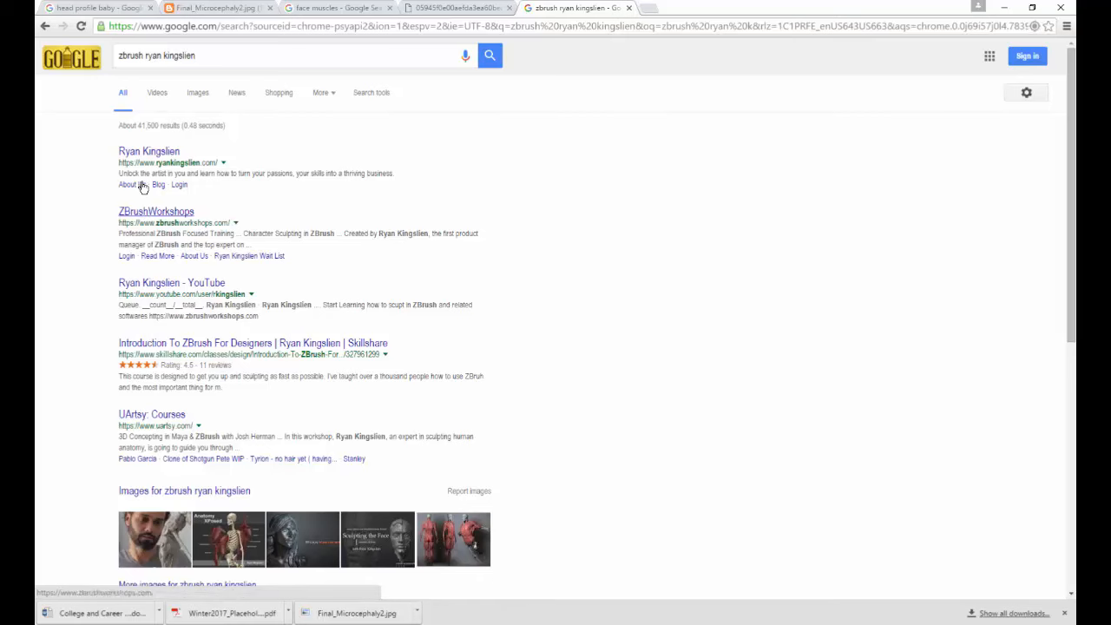
Open the Ryan Kingslien website from the search results and look through its latest courses.
click(152, 151)
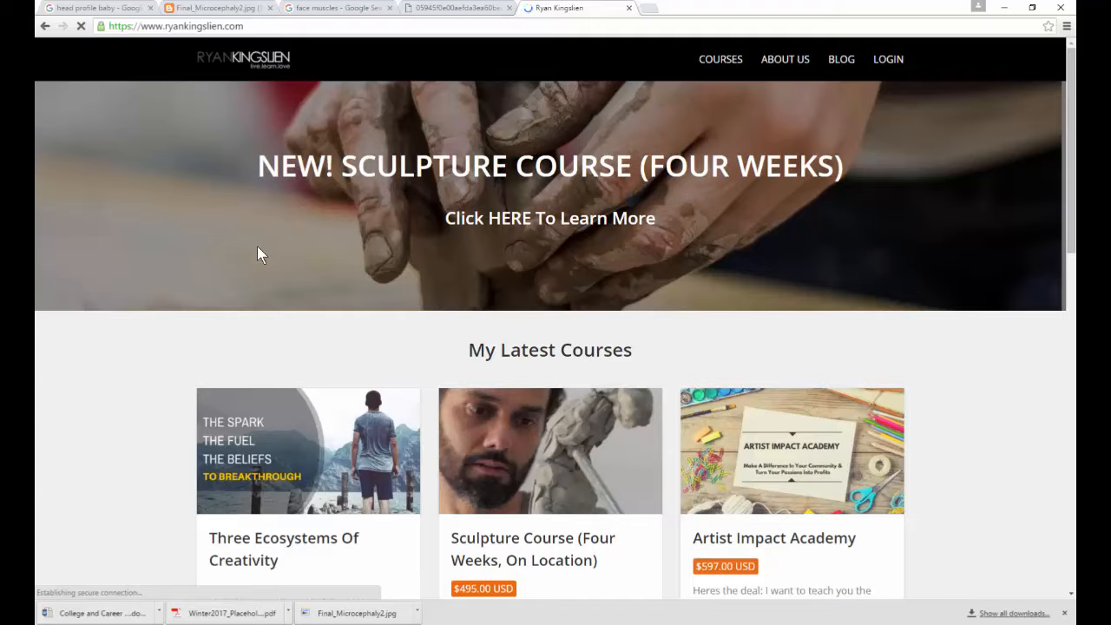
scroll(257, 250, down, 2)
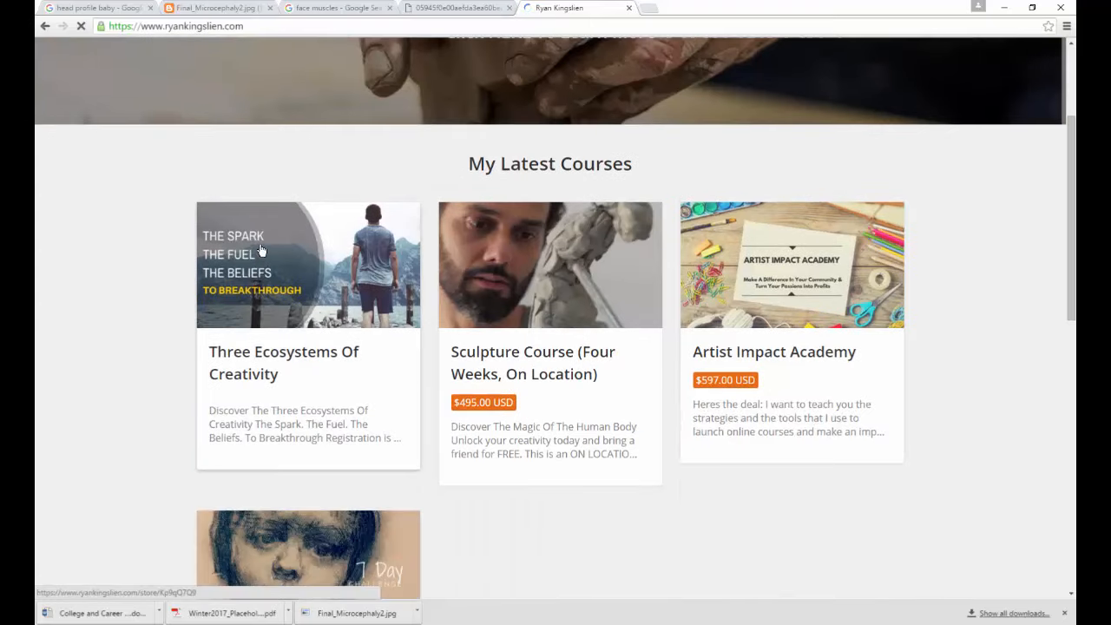
scroll(260, 250, down, 1)
scroll(260, 243, up, 2)
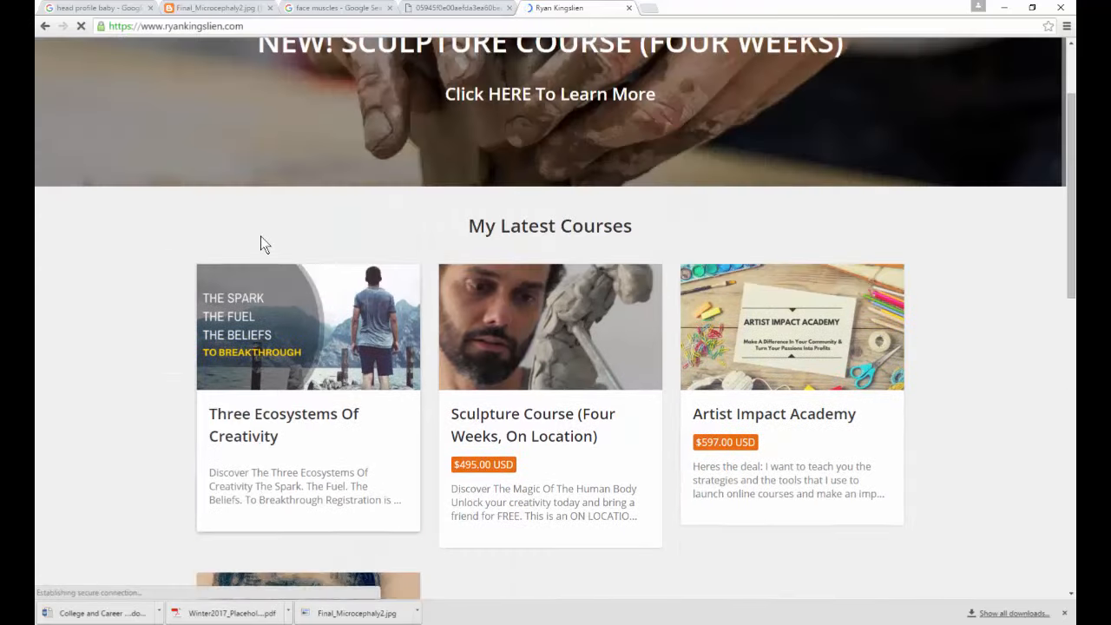
scroll(261, 236, up, 2)
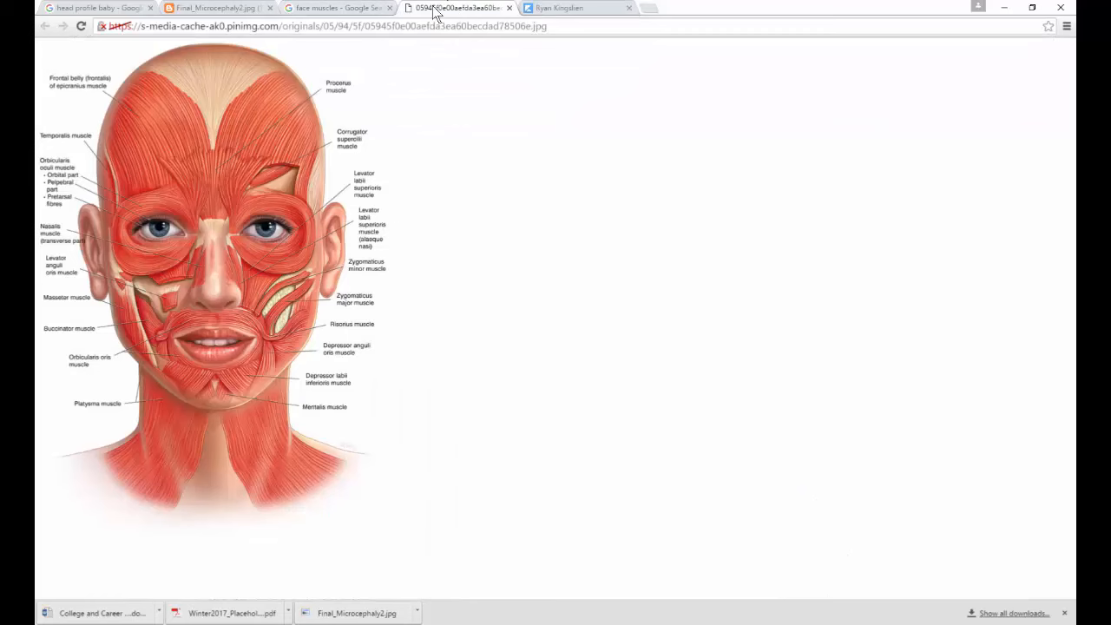
Return to the facial muscle diagram and compare its eye and mouth muscle rings with the head mesh in Cinema 4D.
click(451, 9)
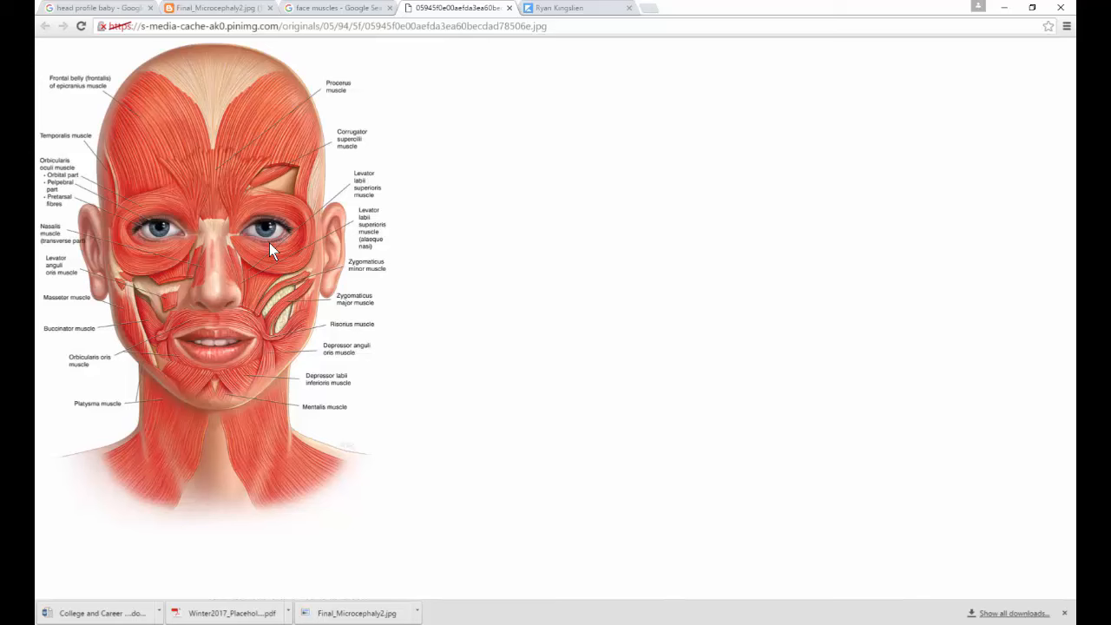
key(alt+Tab)
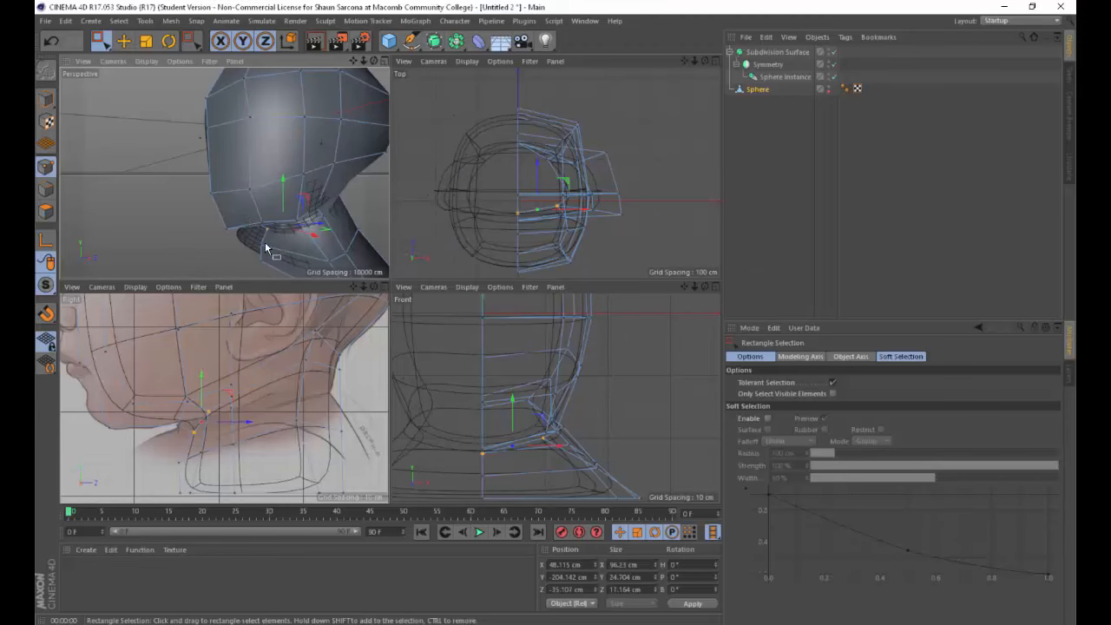
alt+drag(244, 221, 346, 233)
alt+middle_drag(315, 139, 322, 180)
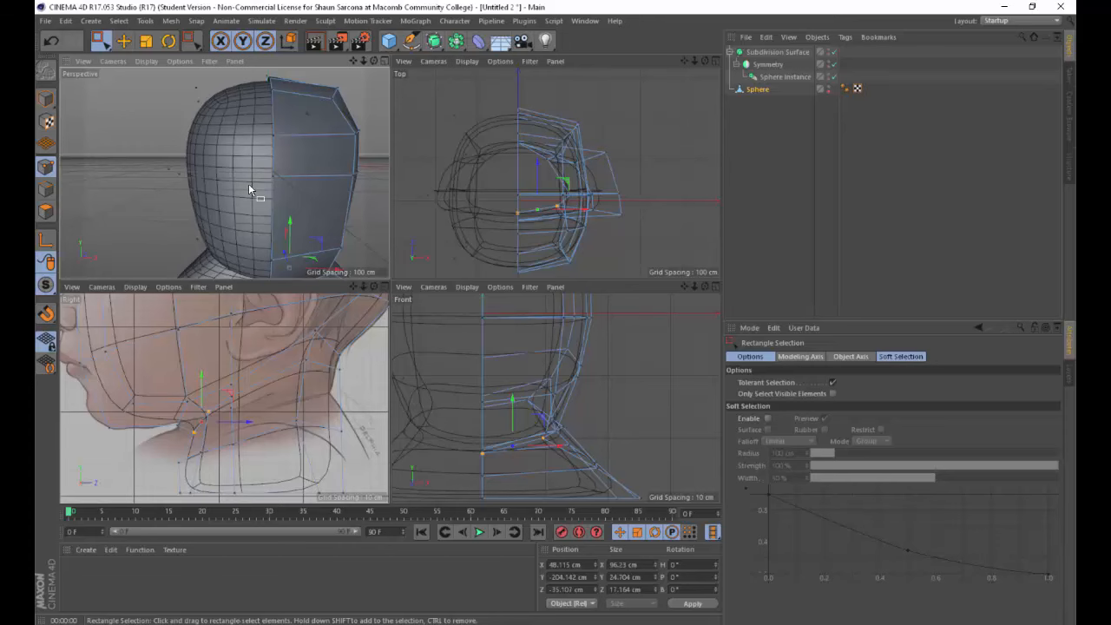
key(alt+Tab)
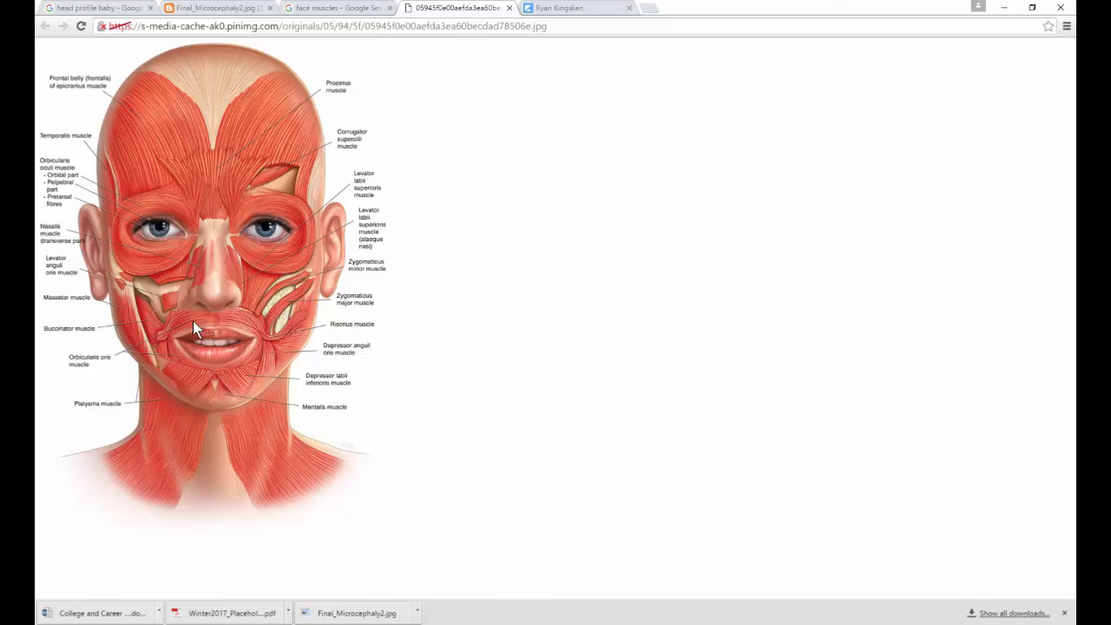
Switch back to Cinema 4D and examine the eye and brow area of the mesh in an enlarged side view.
key(alt+Tab)
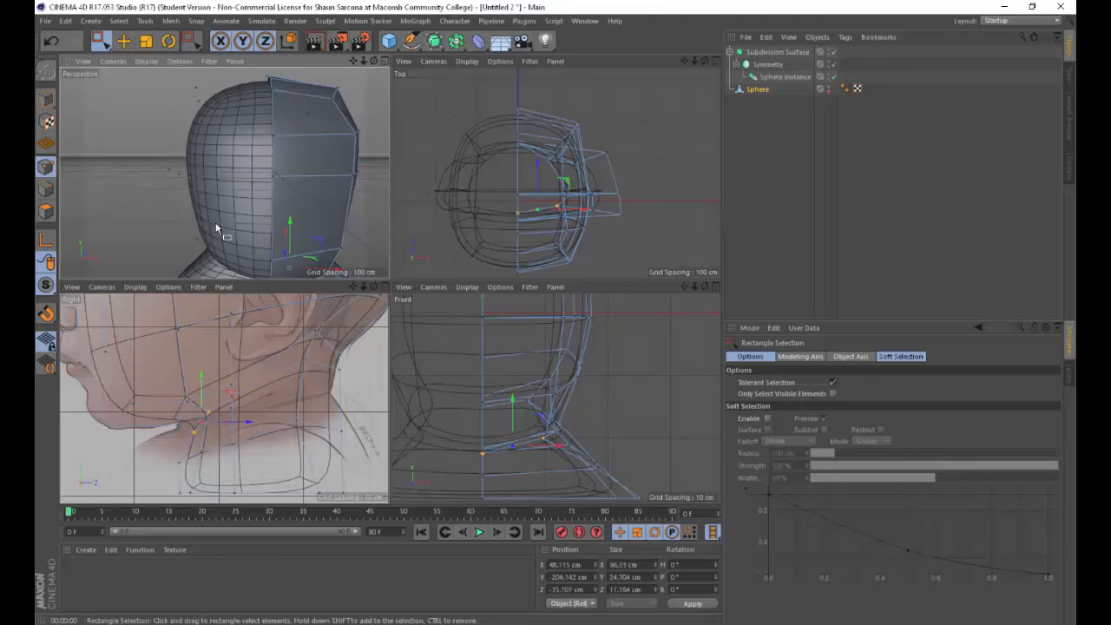
alt+drag(340, 157, 279, 228)
alt+middle_drag(190, 335, 276, 417)
scroll(272, 405, up, 4)
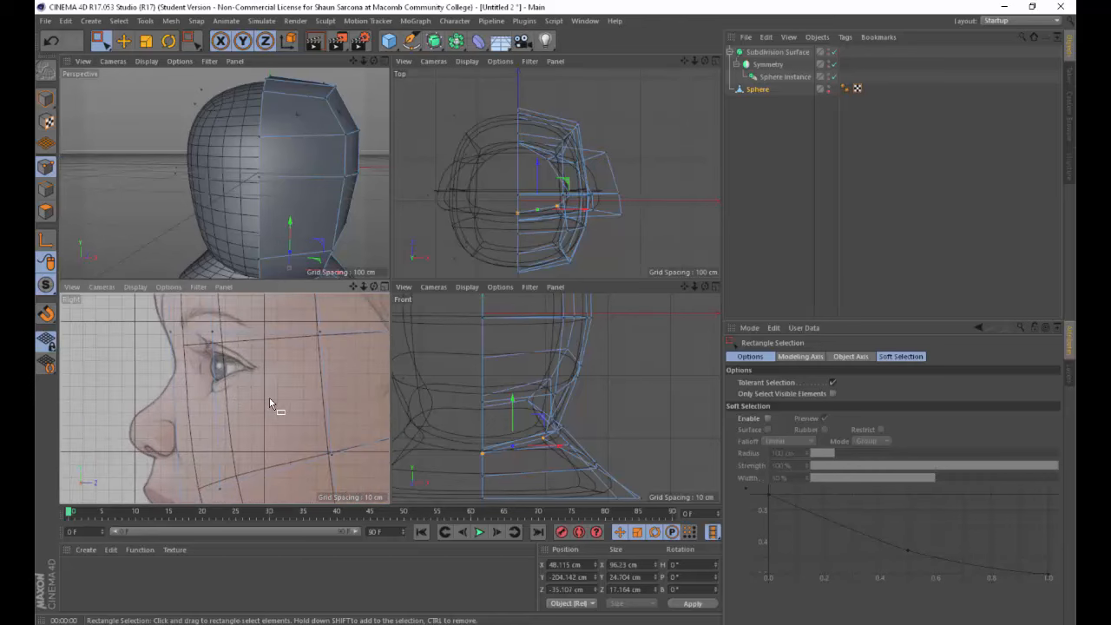
key(k)
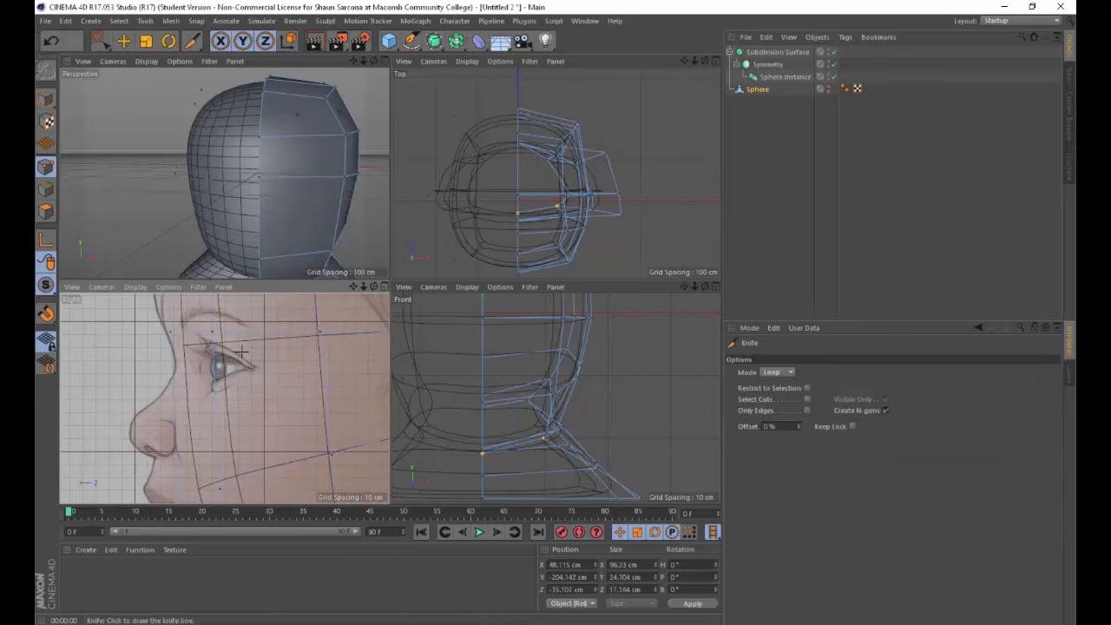
alt+middle_drag(212, 357, 196, 407)
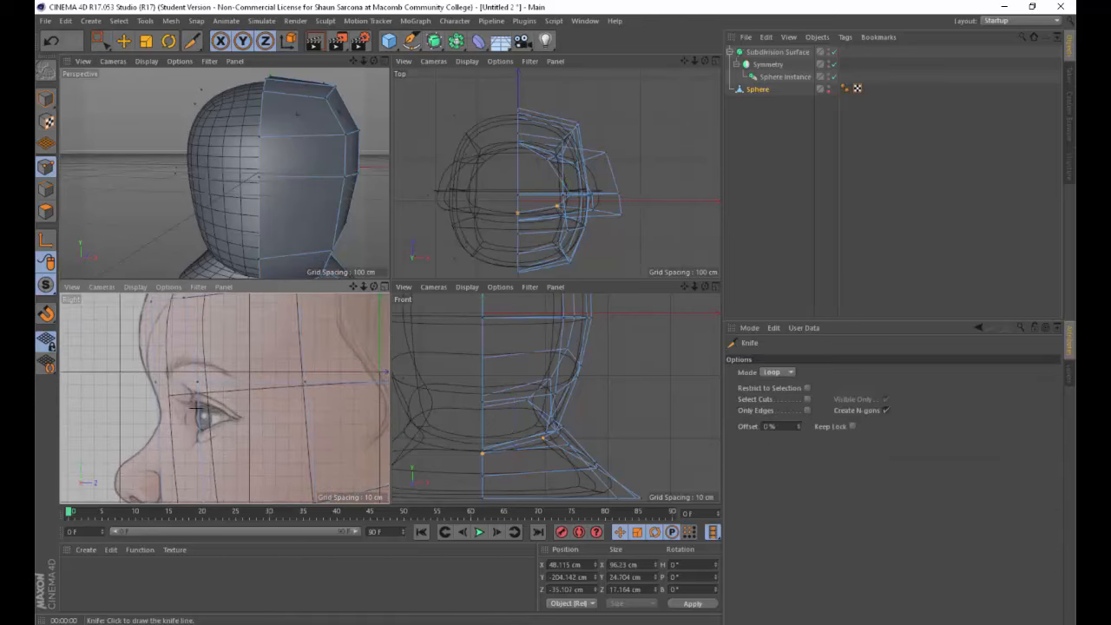
middle_click(257, 368)
scroll(448, 340, down, 3)
alt+middle_drag(448, 340, 398, 388)
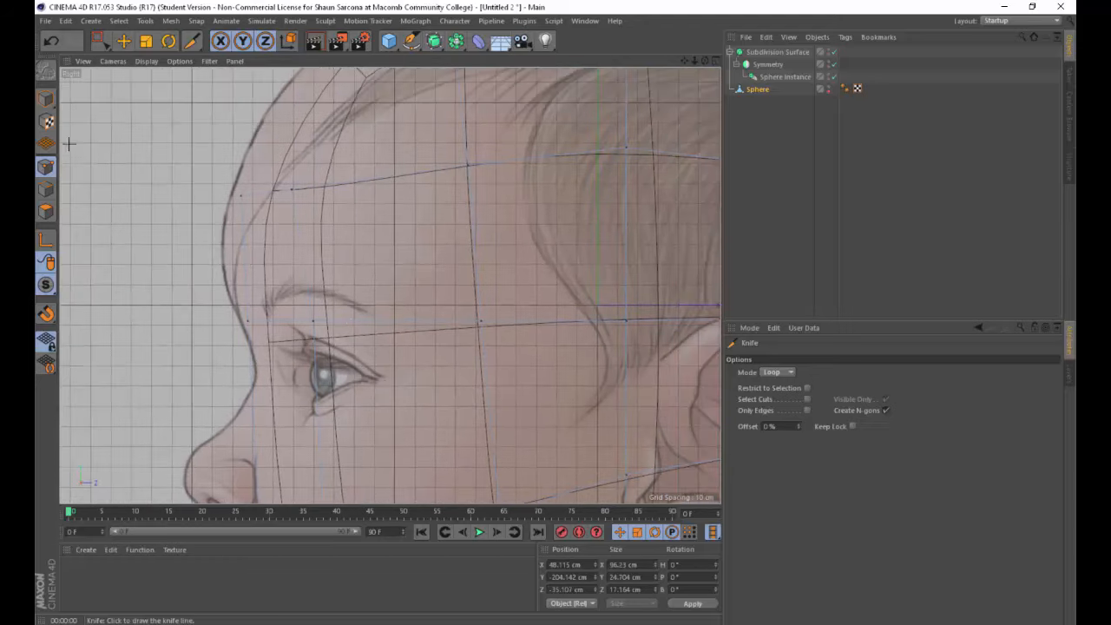
Raise the points on the eyebrow edge row to about Y 16 cm and fit the centre point to the brow profile.
key(0)
drag(220, 293, 253, 364)
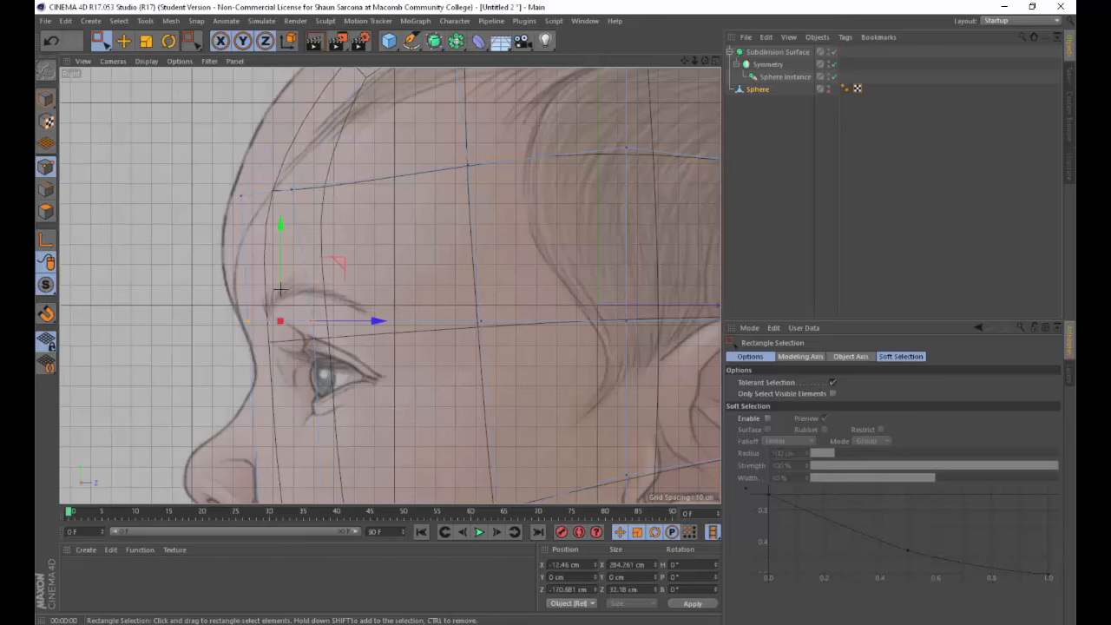
click(218, 301)
drag(218, 296, 332, 342)
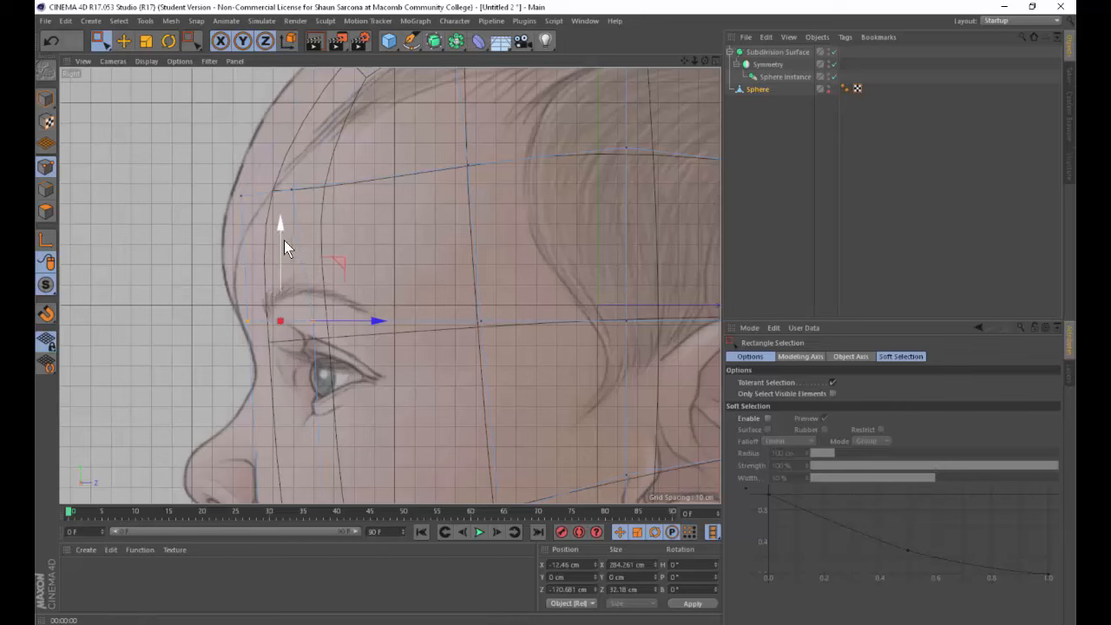
drag(282, 240, 283, 227)
drag(377, 310, 291, 330)
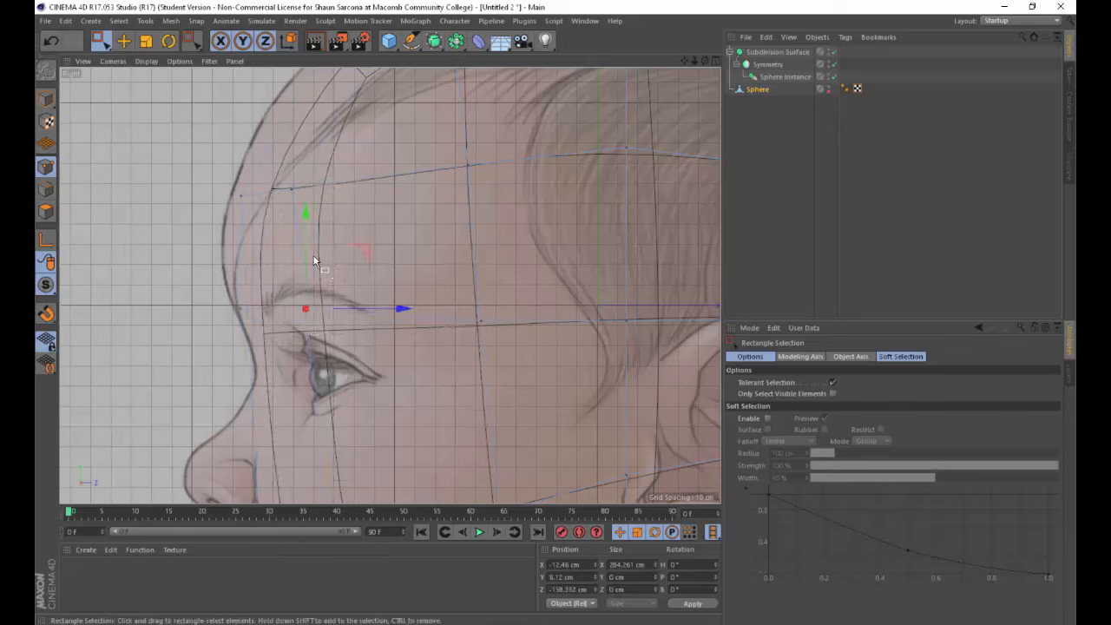
mouse_move(306, 247)
mouse_down()
mouse_move(305, 229)
mouse_move(305, 249)
mouse_up()
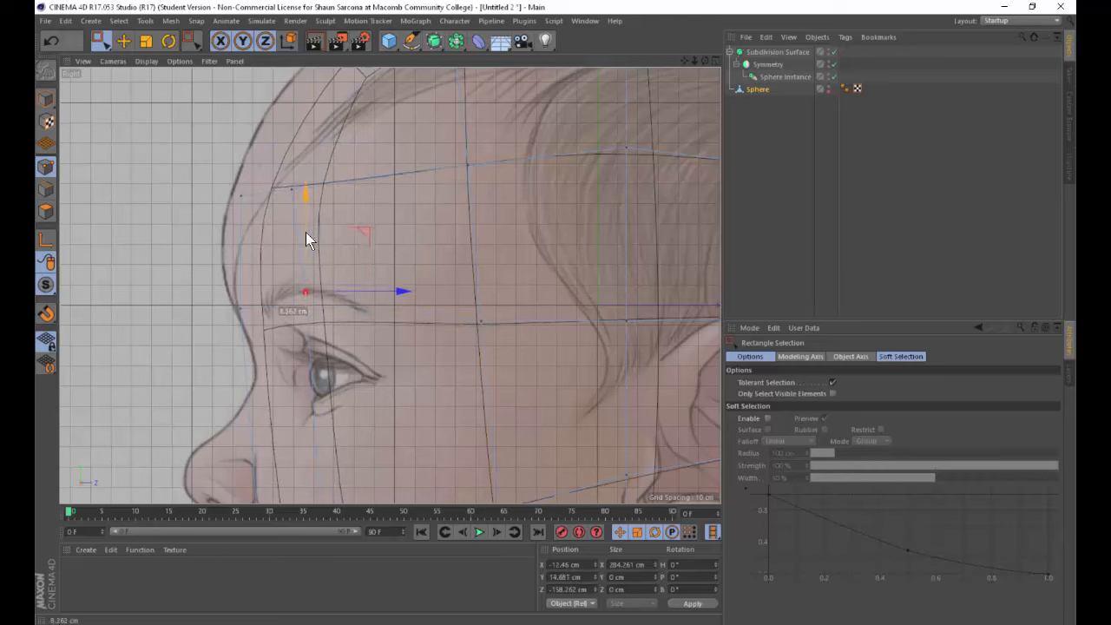
drag(224, 283, 252, 316)
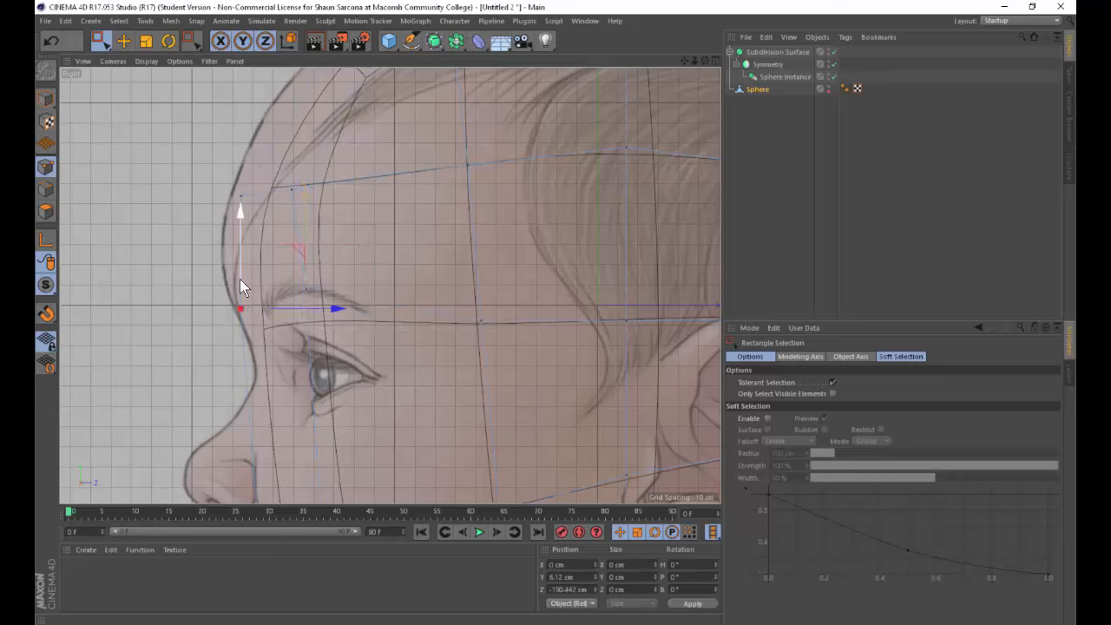
drag(242, 260, 242, 270)
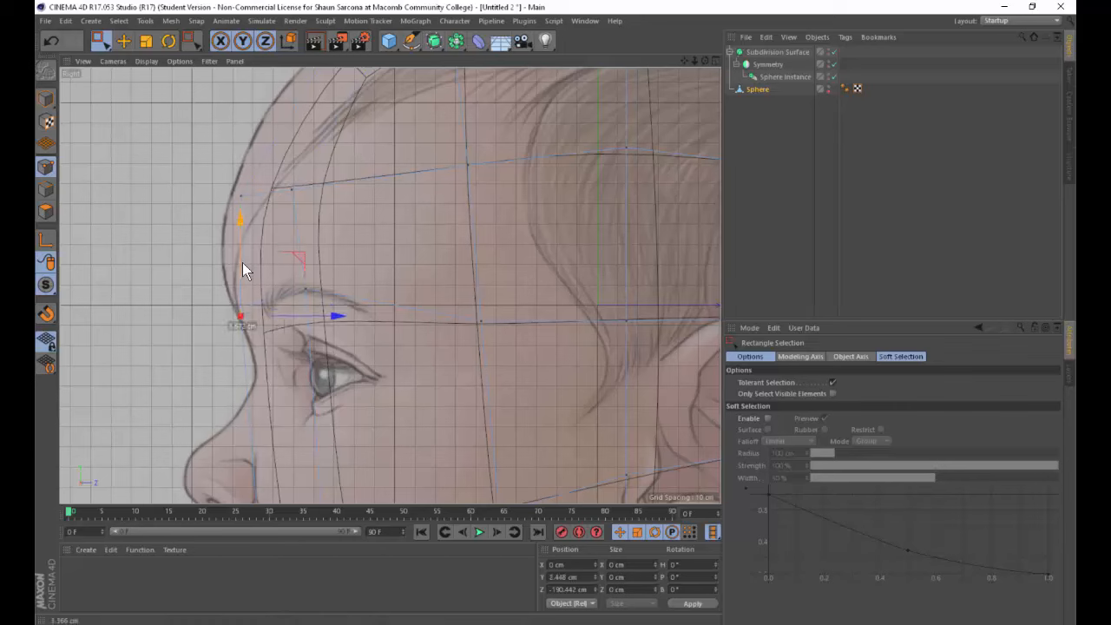
Raise the temple point and the points above the ear, placing the latter at about Y 3 cm, to level the brow edge row.
drag(464, 293, 524, 344)
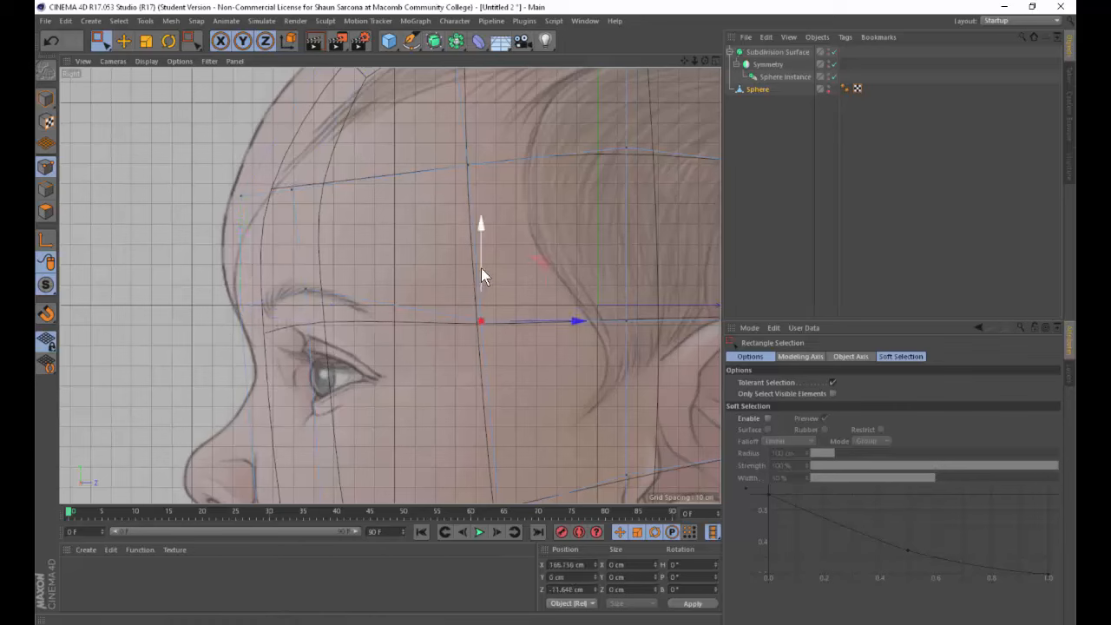
drag(480, 265, 481, 254)
drag(610, 302, 633, 339)
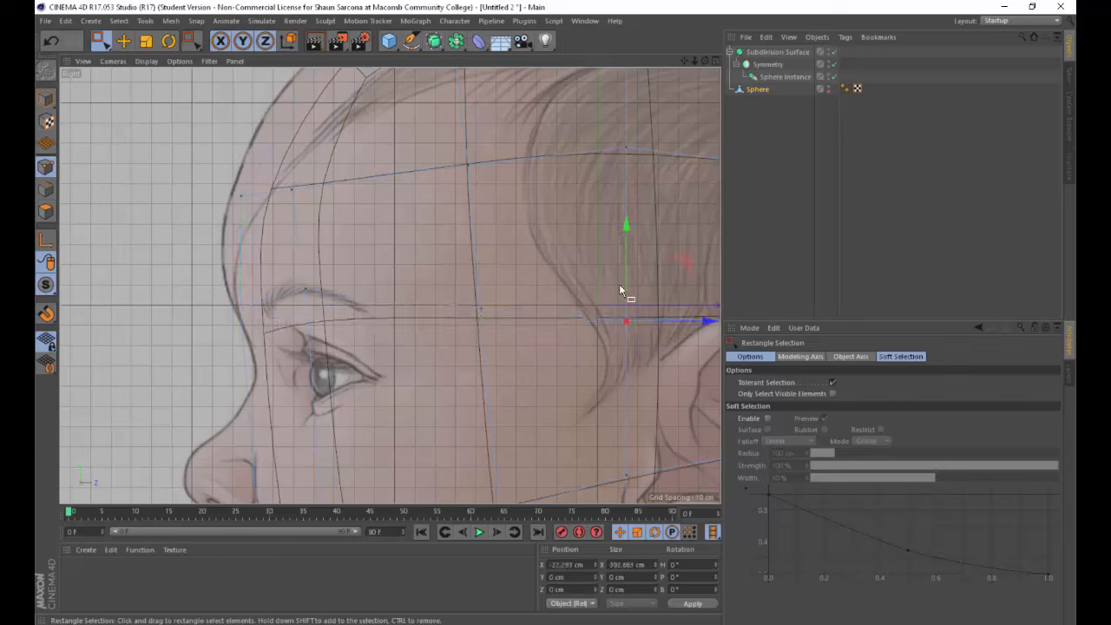
drag(628, 272, 618, 281)
Move the point behind the ear down and forward, and slide the rear profile point along the skull outline to about Y -88 cm, Z 168 cm.
alt+middle_drag(604, 316, 509, 300)
alt+middle_drag(686, 290, 402, 144)
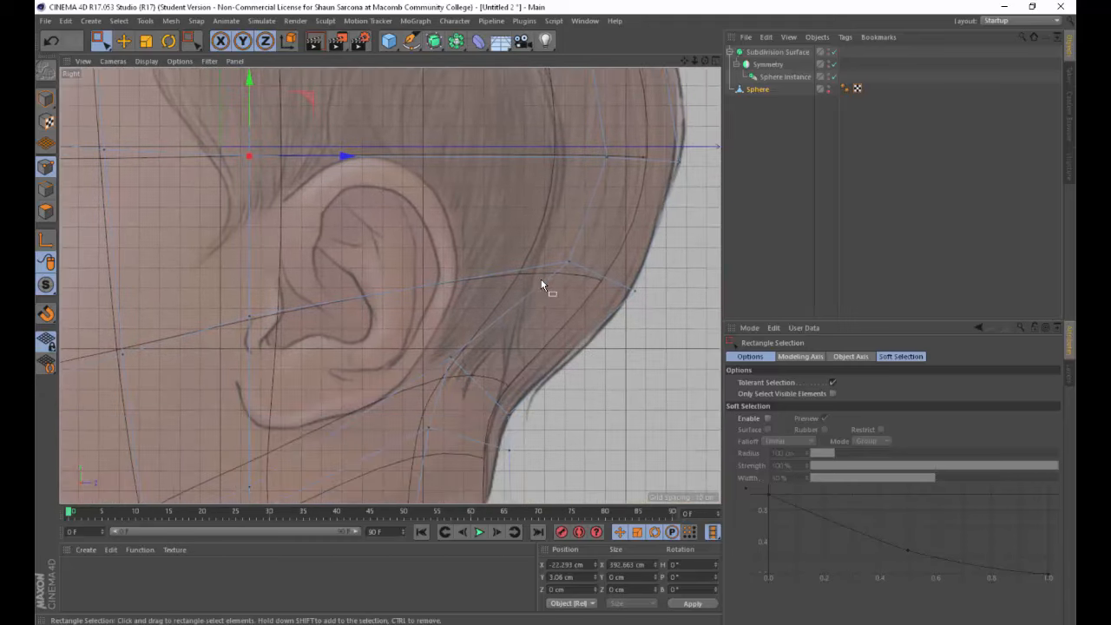
scroll(542, 279, down, 2)
drag(542, 240, 583, 283)
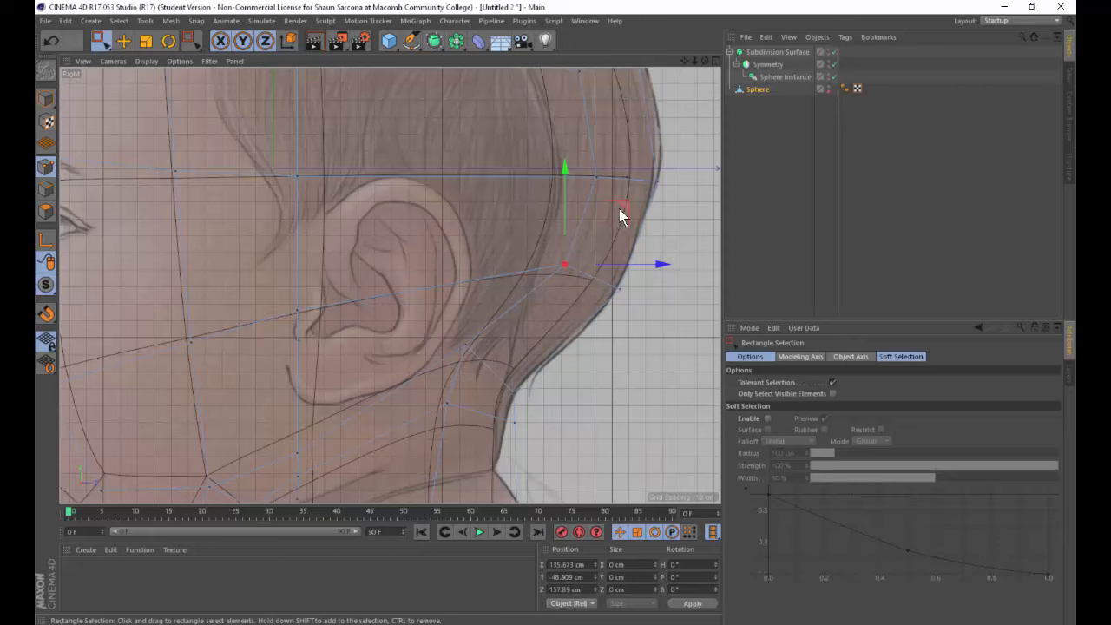
drag(622, 205, 591, 243)
click(620, 289)
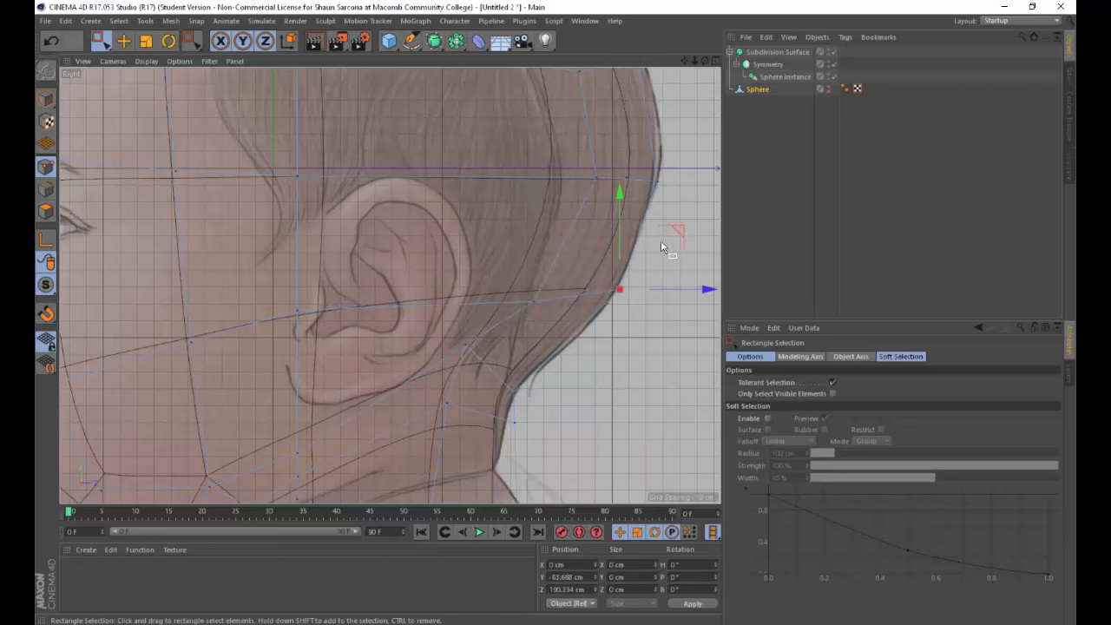
drag(678, 229, 643, 272)
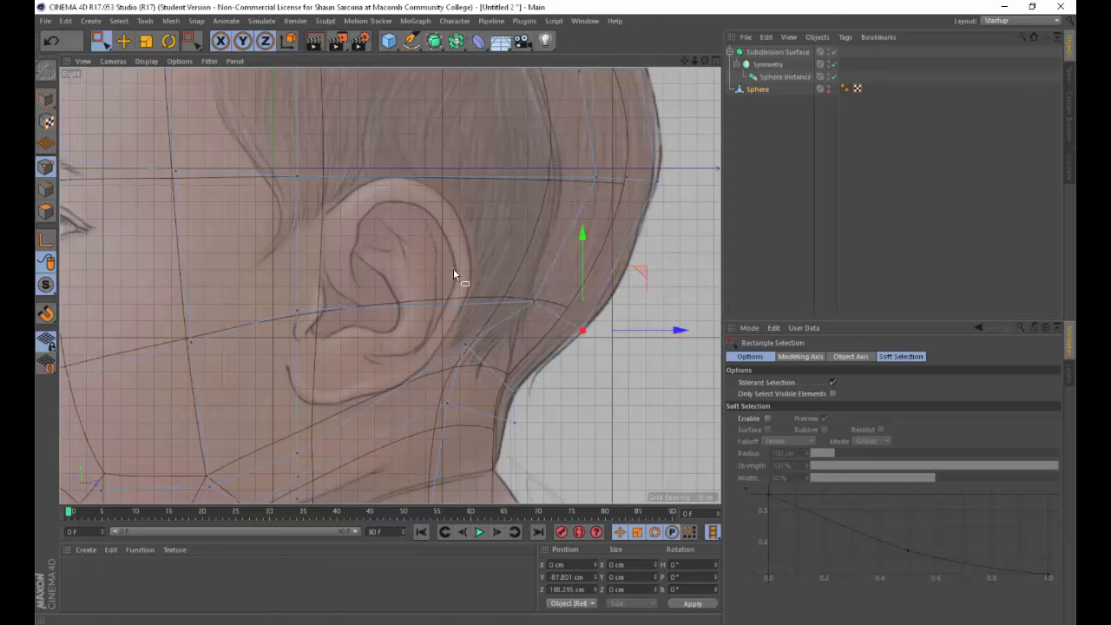
Raise the upper rear side point and move the adjoining profile point onto the skull outline at about Y 96 cm, Z 195 cm.
alt+middle_drag(460, 278, 512, 379)
click(597, 243)
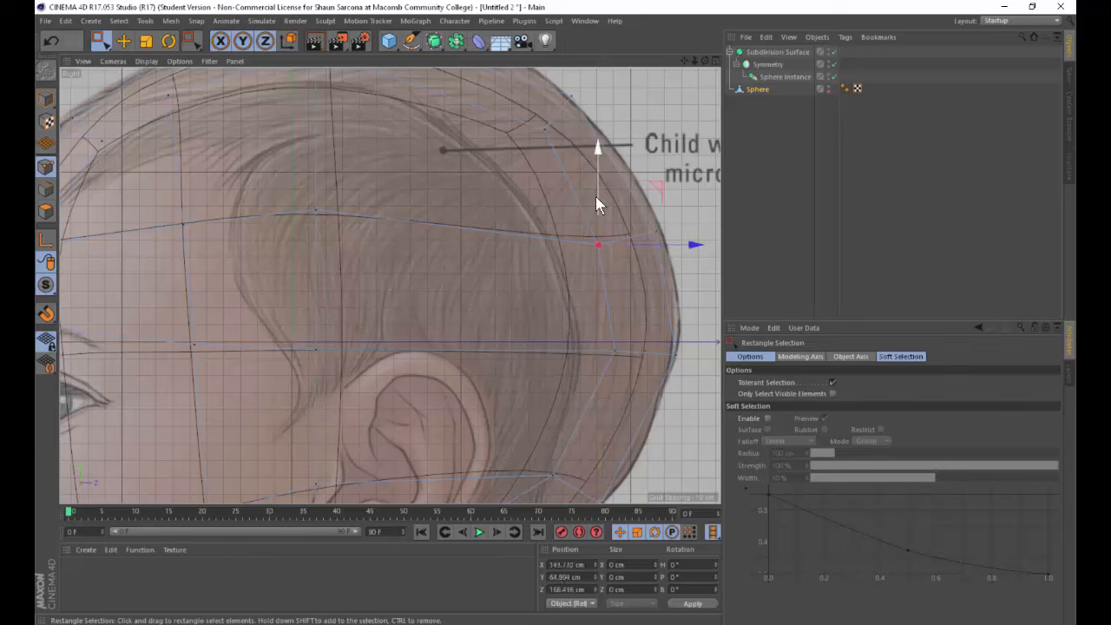
drag(595, 196, 680, 188)
click(659, 187)
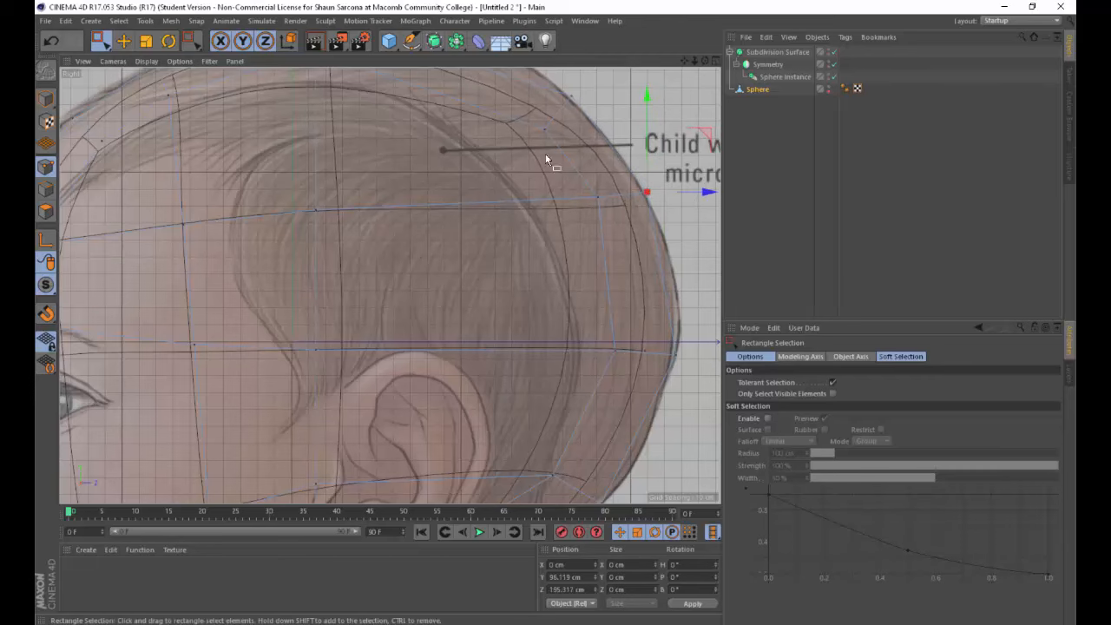
Cut a horizontal edge loop with the Knife tool through the nose bridge and eye, at about 67% offset.
alt+middle_drag(507, 169, 590, 299)
alt+middle_drag(506, 309, 564, 248)
alt+middle_drag(440, 310, 519, 235)
alt+middle_drag(374, 436, 423, 303)
scroll(422, 365, up, 2)
scroll(426, 312, up, 3)
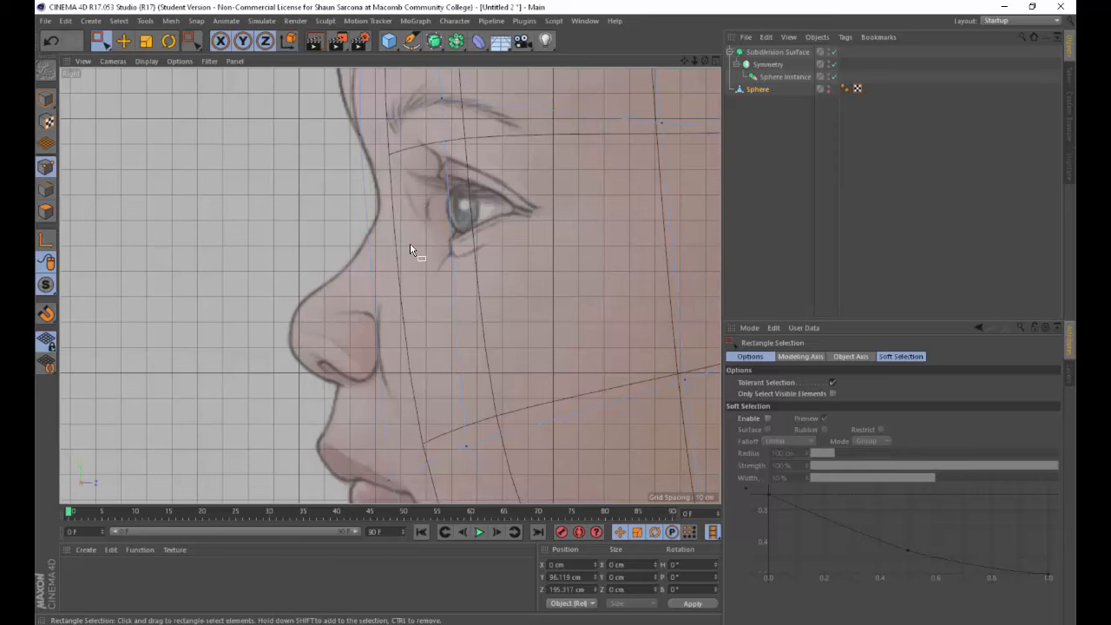
key(k)
key(l)
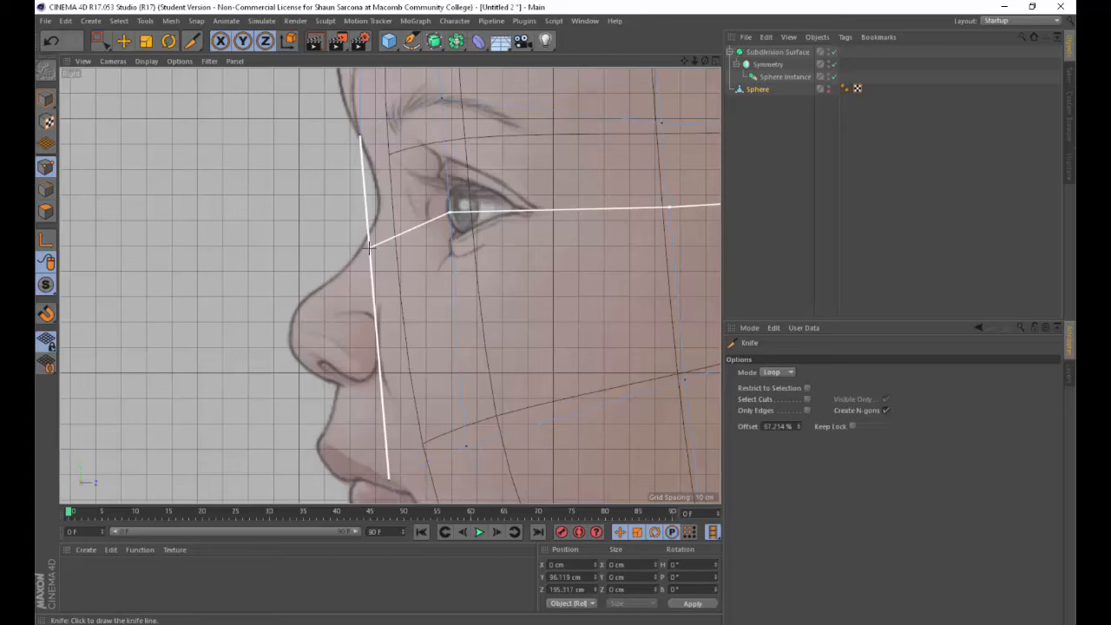
click(369, 247)
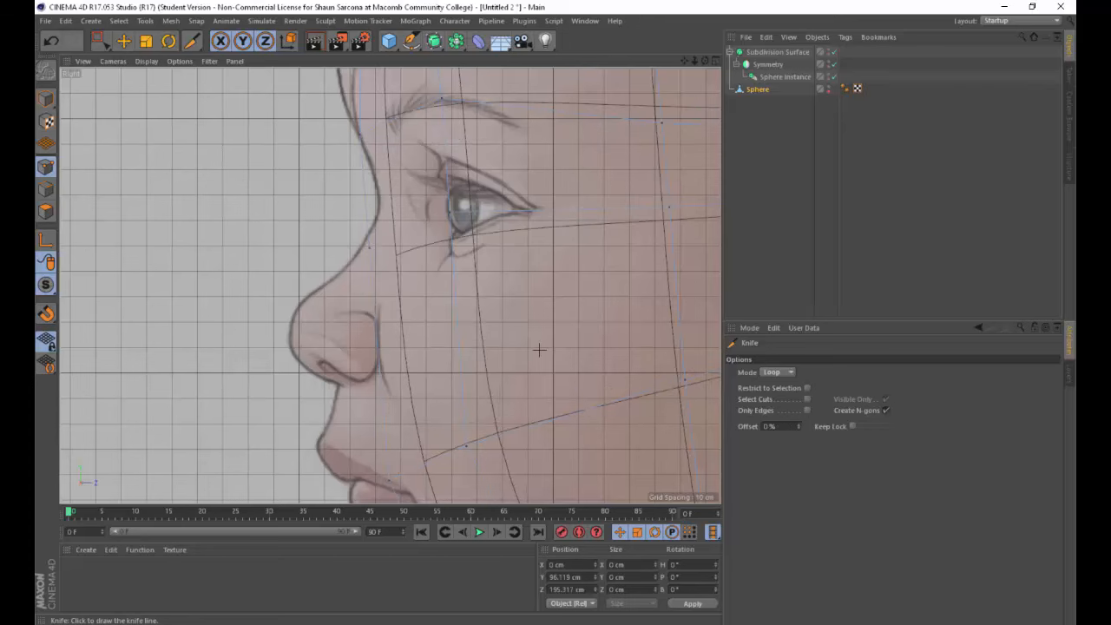
key(space)
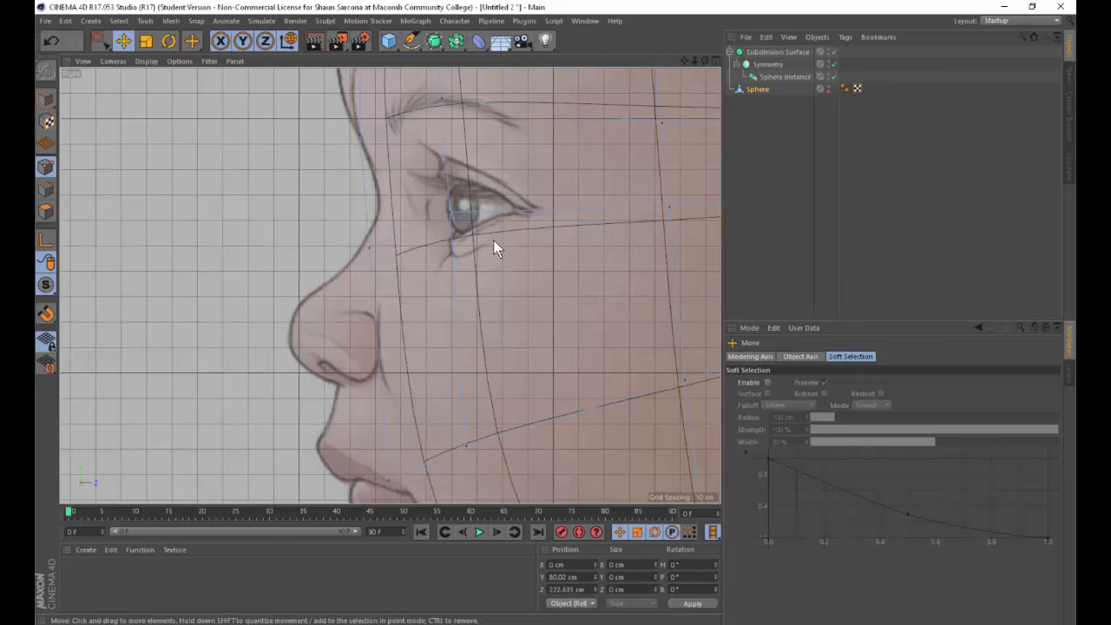
Move the new loop's side point back from the eye to just behind its outer corner, at about Z -101 cm.
drag(438, 193, 475, 246)
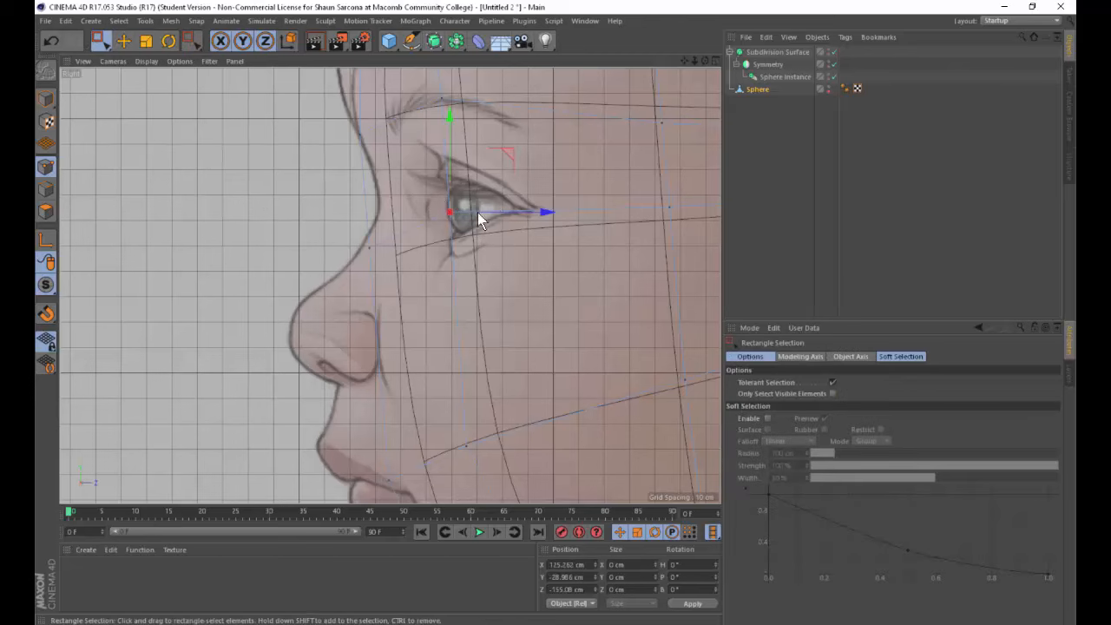
middle_click(431, 228)
mouse_move(347, 201)
alt+mouse_down()
mouse_move(280, 214)
mouse_move(330, 211)
mouse_move(339, 188)
alt+mouse_up()
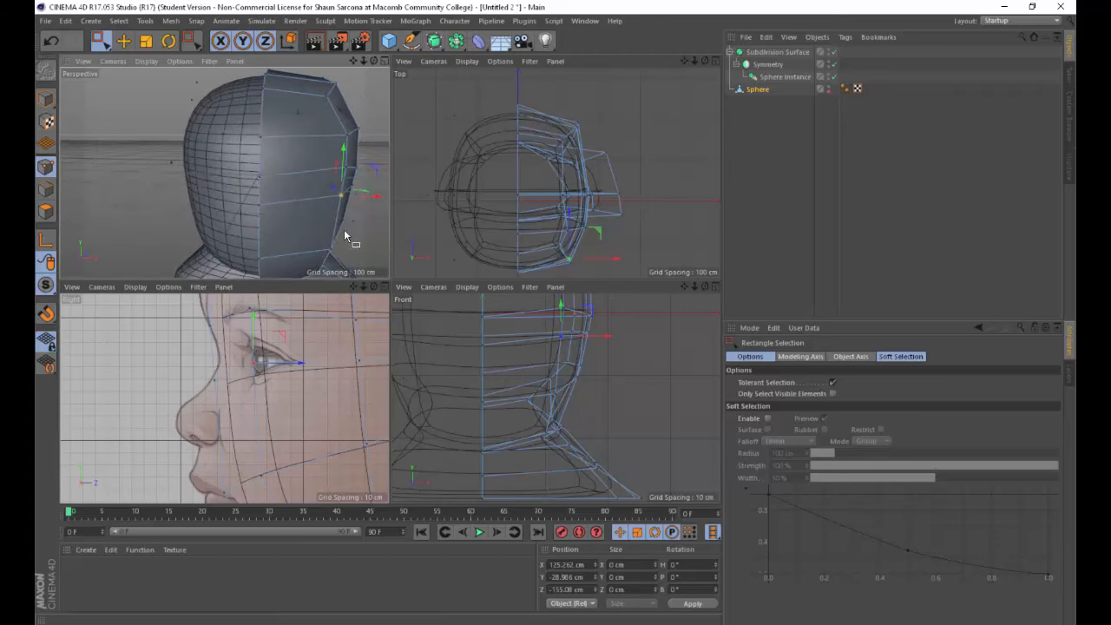
alt+drag(345, 234, 208, 187)
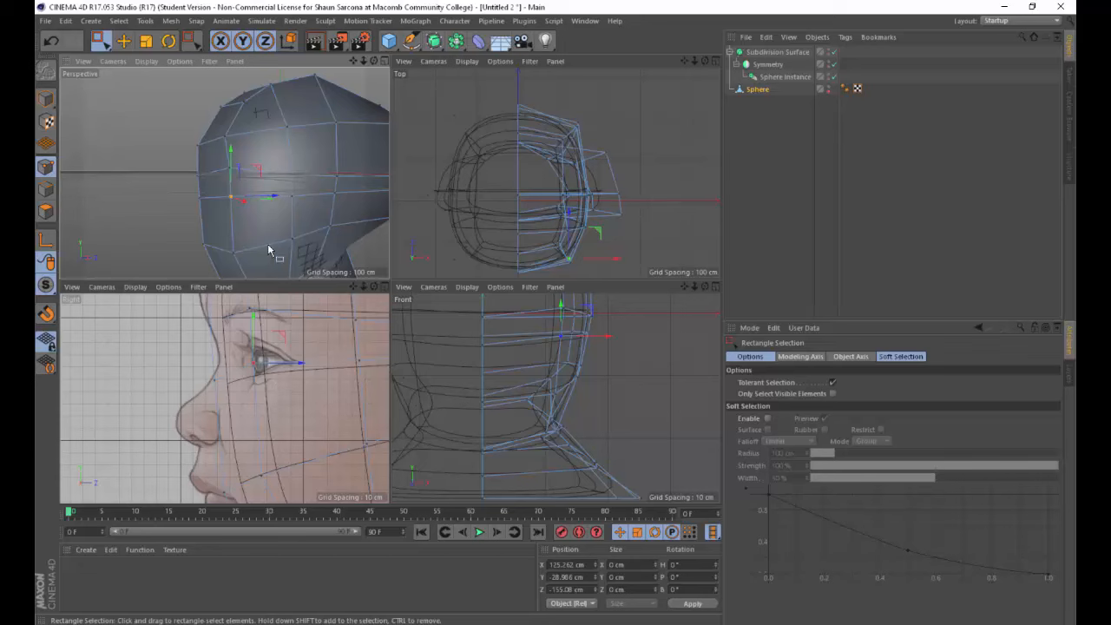
drag(305, 363, 365, 369)
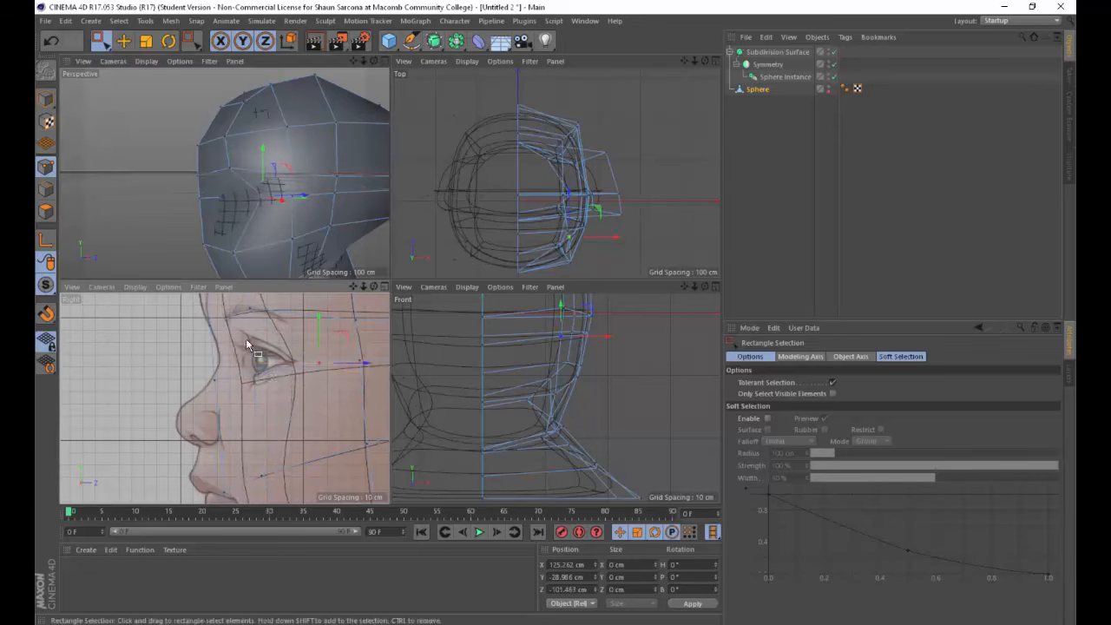
alt+drag(257, 349, 270, 318)
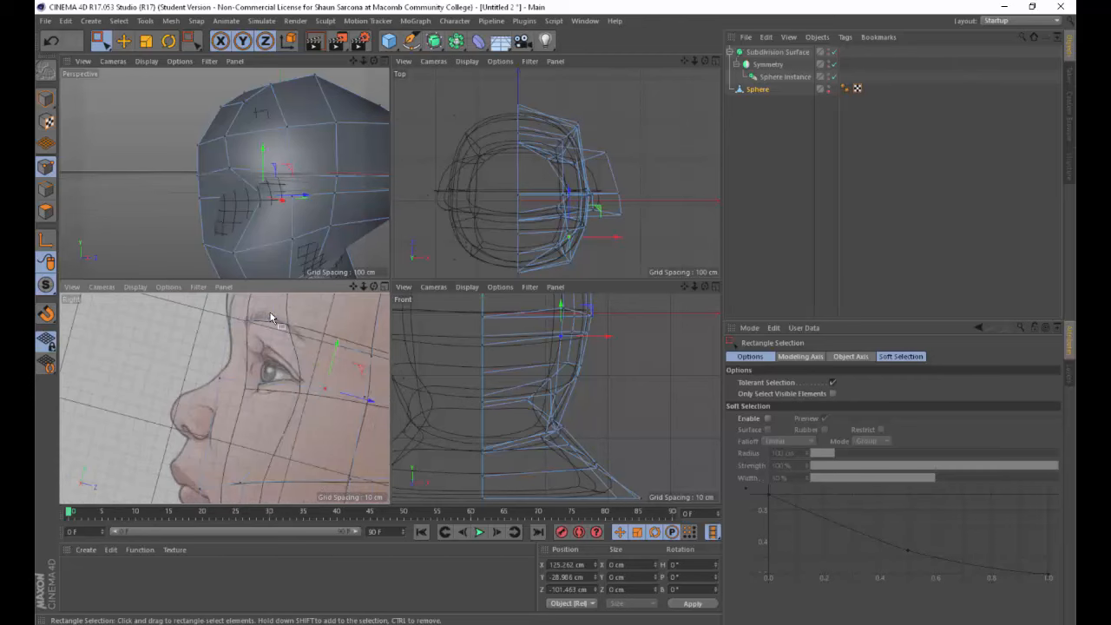
mouse_move(259, 392)
alt+mouse_down()
mouse_move(248, 390)
mouse_move(261, 389)
alt+mouse_up()
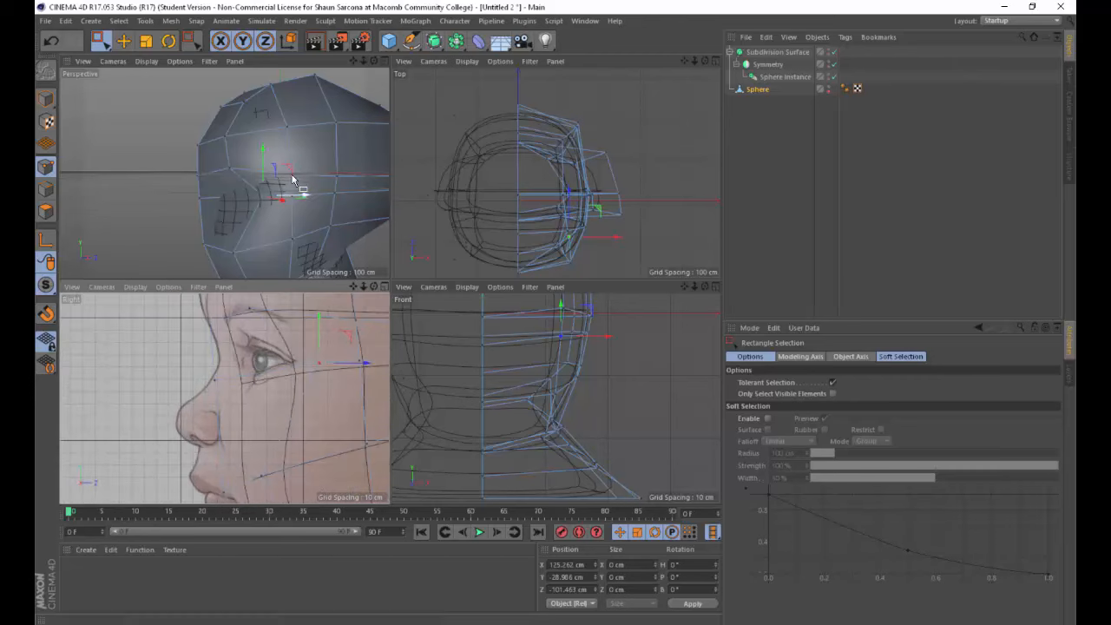
alt+middle_drag(251, 356, 240, 406)
Move the outer brow, forehead and cheek points backward to line up behind the eye, placing the cheek point at about Z -110 cm.
drag(230, 343, 248, 372)
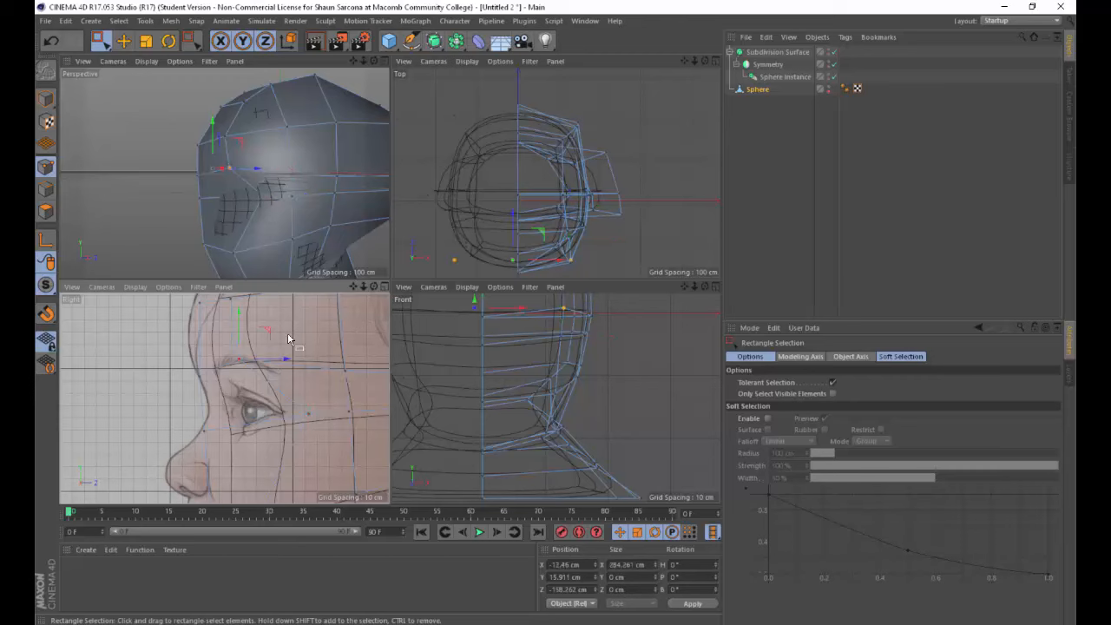
alt+drag(247, 227, 296, 227)
click(244, 165)
click(251, 219)
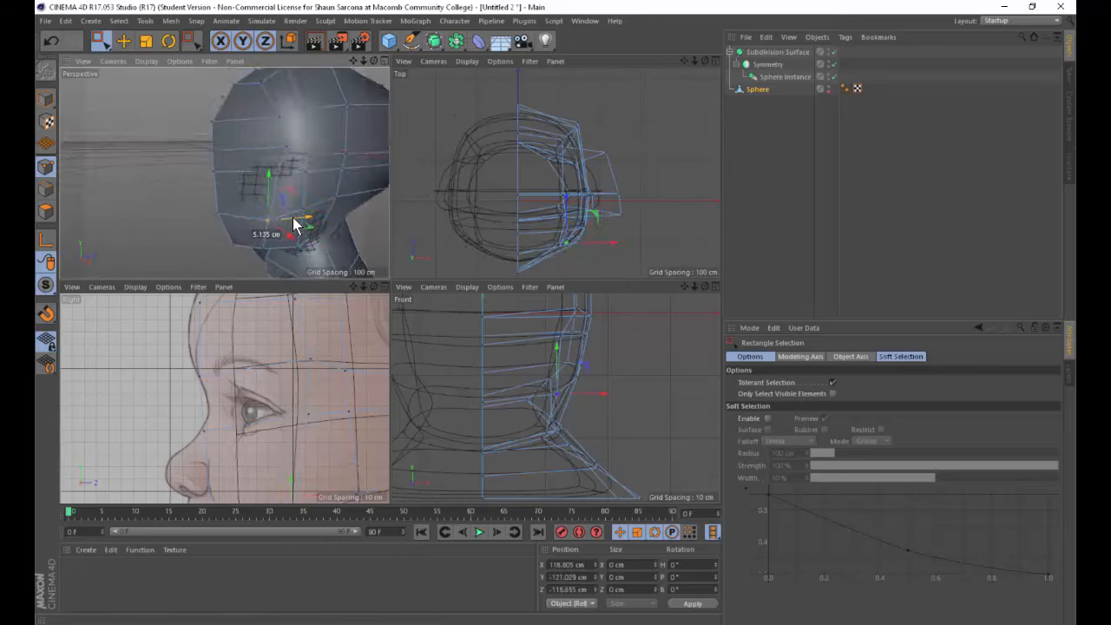
alt+drag(295, 144, 228, 170)
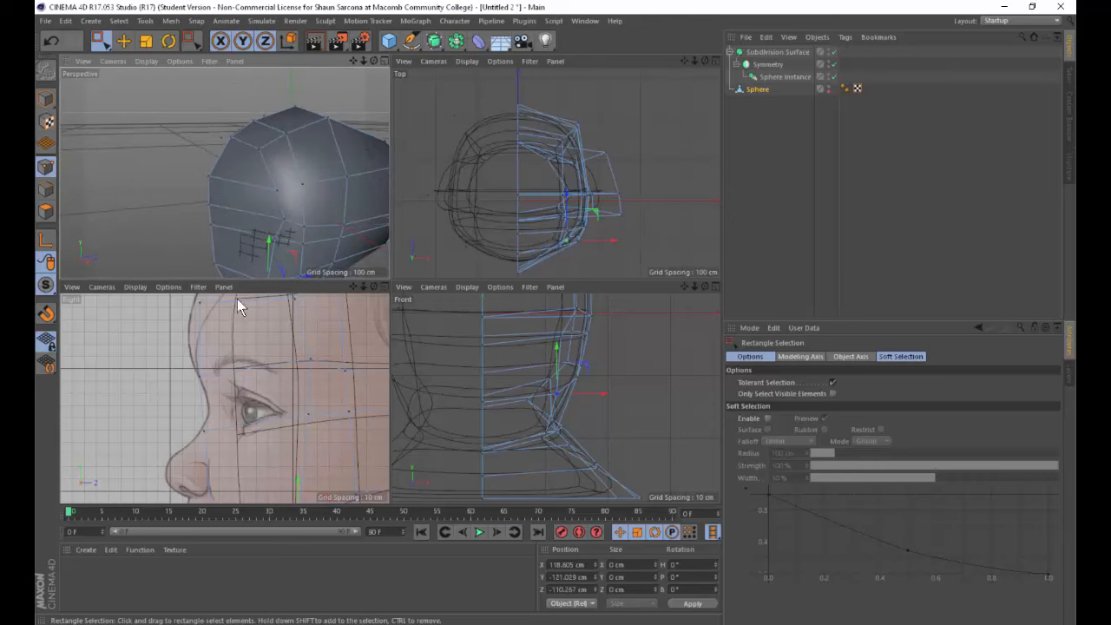
Cut a vertical edge loop with the Knife tool down the face through the brow and eye, at about 36% offset.
key(k)
key(l)
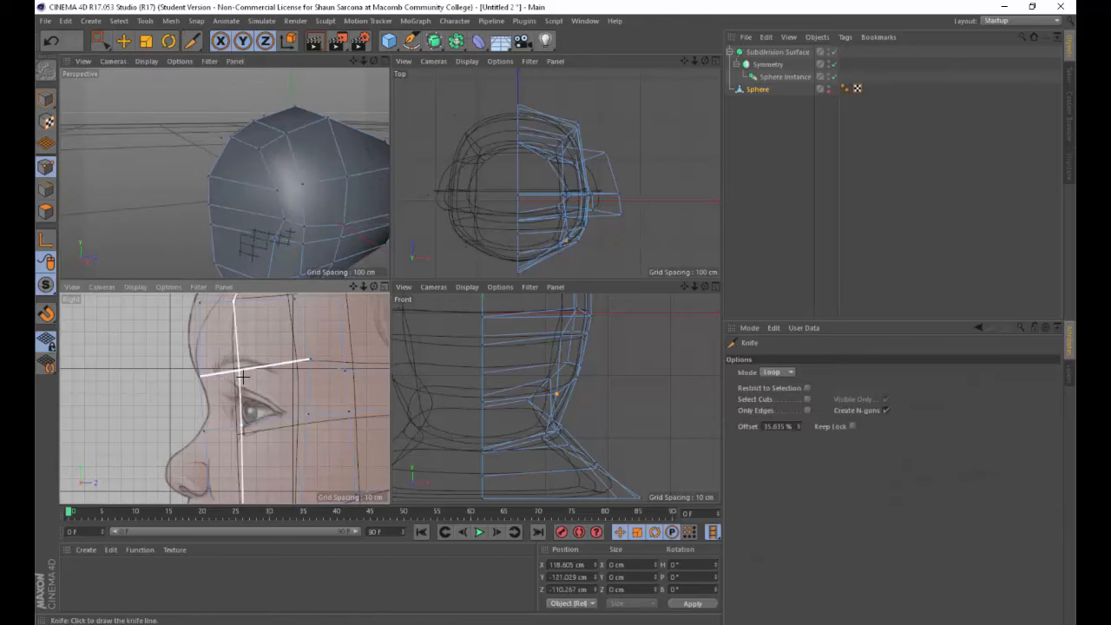
click(244, 374)
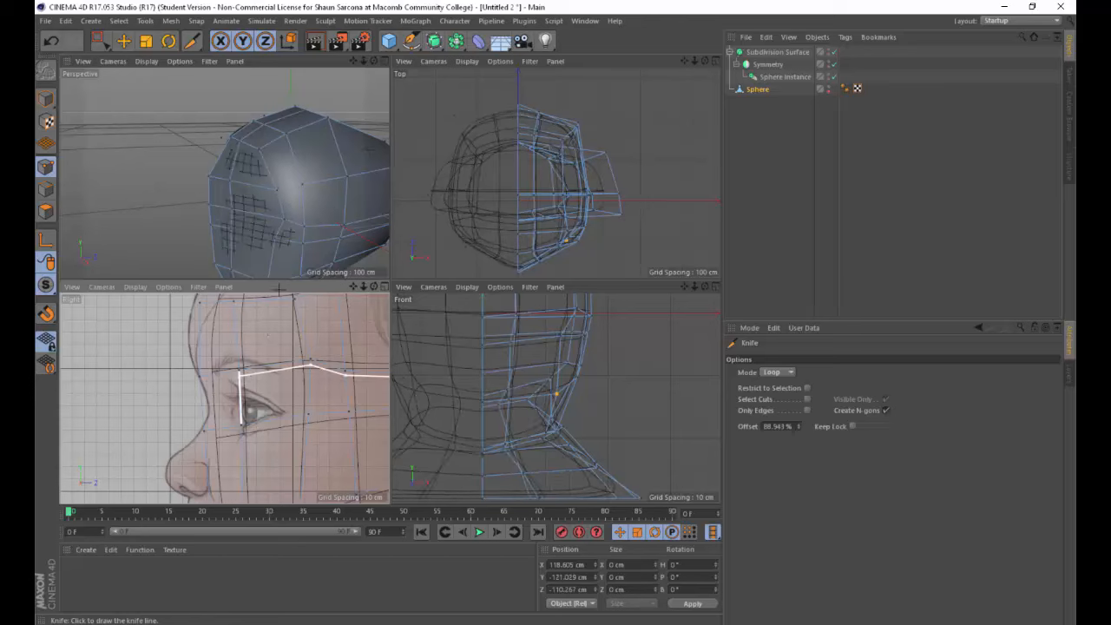
alt+drag(255, 174, 342, 203)
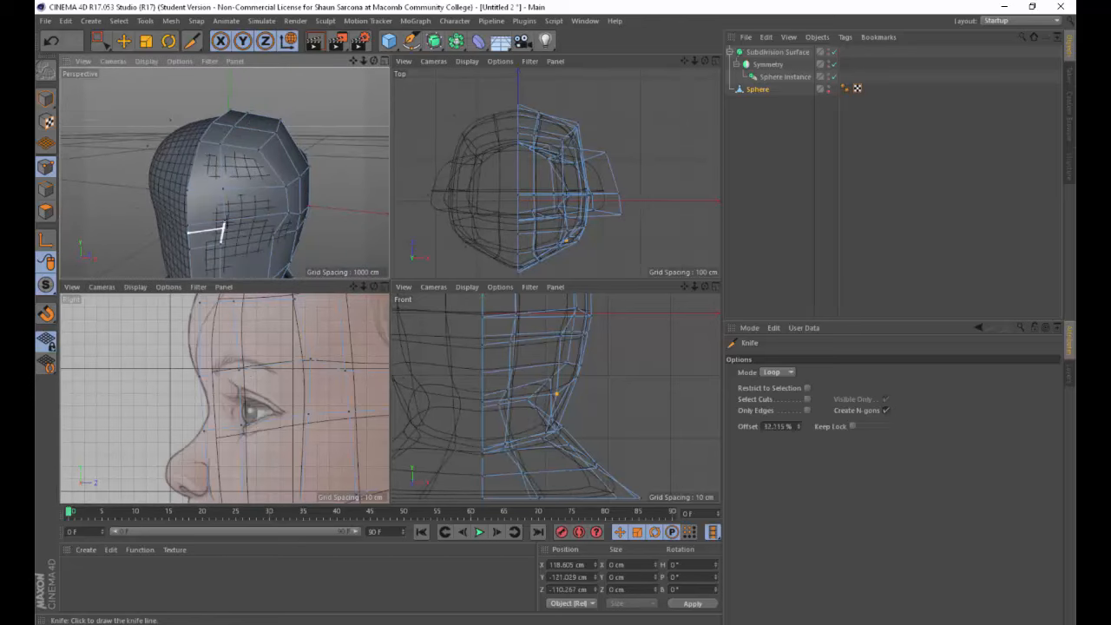
Shift the new vertical loop's brow and forehead points outward to even the spacing, placing the uppermost at about X 55 cm.
key(e)
click(235, 222)
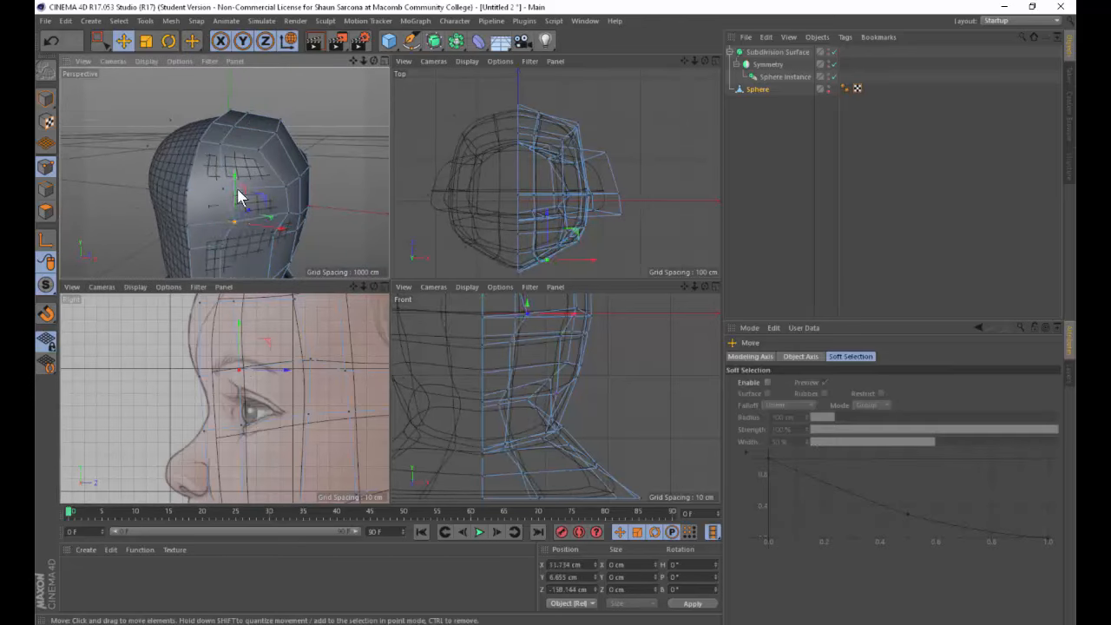
click(224, 145)
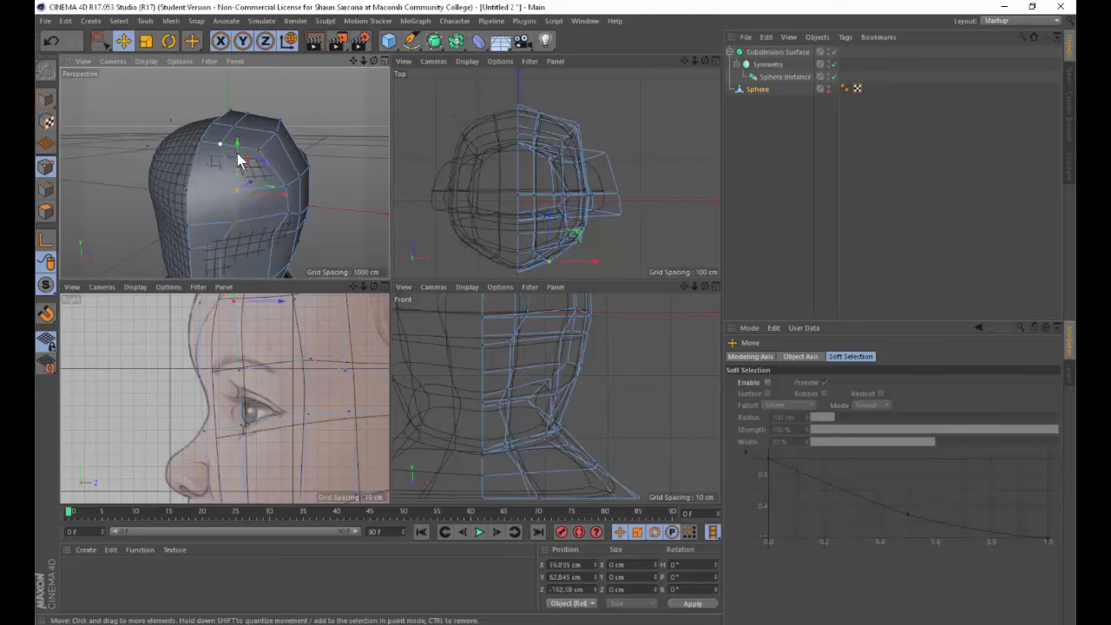
drag(257, 151, 277, 144)
alt+middle_drag(226, 247, 232, 197)
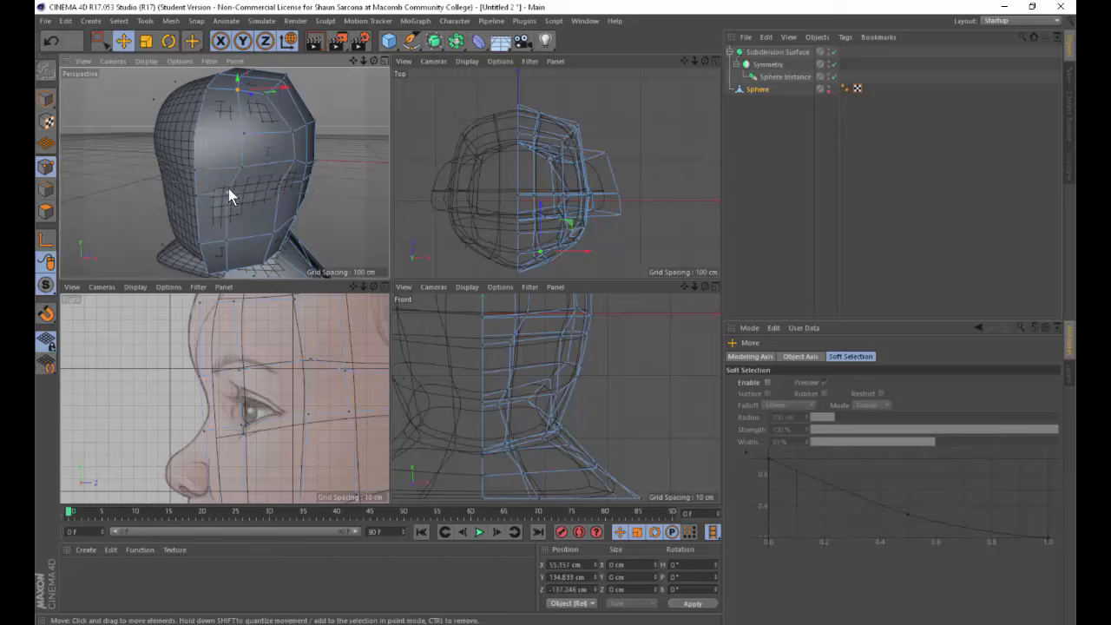
Move the same loop's points below the brow, down the cheek and jaw, sideways, with the eye-level point at about X 69 cm.
click(240, 192)
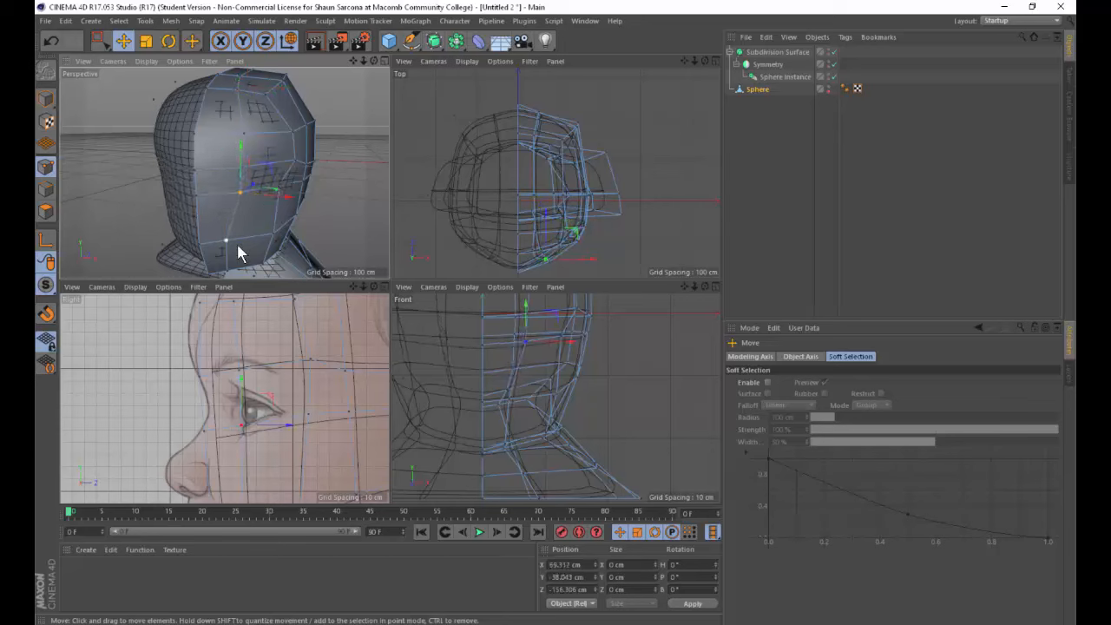
click(287, 255)
alt+drag(258, 216, 229, 149)
alt+right_drag(228, 150, 264, 183)
alt+drag(264, 183, 287, 189)
click(223, 191)
click(250, 136)
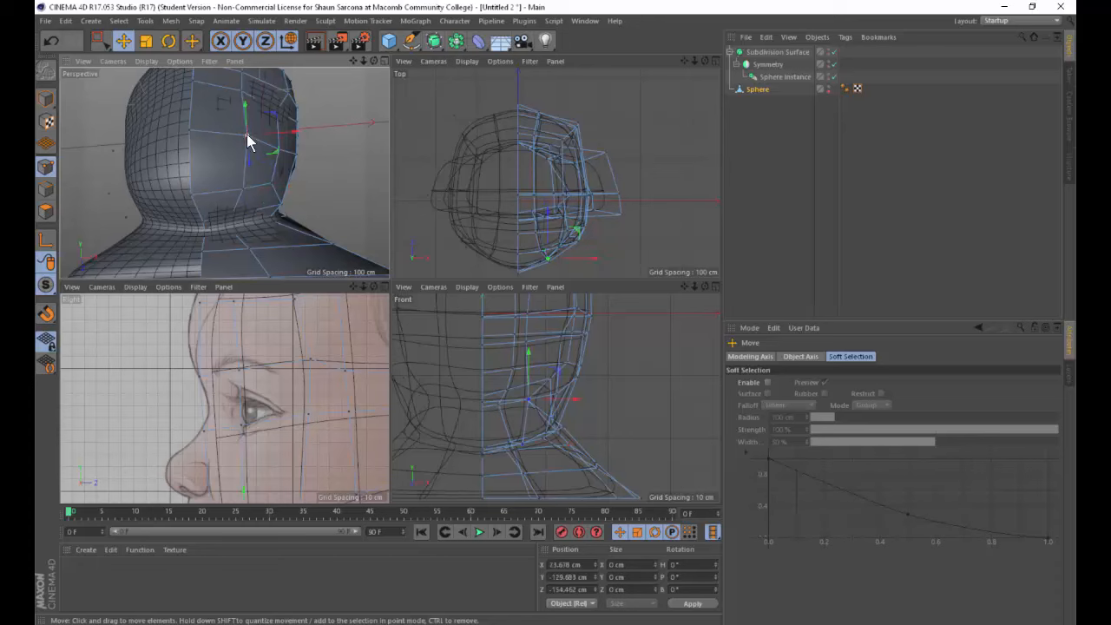
drag(230, 226, 254, 230)
Move the rear point where the head meets the neck back to about Z 105 cm, and box-select the rear neck points.
click(330, 163)
alt+drag(272, 172, 330, 143)
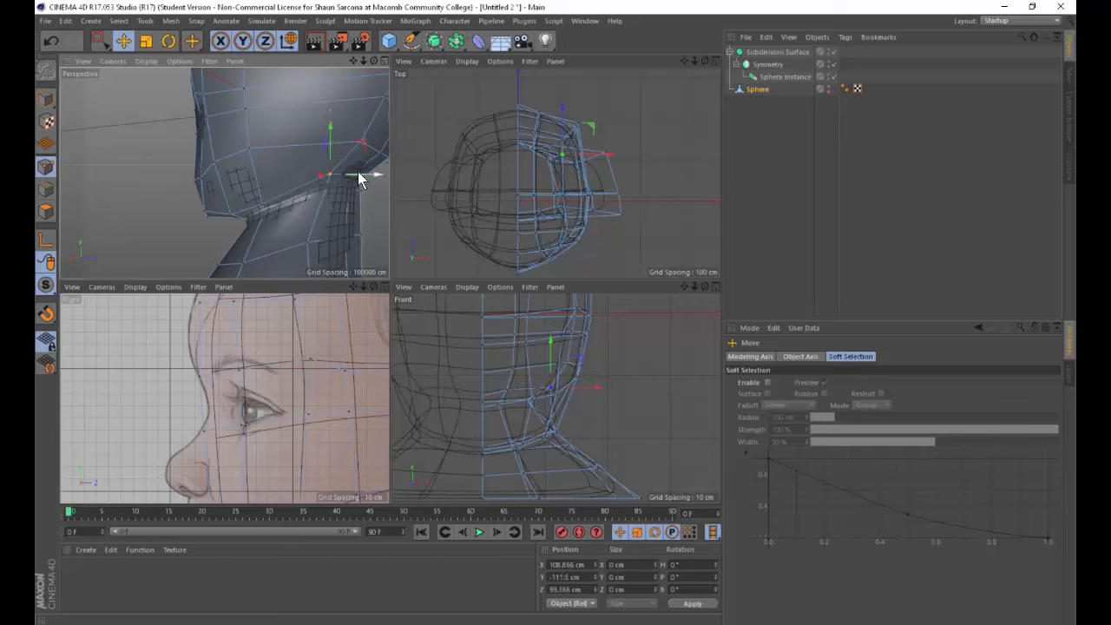
drag(360, 178, 368, 179)
alt+middle_drag(372, 229, 303, 181)
alt+drag(303, 181, 261, 208)
key(space)
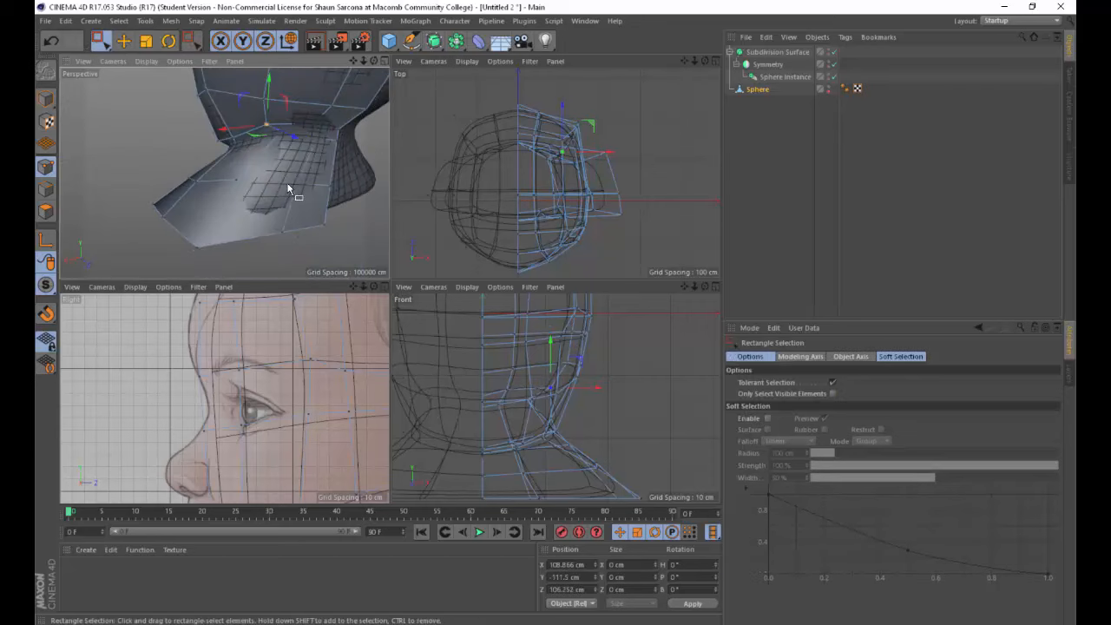
drag(352, 244, 352, 244)
alt+drag(351, 245, 289, 227)
key(space)
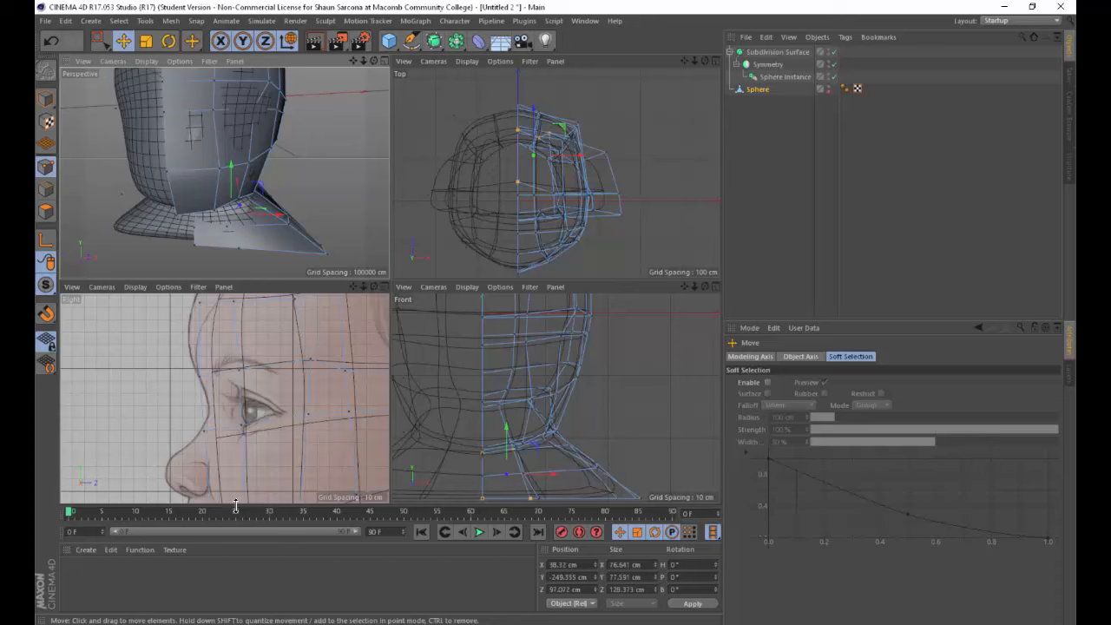
Move the vertical loop's eye-level point up and back onto the pupil, at about Y -30 cm and Z -149 cm.
alt+drag(217, 167, 229, 230)
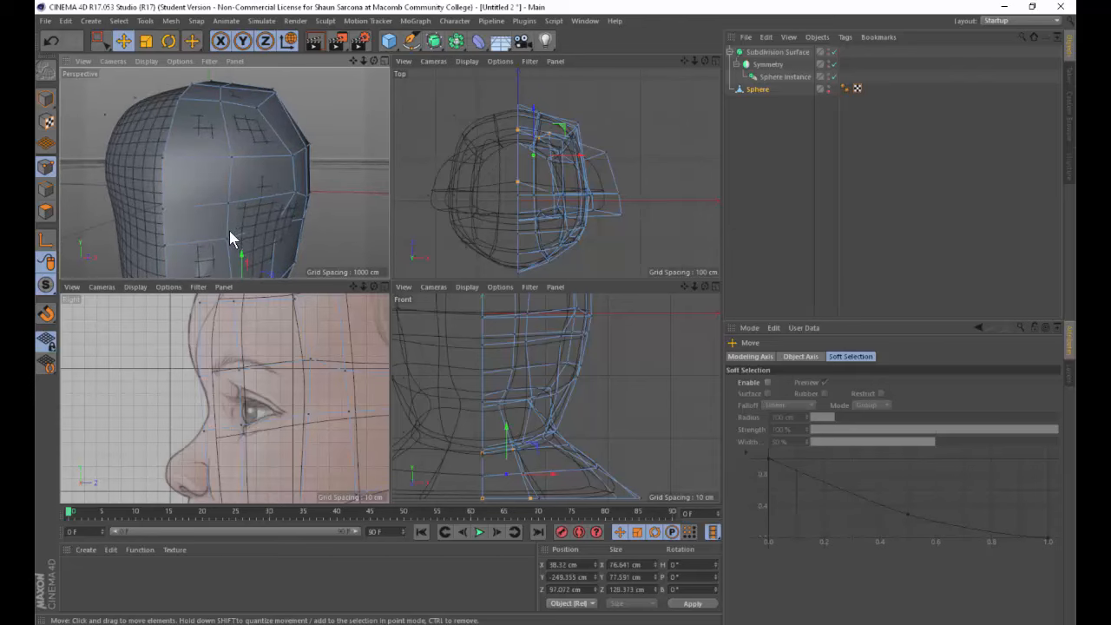
click(227, 239)
drag(242, 386, 242, 375)
drag(263, 415, 273, 413)
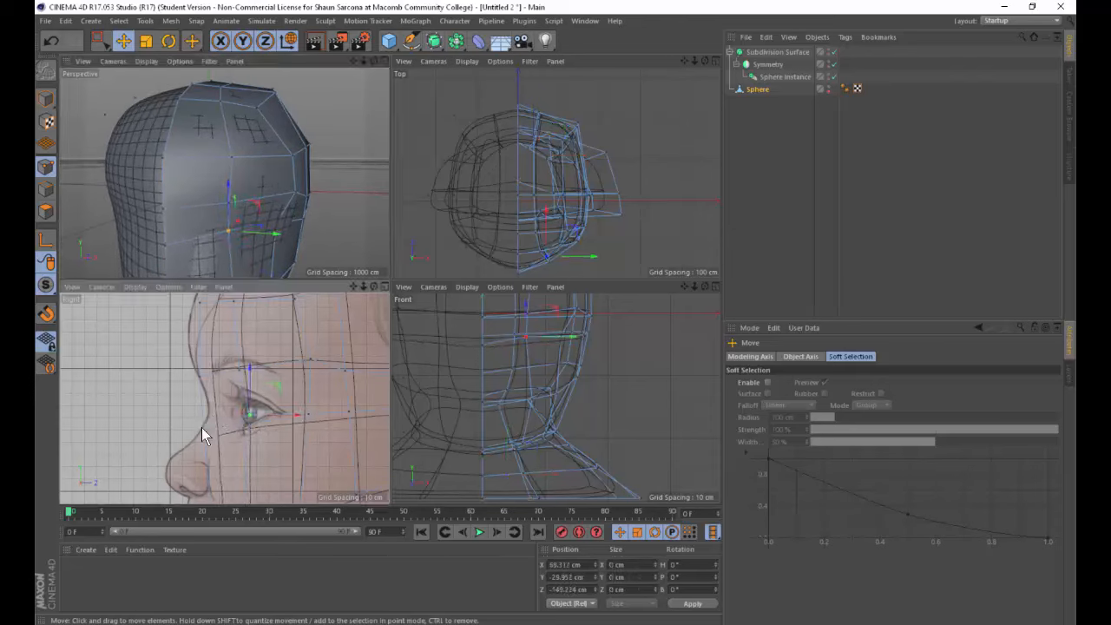
Raise the centre-line point at the nose bridge along the profile to about Y -31 cm and Z -183 cm.
drag(201, 427, 238, 468)
key(ctrl+z)
key(space)
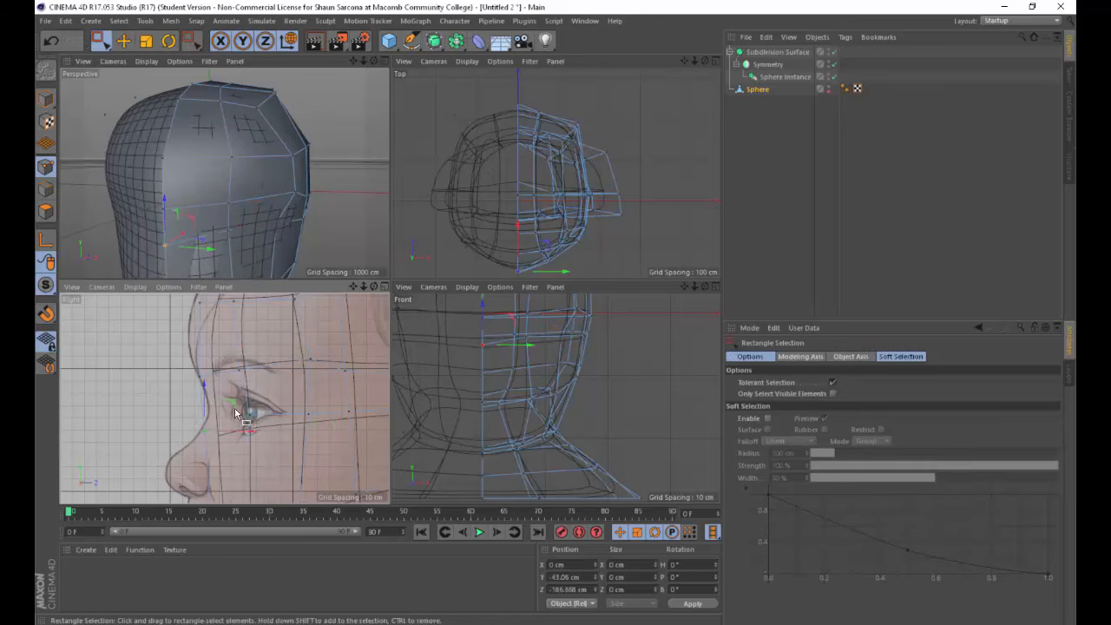
drag(235, 404, 240, 391)
alt+middle_drag(292, 399, 277, 388)
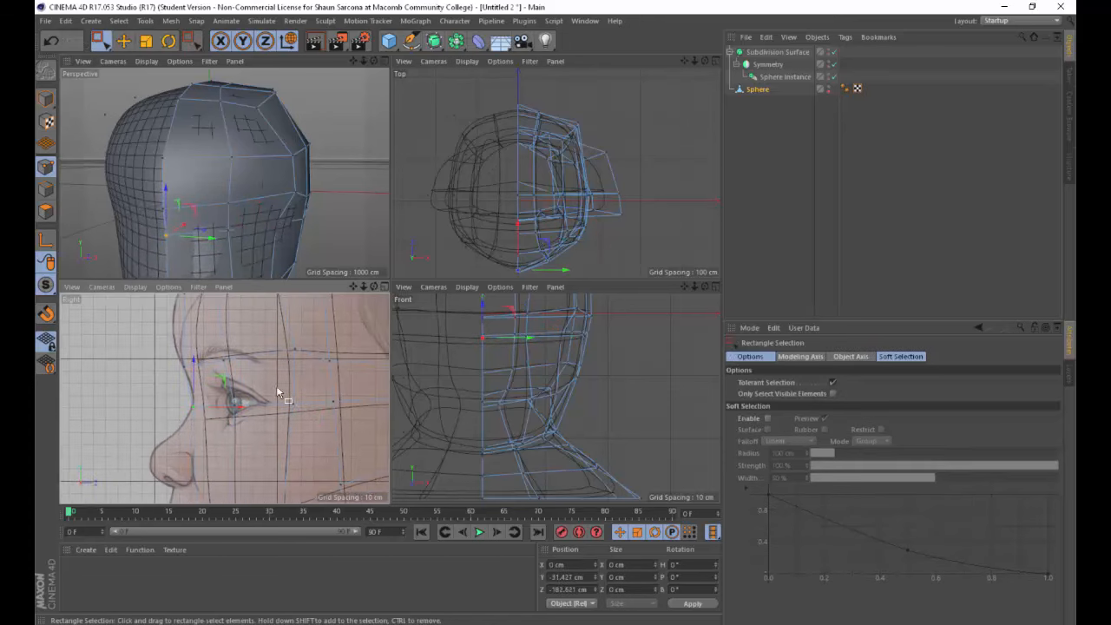
Raise the point behind the eye's outer corner to about Y -28 cm and adjust the temple point beside the brow.
key(space)
drag(287, 390, 285, 414)
key(ctrl+z)
key(space)
drag(321, 379, 321, 376)
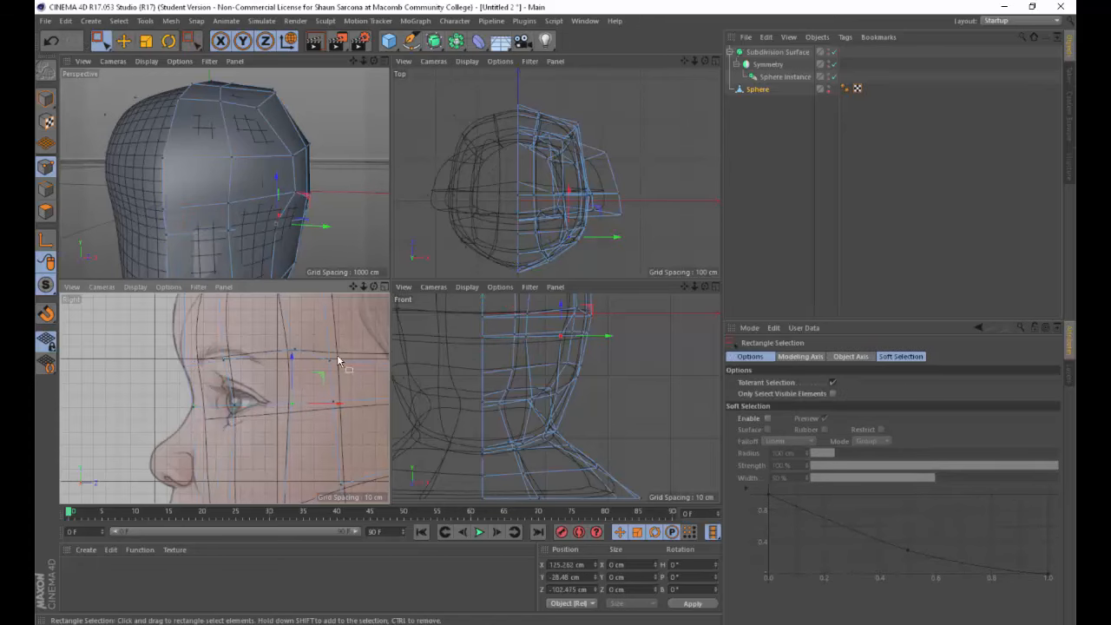
alt+middle_drag(340, 360, 329, 373)
drag(339, 352, 309, 393)
mouse_move(354, 339)
mouse_down()
mouse_move(364, 351)
mouse_move(355, 342)
mouse_up()
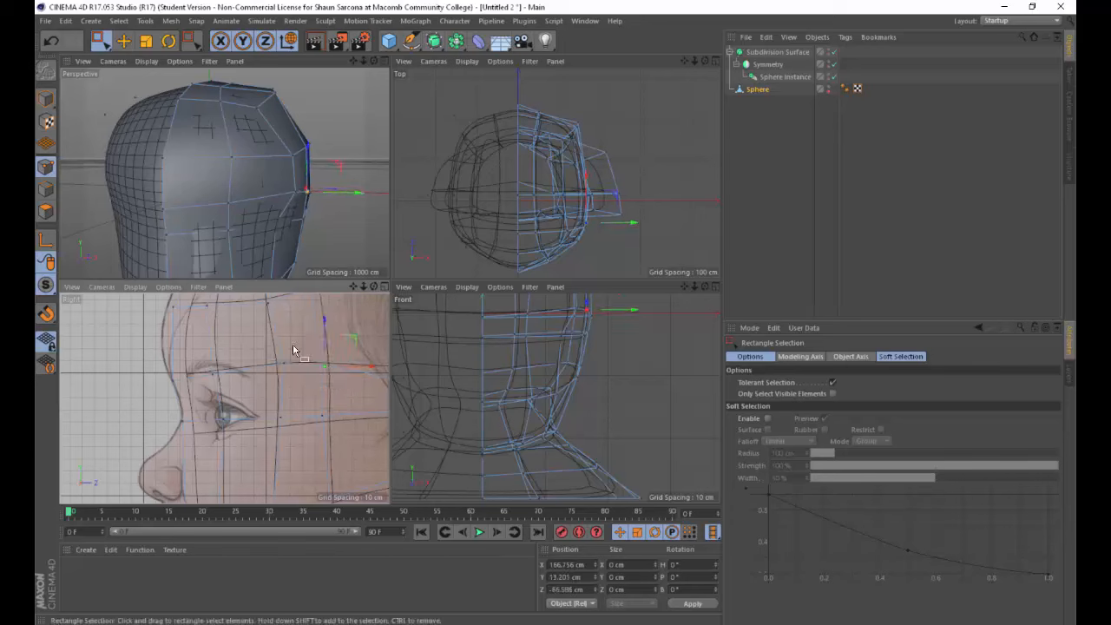
Lock movement on the Y axis and cut a horizontal edge loop with the Knife below the eye, at about 53.5% offset.
drag(213, 430, 212, 429)
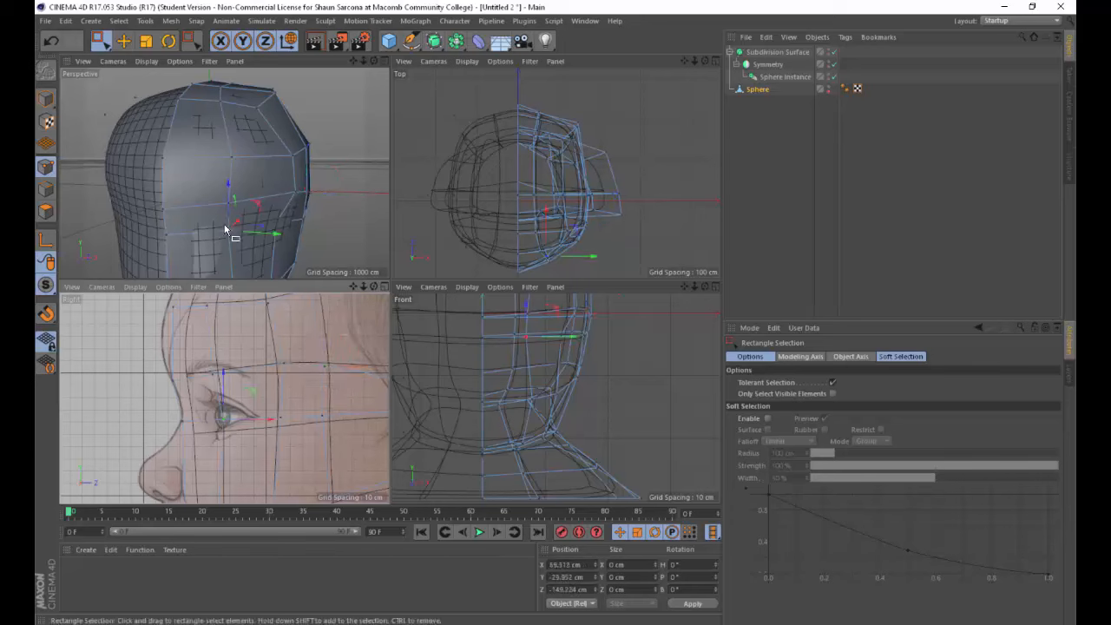
scroll(226, 195, up, 3)
alt+drag(239, 198, 135, 171)
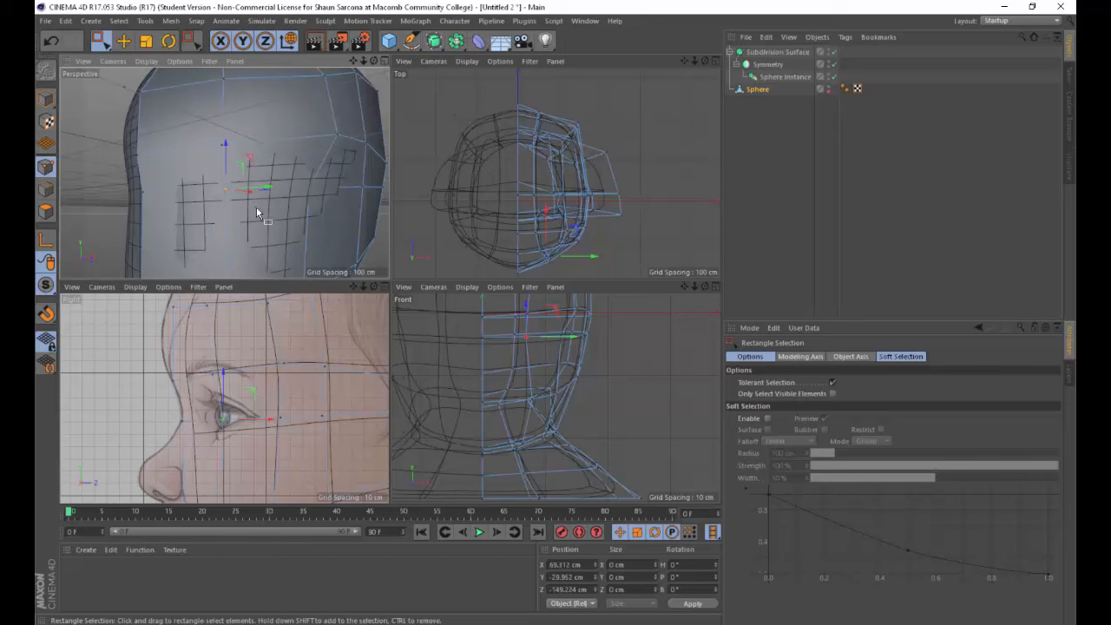
alt+drag(213, 235, 187, 190)
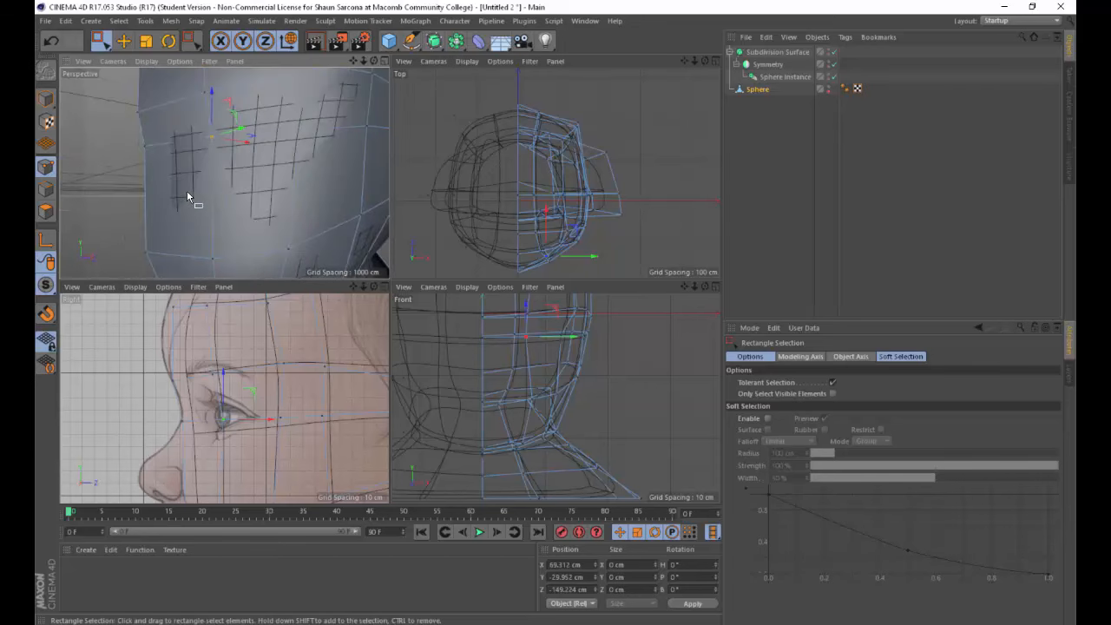
key(y)
key(k)
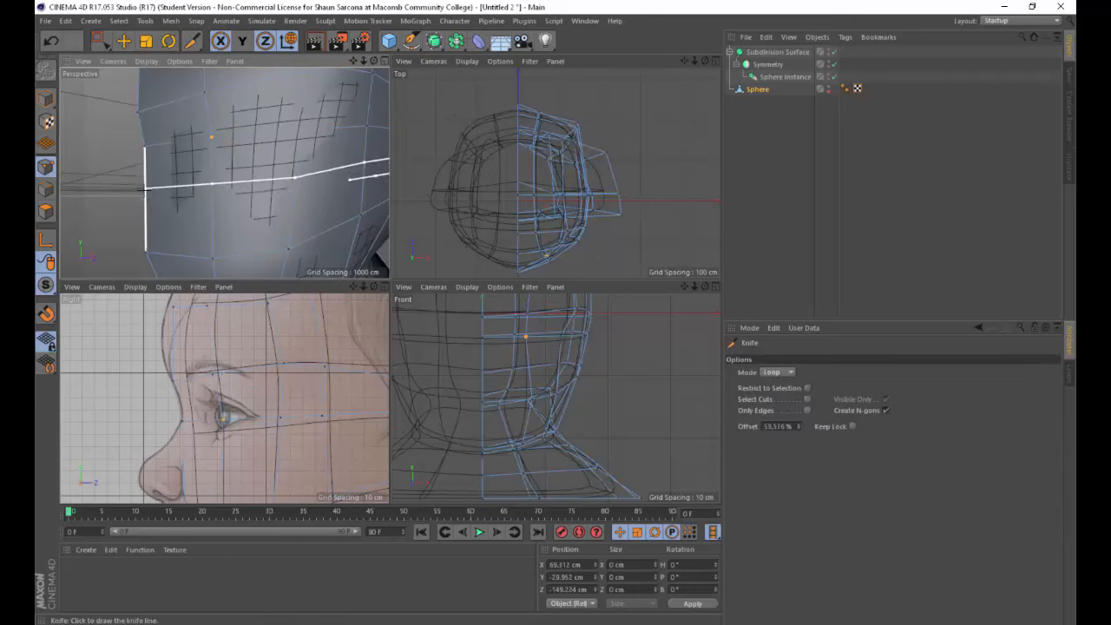
click(145, 188)
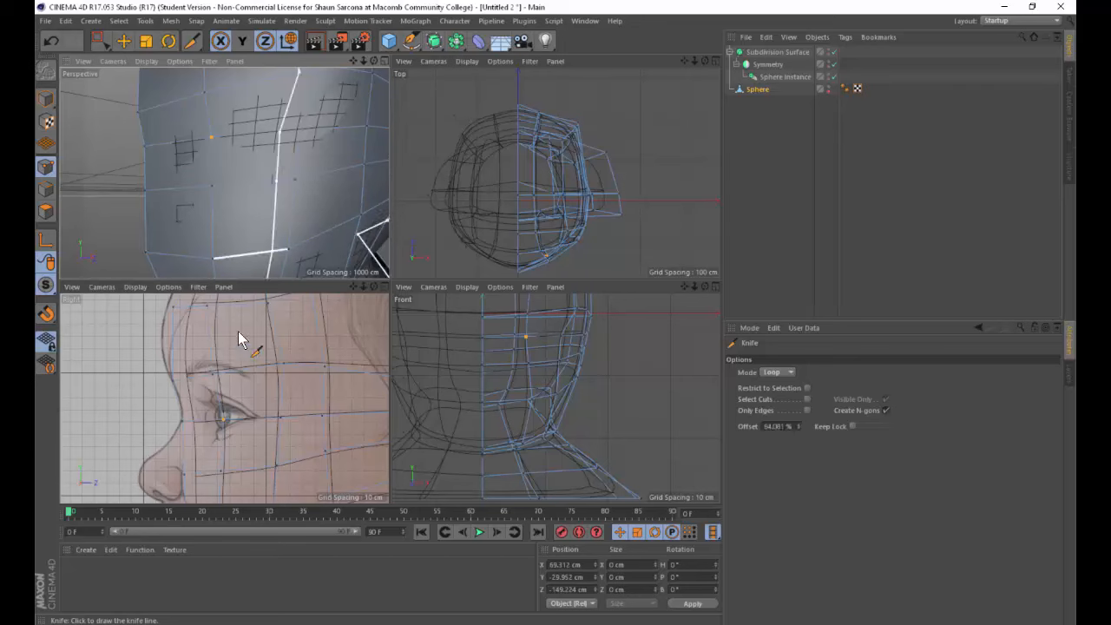
Adjust the new loop's nose and inner cheek points along Z, and move its outer cheek point outward to about X 129 cm.
key(e)
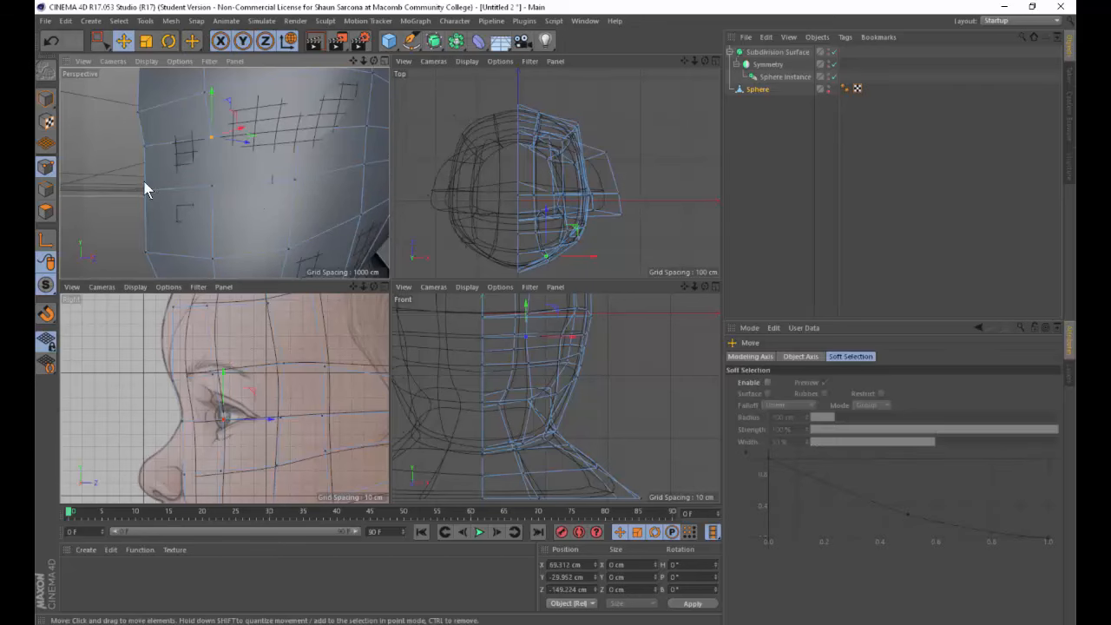
key(space)
drag(131, 178, 177, 221)
alt+middle_drag(210, 433, 205, 376)
drag(247, 416, 245, 417)
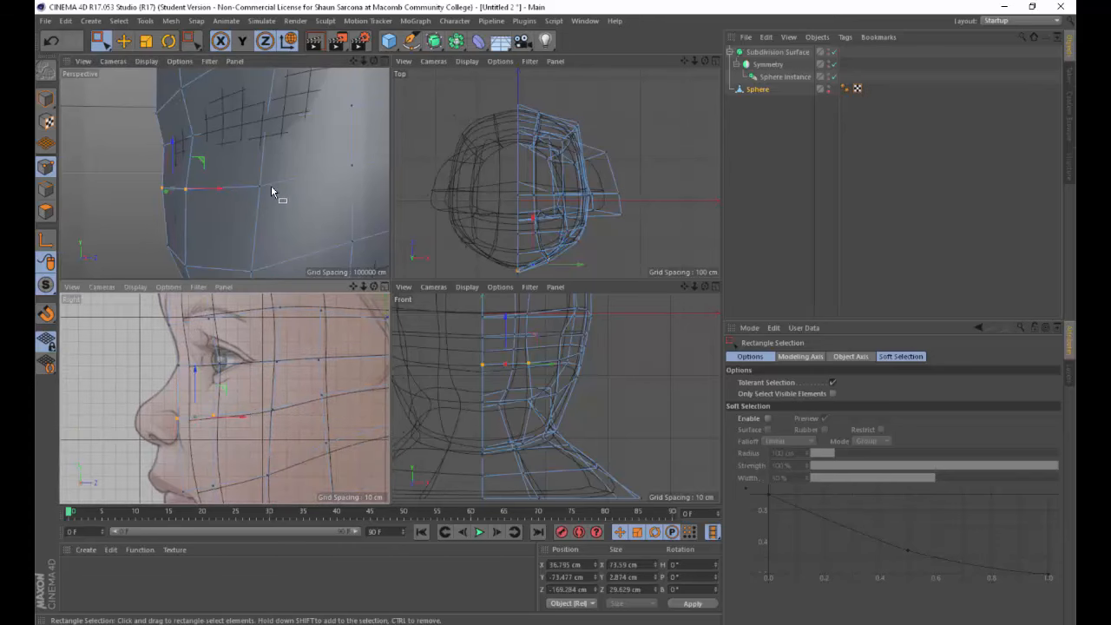
drag(250, 180, 331, 168)
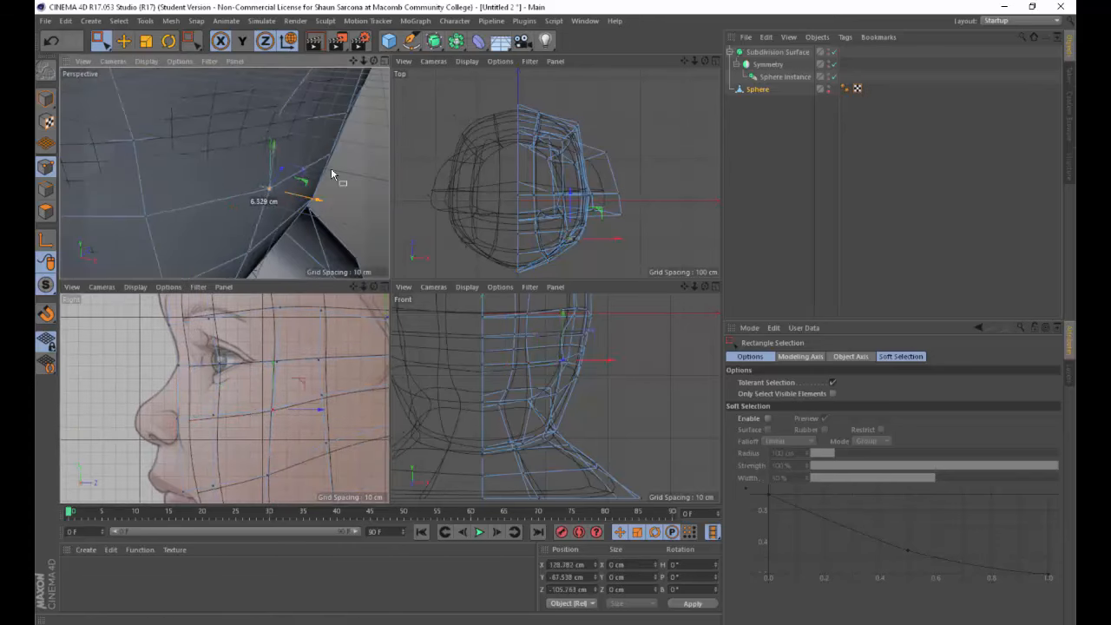
alt+middle_drag(331, 167, 276, 177)
alt+drag(276, 177, 303, 211)
Move two rows of points at the lower back of the head into a smooth curve, with the upper row at about Z 186 cm.
drag(230, 223, 229, 223)
drag(320, 209, 335, 210)
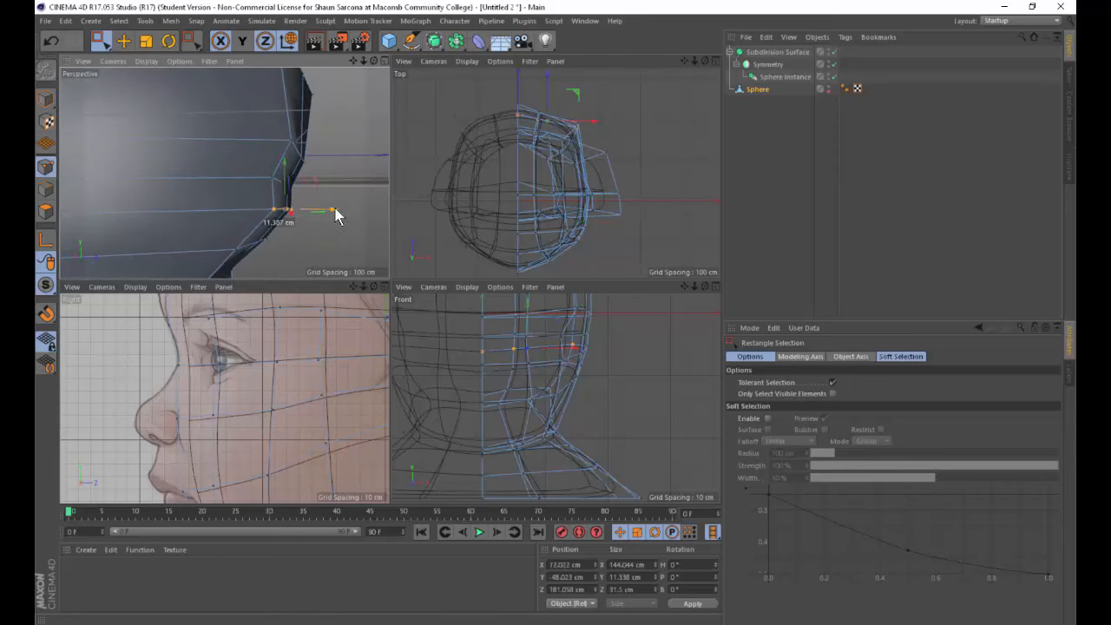
middle_click(339, 206)
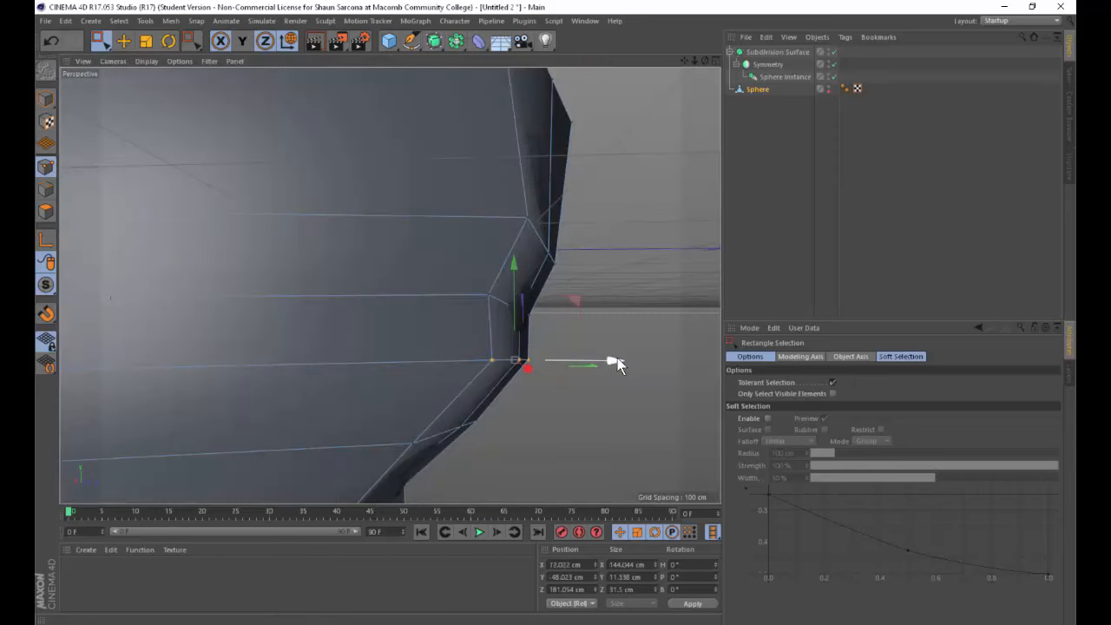
drag(613, 362, 597, 310)
click(528, 308)
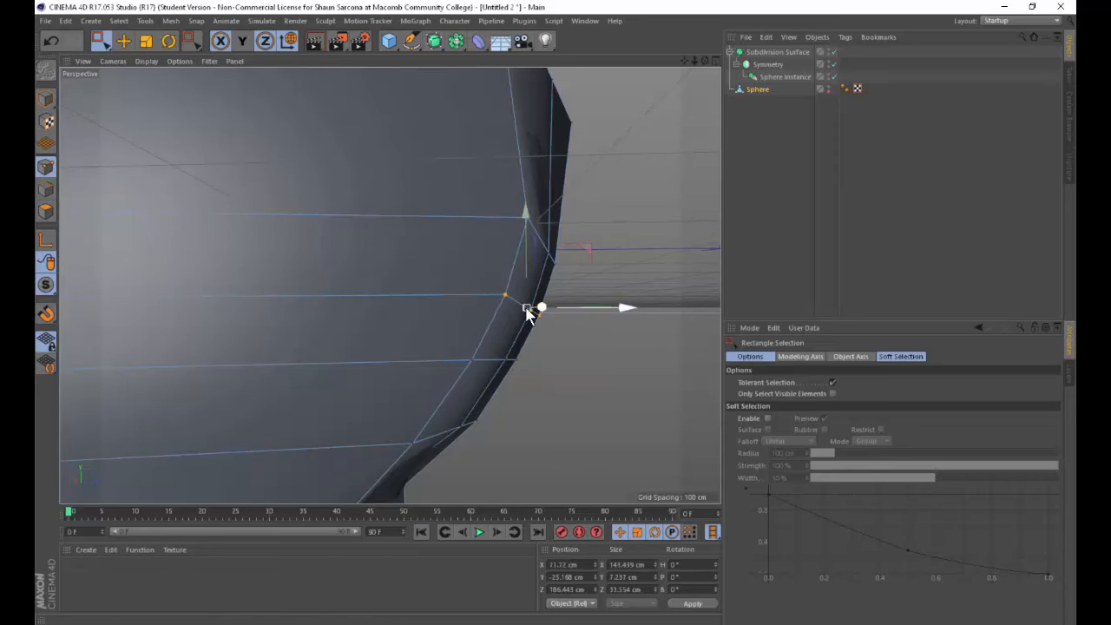
alt+drag(368, 396, 421, 355)
middle_click(421, 354)
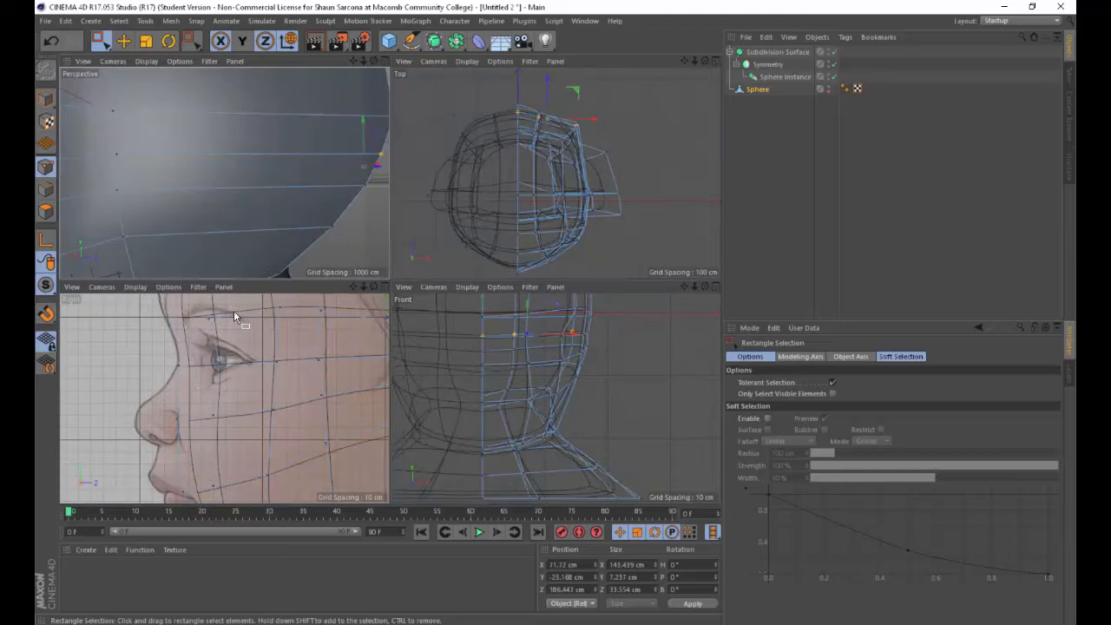
Cut a vertical edge loop with the Knife down the face between the centre line and the eye, at about 35% offset.
middle_click(186, 397)
mouse_move(529, 348)
alt+right_down()
mouse_move(474, 355)
mouse_move(517, 358)
alt+right_up()
right_click(462, 319)
click(370, 255)
middle_click(327, 245)
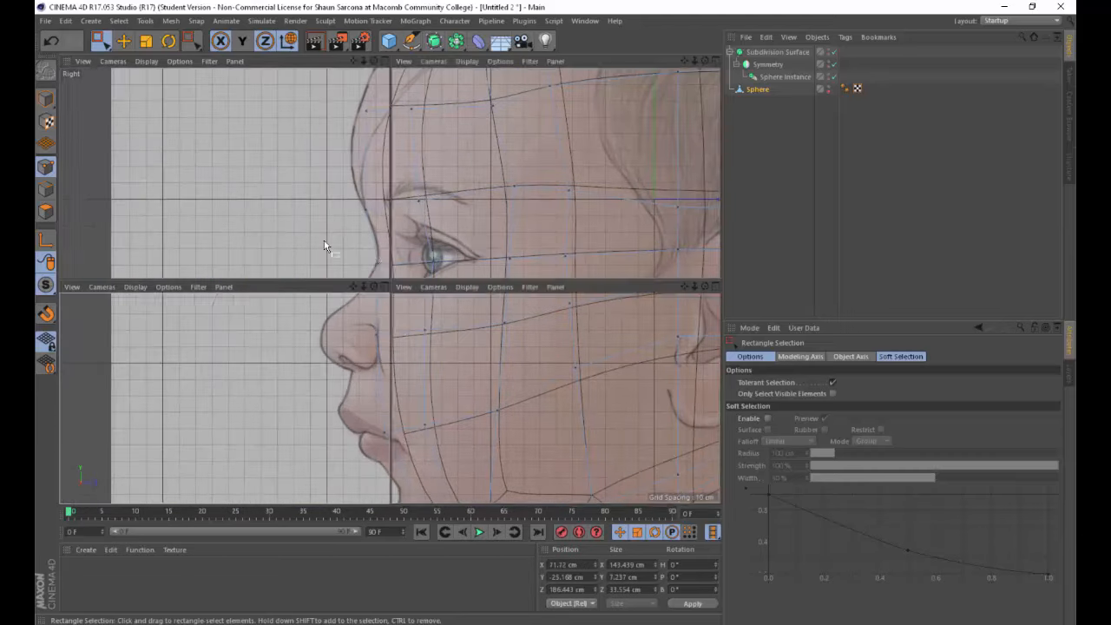
mouse_move(249, 221)
alt+mouse_down()
mouse_move(320, 200)
mouse_move(265, 202)
alt+mouse_up()
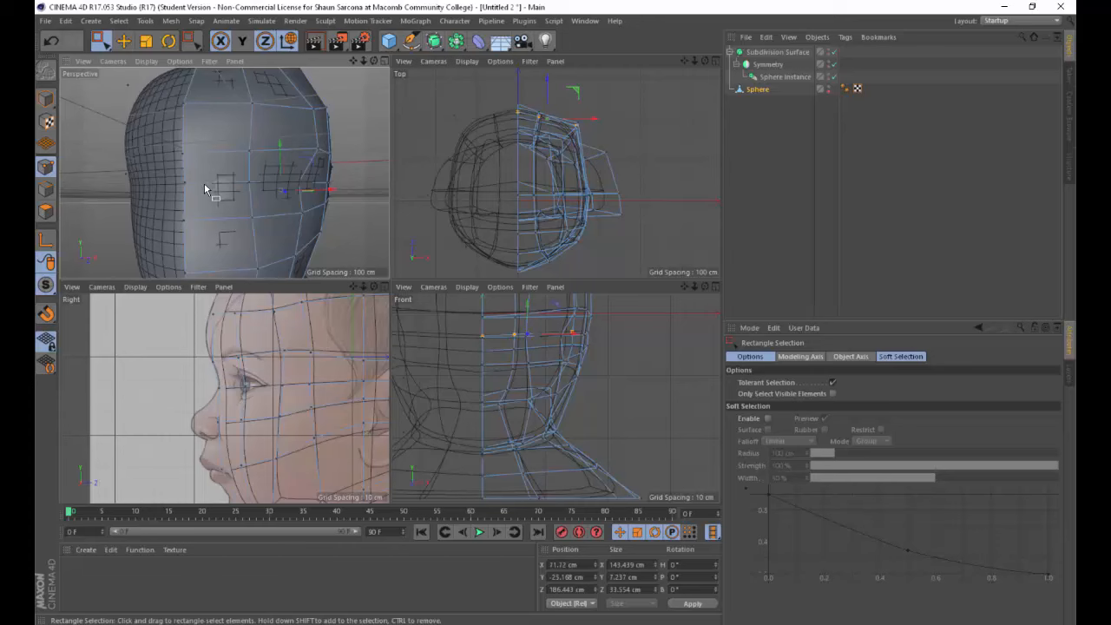
key(k)
key(l)
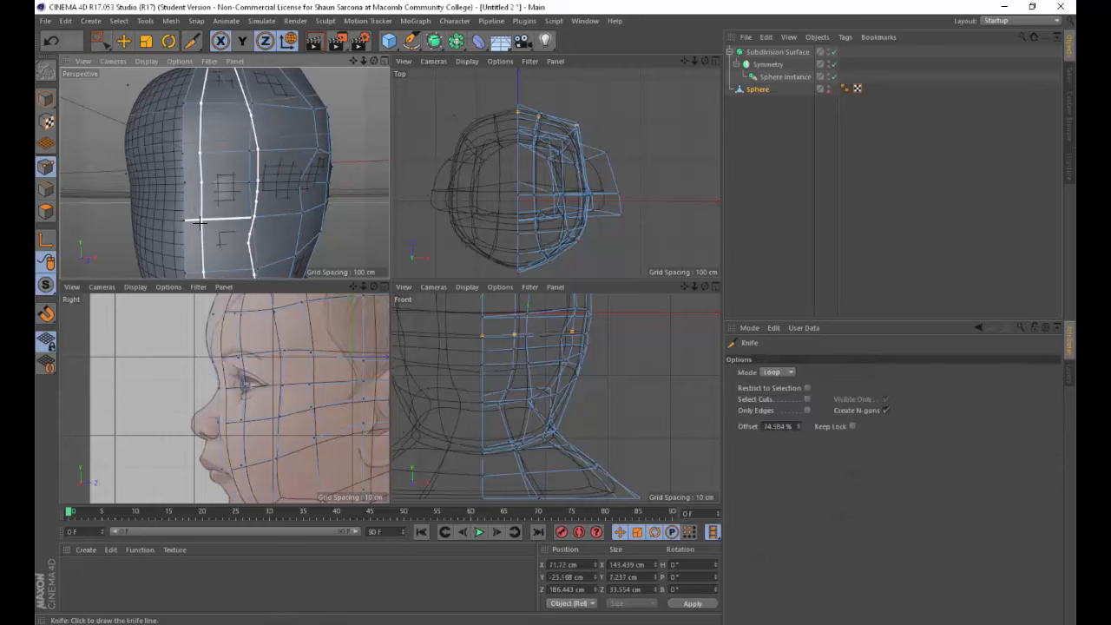
Add a vertical loop cut down the front of the head near the centre line and render the Perspective view to preview the form.
click(200, 222)
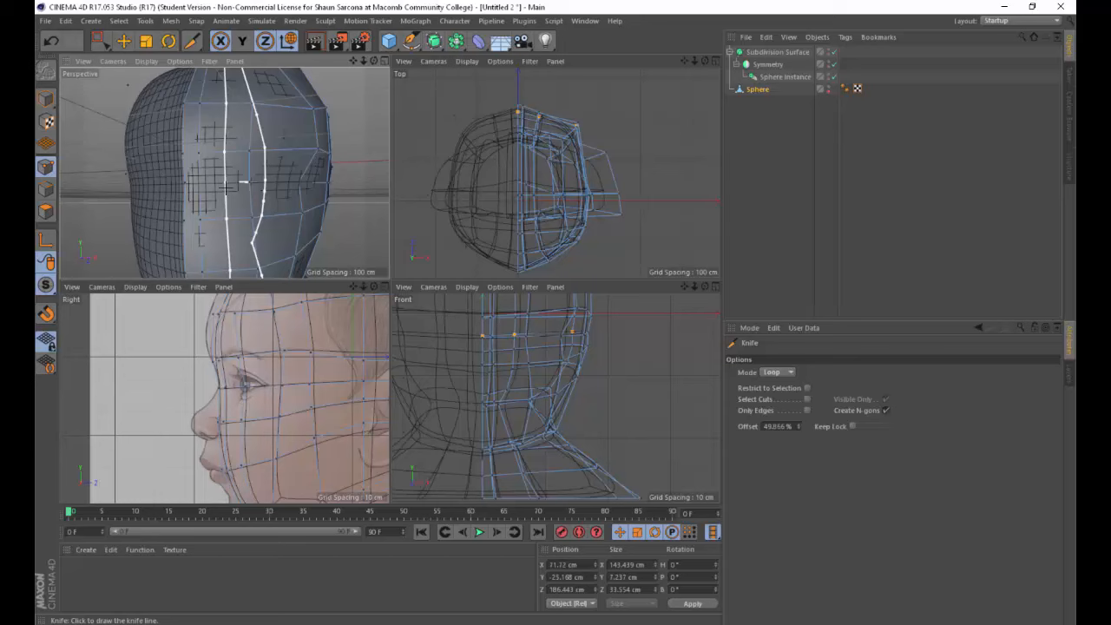
alt+drag(258, 175, 229, 139)
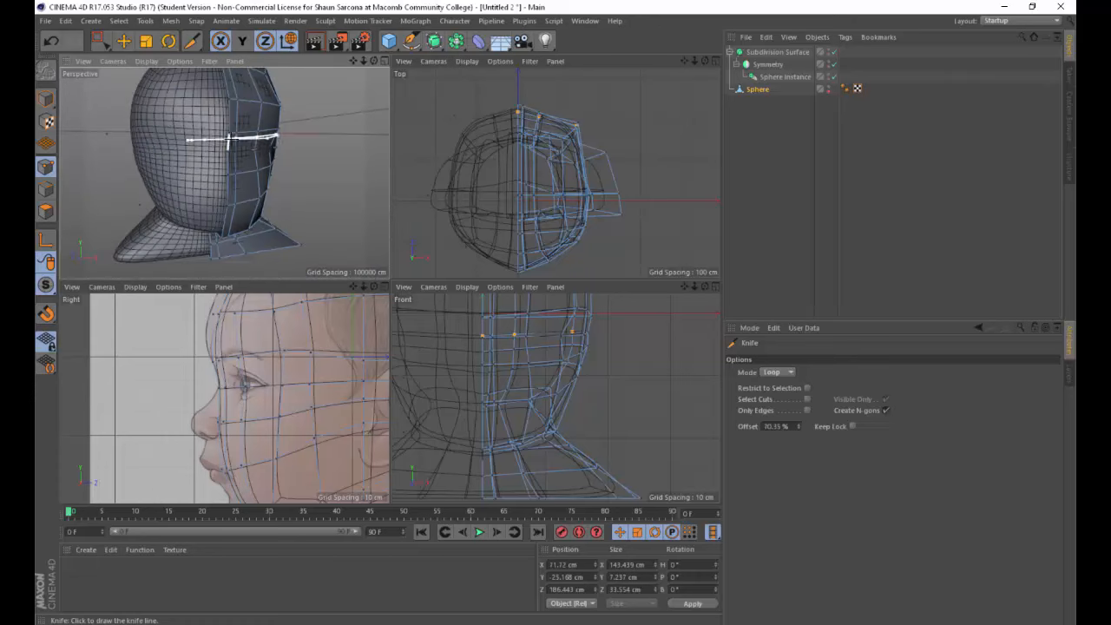
key(ctrl+r)
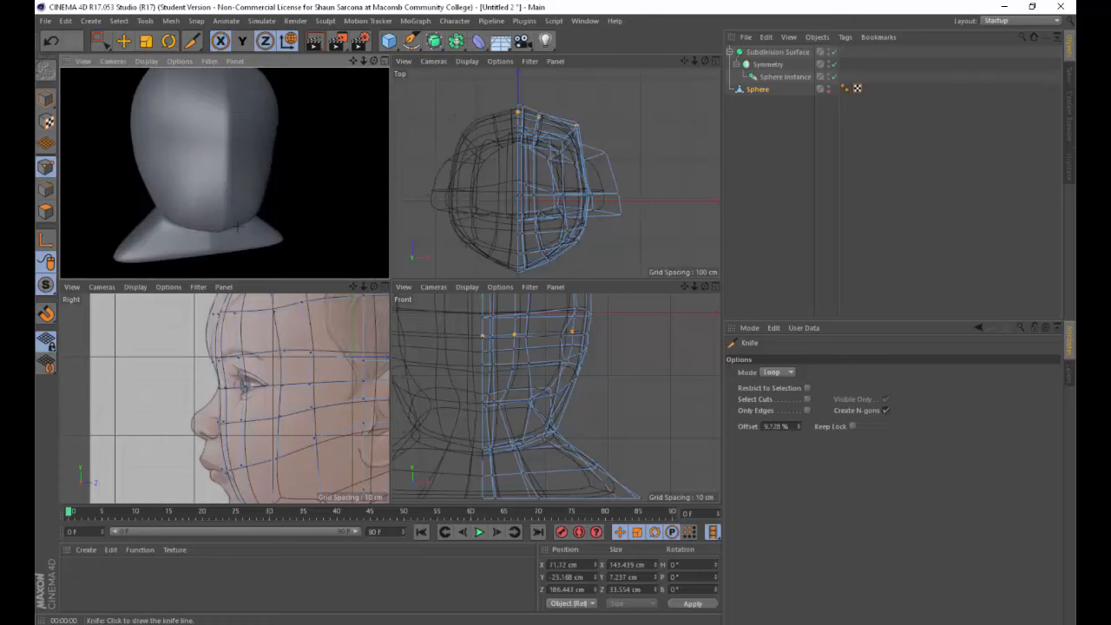
scroll(232, 165, up, 6)
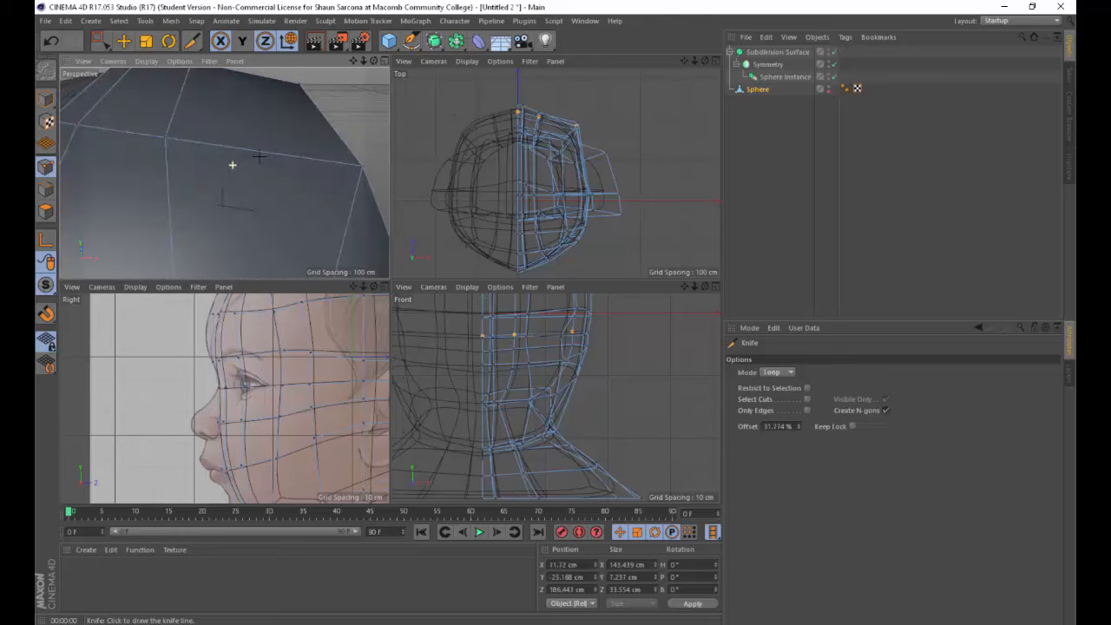
scroll(252, 160, down, 4)
Hide the Subdivision Surface in the viewports so only the half-head cage is displayed.
alt+middle_drag(545, 336, 557, 430)
key(space)
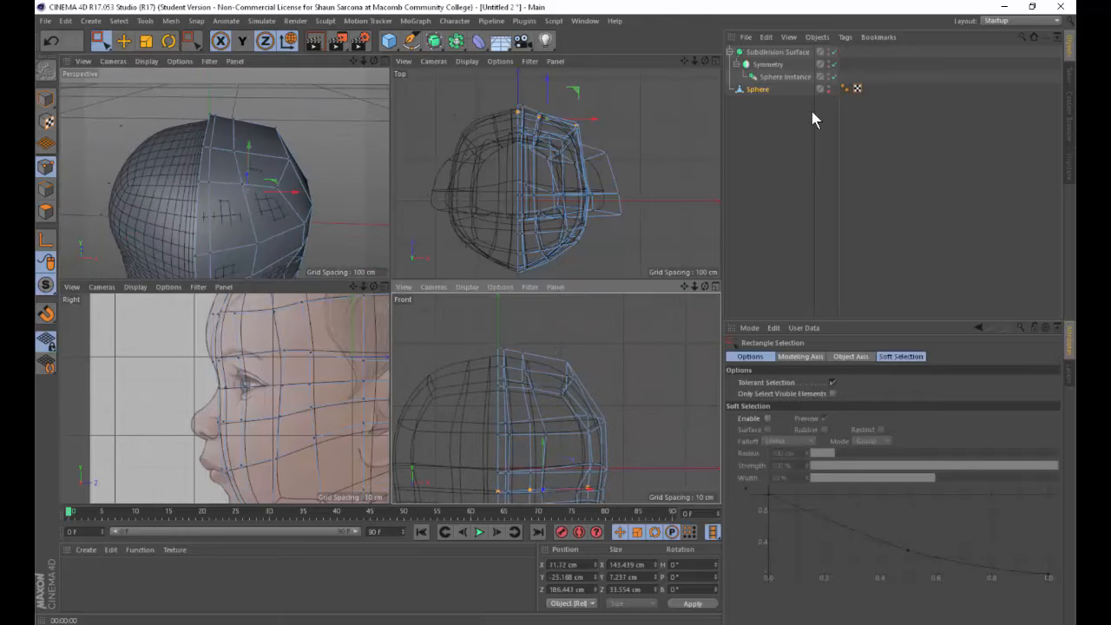
click(826, 65)
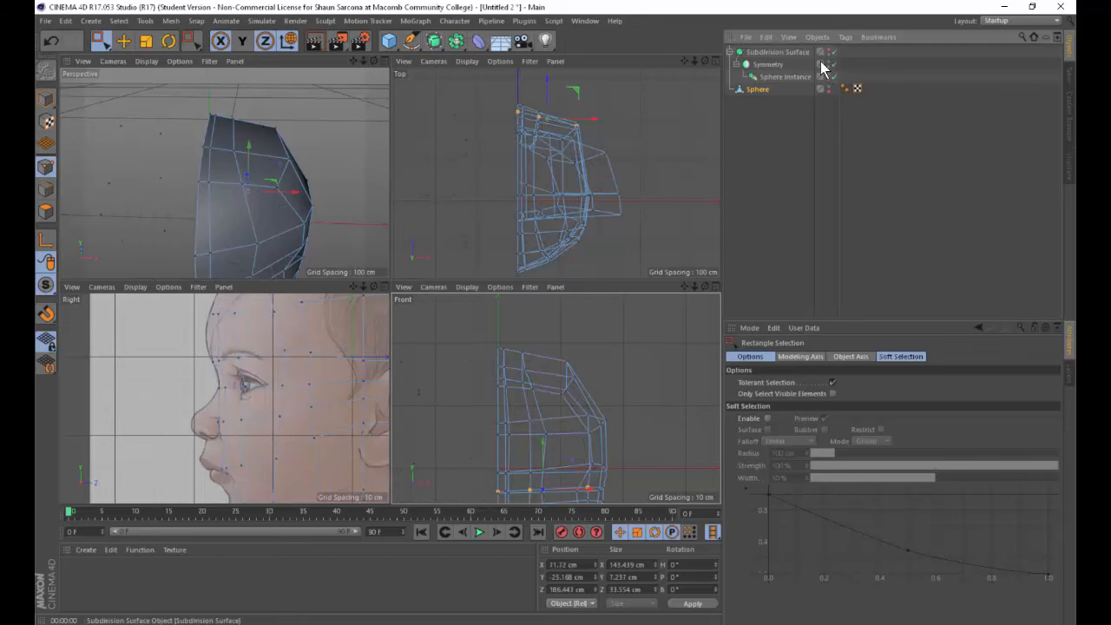
alt+drag(575, 324, 562, 292)
key(space)
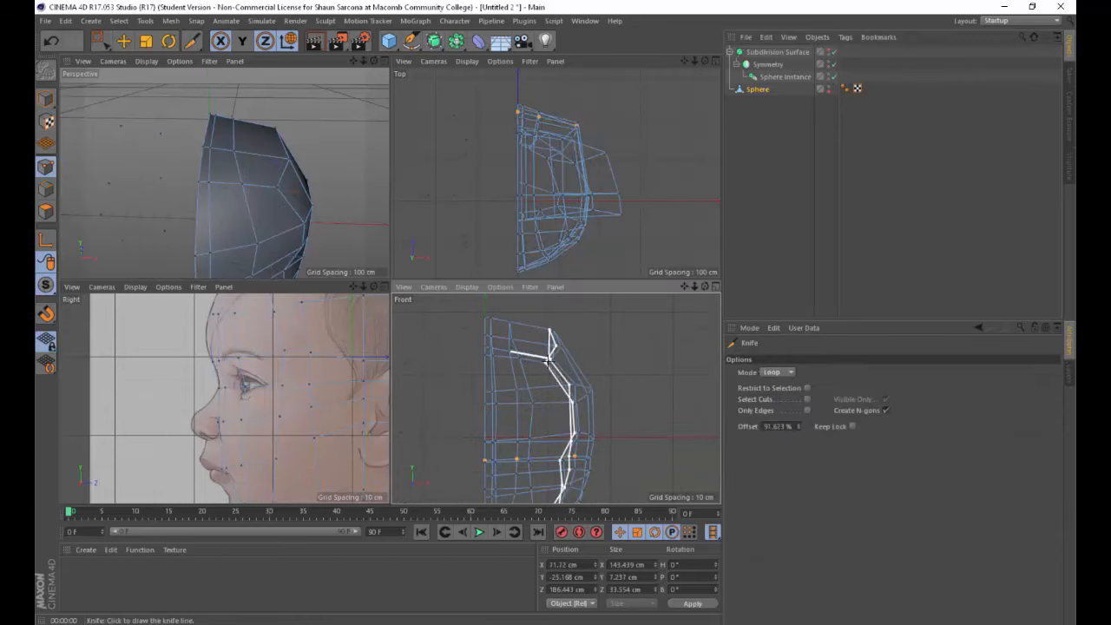
key(e)
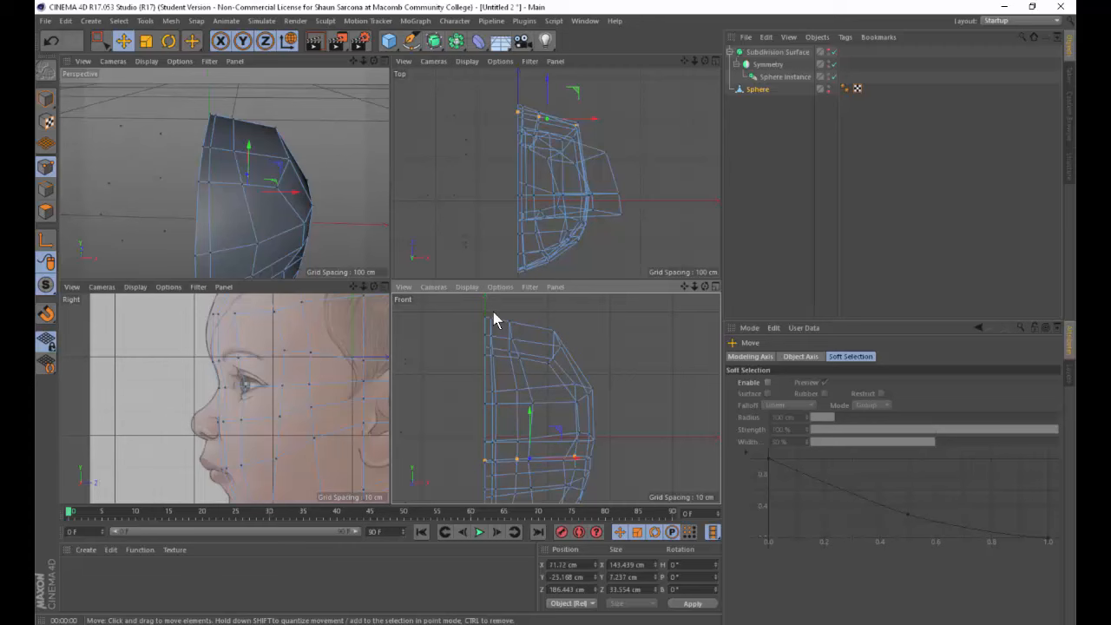
Redistribute the points across the top of the half head sideways in the Front view to space the vertical edges more evenly.
click(102, 42)
drag(539, 319, 623, 422)
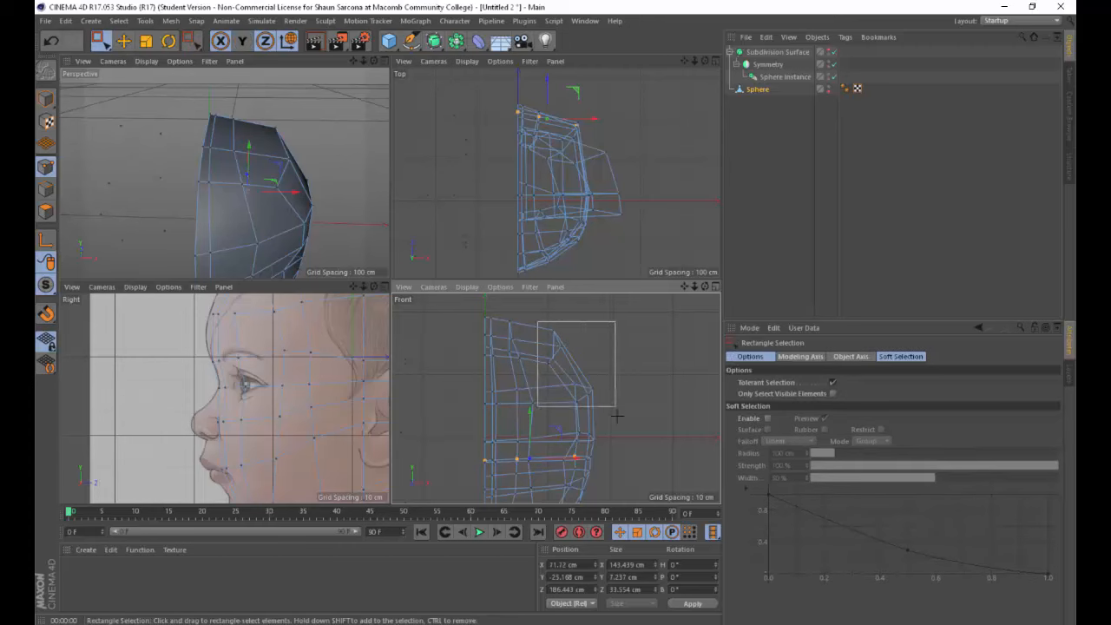
drag(527, 364, 533, 363)
drag(503, 310, 458, 385)
scroll(521, 373, up, 3)
alt+middle_drag(513, 422, 472, 463)
drag(471, 317, 494, 358)
alt+middle_drag(477, 377, 475, 354)
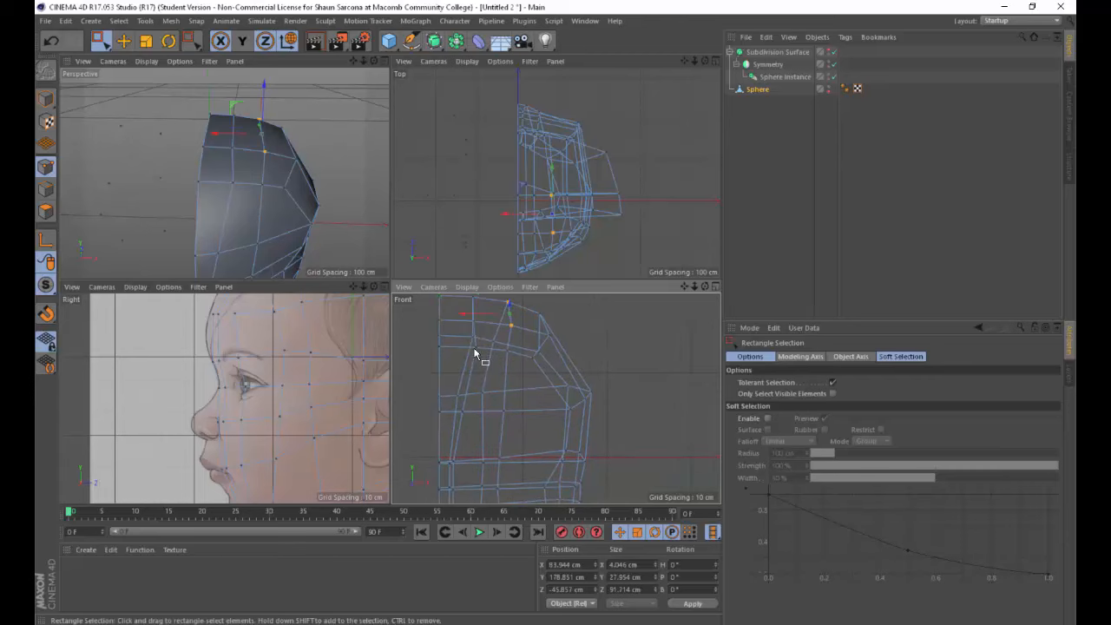
Adjust the points of the edge column beside the centre line at the upper head in the Front view.
click(463, 353)
click(475, 350)
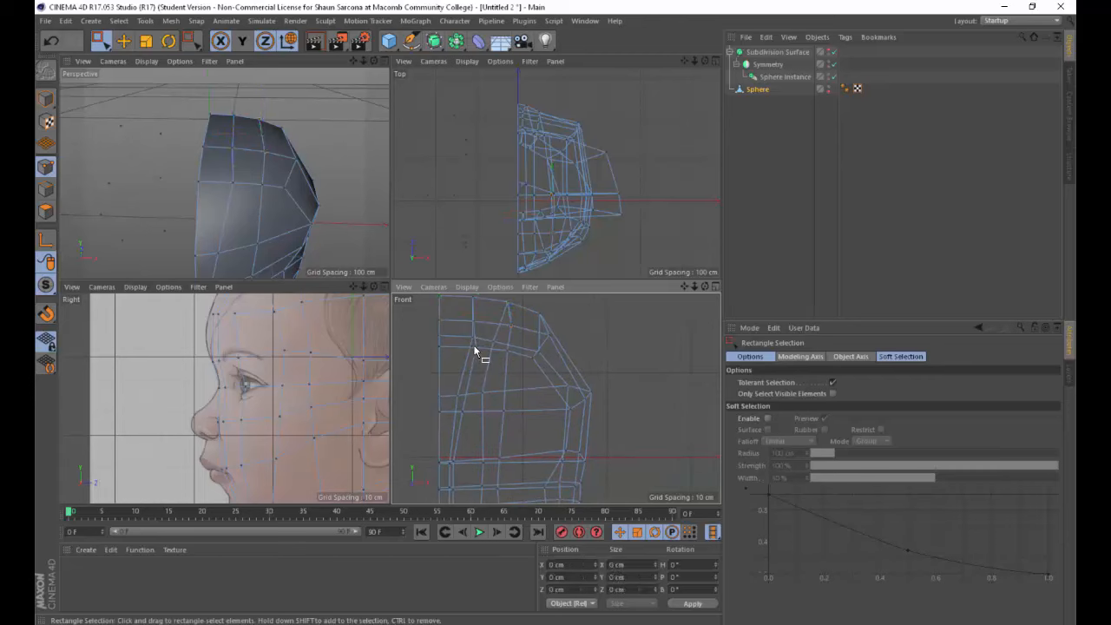
click(455, 350)
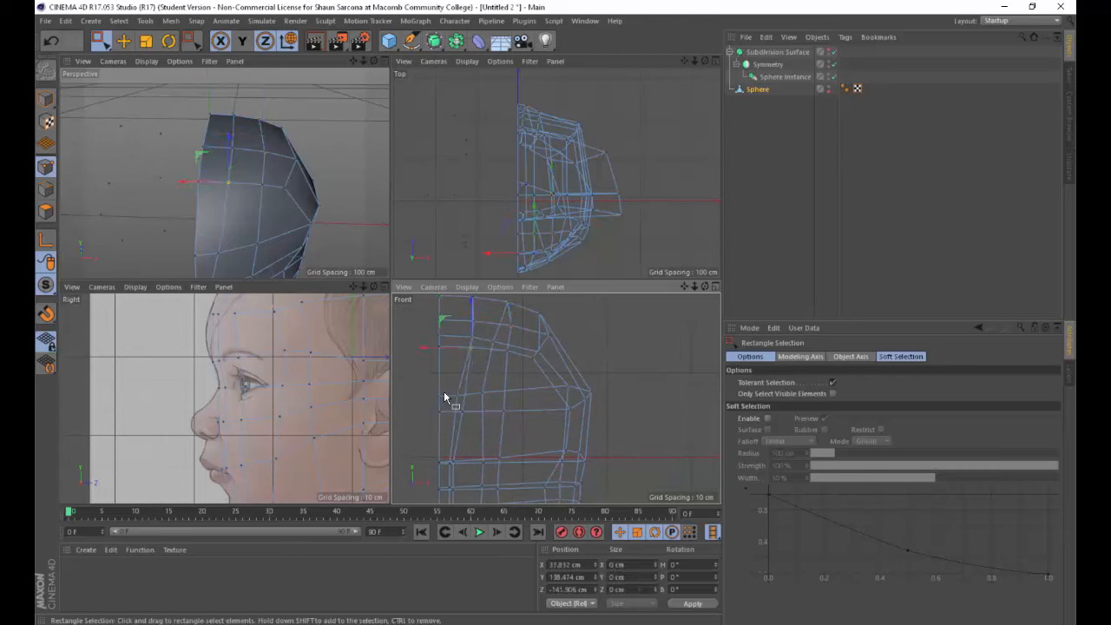
drag(464, 400, 467, 408)
Set the Front view's display to Hidden Line so the points at the back of the head are concealed.
alt+middle_drag(484, 394, 490, 293)
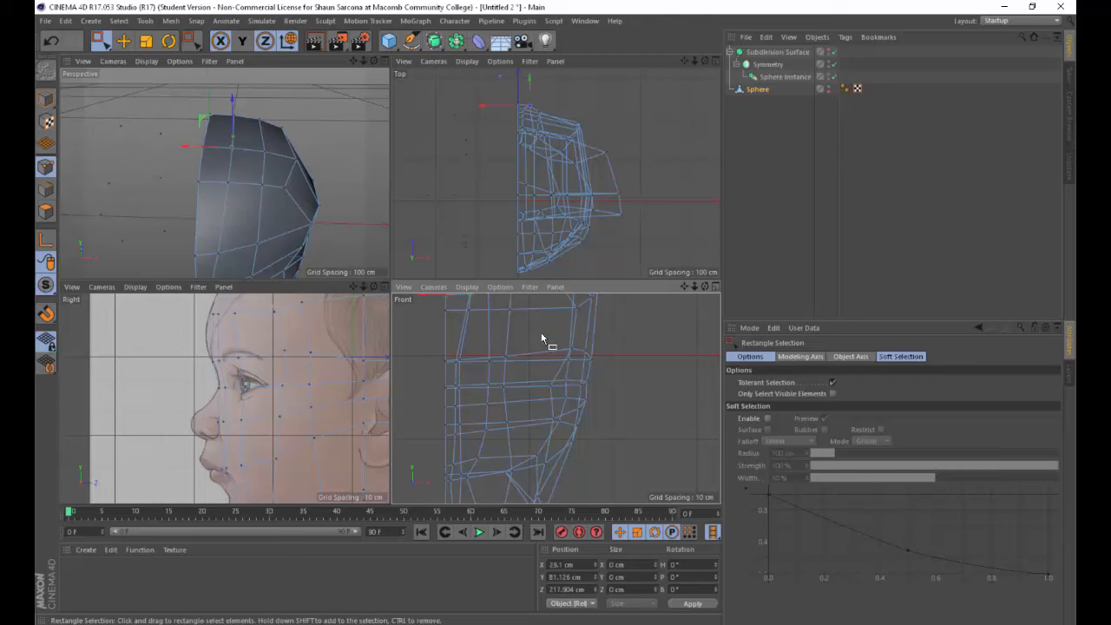
alt+middle_drag(484, 451, 460, 347)
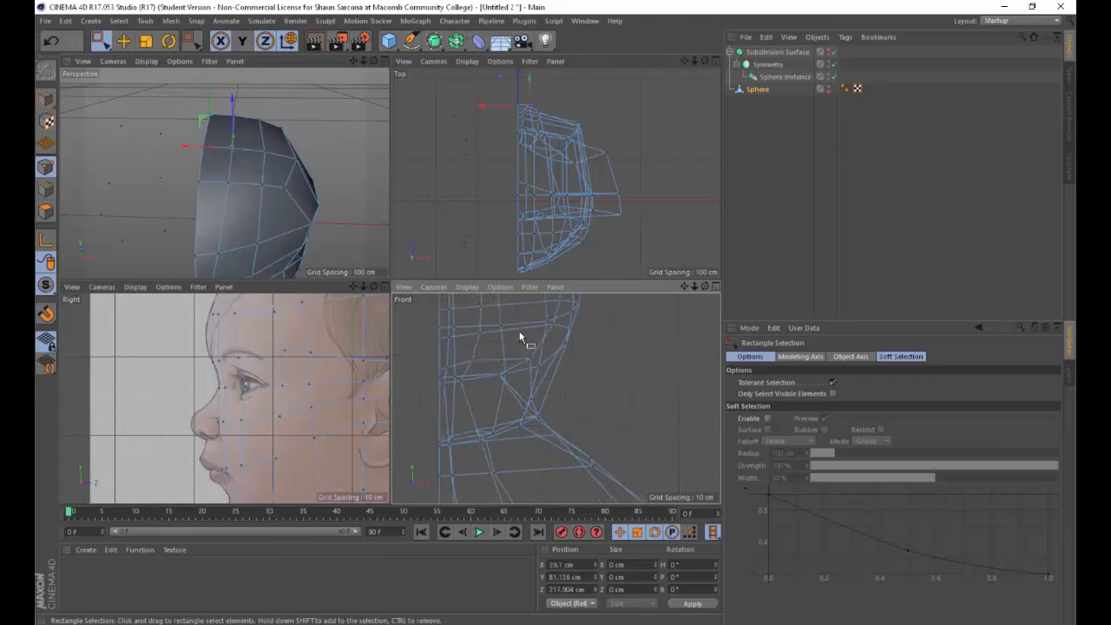
click(466, 287)
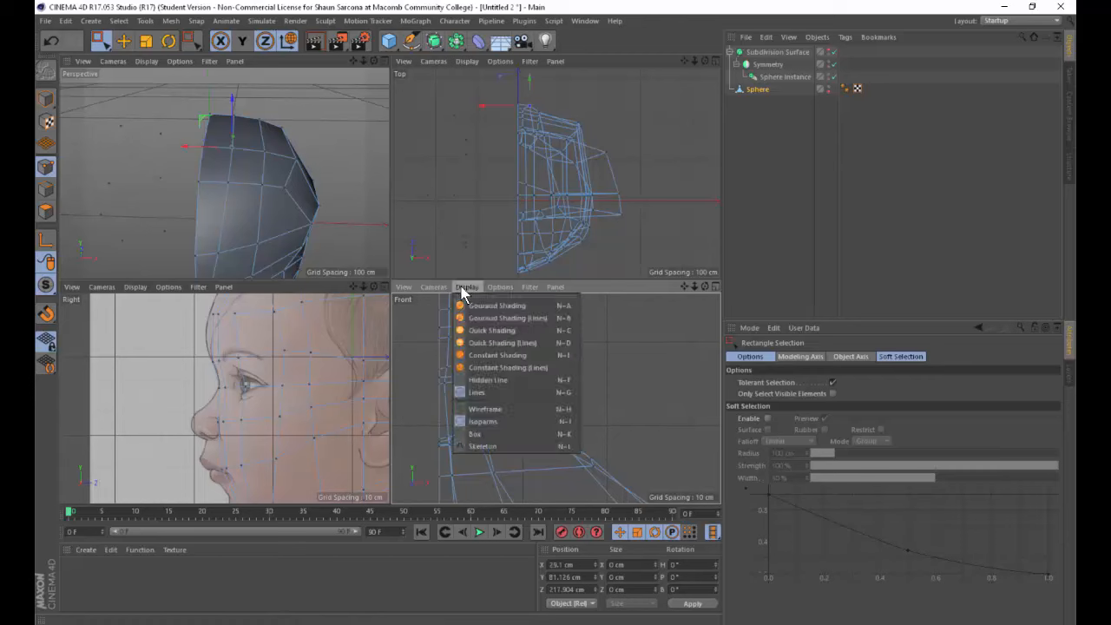
click(510, 387)
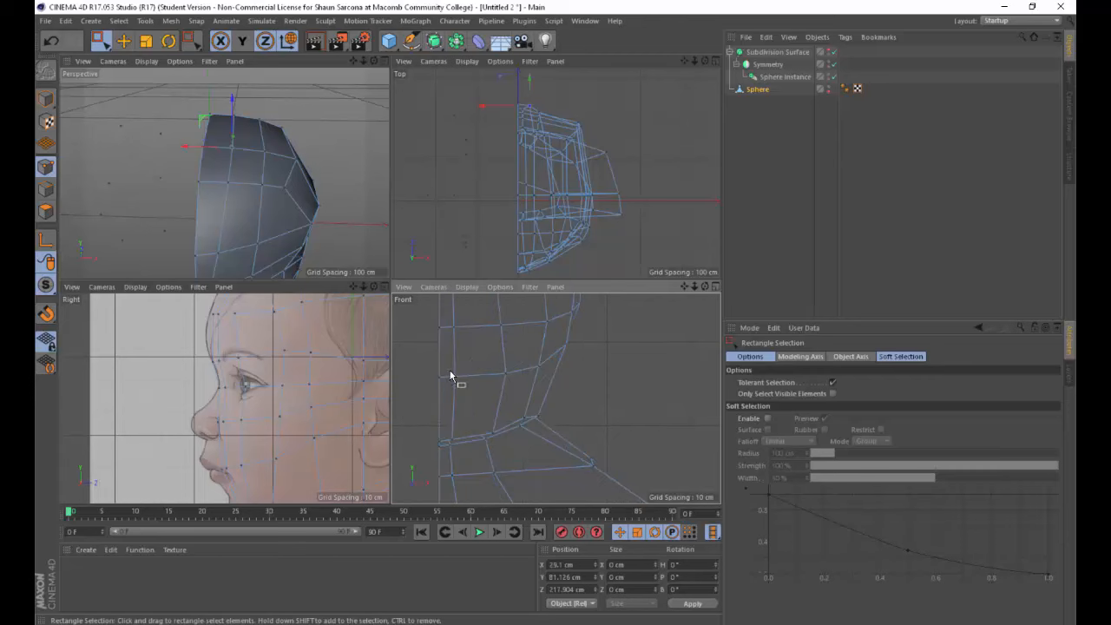
Shift the lower-face, chin and neck points of the column beside the centre line outward in the Front view.
drag(450, 367, 467, 336)
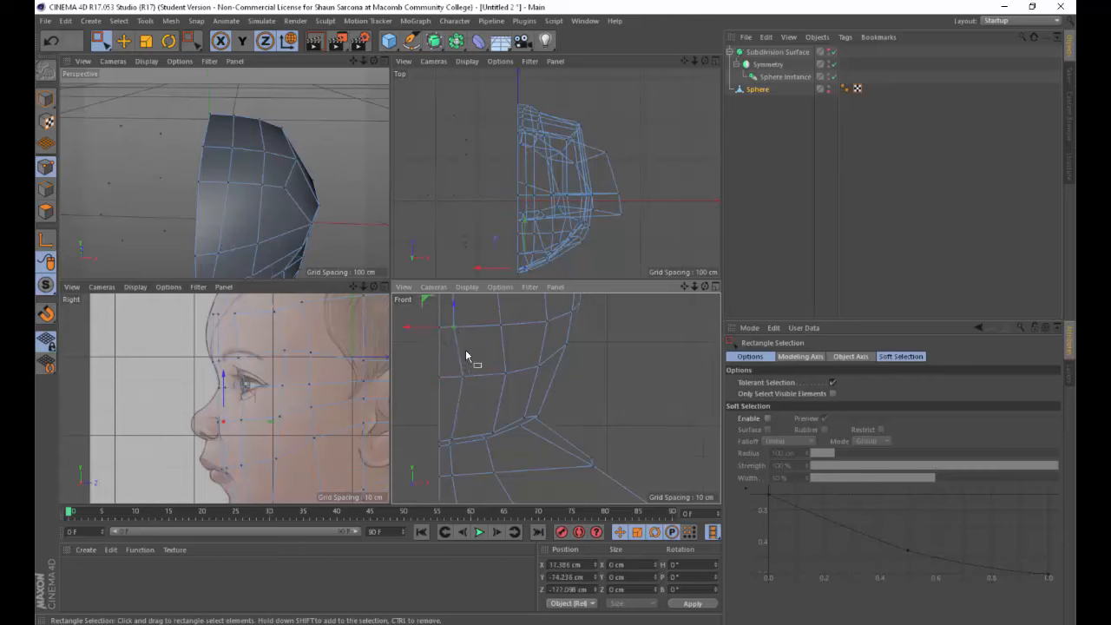
alt+middle_drag(465, 350, 478, 381)
drag(427, 362, 439, 364)
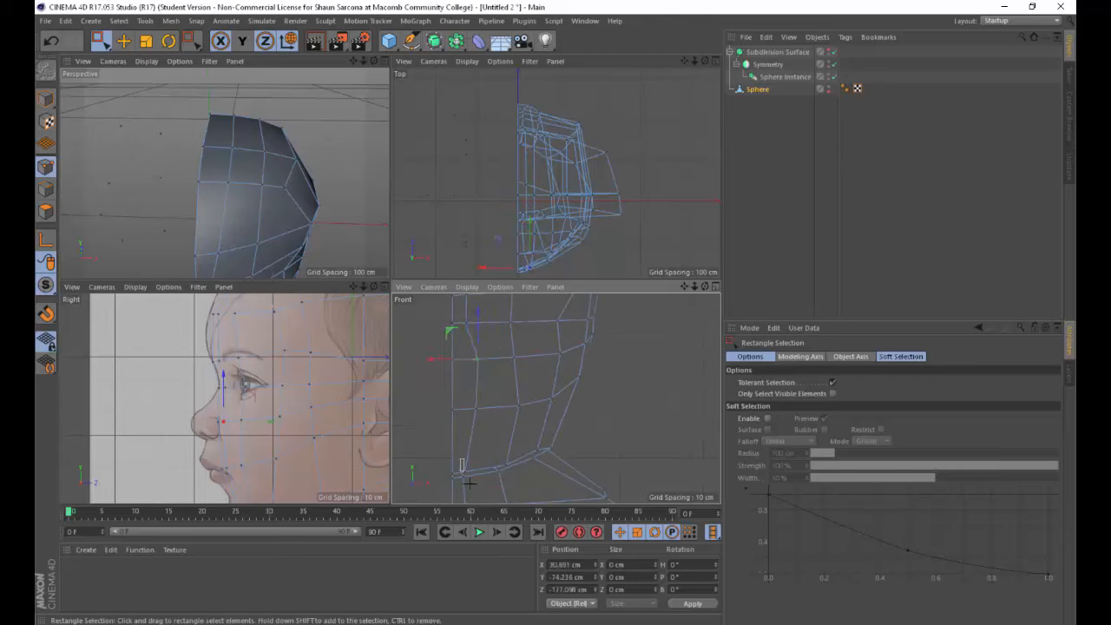
drag(470, 484, 472, 486)
alt+middle_drag(474, 450, 474, 366)
drag(429, 394, 451, 443)
alt+middle_drag(496, 399, 504, 463)
Show the Subdivision Surface in the viewports again and render the enlarged Perspective view to check the smoothed head.
middle_click(299, 230)
alt+drag(299, 230, 514, 253)
click(829, 50)
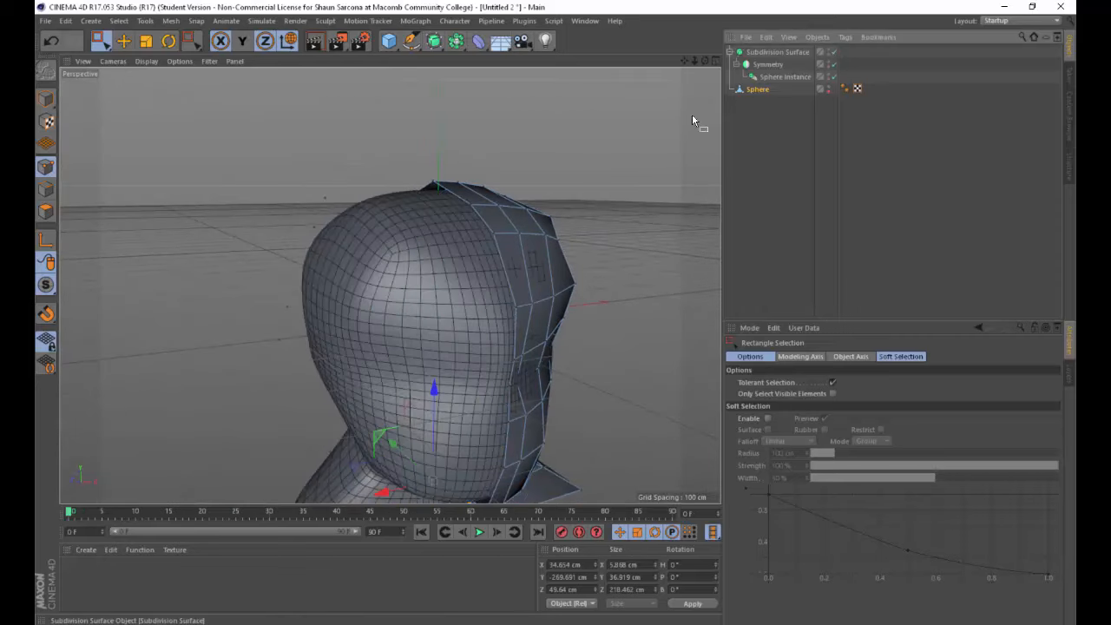
alt+drag(692, 114, 558, 146)
key(ctrl+r)
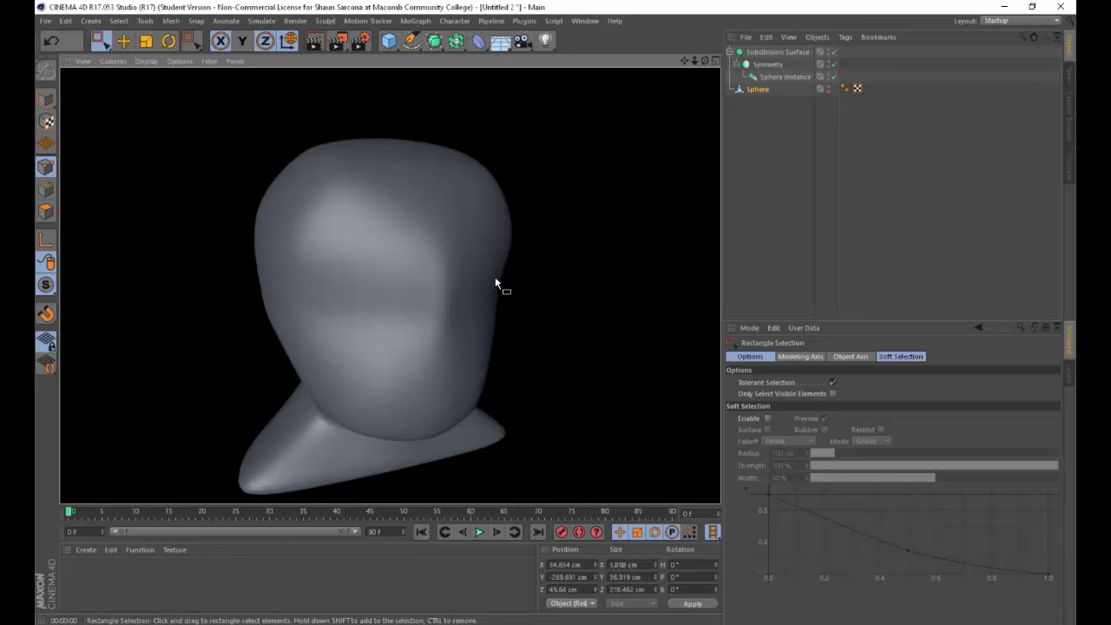
alt+drag(495, 276, 439, 256)
middle_click(437, 256)
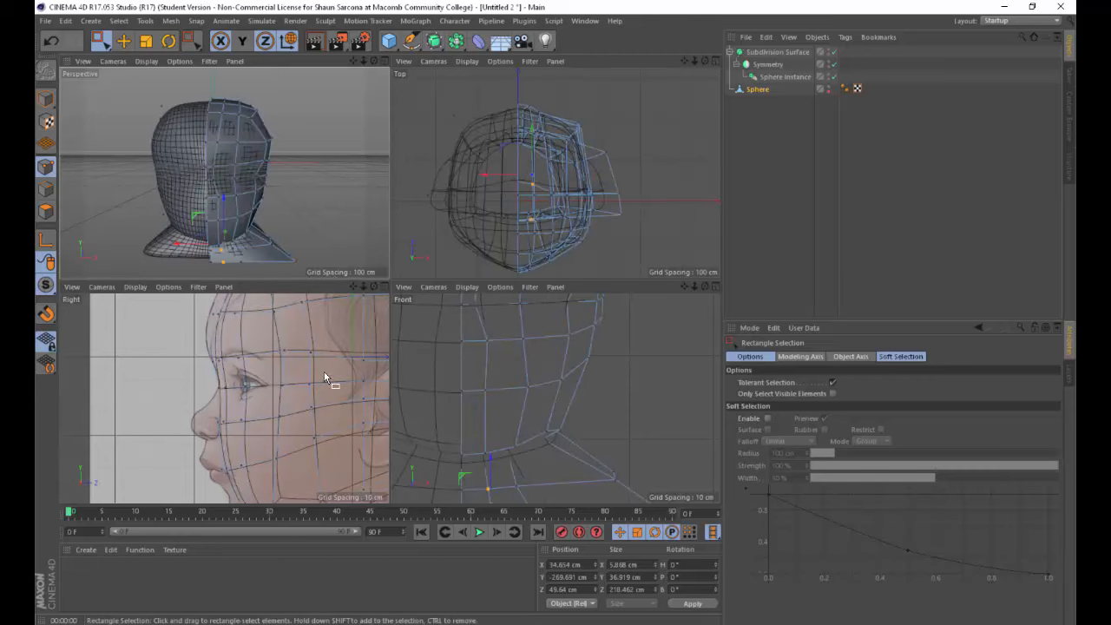
Select the four polygons covering the eye area in the Front view and compare them with the face-muscle diagram in the browser.
scroll(529, 368, up, 3)
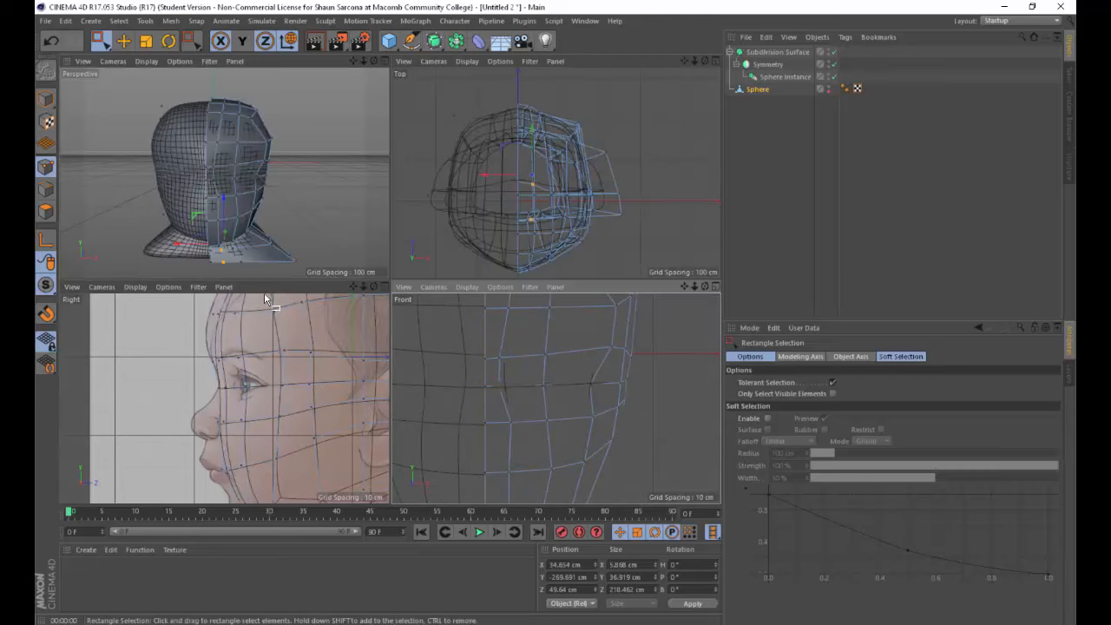
click(123, 41)
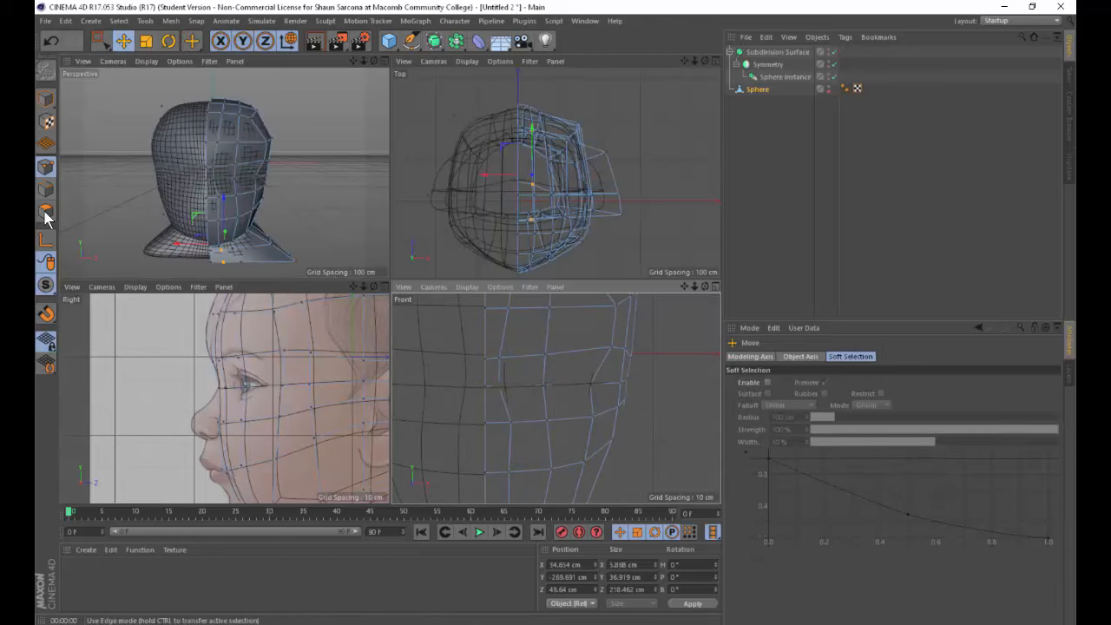
click(45, 213)
click(531, 374)
shift+click(563, 366)
shift+click(564, 401)
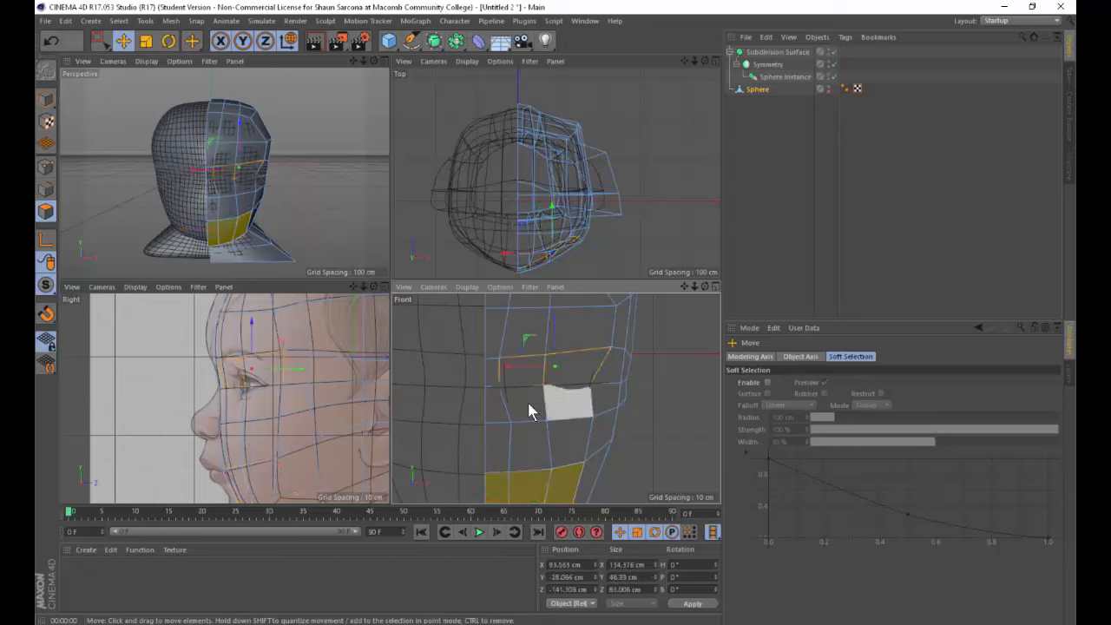
shift+click(524, 405)
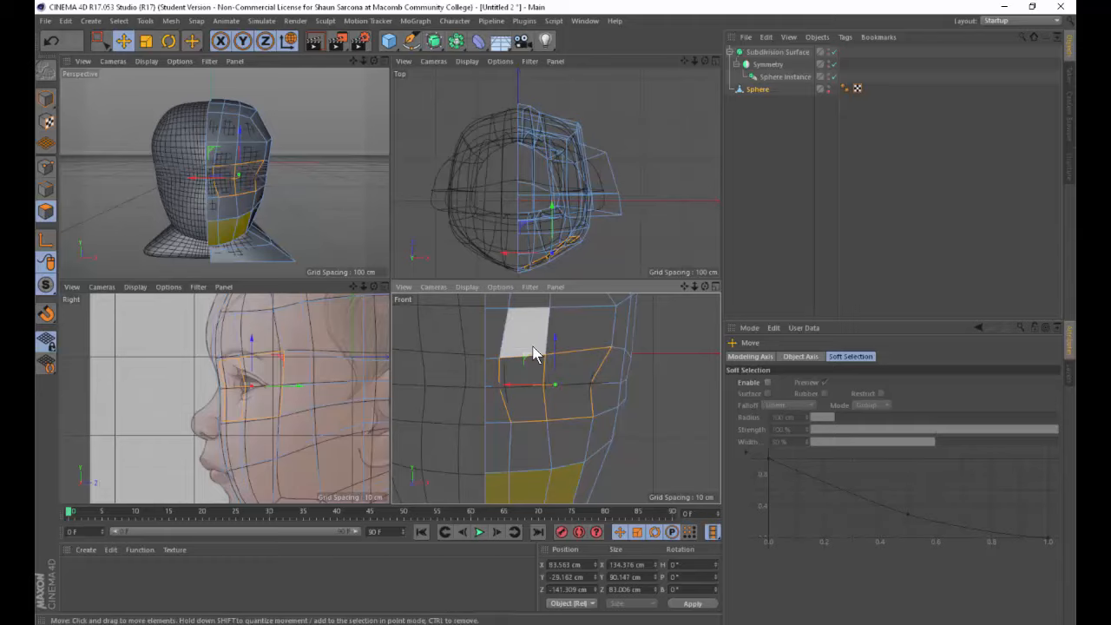
key(alt+Tab)
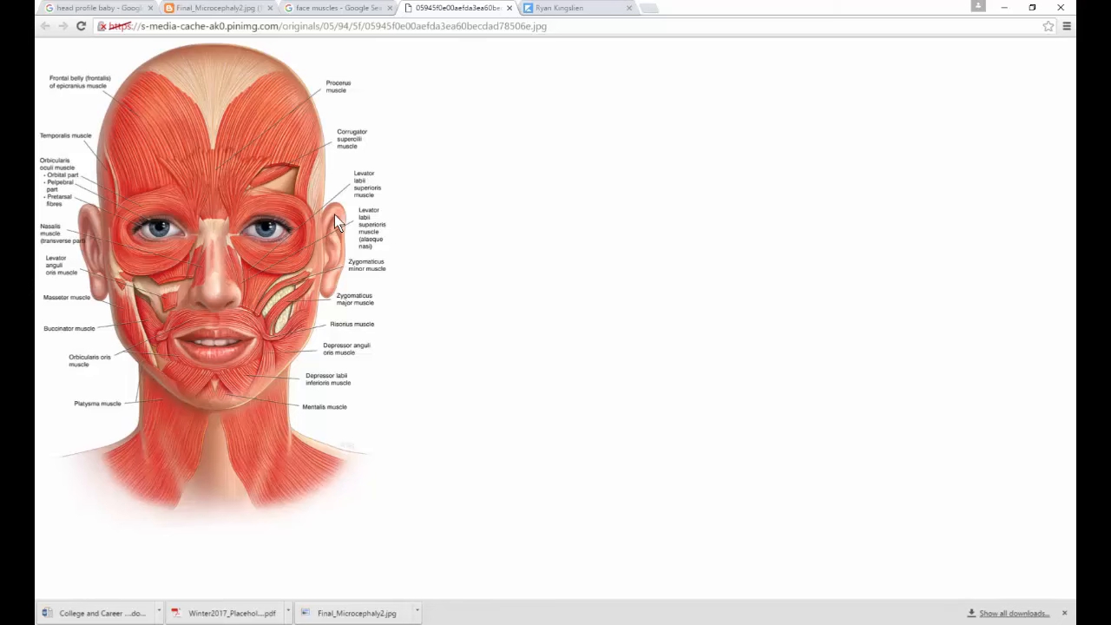
key(alt+Tab)
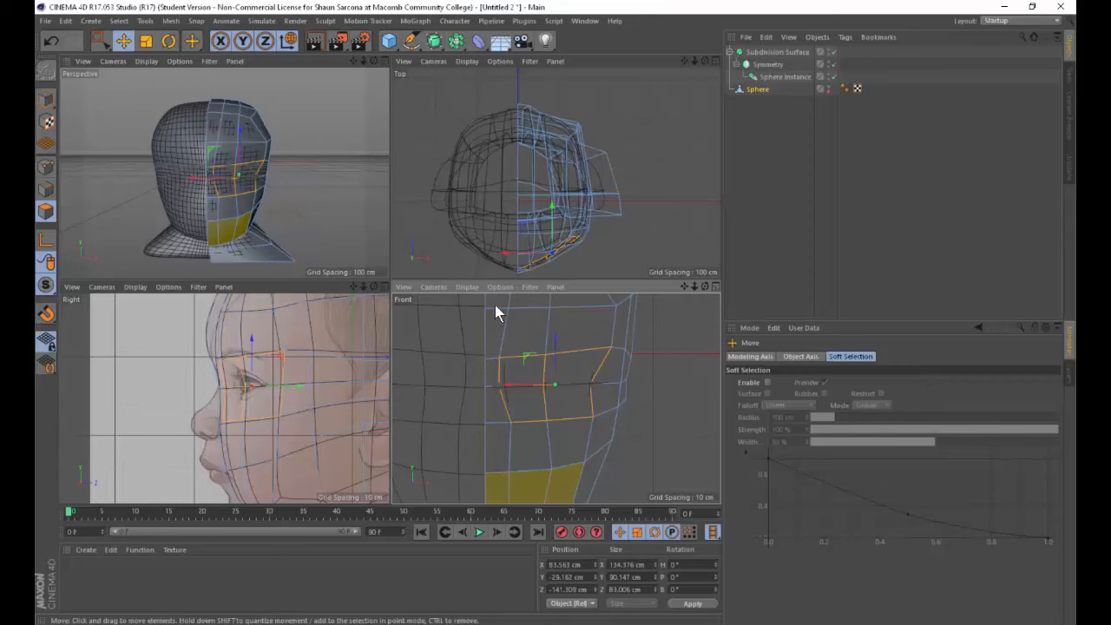
Move the point at the outer corner of the eye area outward to about X 145 cm in point mode.
click(608, 382)
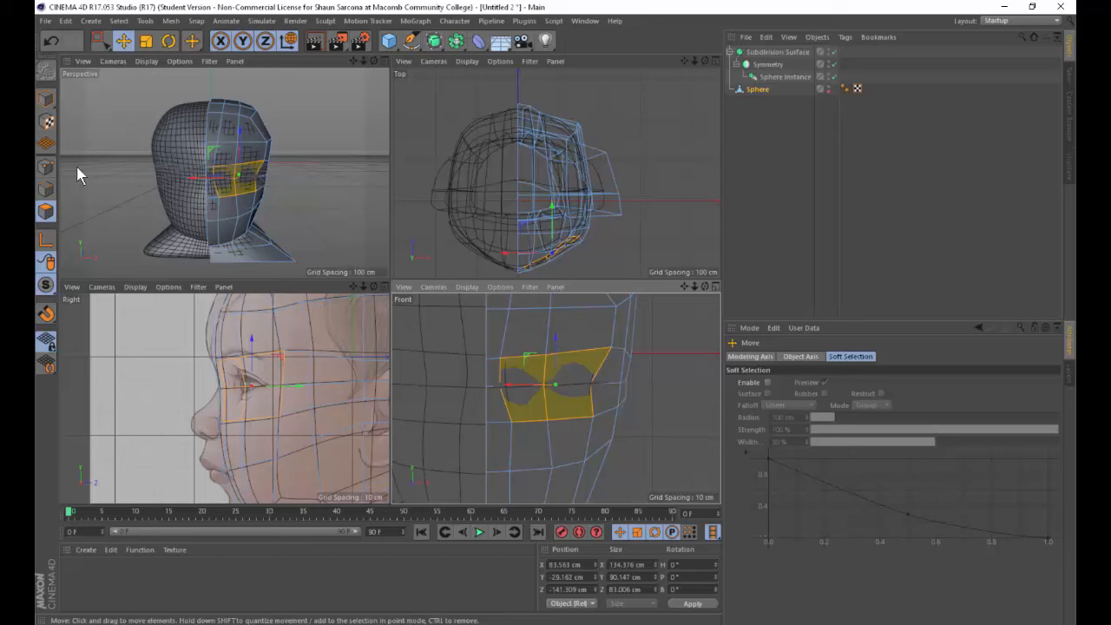
click(47, 167)
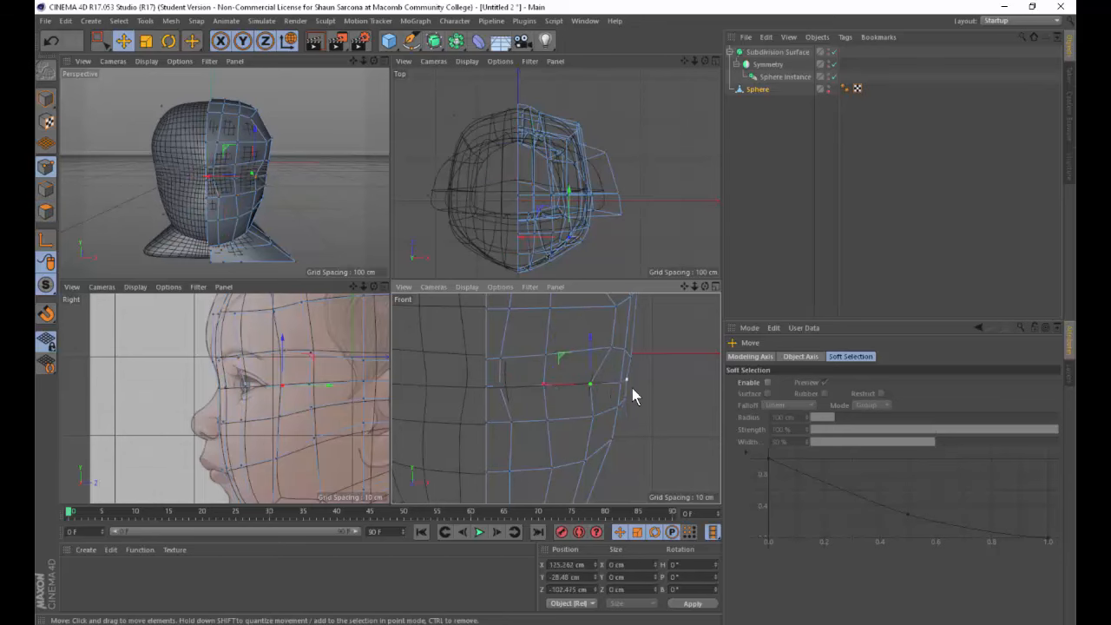
drag(606, 384, 566, 385)
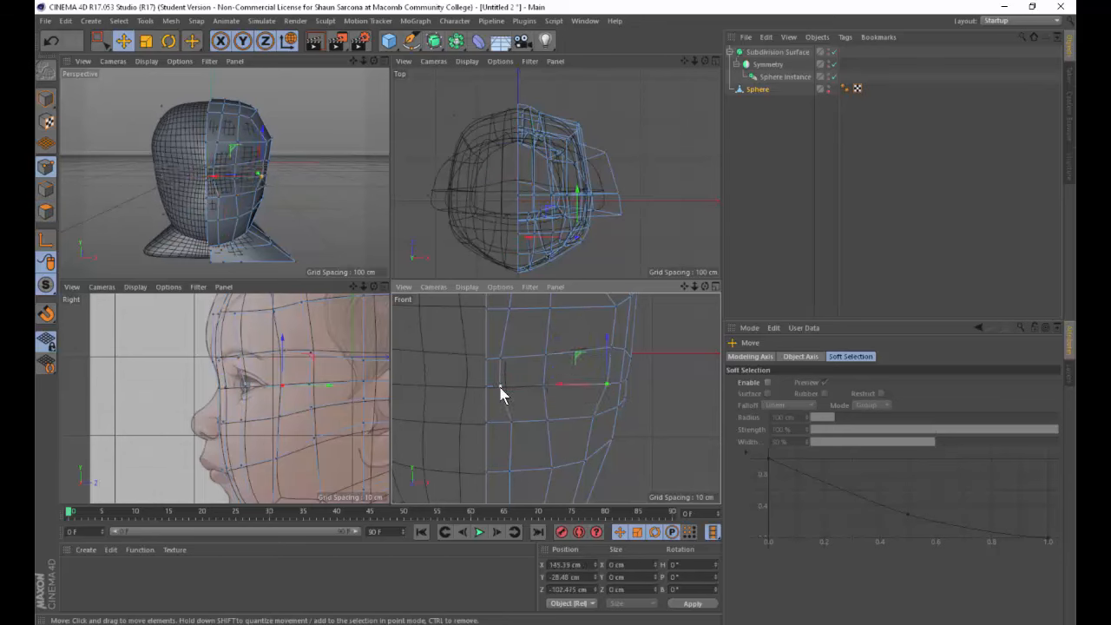
Move the upper inner point of the eye area outward and down to about X 24 cm, Y -5 cm.
click(499, 388)
click(546, 356)
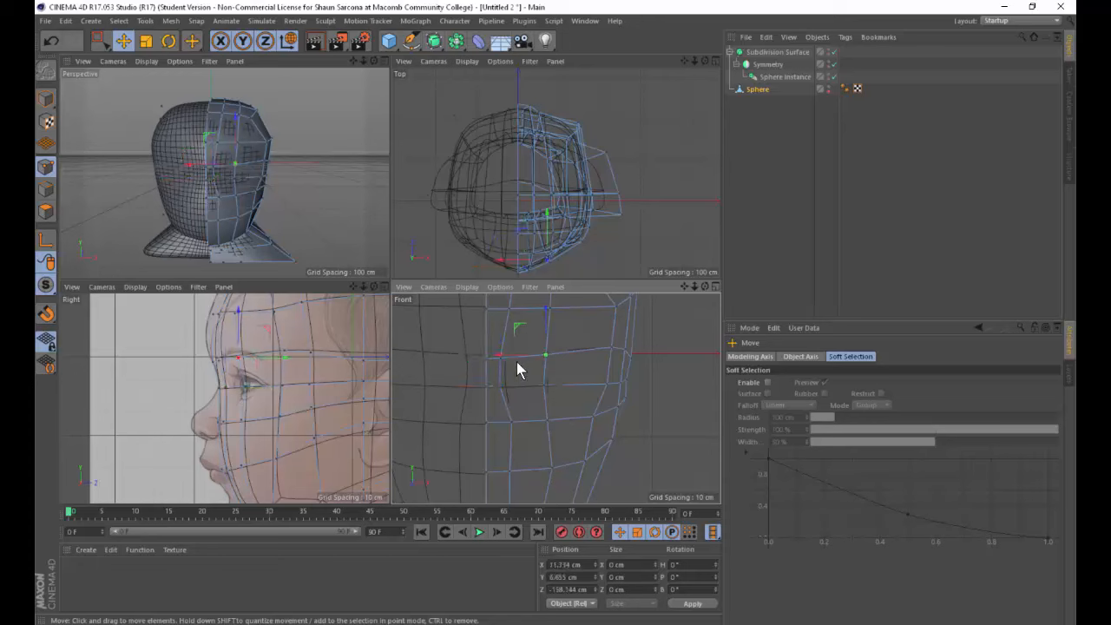
click(500, 359)
drag(499, 324, 506, 331)
drag(462, 363, 470, 366)
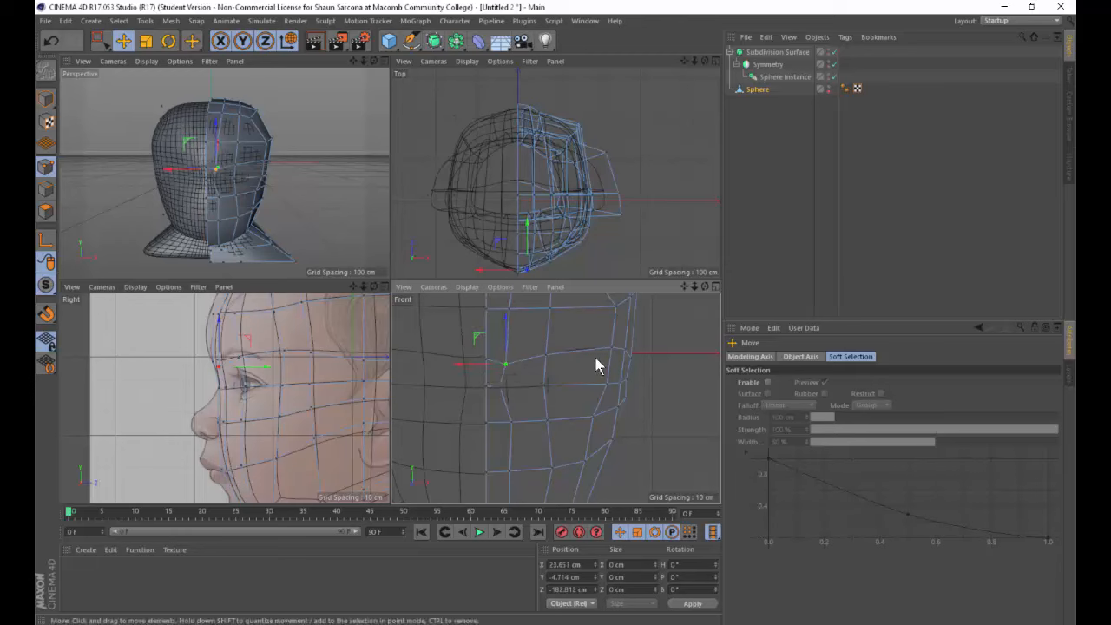
Pull the eye area's upper outer point inward and lower its bottom middle point to about Y -83 cm, then return to polygon mode.
click(611, 350)
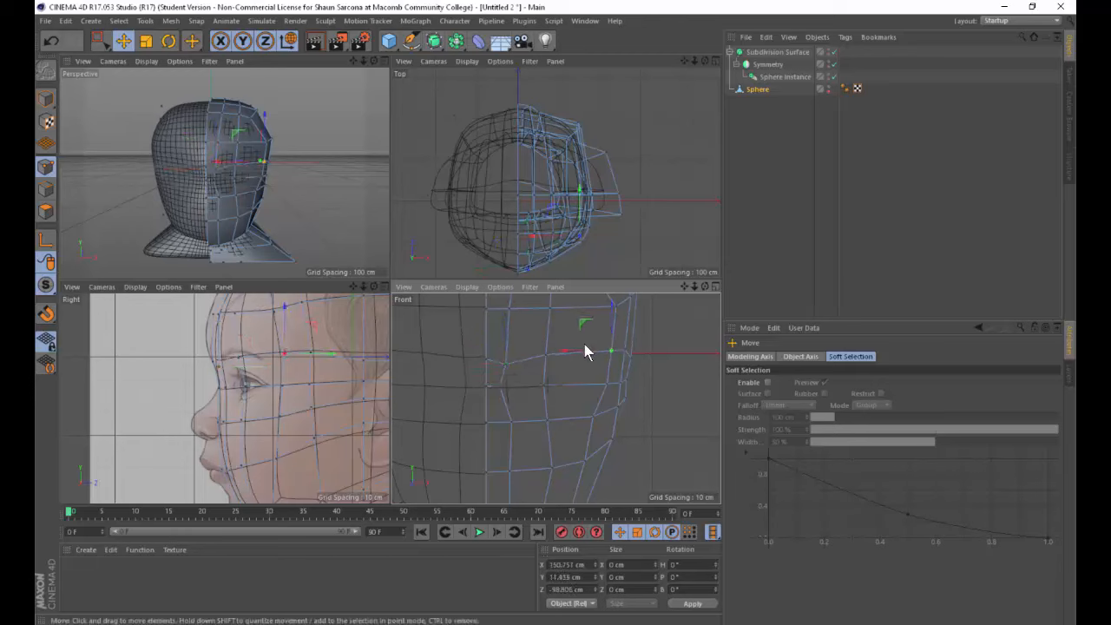
click(547, 420)
drag(547, 388, 548, 397)
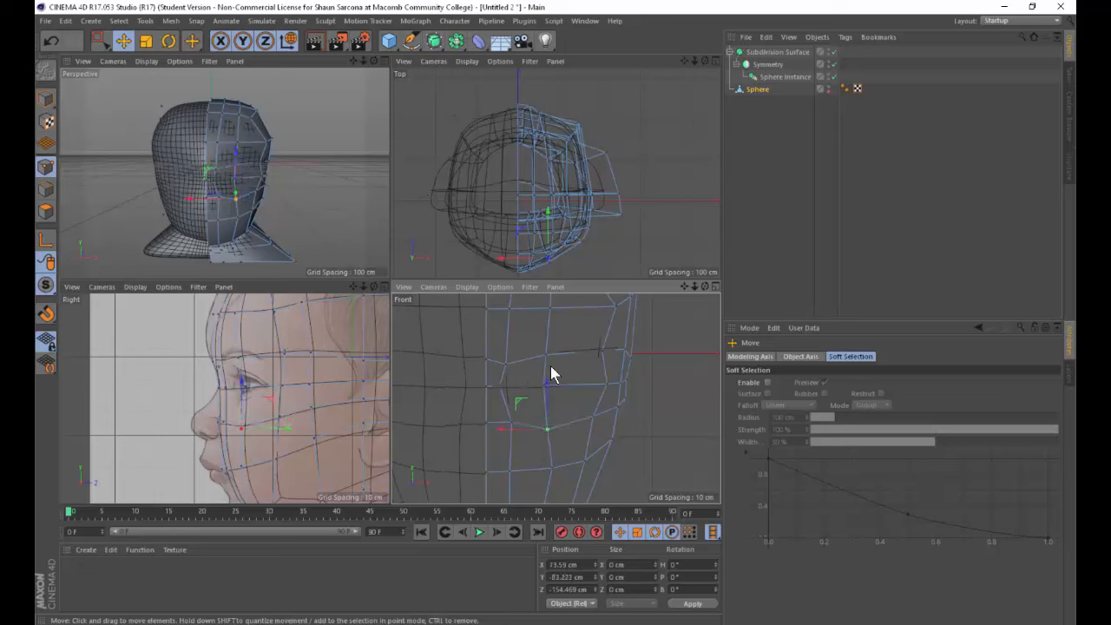
click(47, 211)
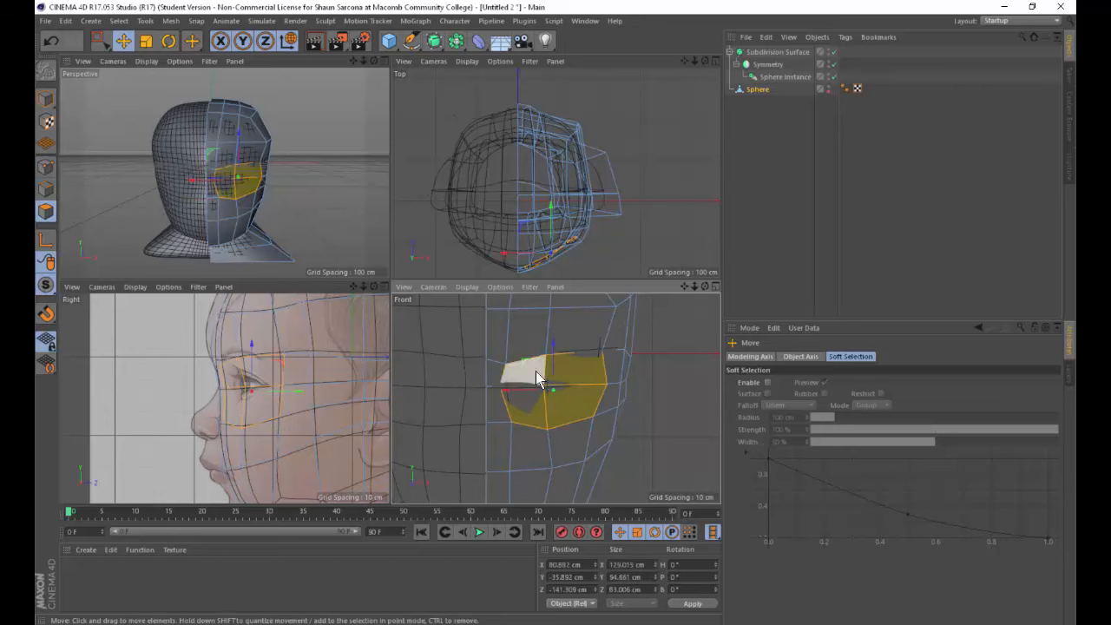
Inner-extrude the four eye-area polygons by about 23 cm and raise the inset polygons to about Y -27 cm.
key(m)
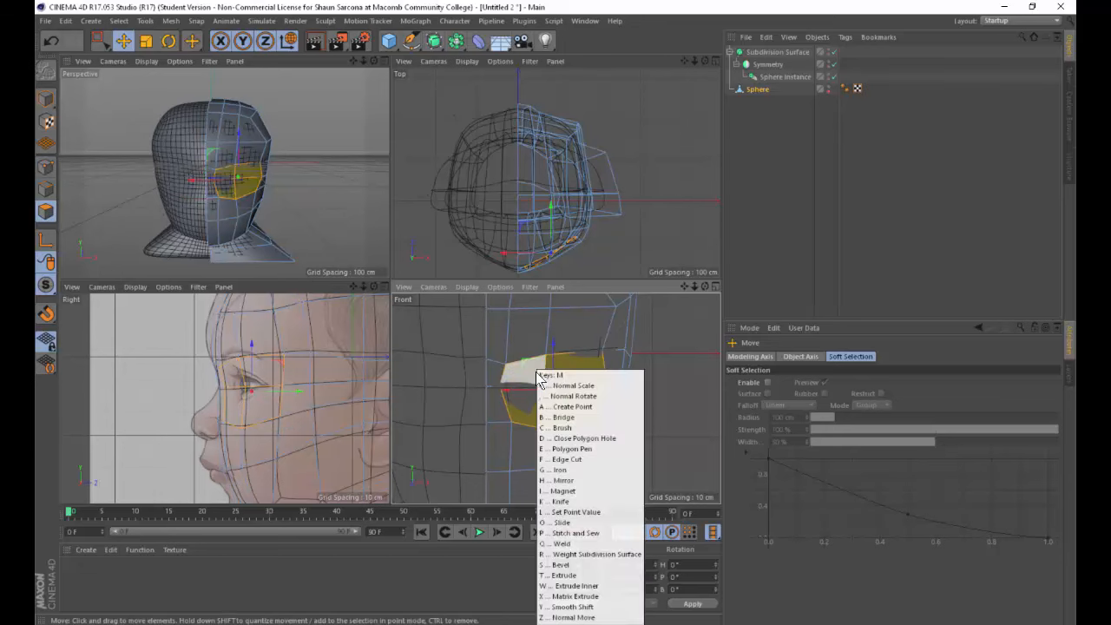
key(w)
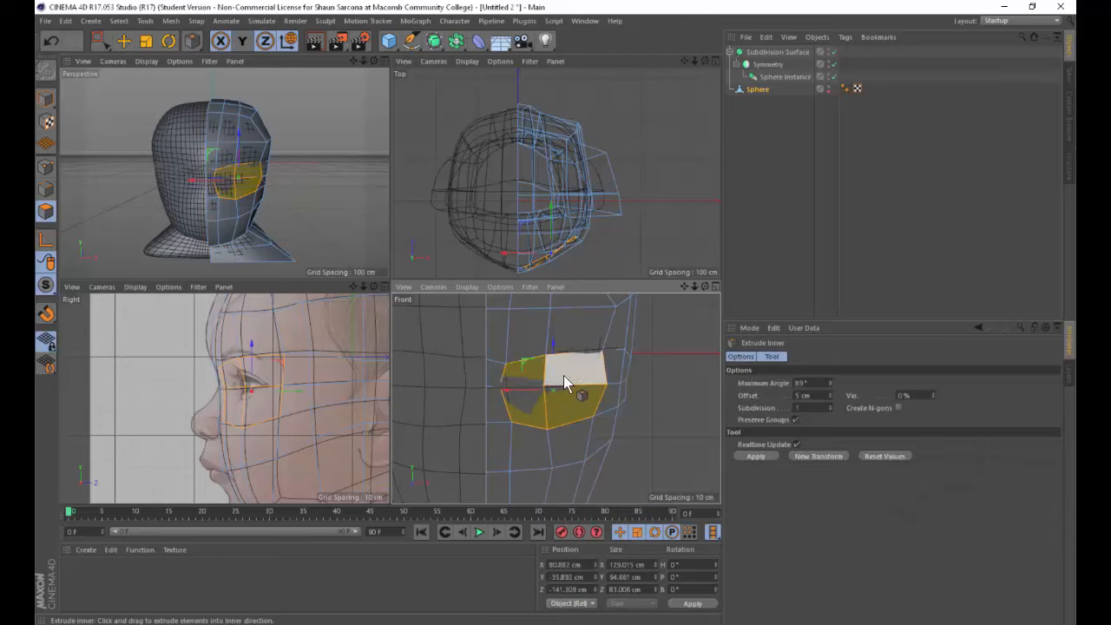
drag(596, 383, 641, 385)
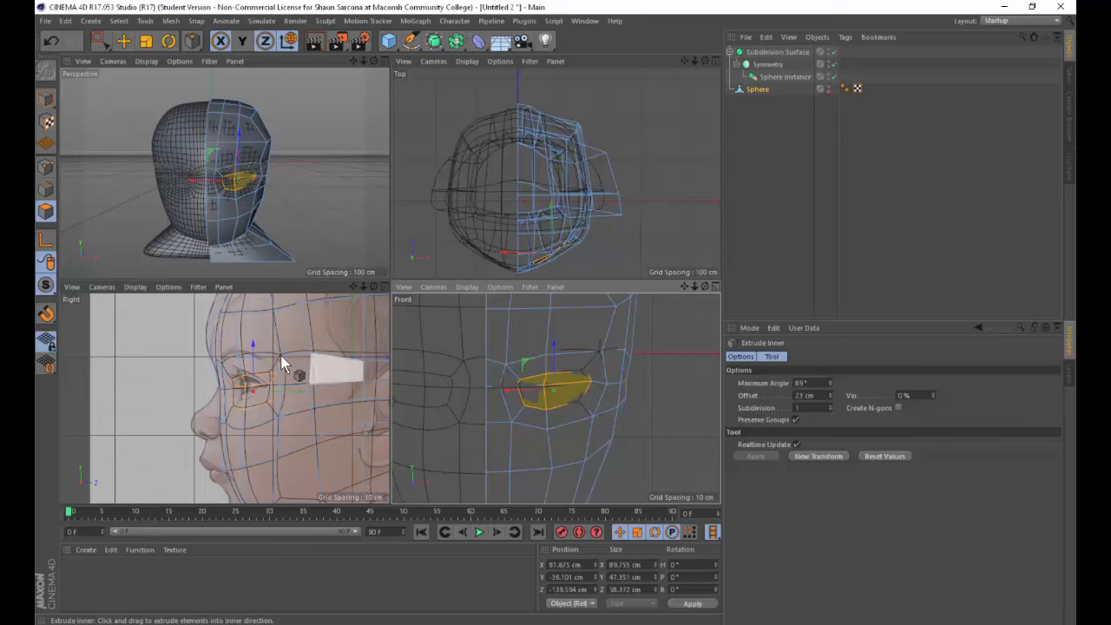
scroll(281, 355, up, 5)
key(e)
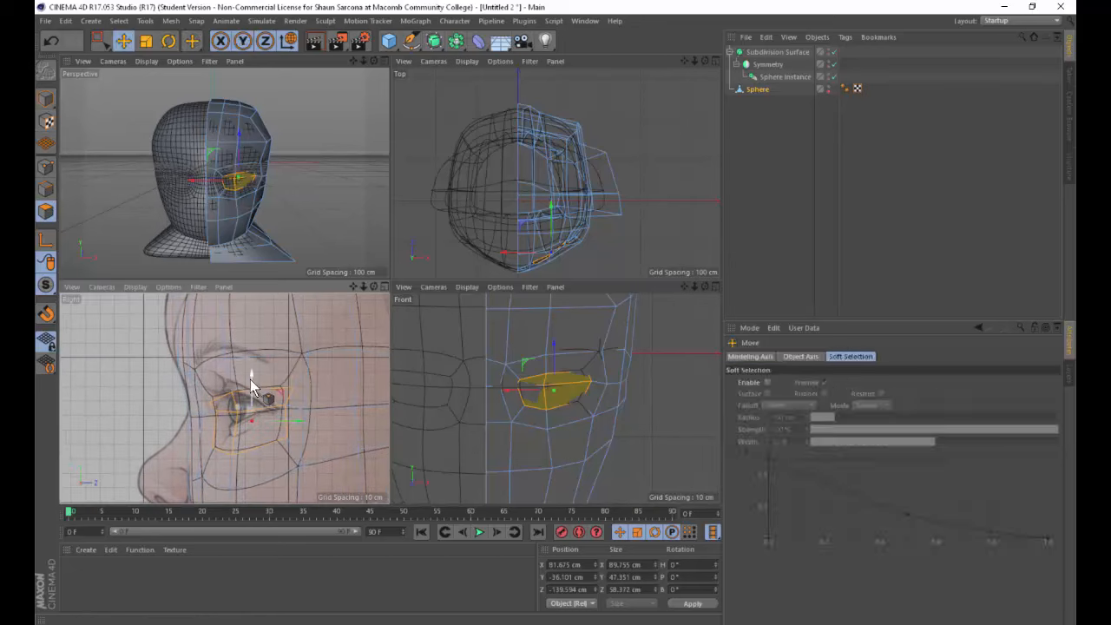
drag(252, 386, 248, 367)
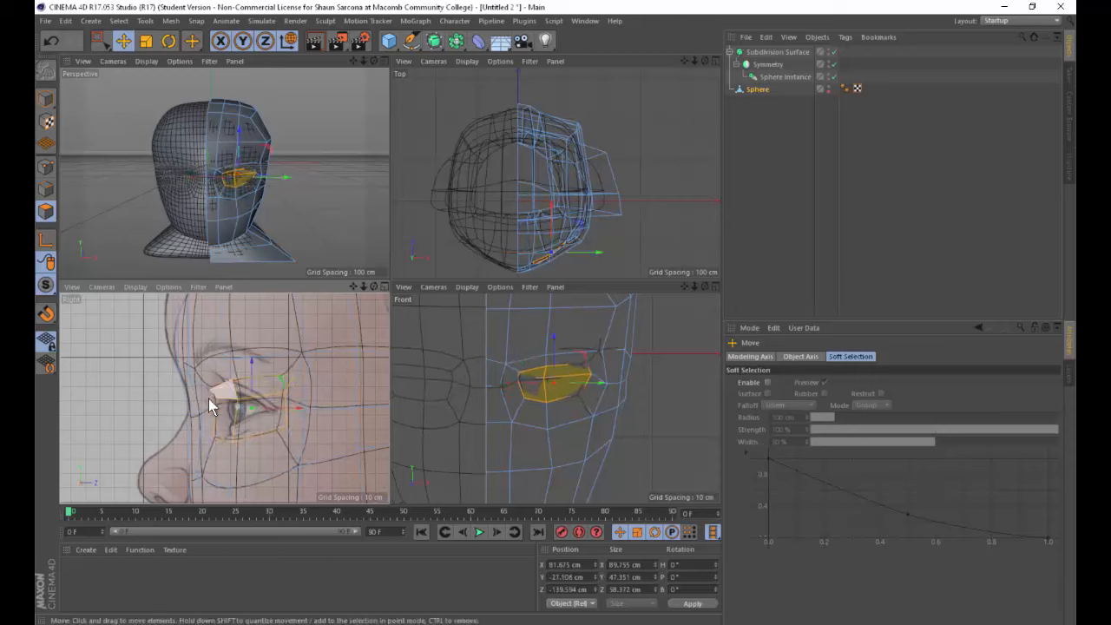
In point mode, move the inset eye loop's upper outer point down and forward in the Right view to about Y -21 cm, Z -131 cm.
click(46, 167)
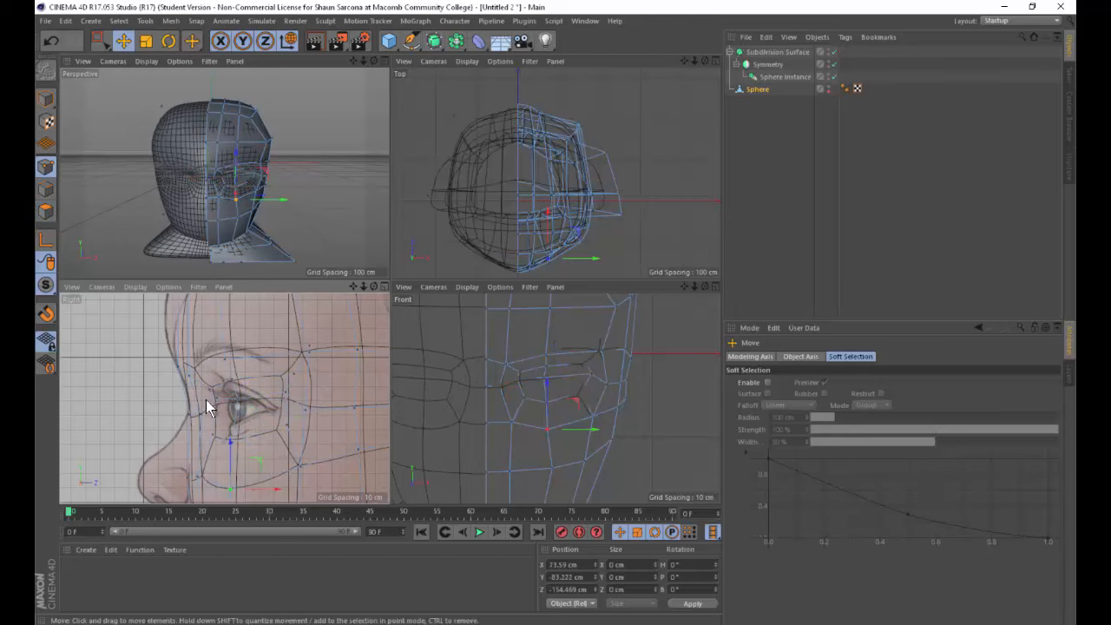
key(0)
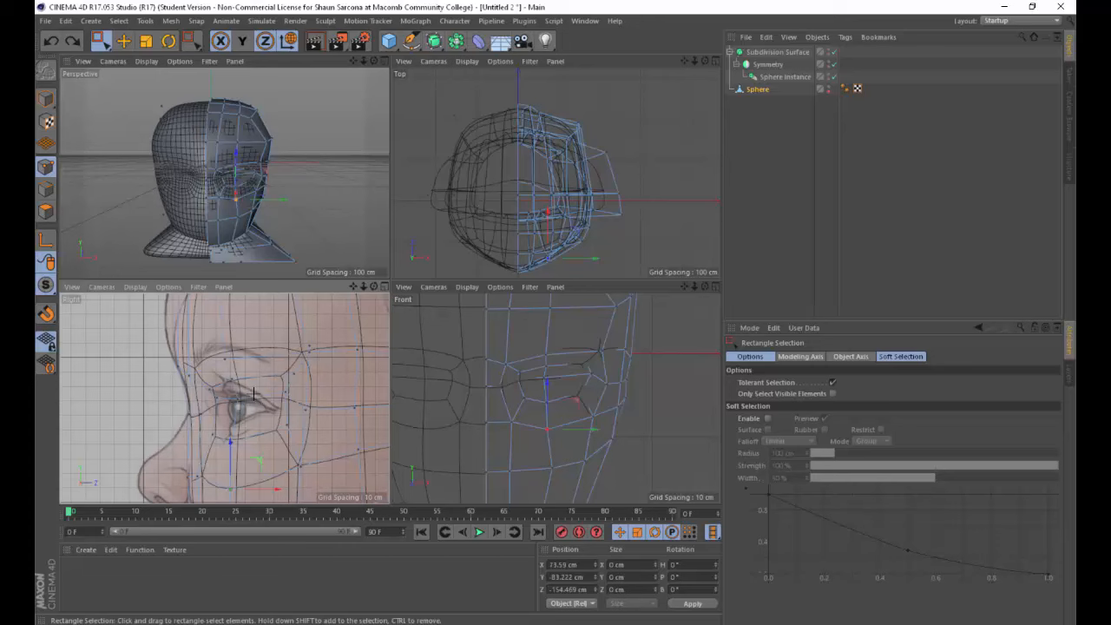
drag(261, 392, 211, 414)
drag(228, 352, 230, 371)
drag(299, 371, 280, 382)
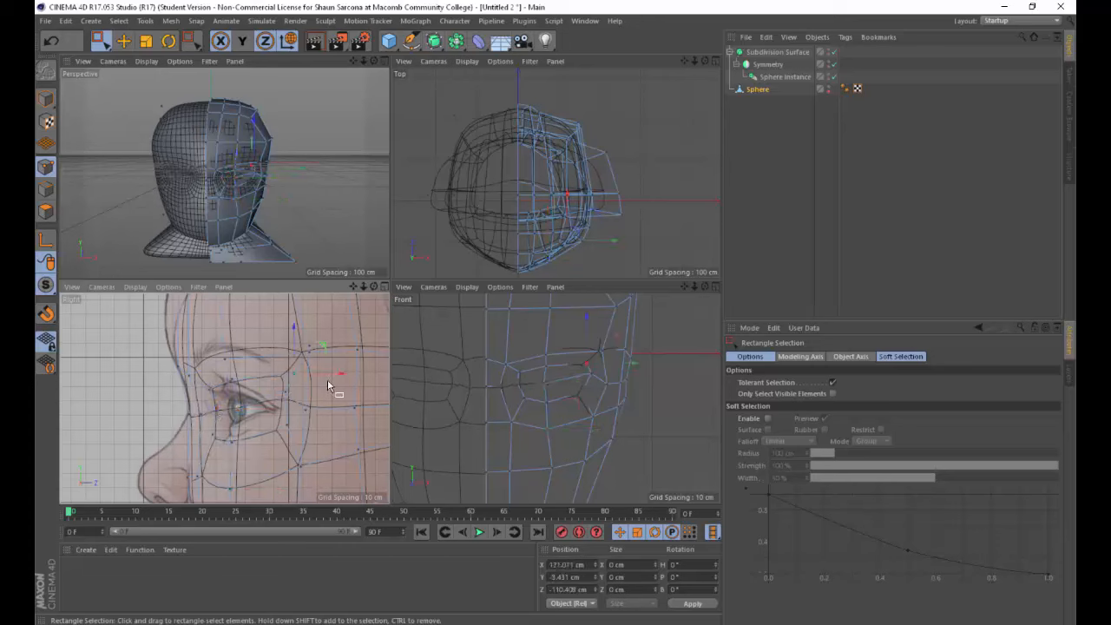
drag(324, 348, 294, 375)
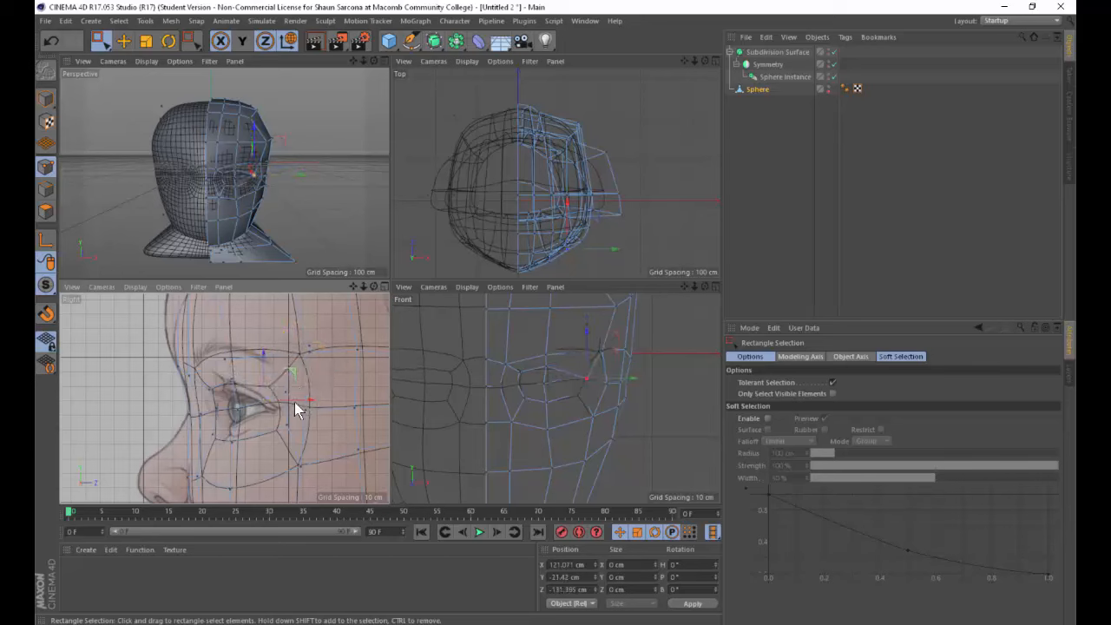
In the Front view, move the inset loop's upper outer point inward to about X 110 cm, Y -20 cm.
scroll(565, 399, up, 6)
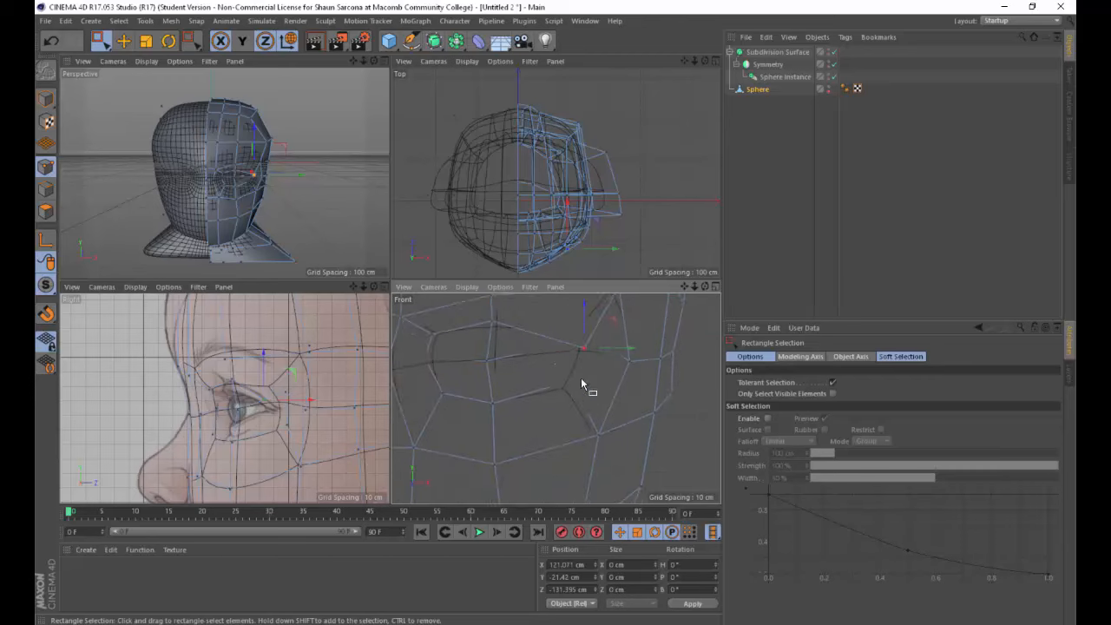
drag(586, 348, 586, 327)
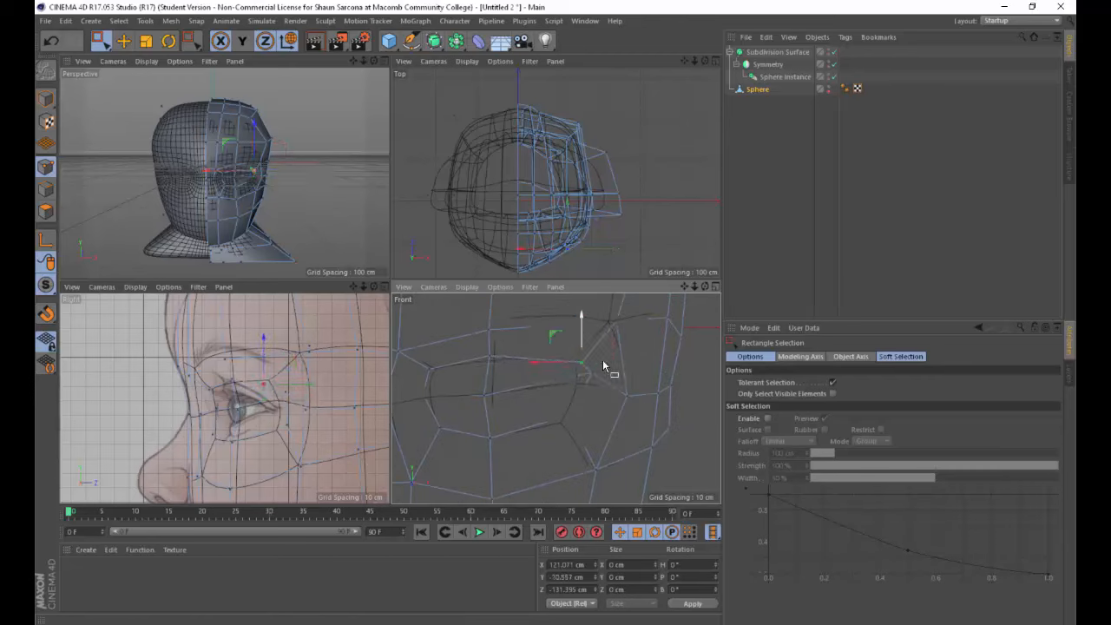
click(591, 373)
drag(563, 348, 516, 374)
click(580, 361)
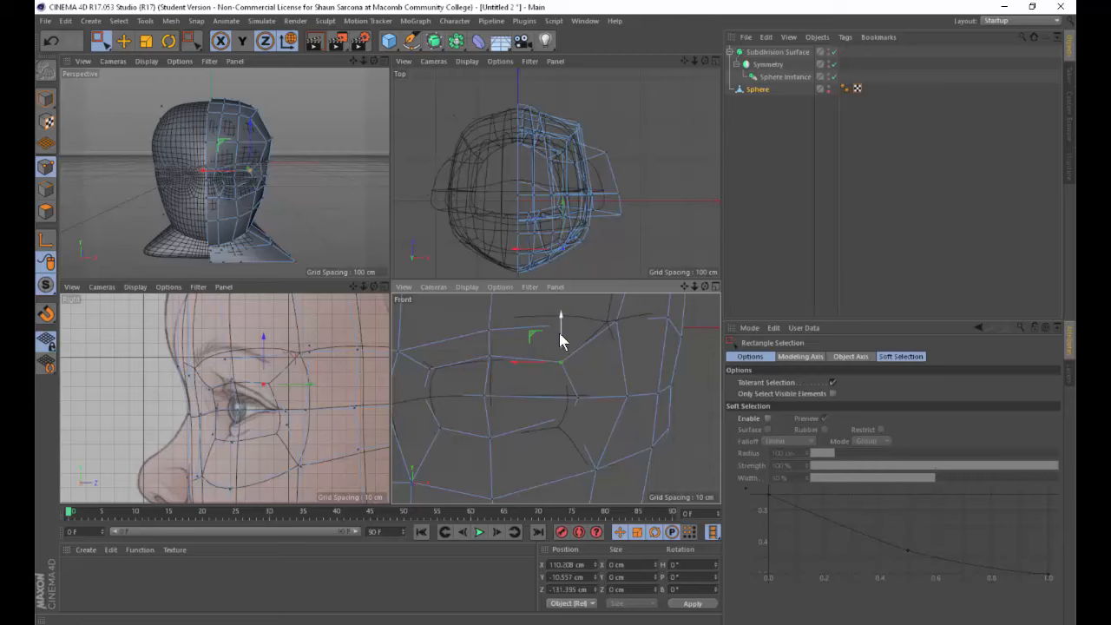
drag(563, 330, 526, 420)
Adjust the inset loop's lower outer point and raise its bottom middle point to about Y -45 cm.
drag(556, 385, 557, 398)
click(497, 434)
drag(489, 392, 492, 382)
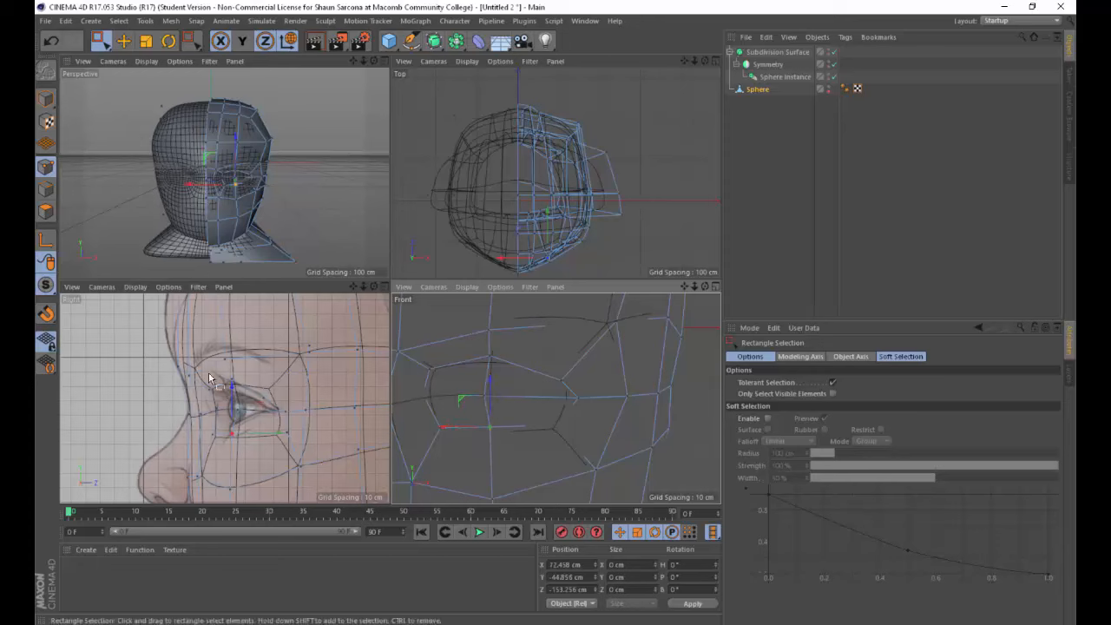
Push the inset loop's inner points back in the Right view, placing the inner corner point at about Y -33 cm, Z -153 cm.
drag(200, 384, 217, 393)
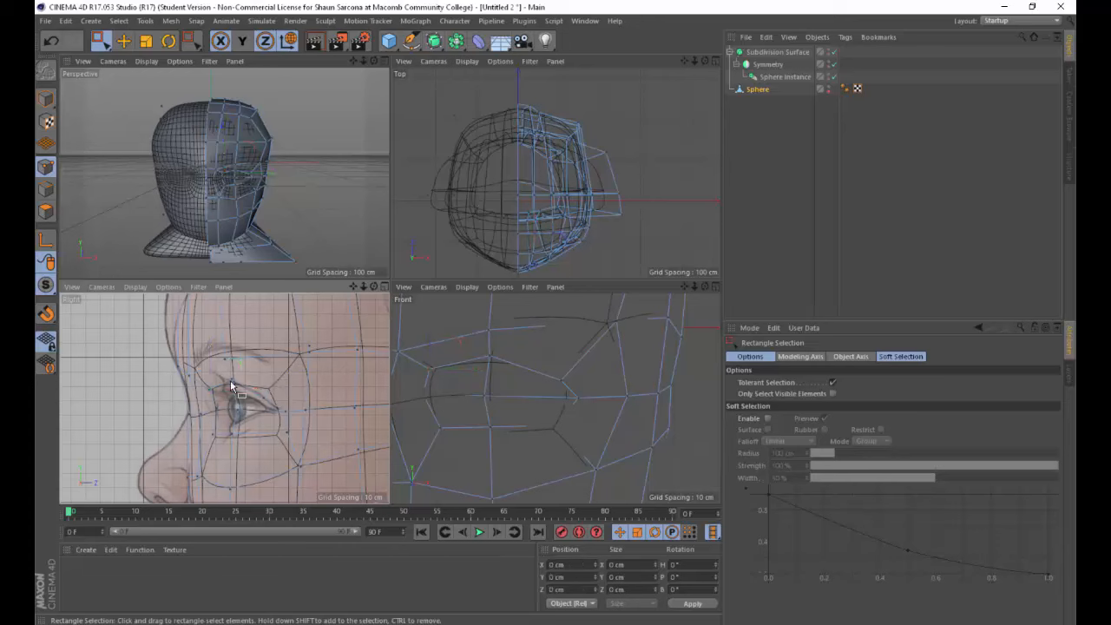
drag(247, 396, 276, 398)
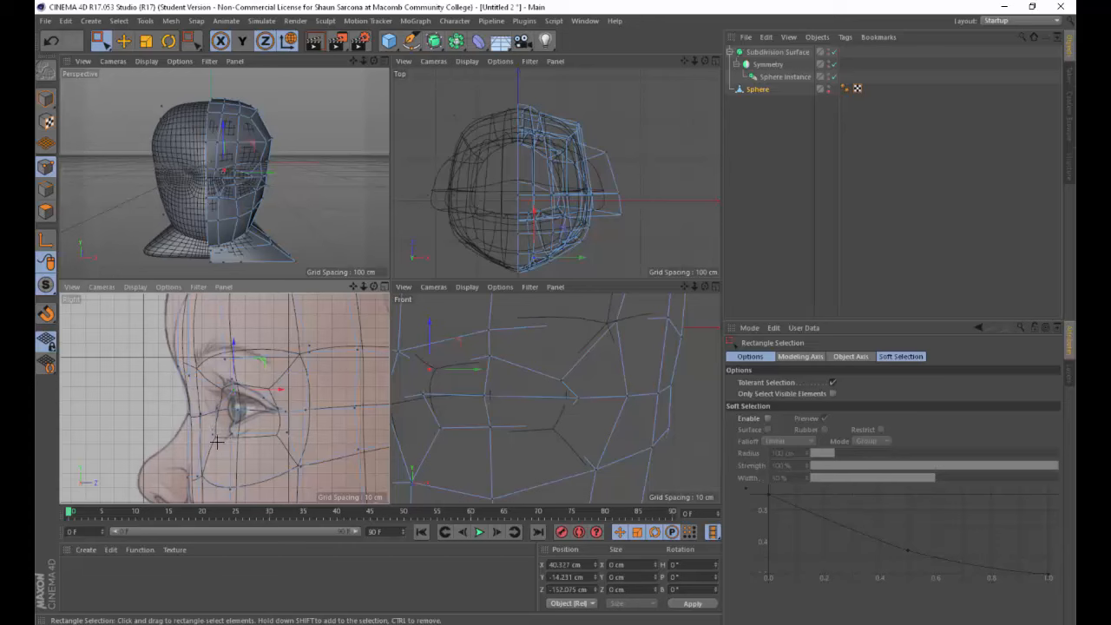
drag(244, 433, 263, 411)
click(213, 406)
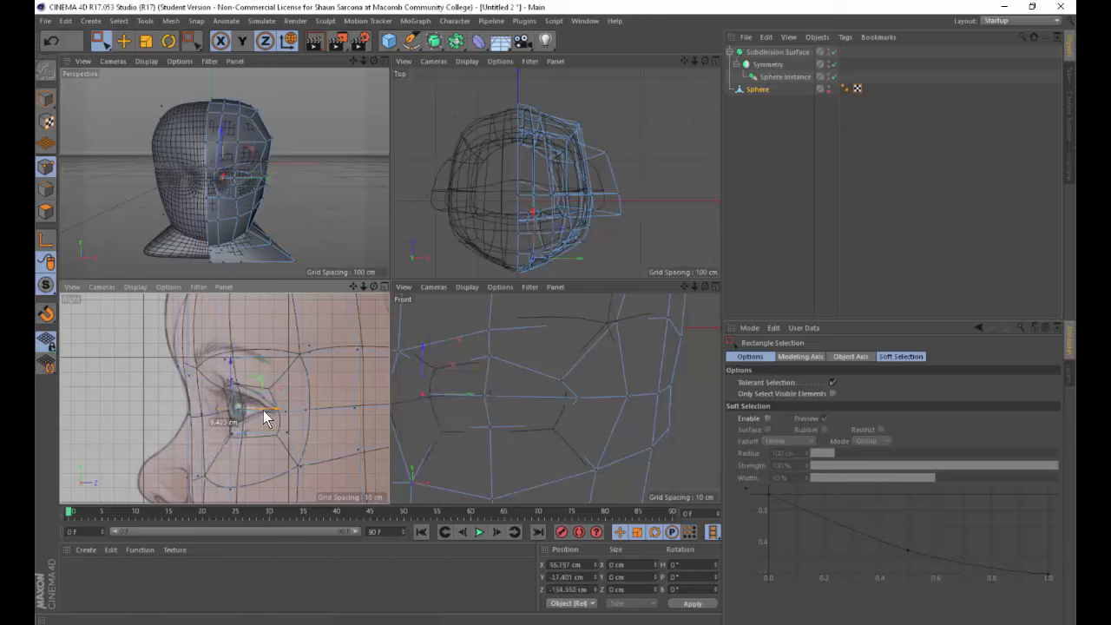
click(230, 373)
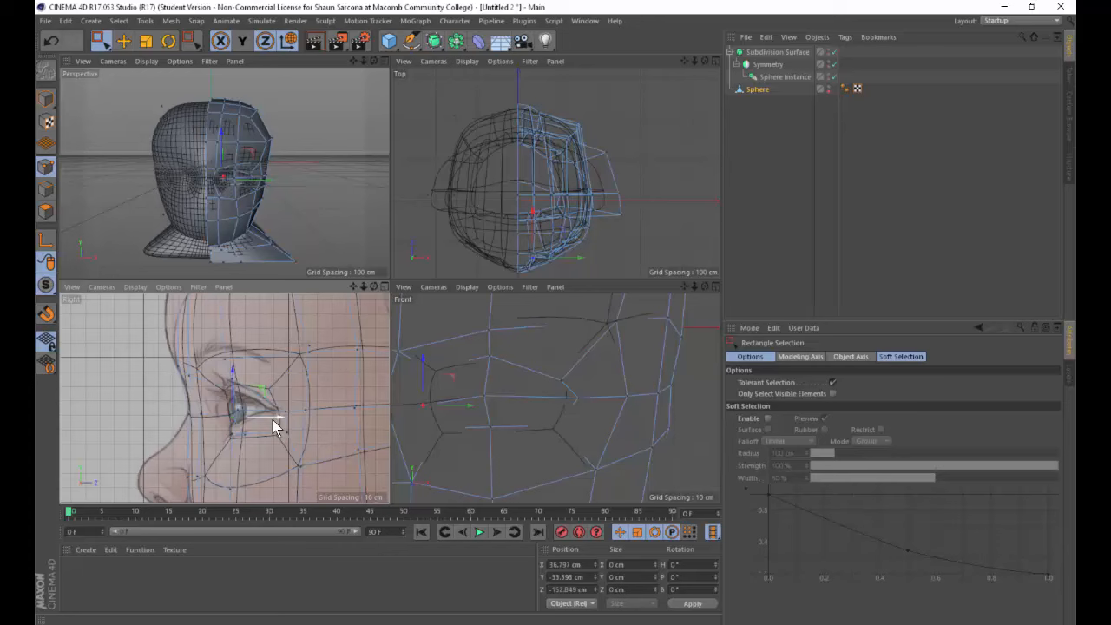
Render an angled, full-size perspective view of the head to check the smoothed eye sockets.
middle_click(290, 200)
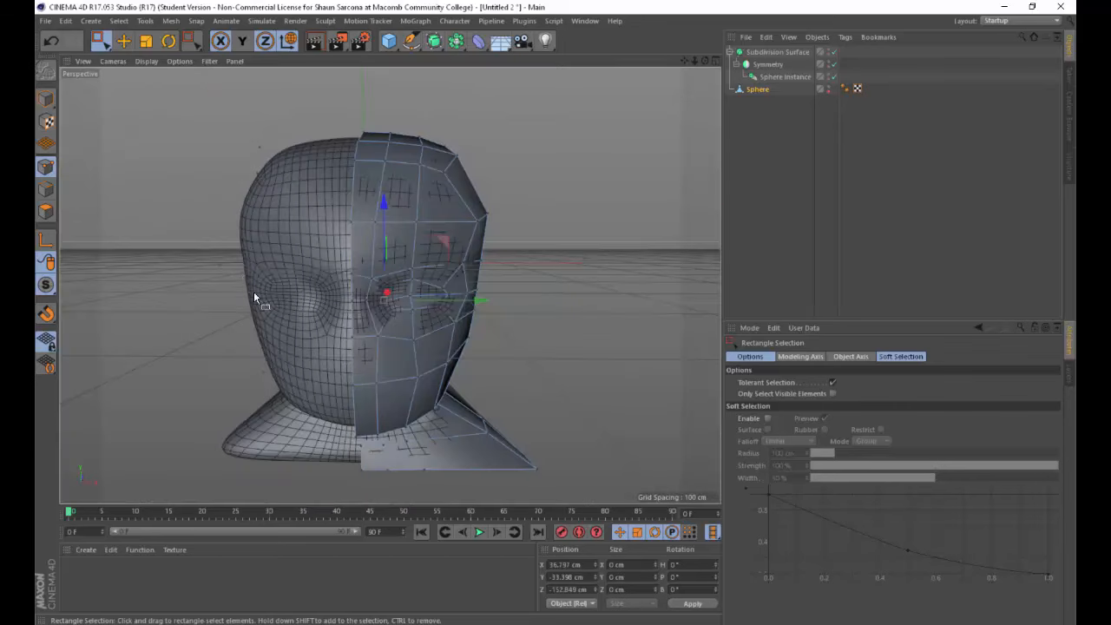
alt+drag(253, 301, 347, 298)
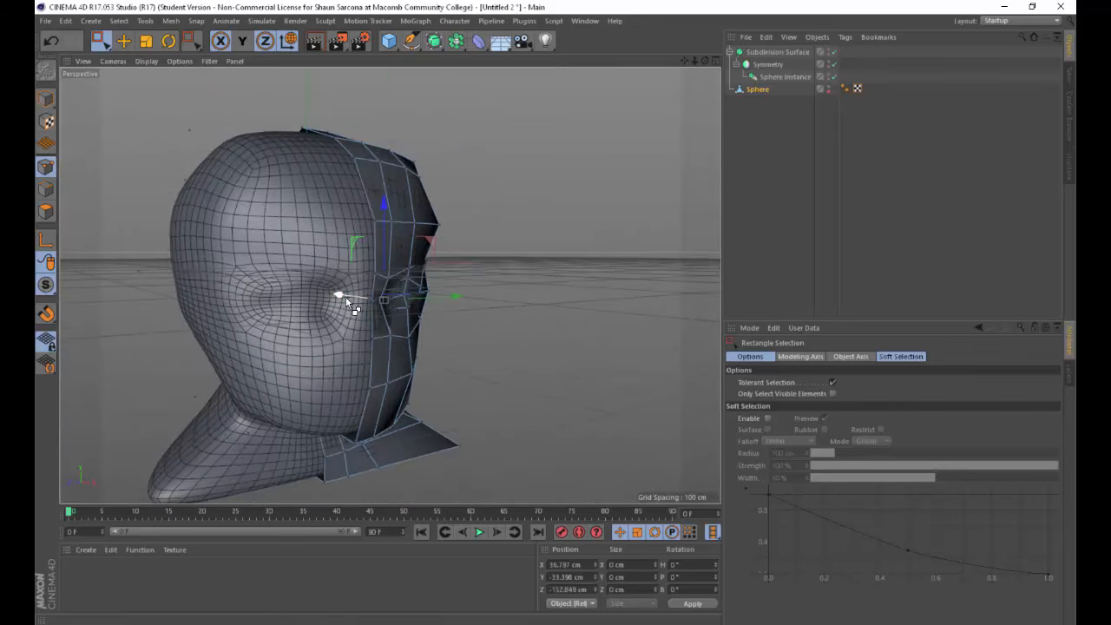
key(ctrl+r)
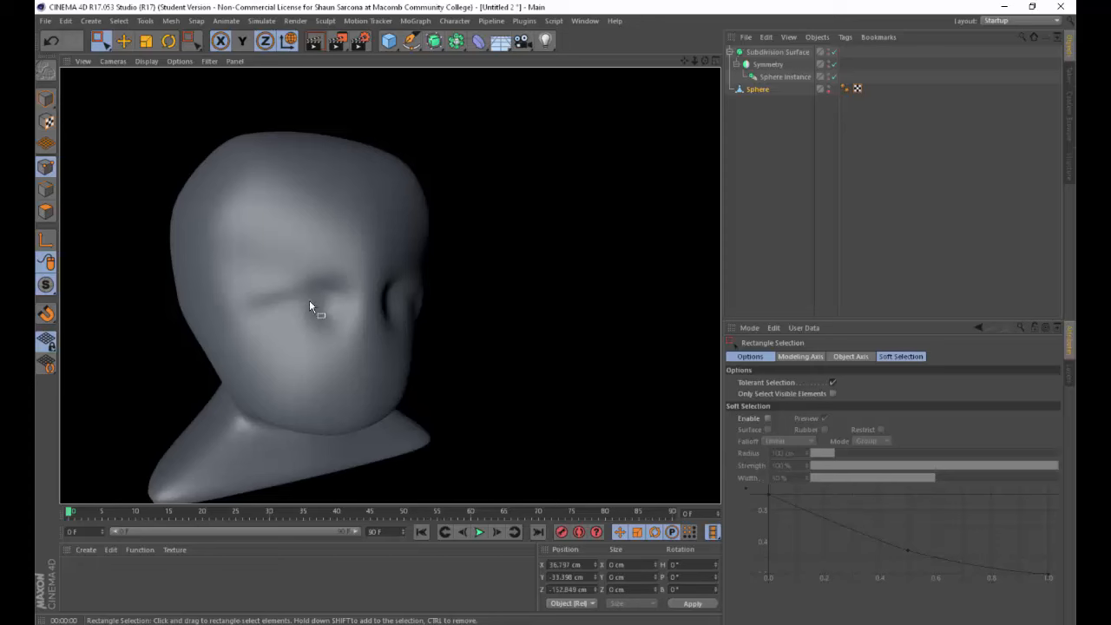
middle_click(383, 334)
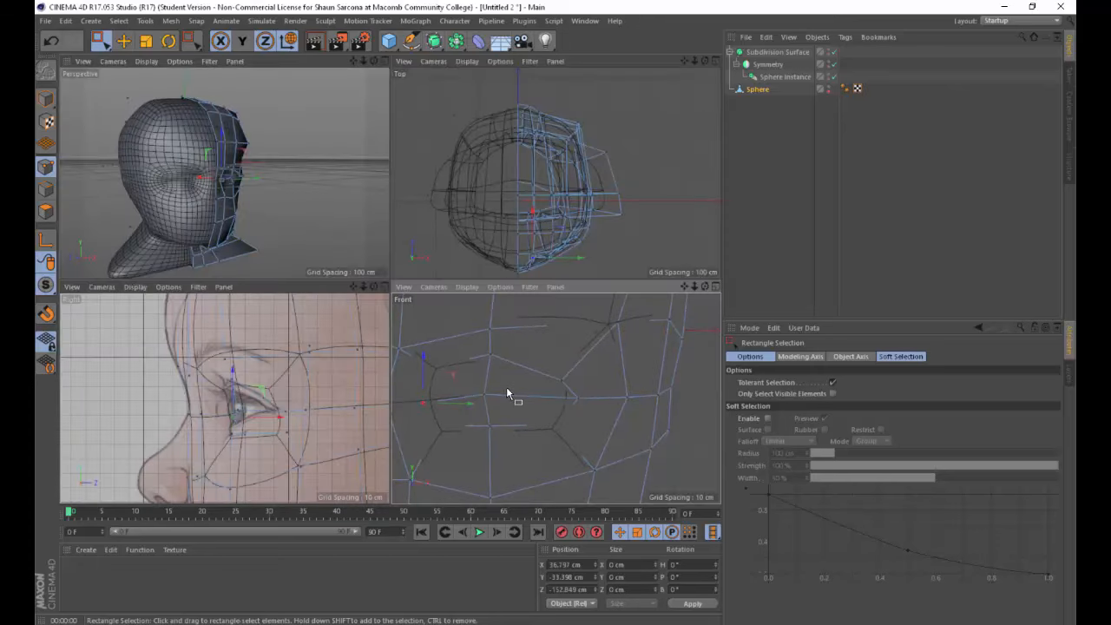
Push the eye's center point back to about Z -136 cm and check the socket in the enlarged perspective view.
mouse_move(507, 388)
alt+mouse_down()
mouse_move(517, 388)
mouse_move(495, 401)
alt+mouse_up()
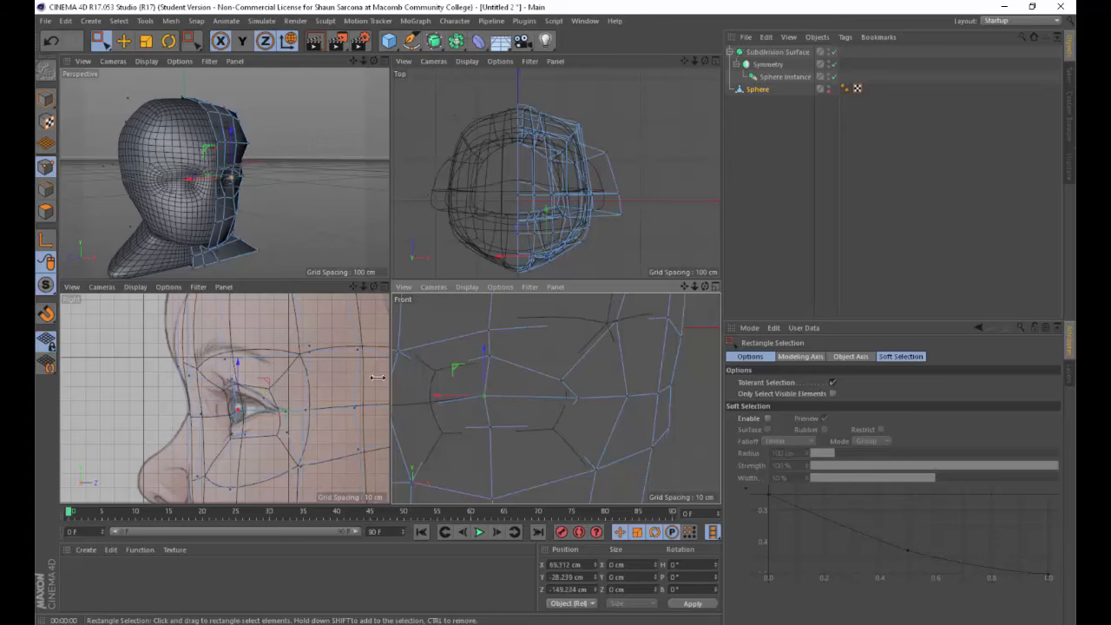
drag(263, 415, 284, 415)
middle_click(282, 193)
alt+drag(282, 194, 296, 245)
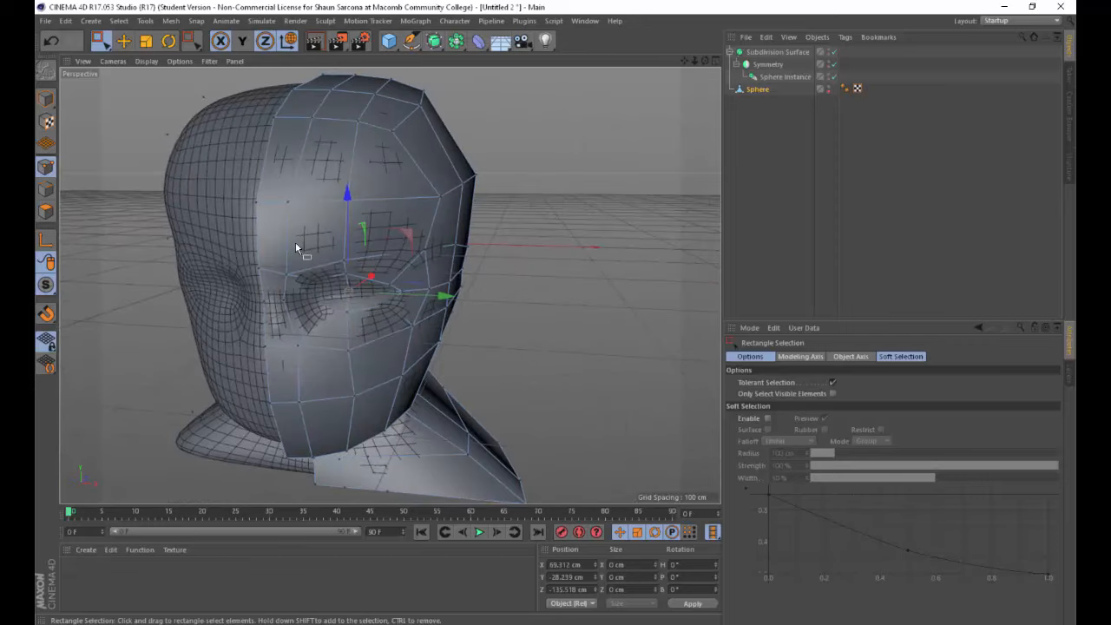
Hide the Subdivision Surface in the viewport and lower the inset eye loop's upper inner point to about Y -23 cm.
click(835, 52)
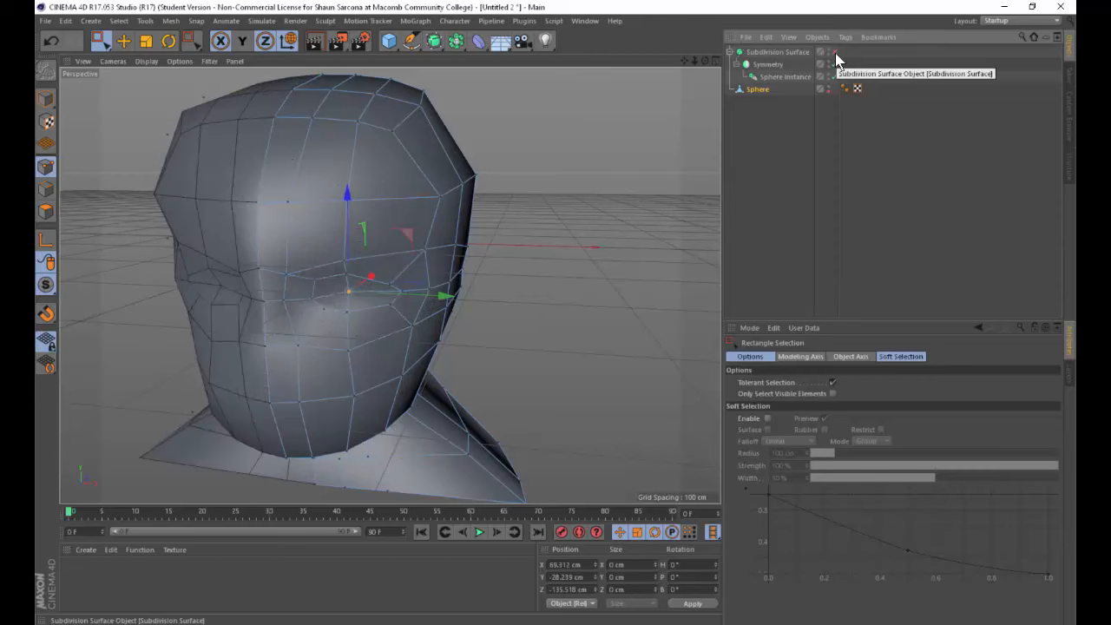
click(833, 53)
double_click(830, 50)
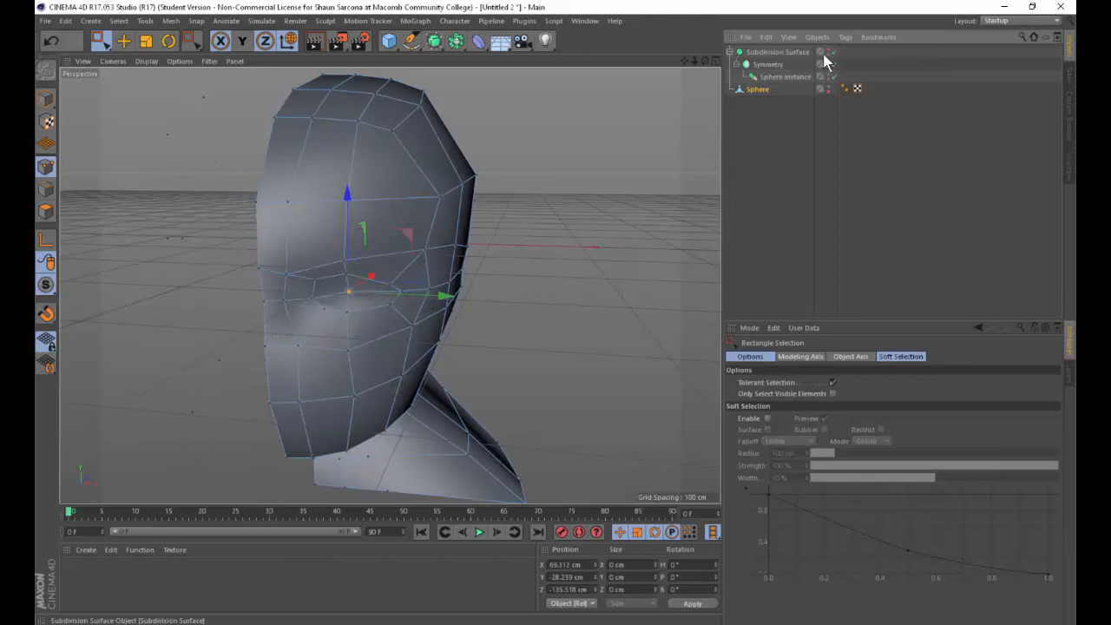
alt+drag(462, 271, 288, 262)
alt+right_drag(289, 262, 376, 297)
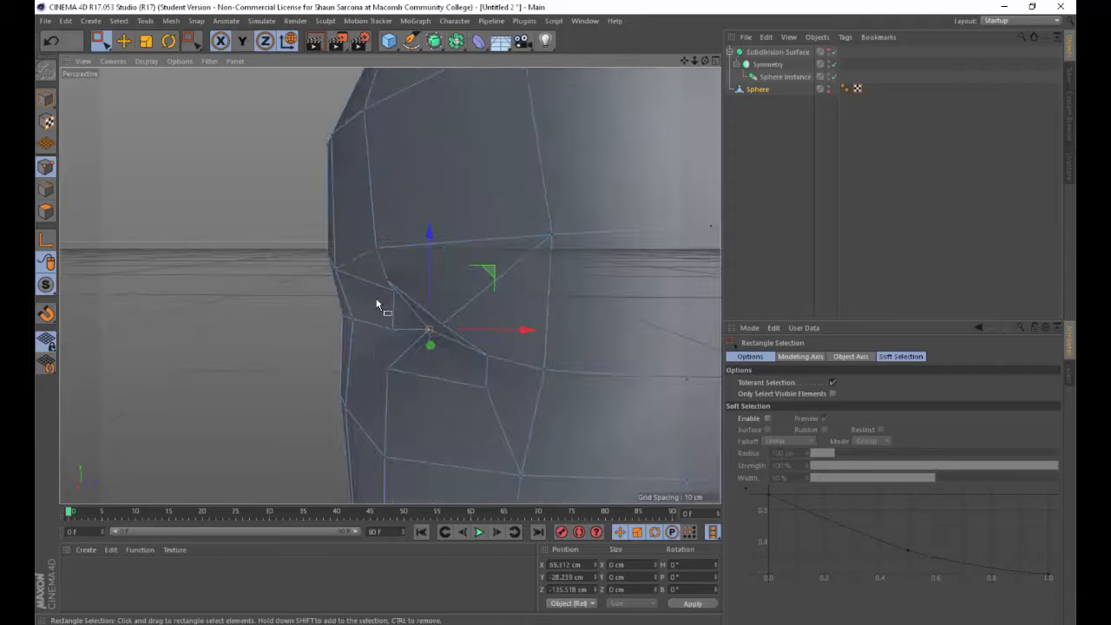
alt+drag(420, 300, 399, 344)
key(e)
click(374, 356)
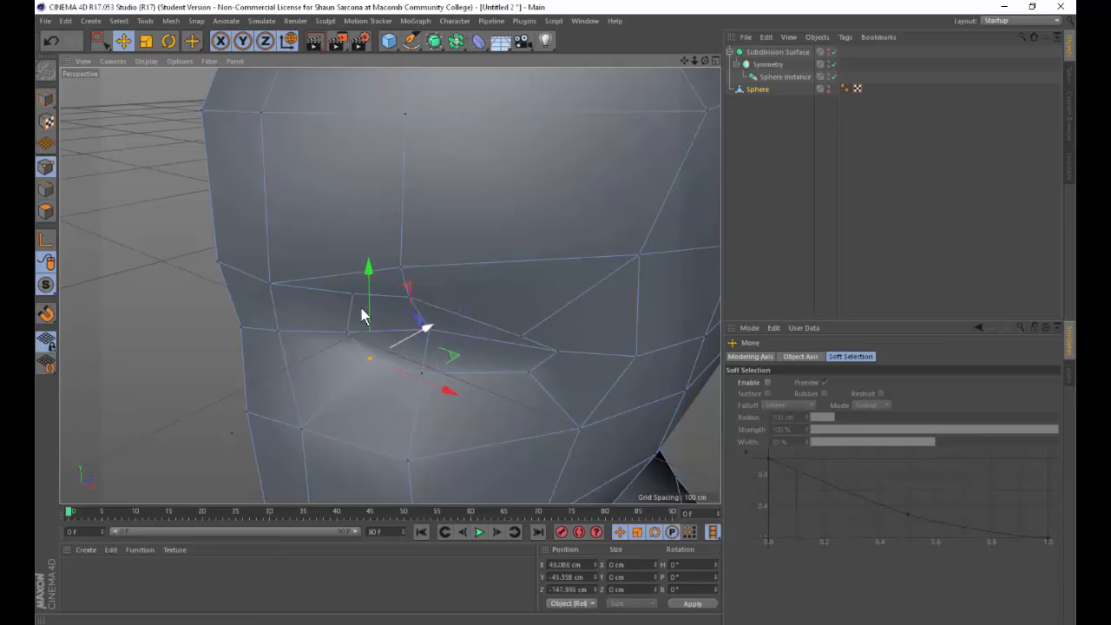
mouse_move(351, 290)
mouse_down()
mouse_move(346, 252)
mouse_move(356, 281)
mouse_up()
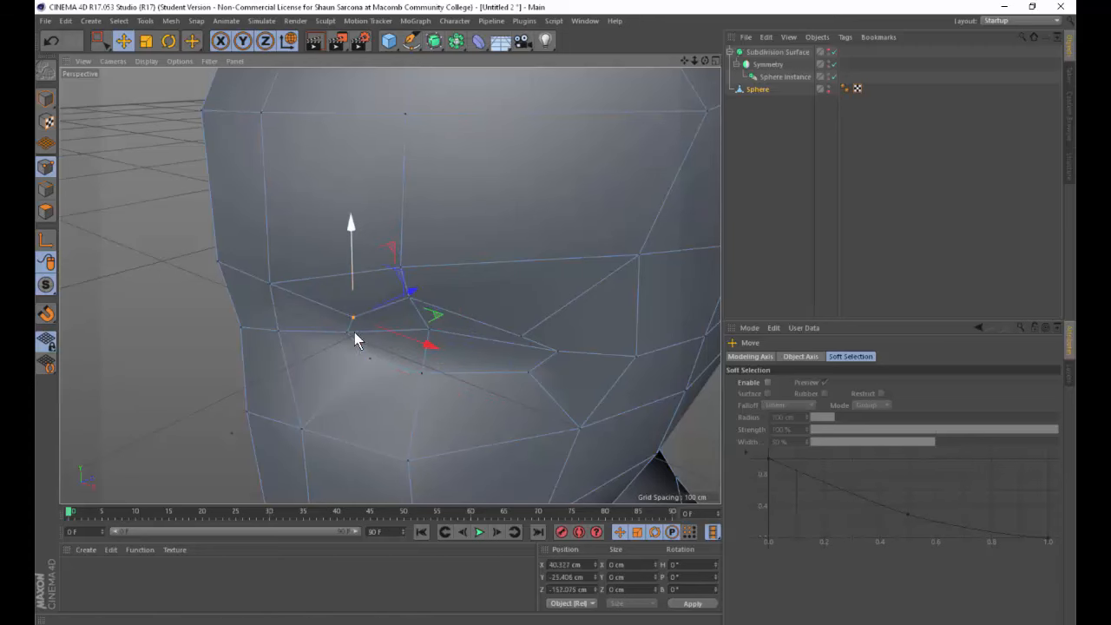
Nudge the inset loop's upper outer point down to about Y -21 cm and inspect the eye cage from several angles.
alt+drag(355, 332, 517, 295)
click(520, 306)
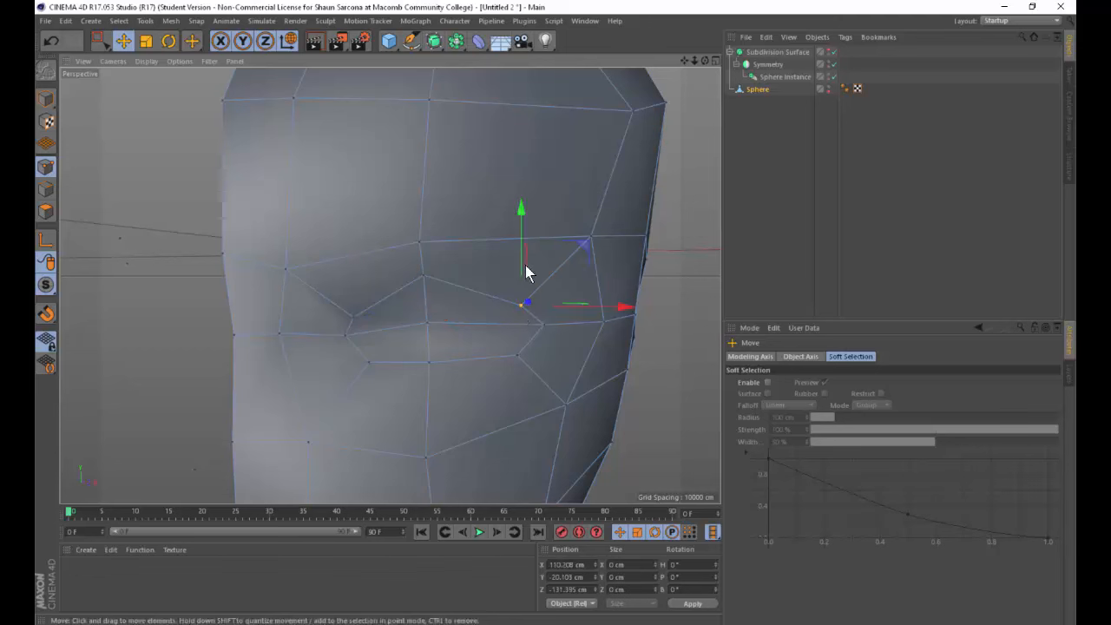
alt+drag(446, 307, 437, 357)
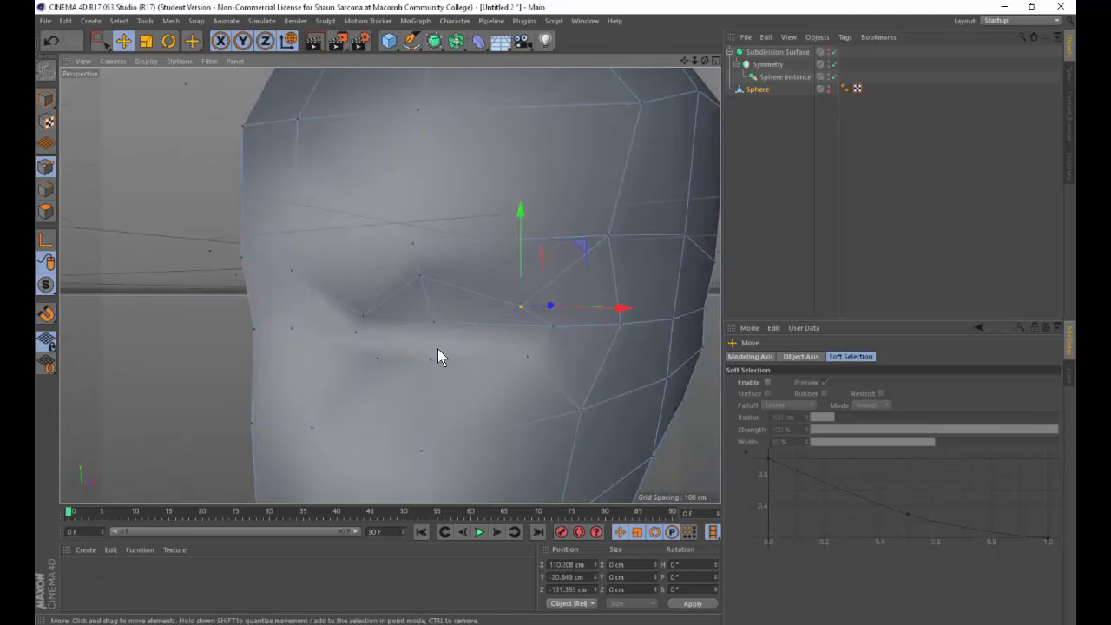
alt+drag(557, 363, 429, 338)
middle_click(430, 339)
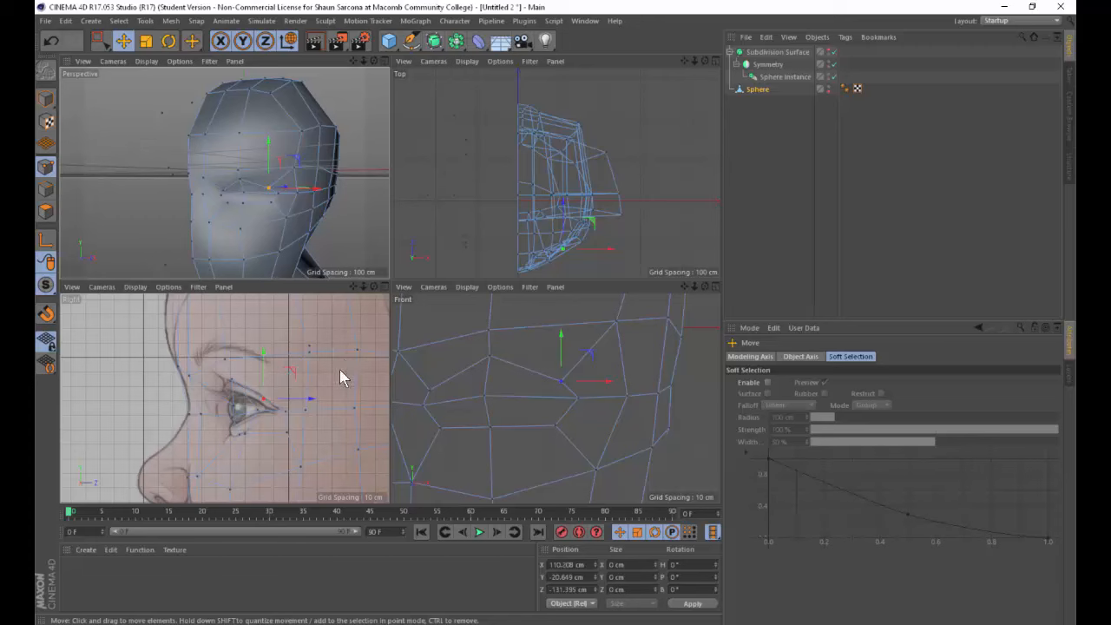
Show the Subdivision Surface again and render the perspective view to check the reshaped eye area.
click(832, 52)
alt+drag(206, 193, 306, 202)
middle_click(306, 203)
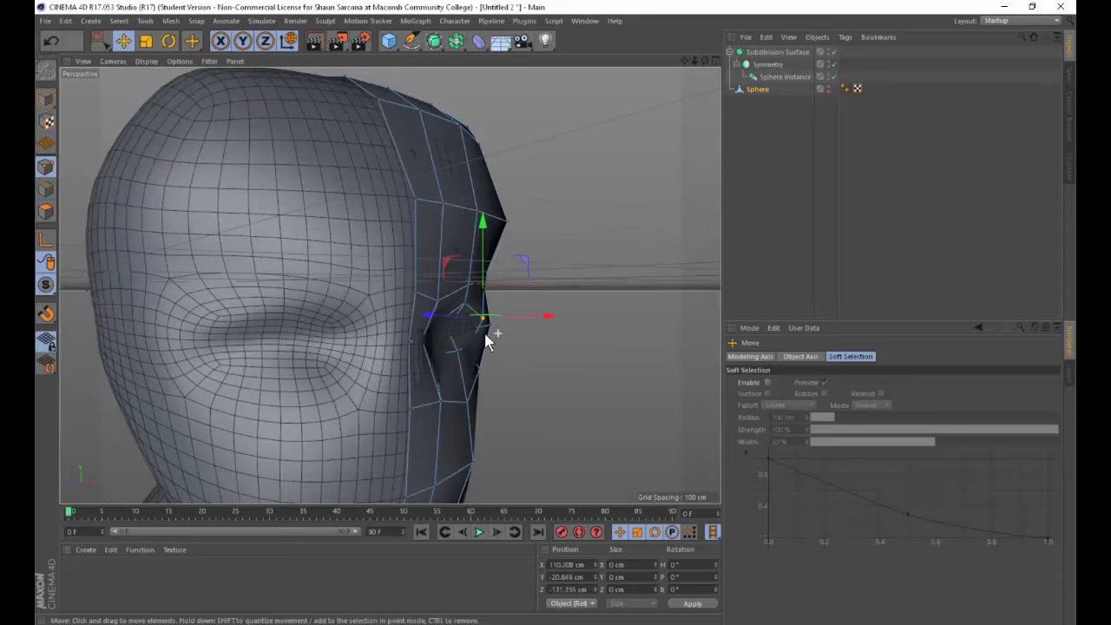
key(ctrl+r)
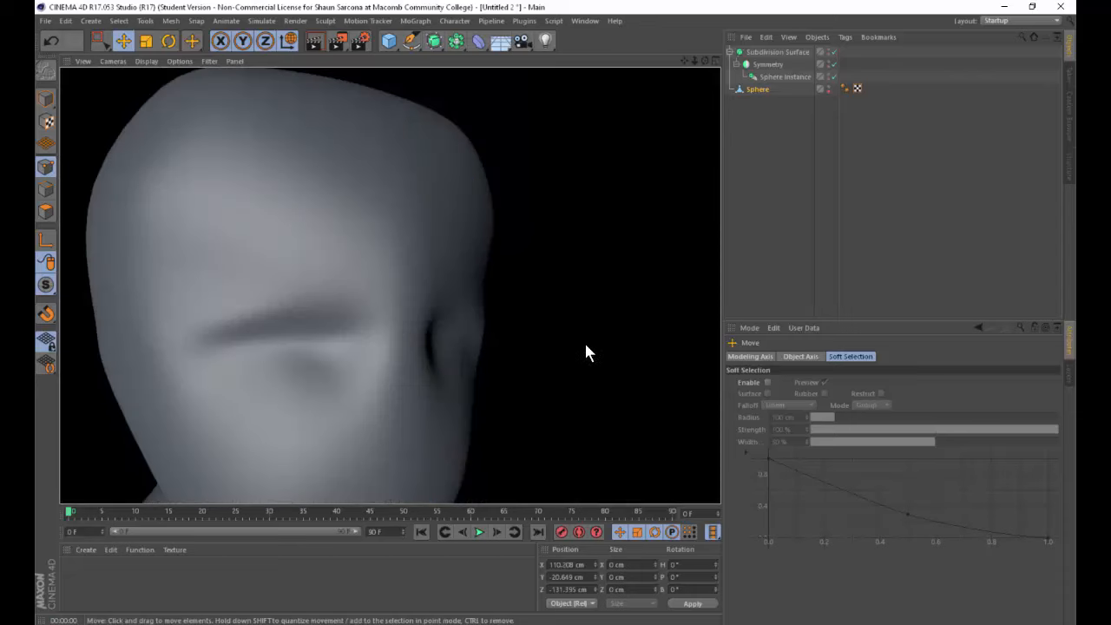
alt+right_drag(583, 351, 492, 347)
alt+drag(492, 347, 374, 352)
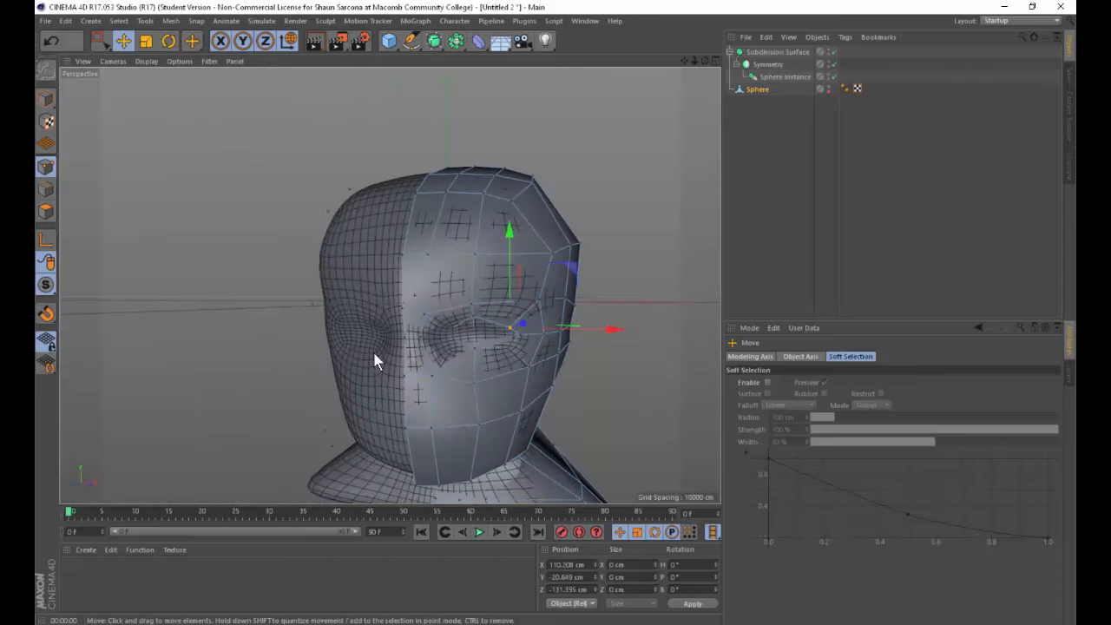
middle_click(433, 363)
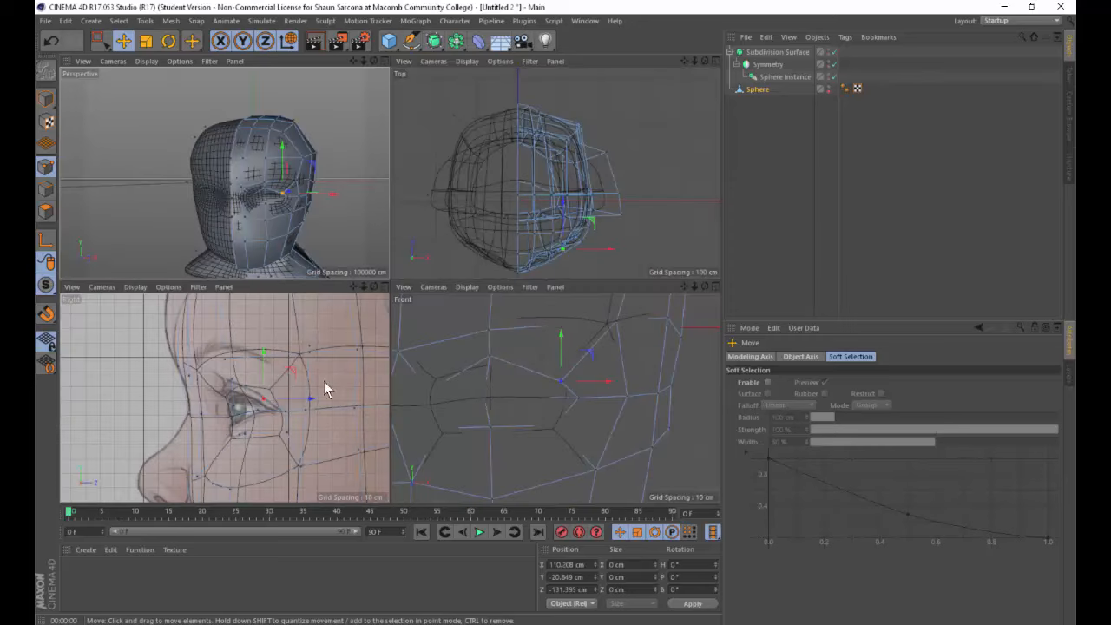
Try shrinking the front eye-area points, without those at the back of the head, to about 90 × 66 cm and shifting them inward.
alt+middle_drag(563, 365, 657, 333)
alt+right_drag(622, 394, 530, 398)
alt+middle_drag(530, 398, 501, 345)
key(0)
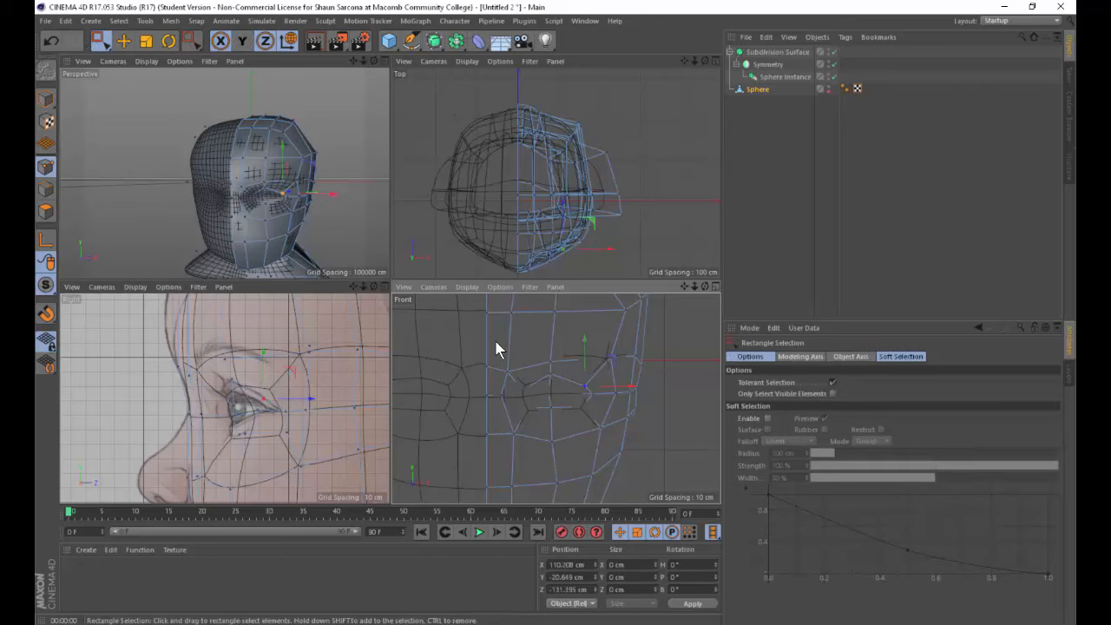
drag(558, 429, 622, 443)
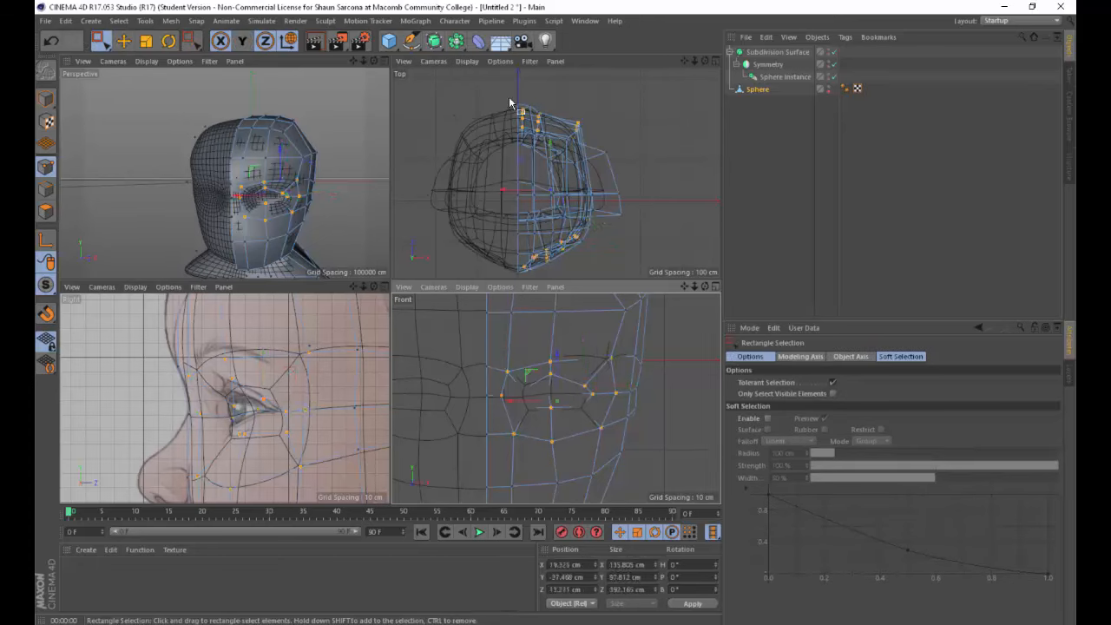
ctrl+drag(506, 97, 594, 162)
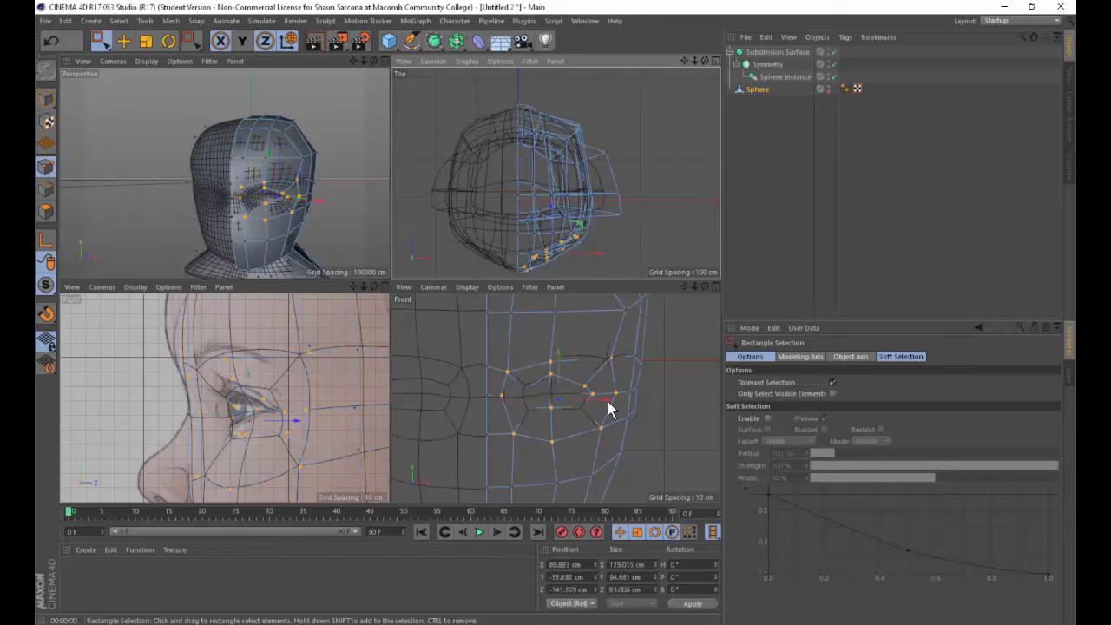
drag(610, 408, 526, 404)
key(t)
key(w)
key(e)
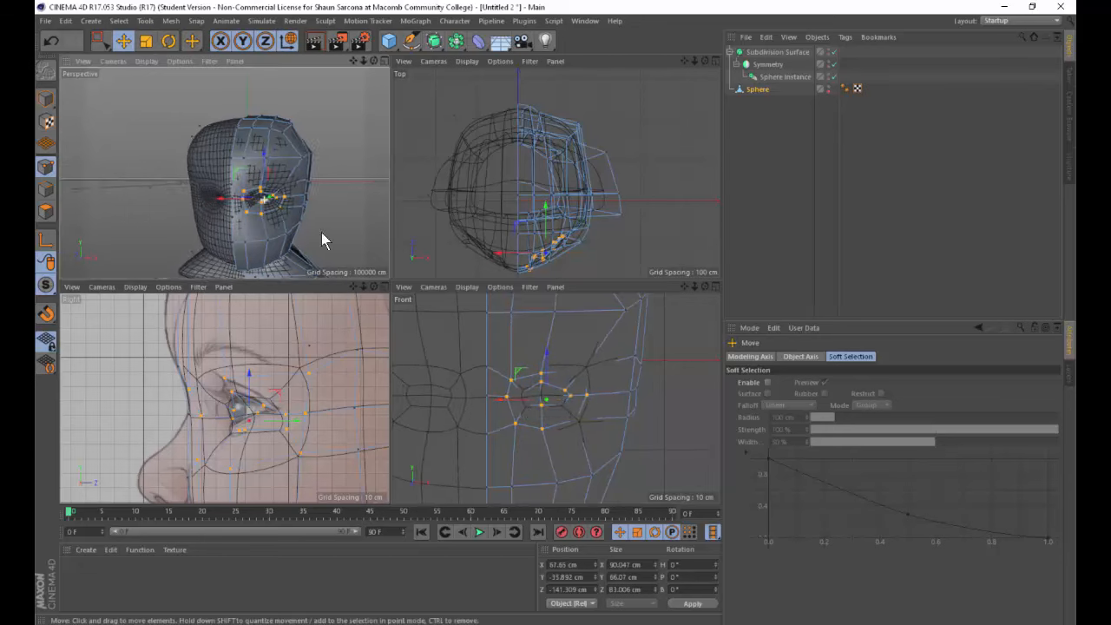
alt+drag(321, 232, 359, 265)
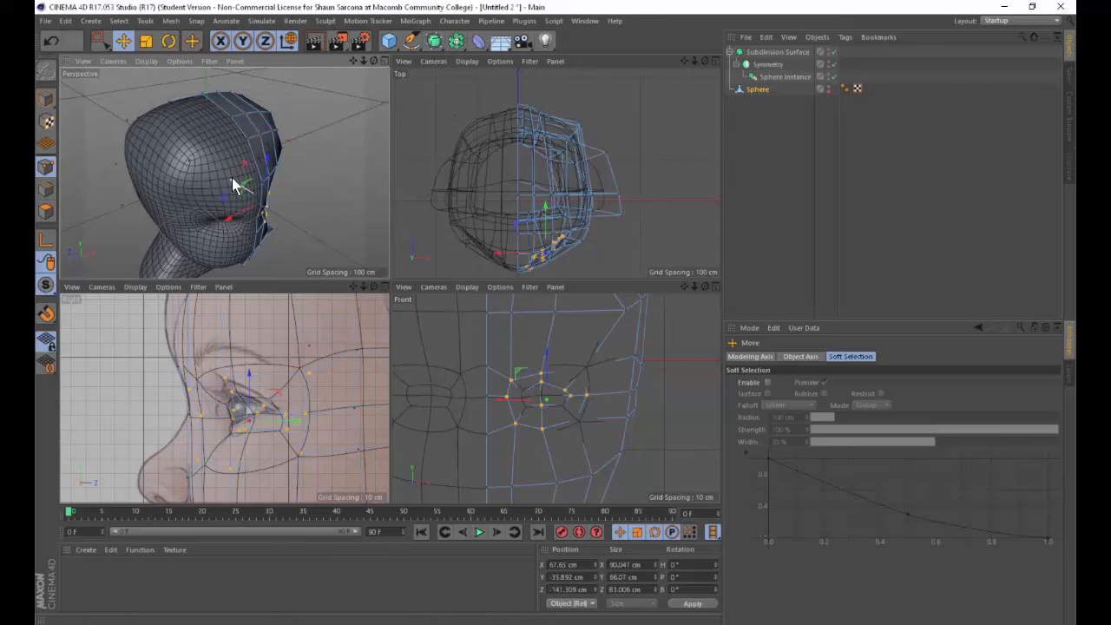
Try pulling the eye-area points forward to about Z -162 cm and render the perspective view to judge the shape.
drag(233, 184, 241, 189)
alt+drag(285, 218, 225, 142)
key(ctrl+r)
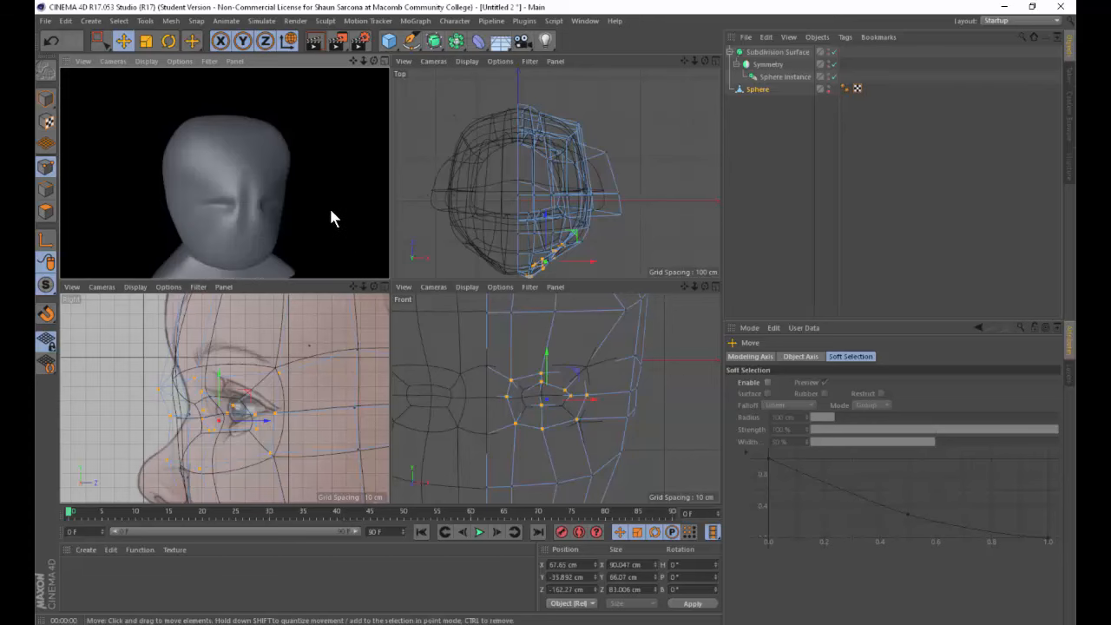
alt+drag(244, 203, 276, 221)
Undo the eye-area scaling and moves, and show the Subdivision Surface in the viewport again.
key(ctrl+z)
key(ctrl+z)
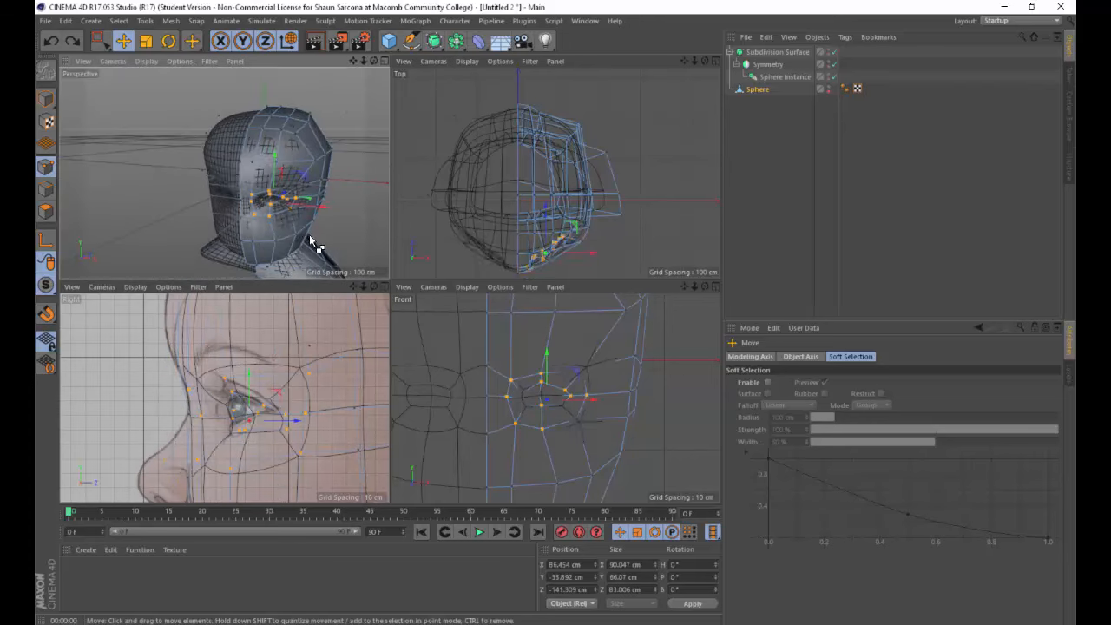
key(ctrl+z)
key(ctrl+z)
key(ctrl+z)
key(ctrl+z)
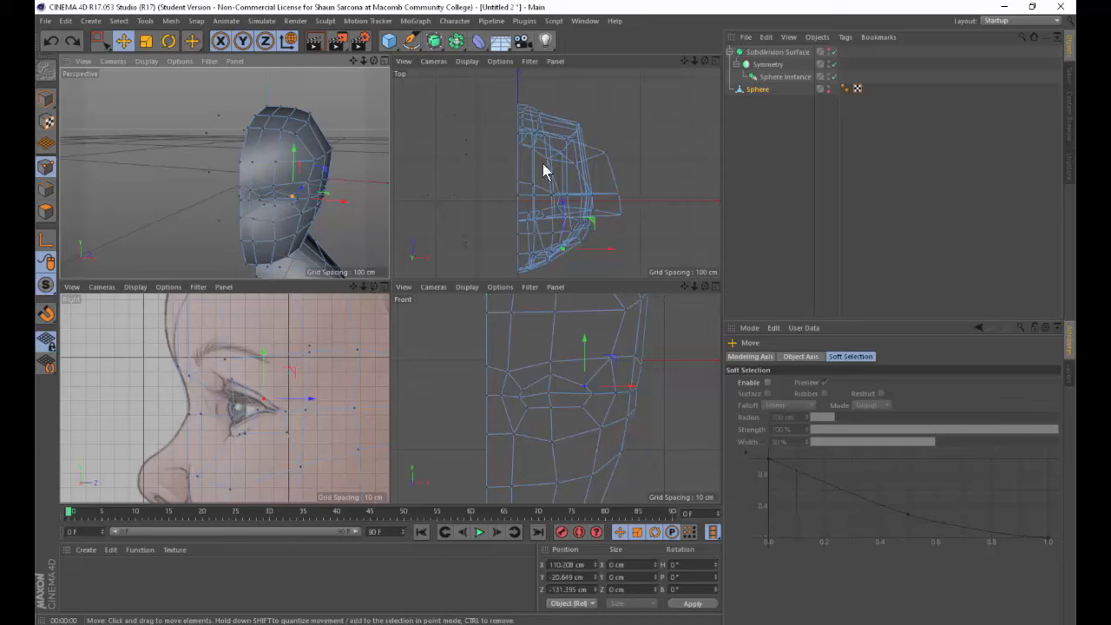
click(828, 50)
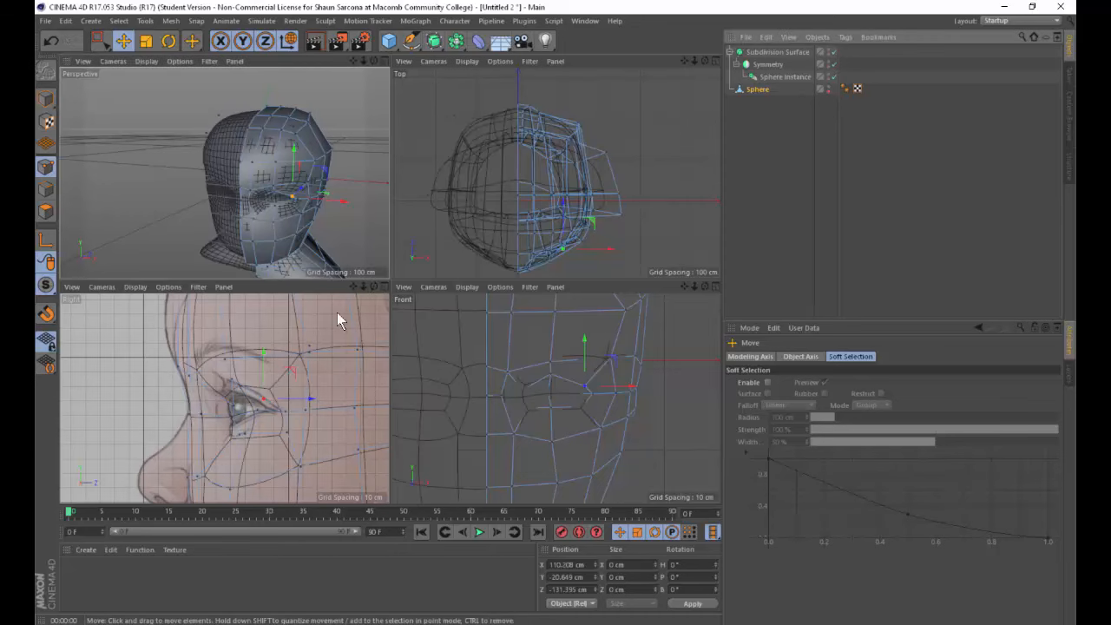
Select the front mouth-row points in the side view and move them to about Y -136 cm and Z -169 cm.
alt+drag(295, 219, 231, 170)
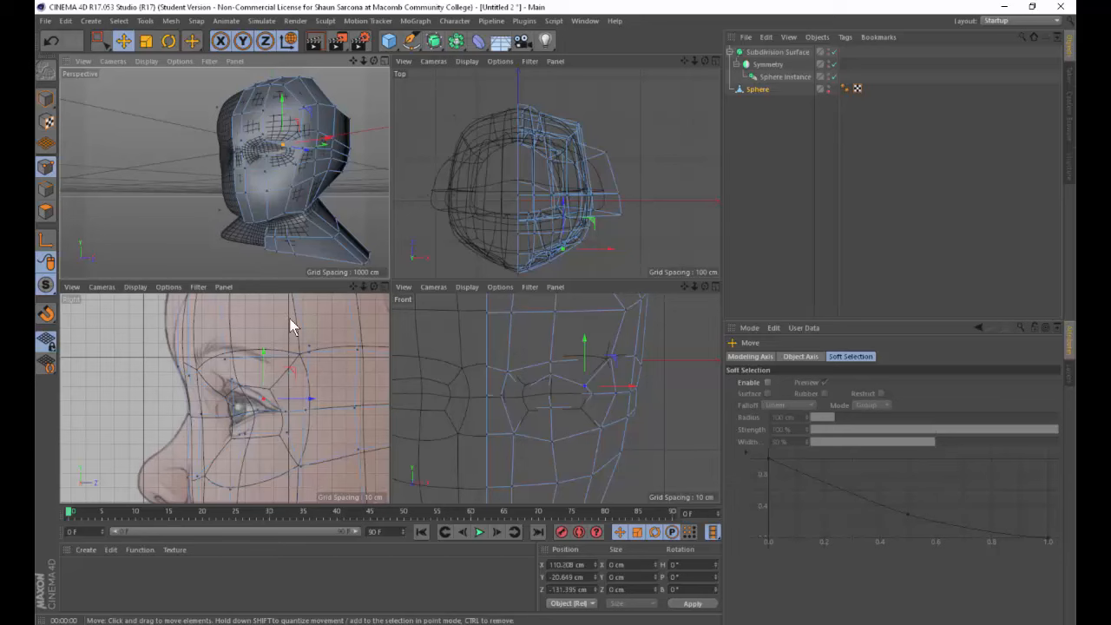
alt+drag(281, 217, 260, 225)
alt+middle_drag(236, 495, 212, 382)
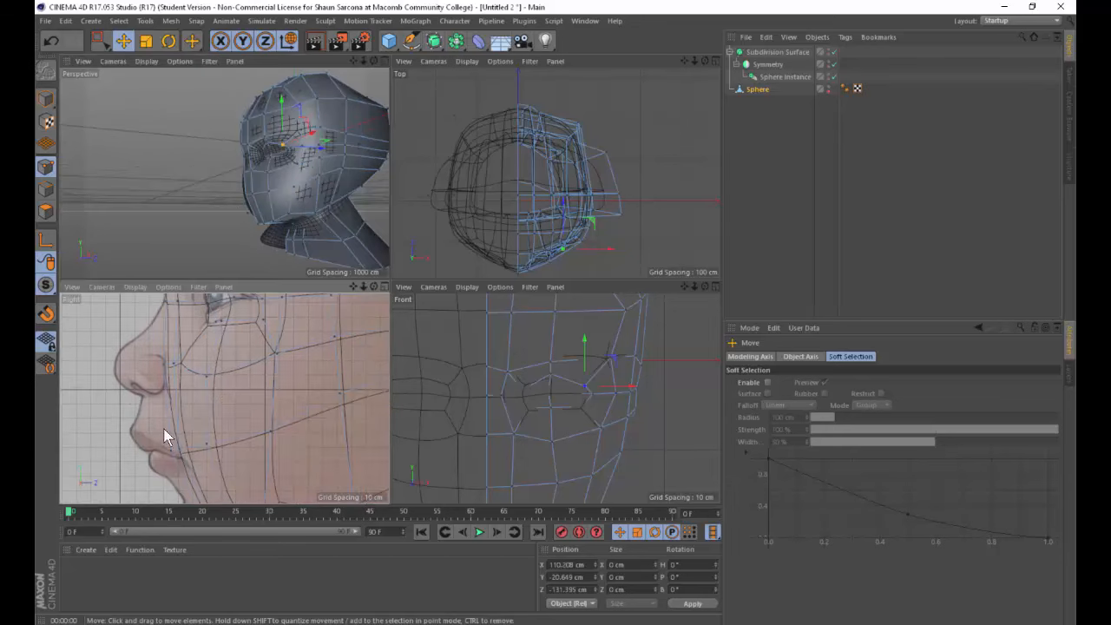
drag(163, 428, 231, 464)
key(ctrl+z)
key(space)
drag(140, 413, 225, 462)
drag(192, 412, 191, 419)
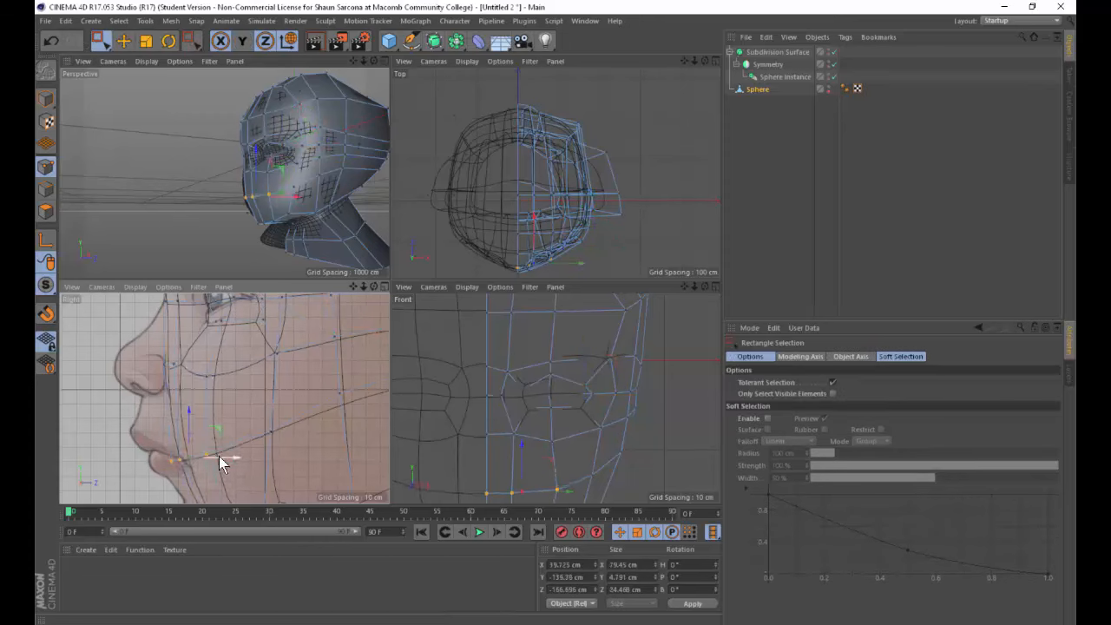
drag(222, 455, 218, 454)
drag(187, 412, 187, 406)
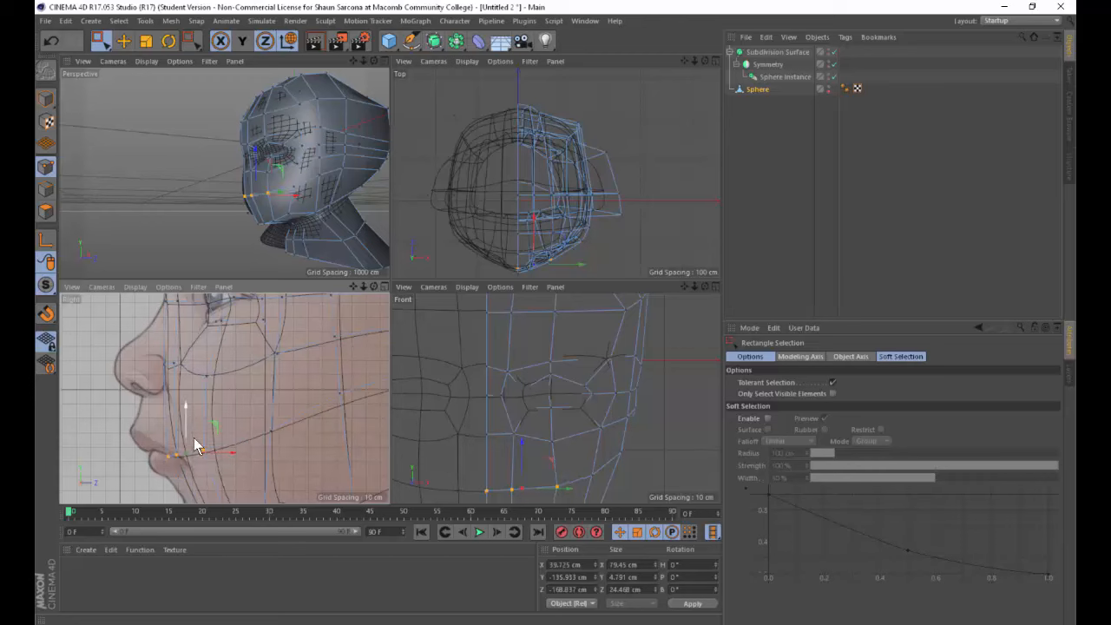
Lower the mouth row's third point from the centre line to about Y -142 cm, finishing with a slight upward nudge.
click(168, 453)
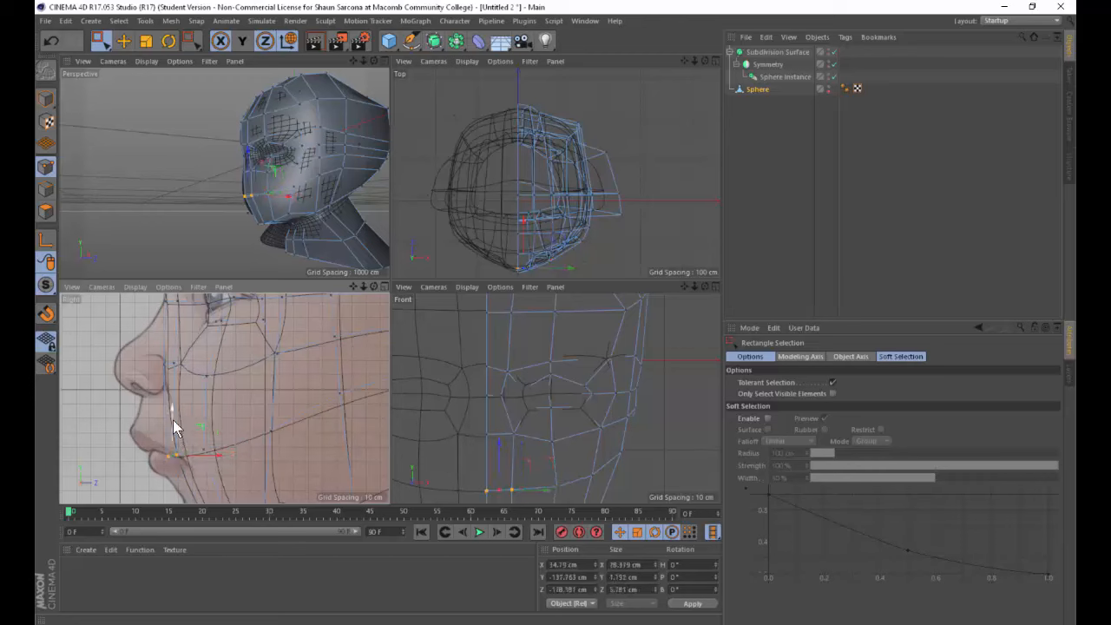
drag(168, 441, 205, 422)
click(178, 457)
click(204, 451)
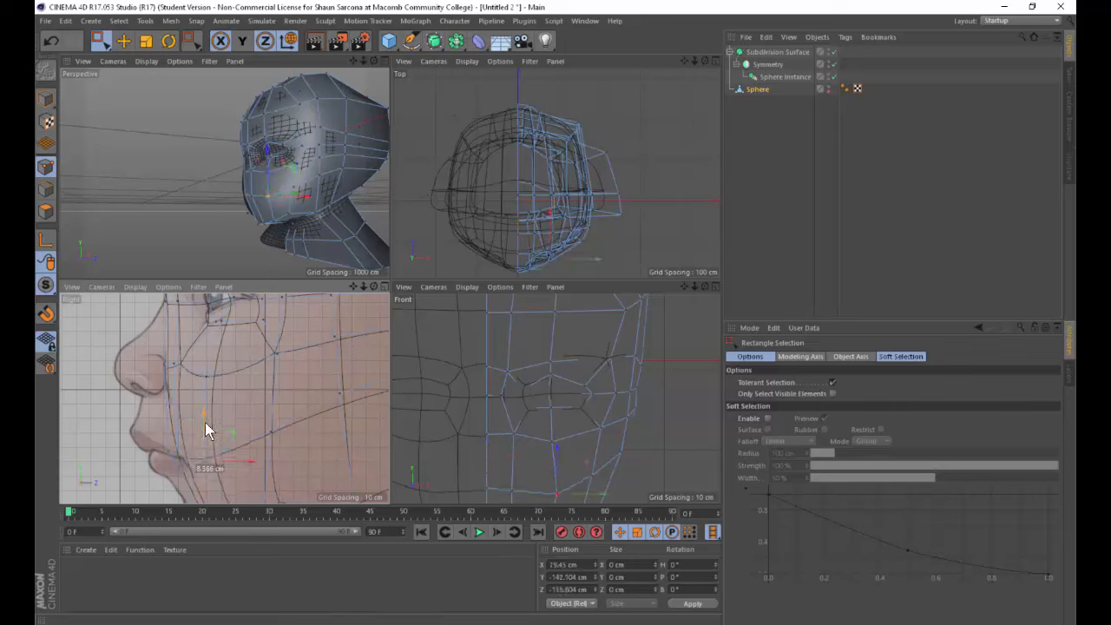
alt+middle_drag(535, 459, 538, 345)
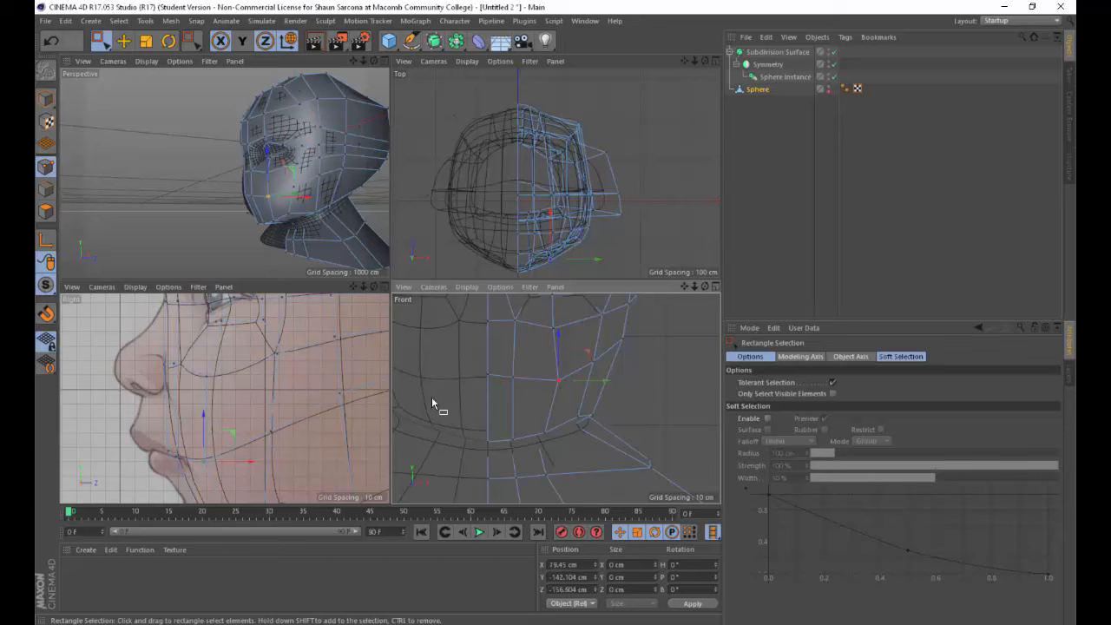
alt+middle_drag(226, 443, 260, 404)
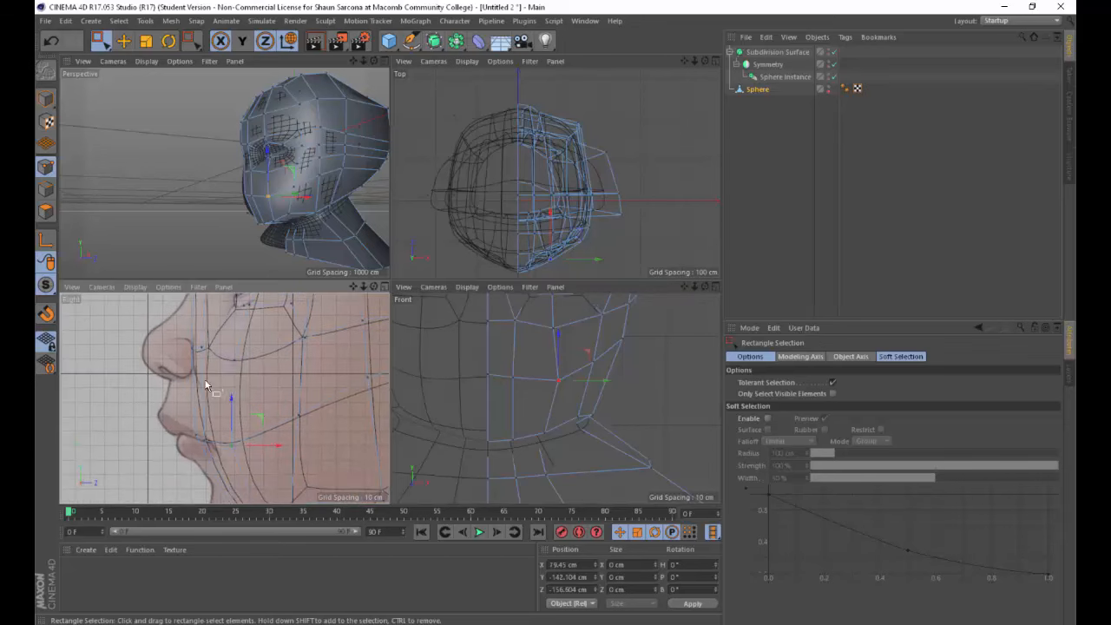
alt+middle_drag(236, 379, 245, 380)
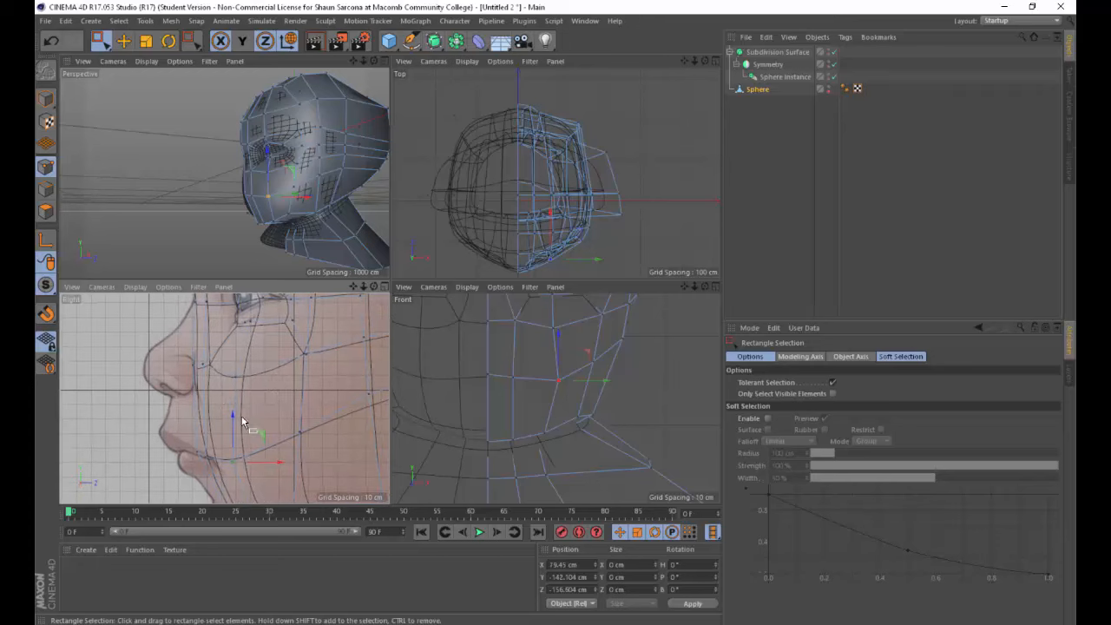
drag(235, 417, 237, 412)
Lower the mouth row's point on the symmetry line to about Y -144 cm in the front view.
drag(475, 362, 521, 389)
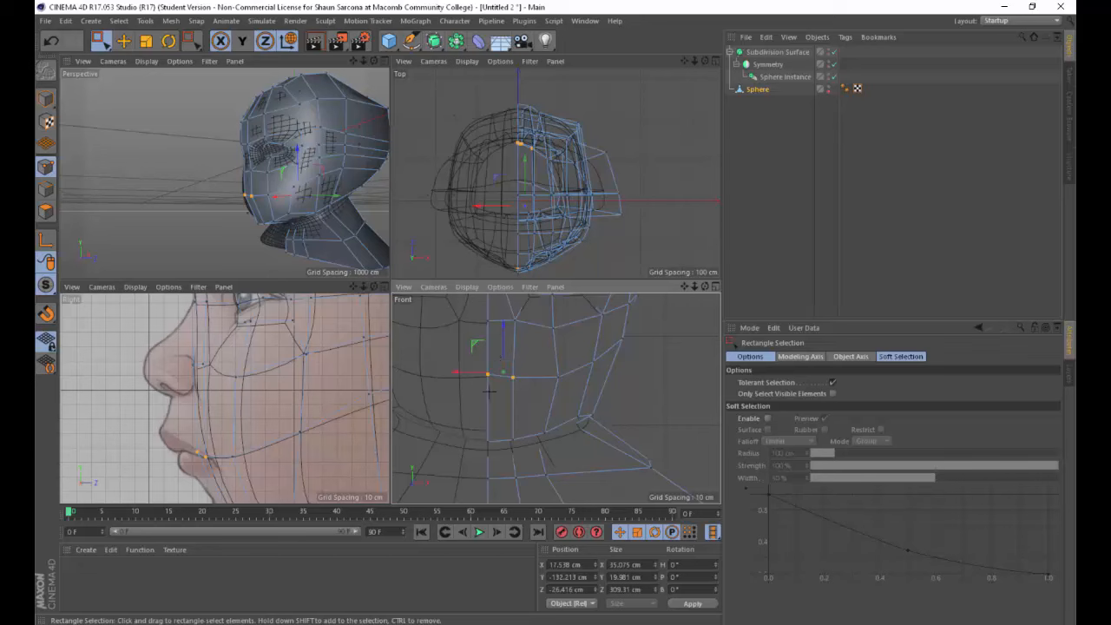
click(486, 374)
drag(487, 349, 487, 354)
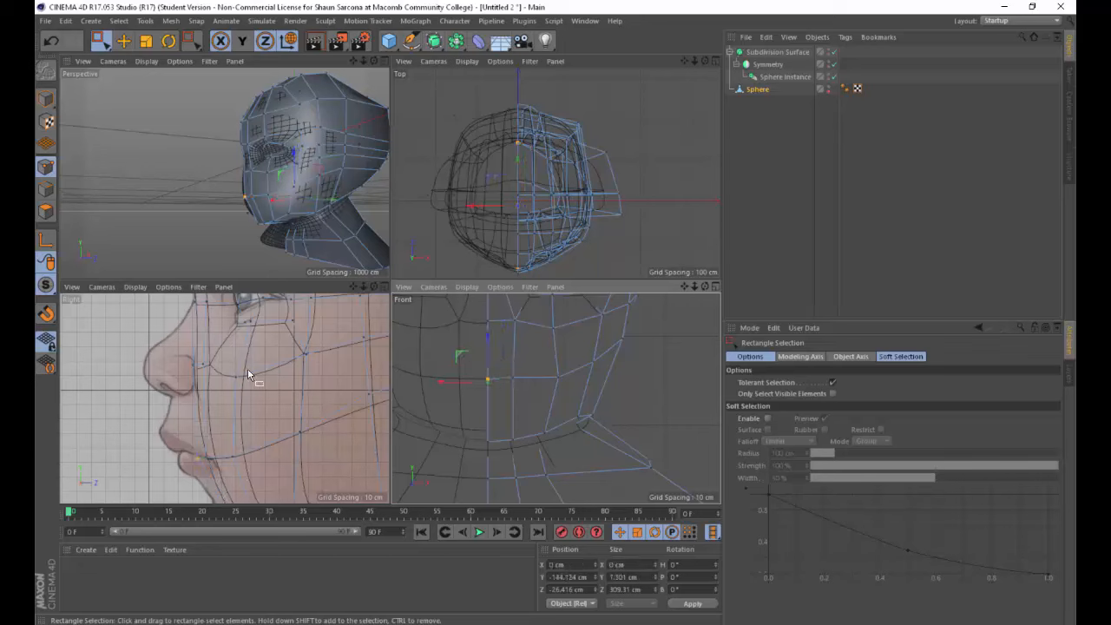
Cut a new horizontal edge loop across the face between the under-eye row and the mouth row with the loop Knife.
alt+middle_drag(248, 373, 257, 416)
alt+middle_drag(493, 362, 483, 413)
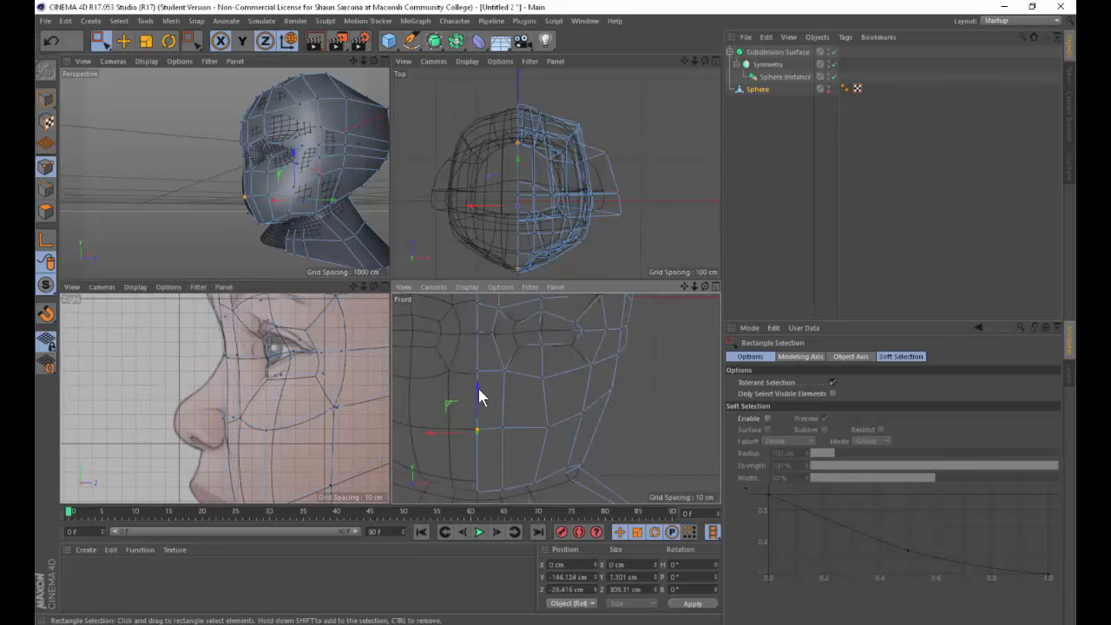
key(k)
key(l)
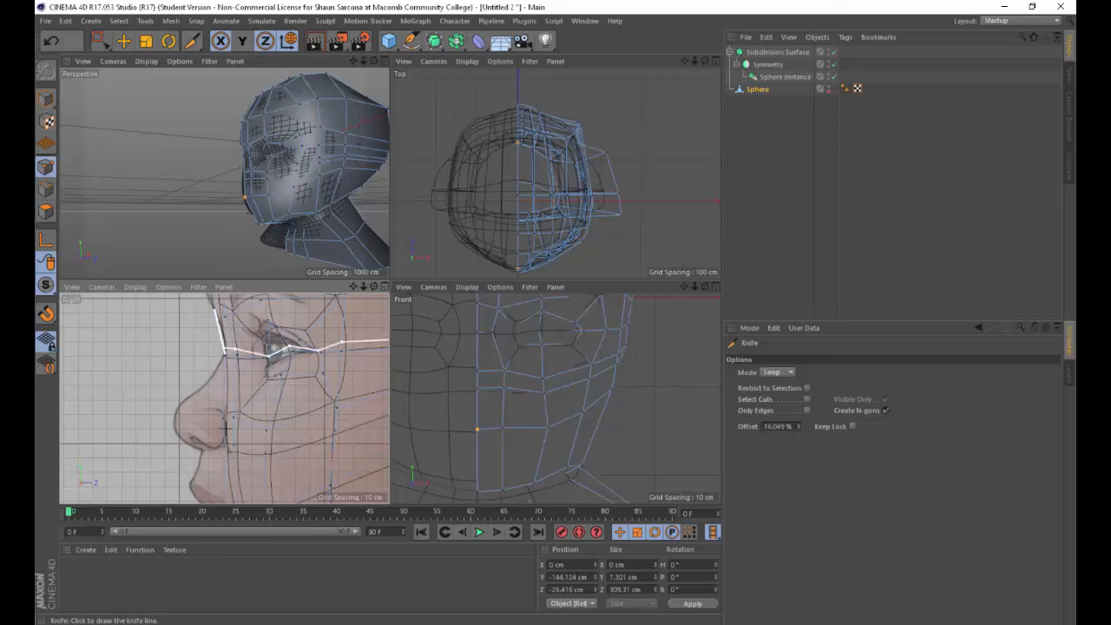
Select the column of nose polygons beside the symmetry line, from the brow to the nose base, and extrude them about 21.5 cm.
click(46, 211)
key(e)
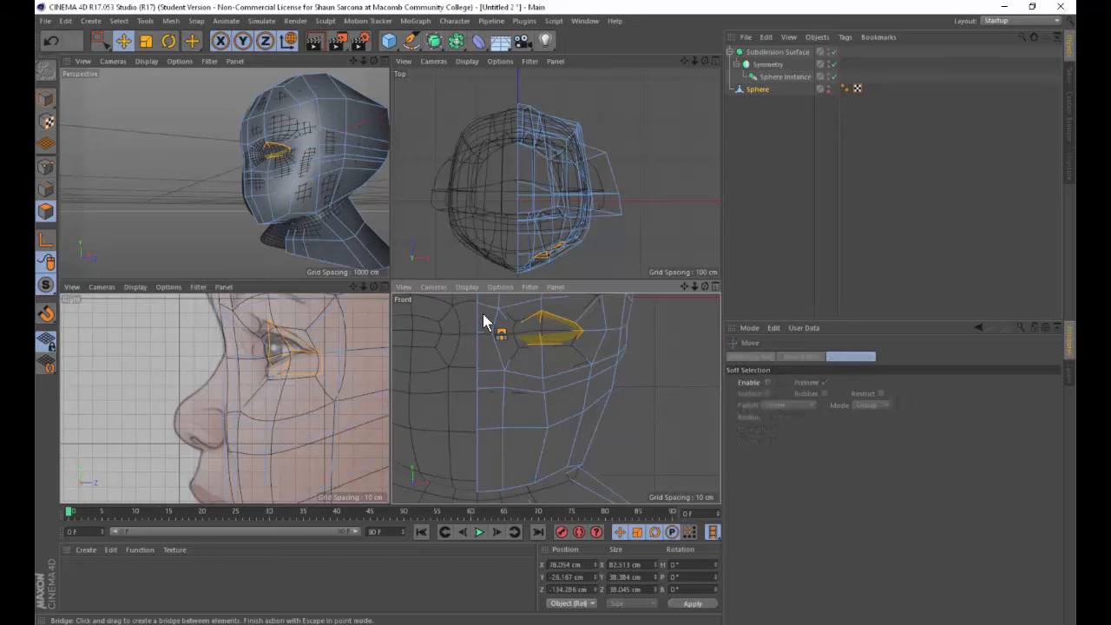
click(487, 318)
drag(489, 353, 486, 402)
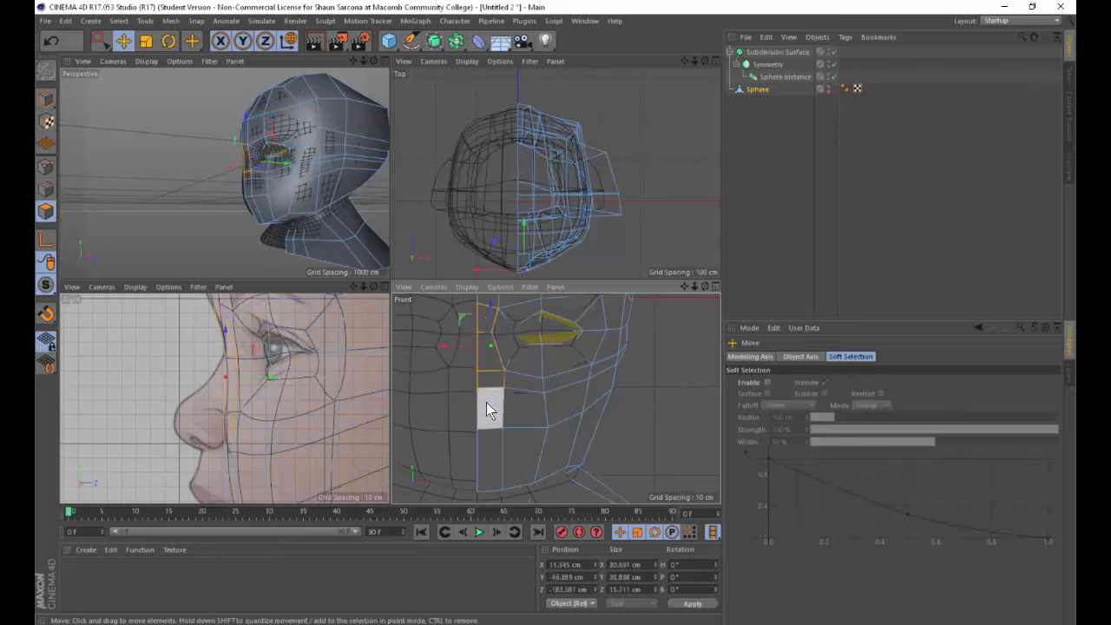
alt+middle_drag(538, 411, 540, 436)
scroll(523, 444, down, 1)
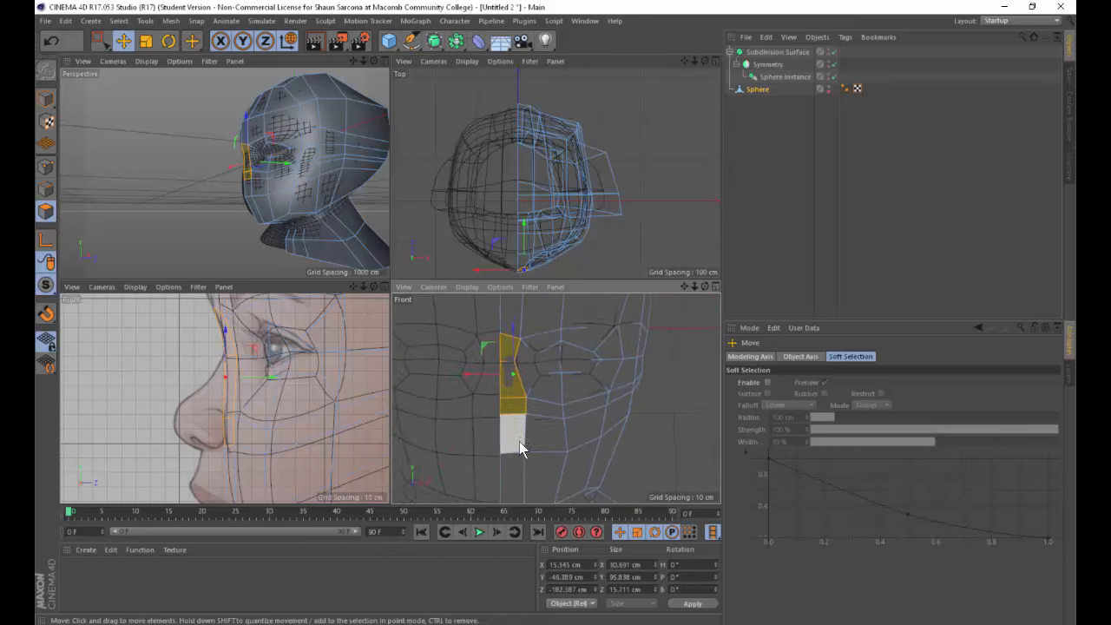
shift+click(513, 369)
key(d)
scroll(249, 167, up, 4)
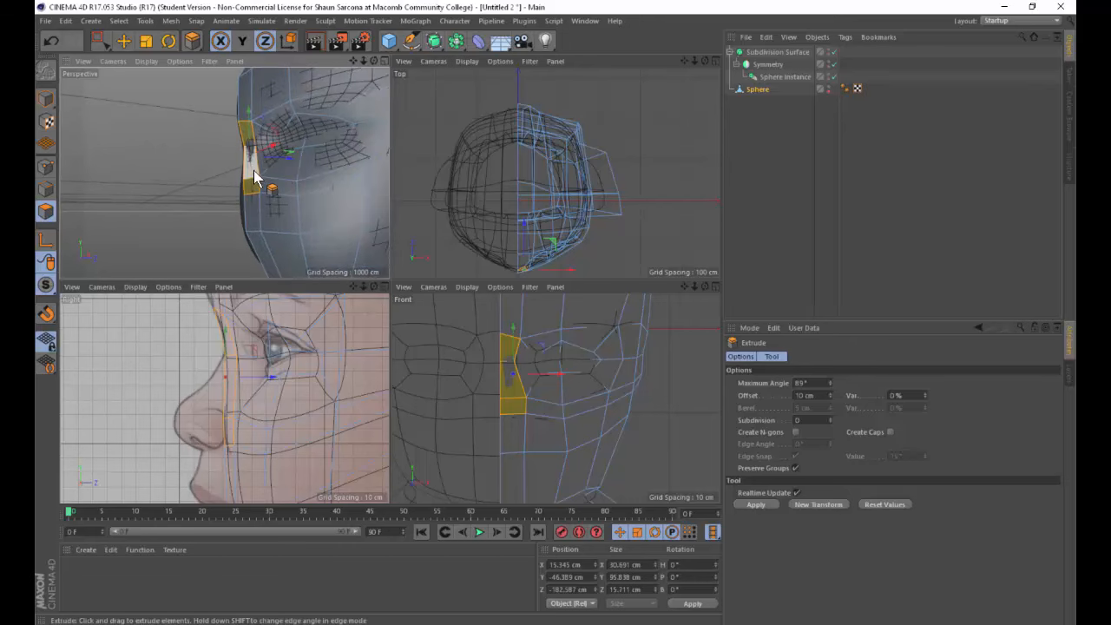
drag(254, 171, 266, 191)
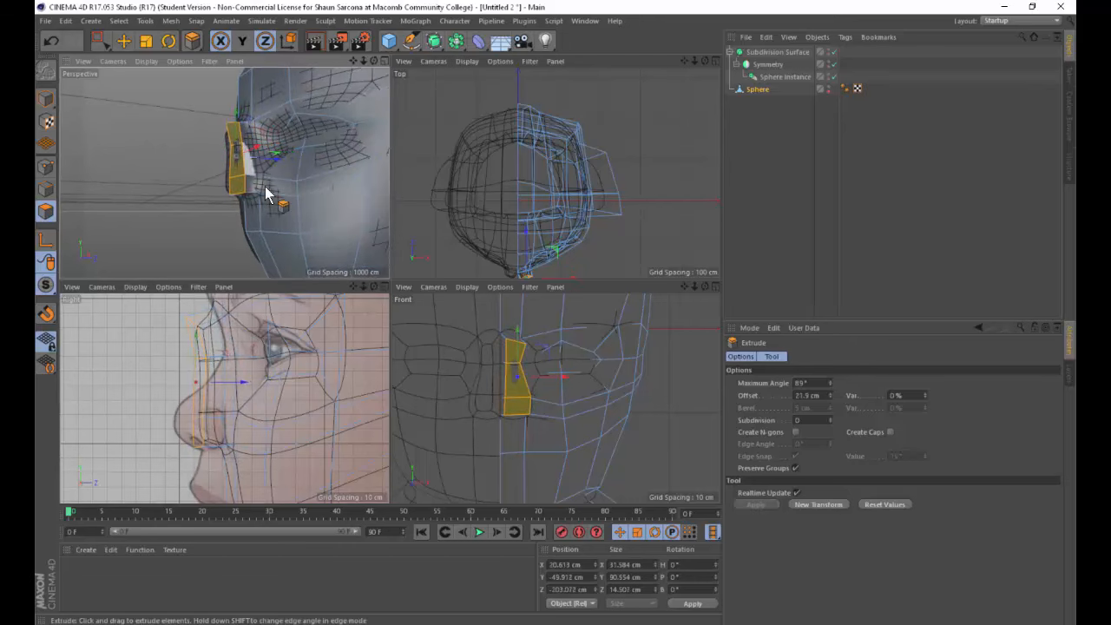
Delete the extruded nose's inner side polygons that face the symmetry plane.
scroll(252, 178, down, 3)
mouse_move(235, 156)
alt+mouse_down()
mouse_move(142, 212)
mouse_move(203, 185)
mouse_move(228, 159)
alt+mouse_up()
click(124, 41)
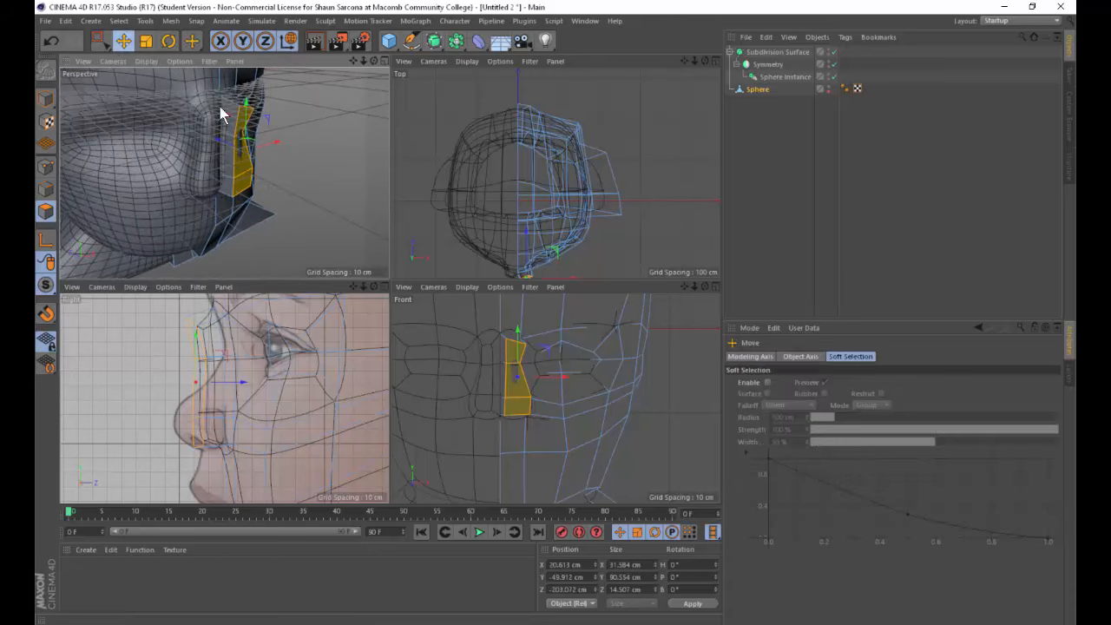
click(230, 124)
shift+click(230, 158)
shift+click(231, 188)
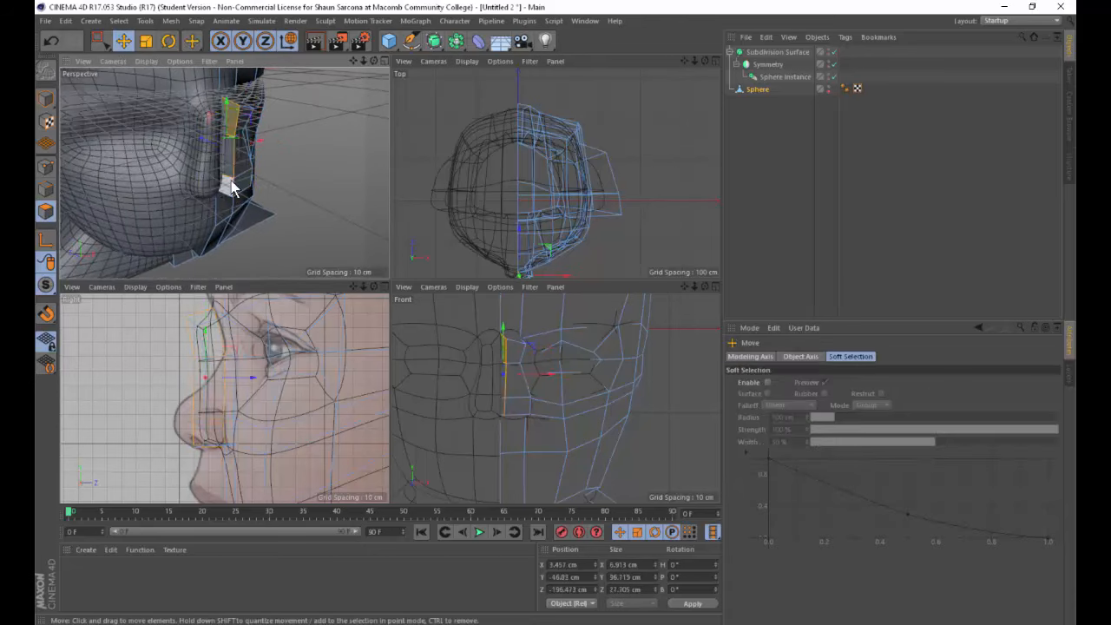
key(Delete)
Select the points along the nose's open inner edge in the front view and flatten them to 0 cm width in X.
alt+middle_drag(502, 332, 505, 355)
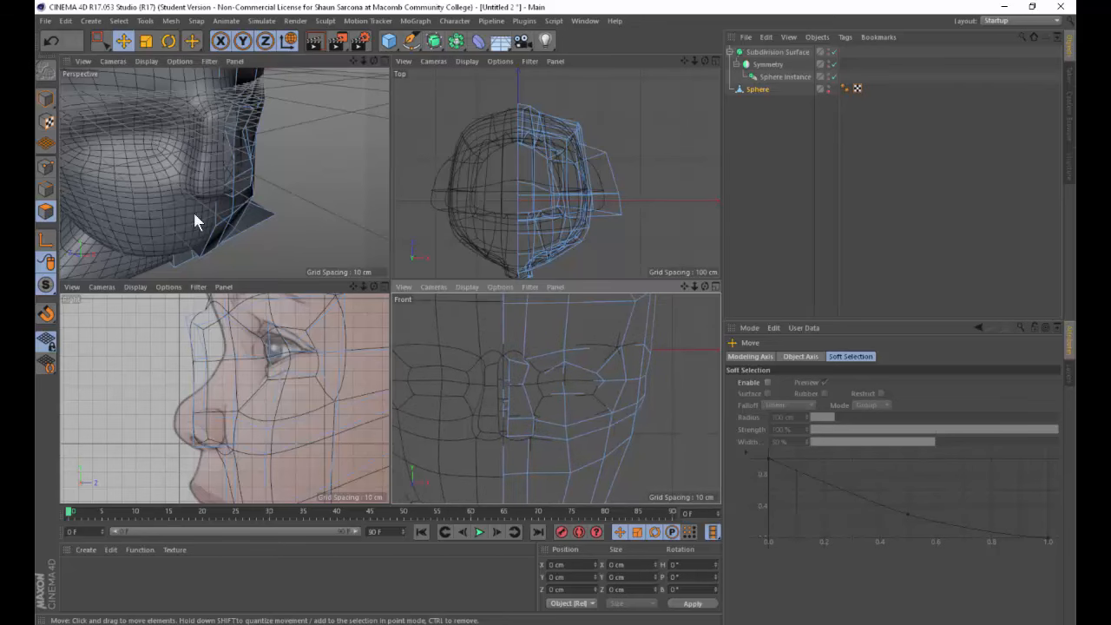
click(43, 167)
middle_click(512, 365)
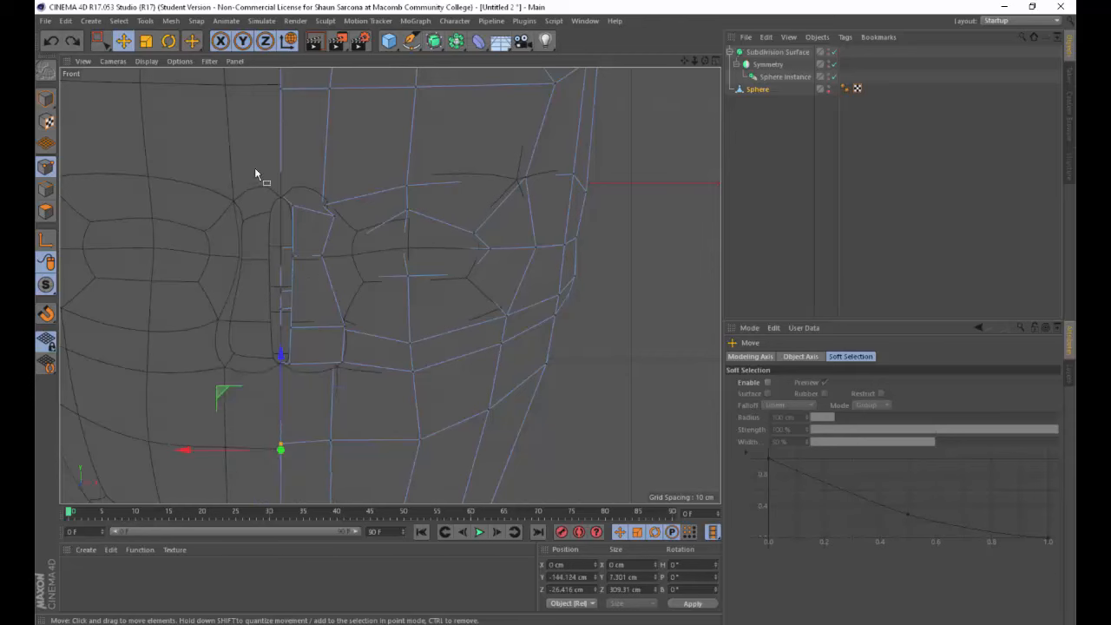
key(0)
drag(237, 157, 303, 381)
key(t)
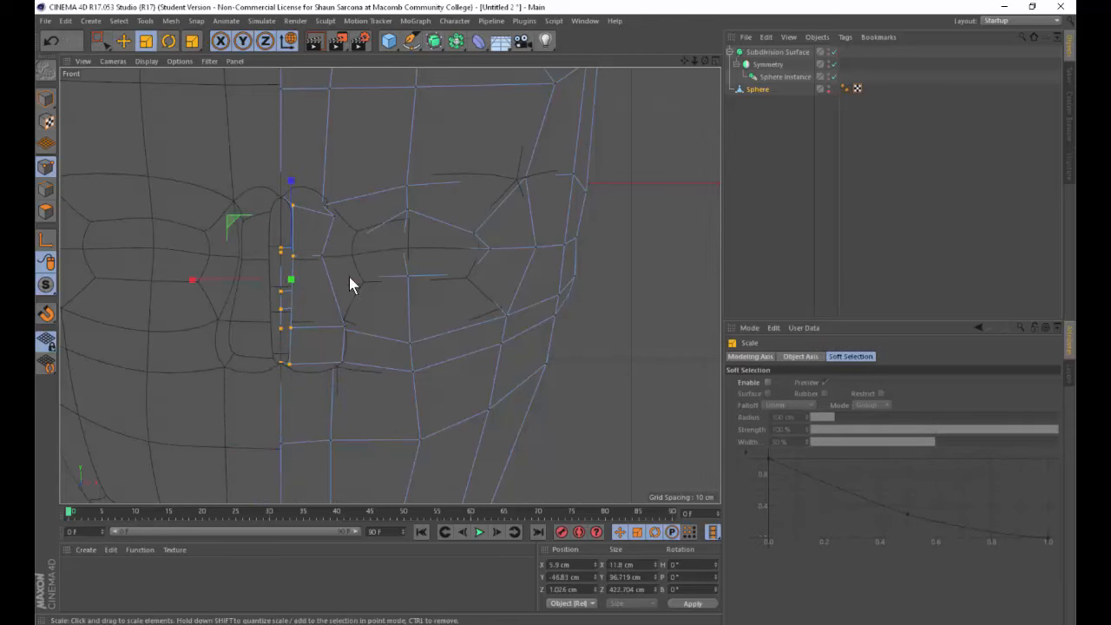
drag(197, 280, 243, 279)
Move the flattened nose edge points onto the symmetry line at about X -0.12 cm and inspect the seam in the enlarged perspective view.
key(e)
key(ctrl+z)
scroll(255, 340, up, 5)
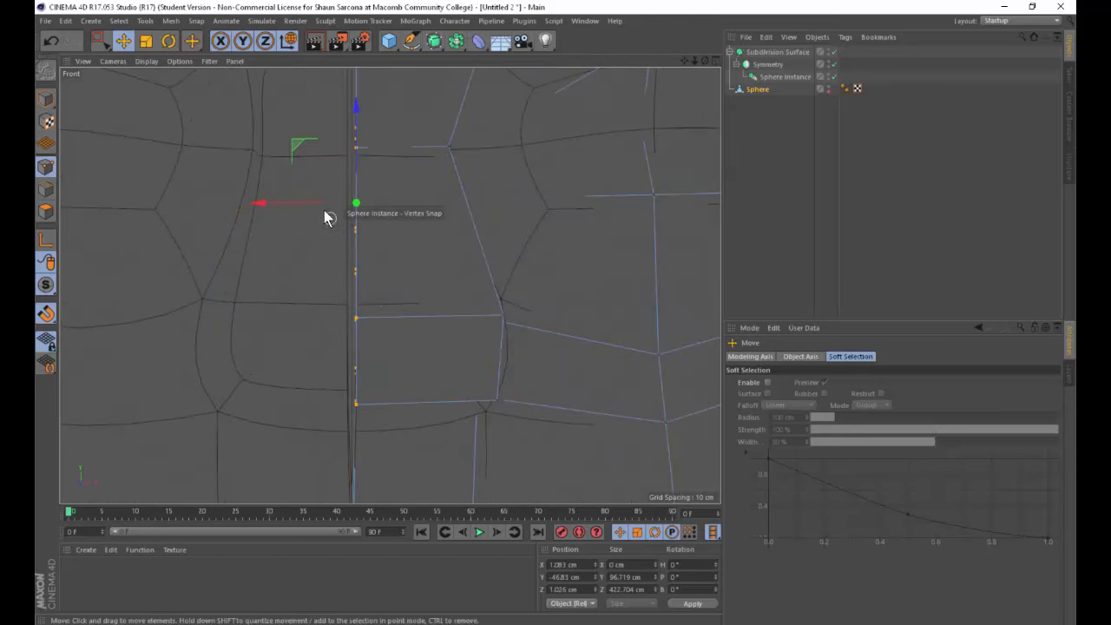
drag(318, 211, 303, 244)
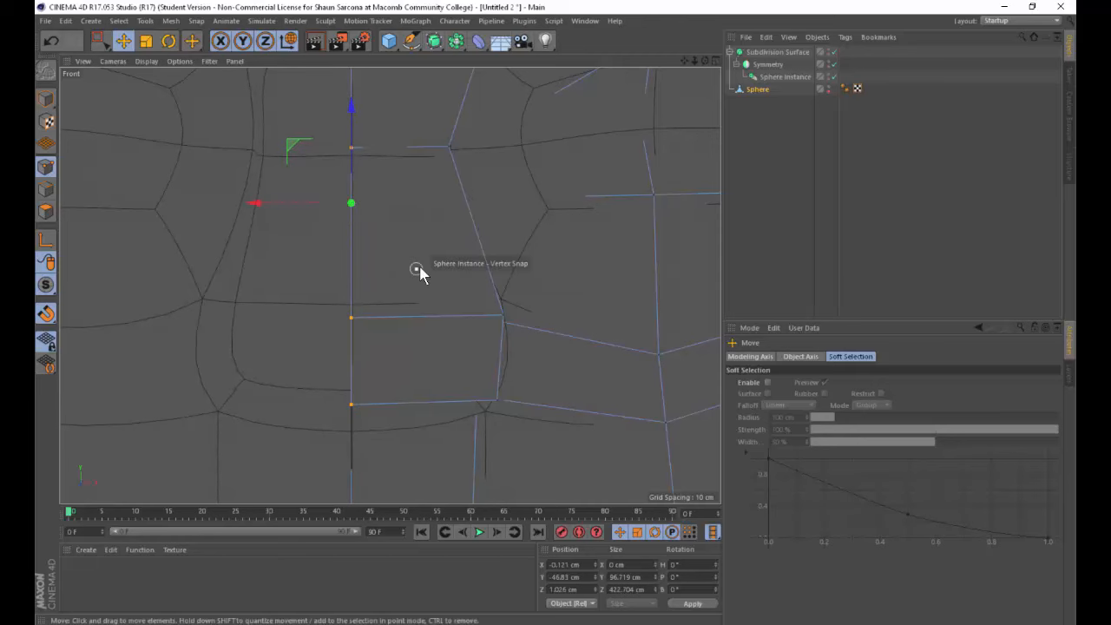
middle_click(417, 269)
middle_click(300, 231)
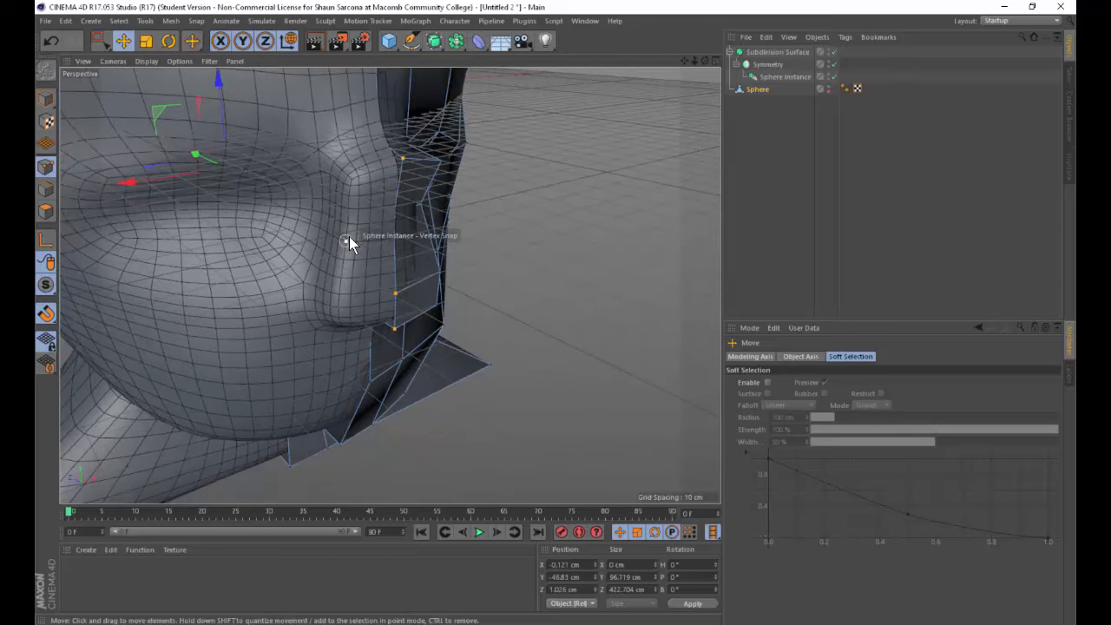
Preview the nose render, select the top row of extruded nose points in the side view, and move it back toward the brow profile.
key(ctrl+r)
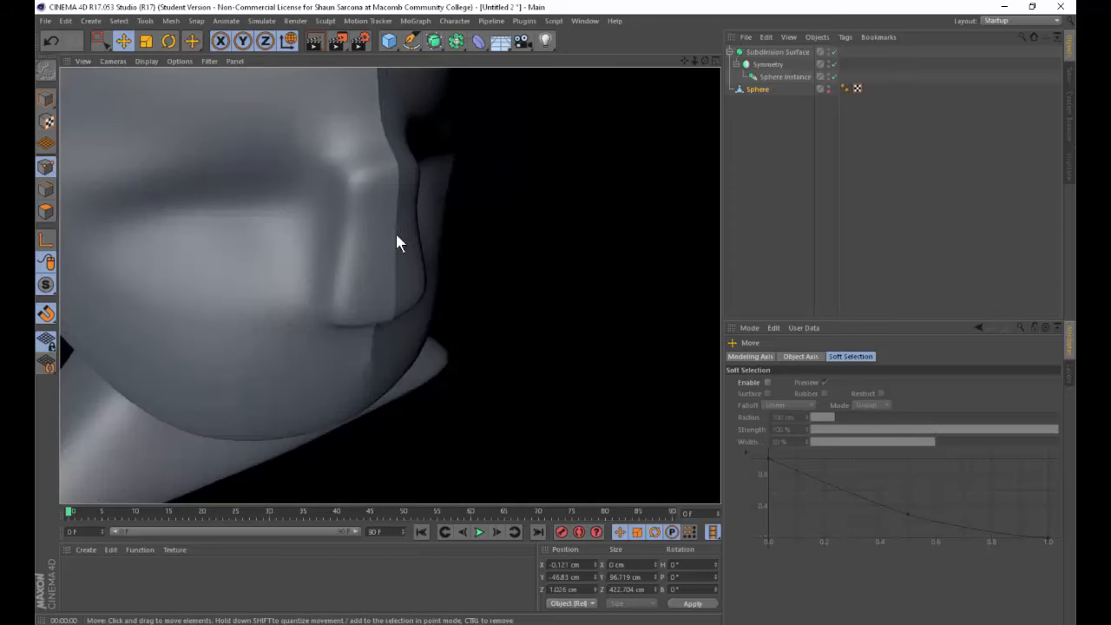
alt+drag(397, 234, 393, 296)
middle_click(382, 287)
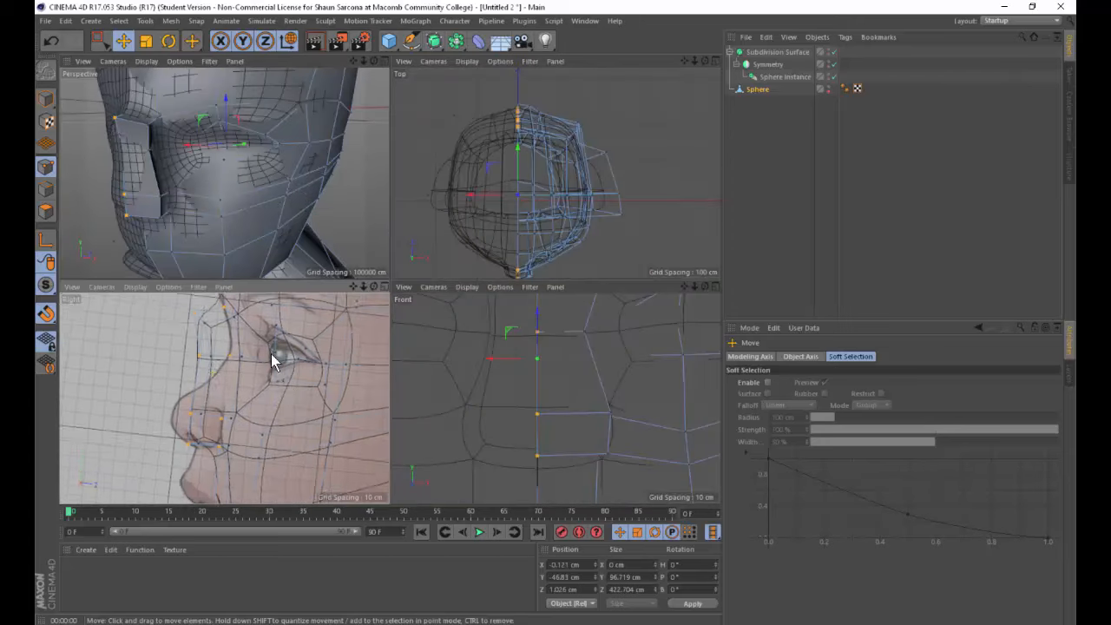
alt+middle_drag(272, 361, 288, 381)
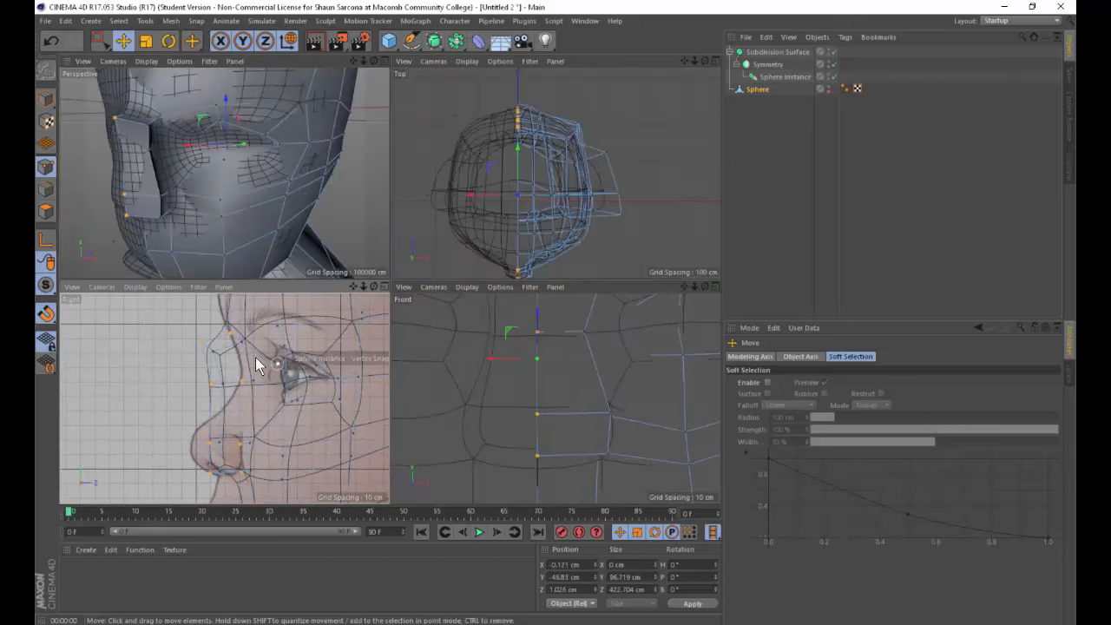
key(ctrl+shift+z)
key(space)
drag(158, 328, 276, 369)
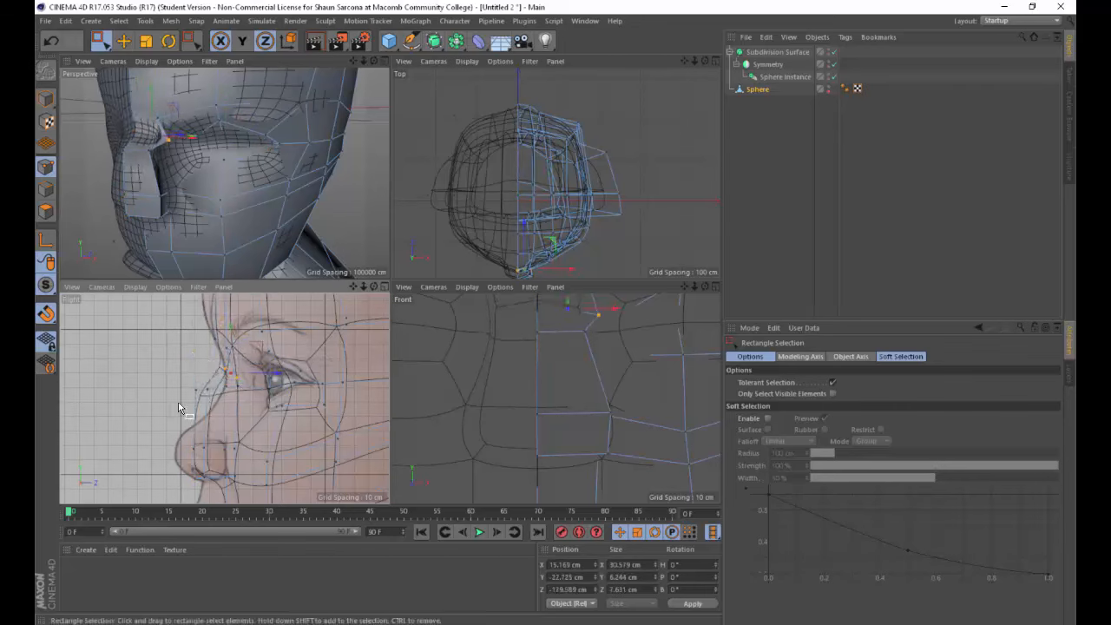
Select the row of points at the nose bridge in the side view and move it onto the reference outline.
scroll(184, 361, up, 5)
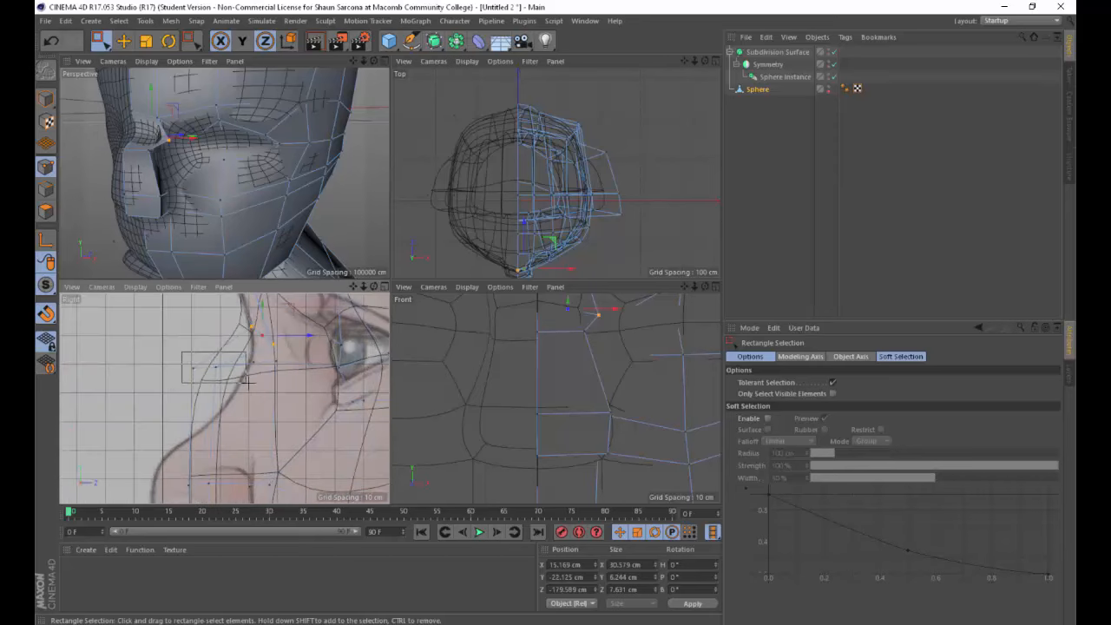
drag(247, 382, 331, 371)
alt+middle_drag(283, 360, 314, 282)
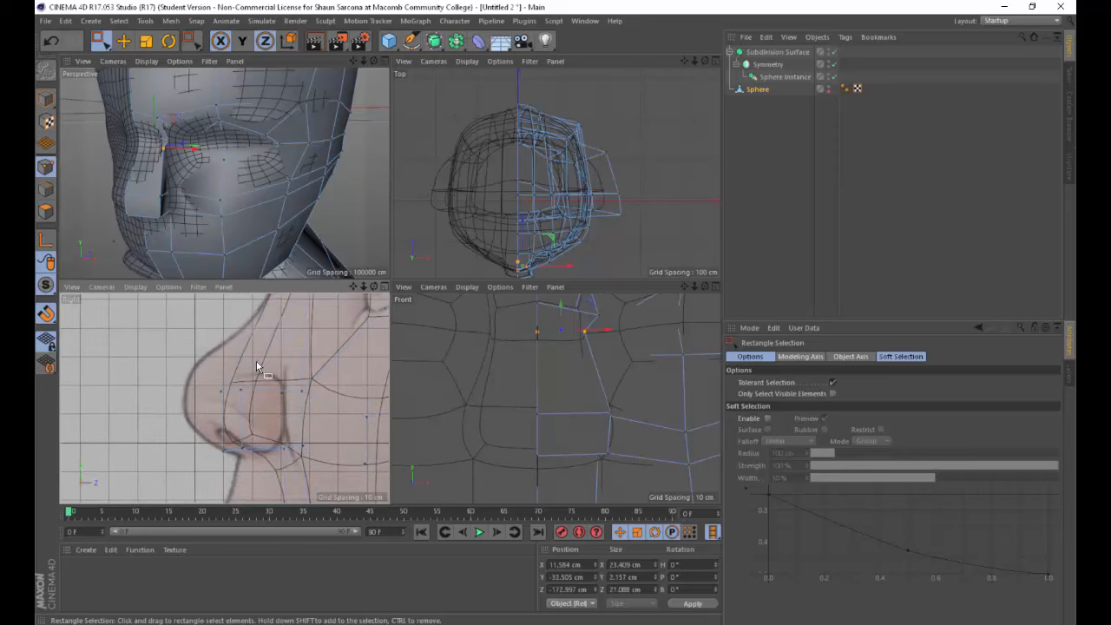
Fit the nose tip and nose base point rows to the reference outline in the side view and preview the result.
drag(209, 374, 201, 428)
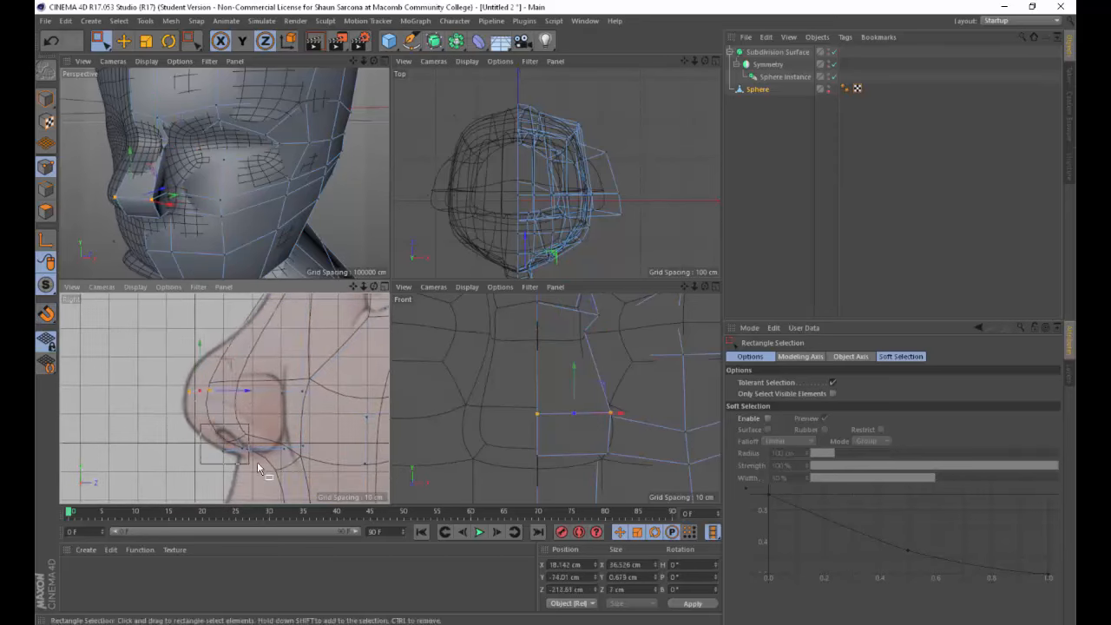
drag(258, 469, 260, 466)
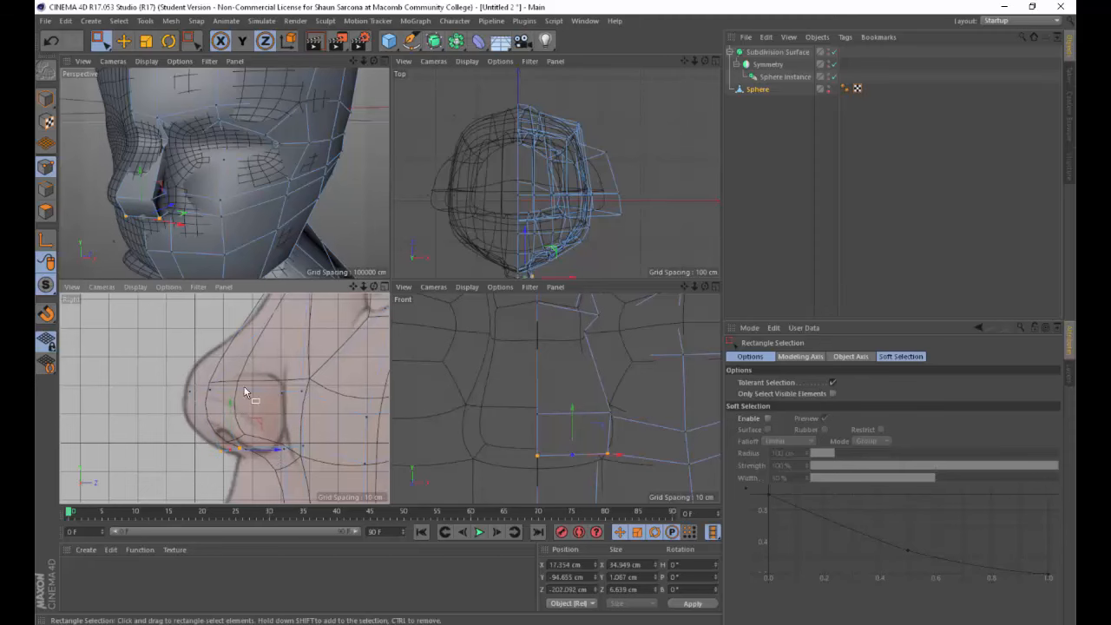
alt+middle_drag(231, 404, 221, 387)
middle_click(204, 234)
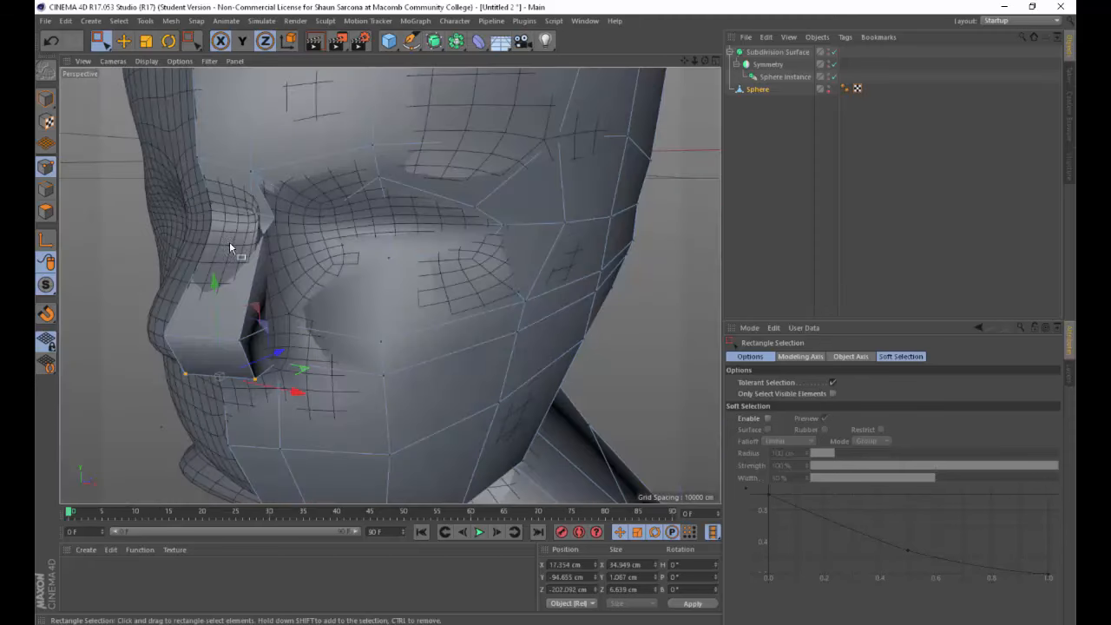
alt+drag(282, 260, 403, 250)
key(ctrl+r)
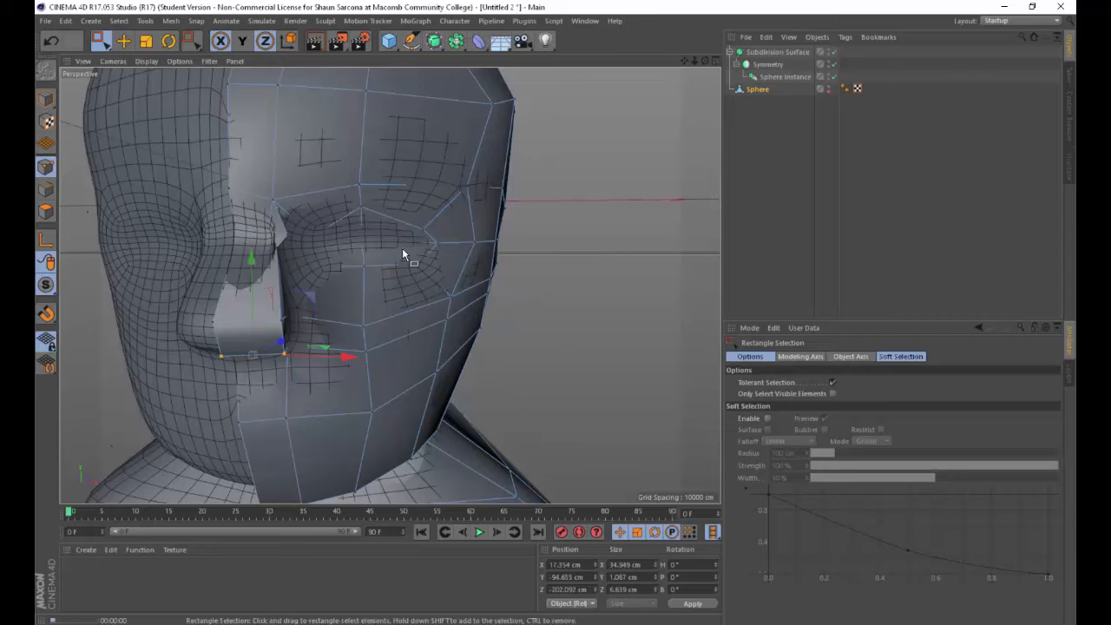
Select all points along the head's symmetry line in the front view, from the crown down to the neck.
middle_click(375, 283)
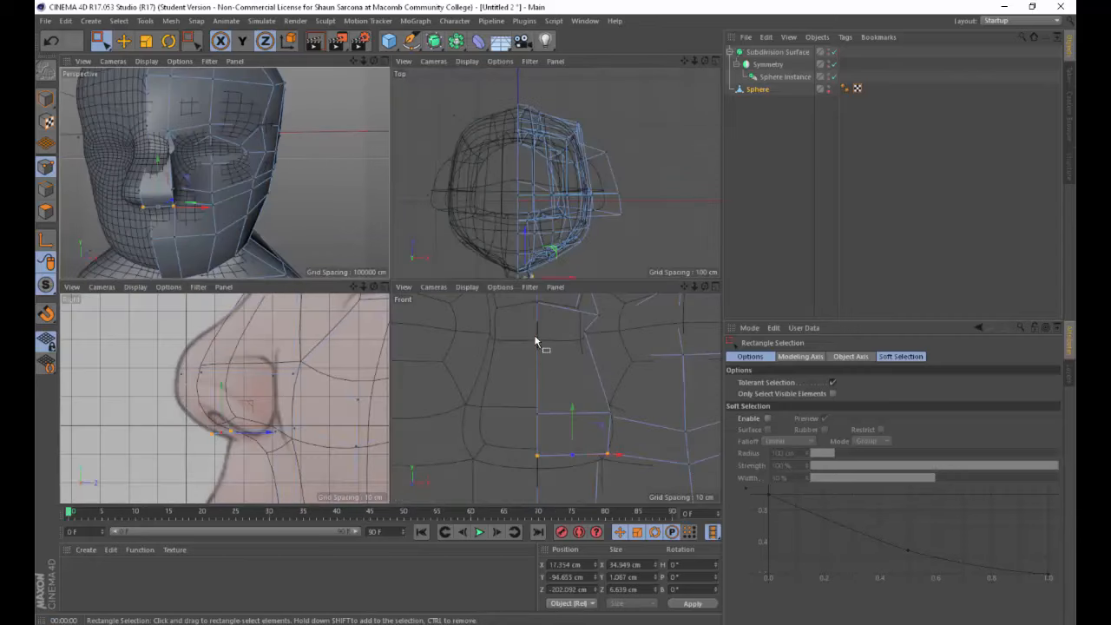
mouse_move(526, 365)
alt+middle_down()
mouse_move(505, 427)
mouse_move(521, 355)
alt+middle_up()
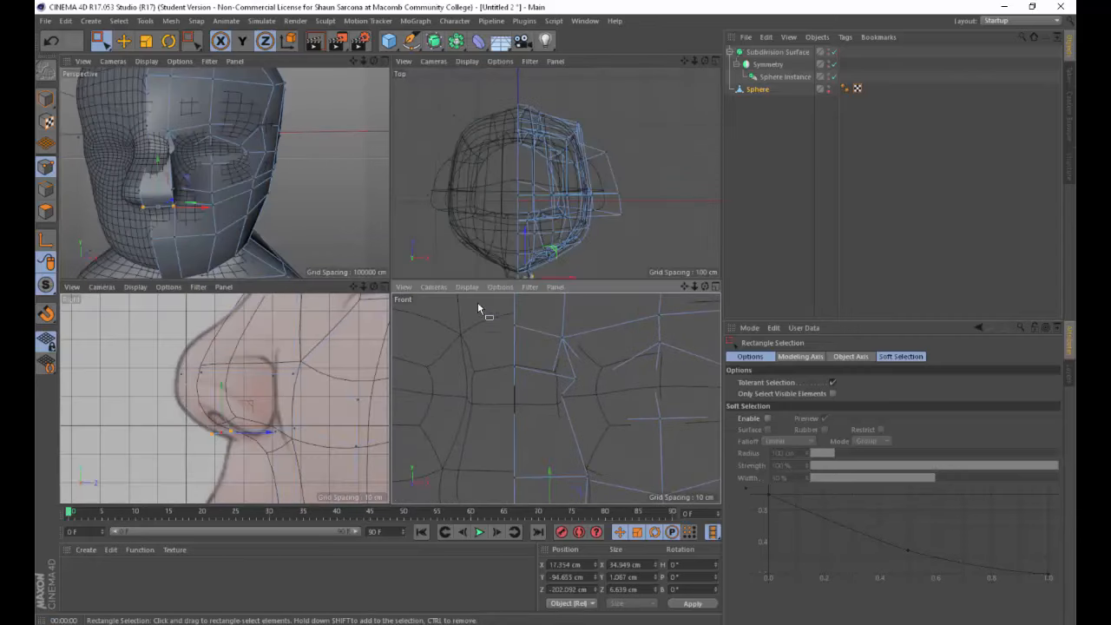
alt+right_drag(528, 345, 456, 345)
click(499, 286)
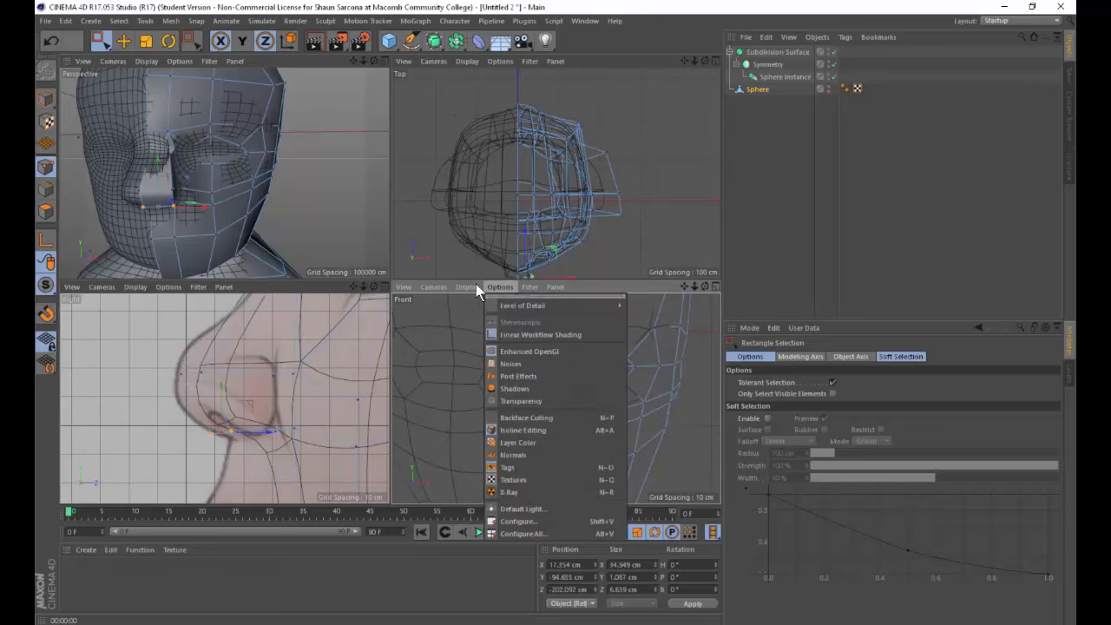
mouse_move(476, 285)
click(493, 391)
alt+right_drag(610, 415, 537, 405)
alt+middle_drag(538, 404, 556, 357)
alt+right_drag(553, 353, 536, 345)
alt+middle_drag(535, 346, 508, 388)
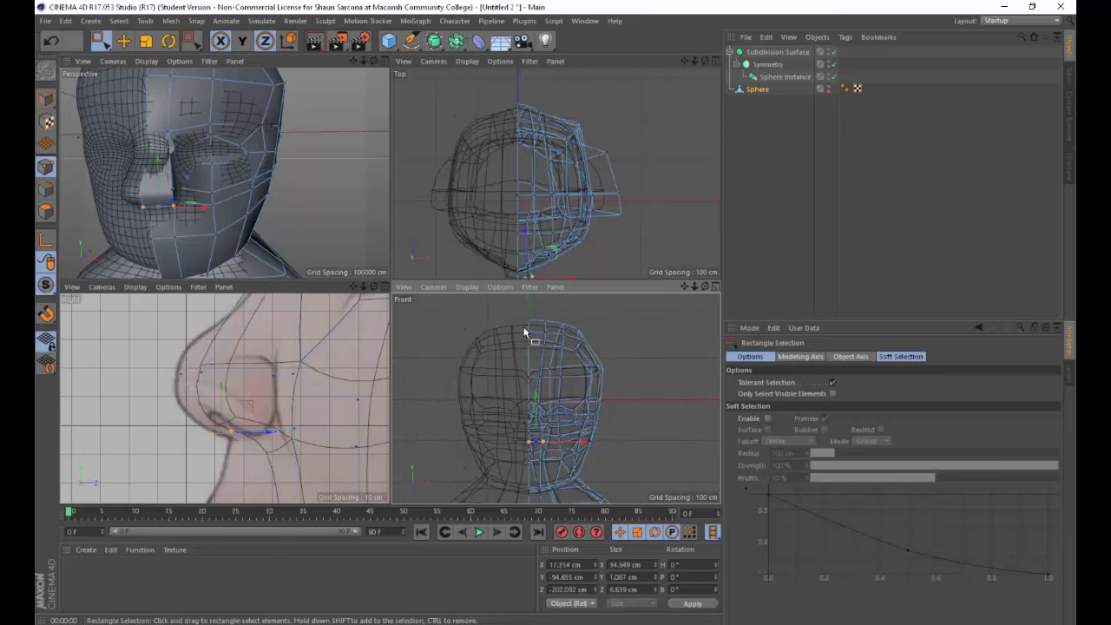
drag(524, 311, 531, 543)
alt+middle_drag(544, 477, 506, 437)
alt+right_drag(506, 405, 647, 417)
alt+middle_drag(607, 357, 548, 462)
mouse_move(526, 403)
alt+right_down()
mouse_move(562, 410)
mouse_move(581, 386)
alt+right_up()
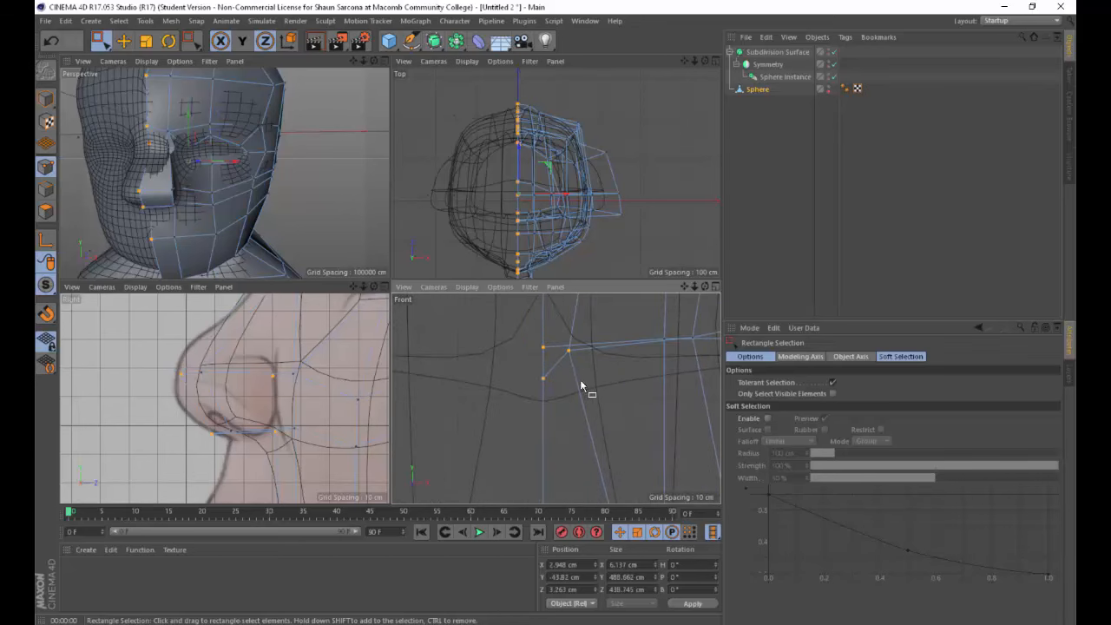
Deselect the stray off-centre points and check that only points on the symmetry line remain selected.
ctrl+drag(562, 343, 596, 369)
alt+middle_drag(571, 448, 565, 320)
alt+middle_drag(549, 424, 547, 344)
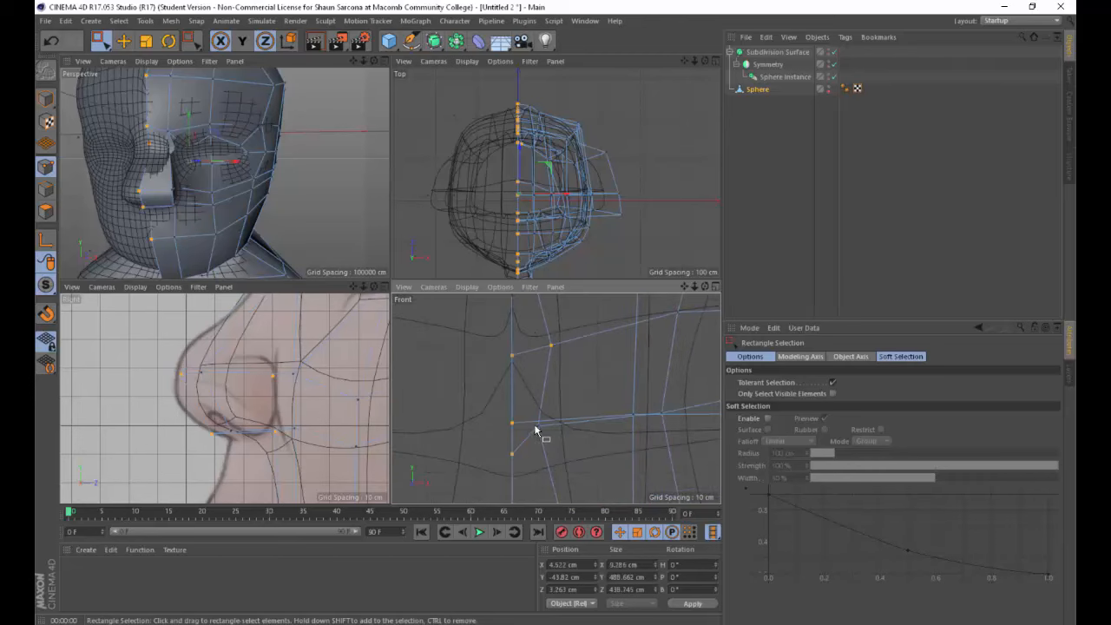
alt+drag(293, 163, 253, 212)
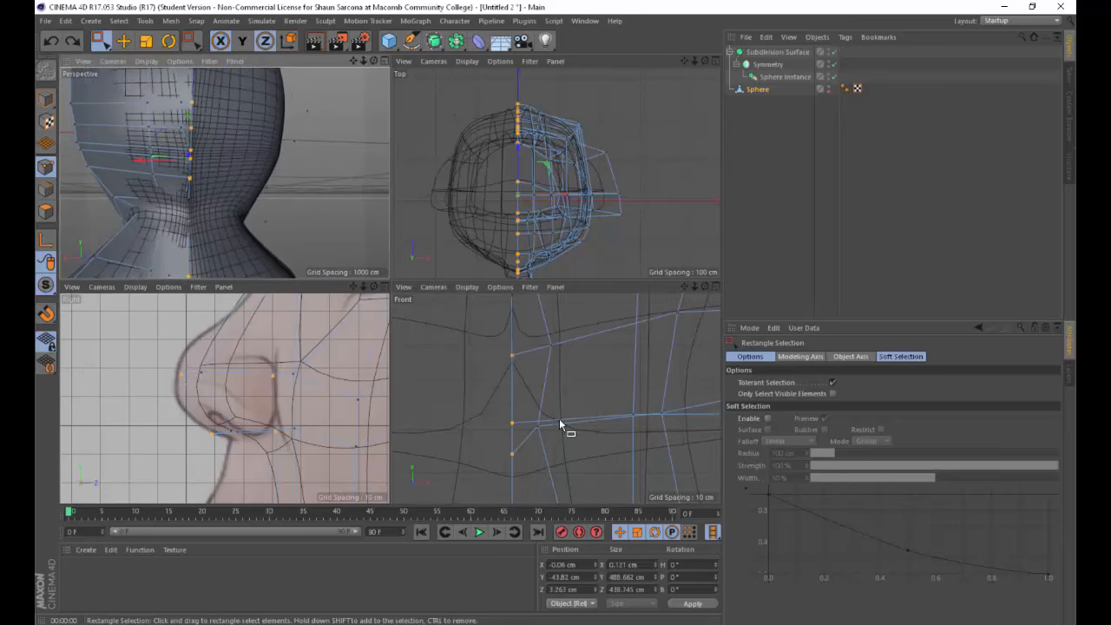
shift+drag(527, 417, 554, 447)
alt+drag(221, 189, 205, 225)
key(ctrl+z)
alt+middle_drag(205, 225, 170, 167)
scroll(193, 156, down, 3)
alt+drag(222, 159, 211, 113)
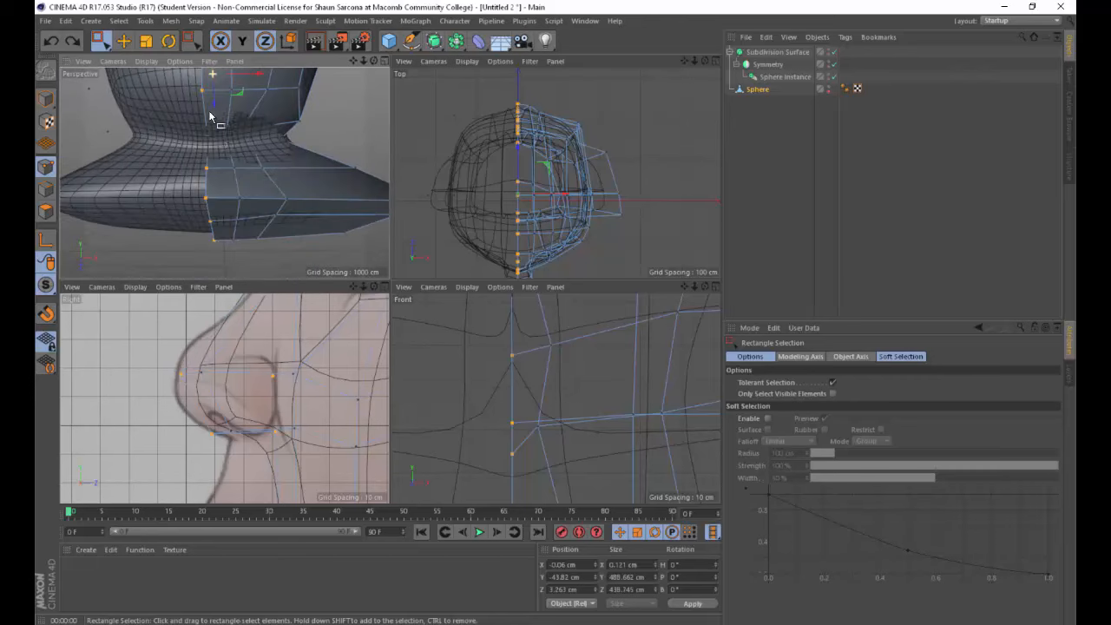
alt+middle_drag(503, 423, 497, 480)
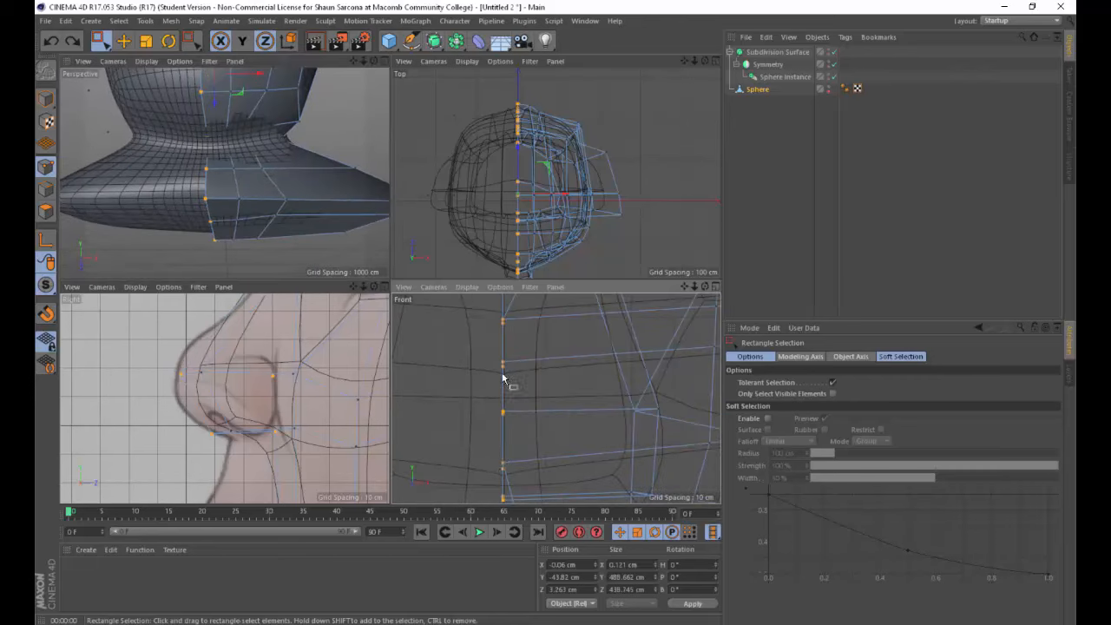
alt+middle_drag(506, 379, 480, 488)
Flatten the symmetry line points to 0 cm width in X, move them to X 0 cm, and preview the face.
key(t)
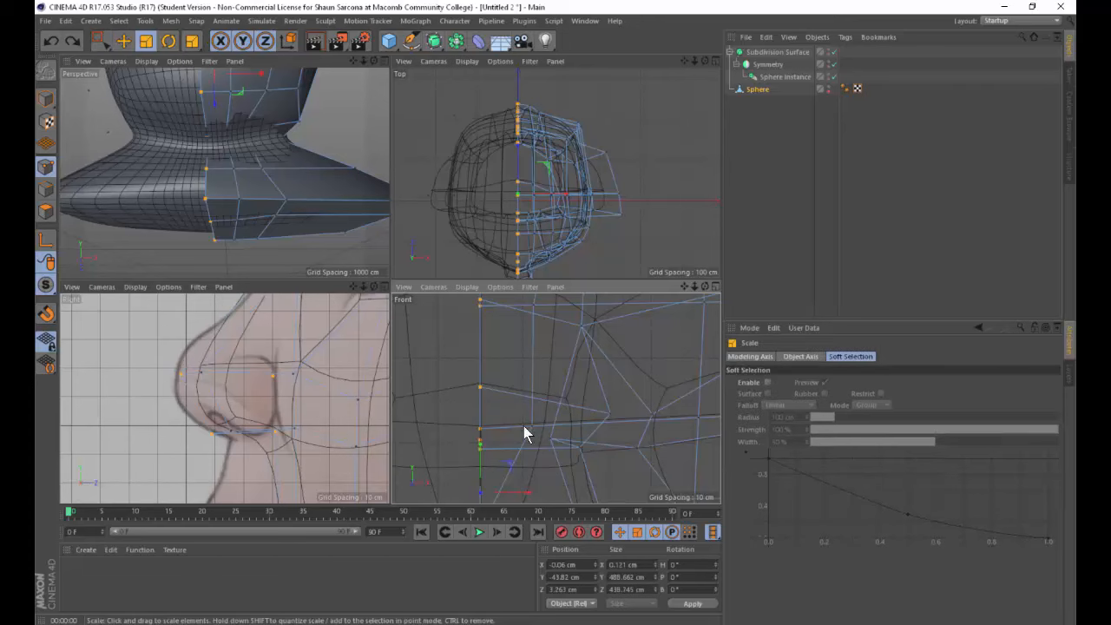
drag(524, 496, 499, 482)
alt+middle_drag(504, 484, 506, 382)
key(e)
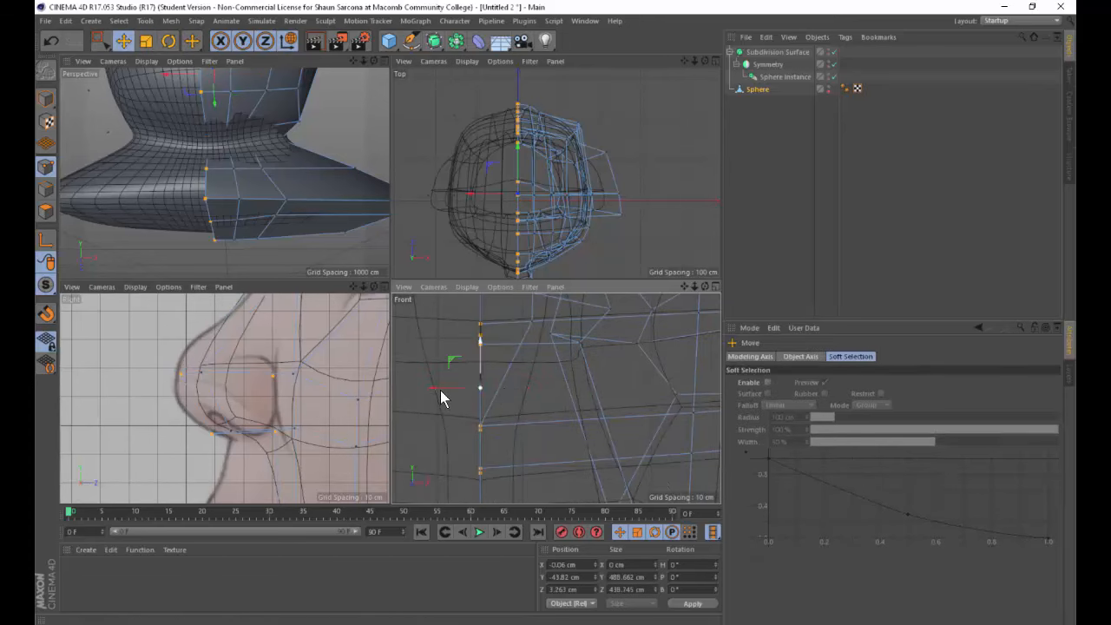
mouse_move(442, 397)
mouse_down()
mouse_move(461, 395)
mouse_move(444, 394)
mouse_up()
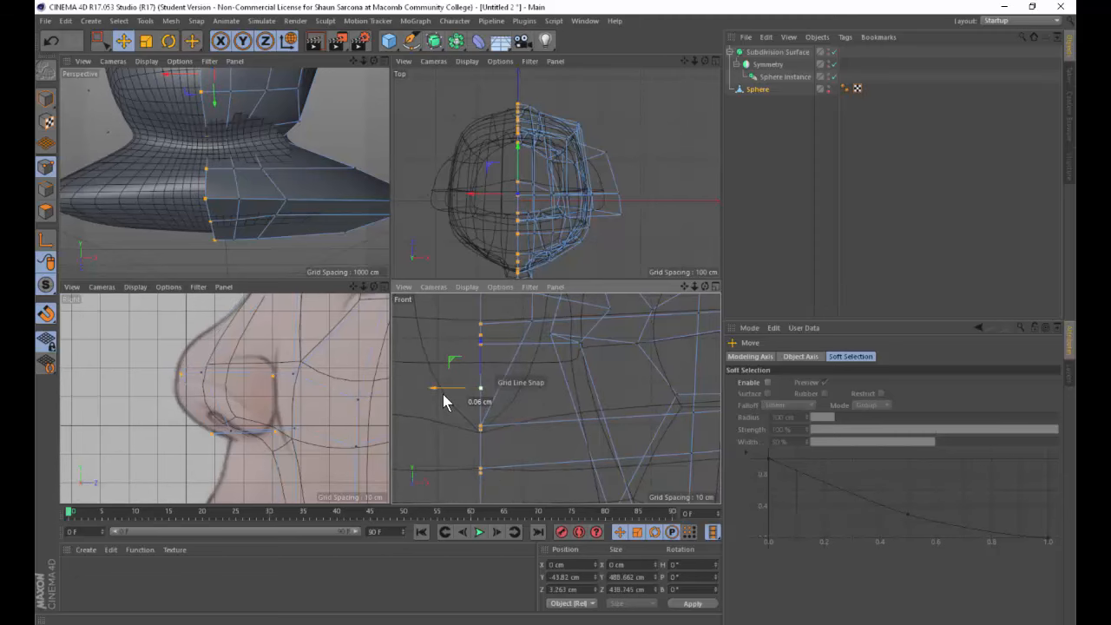
alt+drag(210, 159, 330, 228)
scroll(297, 190, down, 4)
alt+drag(296, 195, 229, 235)
key(ctrl+r)
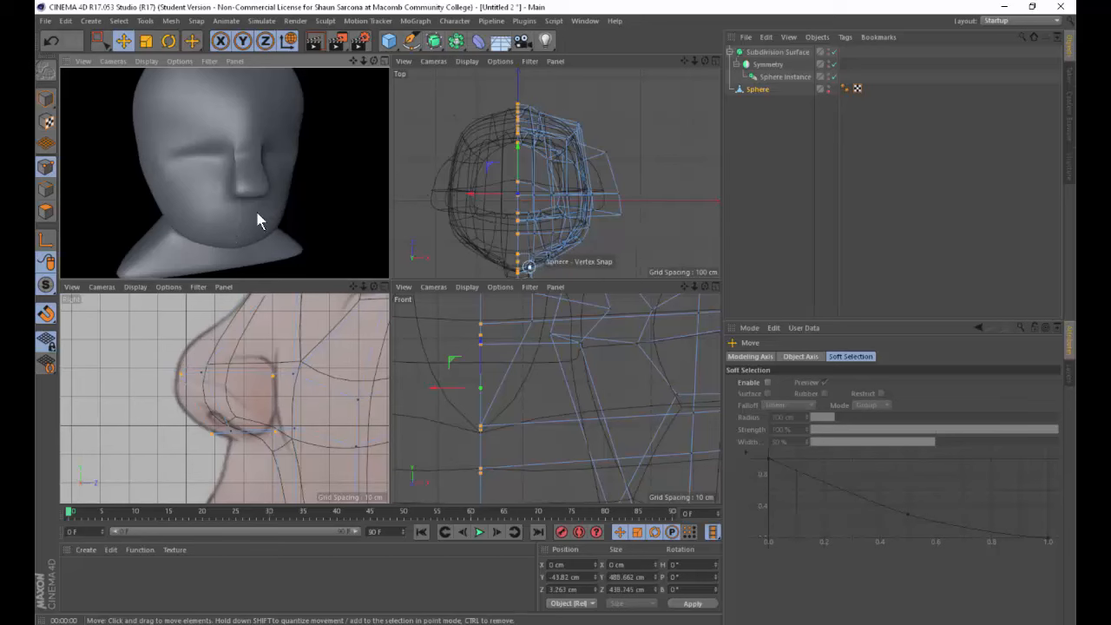
Move the outer points of the nose bridge inward in the perspective view, placing the upper one at about X 4.4 cm.
scroll(241, 181, up, 5)
scroll(228, 174, up, 8)
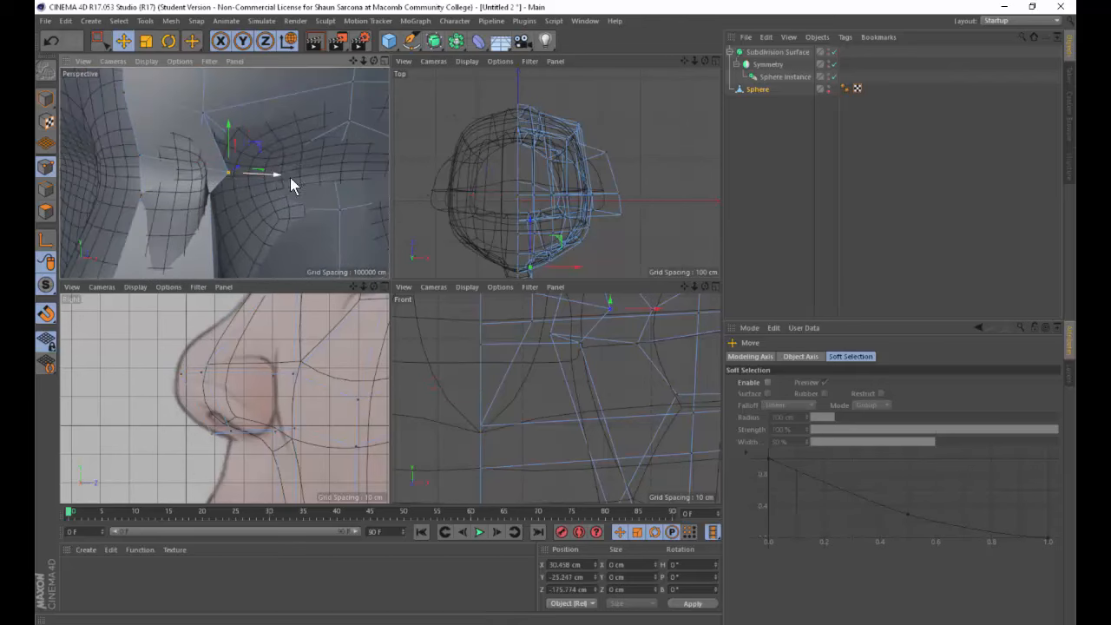
drag(241, 177, 161, 200)
drag(231, 192, 264, 197)
Select the outer points at the nose tip and nose base and move them inward to about X 15 cm.
alt+drag(259, 236, 269, 208)
click(279, 214)
shift+click(276, 228)
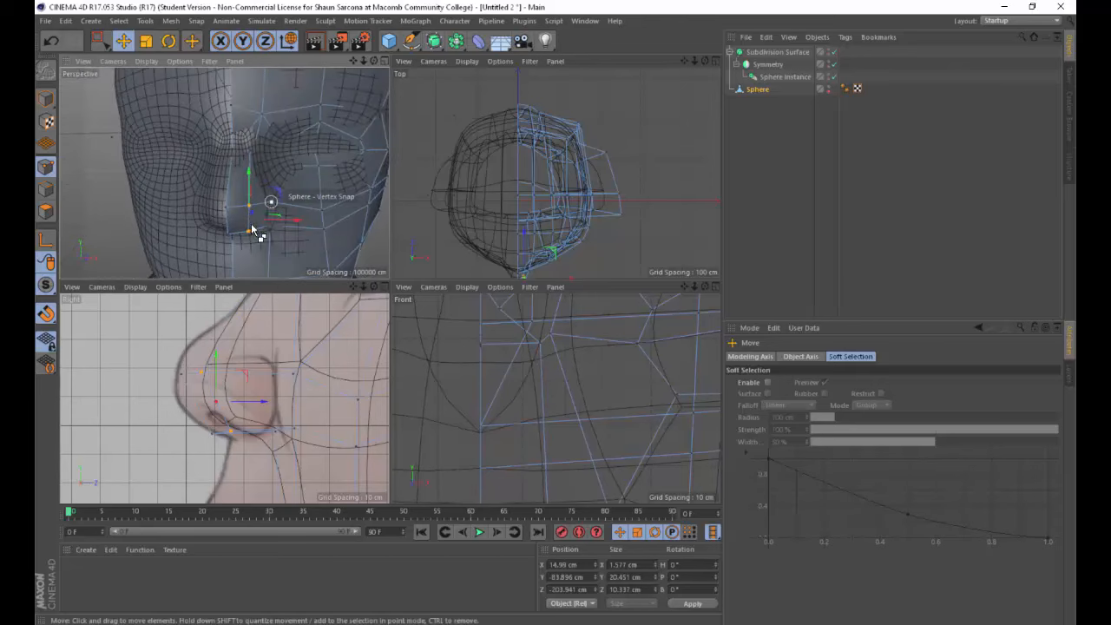
key(alt+Tab)
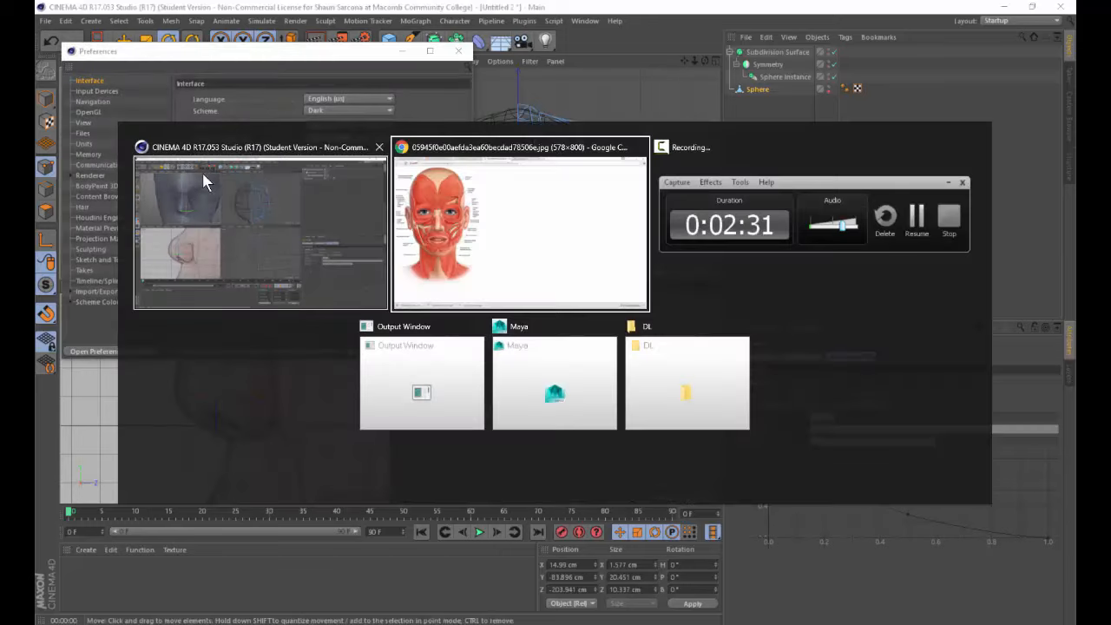
key(alt+Tab)
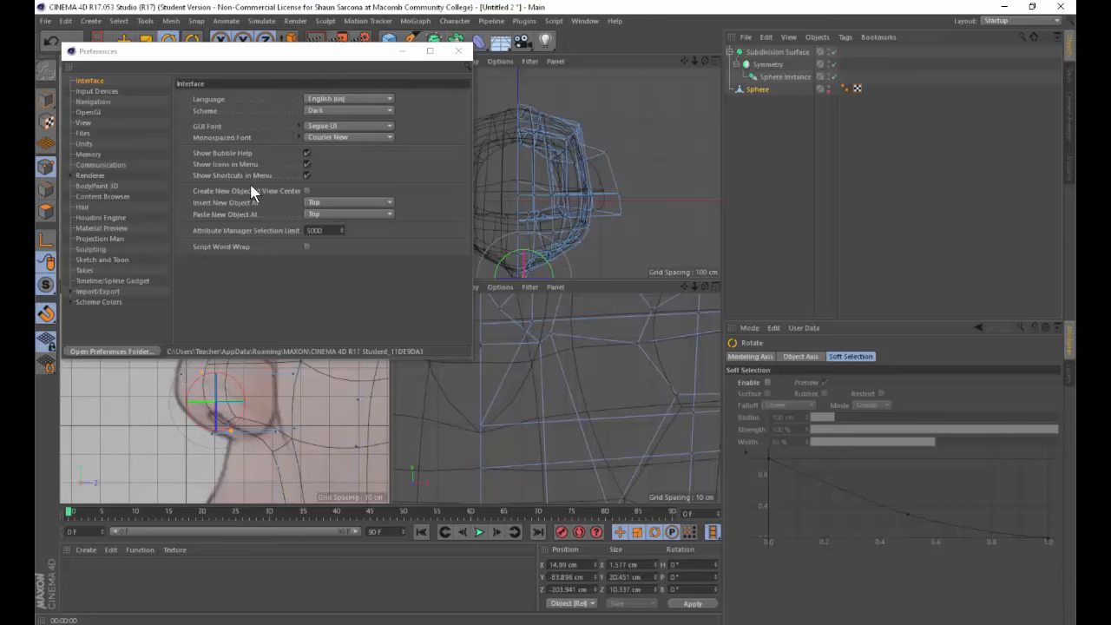
click(458, 50)
Move the upper outer nose bridge point forward onto the profile in the side view, to about Y -22 cm and Z -183.5 cm.
alt+drag(280, 165, 332, 163)
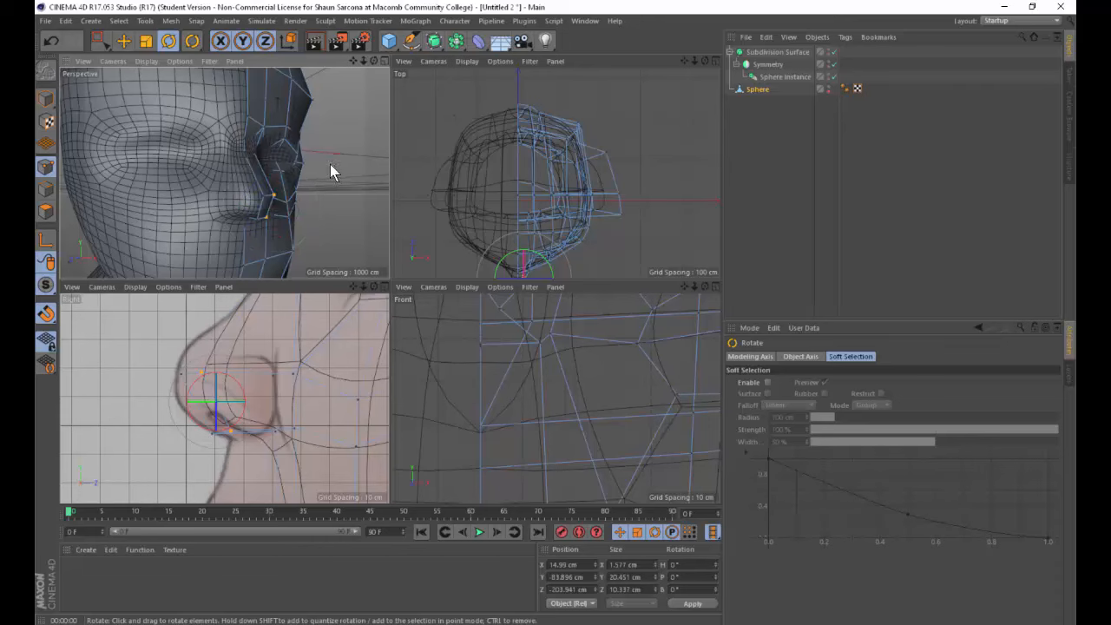
key(ctrl+r)
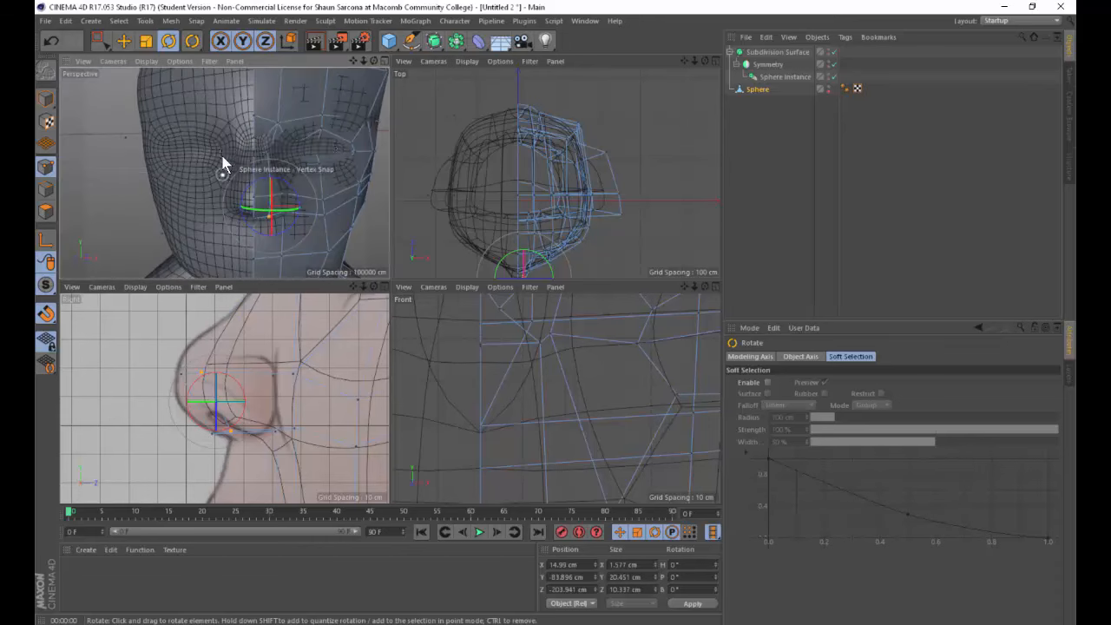
alt+right_drag(228, 157, 307, 139)
alt+drag(307, 140, 255, 205)
alt+right_drag(261, 204, 305, 178)
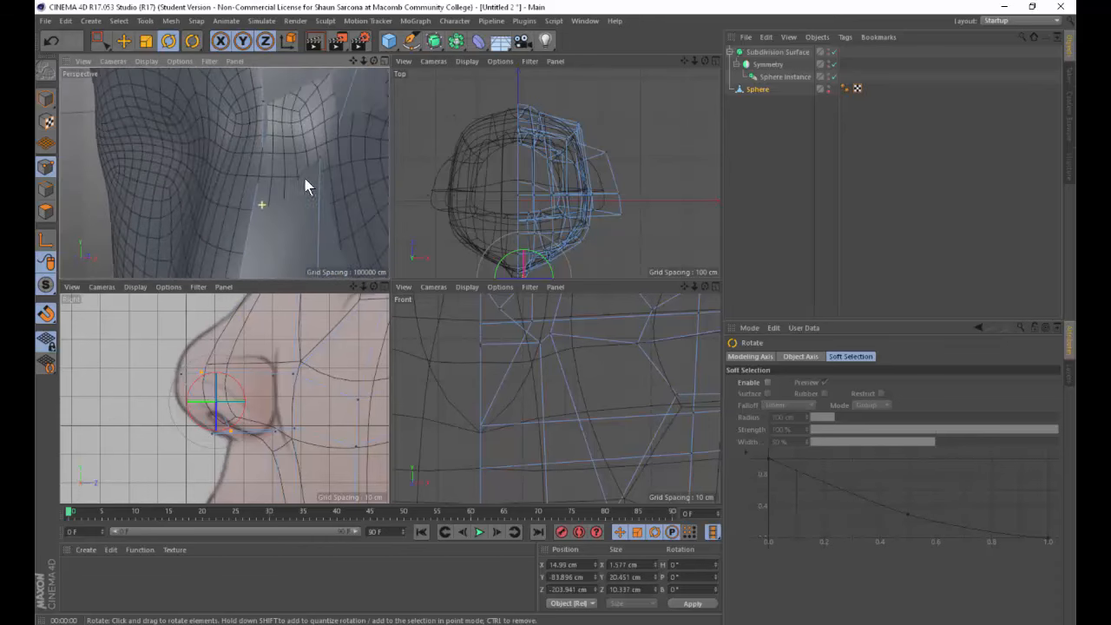
alt+middle_drag(521, 326, 497, 461)
alt+right_drag(529, 408, 447, 382)
alt+middle_drag(355, 303, 319, 392)
alt+middle_drag(329, 236, 316, 278)
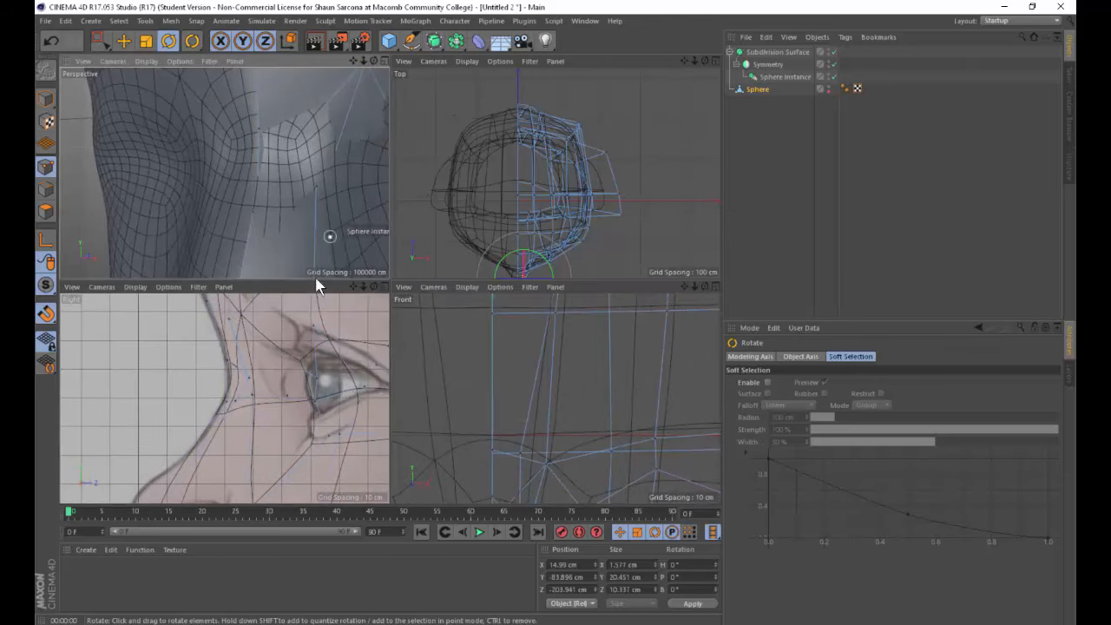
click(250, 375)
key(e)
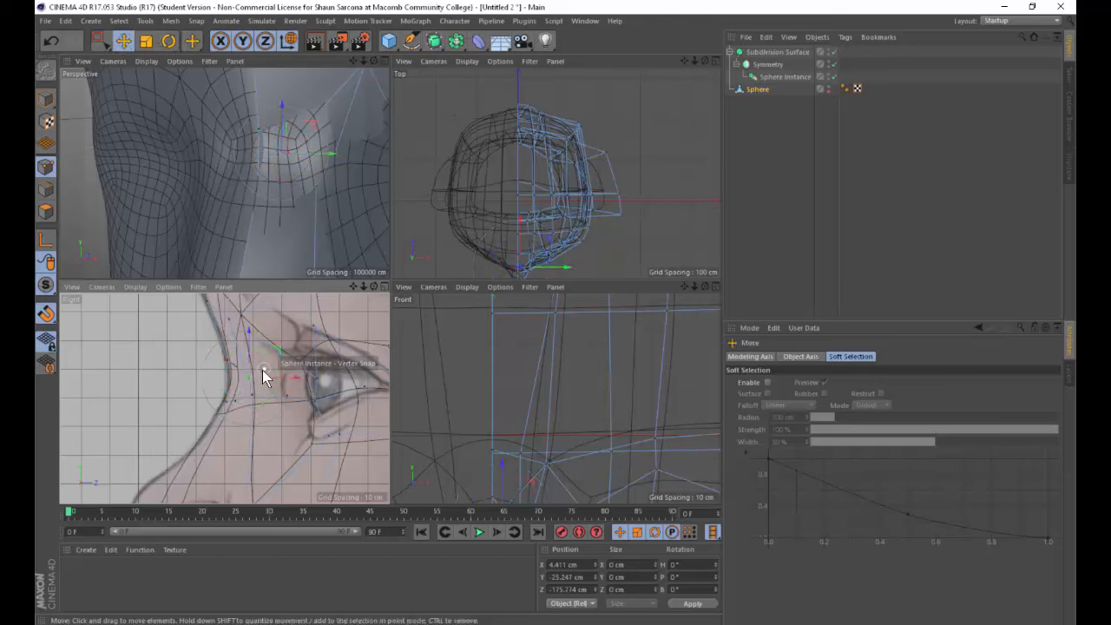
drag(296, 378, 252, 348)
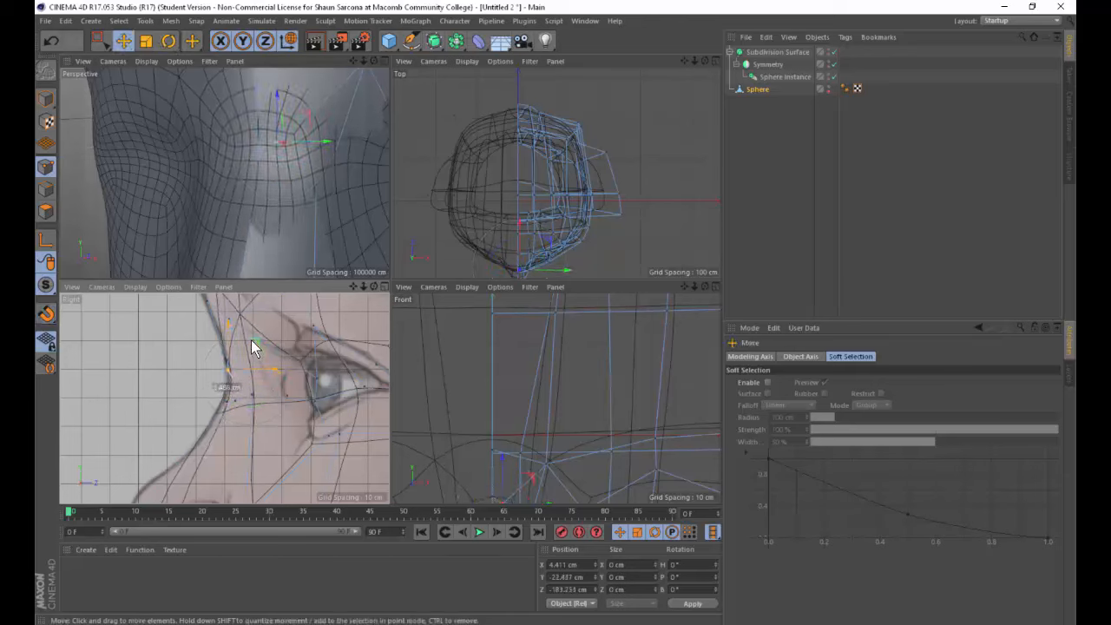
alt+right_drag(302, 171, 197, 165)
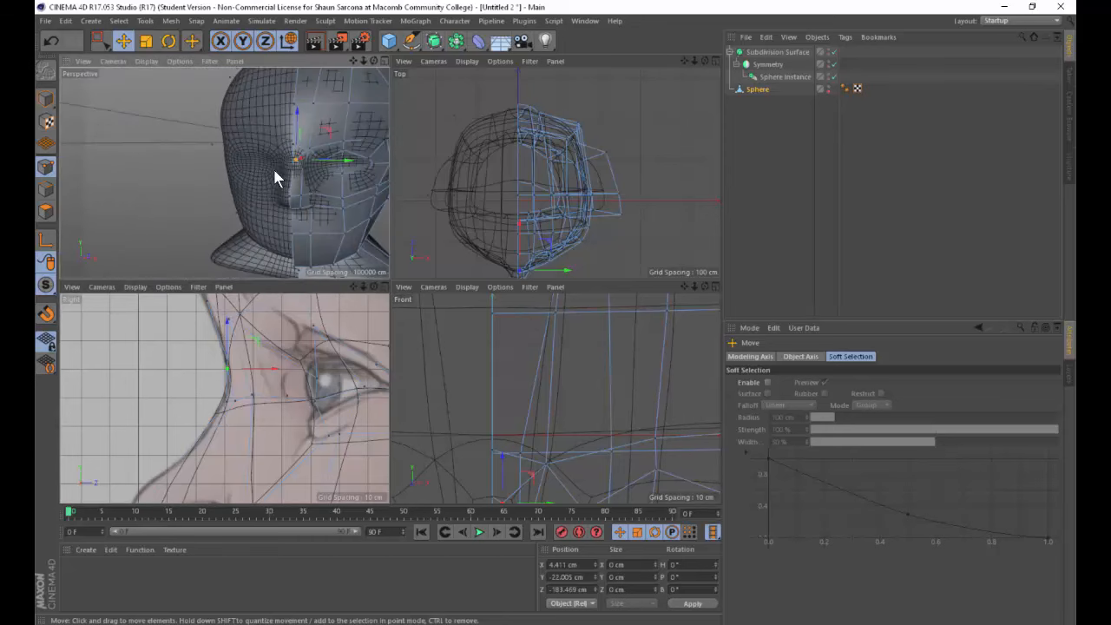
alt+drag(308, 172, 372, 137)
alt+middle_drag(363, 136, 270, 138)
mouse_move(271, 138)
alt+mouse_down()
mouse_move(278, 164)
mouse_move(257, 166)
alt+mouse_up()
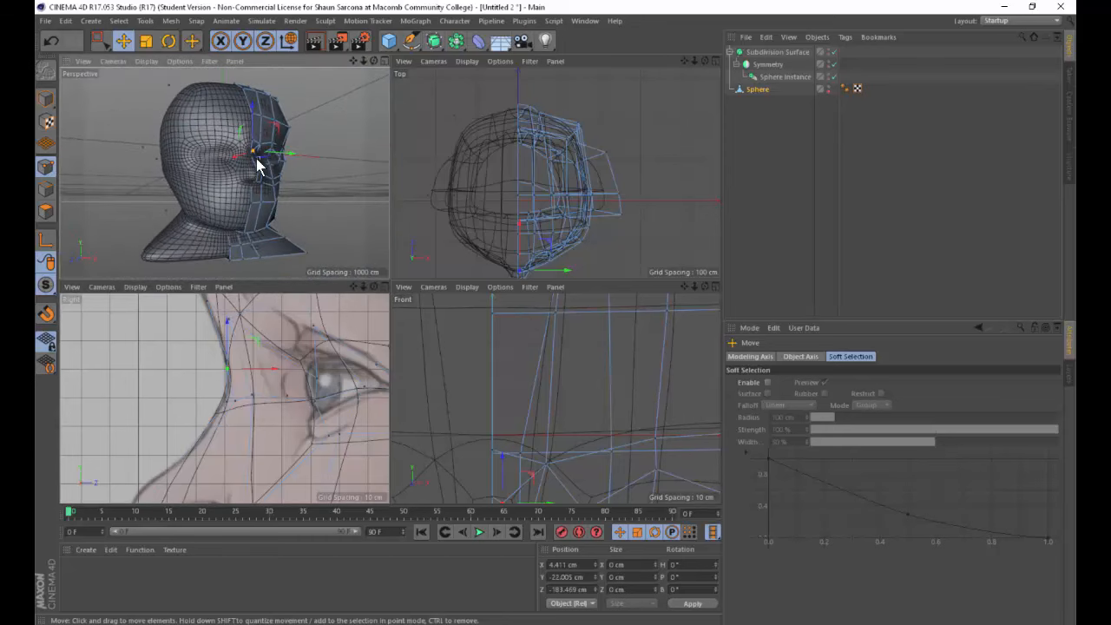
Render a preview of the head in the perspective view to check the face shape.
key(ctrl+r)
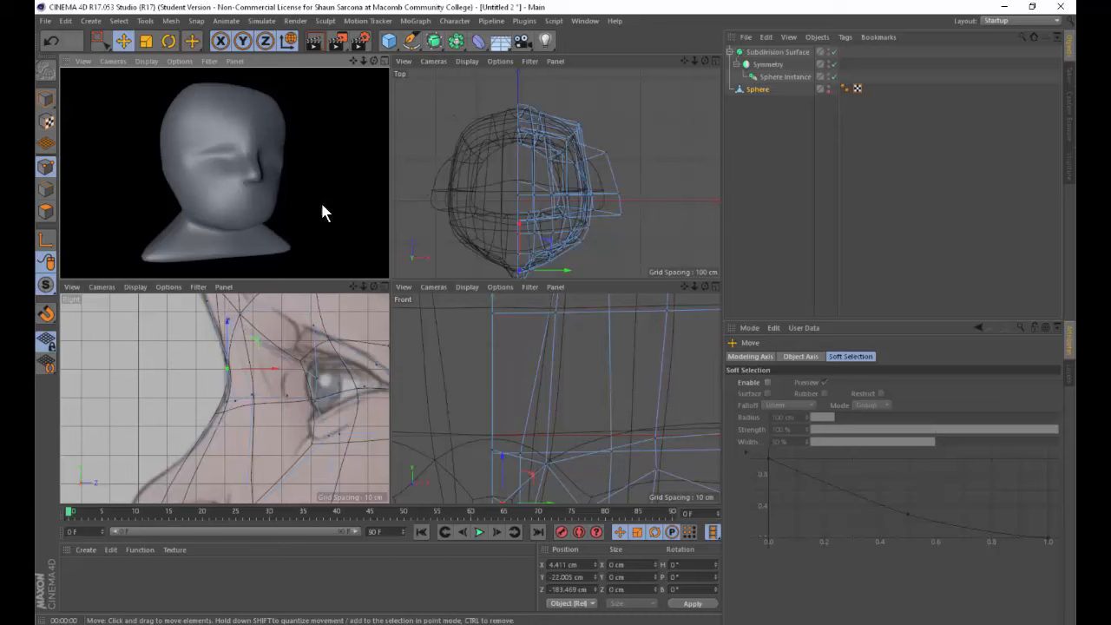
mouse_move(295, 239)
alt+mouse_down()
mouse_move(199, 248)
mouse_move(290, 241)
mouse_move(291, 223)
alt+mouse_up()
scroll(291, 224, up, 5)
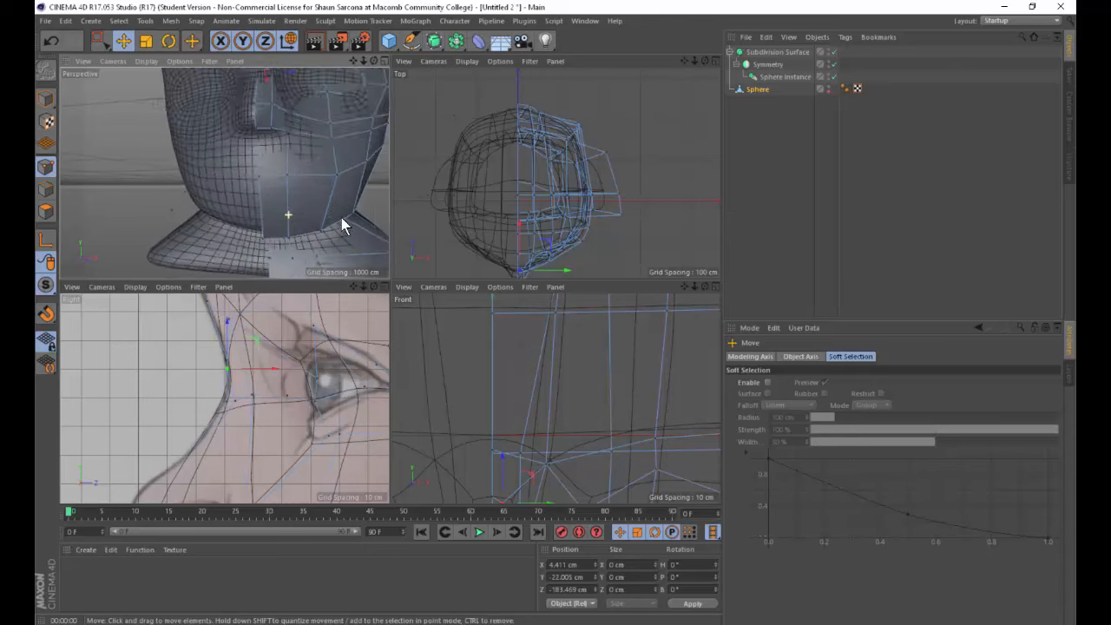
alt+drag(315, 161, 246, 190)
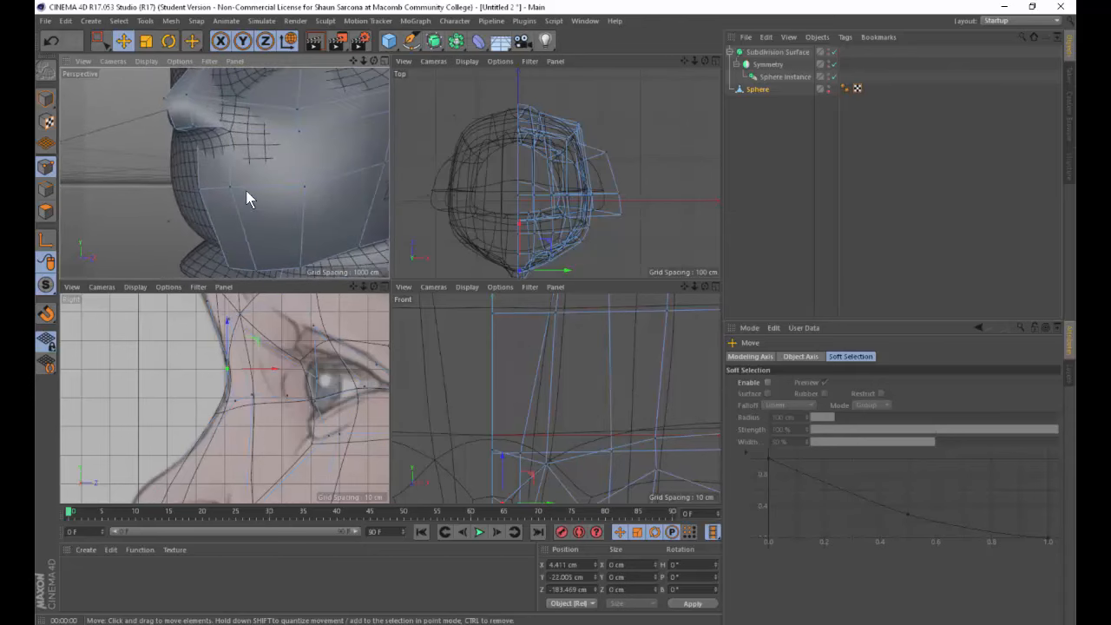
Cut new edges above and below the mouth line with the Knife in Line mode, with Single and Visible Only turned off.
key(k)
key(k)
click(238, 184)
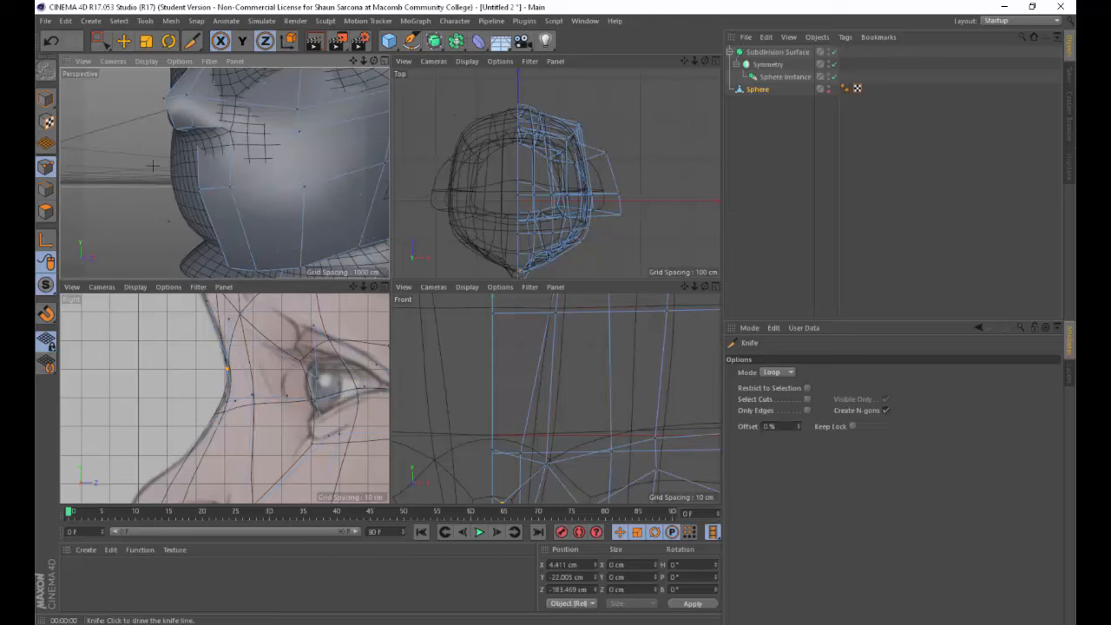
click(791, 373)
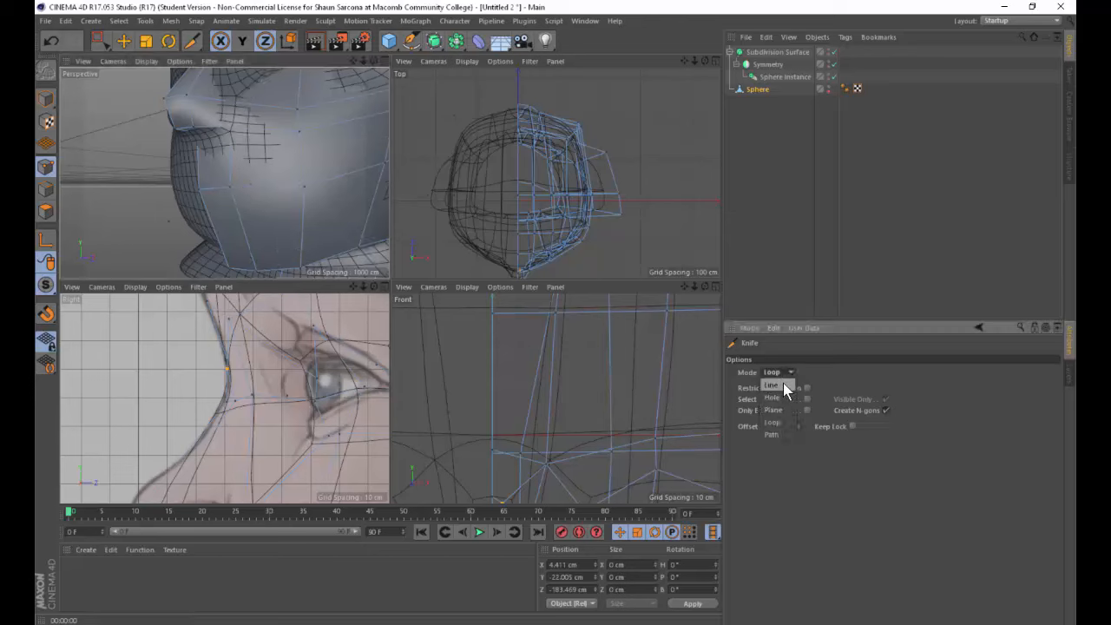
click(778, 378)
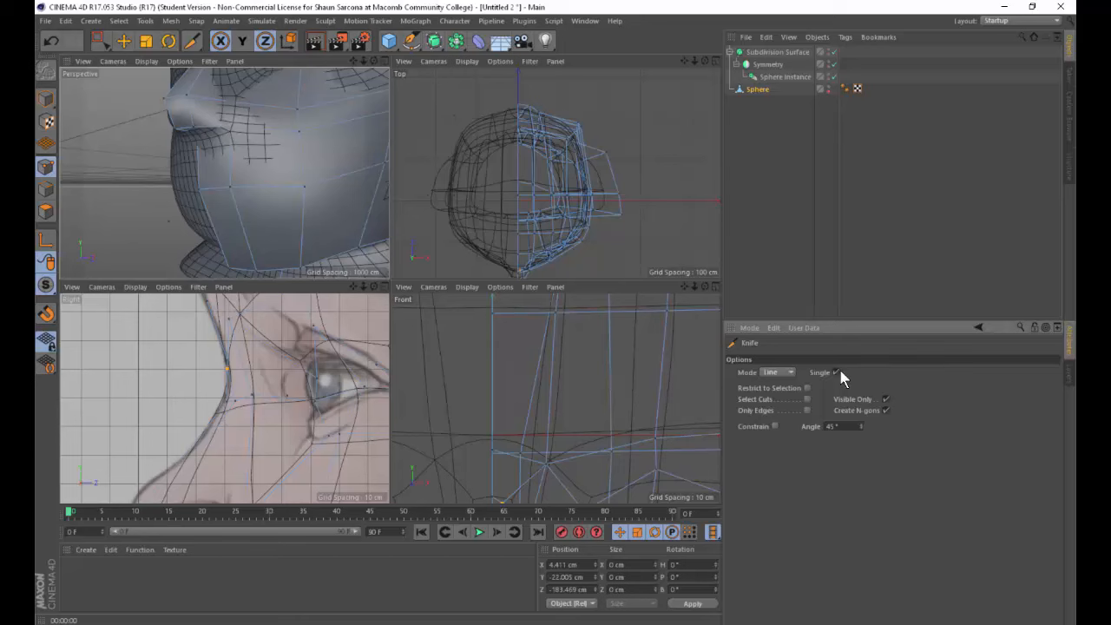
click(837, 372)
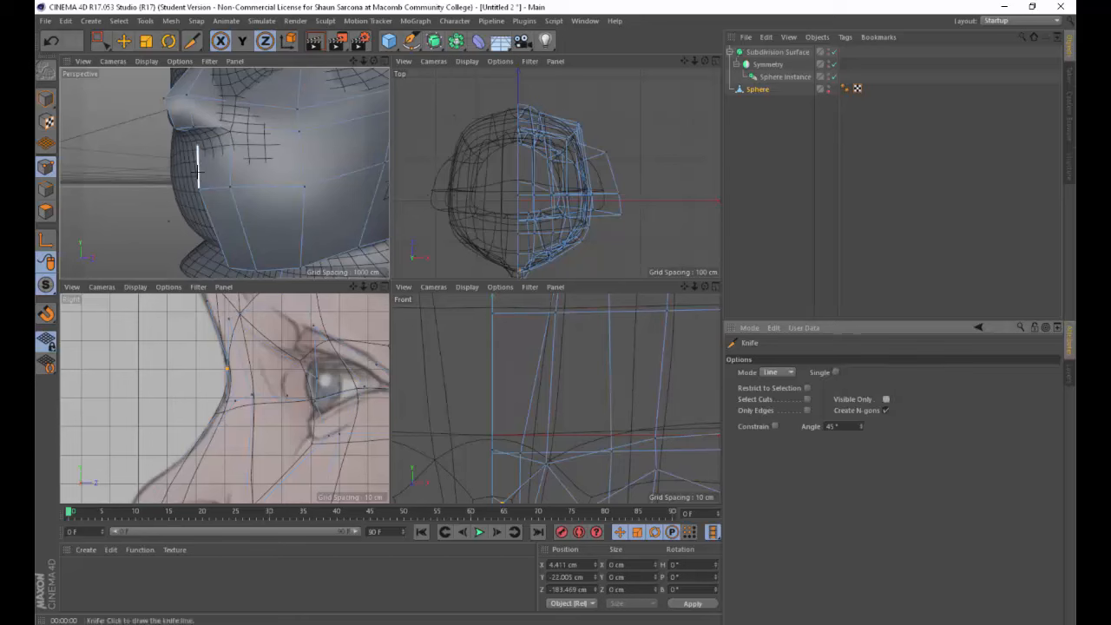
drag(229, 170, 308, 184)
click(305, 185)
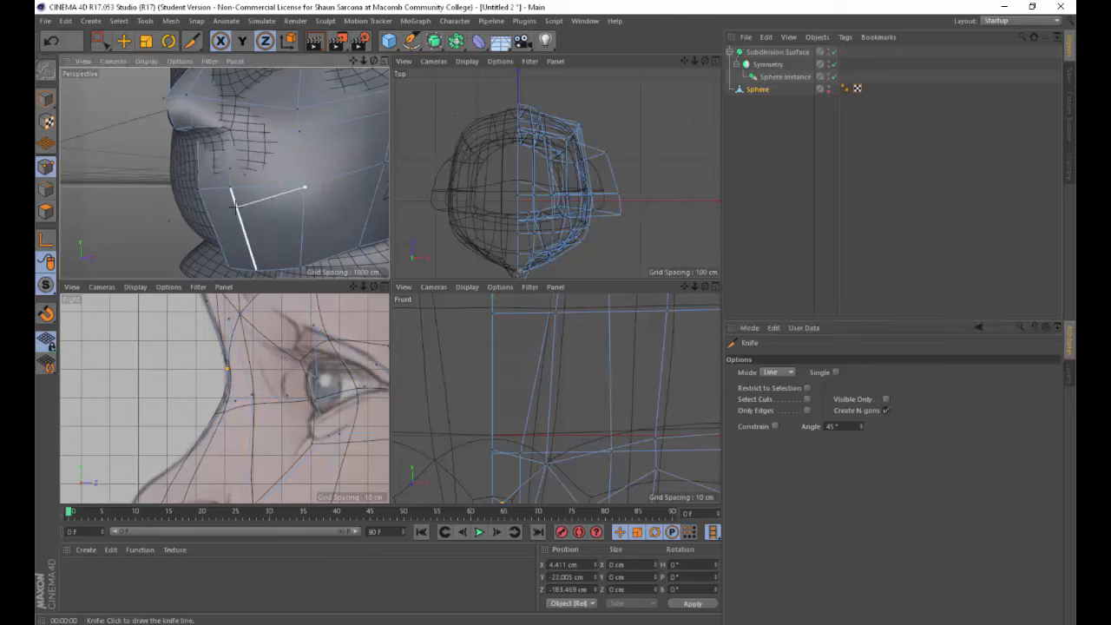
click(236, 208)
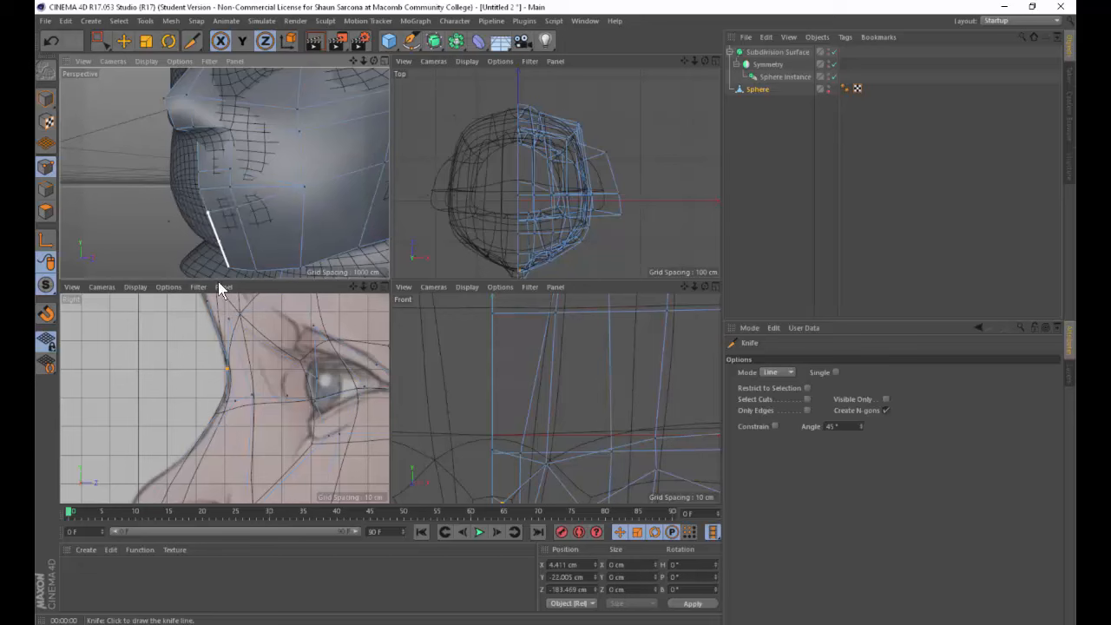
key(e)
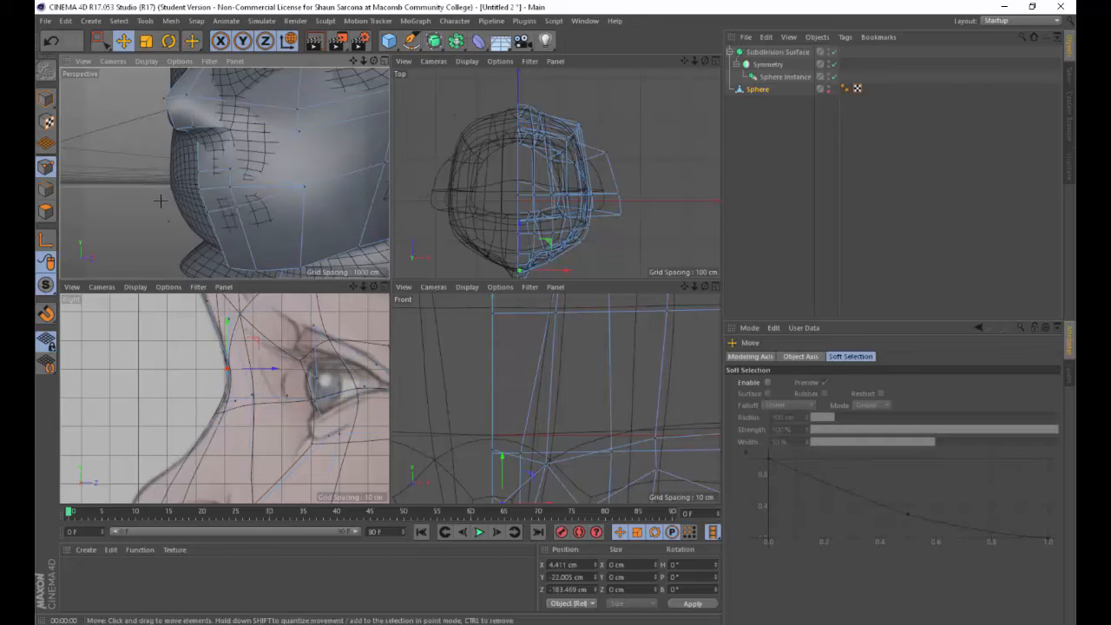
Move the upper lip points forward onto the reference profile in the side view, to about Y -118 cm and Z -203 cm.
alt+drag(242, 200, 199, 203)
alt+middle_drag(240, 356, 262, 190)
alt+middle_drag(235, 408, 223, 368)
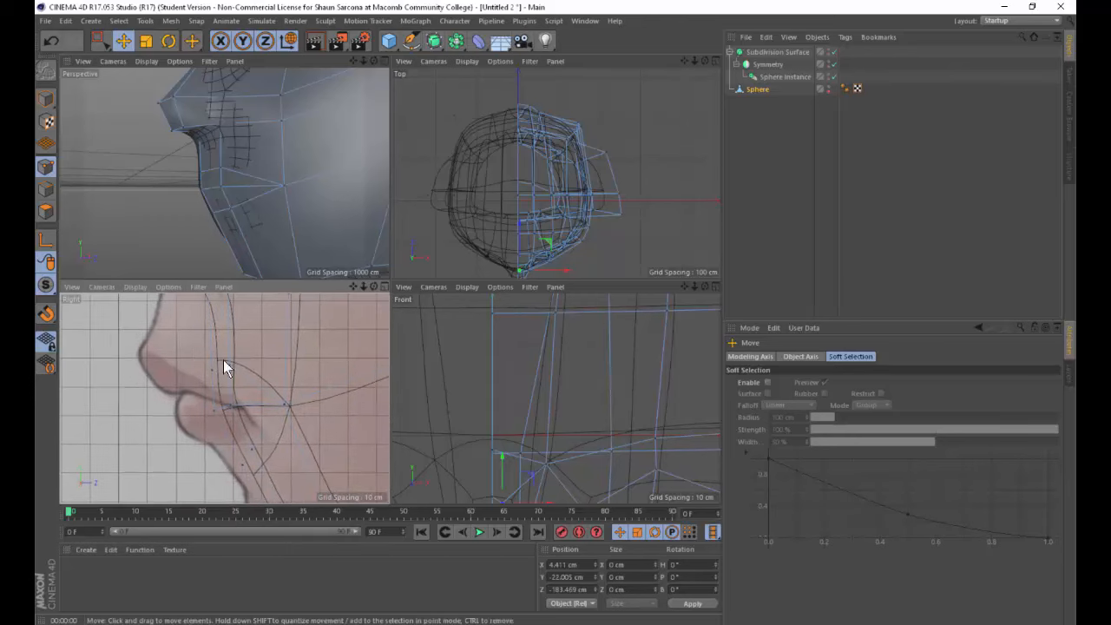
key(space)
drag(184, 348, 179, 322)
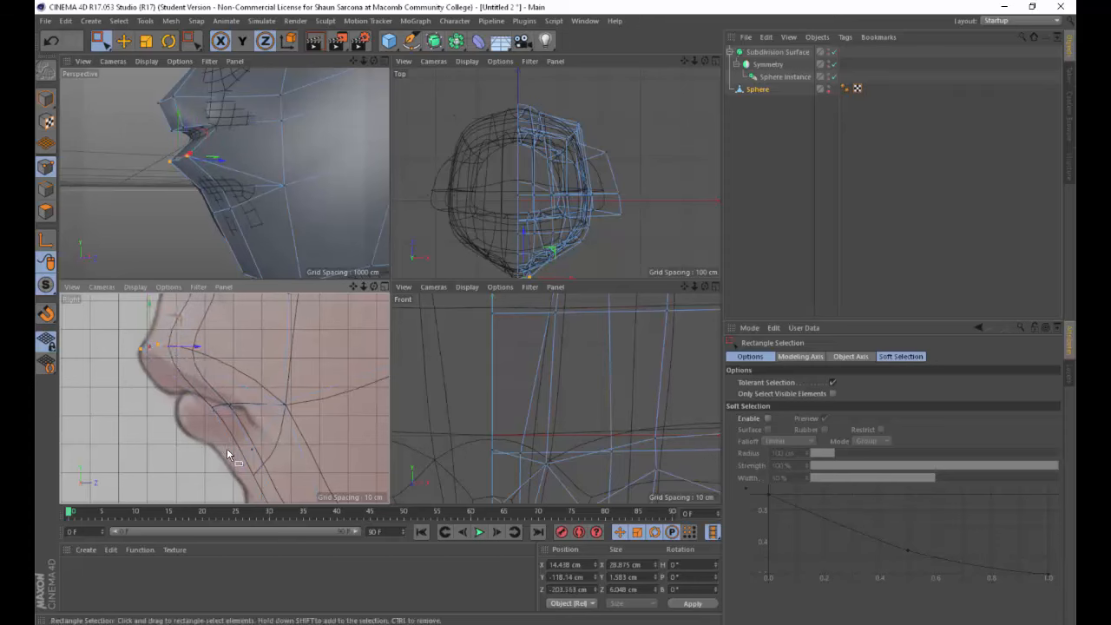
Move the lower lip points up onto the profile and the mouth line points forward to about Y -134 cm and Z -191 cm.
alt+middle_drag(245, 458, 258, 430)
drag(278, 403, 250, 440)
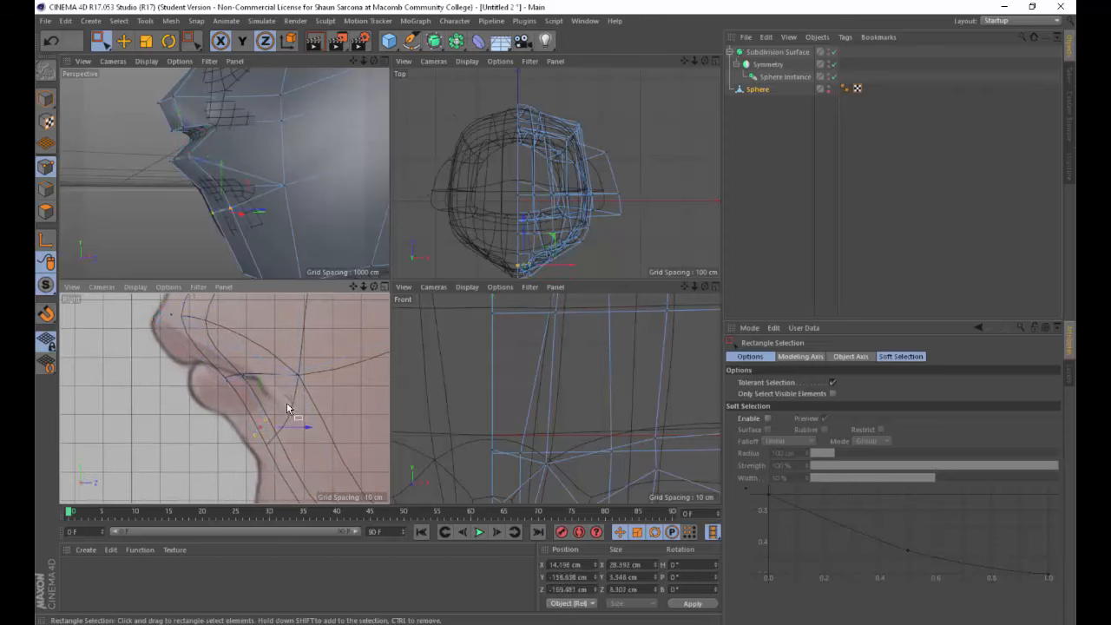
drag(257, 396, 292, 409)
drag(249, 449, 247, 450)
drag(291, 399, 226, 337)
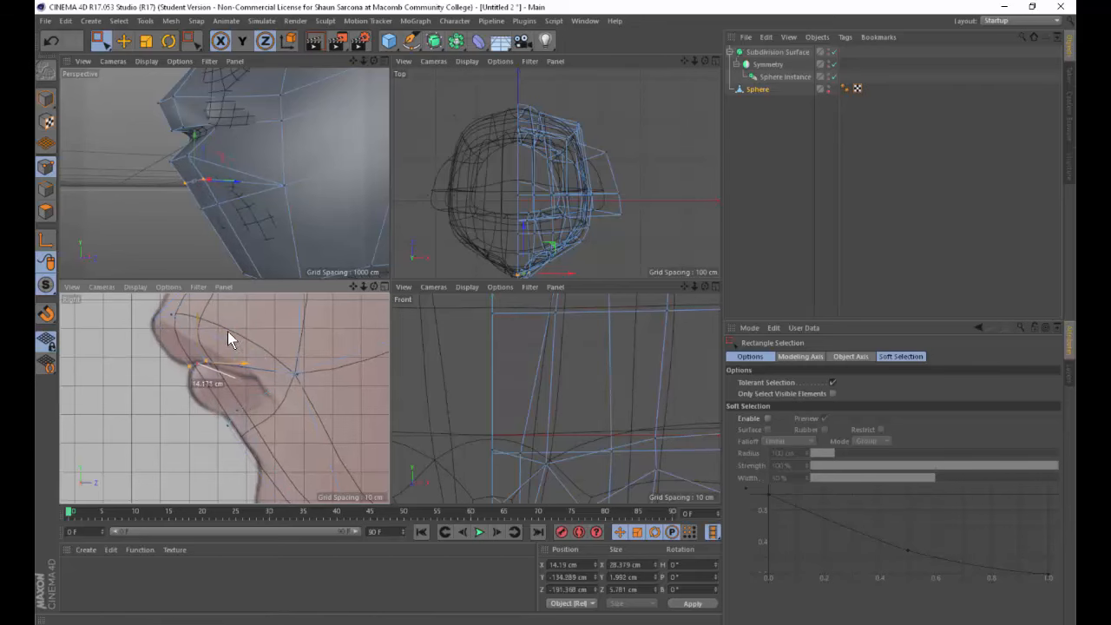
Move the mouth corner point down to about Y -149 cm and pull it back toward the cheek.
click(293, 375)
drag(296, 331, 300, 363)
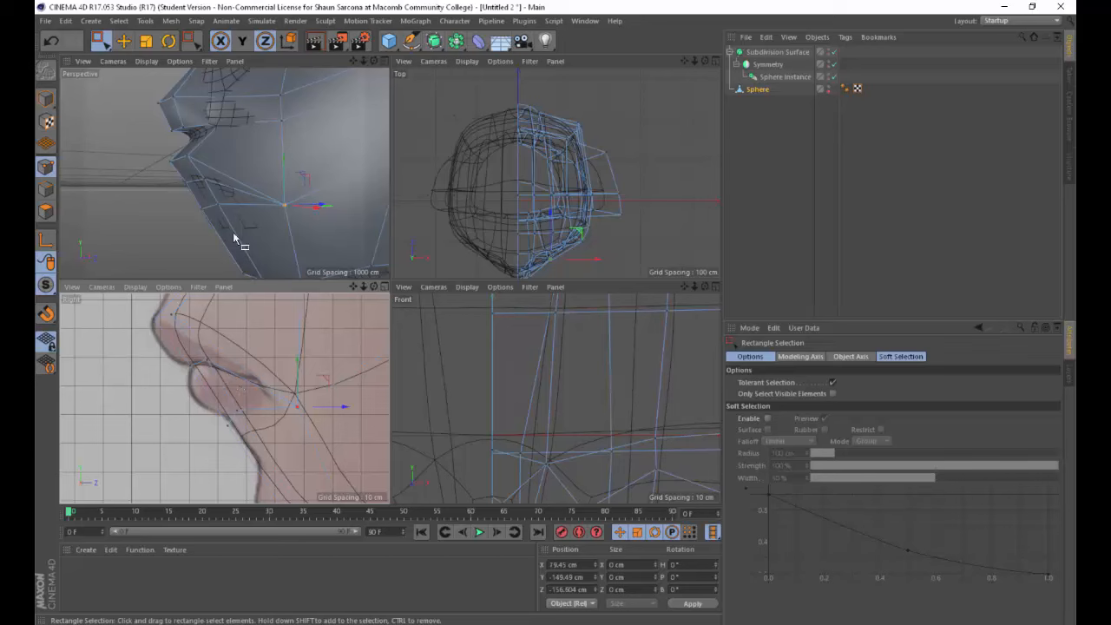
alt+drag(257, 191, 322, 204)
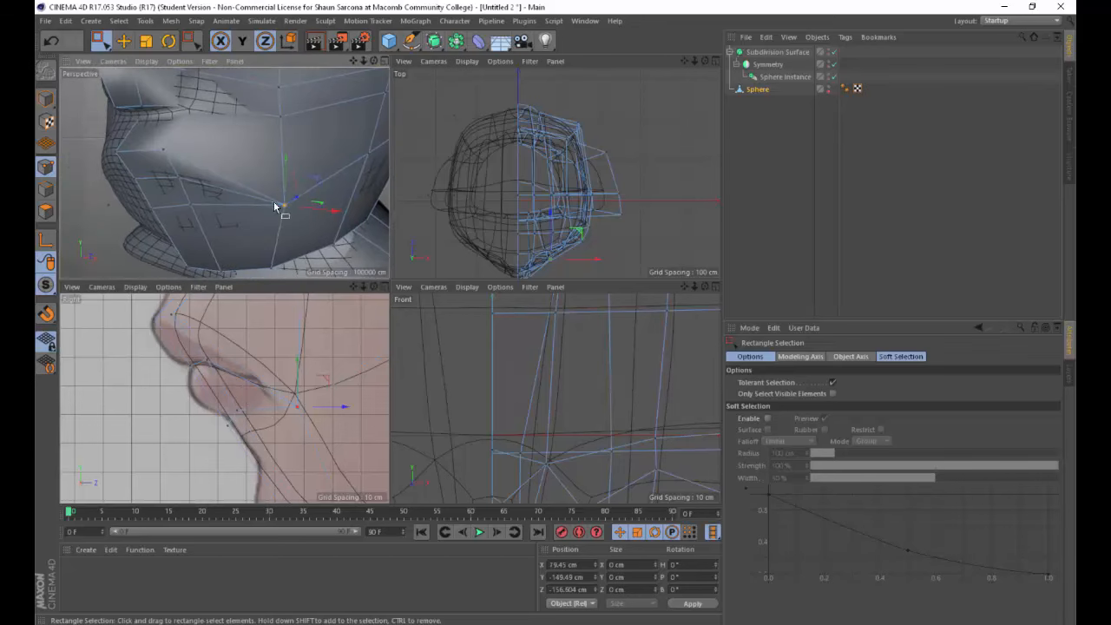
alt+drag(176, 180, 220, 161)
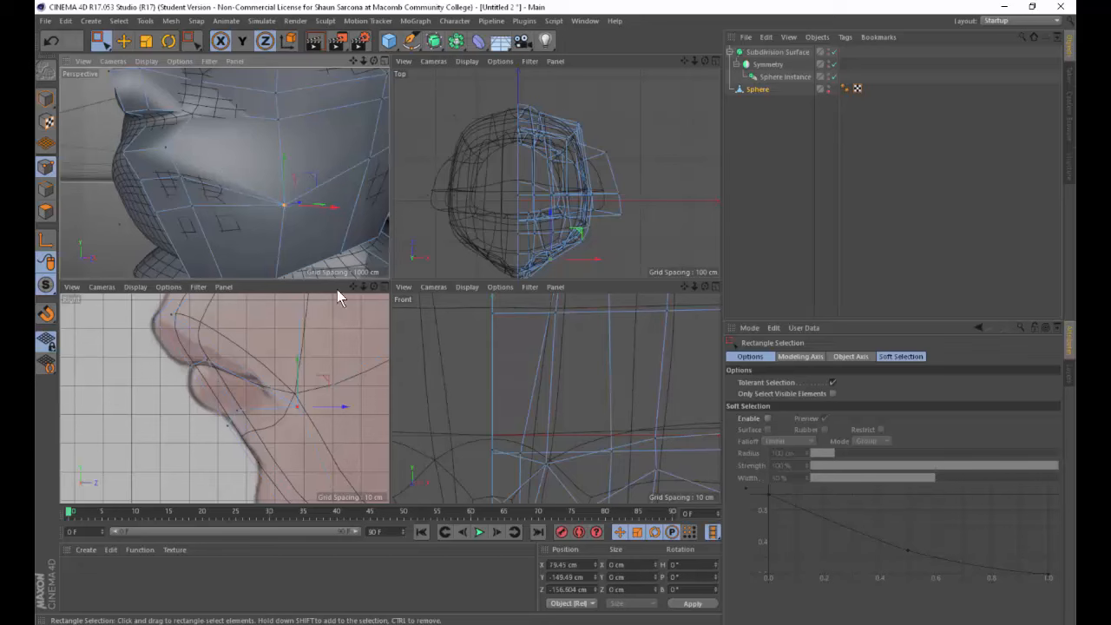
alt+drag(250, 149, 315, 101)
scroll(278, 130, down, 5)
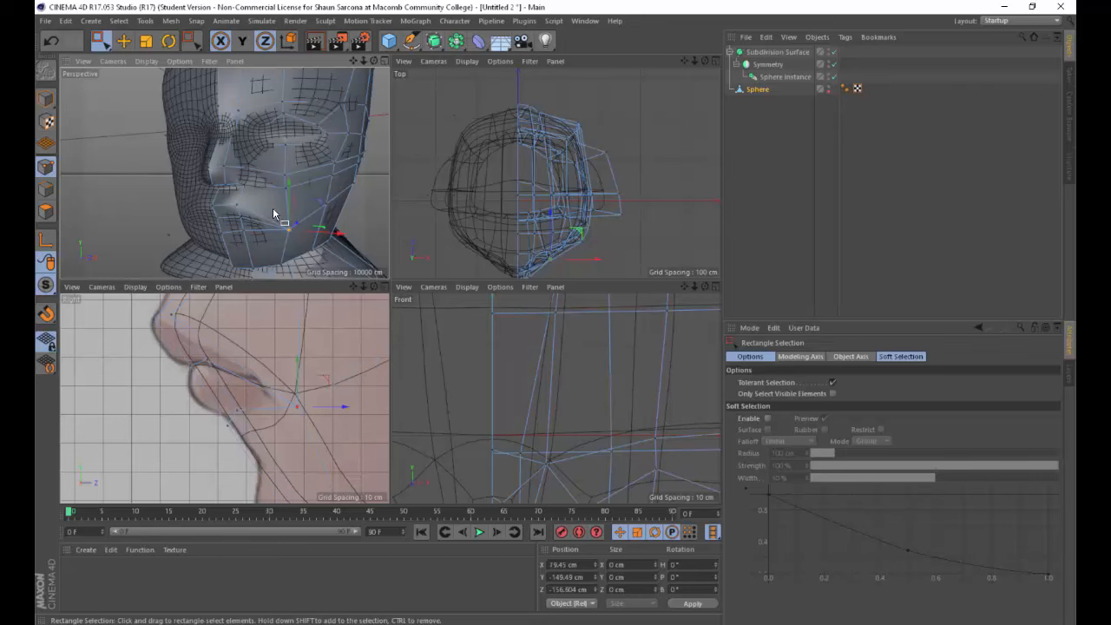
alt+drag(273, 209, 345, 191)
Move the upper lip points to about Y -112 cm, Z -195 cm and the lower lip points to about Y -164 cm, Z -174 cm.
drag(336, 178, 217, 151)
scroll(318, 181, up, 3)
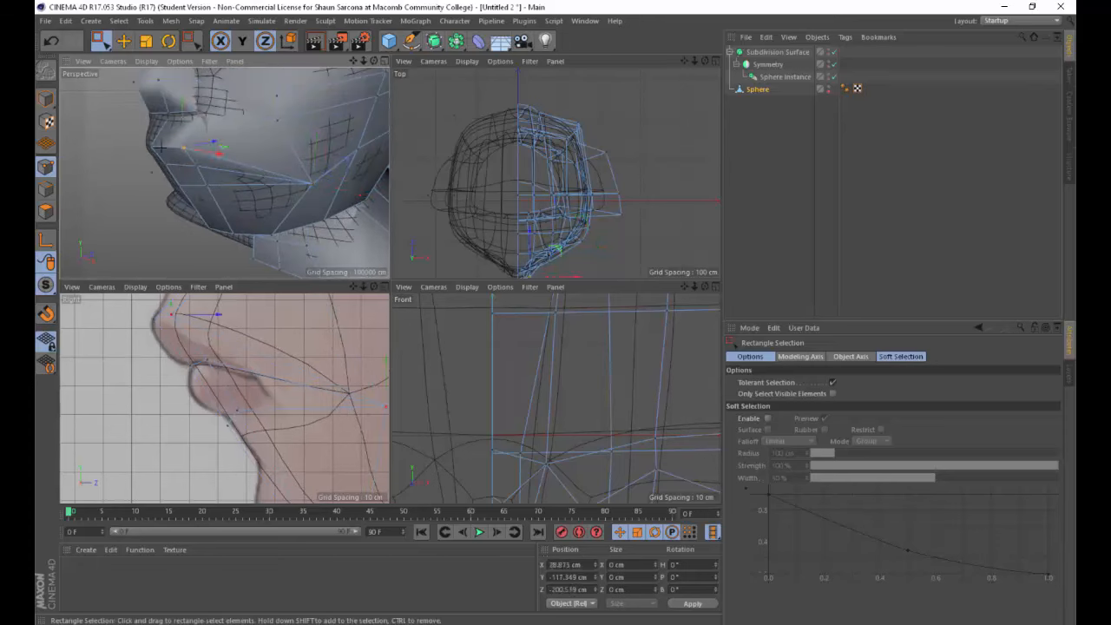
shift+click(160, 148)
drag(165, 123, 210, 137)
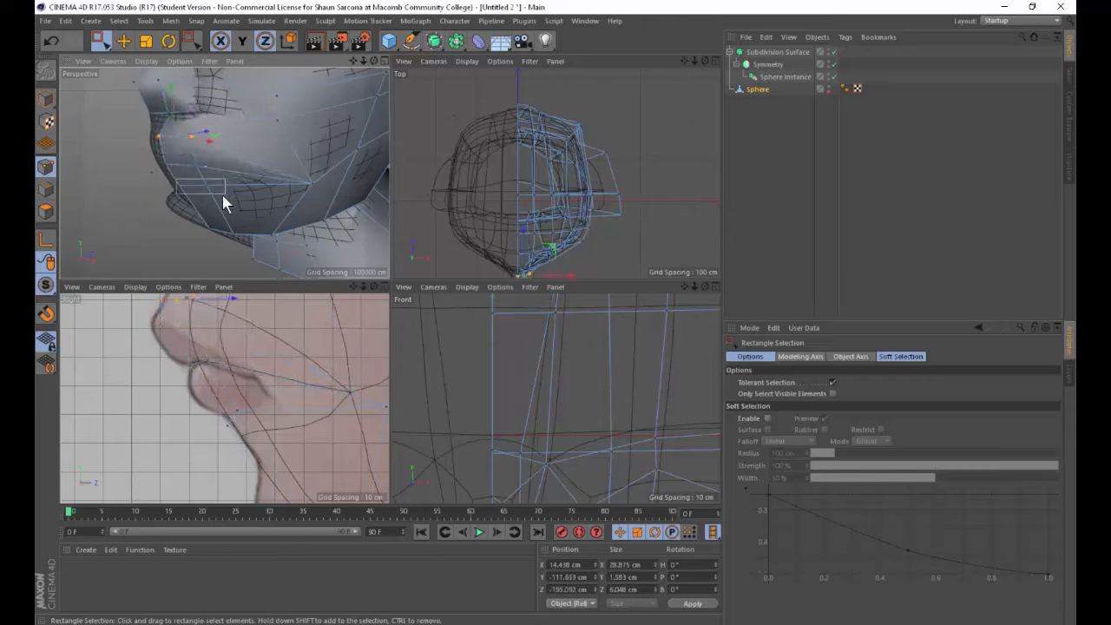
drag(223, 196, 224, 197)
drag(193, 152, 257, 209)
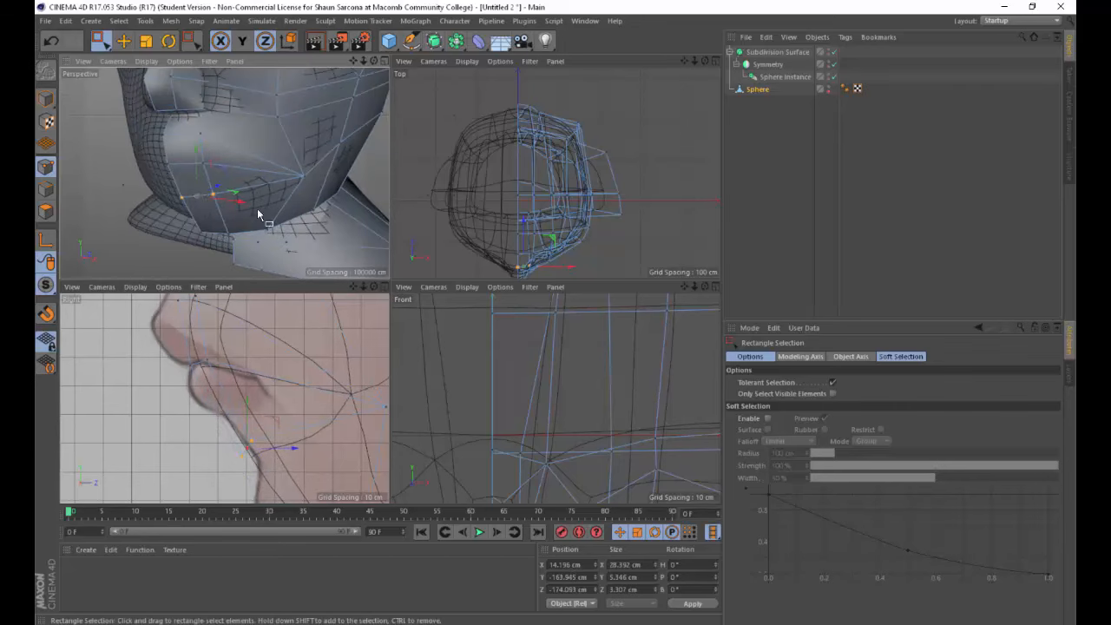
Select the four polygons around the mouth line and inset them with Extrude Inner.
click(50, 210)
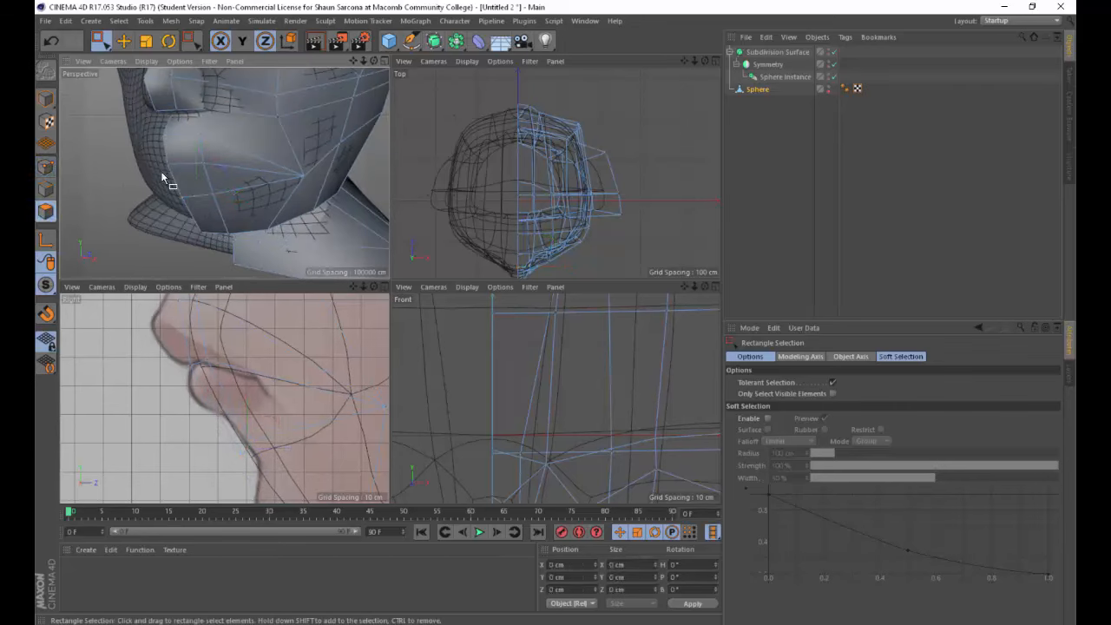
key(e)
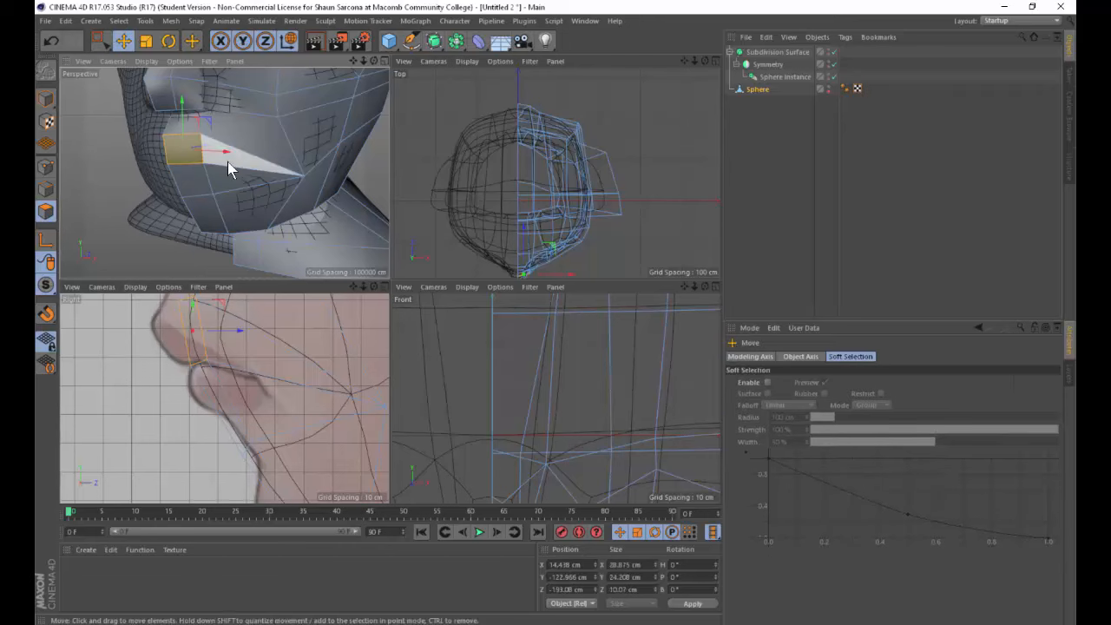
click(227, 162)
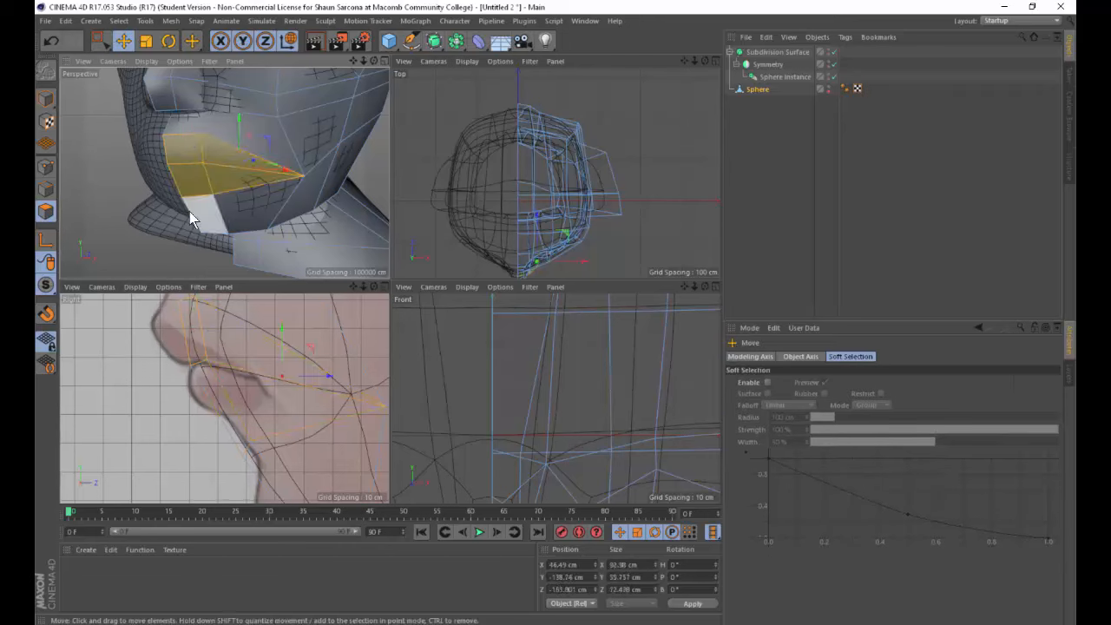
right_click(222, 163)
key(i)
drag(226, 161, 227, 100)
key(e)
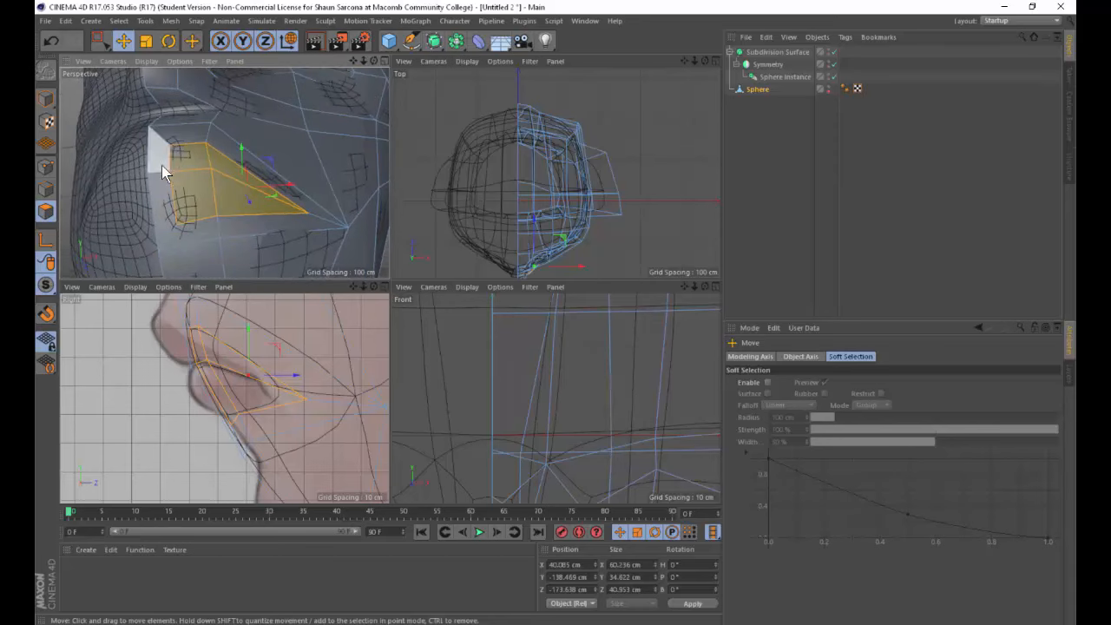
Delete the inset's polygons along the symmetry seam and snap the opened mouth edges to X 0 cm in the front view.
drag(163, 165, 72, 126)
key(Delete)
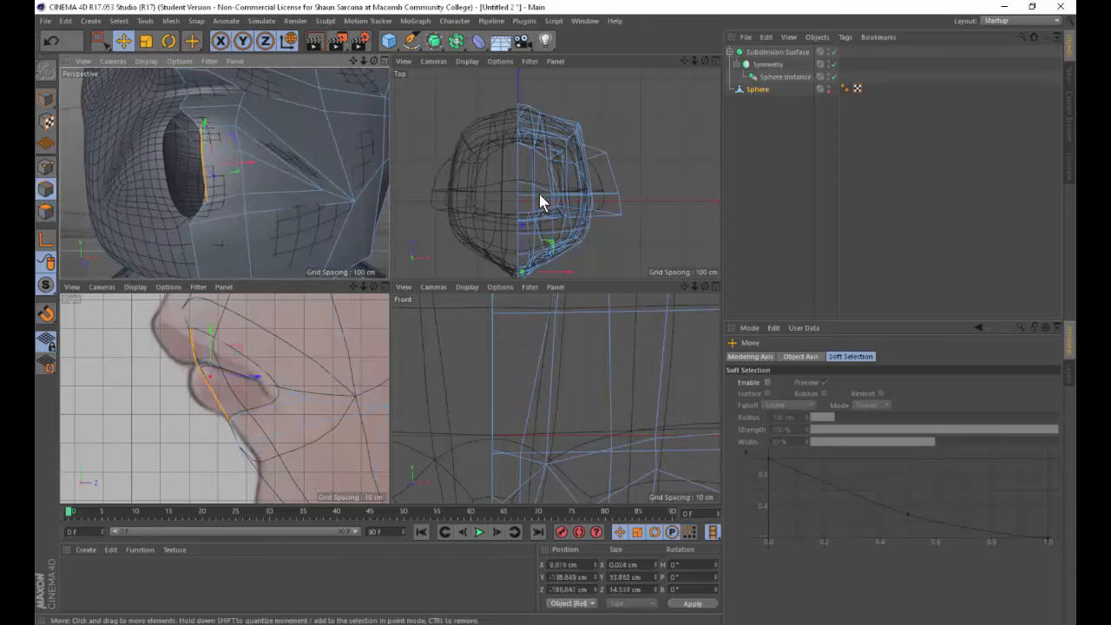
scroll(575, 370, down, 8)
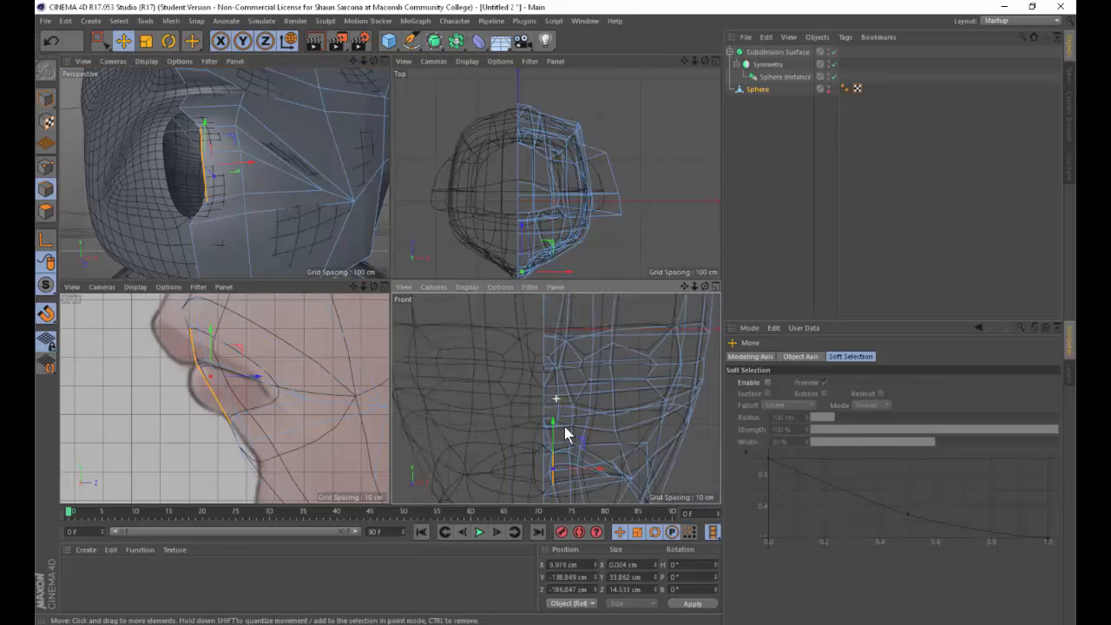
drag(579, 431, 573, 441)
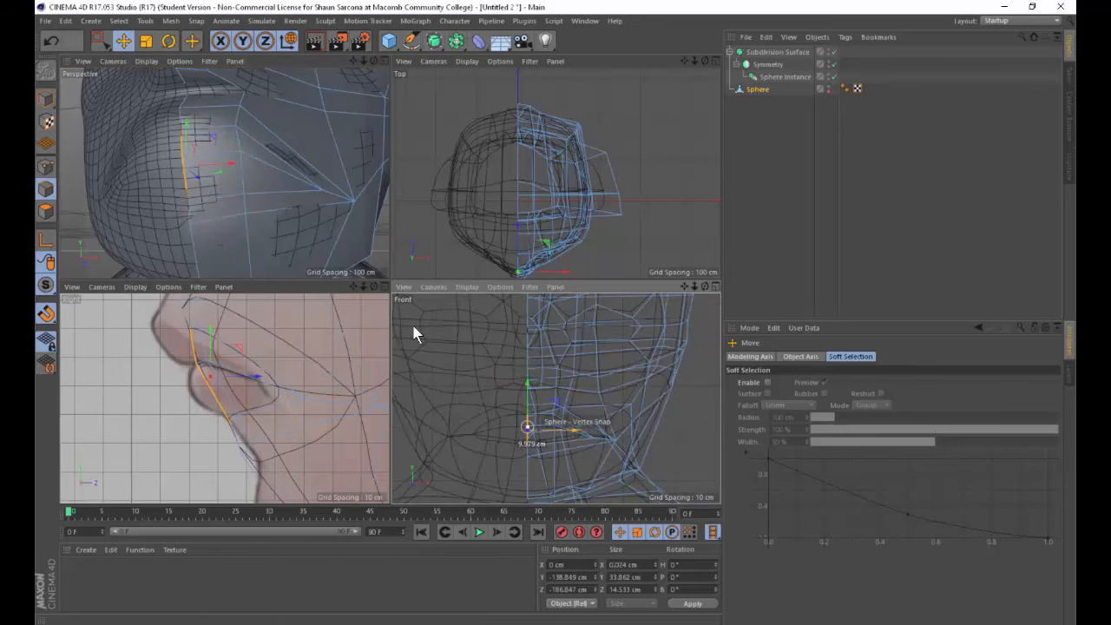
Reselect the four inner mouth polygons and inset them a second time with Extrude Inner.
alt+drag(226, 168, 168, 191)
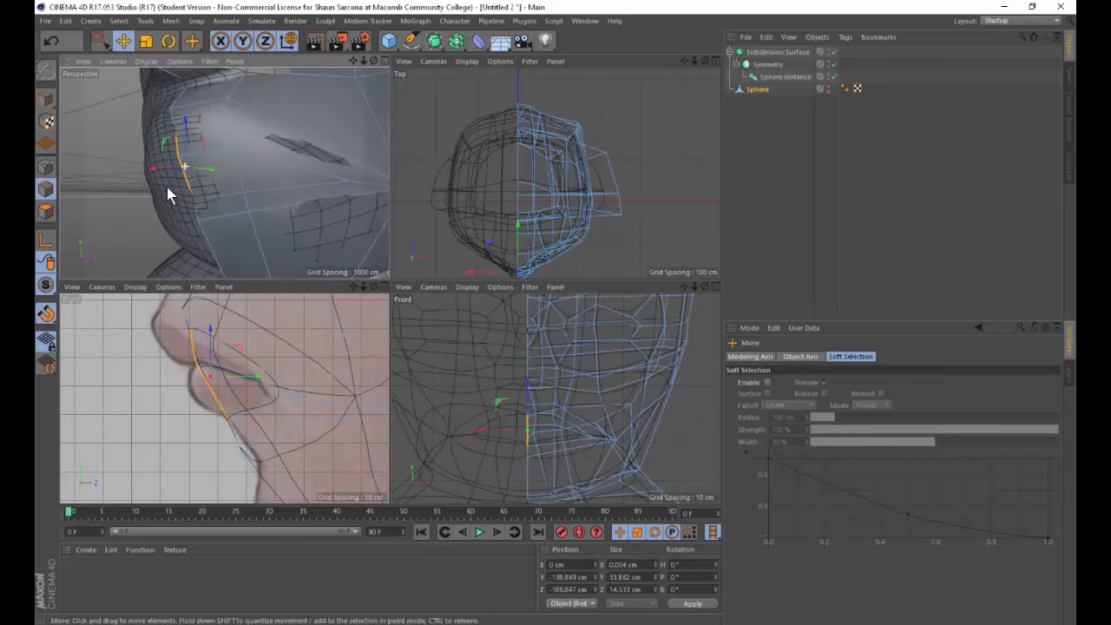
click(46, 211)
click(192, 147)
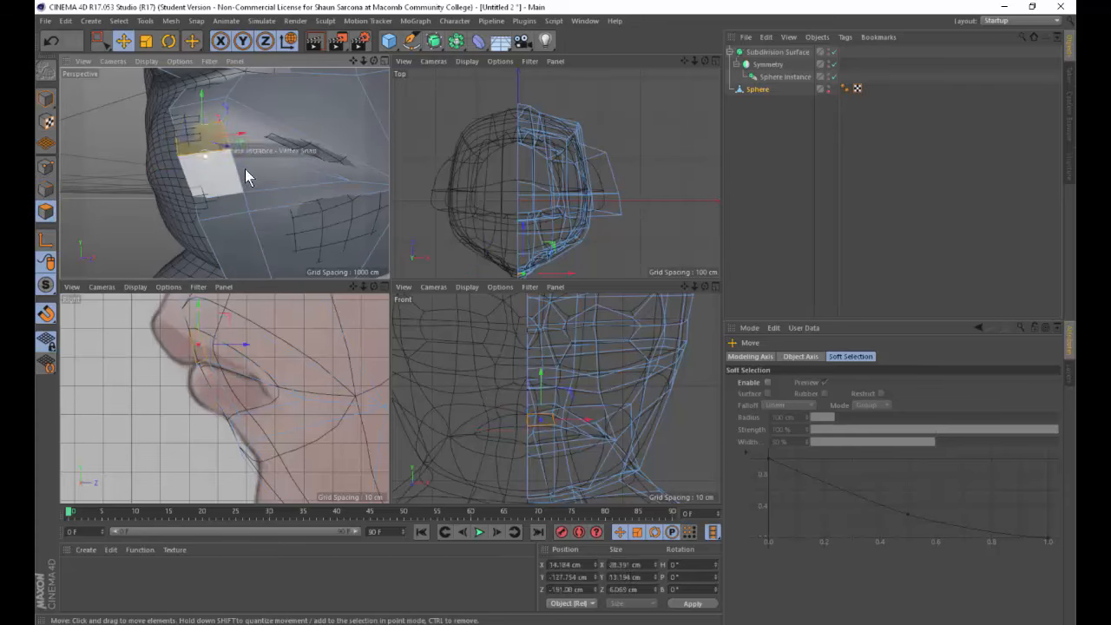
mouse_move(245, 177)
mouse_down()
mouse_move(214, 166)
mouse_move(260, 150)
mouse_move(256, 175)
mouse_move(202, 202)
mouse_move(229, 181)
mouse_up()
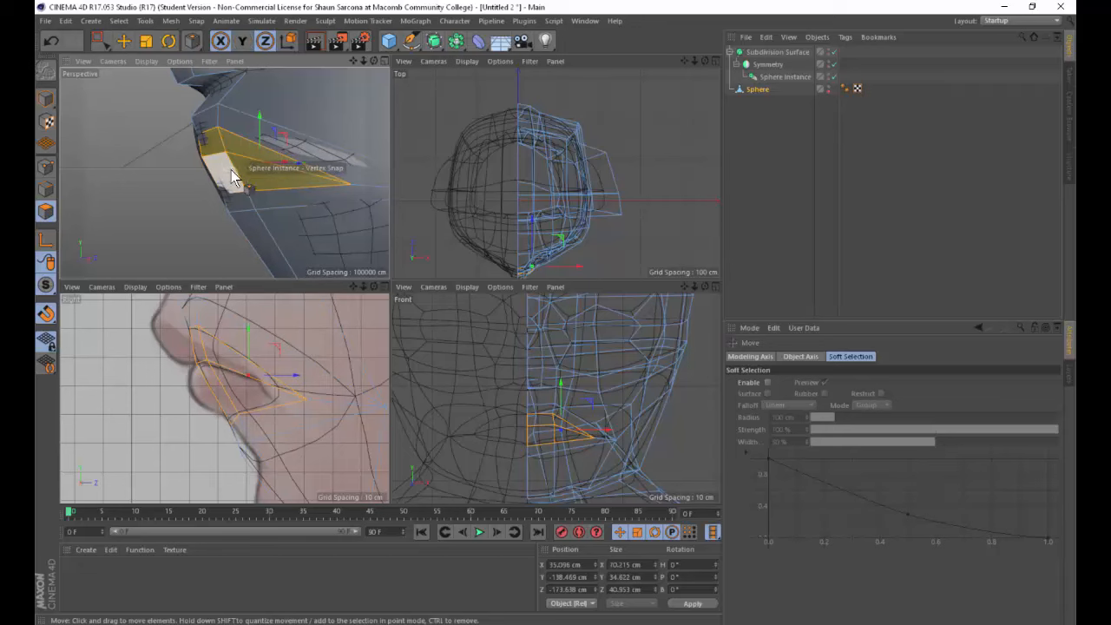
key(i)
drag(218, 146, 142, 159)
Delete the second inset's seam-side polygons and move its open inner edges to X 0 cm in the front view.
click(50, 95)
click(46, 211)
key(e)
click(256, 142)
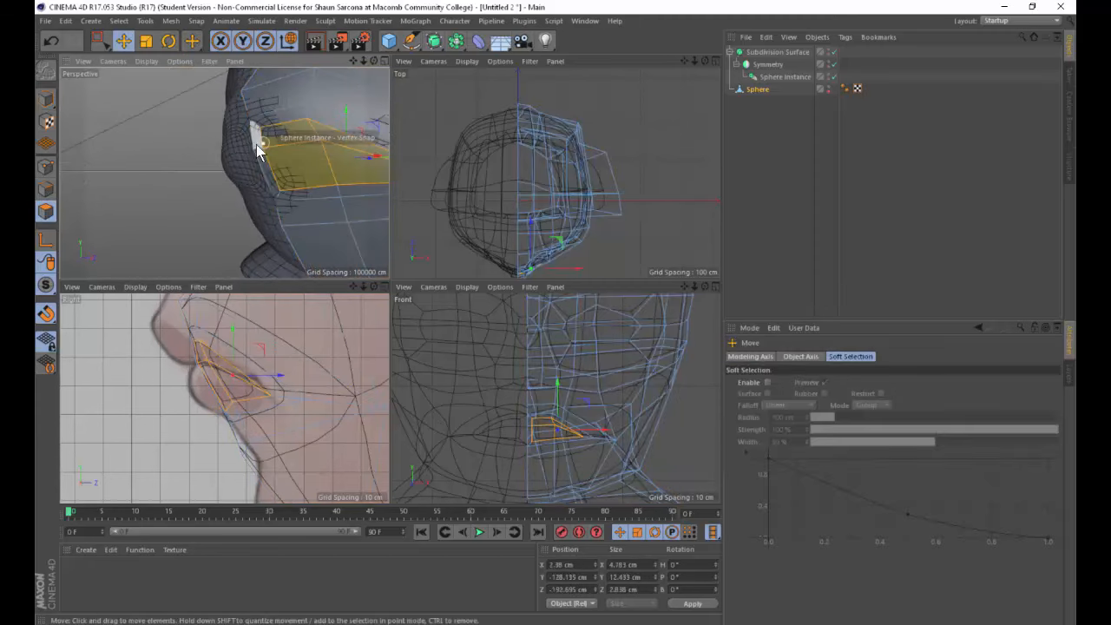
shift+click(267, 170)
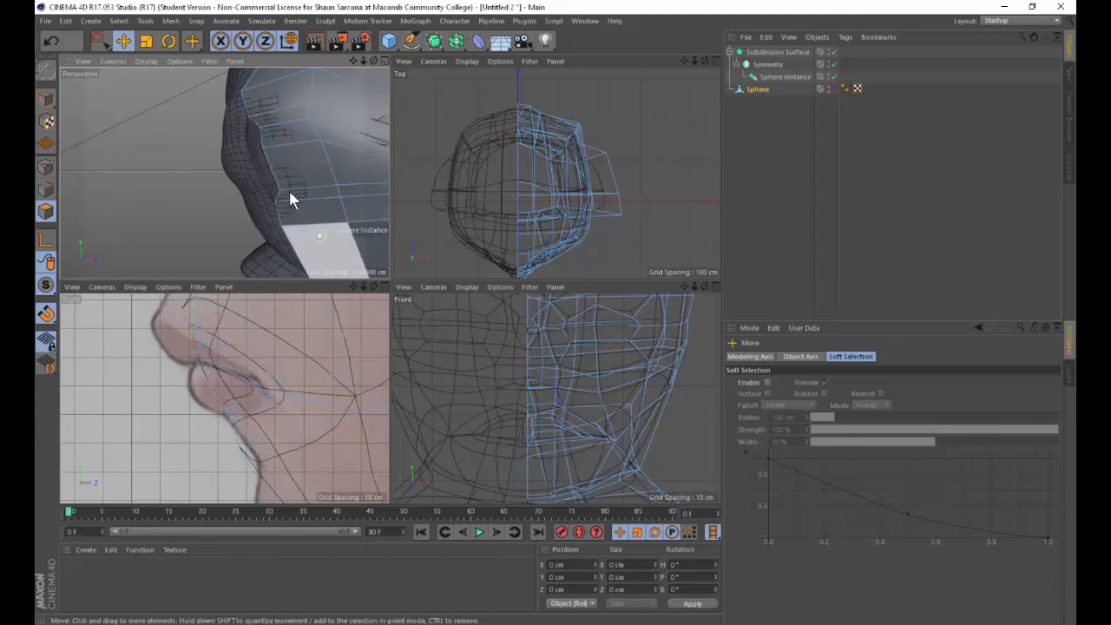
click(46, 189)
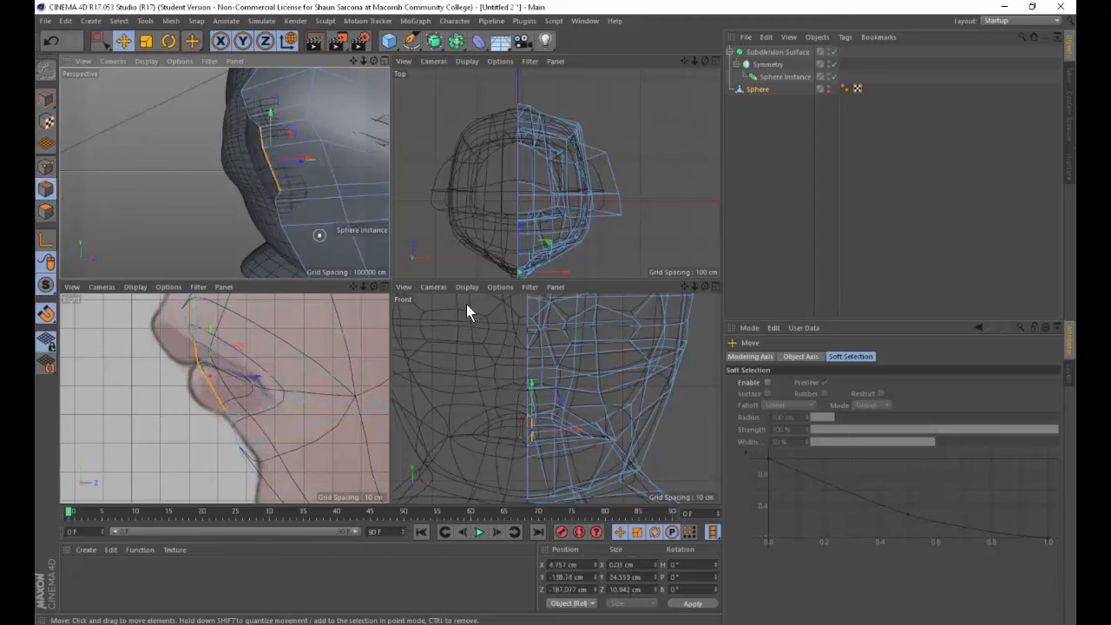
drag(575, 427, 568, 426)
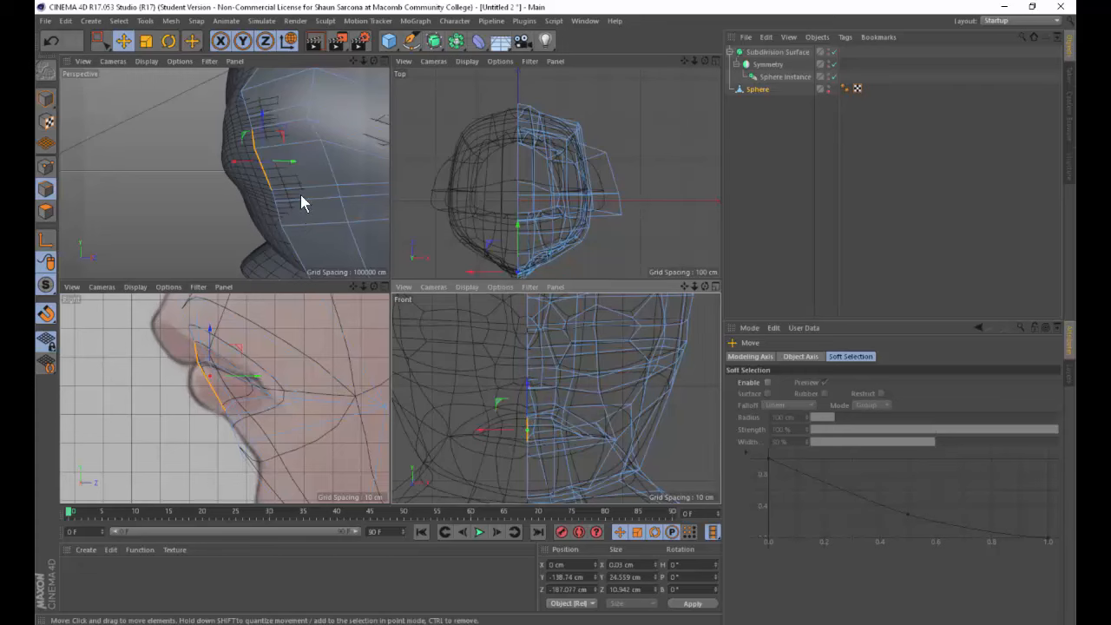
Switch to point editing and select the central mouth-edge points beside the symmetry seam.
alt+drag(301, 194, 92, 163)
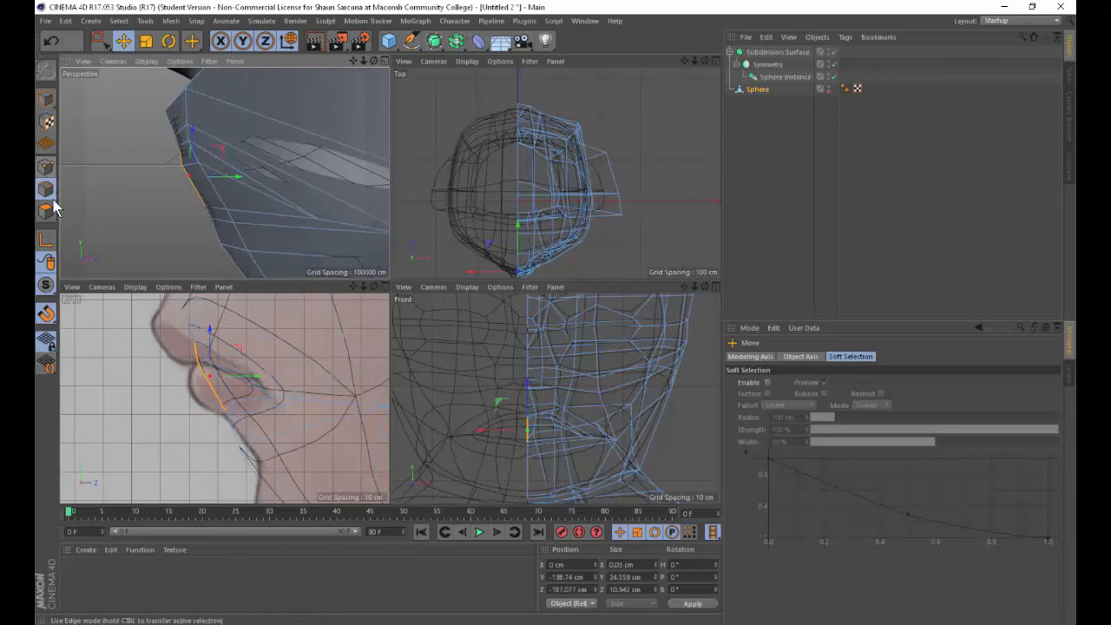
alt+drag(228, 195, 181, 169)
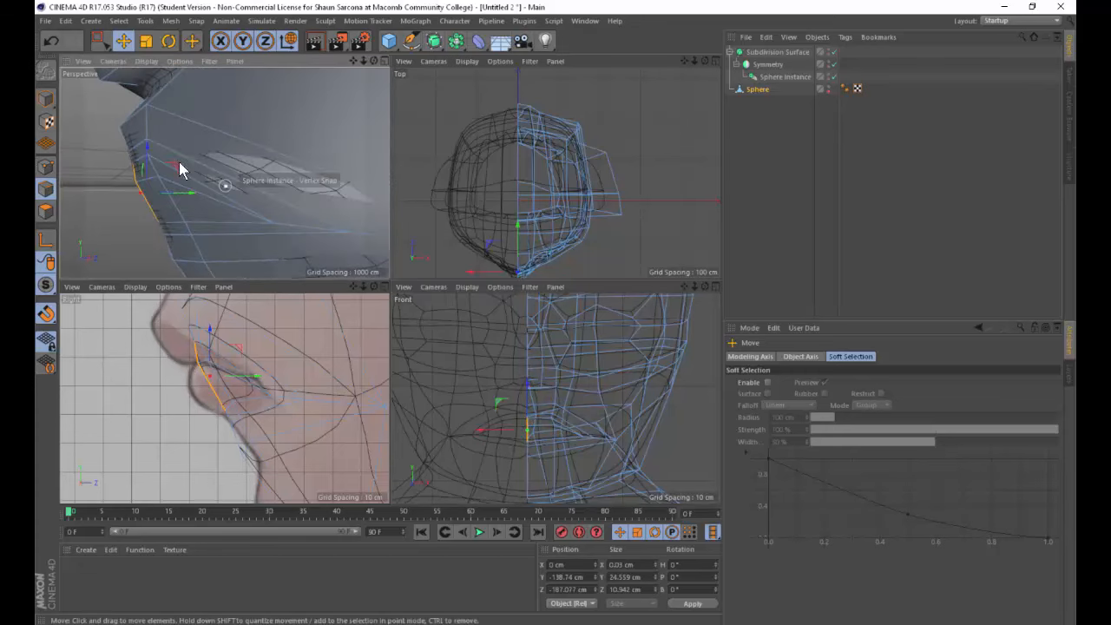
click(47, 169)
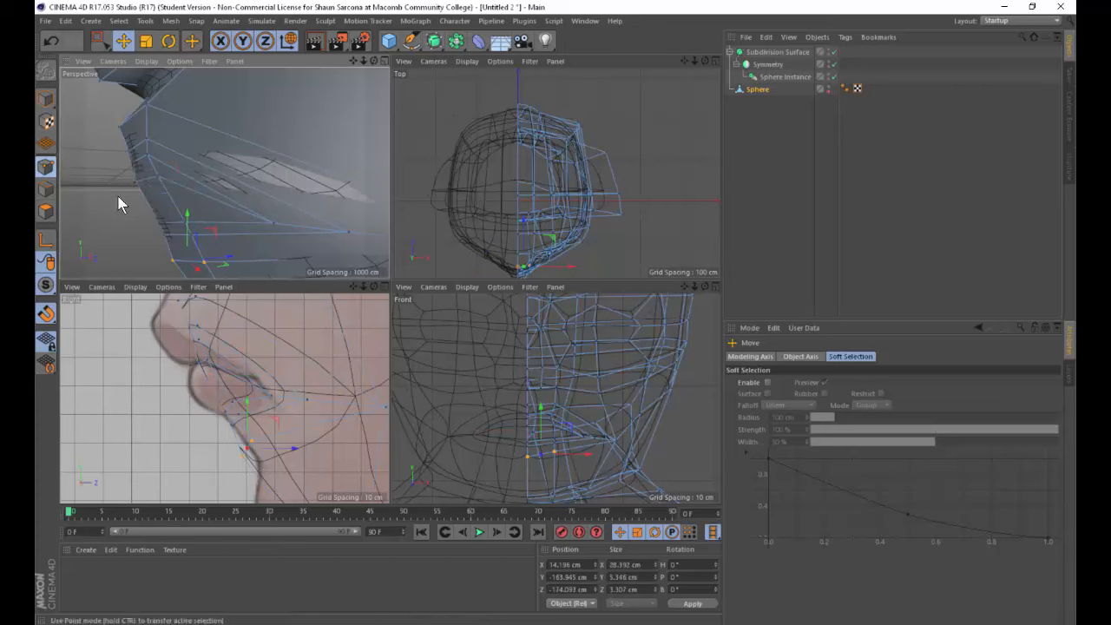
mouse_move(154, 186)
mouse_down()
mouse_move(169, 190)
mouse_move(156, 184)
mouse_up()
key(ctrl+z)
key(space)
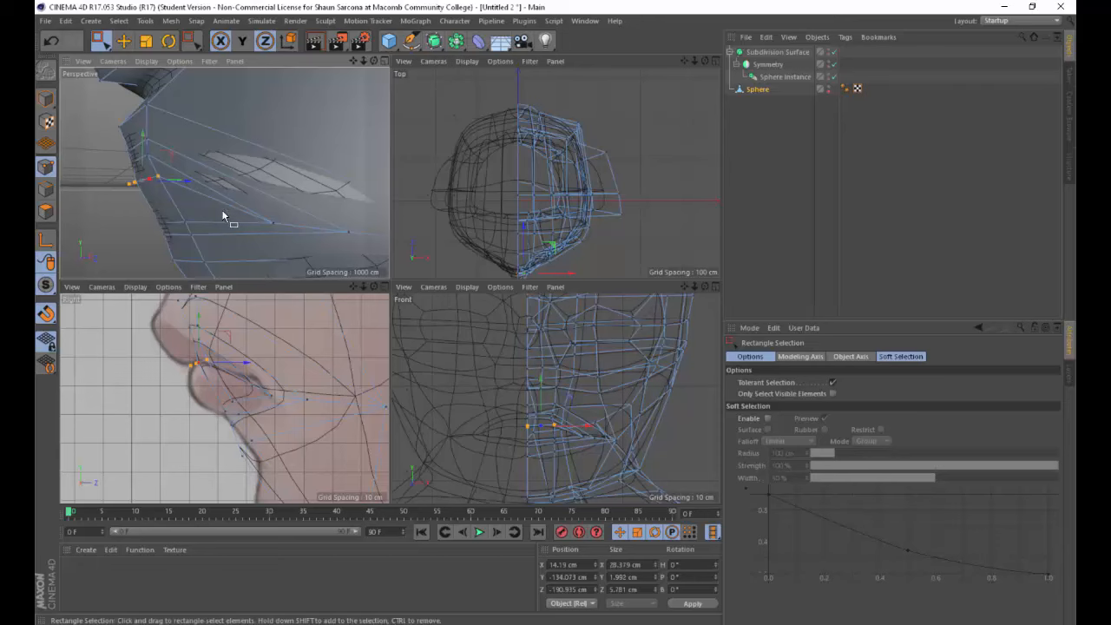
alt+drag(223, 216, 208, 292)
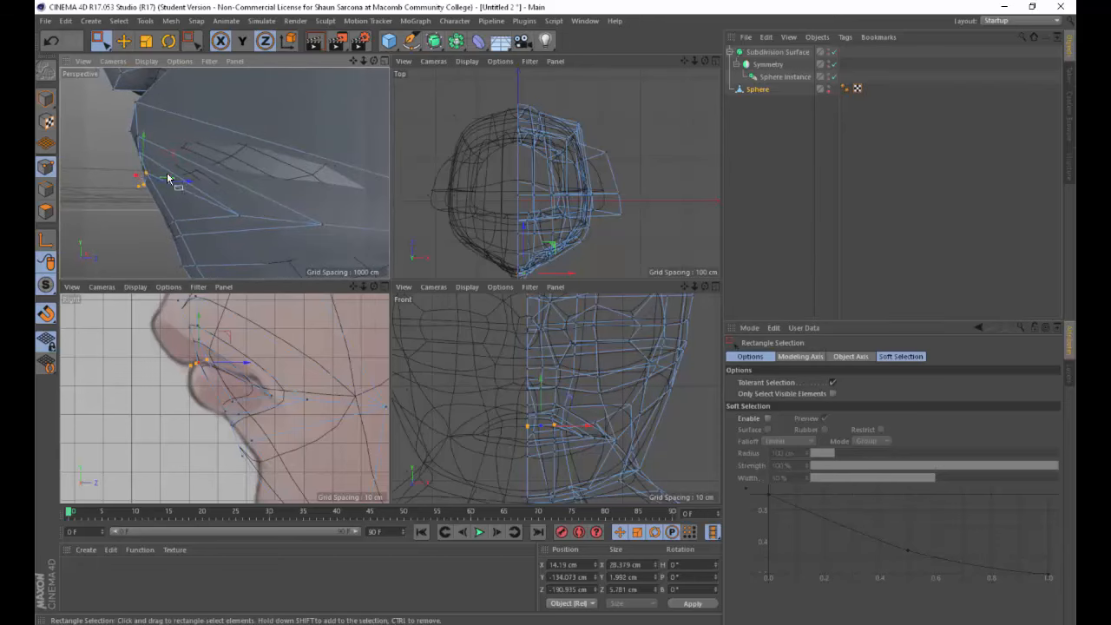
alt+drag(166, 172, 148, 175)
Adjust the points below the nose and at the upper lip's front to the reference profile in the side view.
alt+middle_drag(191, 339, 198, 384)
drag(178, 329, 223, 345)
alt+middle_drag(223, 343, 251, 358)
mouse_move(240, 314)
mouse_down()
mouse_move(275, 332)
mouse_move(246, 326)
mouse_up()
alt+middle_drag(245, 403, 245, 366)
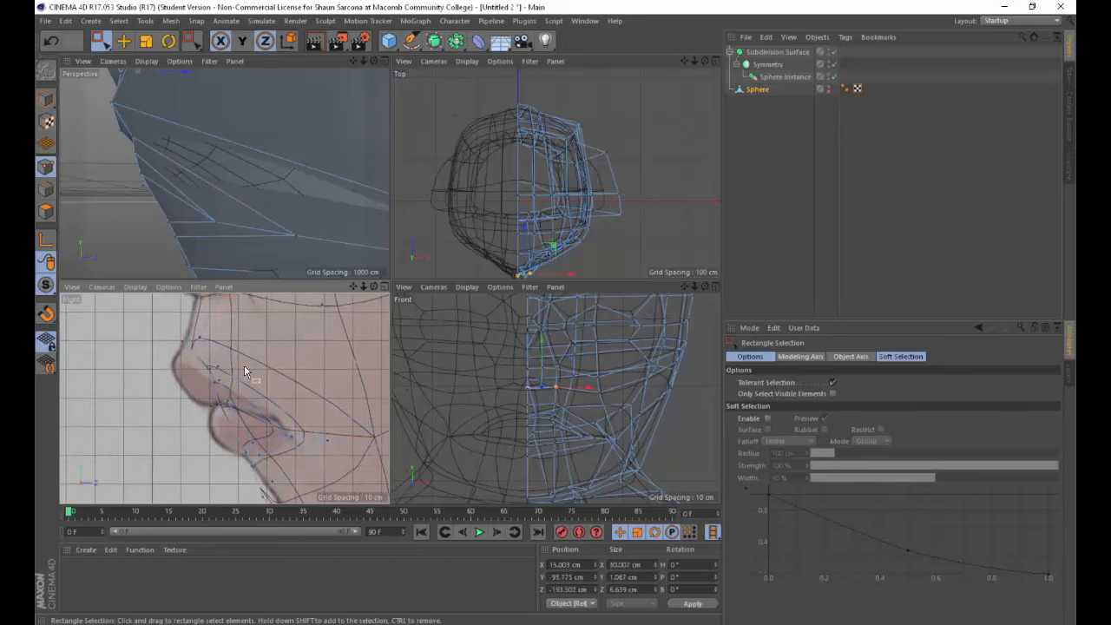
mouse_move(201, 369)
mouse_down()
mouse_move(232, 368)
mouse_move(220, 373)
mouse_up()
alt+middle_drag(231, 397, 243, 377)
alt+right_drag(243, 376, 263, 376)
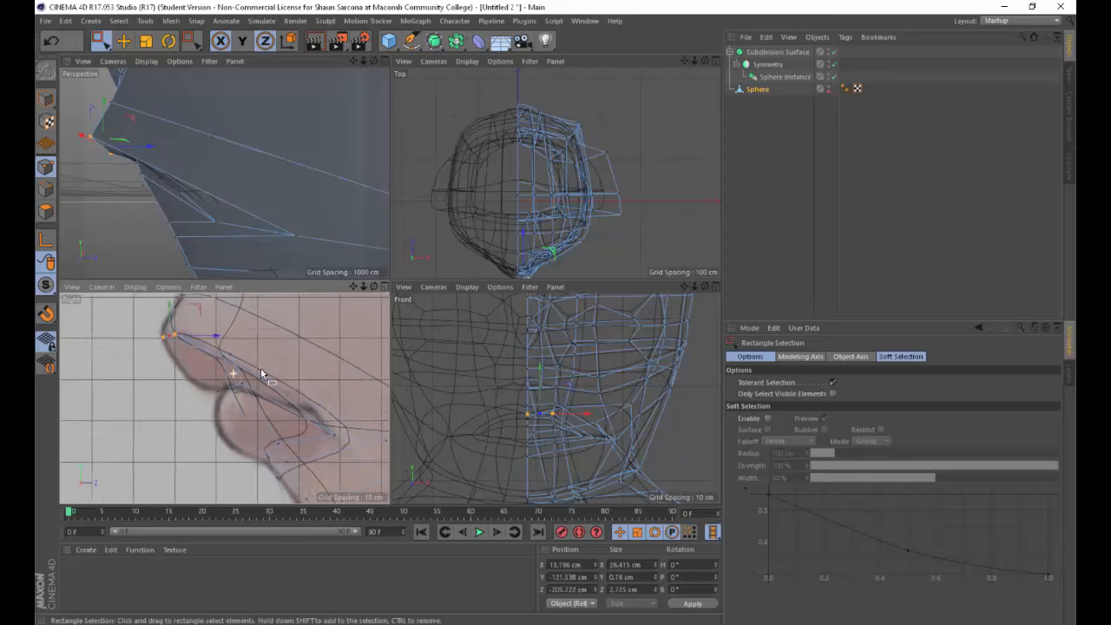
Reposition the upper lip's inner edge points along the mouth line of the side reference.
drag(244, 343, 197, 370)
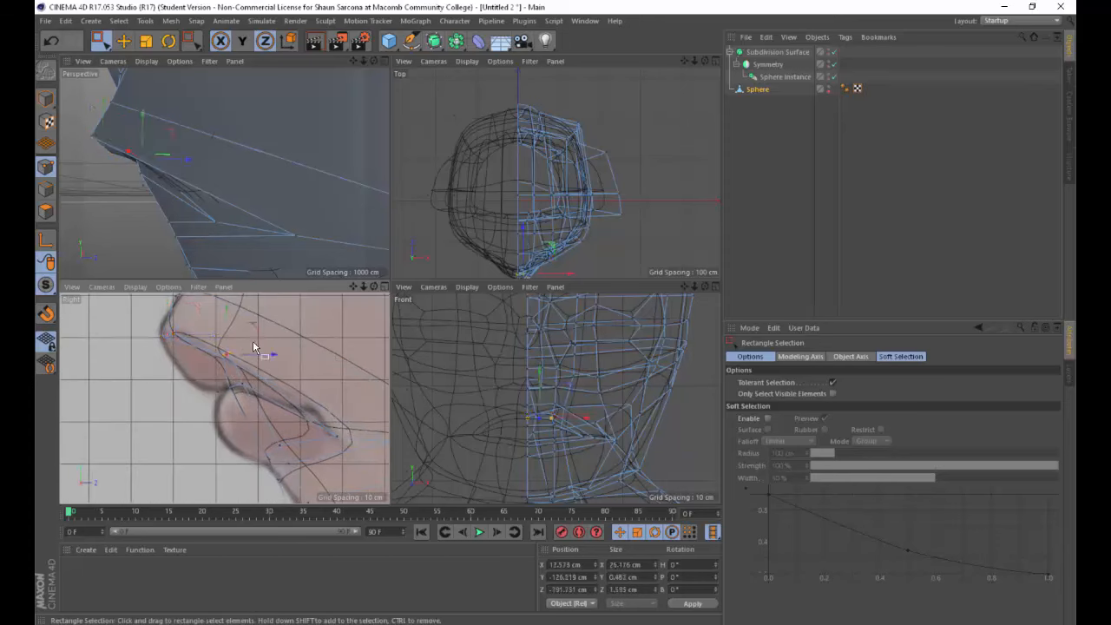
mouse_move(243, 342)
mouse_down()
mouse_move(225, 361)
mouse_move(232, 356)
mouse_up()
alt+middle_drag(276, 425, 238, 355)
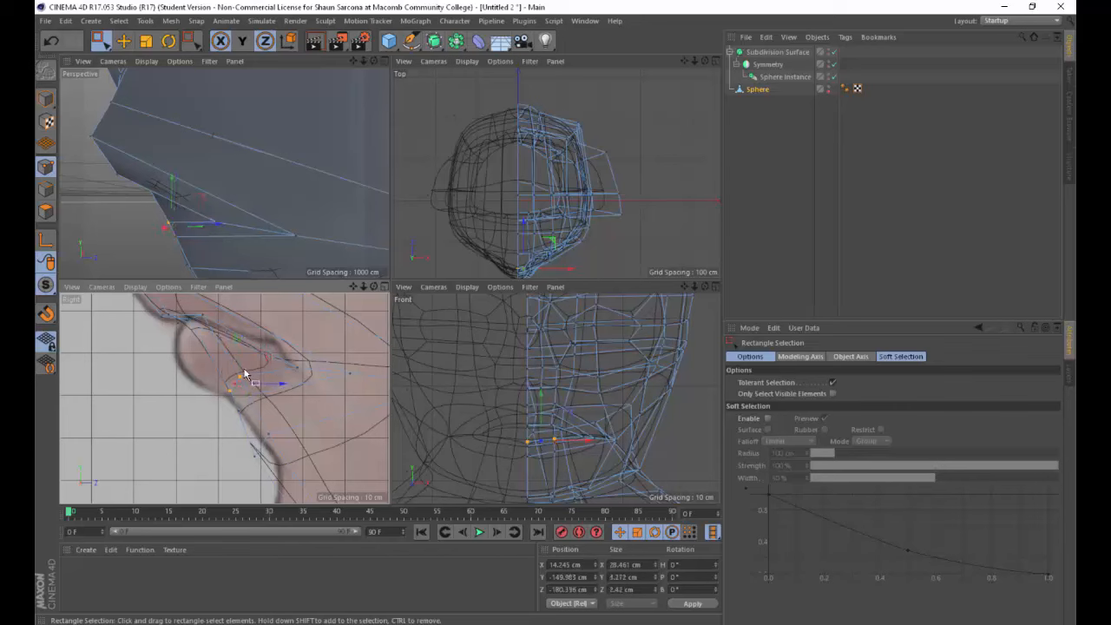
Fit the lower lip points to the reference outline in the side view and select the points at the chin's underside.
drag(265, 362, 204, 317)
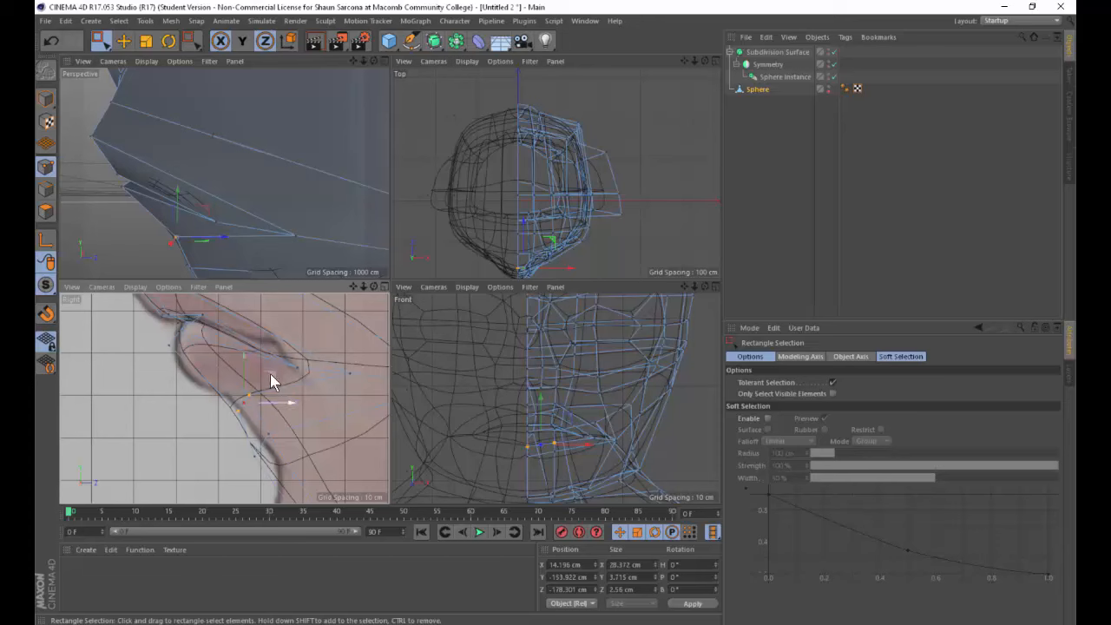
drag(271, 375, 229, 329)
drag(278, 405, 249, 463)
shift+click(267, 433)
drag(263, 400, 262, 361)
drag(305, 406, 294, 406)
alt+middle_drag(294, 405, 226, 401)
scroll(285, 373, down, 5)
drag(268, 442, 306, 460)
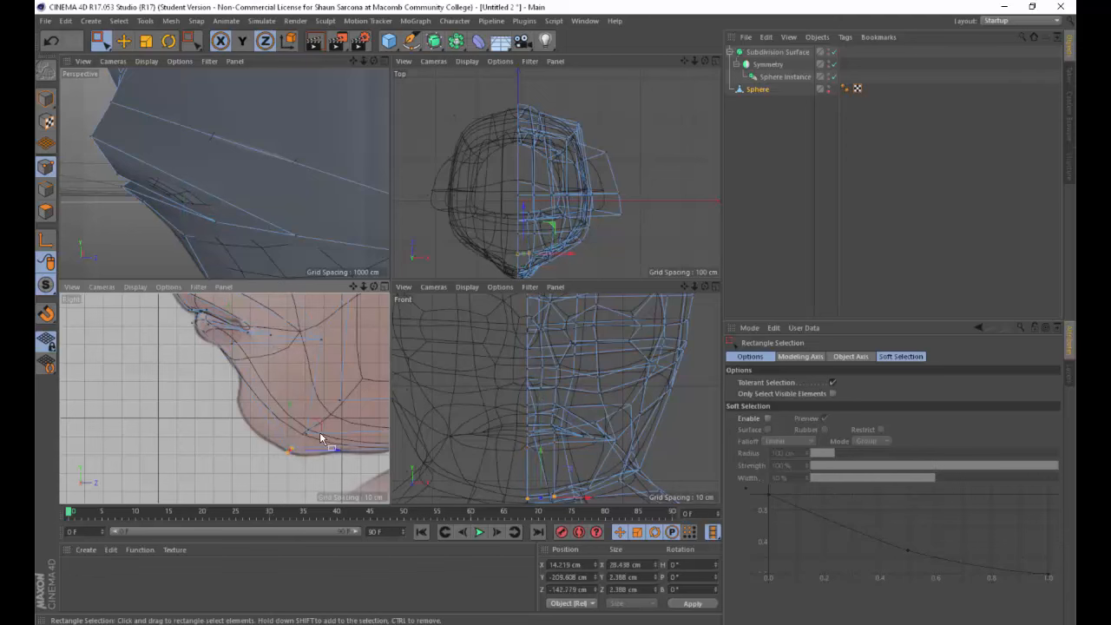
Frame the whole head in a three-quarter perspective view and render a preview.
middle_click(244, 230)
alt+drag(278, 232, 478, 243)
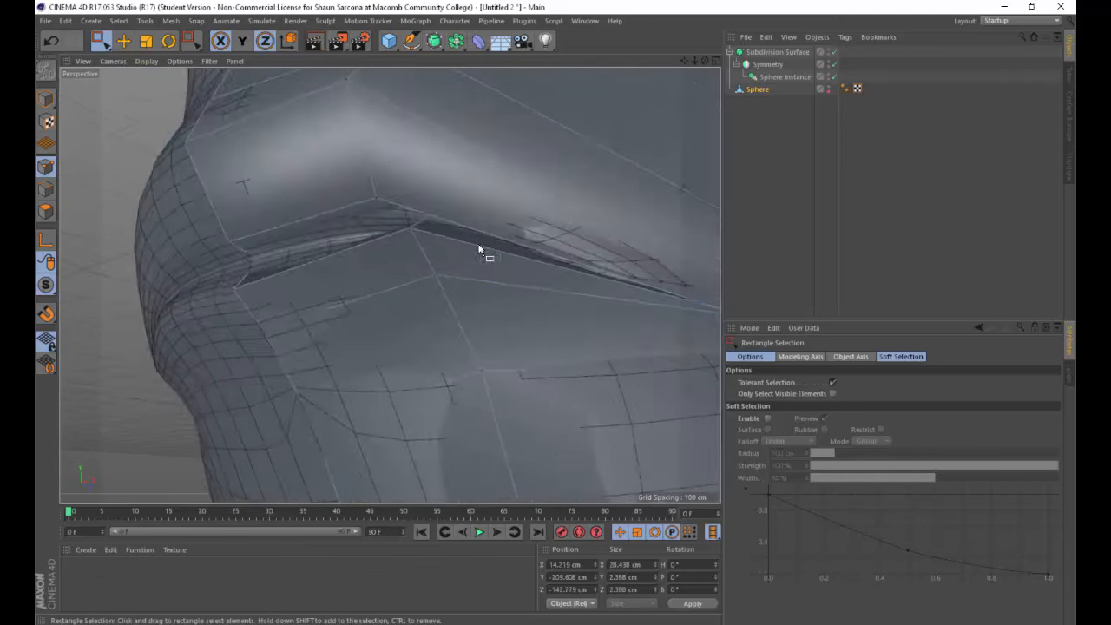
alt+right_drag(488, 241, 377, 252)
alt+drag(376, 252, 510, 329)
alt+middle_drag(521, 277, 503, 342)
alt+right_drag(504, 342, 377, 332)
alt+drag(377, 335, 406, 301)
alt+right_drag(406, 300, 373, 304)
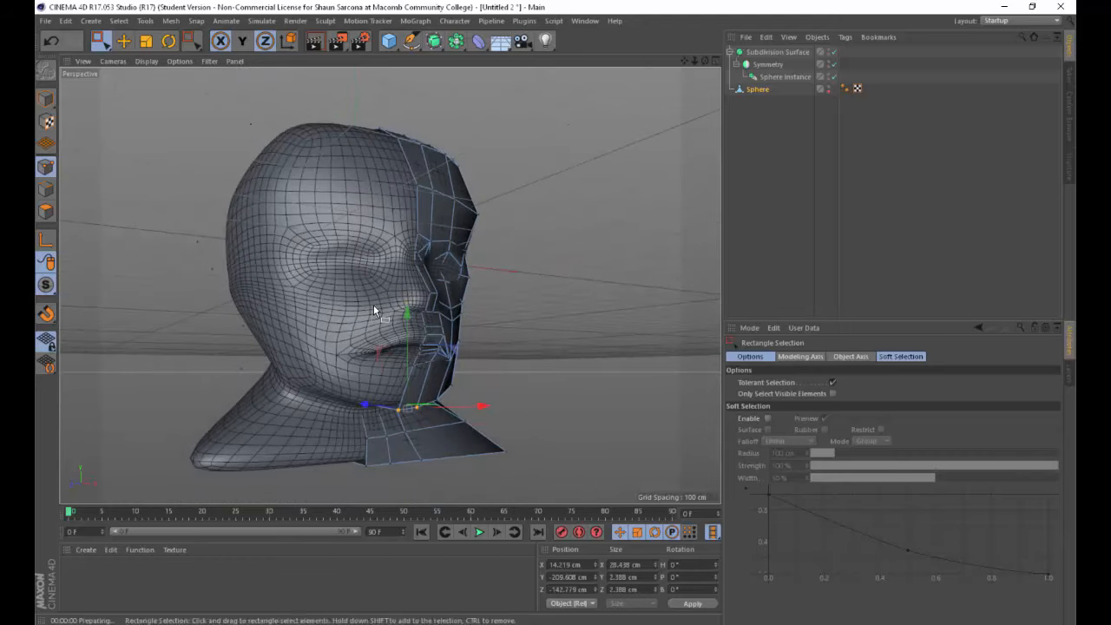
key(ctrl+r)
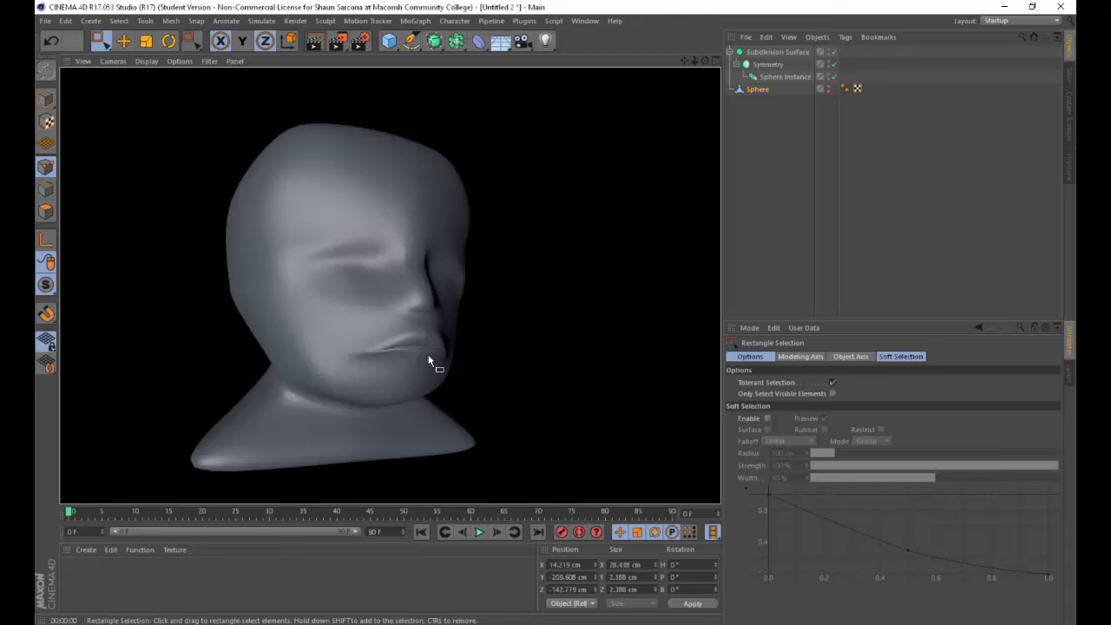
Select the two inner points near the mouth corner in the front view and raise them to about Y -132 cm.
middle_click(440, 313)
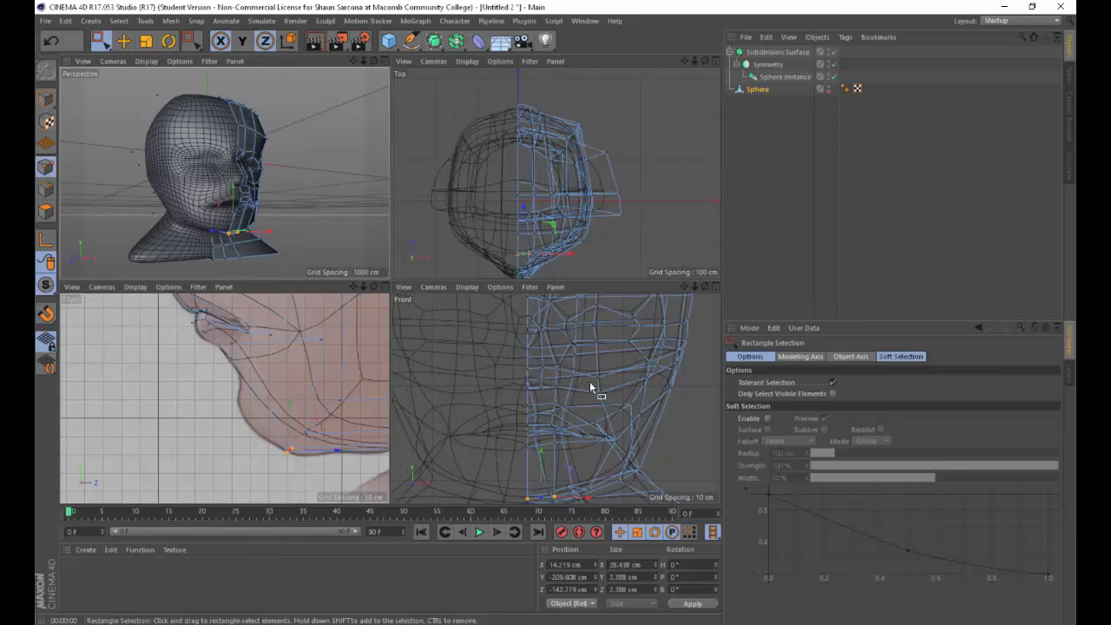
alt+middle_drag(594, 413, 508, 356)
scroll(513, 369, up, 3)
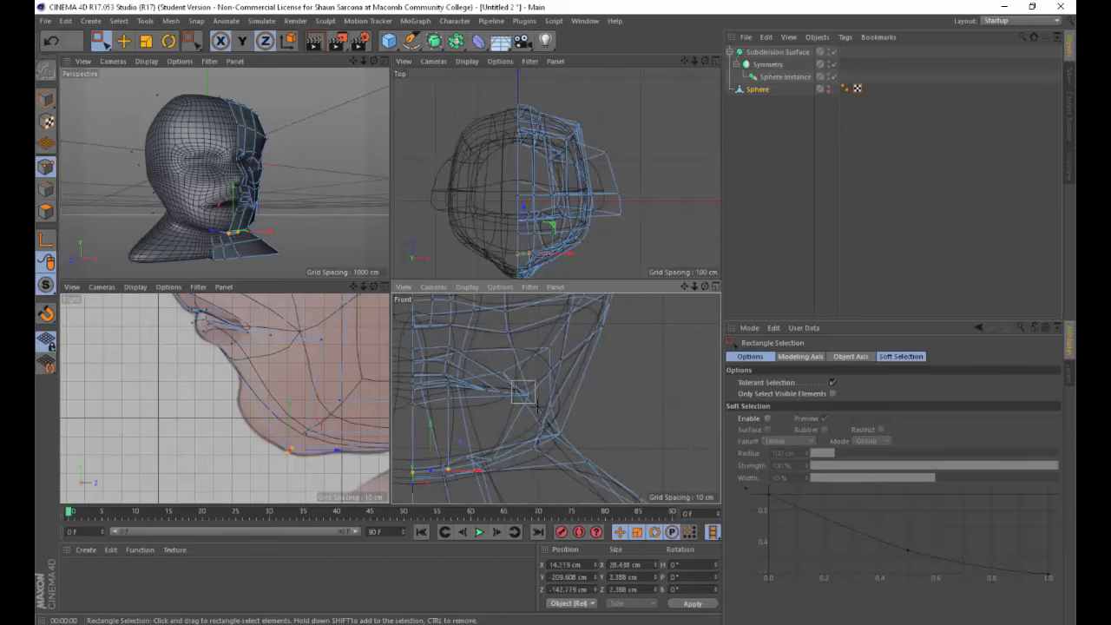
click(528, 372)
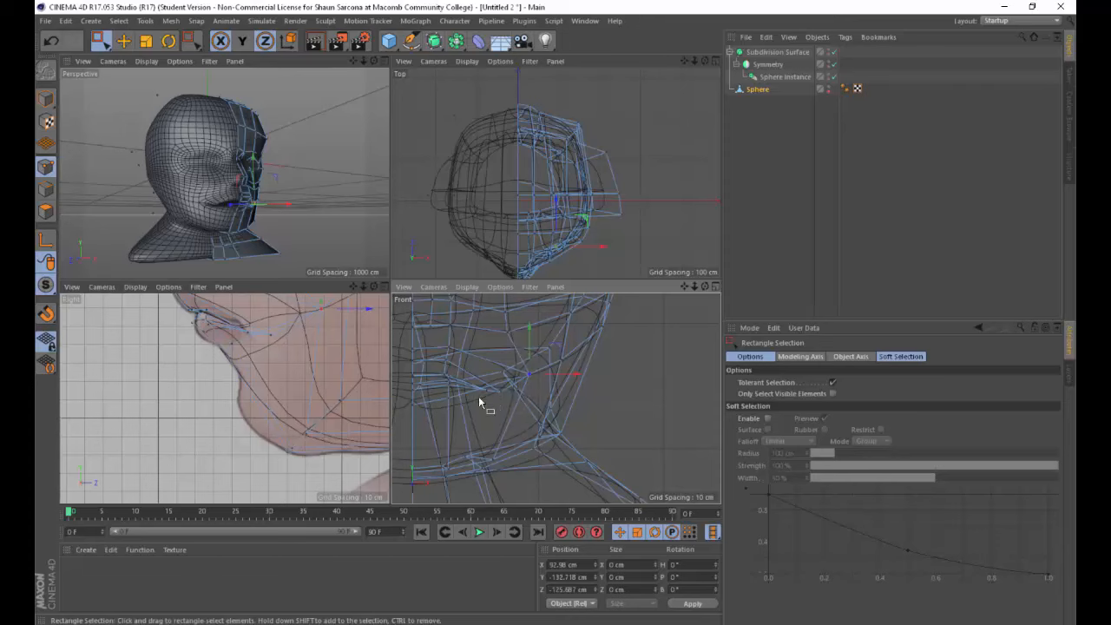
drag(480, 387, 513, 369)
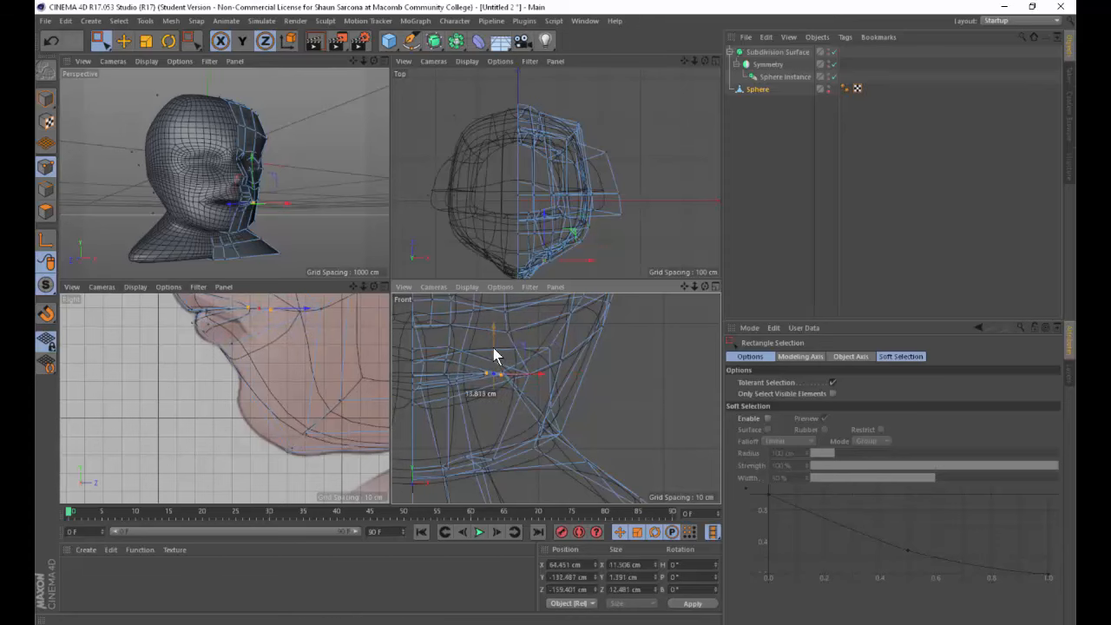
Render the head again to check the adjusted mouth corner.
middle_click(293, 203)
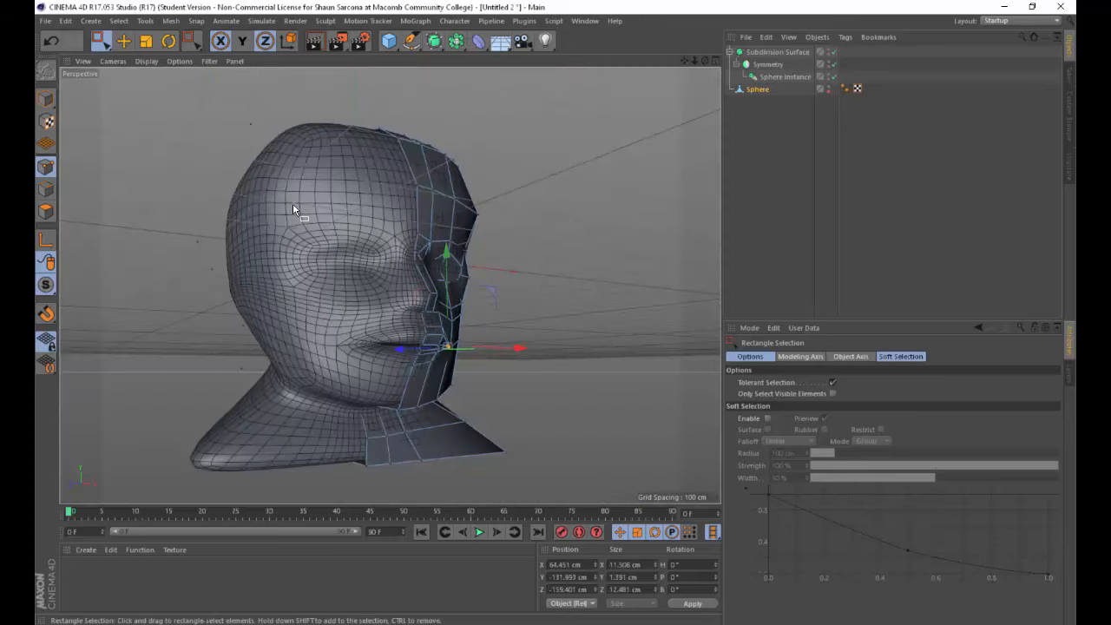
key(ctrl+r)
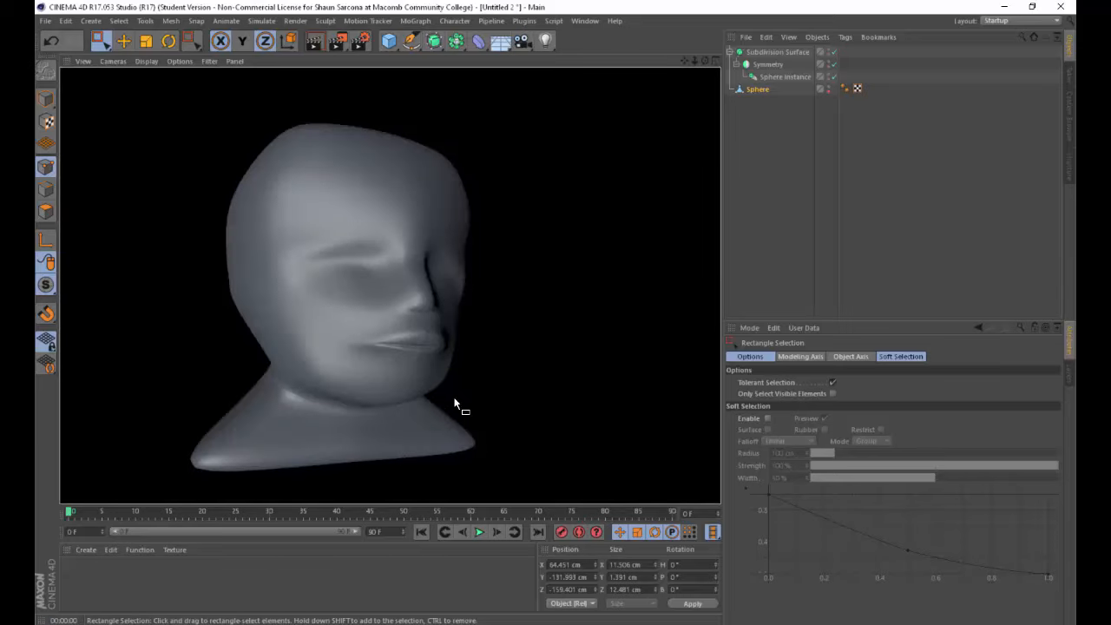
middle_click(428, 313)
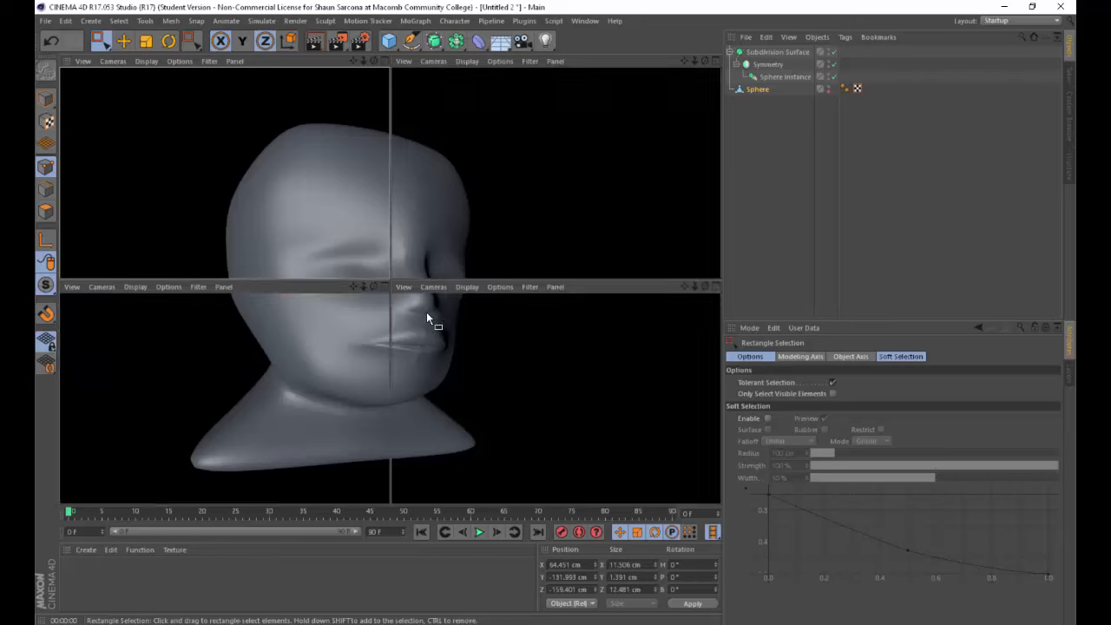
Examine the lips up close in the front, side and perspective views and render a close-up of the mouth.
alt+middle_drag(440, 386, 529, 399)
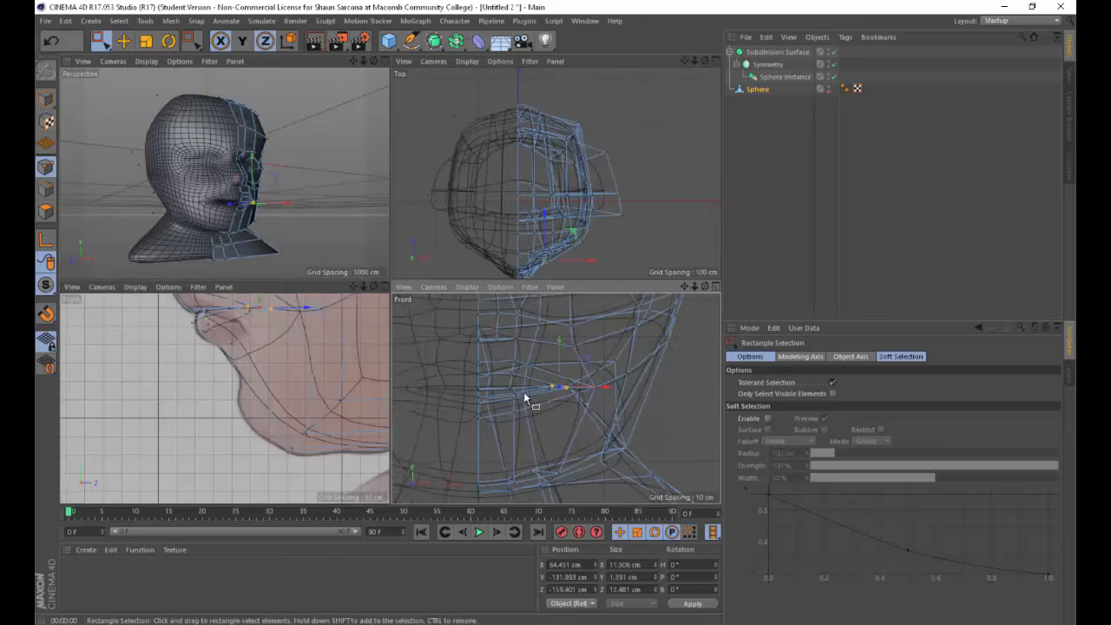
alt+right_drag(518, 392, 593, 405)
alt+middle_drag(521, 395, 576, 409)
alt+right_drag(518, 408, 580, 418)
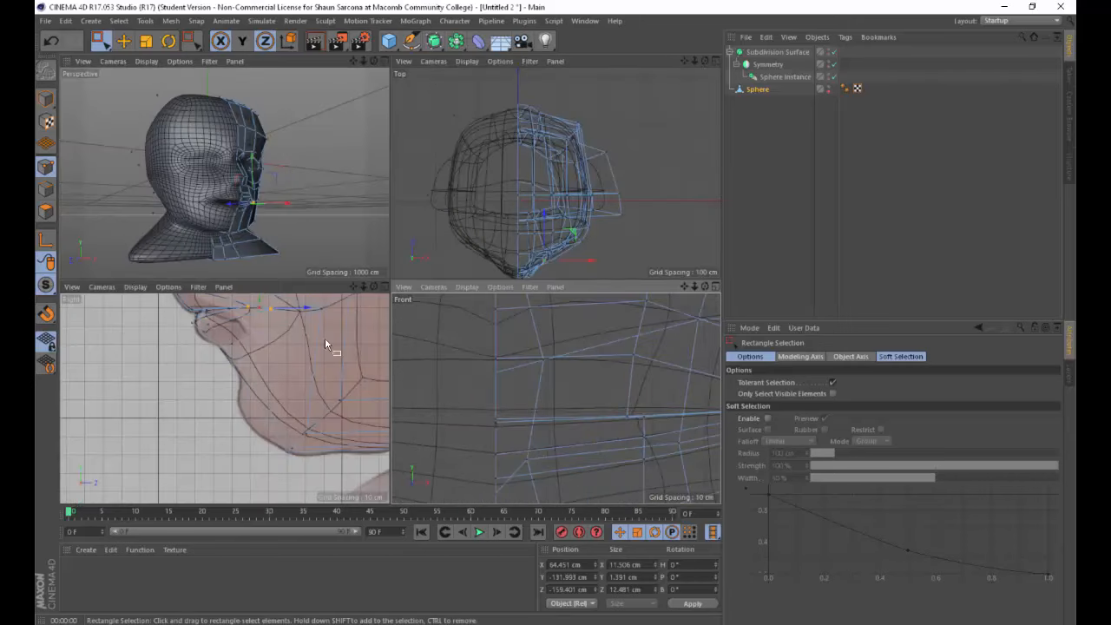
alt+middle_drag(323, 340, 316, 421)
alt+drag(288, 218, 210, 202)
alt+right_drag(210, 202, 258, 171)
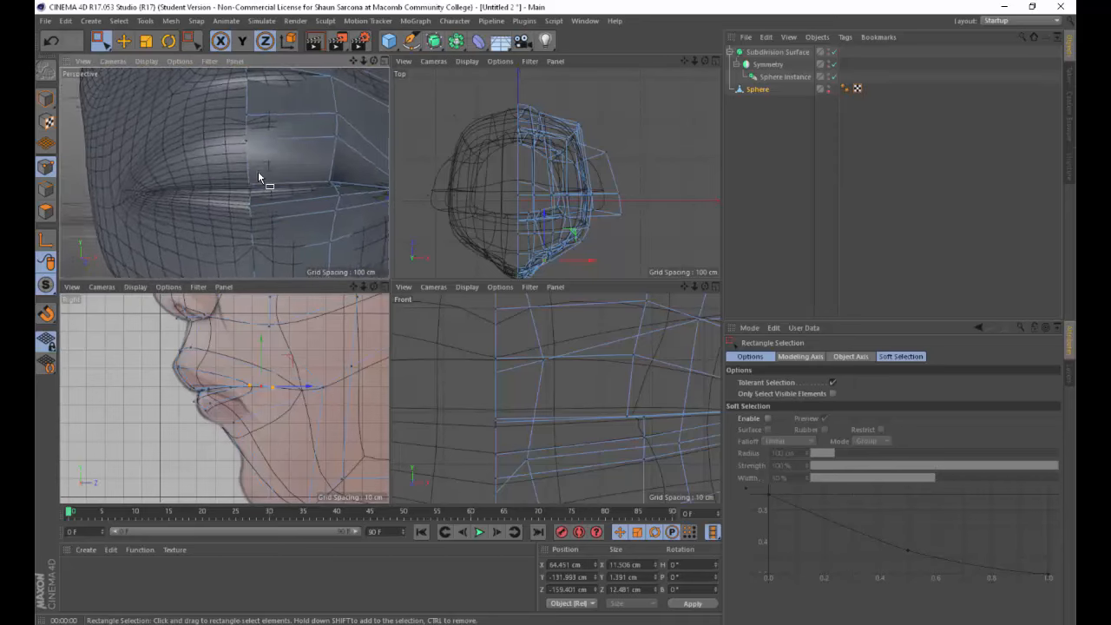
key(ctrl+r)
mouse_move(250, 165)
alt+mouse_down()
mouse_move(299, 196)
mouse_move(332, 191)
mouse_move(305, 198)
mouse_move(261, 125)
alt+mouse_up()
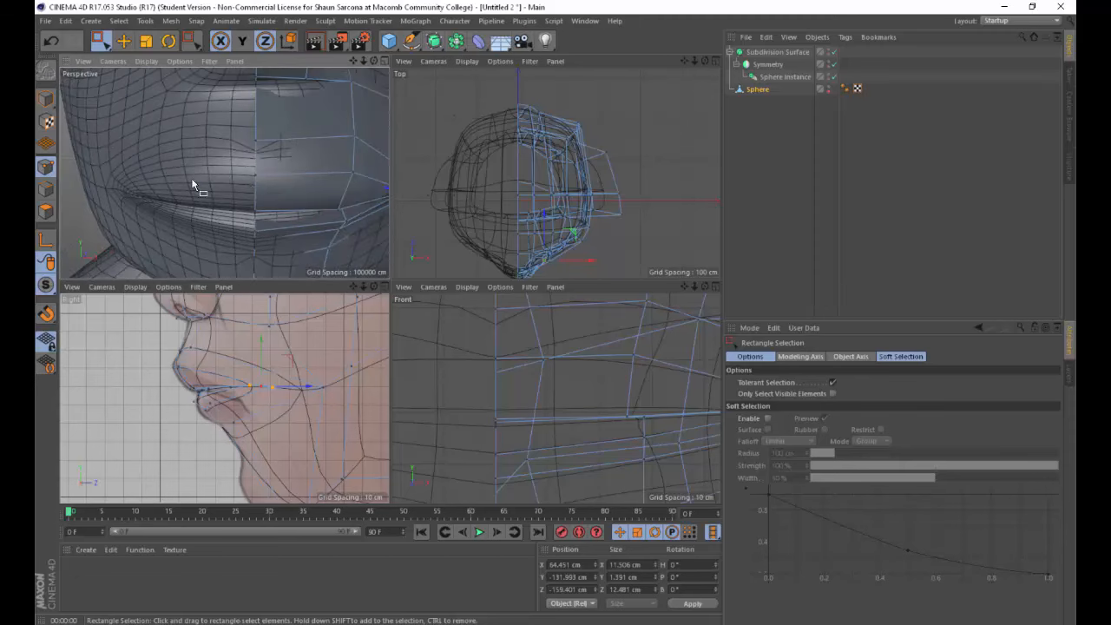
Select the mouth's points along the symmetry seam in the front view and scale them to 0% along X at X 0 cm.
alt+drag(192, 185, 332, 250)
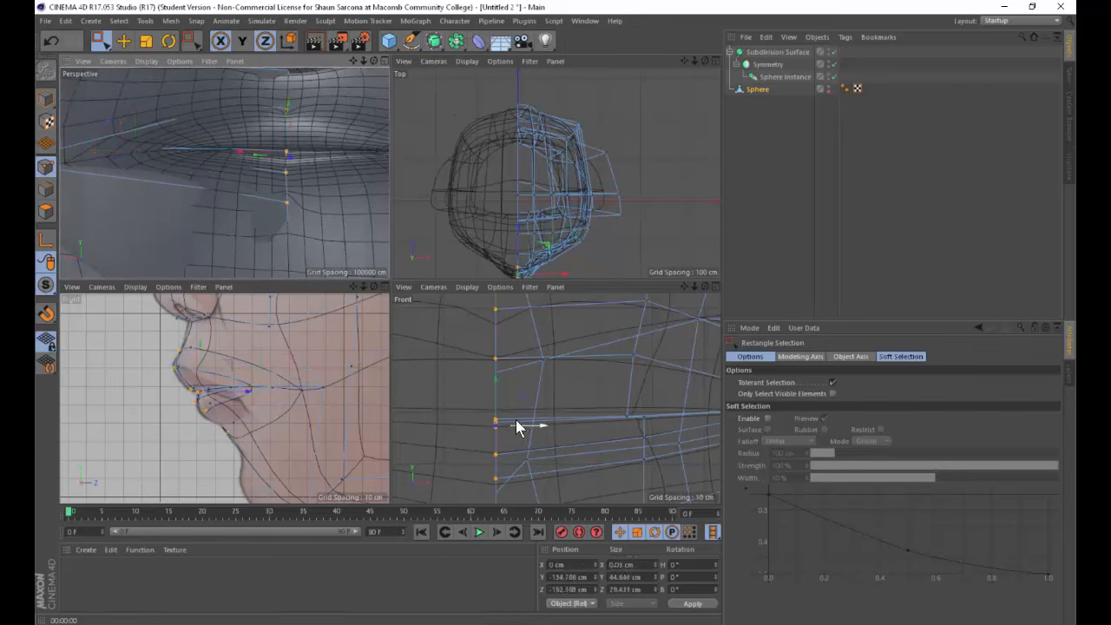
key(t)
drag(541, 427, 498, 425)
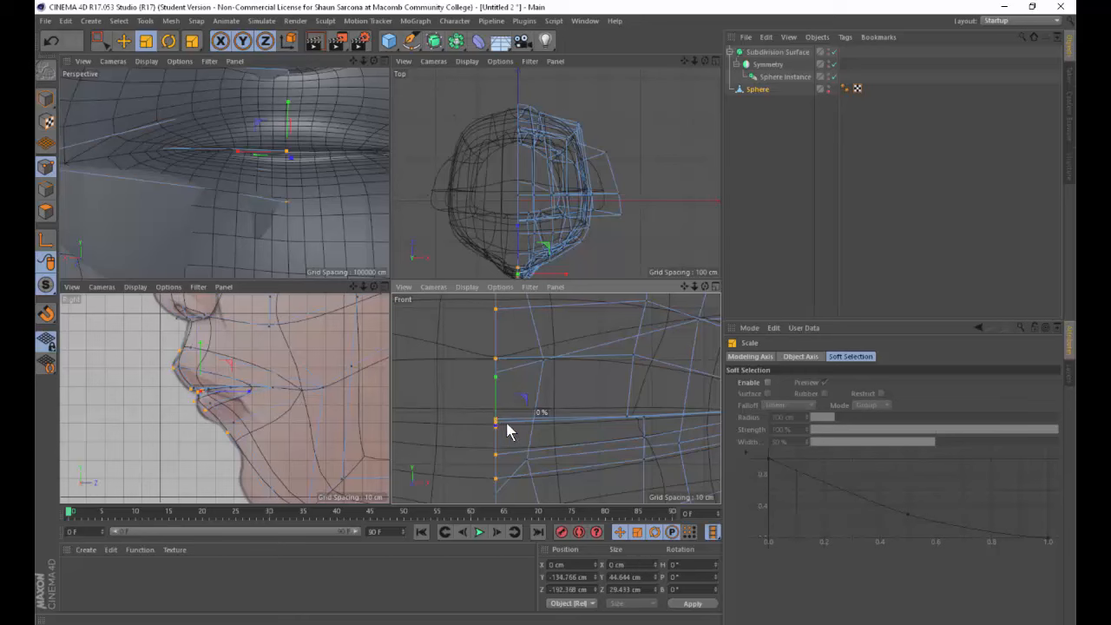
key(e)
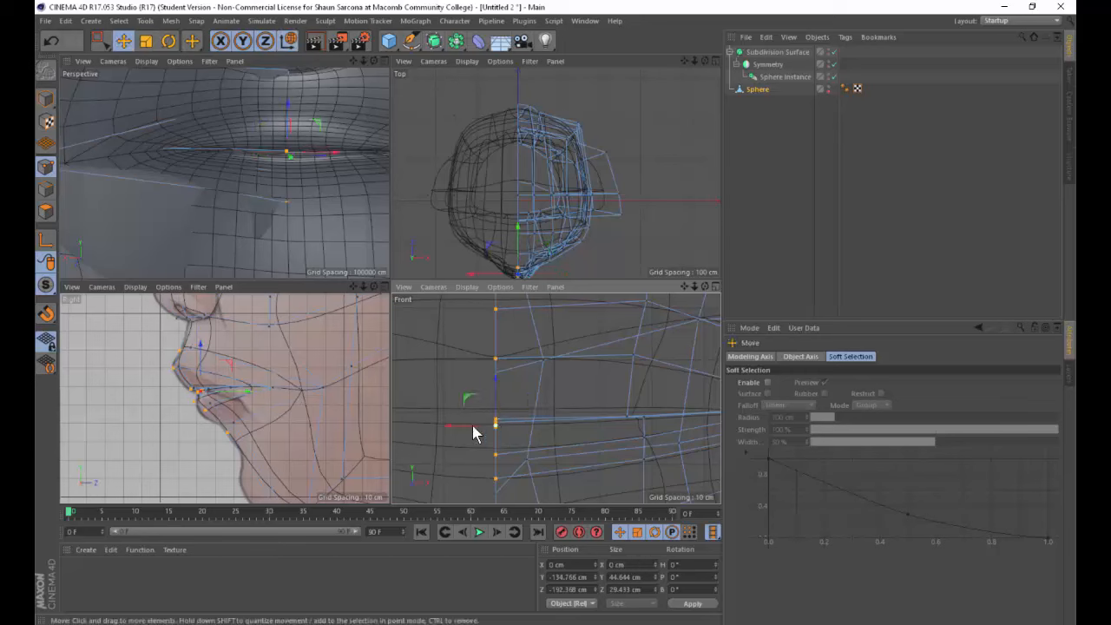
mouse_move(473, 433)
mouse_down()
mouse_move(496, 437)
mouse_move(467, 436)
mouse_up()
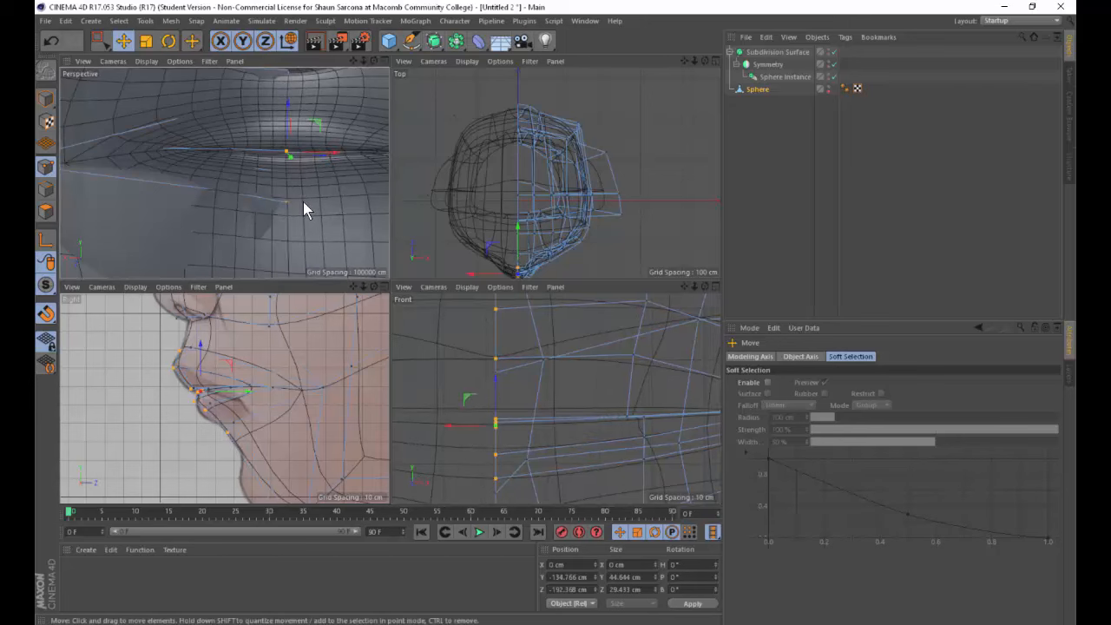
Render the head from a raised three-quarter angle to check the mouth seam.
middle_click(303, 201)
scroll(464, 286, down, 6)
alt+drag(464, 287, 69, 276)
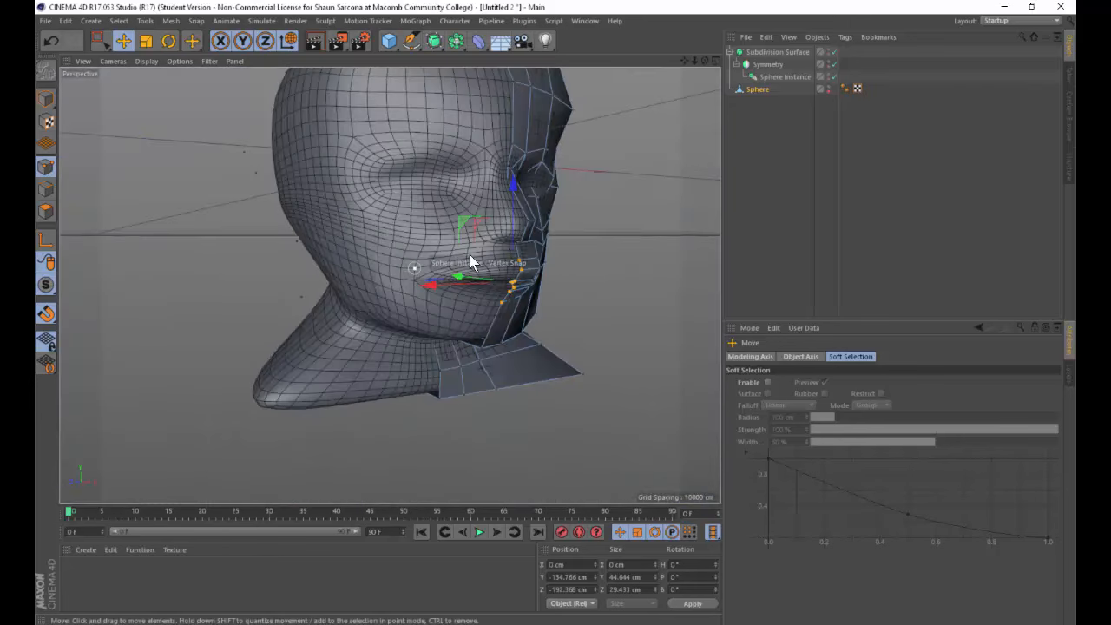
alt+drag(471, 262, 472, 318)
key(ctrl+r)
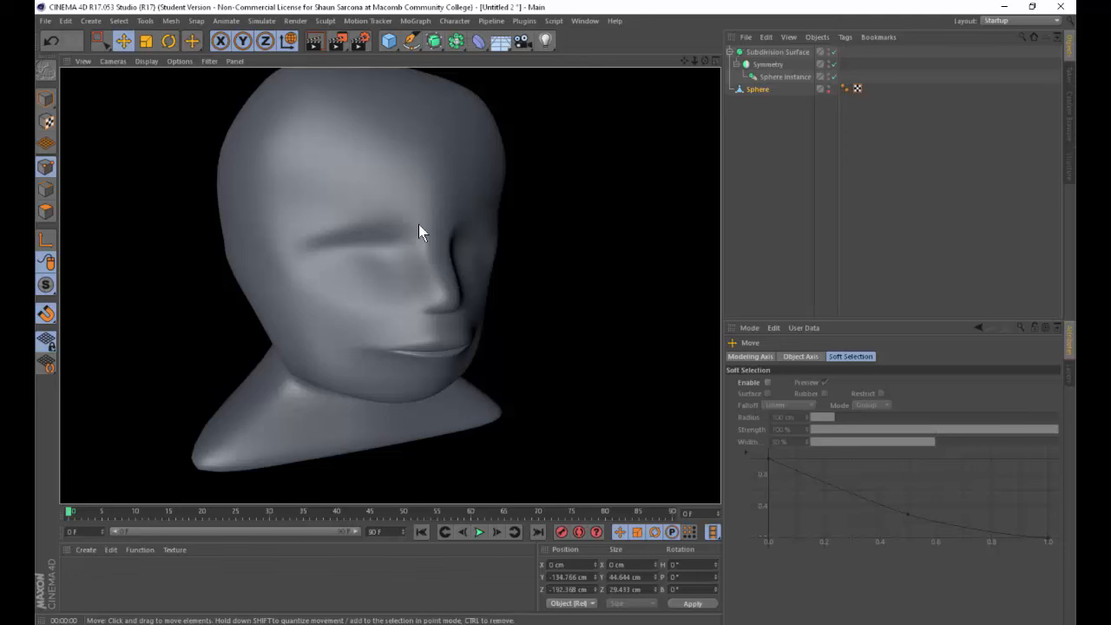
scroll(500, 383, up, 10)
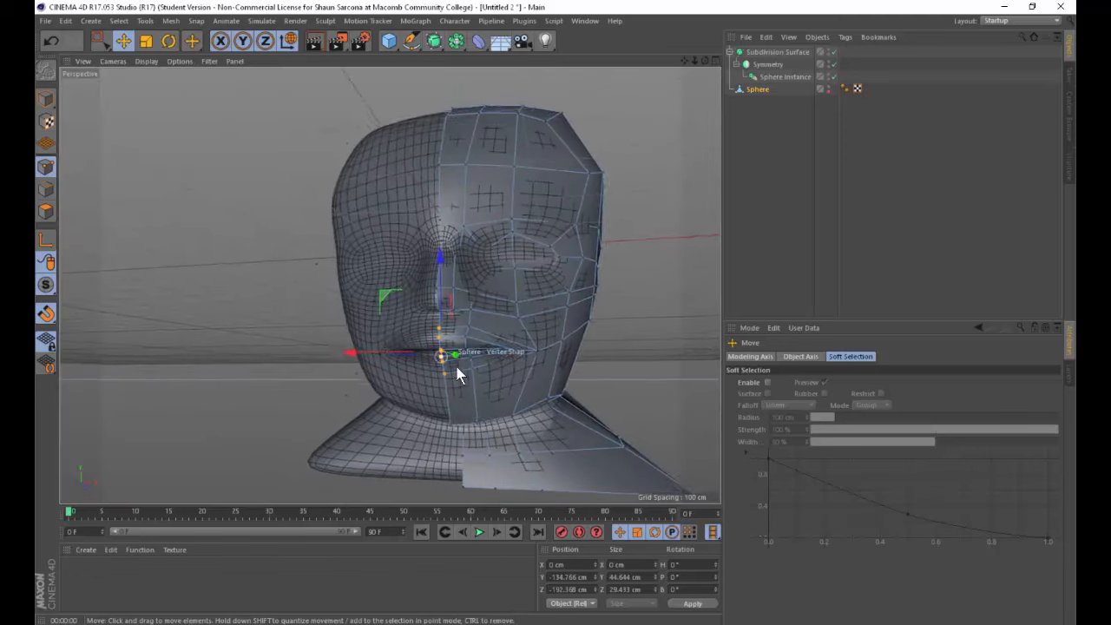
Select the inner mouth-corner point in perspective, move it forward to about Z -169 cm and render a preview.
alt+drag(436, 337, 269, 329)
alt+middle_drag(269, 328, 304, 342)
key(0)
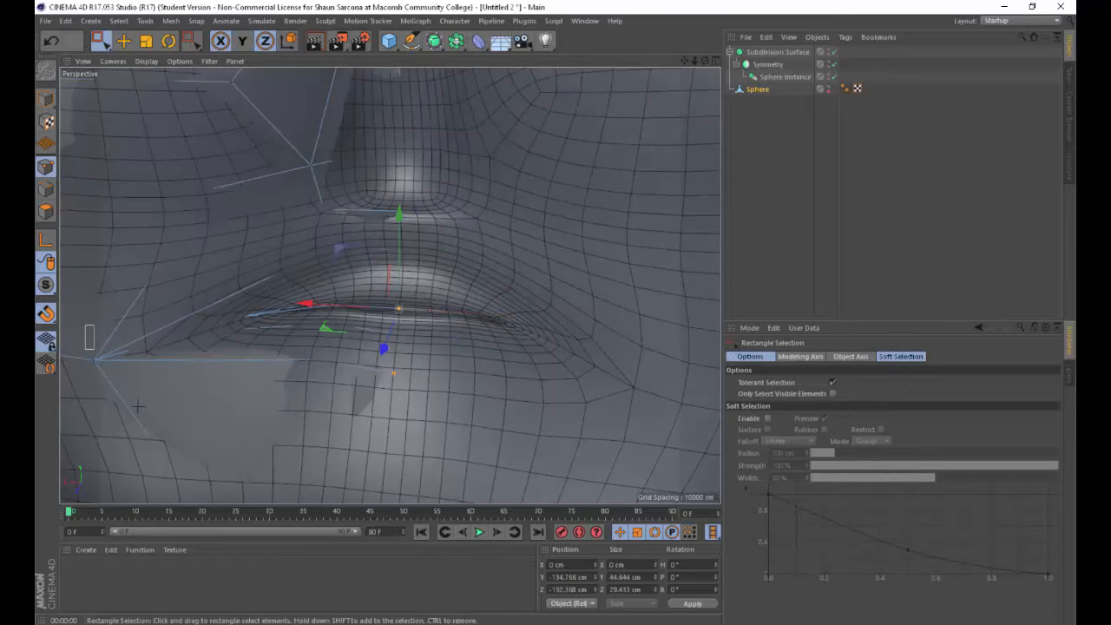
alt+drag(137, 405, 334, 383)
click(292, 392)
key(ctrl+z)
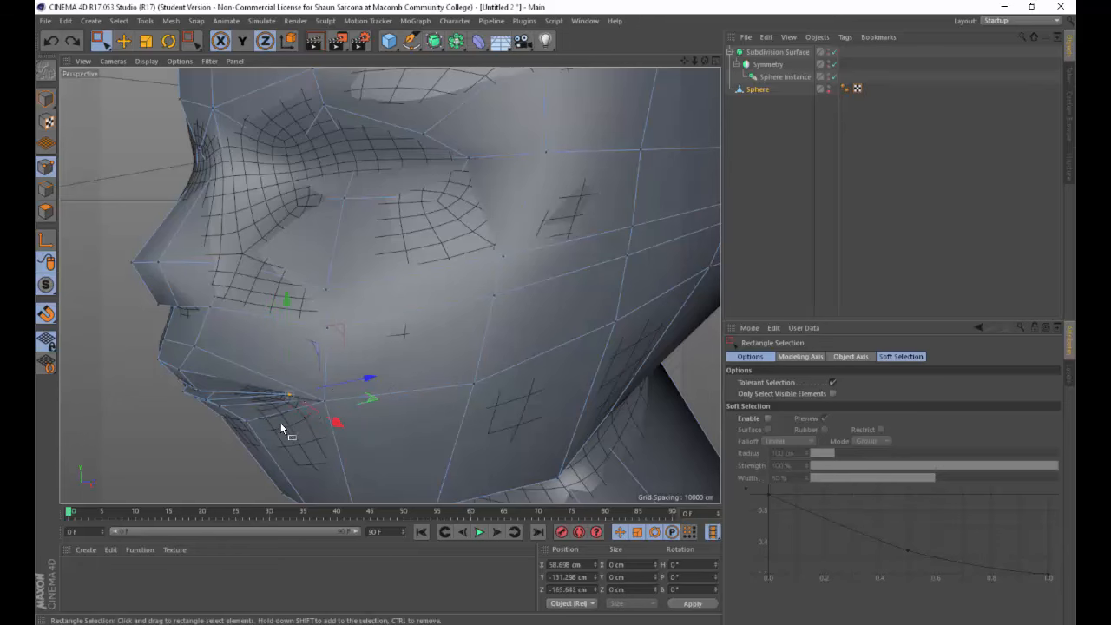
alt+drag(281, 429, 406, 367)
key(ctrl+r)
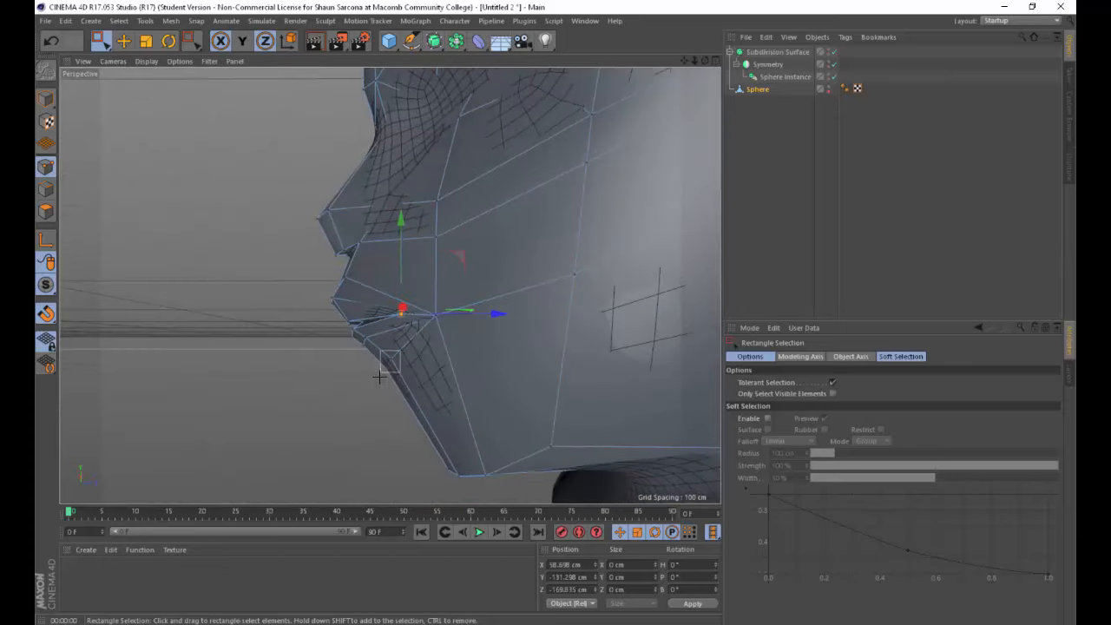
Select the points below the lower lip, move them forward to about Z -180 cm, preview-render, and lower them to about Y -155.5 cm.
drag(386, 316, 387, 315)
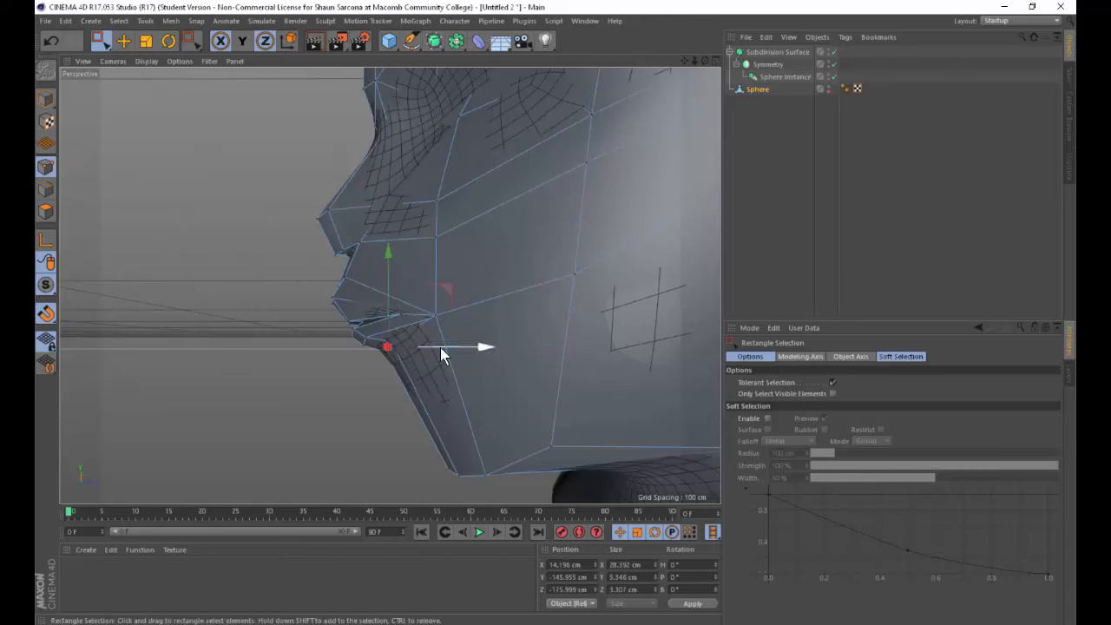
mouse_move(442, 348)
mouse_down()
mouse_move(427, 345)
mouse_move(459, 338)
mouse_up()
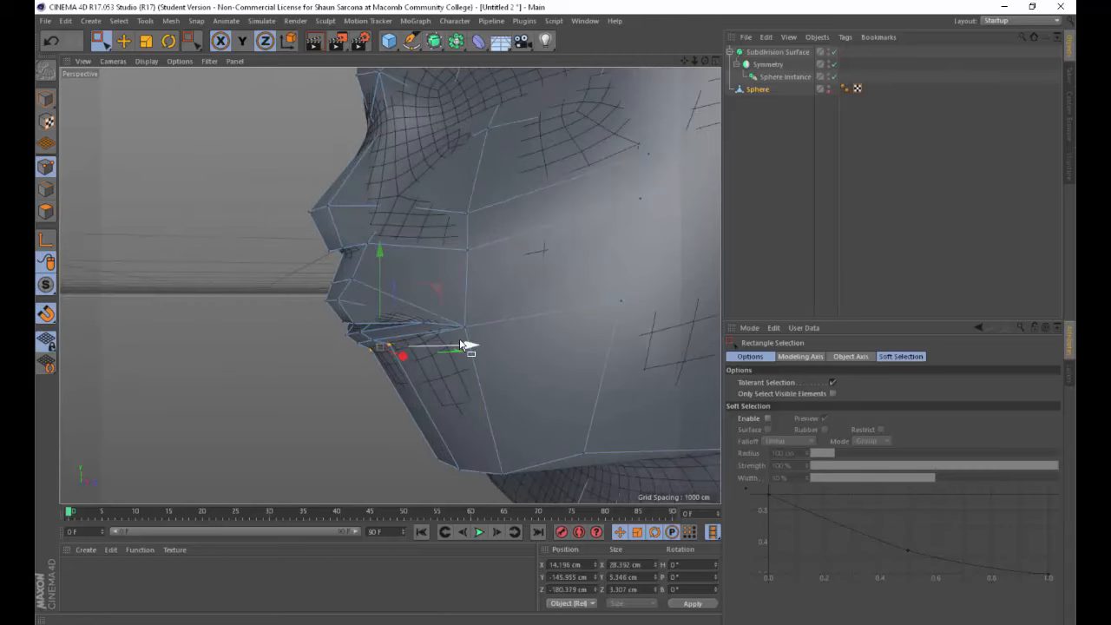
key(ctrl+r)
alt+drag(351, 359, 355, 346)
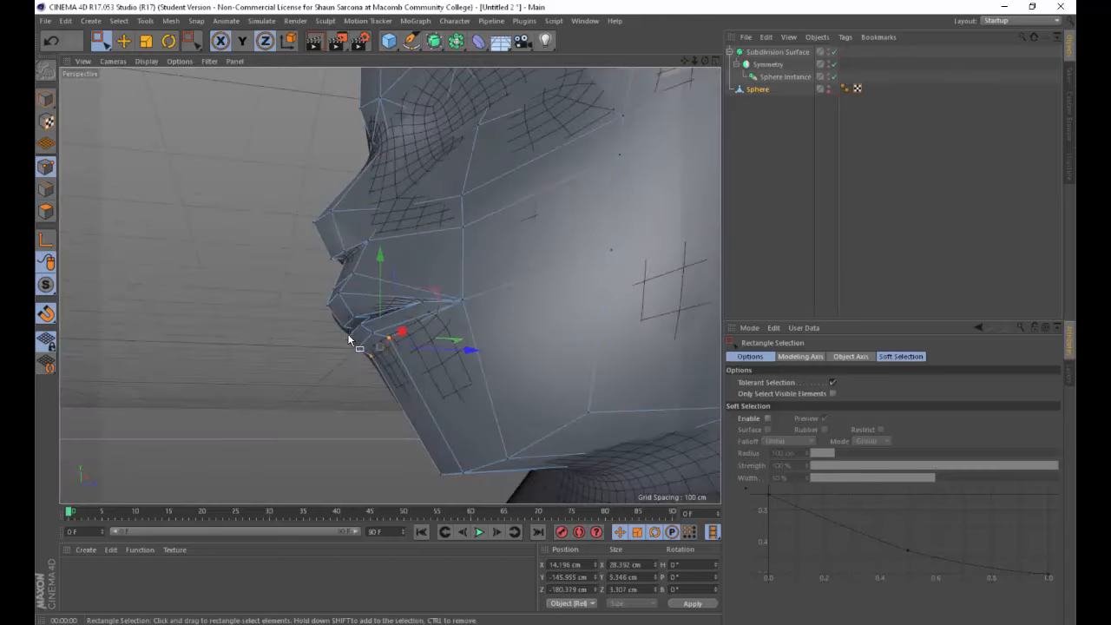
middle_click(355, 346)
drag(234, 383, 237, 399)
Select the points at the lower lip's underside in the side view and move them to about Y -149 cm, Z -194 cm.
scroll(243, 401, up, 4)
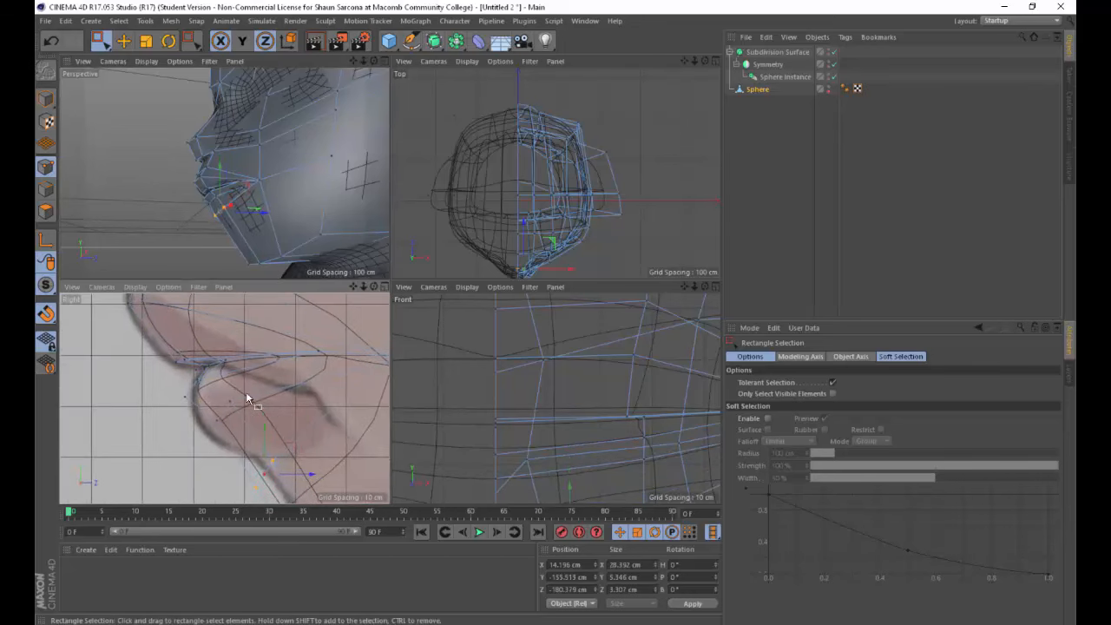
drag(207, 445, 206, 447)
drag(250, 391, 227, 416)
key(shift+s)
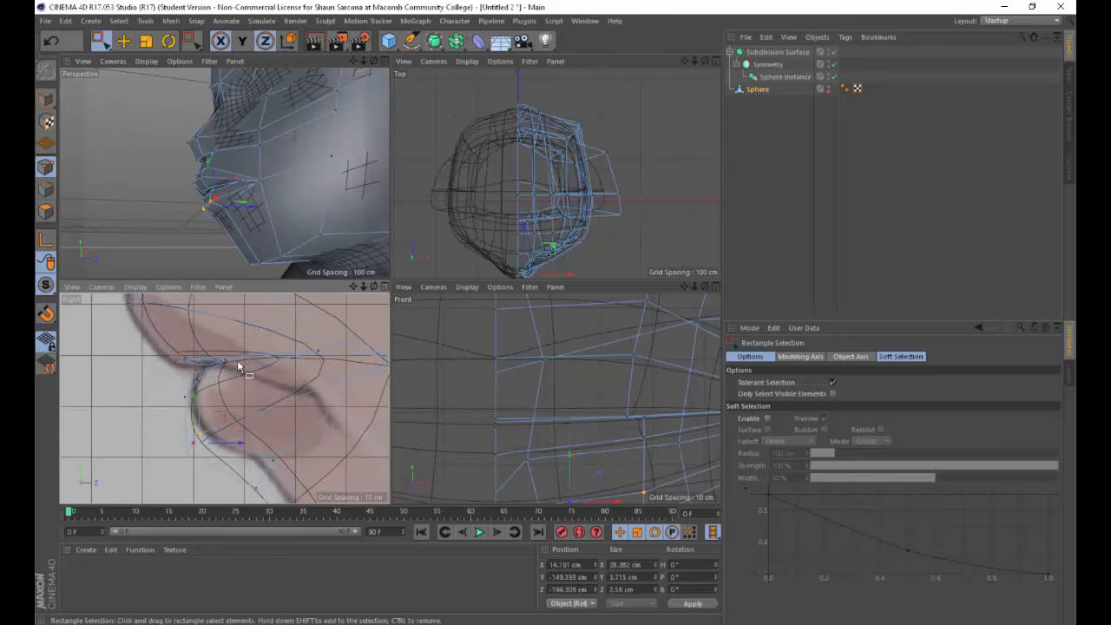
Render the head from a front three-quarter angle to check the lips.
alt+middle_drag(239, 365, 294, 450)
scroll(295, 449, down, 4)
middle_click(266, 263)
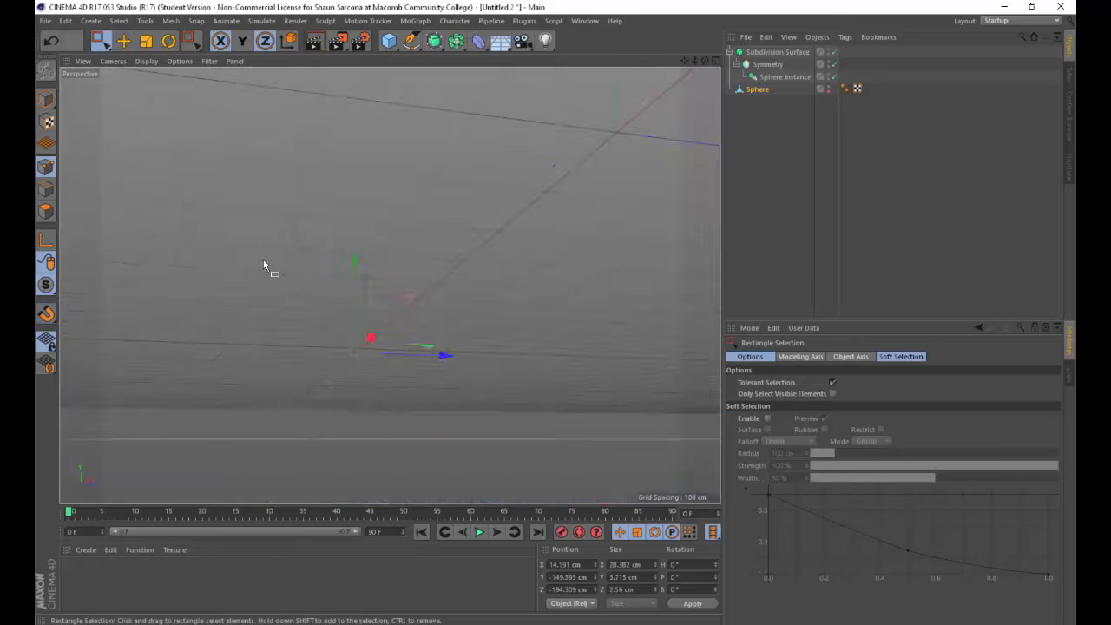
alt+drag(265, 263, 496, 327)
alt+right_drag(496, 327, 457, 332)
alt+drag(457, 332, 525, 337)
alt+right_drag(525, 337, 486, 330)
alt+middle_drag(485, 330, 483, 364)
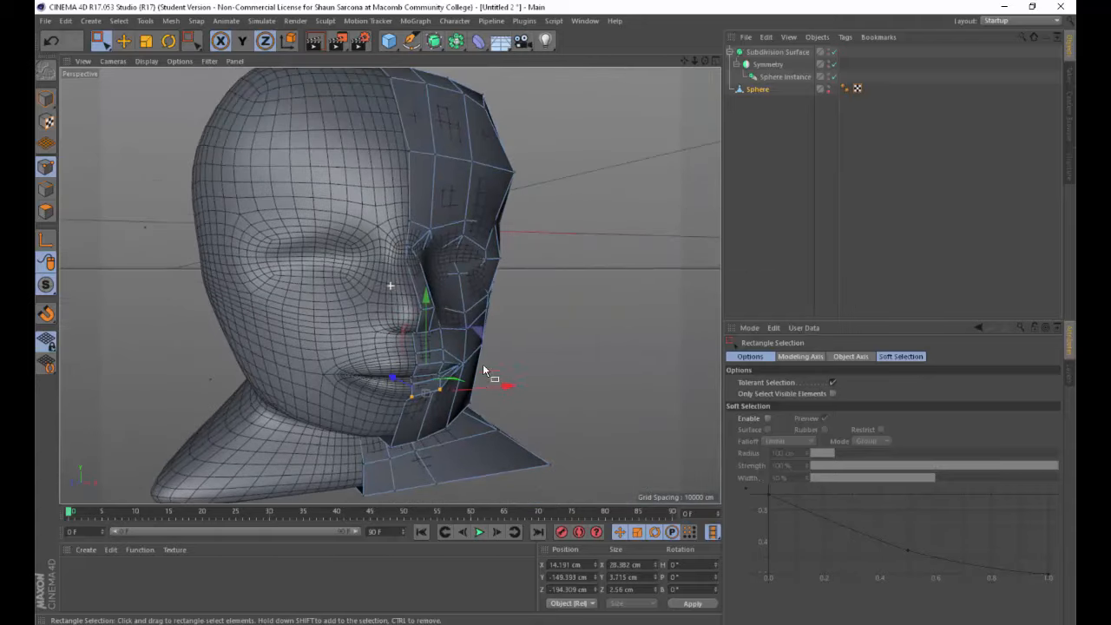
key(ctrl+r)
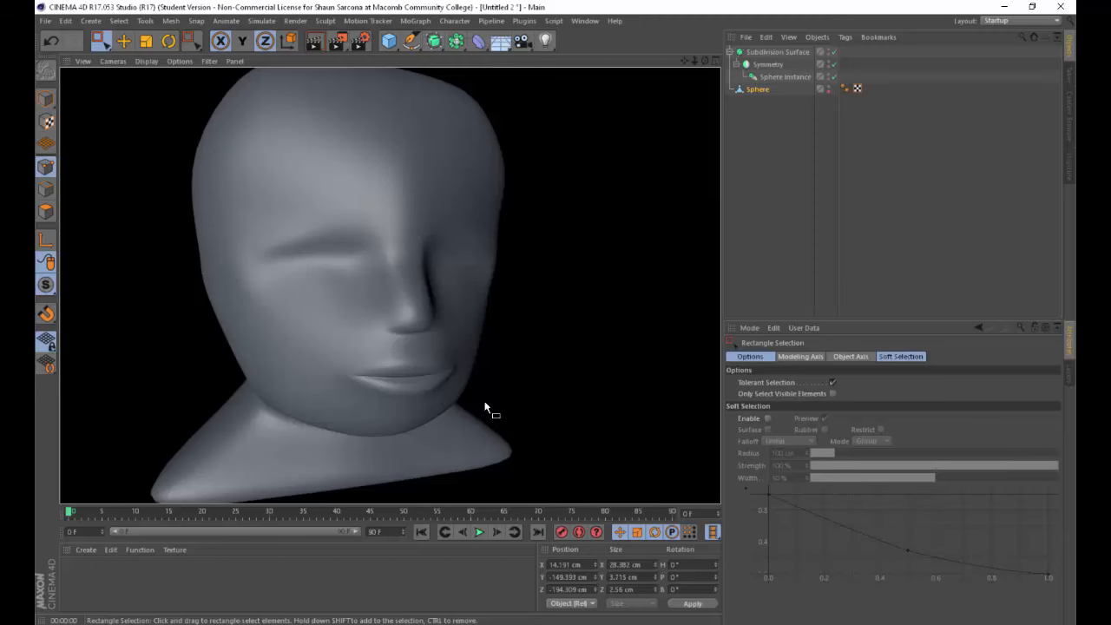
Render the whole head and neck from farther back, facing the front.
alt+right_drag(485, 334, 441, 350)
alt+drag(441, 350, 461, 350)
alt+middle_drag(461, 350, 397, 313)
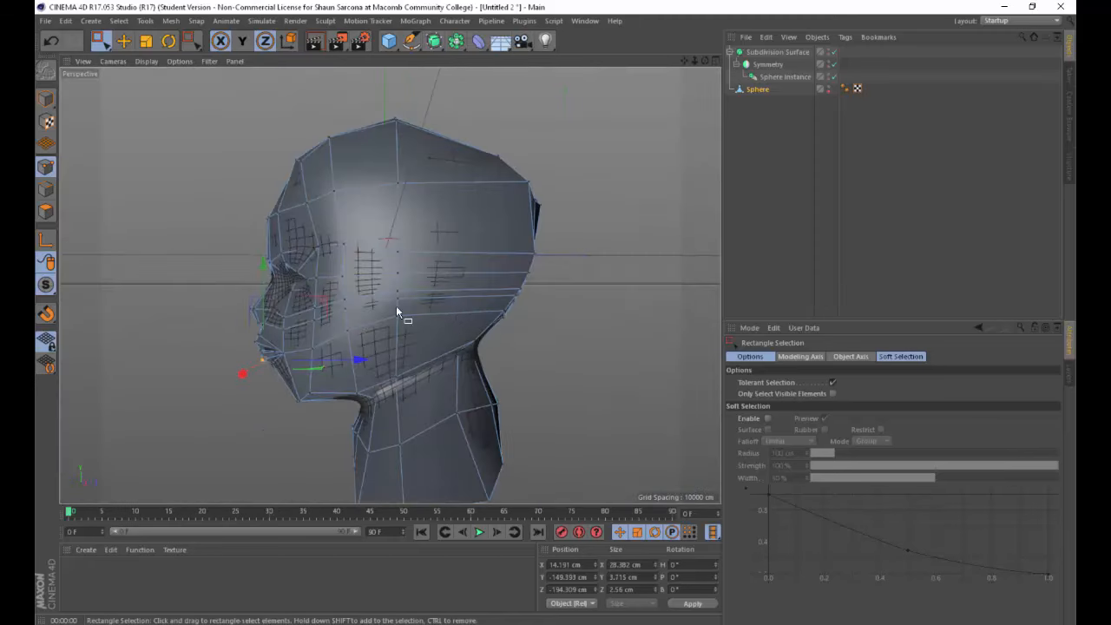
alt+drag(397, 313, 511, 297)
key(ctrl+r)
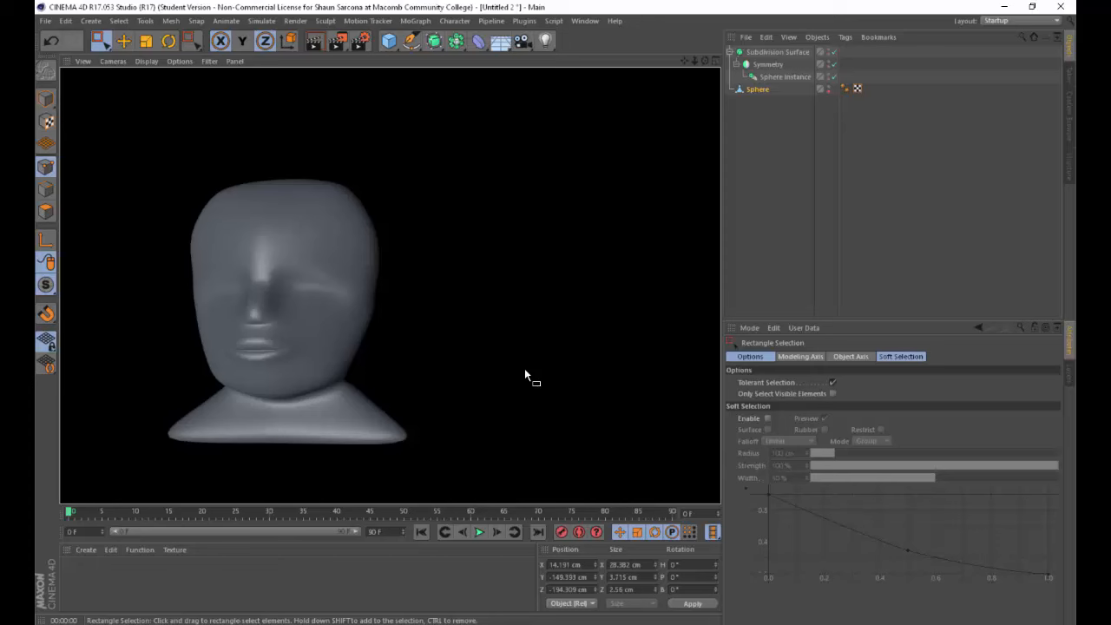
Hide the grid in the perspective view.
alt+drag(350, 233, 250, 304)
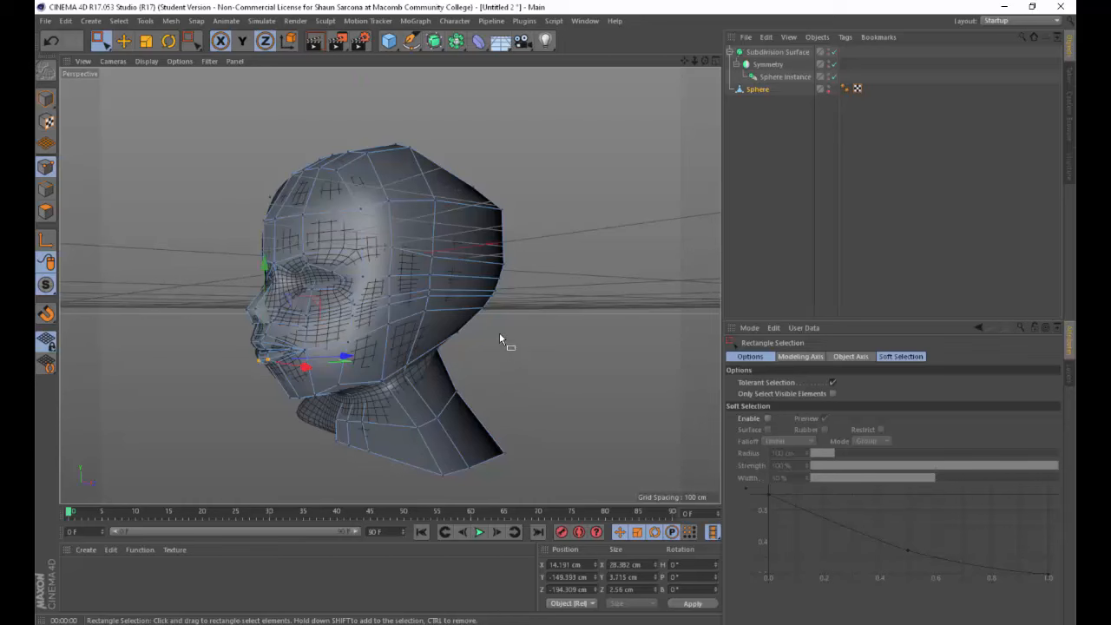
click(146, 61)
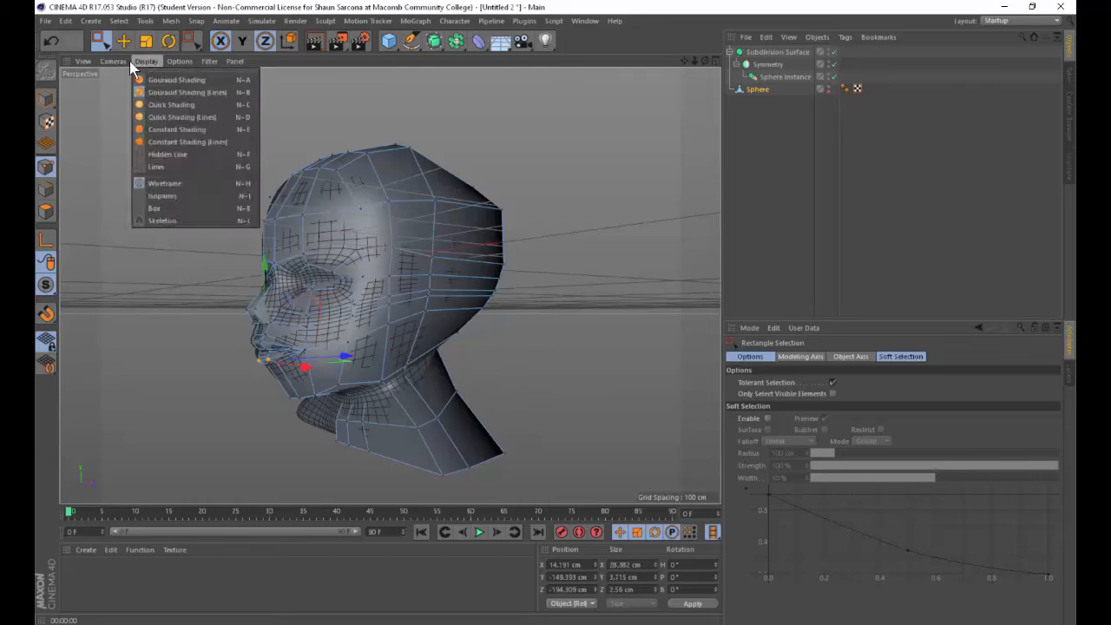
mouse_move(211, 62)
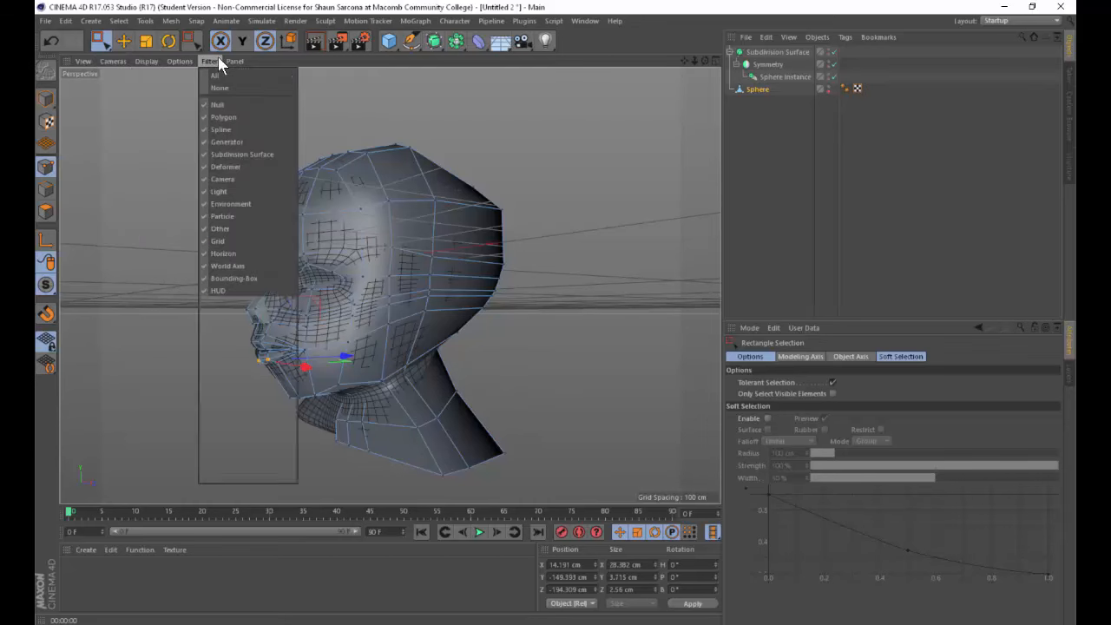
click(255, 248)
alt+drag(414, 243, 349, 335)
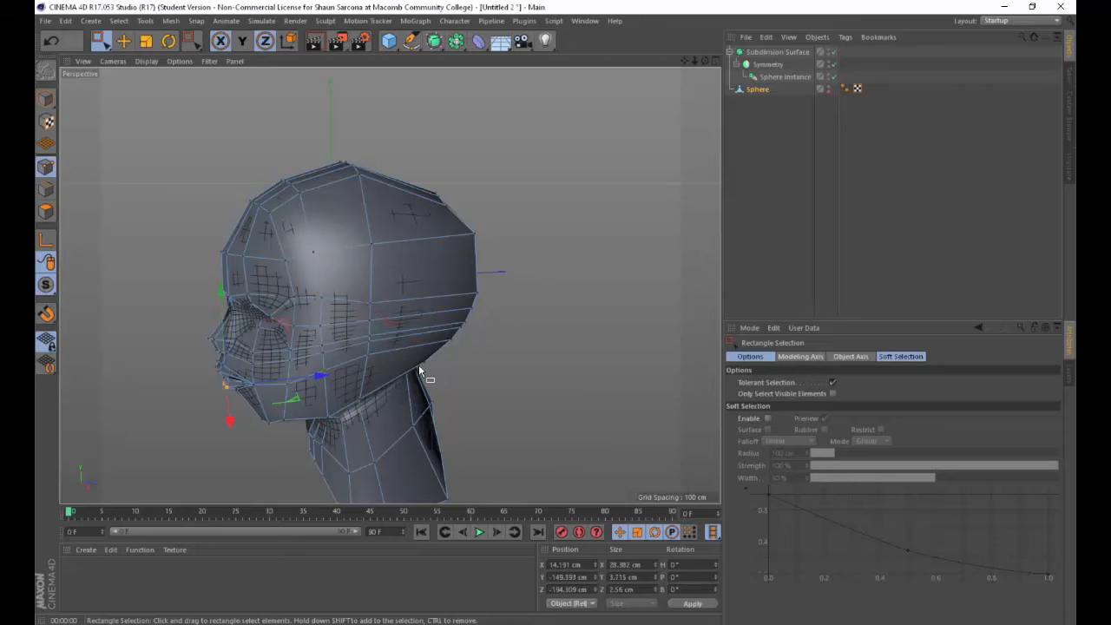
alt+drag(480, 278, 430, 254)
Select the upper middle column of head points in the side view and move it back to about Z 39 cm.
middle_click(478, 282)
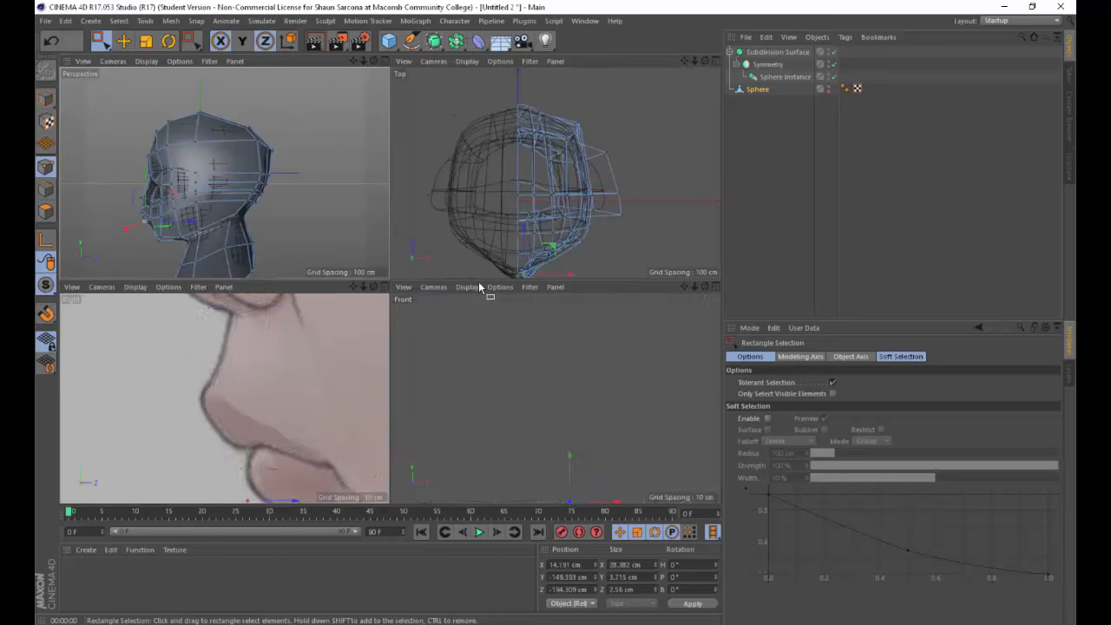
middle_click(332, 364)
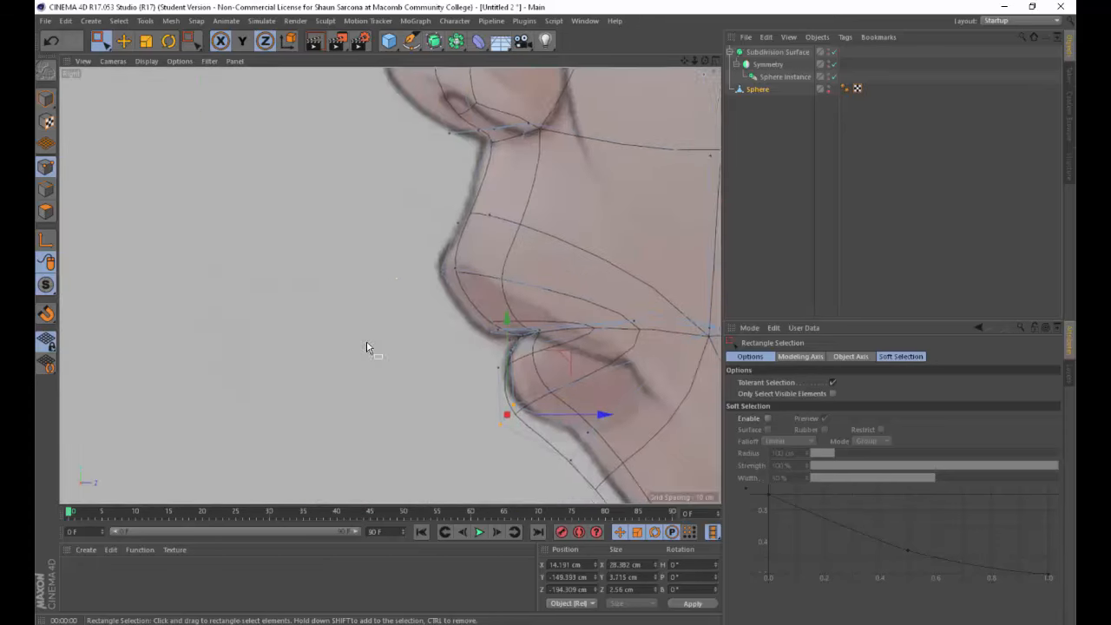
scroll(390, 287, down, 6)
scroll(436, 296, up, 8)
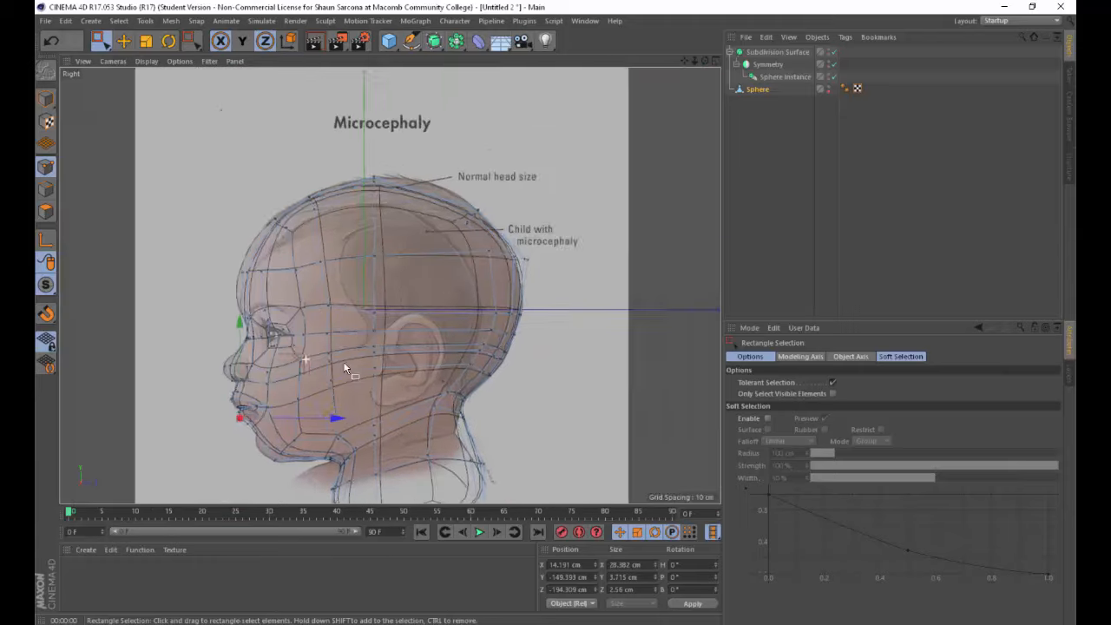
scroll(330, 347, down, 3)
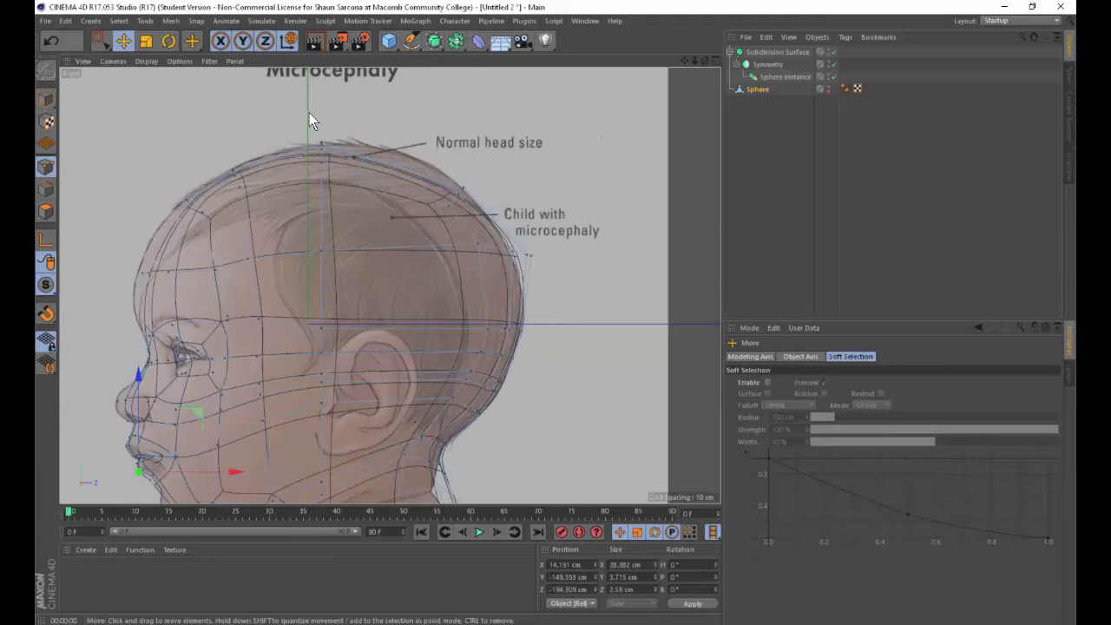
key(e)
drag(285, 109, 362, 283)
drag(348, 165, 384, 172)
Undo the stray move and shift the column of points in front of the ear back to about Z 48 cm.
key(space)
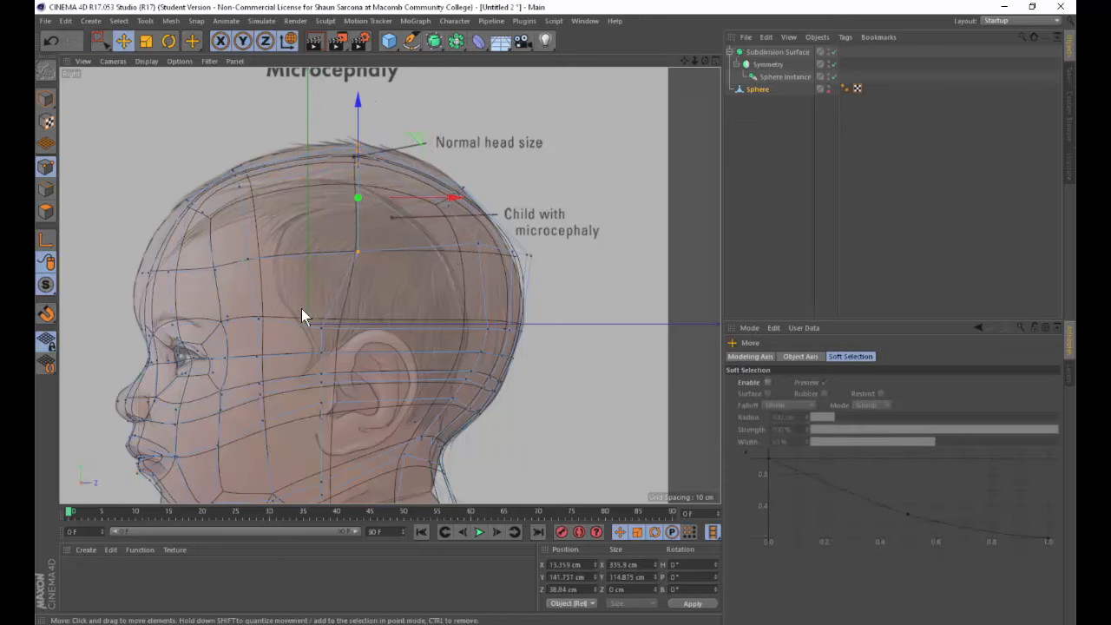
drag(301, 308, 331, 392)
key(ctrl+z)
key(space)
drag(290, 300, 339, 434)
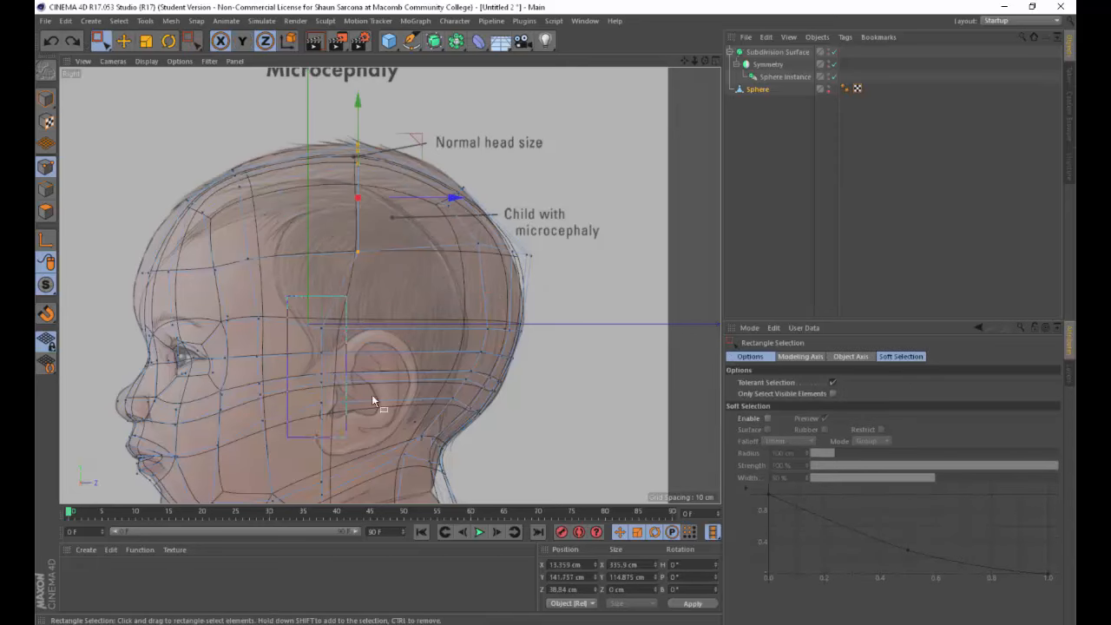
drag(385, 308, 427, 304)
Move the jaw points below the ear back to about Z 45 cm and the neck point below them to about Z 19 cm.
alt+middle_drag(364, 315, 399, 166)
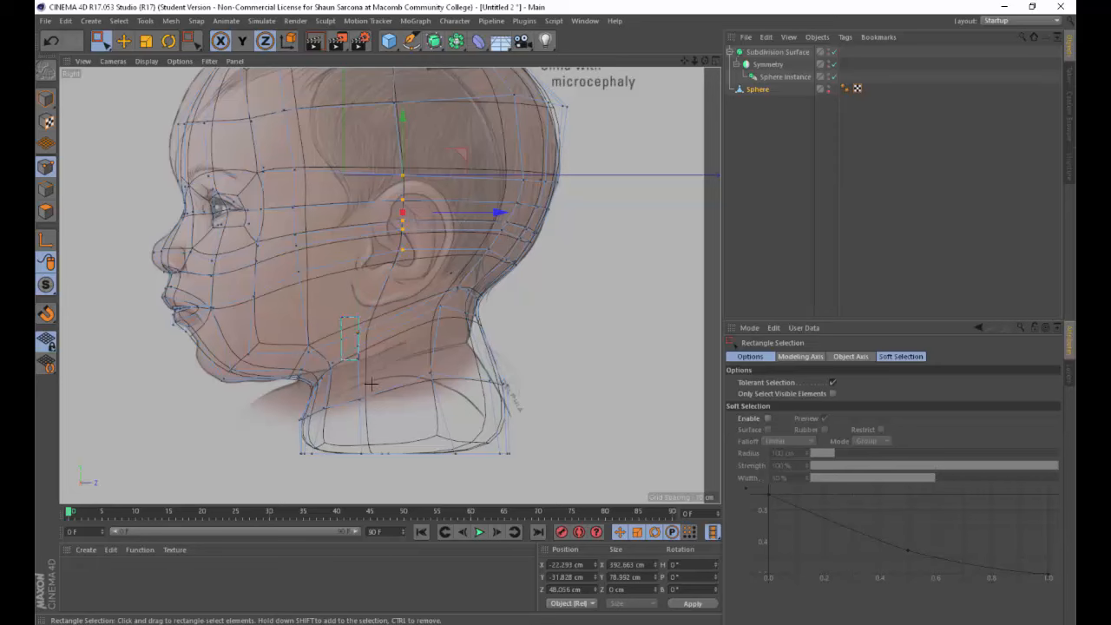
drag(372, 384, 373, 385)
drag(412, 303, 447, 298)
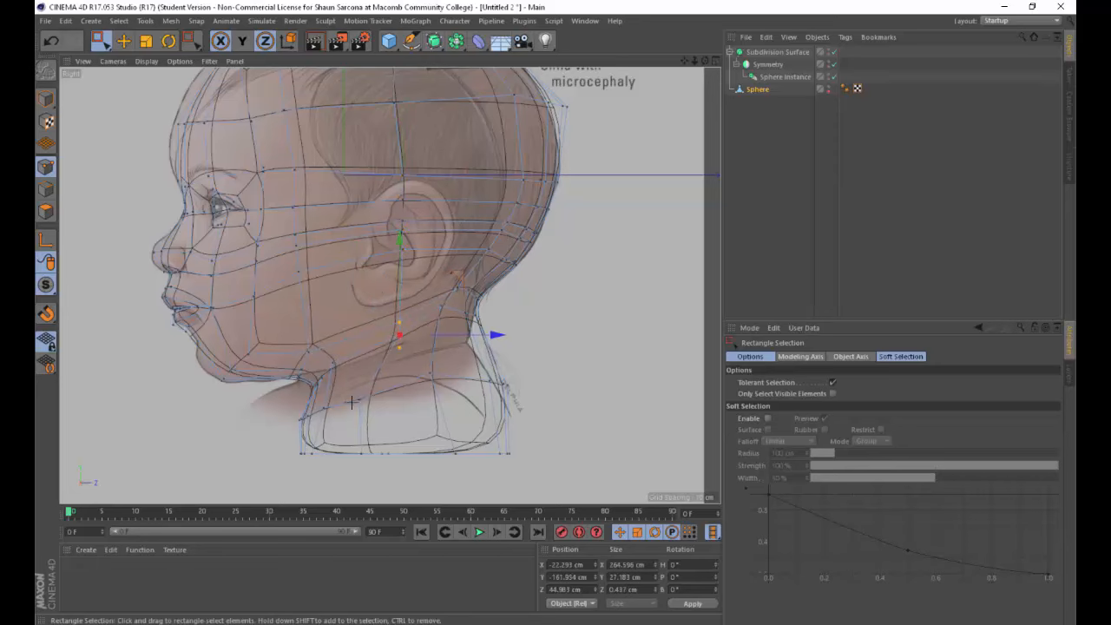
drag(346, 379, 369, 421)
drag(417, 345, 430, 341)
alt+middle_drag(445, 176, 429, 264)
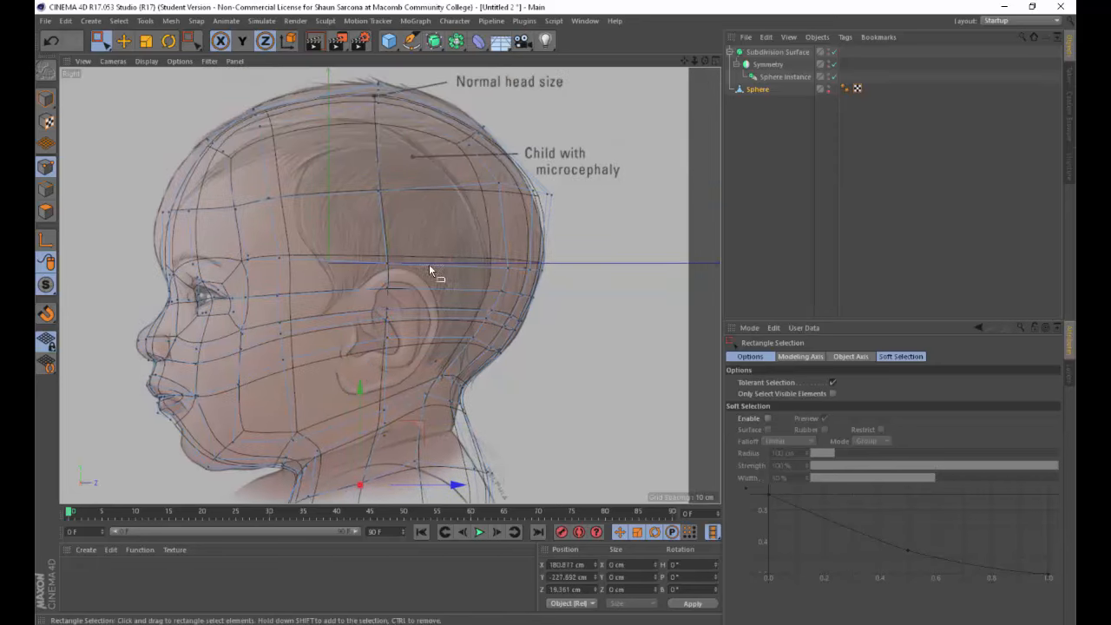
Try moving the topmost head points forward to about Z -51 cm in perspective, and undo the move.
middle_click(391, 210)
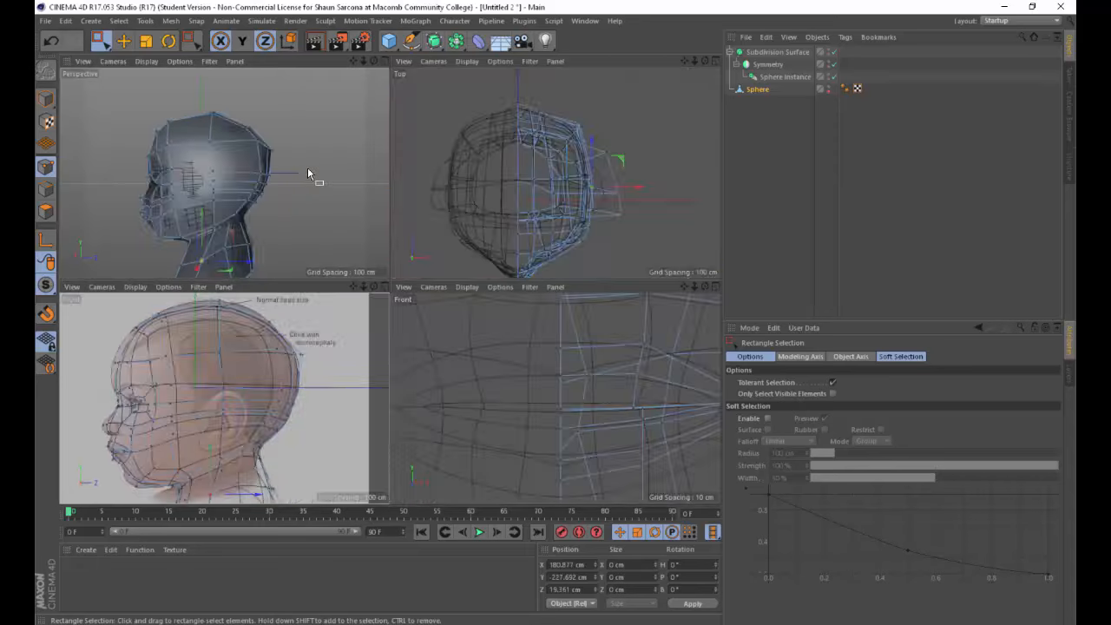
middle_click(307, 167)
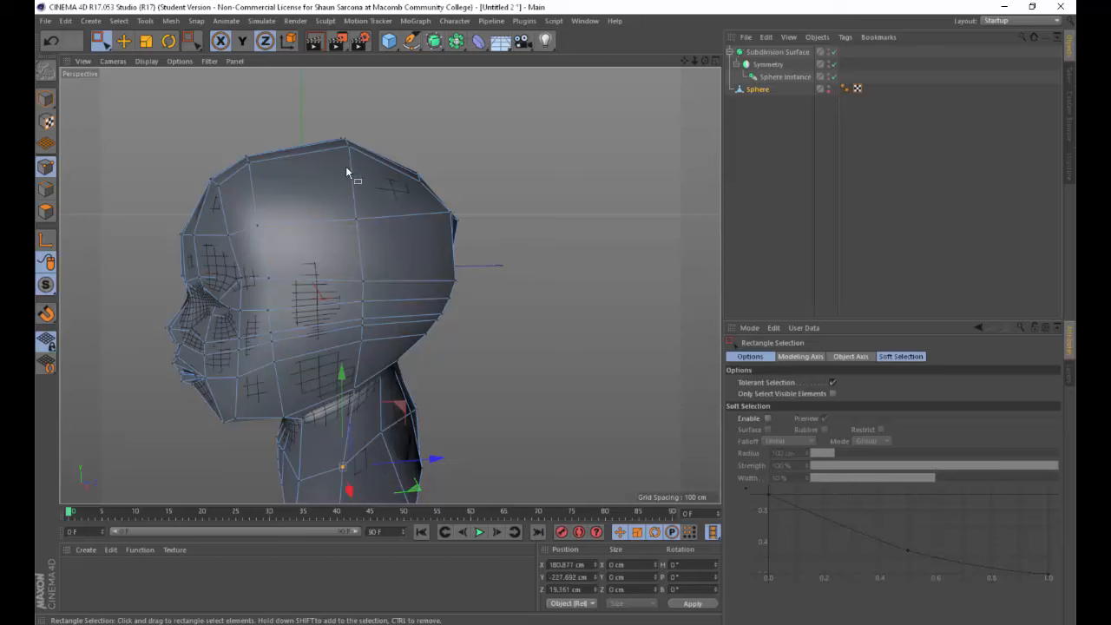
drag(316, 116, 365, 195)
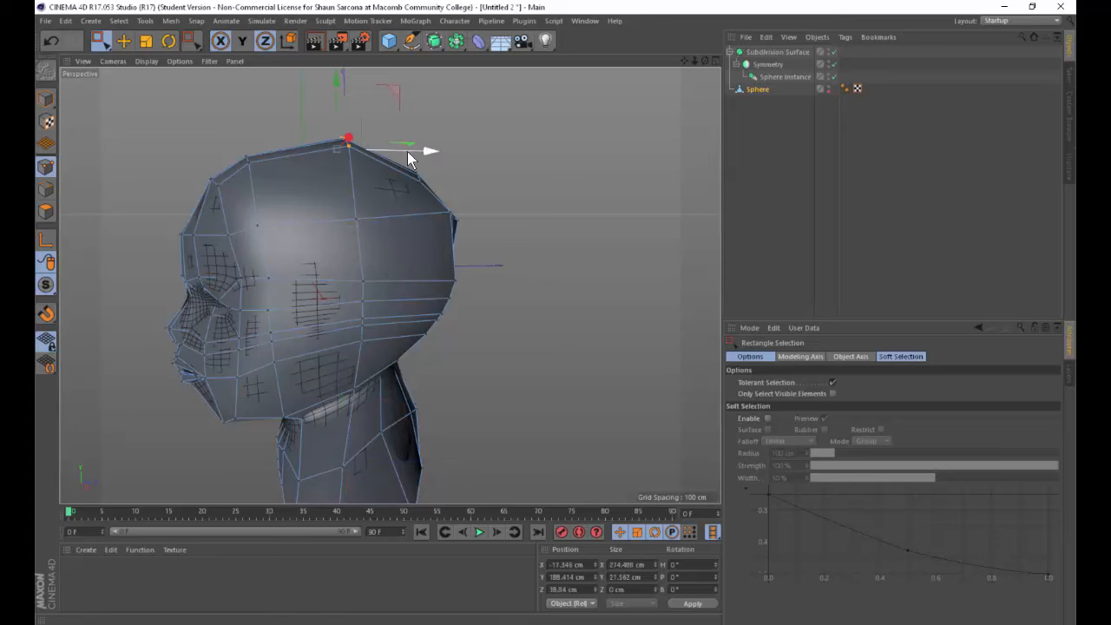
drag(419, 150, 345, 150)
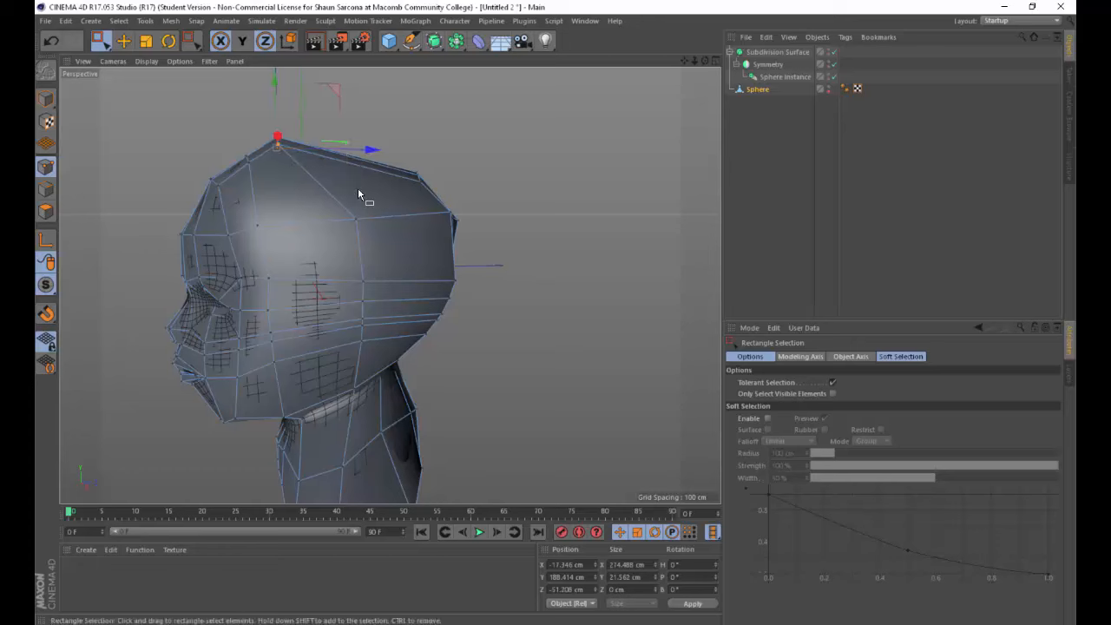
key(ctrl+z)
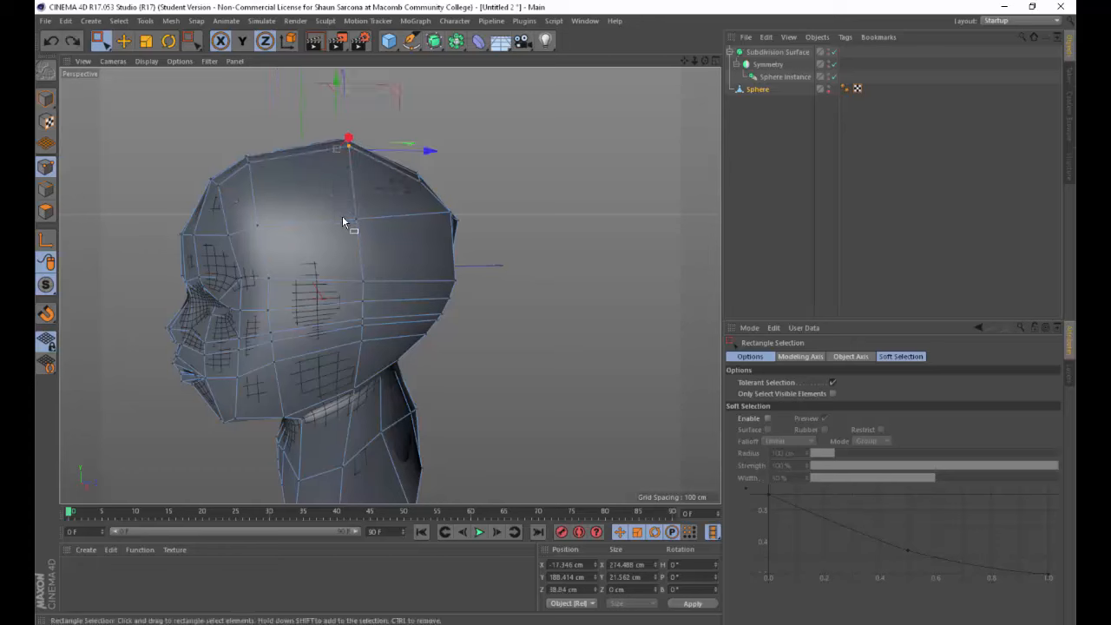
Examine the mesh on the side of the head and around the eye from several angles.
mouse_move(335, 230)
alt+mouse_down()
mouse_move(401, 235)
mouse_move(355, 224)
mouse_move(348, 231)
alt+mouse_up()
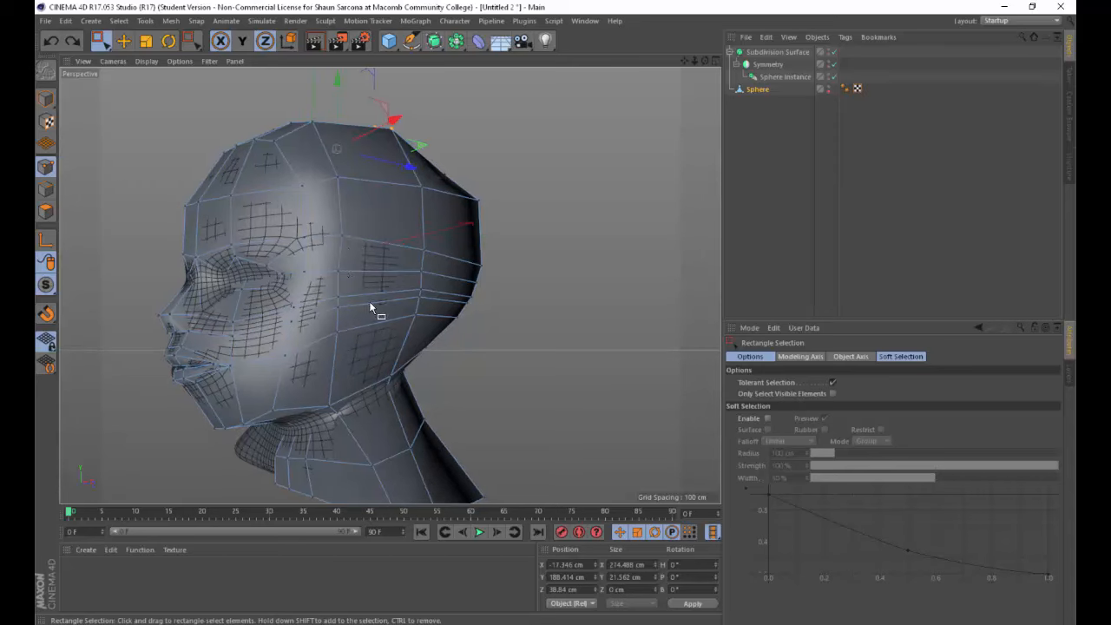
alt+drag(390, 309, 402, 278)
scroll(402, 277, up, 5)
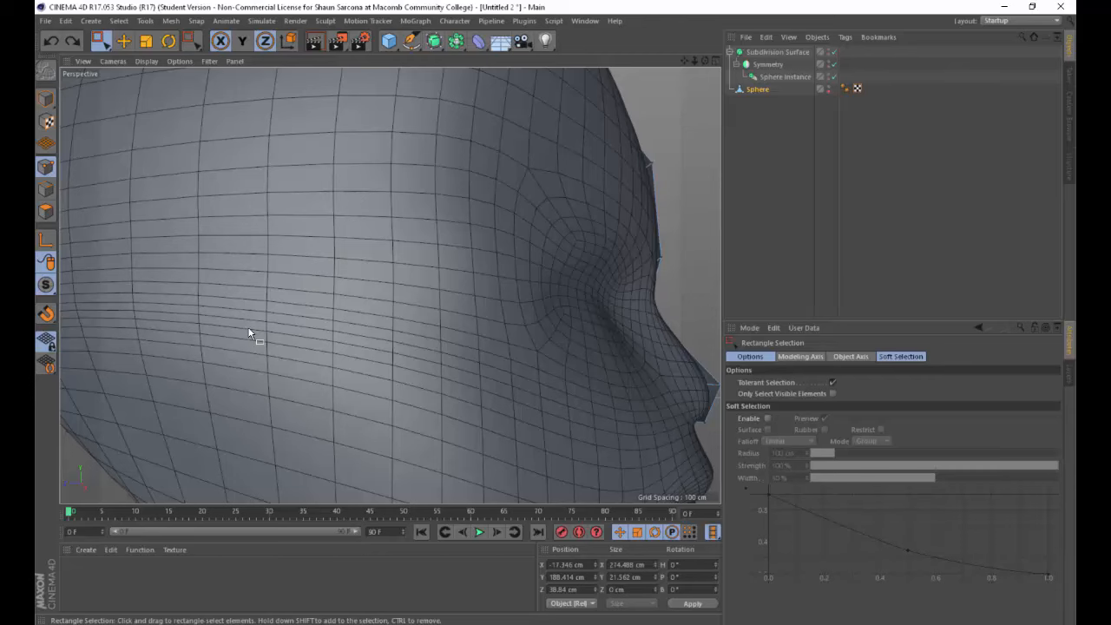
scroll(486, 329, down, 5)
alt+drag(480, 328, 375, 338)
scroll(330, 343, up, 4)
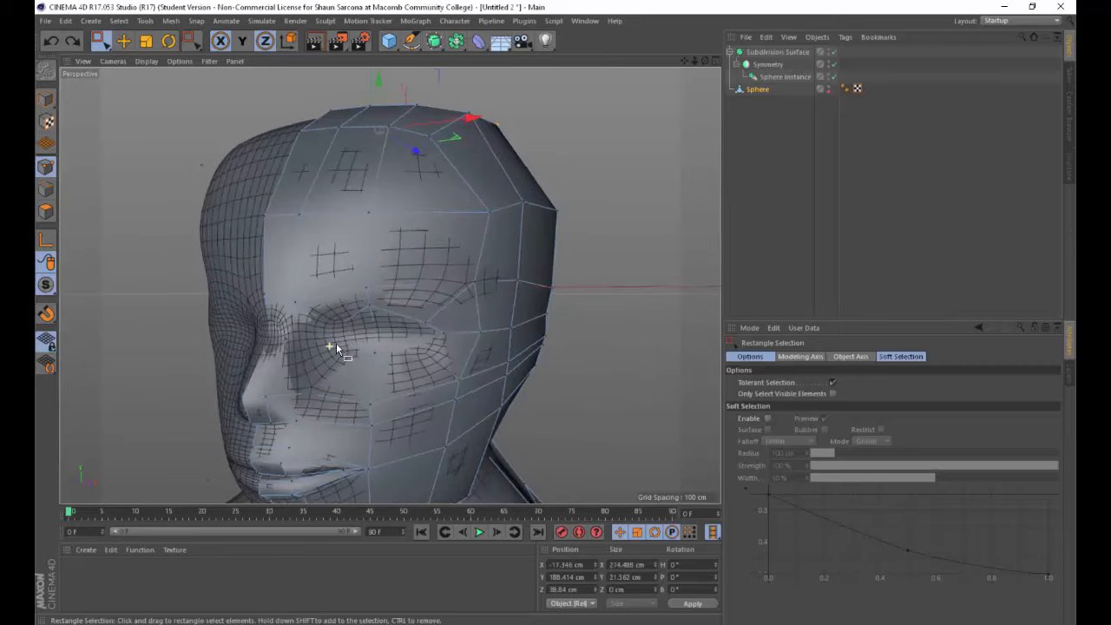
Select the polygons inside the eye opening and inset them slightly with Extrude Inner.
alt+drag(304, 334, 376, 329)
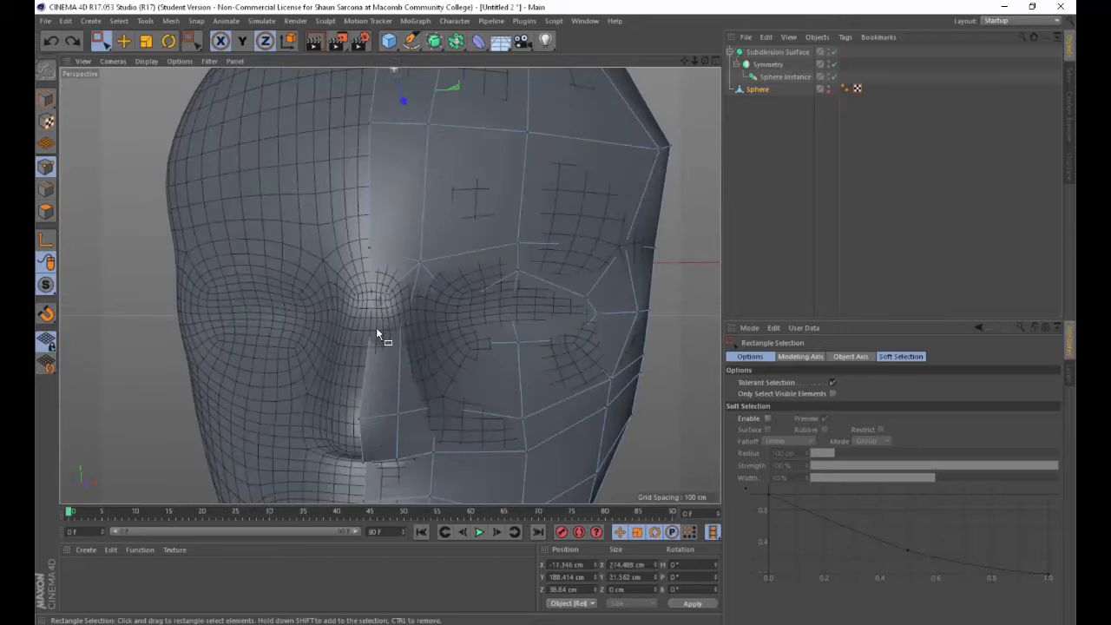
click(45, 210)
key(e)
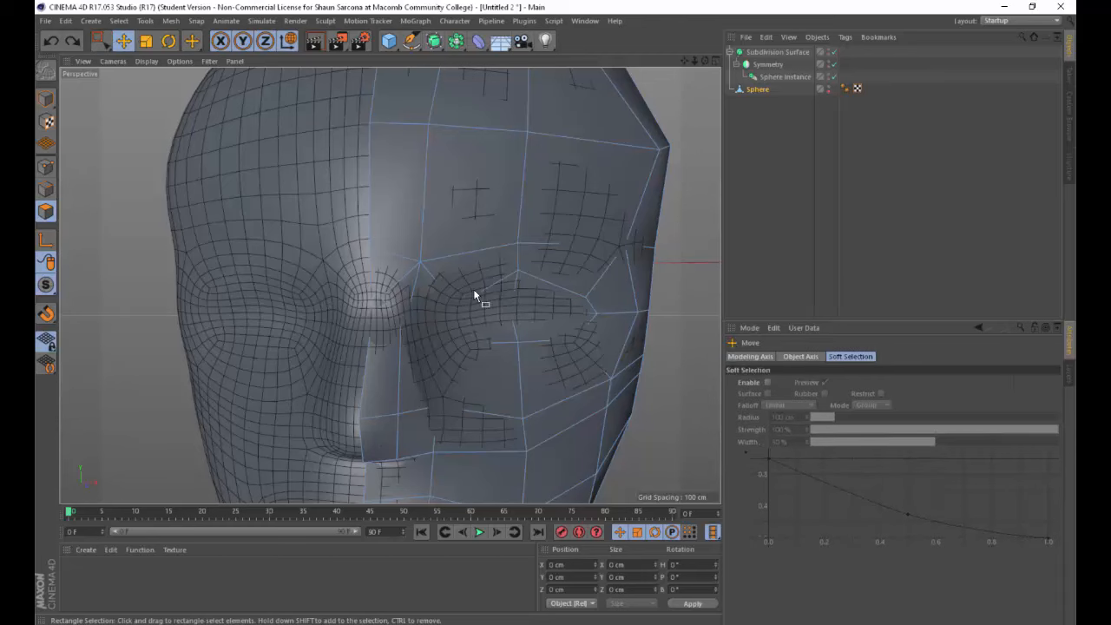
click(476, 292)
click(530, 304)
shift+click(495, 326)
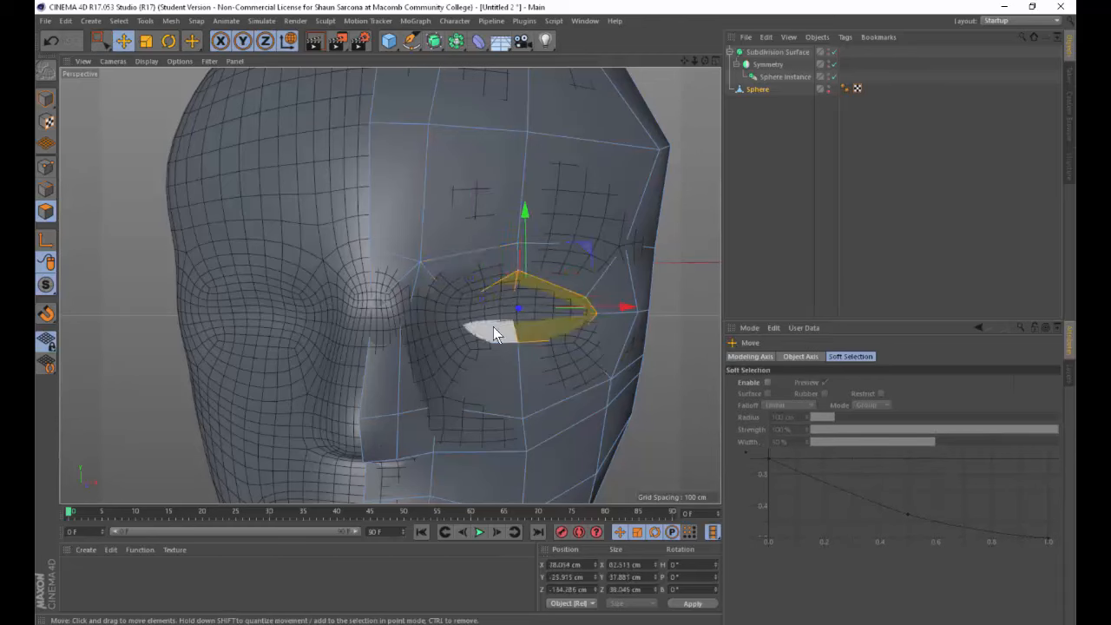
key(d)
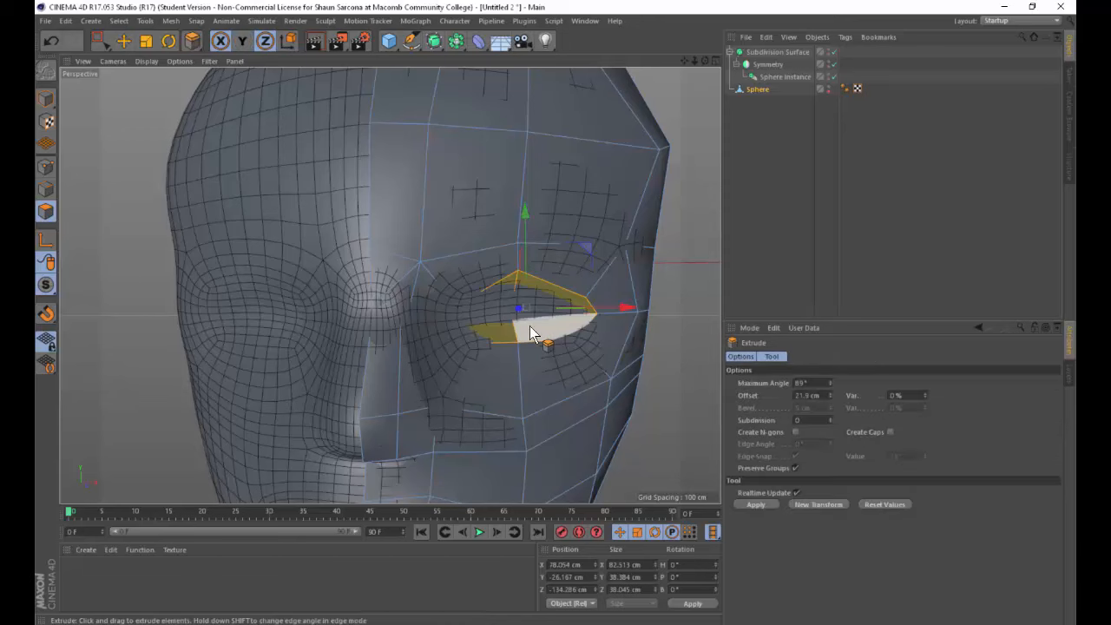
key(m)
key(w)
drag(530, 325, 542, 339)
Push the inset eye polygons back into the head to about Z -128 cm.
alt+drag(534, 353, 400, 347)
key(e)
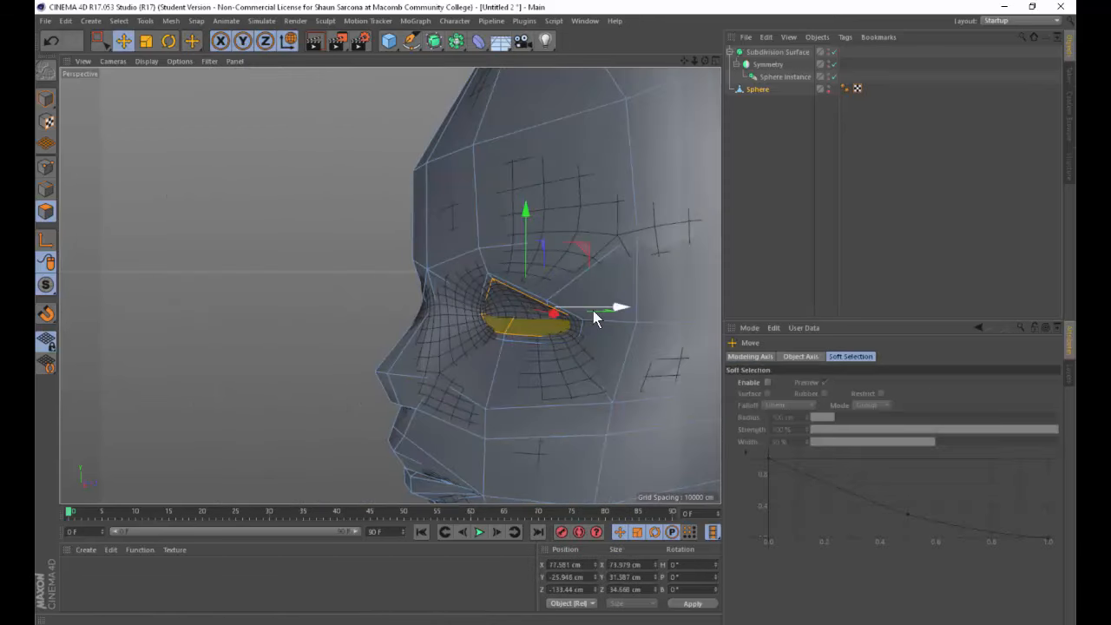
drag(596, 310, 608, 309)
alt+drag(568, 328, 480, 225)
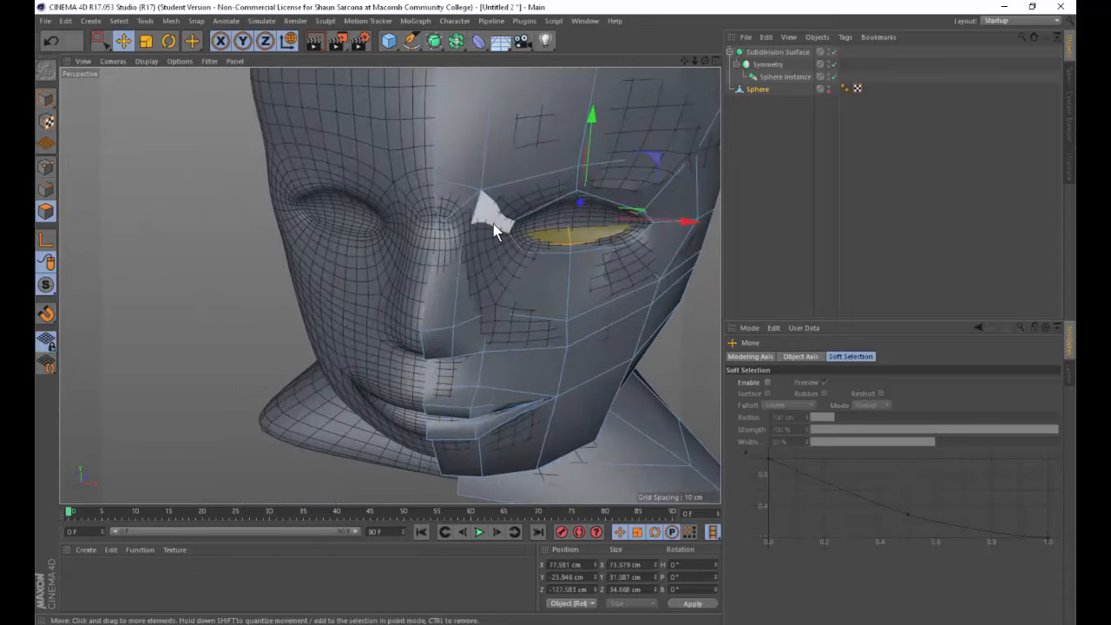
Move the points at the tip of the nose back to about Z -216 cm.
click(46, 189)
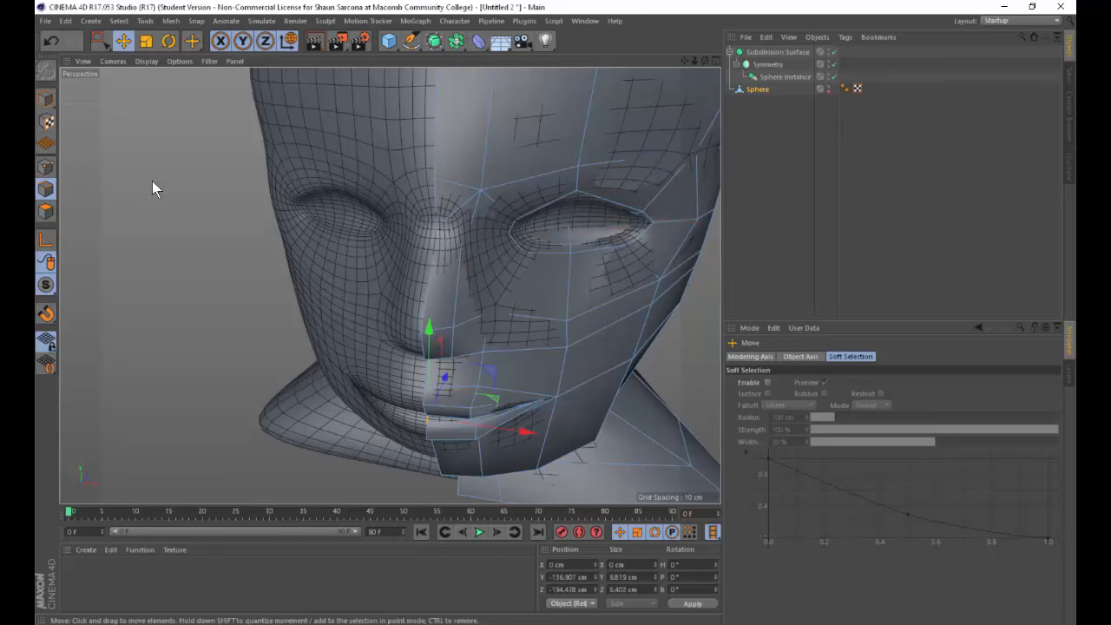
click(46, 167)
alt+drag(446, 243, 373, 200)
key(space)
alt+drag(366, 217, 360, 272)
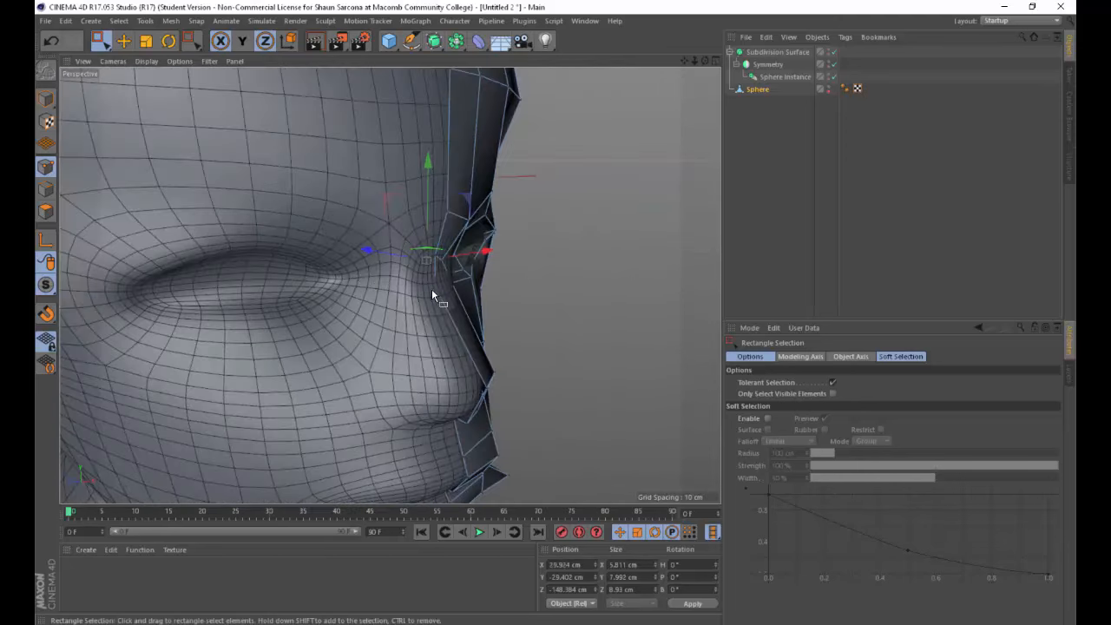
alt+drag(431, 289, 432, 256)
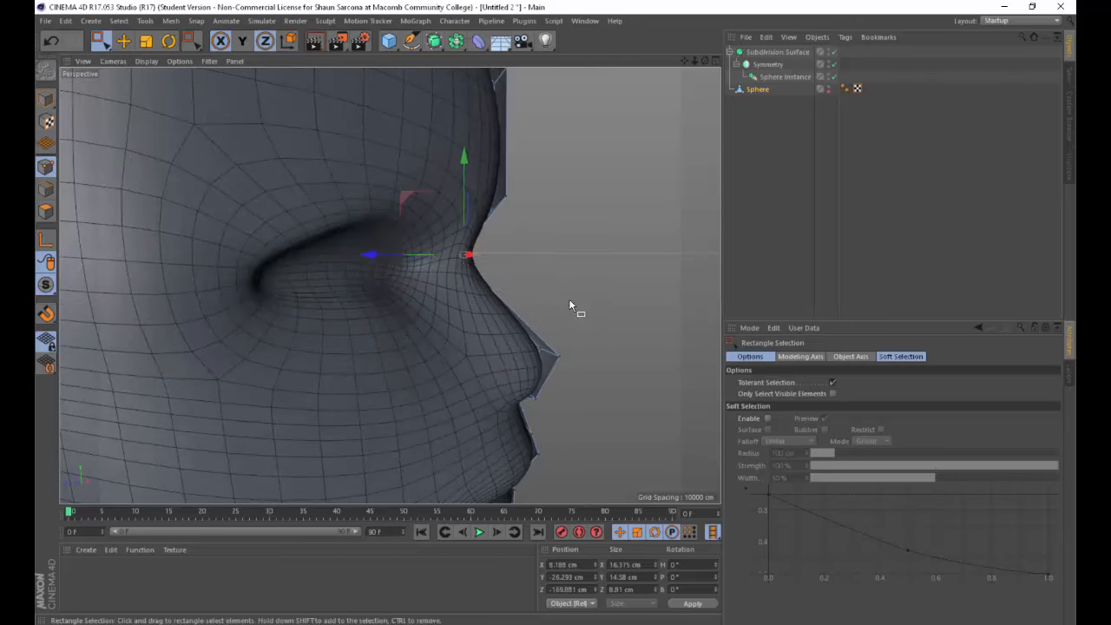
alt+drag(571, 310, 548, 279)
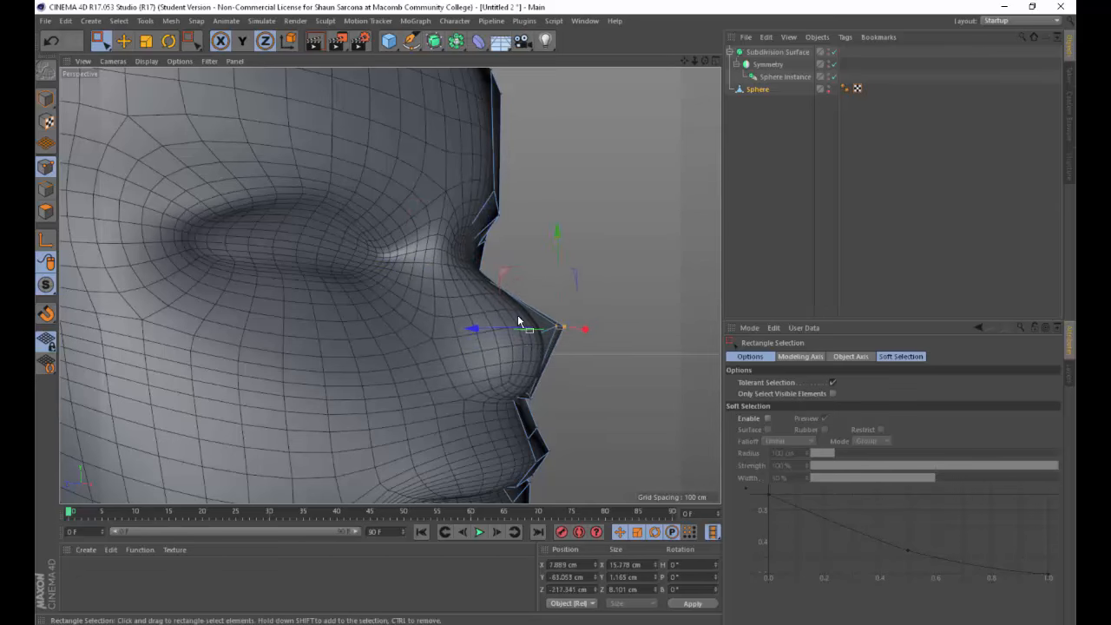
drag(507, 327, 502, 327)
alt+drag(579, 327, 460, 333)
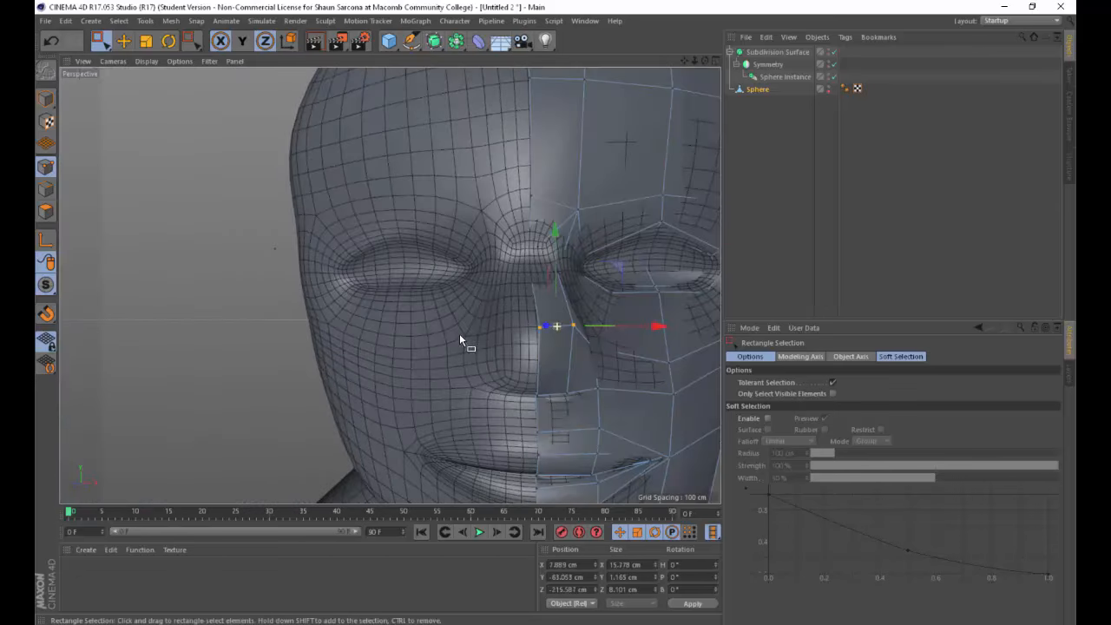
Examine the cage around the face and the back of the head from several angles.
mouse_move(585, 372)
alt+mouse_down()
mouse_move(506, 374)
mouse_move(472, 293)
mouse_move(454, 280)
alt+mouse_up()
alt+drag(512, 346, 615, 310)
click(388, 331)
scroll(513, 337, down, 5)
click(650, 261)
alt+drag(613, 311, 520, 347)
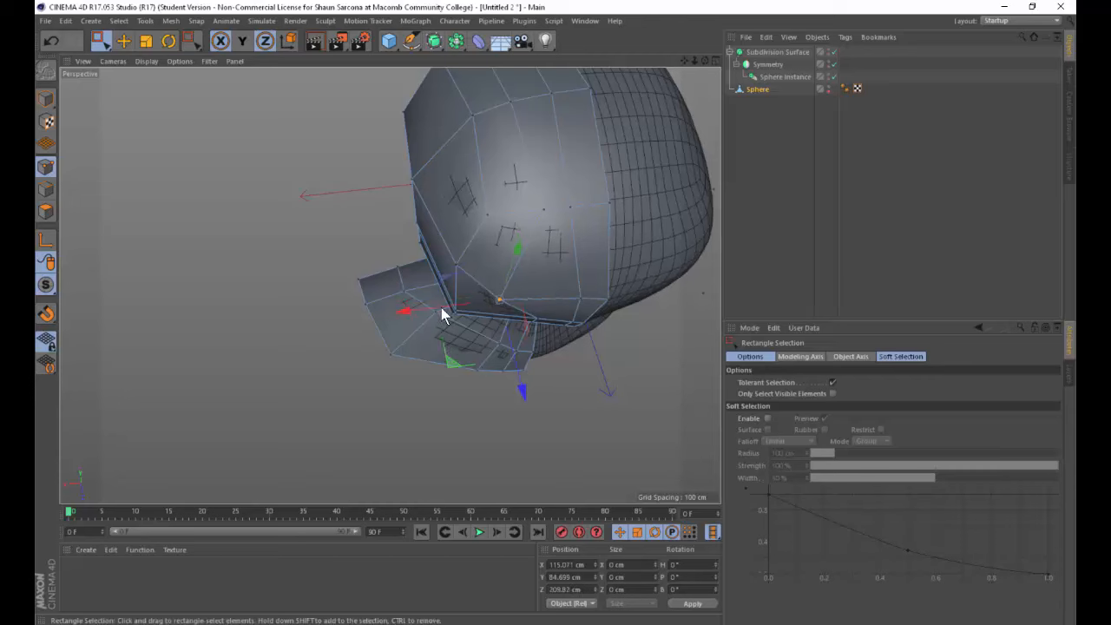
click(581, 298)
alt+drag(544, 311, 500, 296)
Adjust the points at the lower back of the head, placing one at about X 76 cm and Z 191 cm.
click(540, 358)
alt+drag(523, 365, 526, 335)
drag(502, 363, 502, 366)
alt+drag(502, 368, 506, 432)
drag(471, 347, 433, 385)
click(501, 384)
click(496, 324)
drag(467, 318, 538, 319)
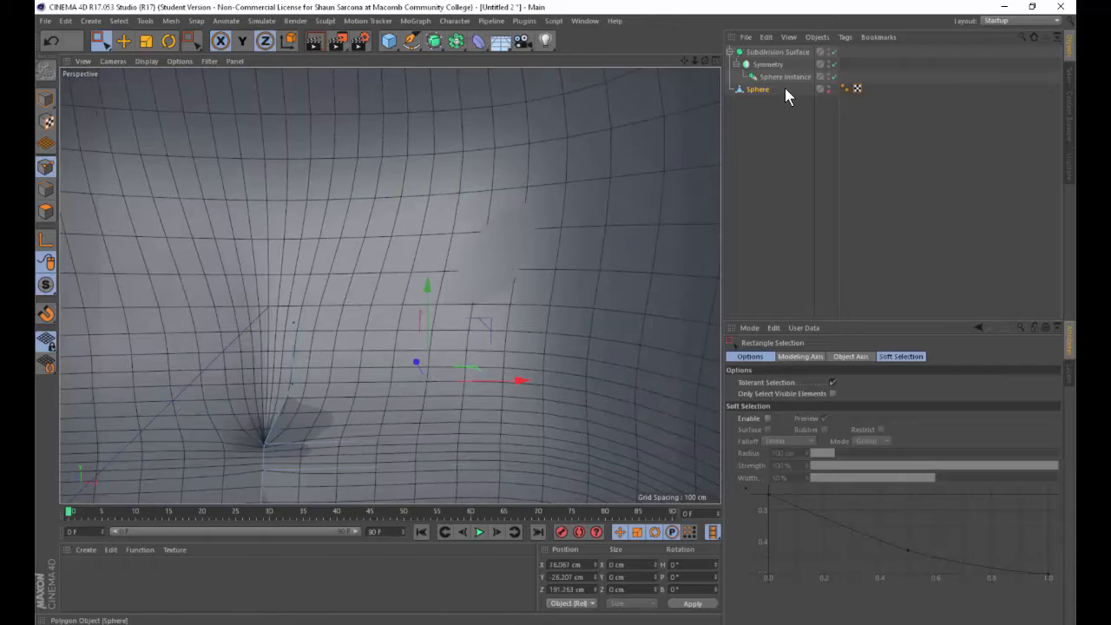
Hide the Subdivision Surface result and select the vertical edge loop beside the centre seam on the back of the head.
click(829, 49)
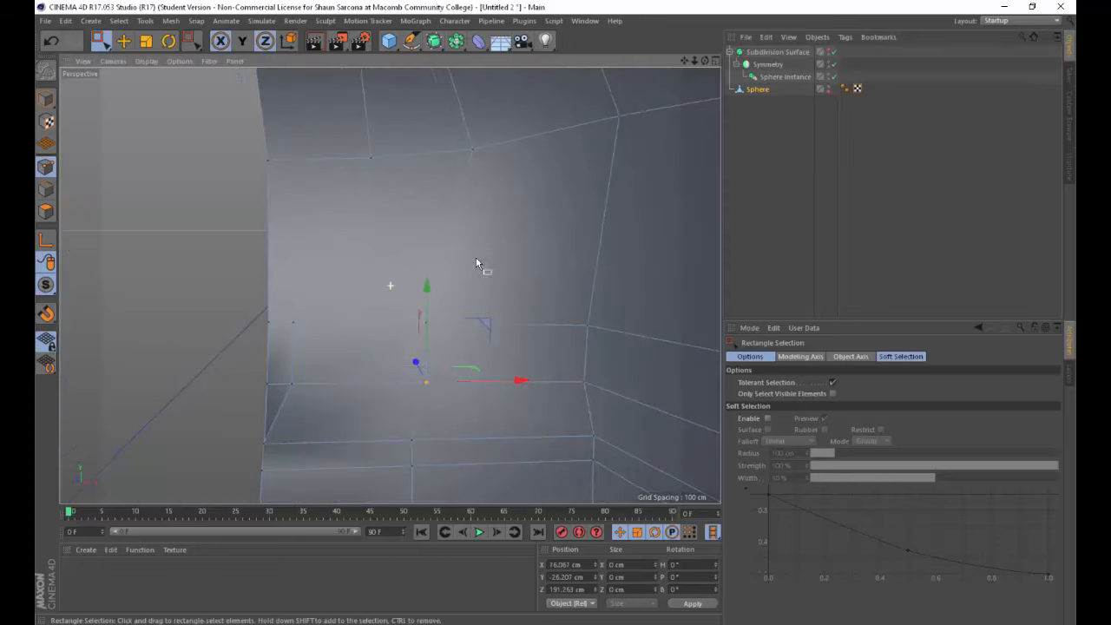
alt+drag(475, 256, 430, 247)
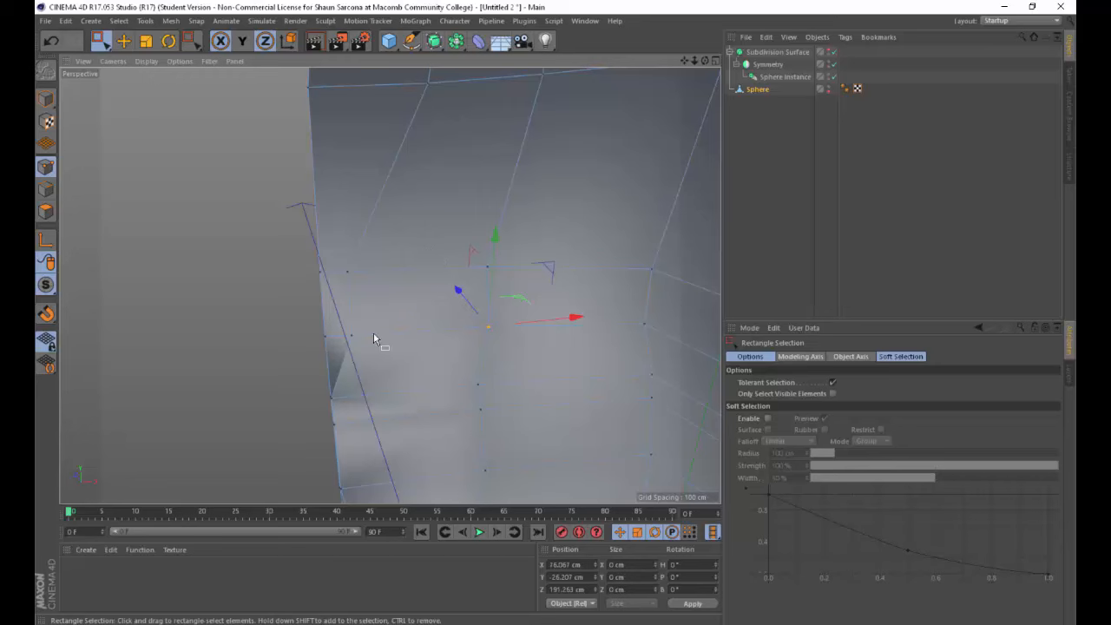
click(46, 189)
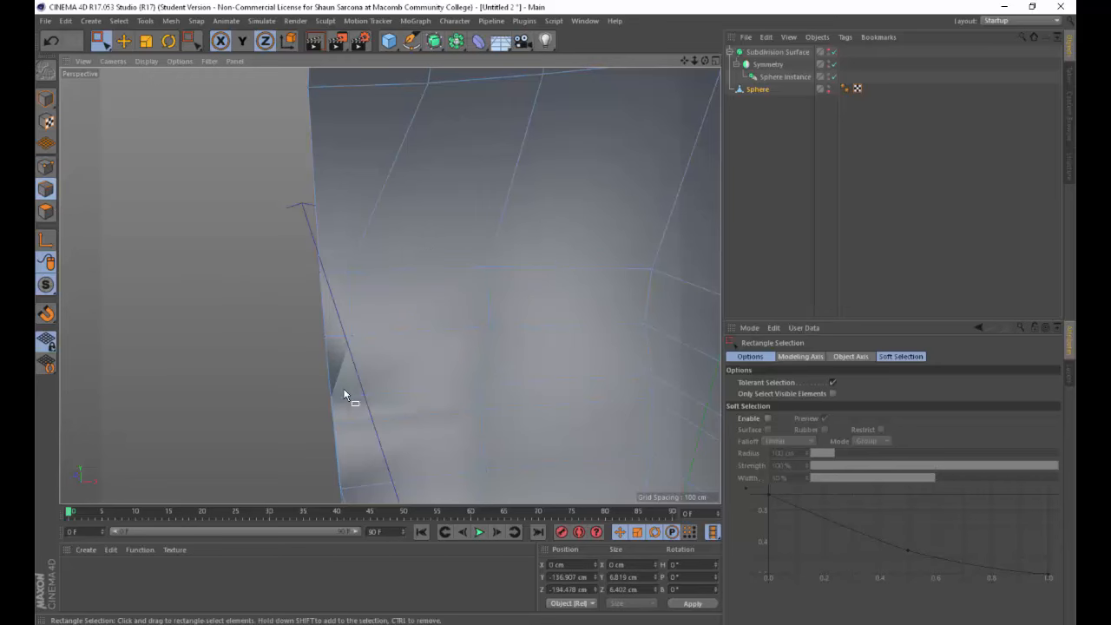
key(e)
double_click(345, 375)
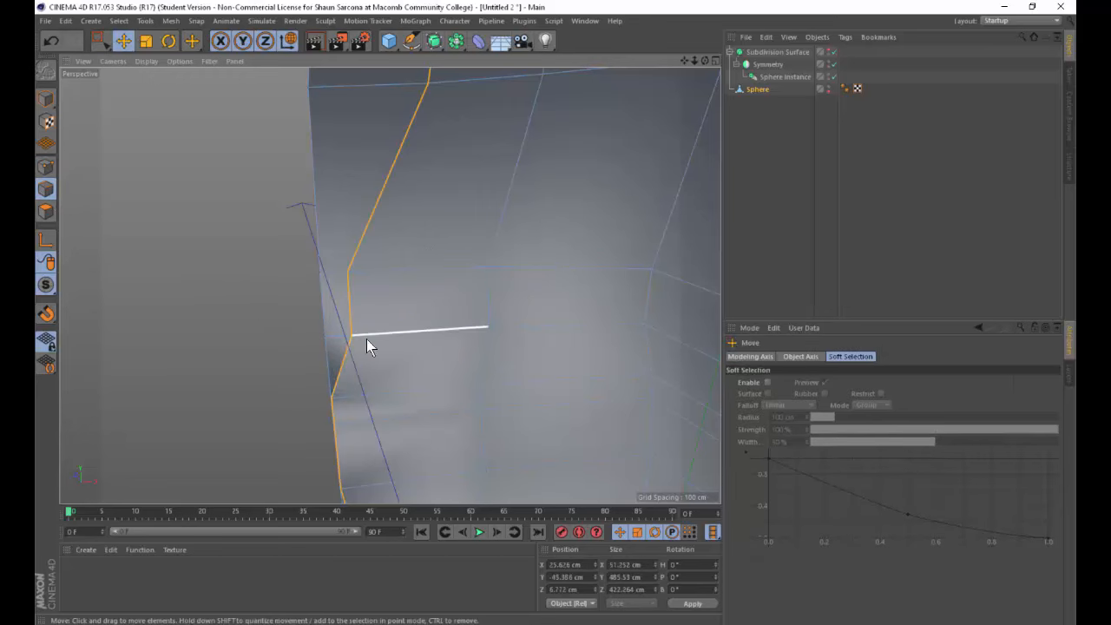
alt+drag(366, 339, 324, 247)
alt+right_drag(311, 241, 470, 312)
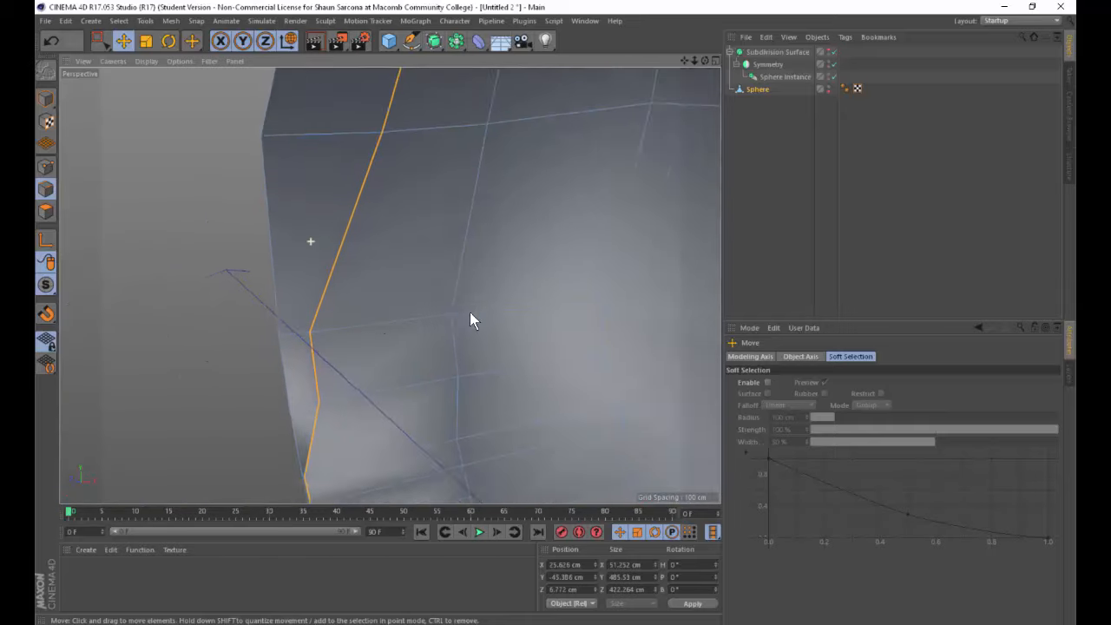
alt+drag(470, 314, 206, 245)
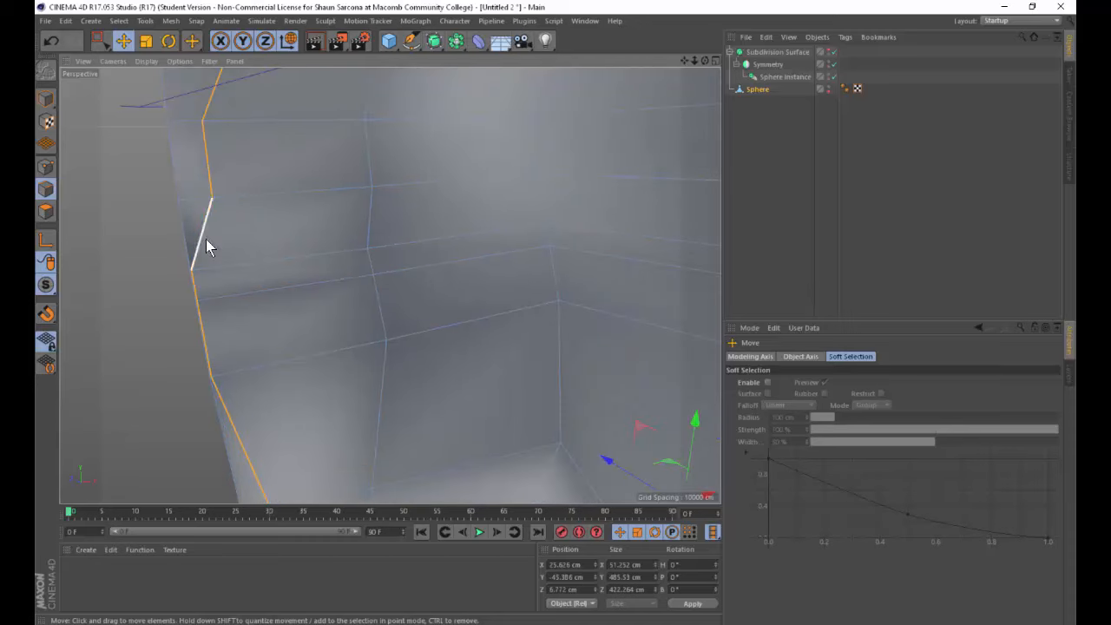
Move two points on the centre seam at the back of the head outward to about X 19 cm and X 21 cm.
click(46, 167)
click(191, 271)
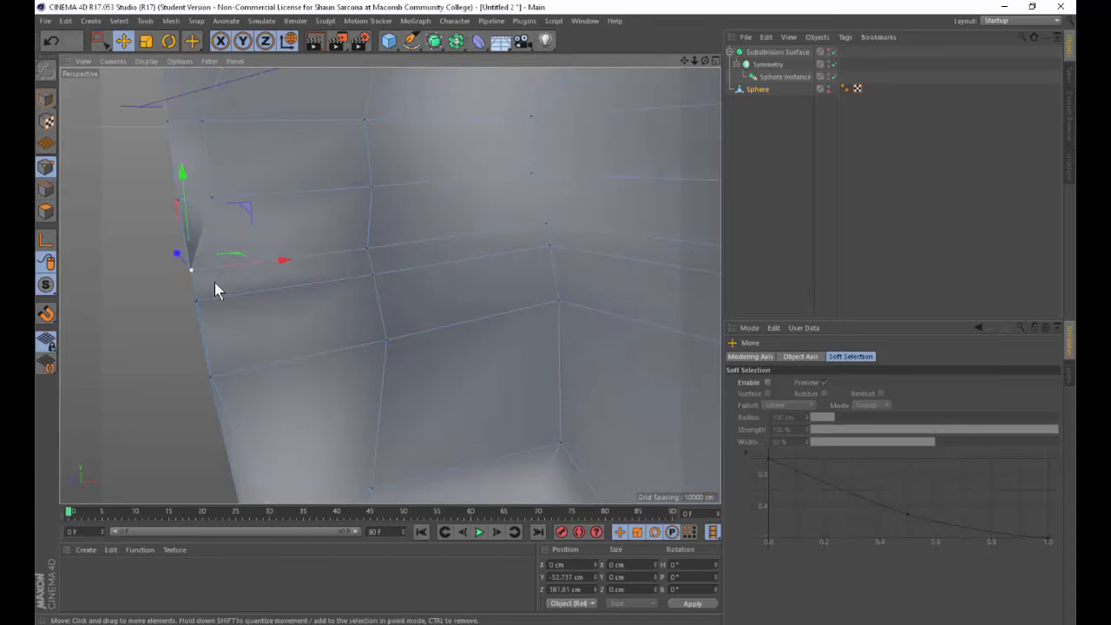
drag(230, 272, 285, 266)
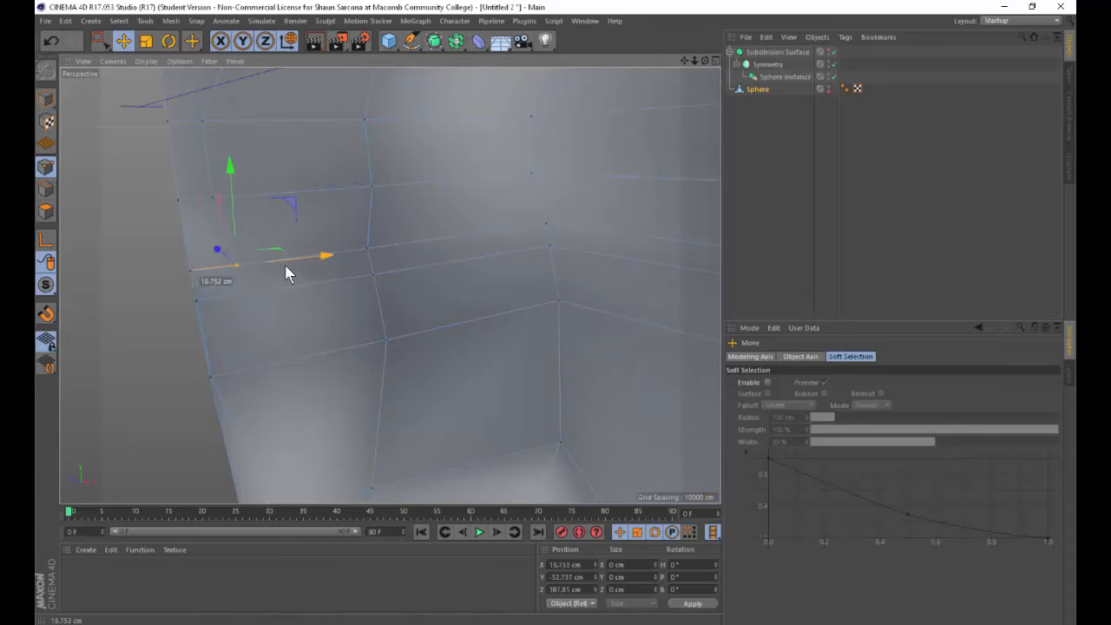
click(198, 300)
drag(219, 303, 318, 290)
key(ctrl+z)
drag(226, 372, 320, 365)
alt+middle_drag(328, 359, 284, 322)
alt+right_drag(414, 335, 269, 320)
alt+middle_drag(369, 338, 322, 316)
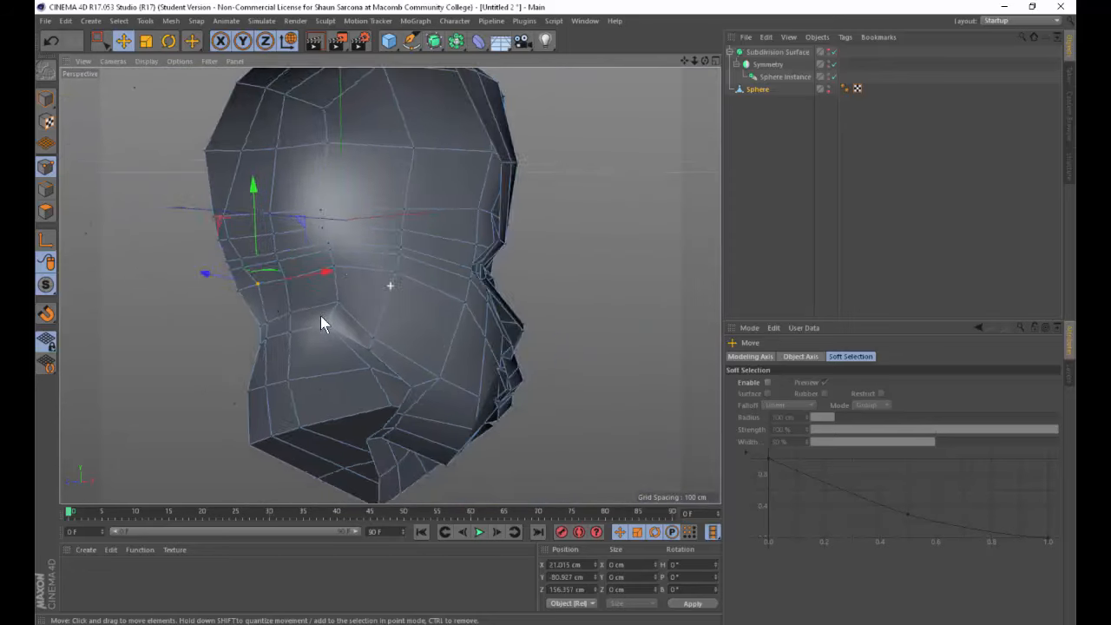
alt+drag(321, 315, 374, 298)
Switch to the web browser and run an image search for "3d head low poly".
key(alt+Tab)
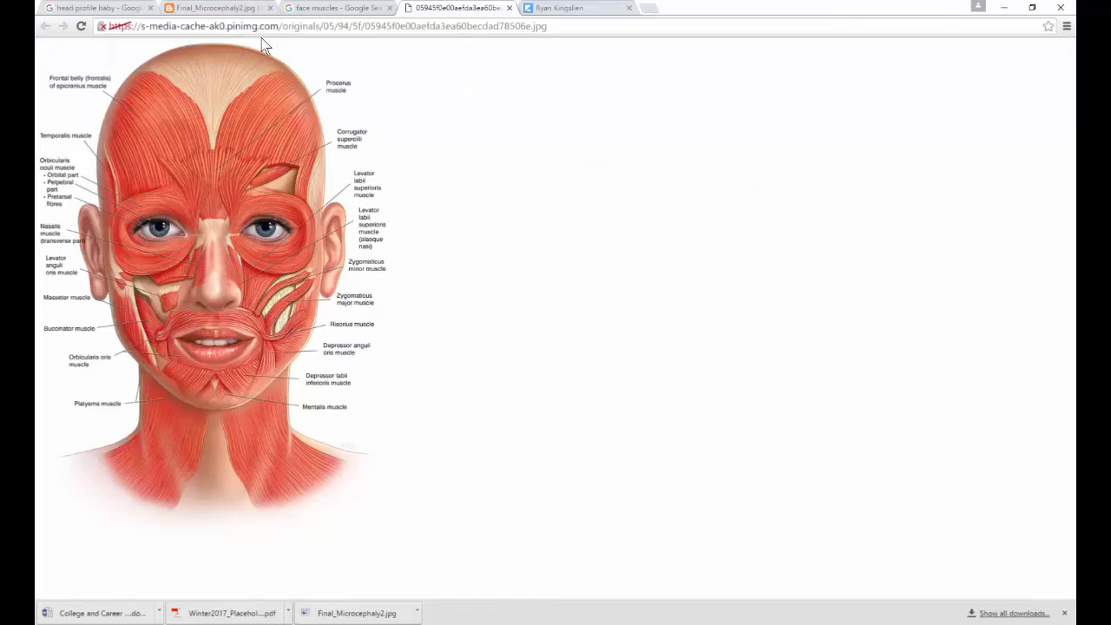
click(560, 9)
key(ctrl+l)
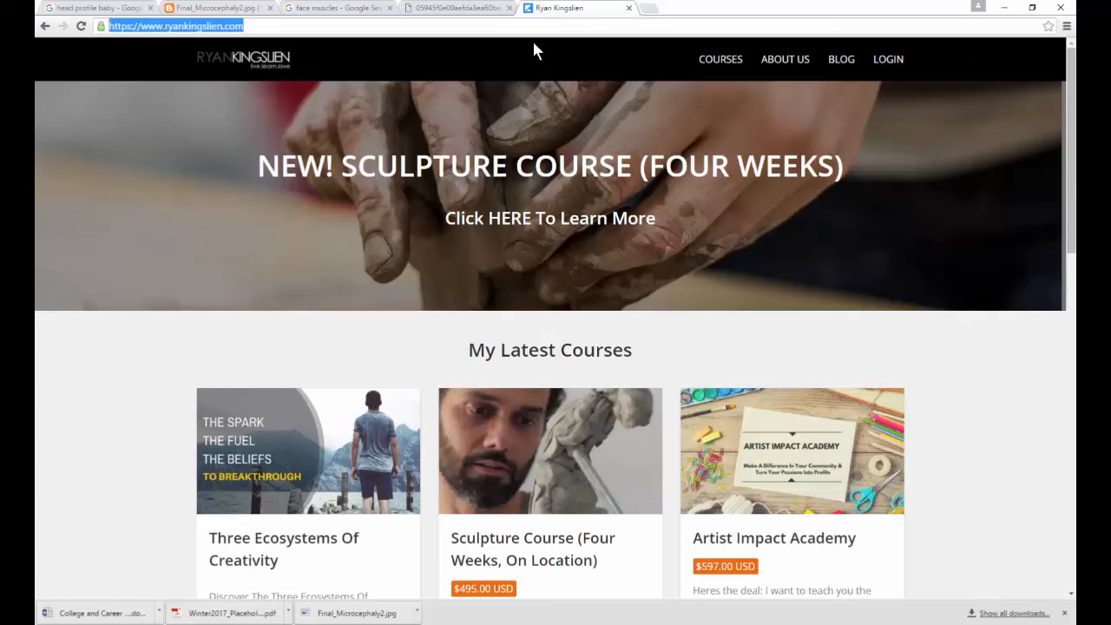
text(3d head lo)
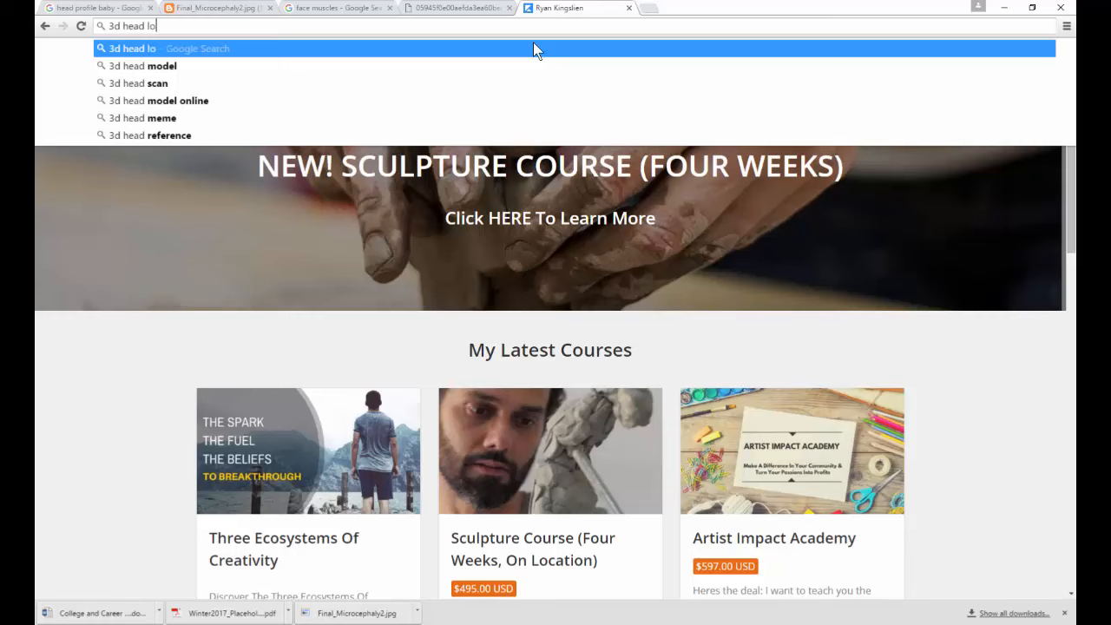
text(w poly)
key(Return)
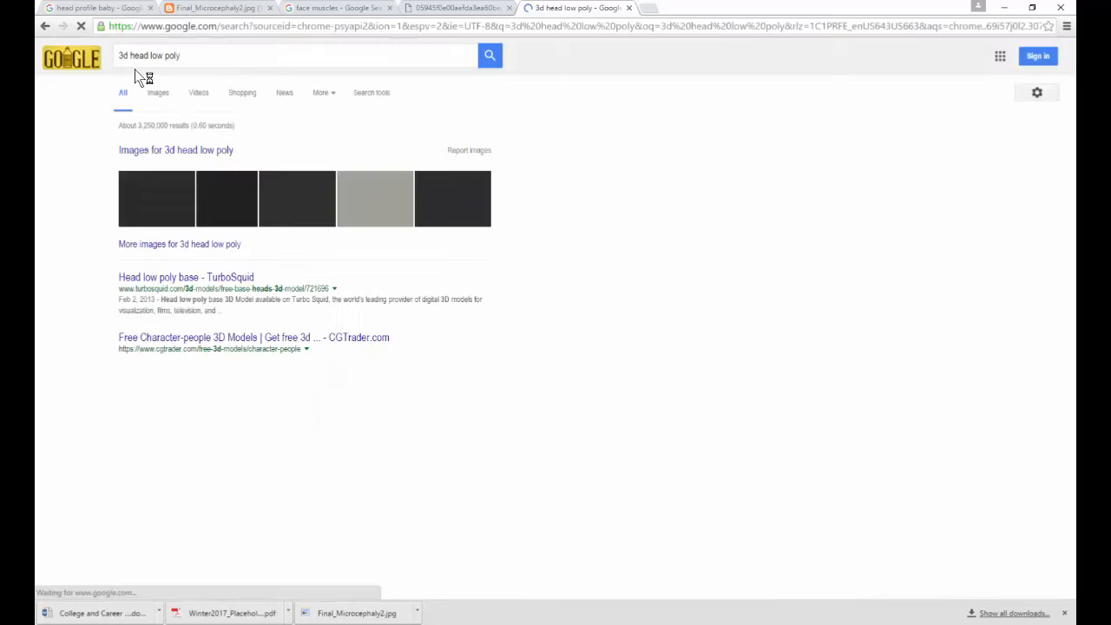
click(158, 94)
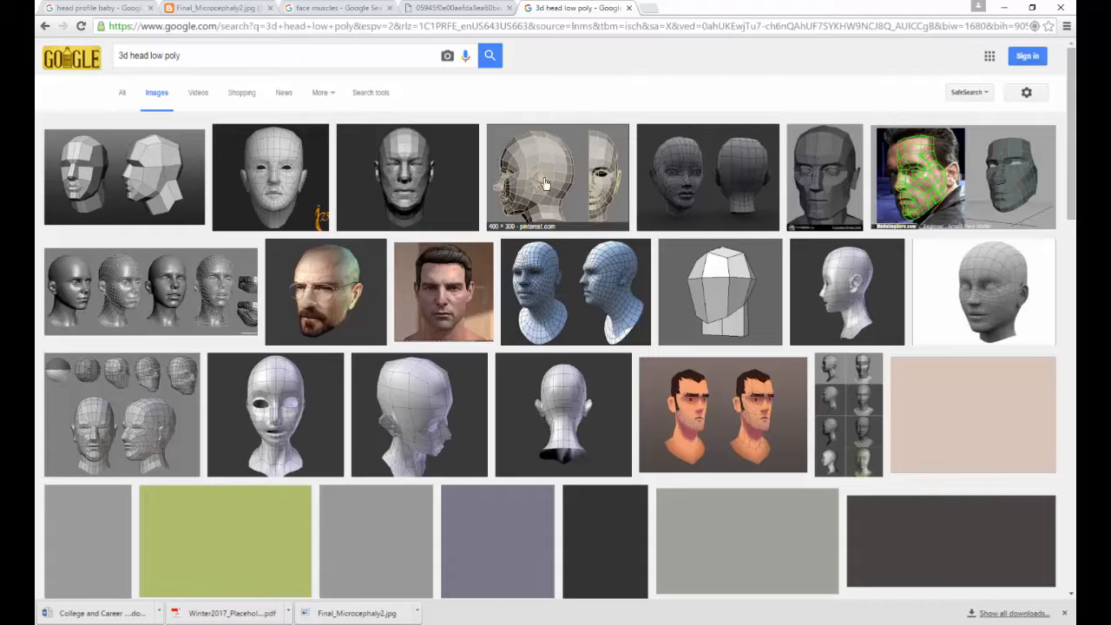
Preview several low-poly head images from the results to study their topology.
click(555, 165)
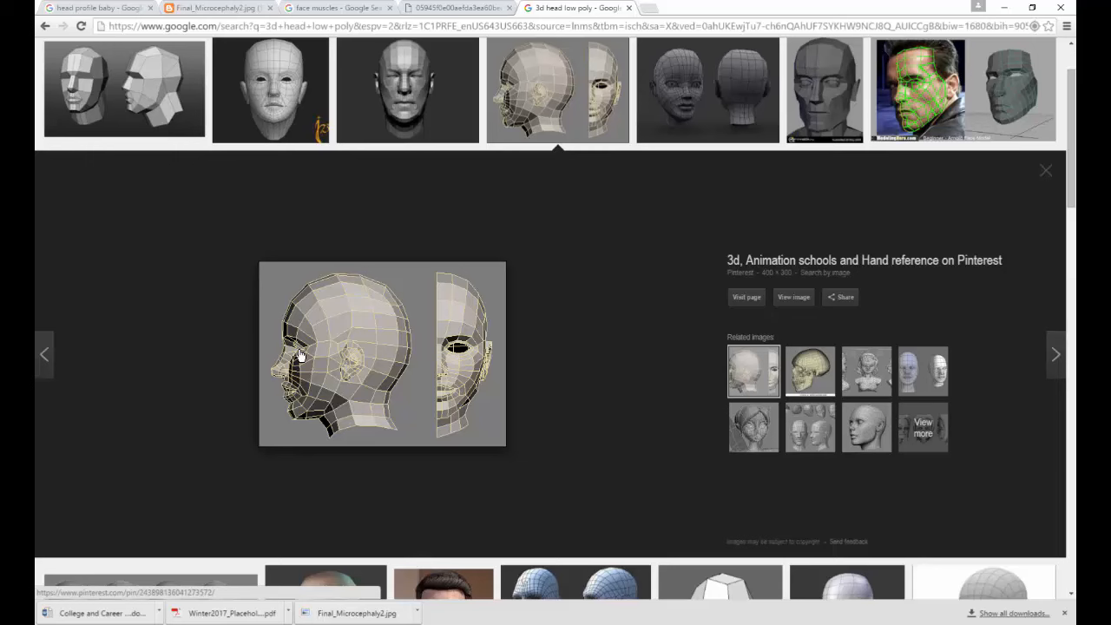
click(825, 95)
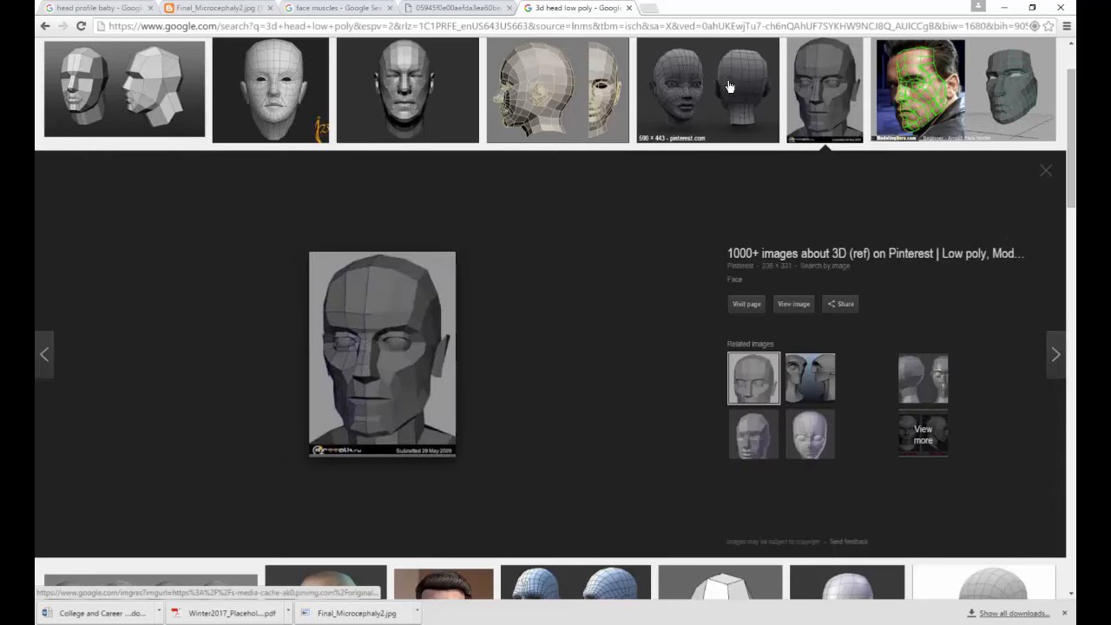
click(730, 87)
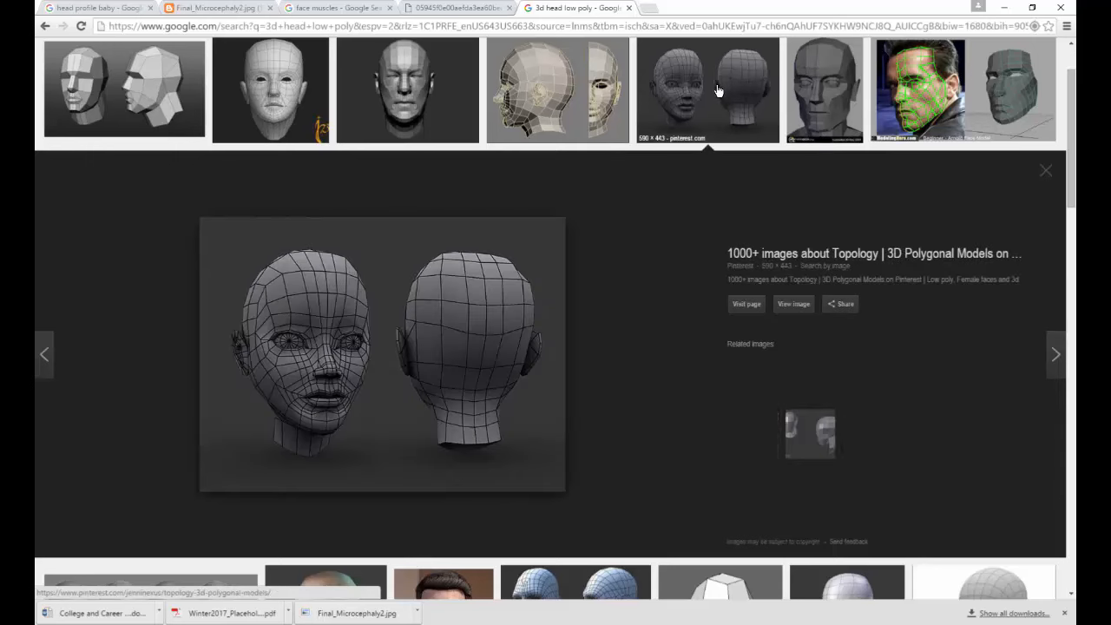
click(165, 115)
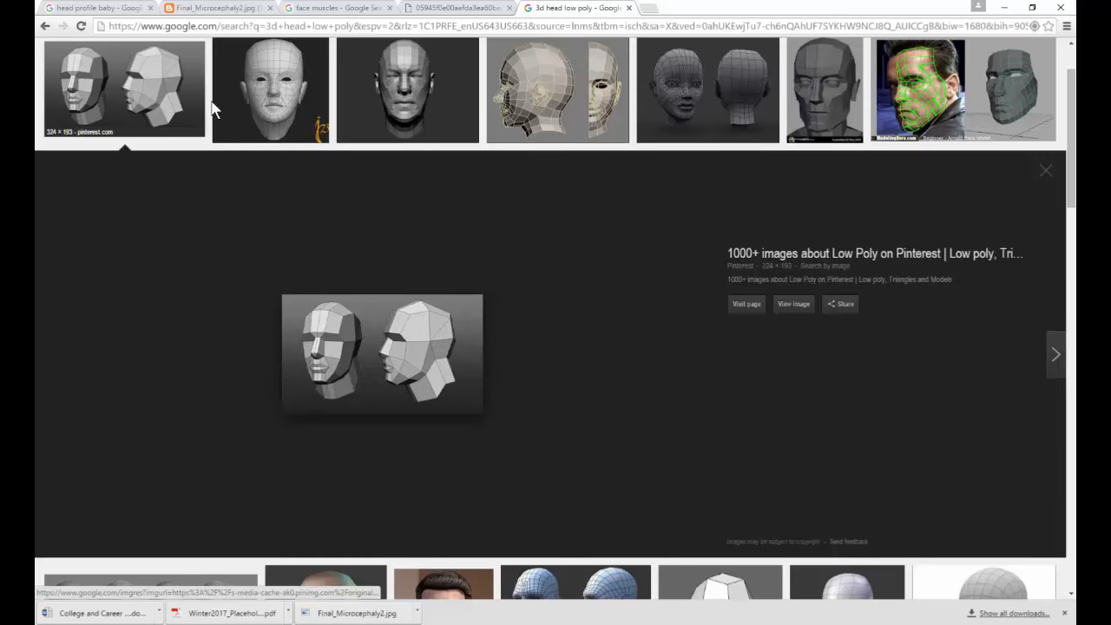
click(256, 102)
Switch back to Cinema 4D and reshape the neck, lowering its base and placing the rear side point at about Y -202, Z 94 cm.
key(alt+Tab)
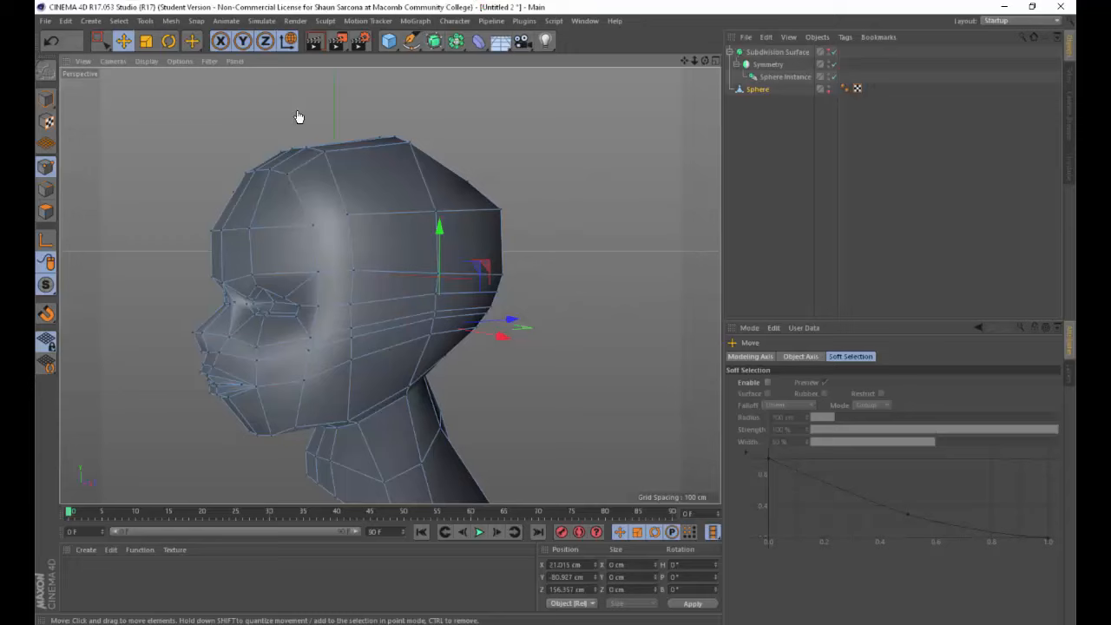
alt+drag(424, 284, 408, 241)
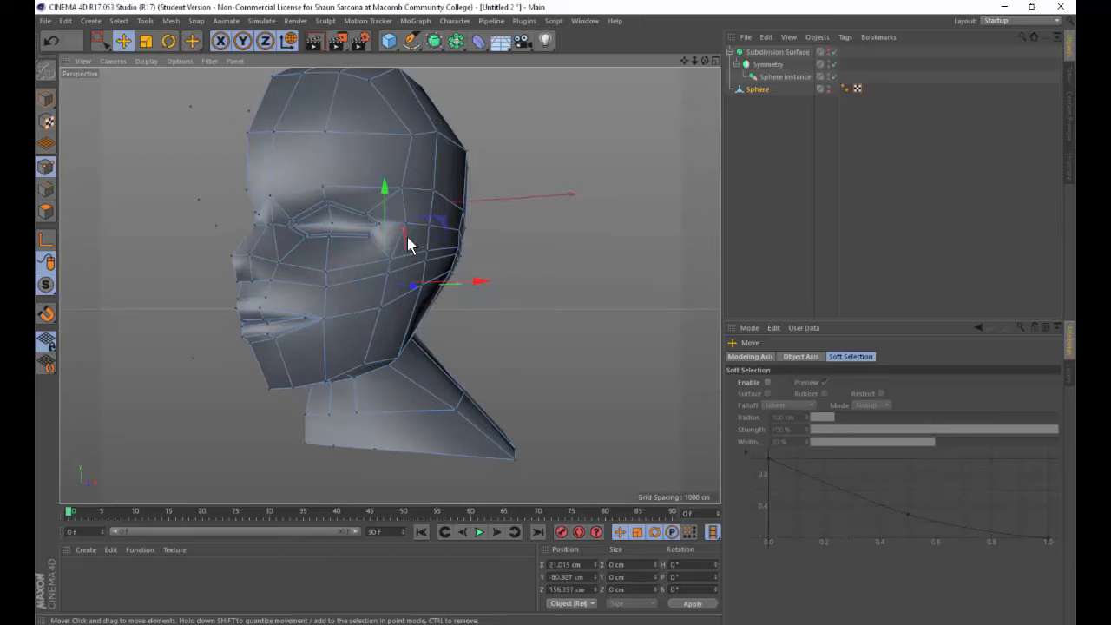
alt+drag(570, 297, 431, 406)
key(0)
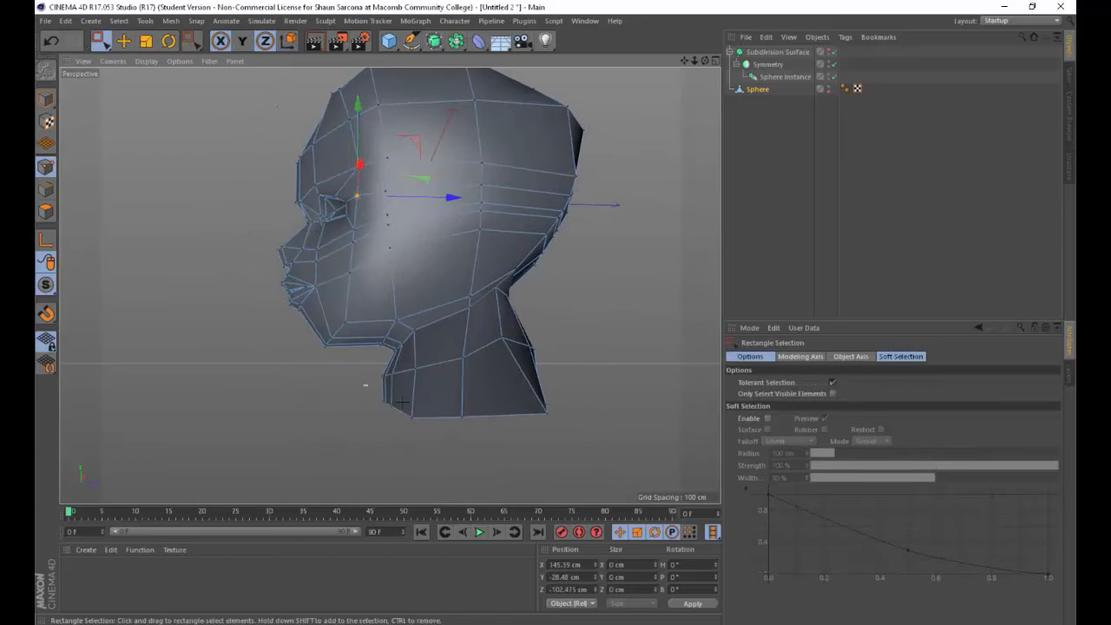
drag(363, 383, 364, 335)
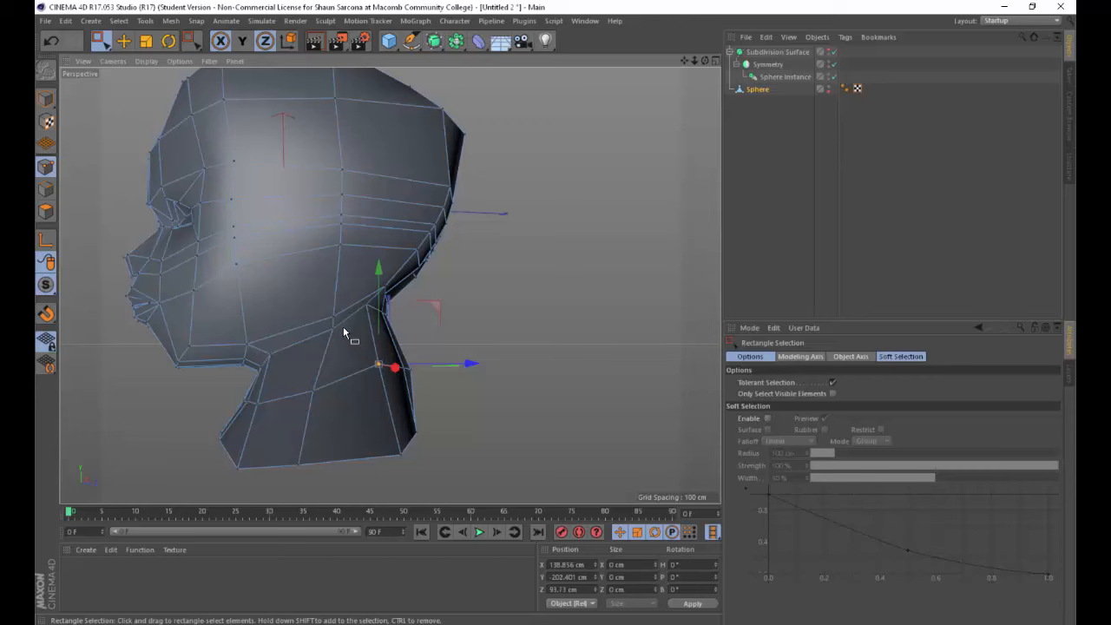
Show the Subdivision Surface result in the viewport and save the project as Head_002.
scroll(512, 373, down, 3)
alt+drag(454, 355, 675, 173)
click(830, 52)
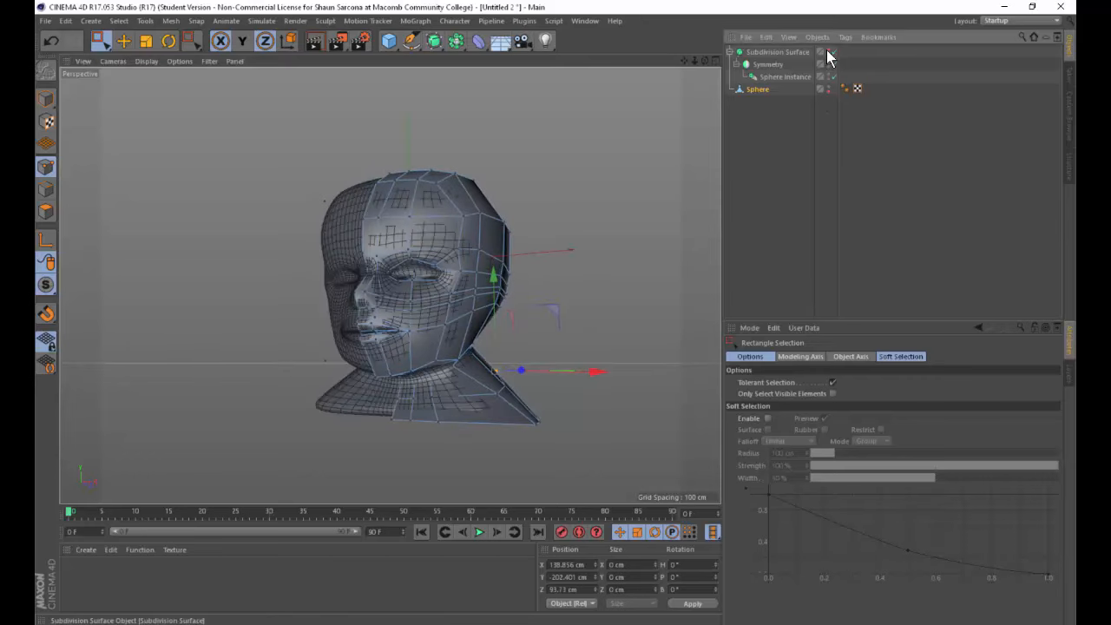
key(ctrl+s)
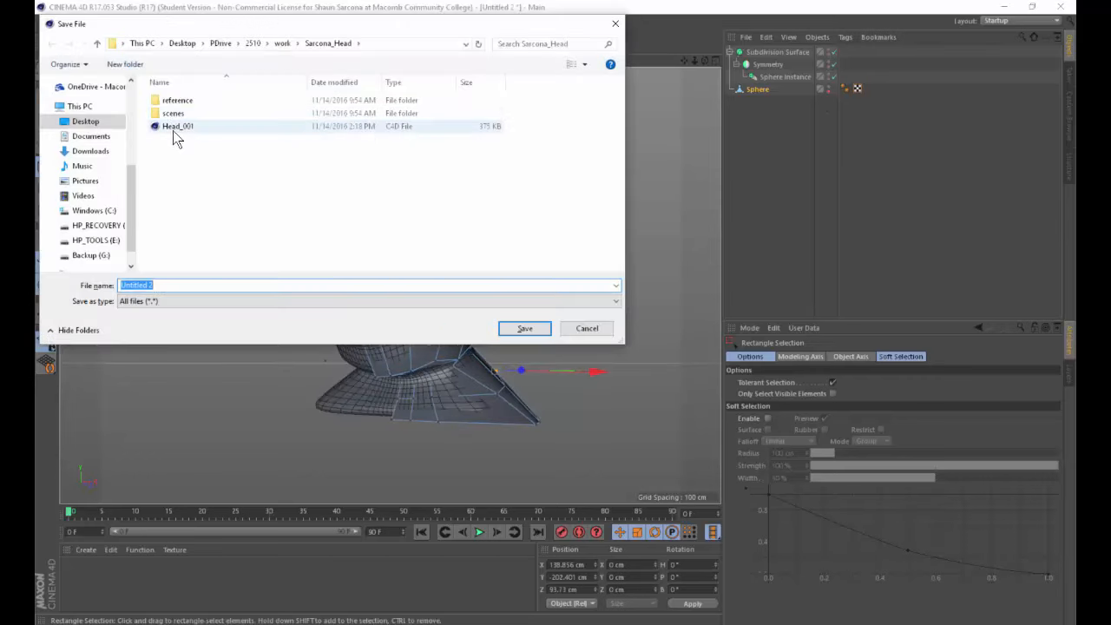
text(Head_002)
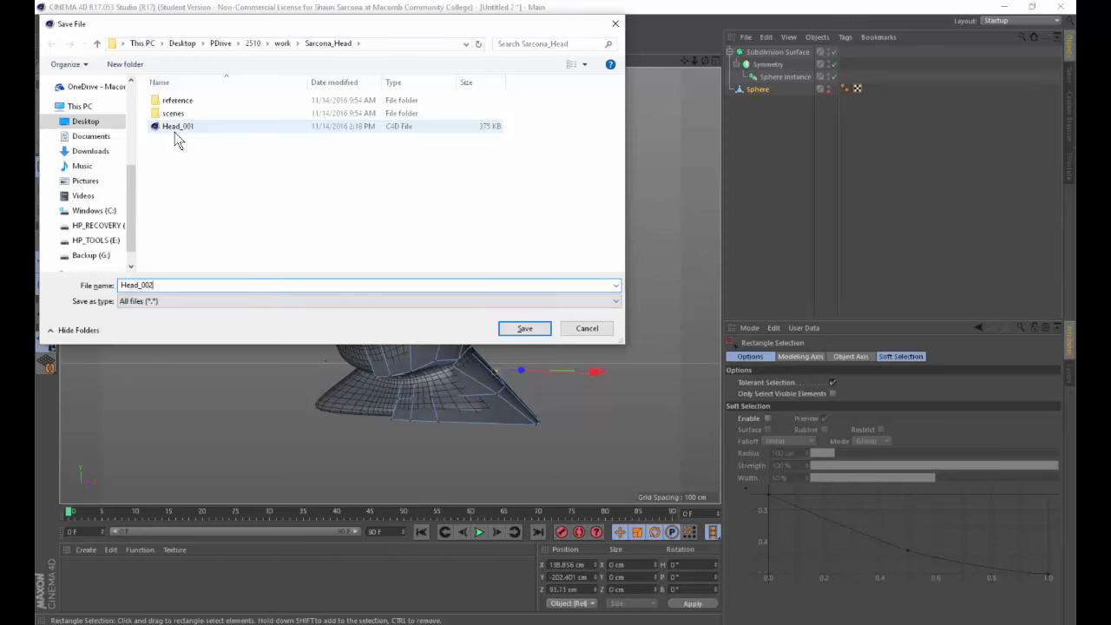
key(Return)
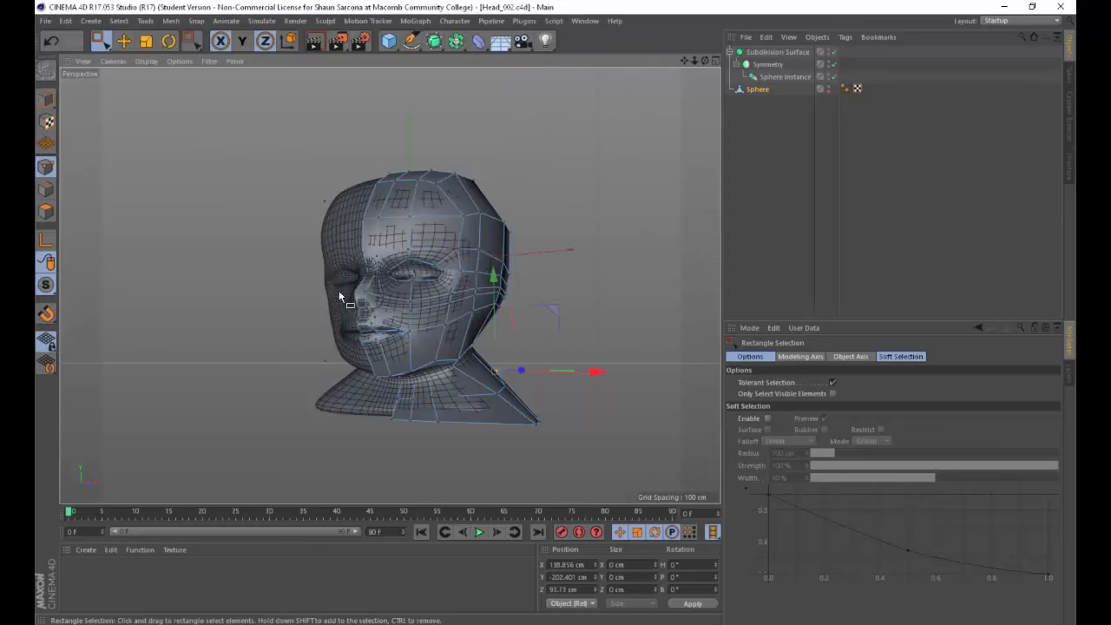
Scale the whole Sphere object narrower along X, to about 399 cm wide.
alt+drag(338, 290, 450, 314)
key(ctrl+r)
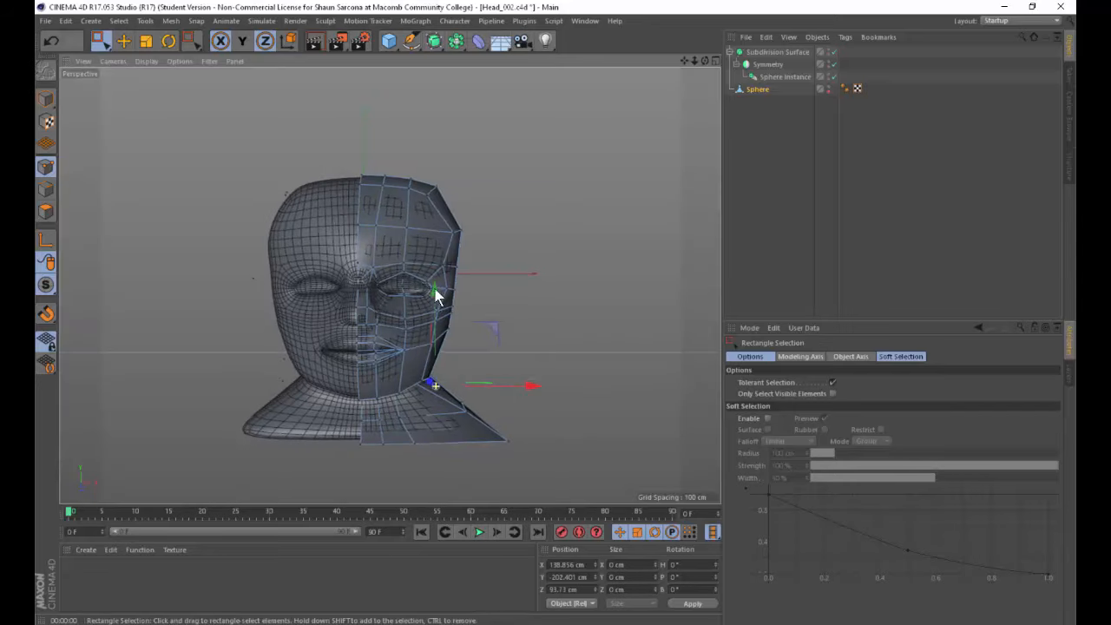
click(757, 90)
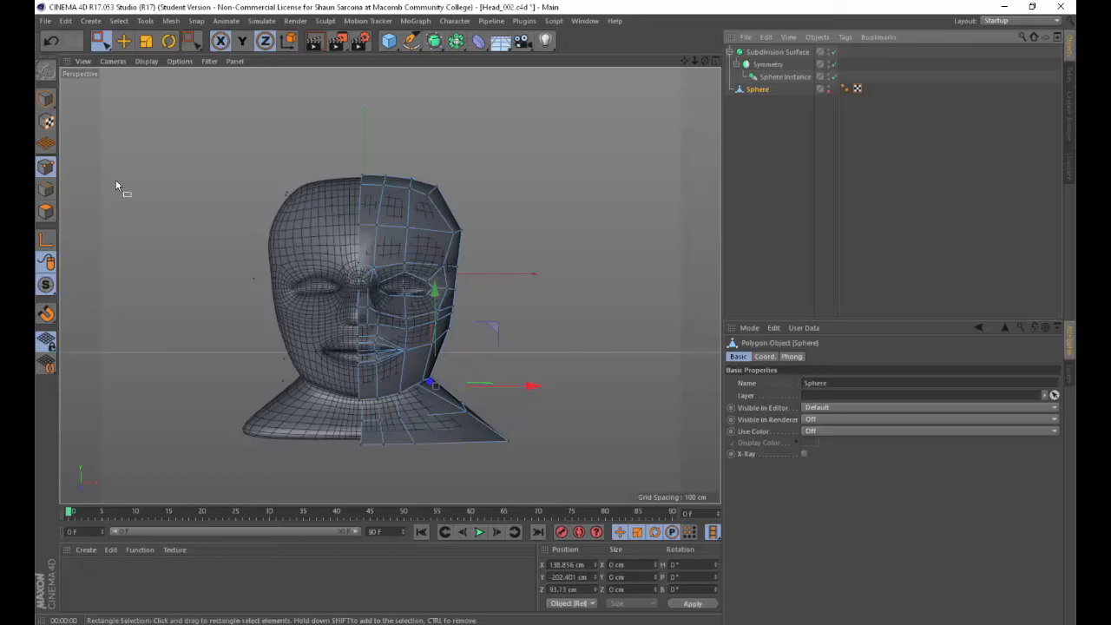
click(46, 211)
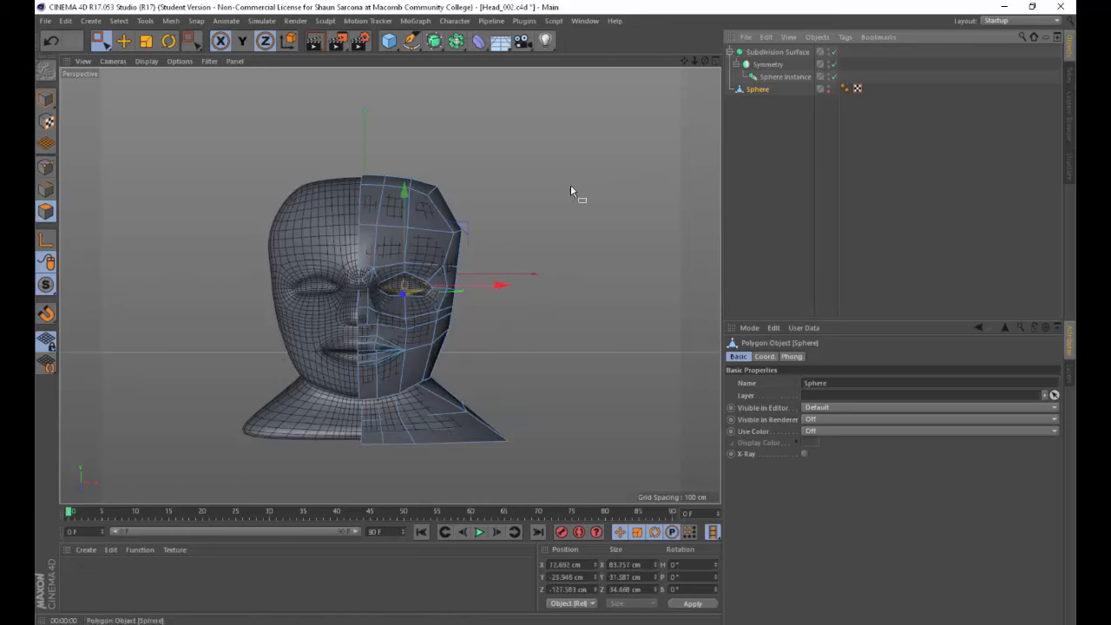
alt+drag(473, 275, 471, 305)
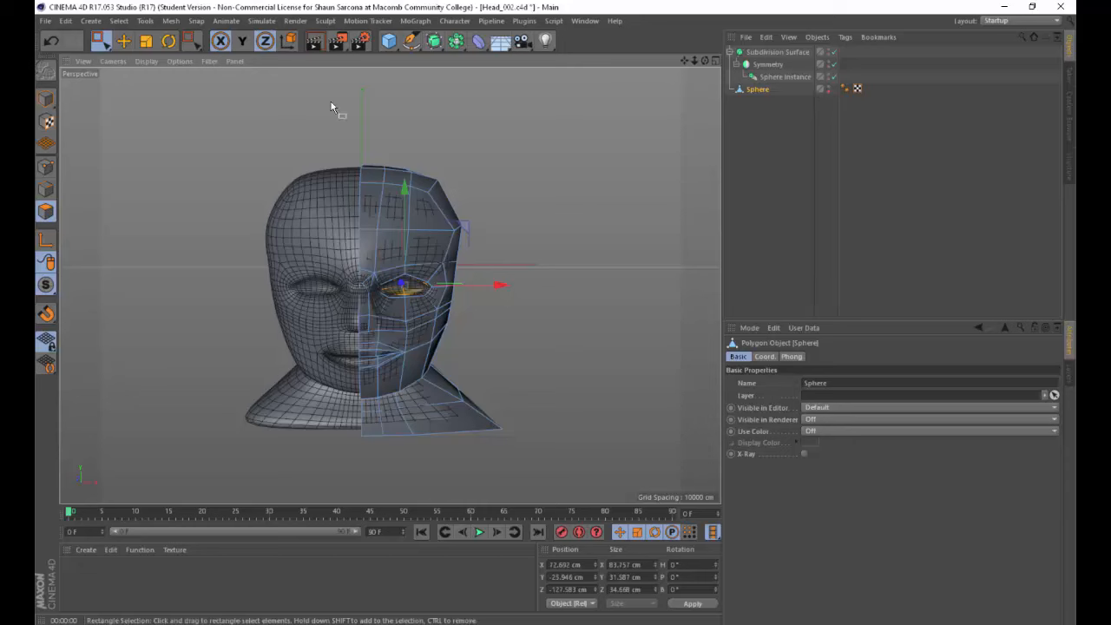
click(49, 104)
key(t)
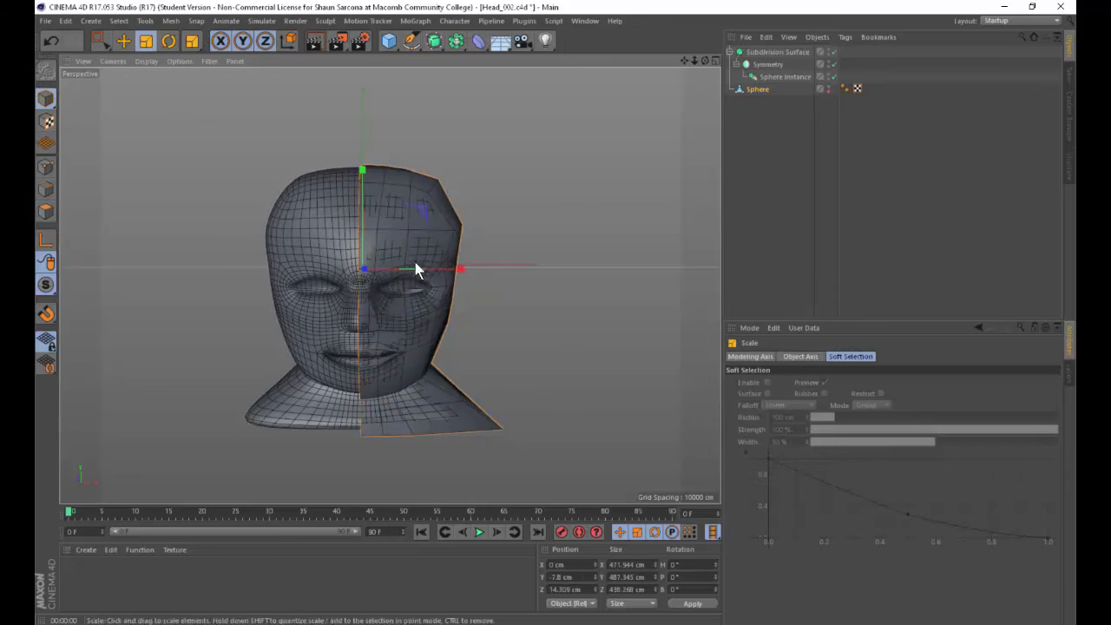
mouse_move(464, 277)
mouse_down()
mouse_move(445, 274)
mouse_move(447, 284)
mouse_up()
Render the narrowed head from the front and from a three-quarter angle to check its proportions.
key(ctrl+r)
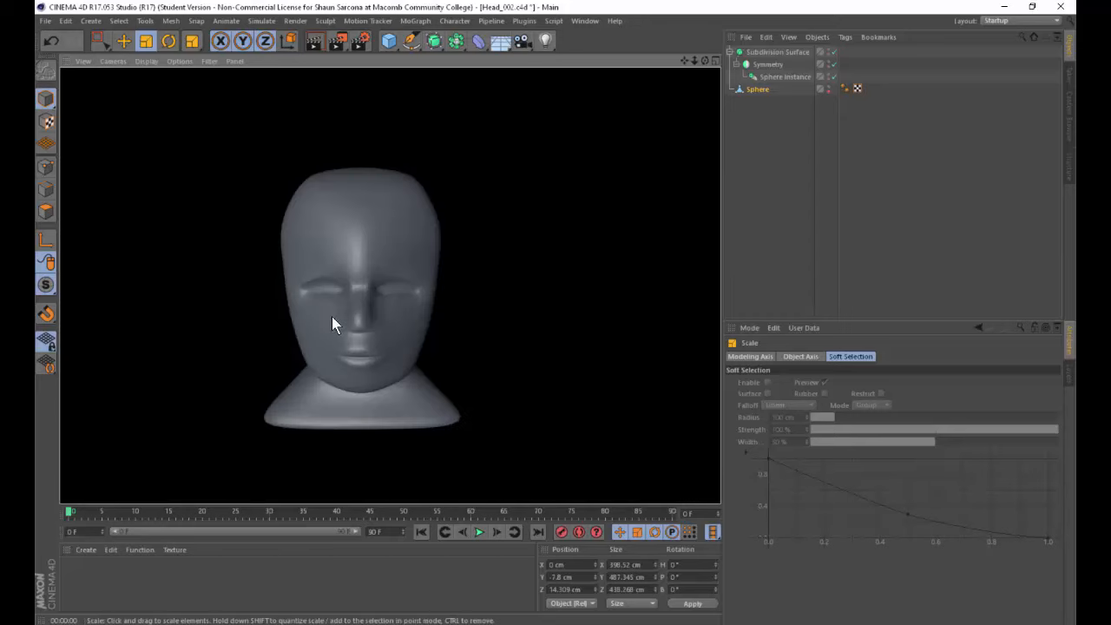
alt+drag(332, 318, 374, 317)
key(ctrl+r)
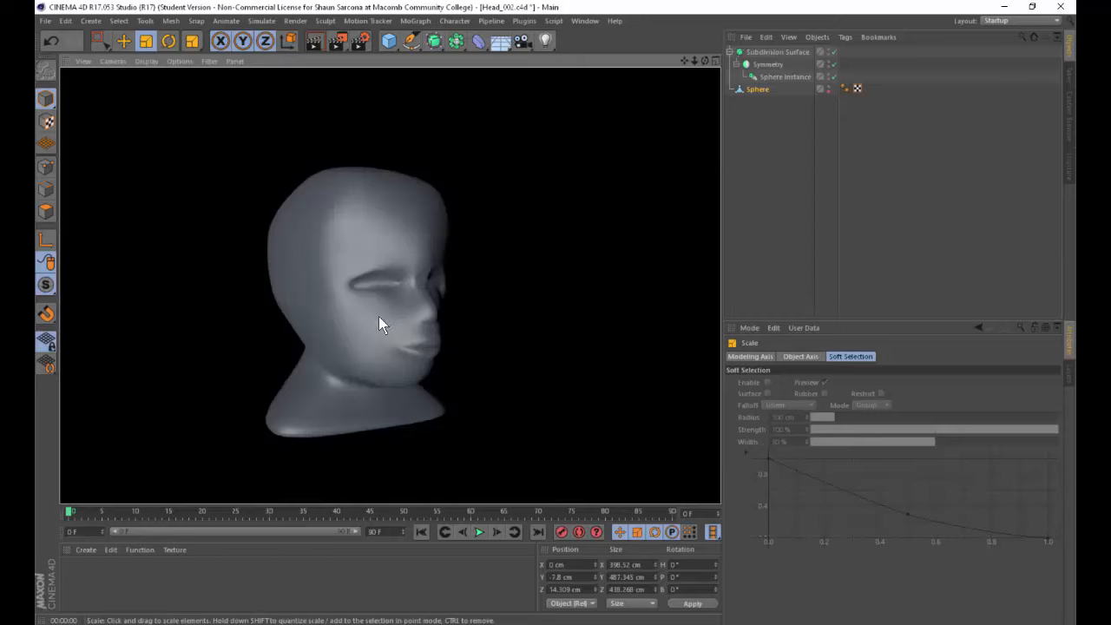
alt+drag(513, 281, 548, 270)
key(ctrl+z)
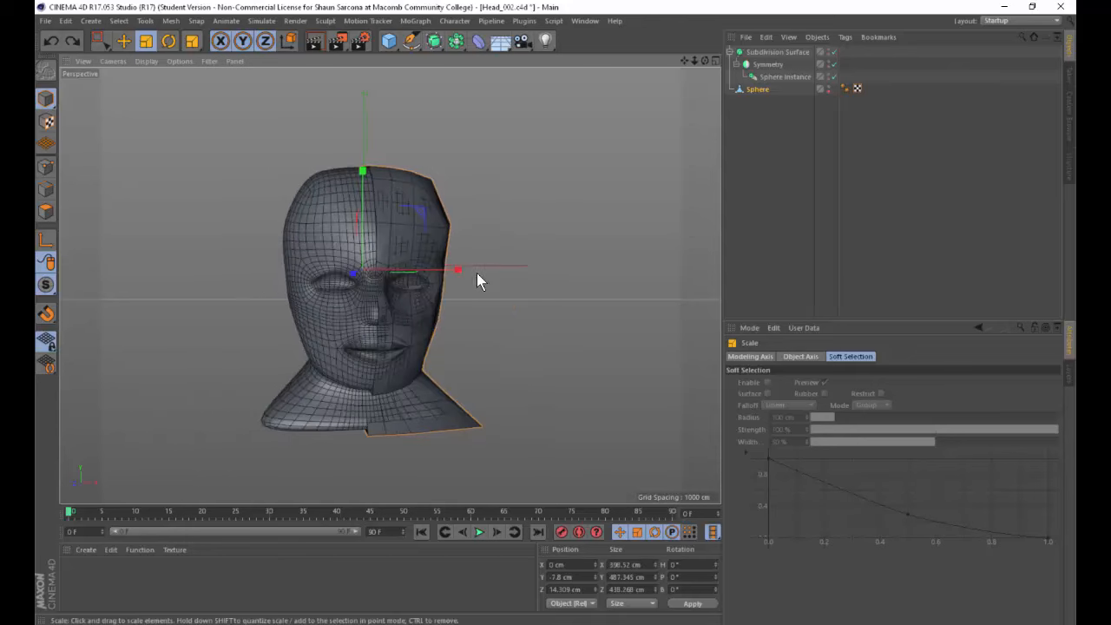
Try narrowing the head further along X to about 354 cm, render it, and undo the change.
drag(459, 272, 449, 273)
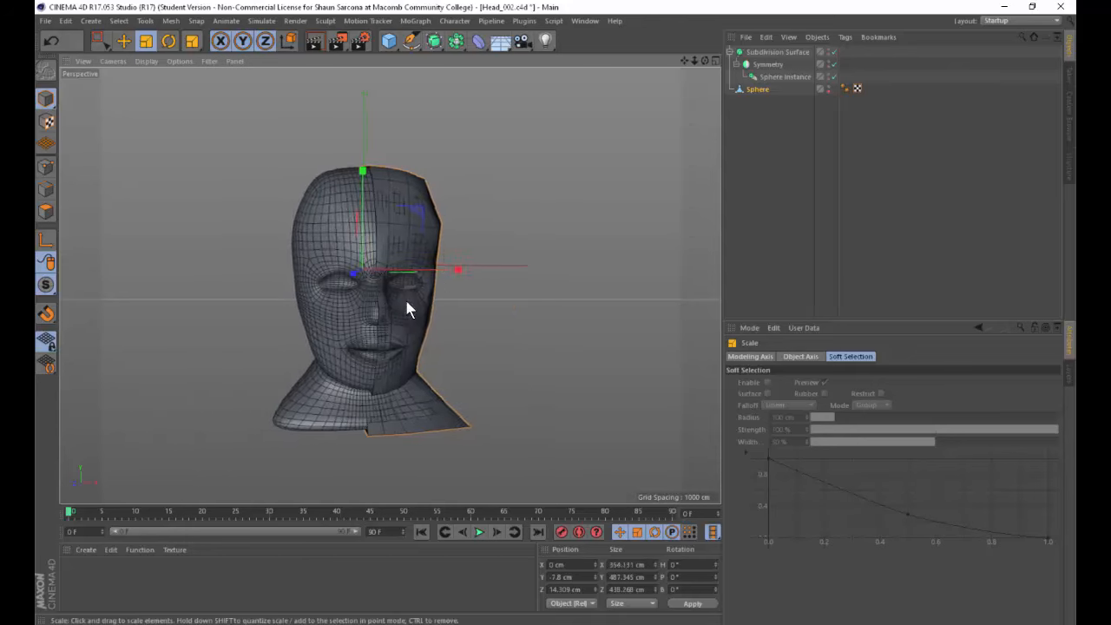
key(ctrl+r)
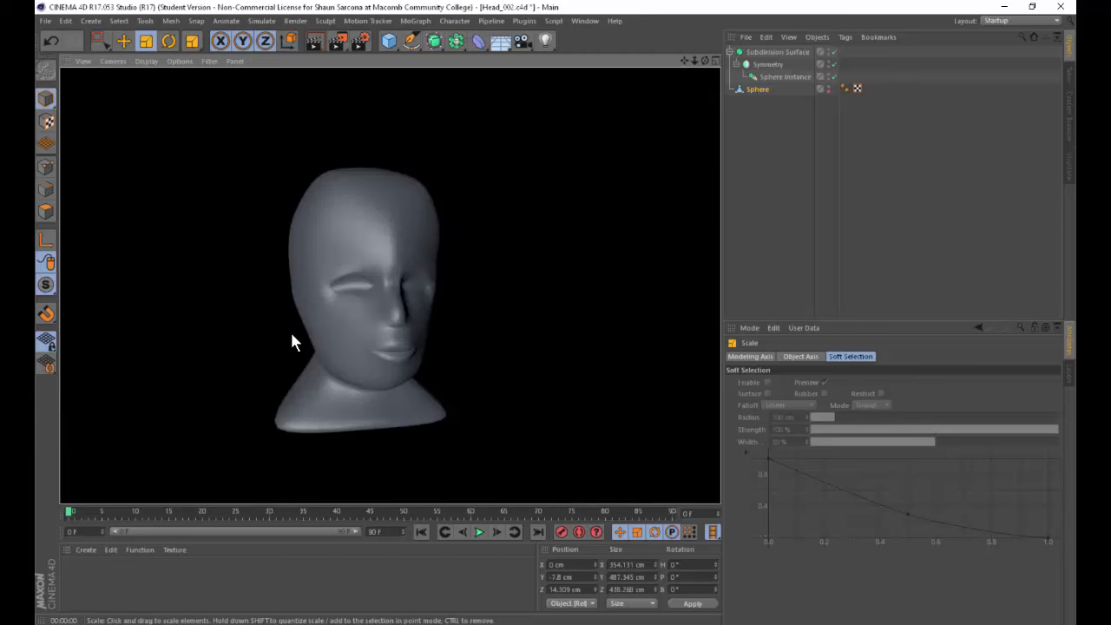
key(ctrl+z)
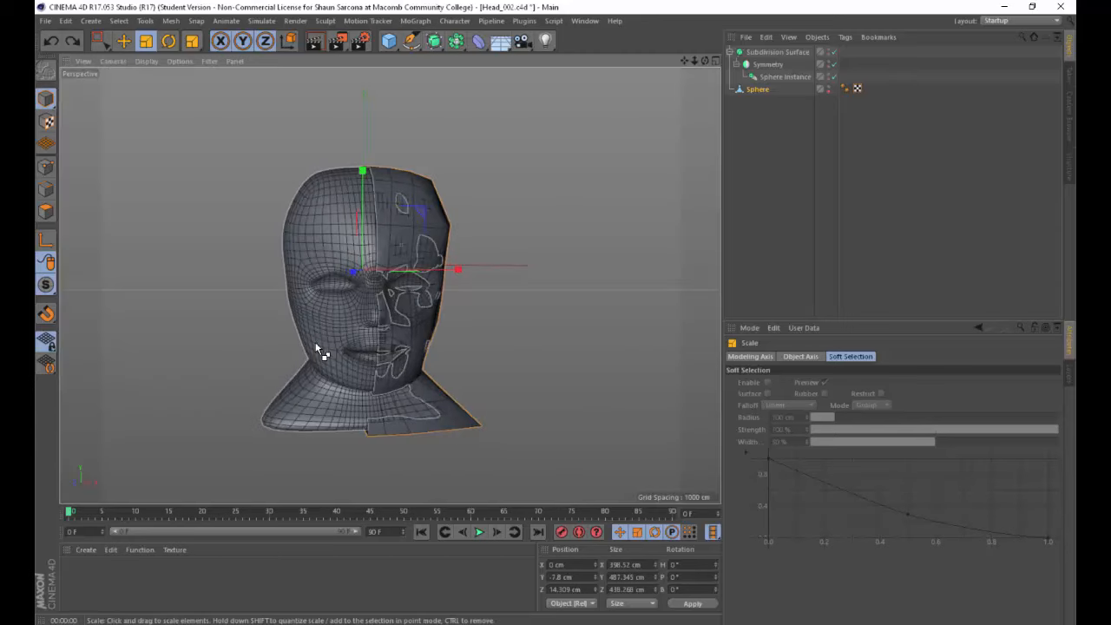
Render the head and examine its proportions from the front, side and three-quarter angles.
key(ctrl+r)
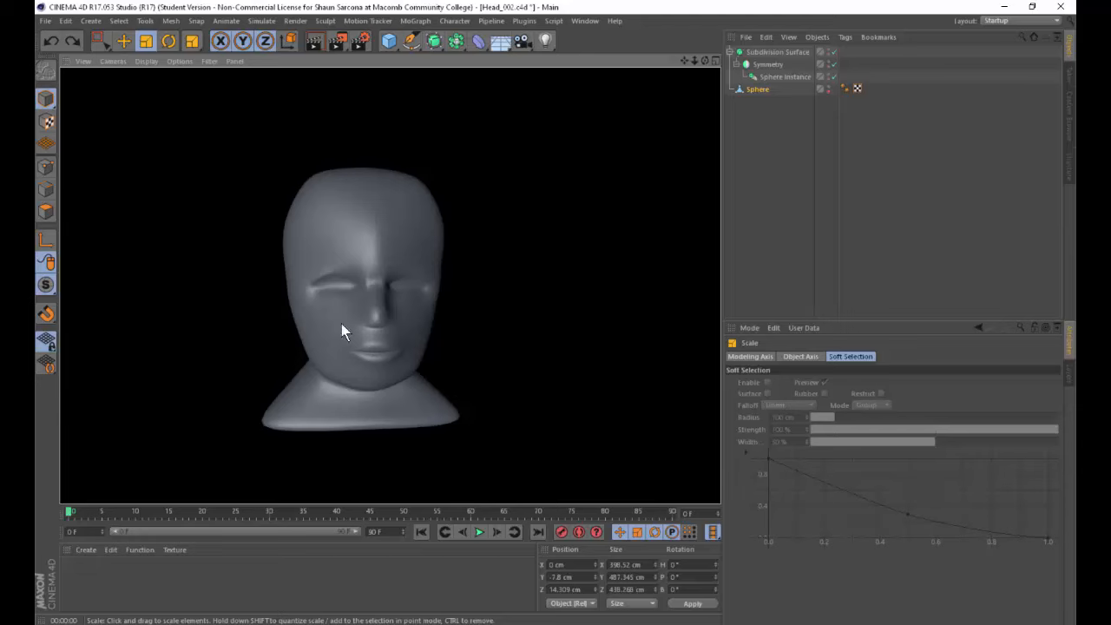
alt+drag(344, 326, 478, 310)
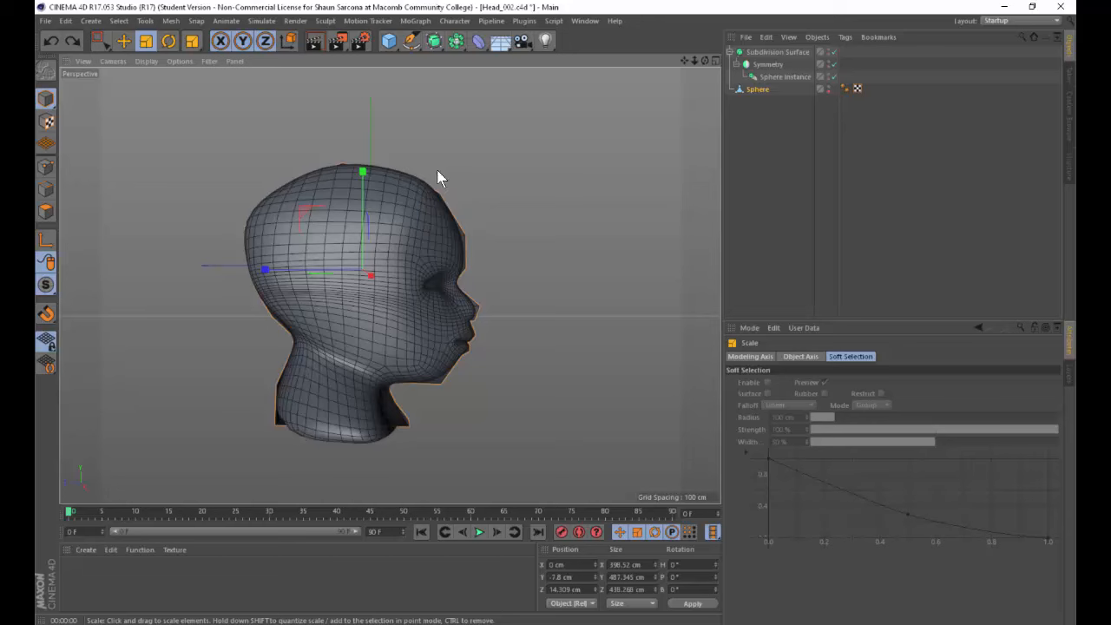
alt+drag(549, 233, 441, 251)
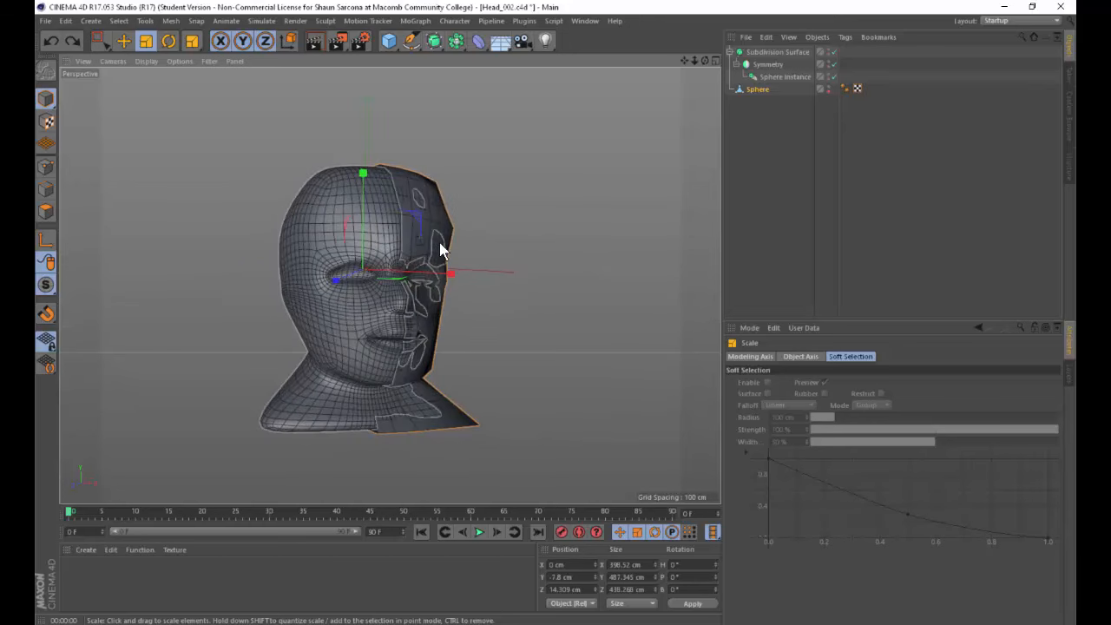
alt+drag(443, 246, 466, 266)
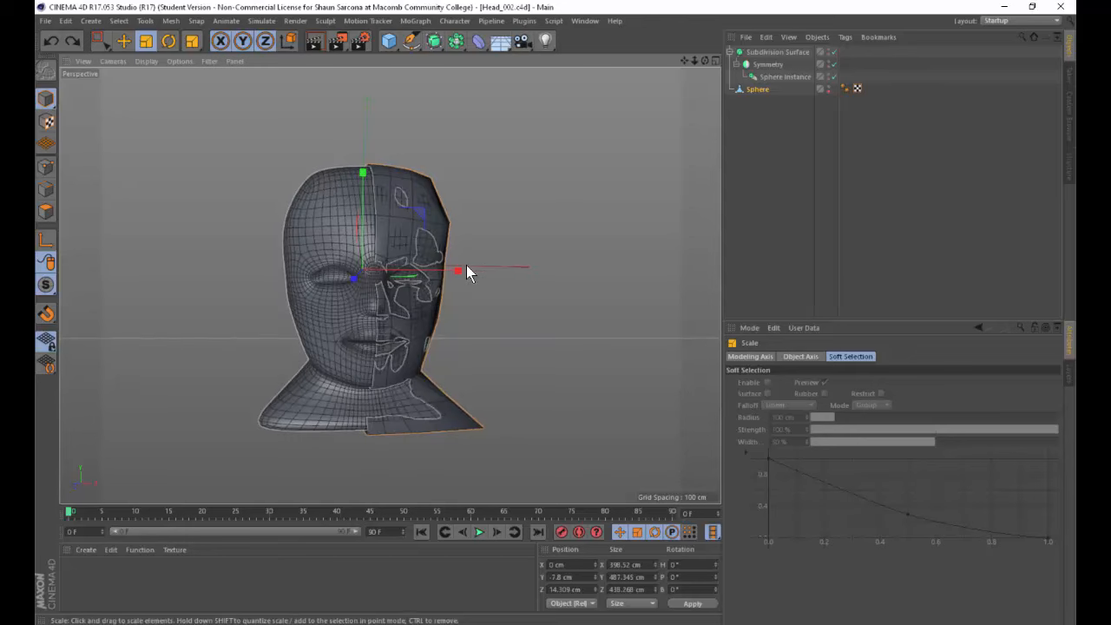
alt+drag(538, 256, 490, 271)
alt+drag(433, 341, 566, 327)
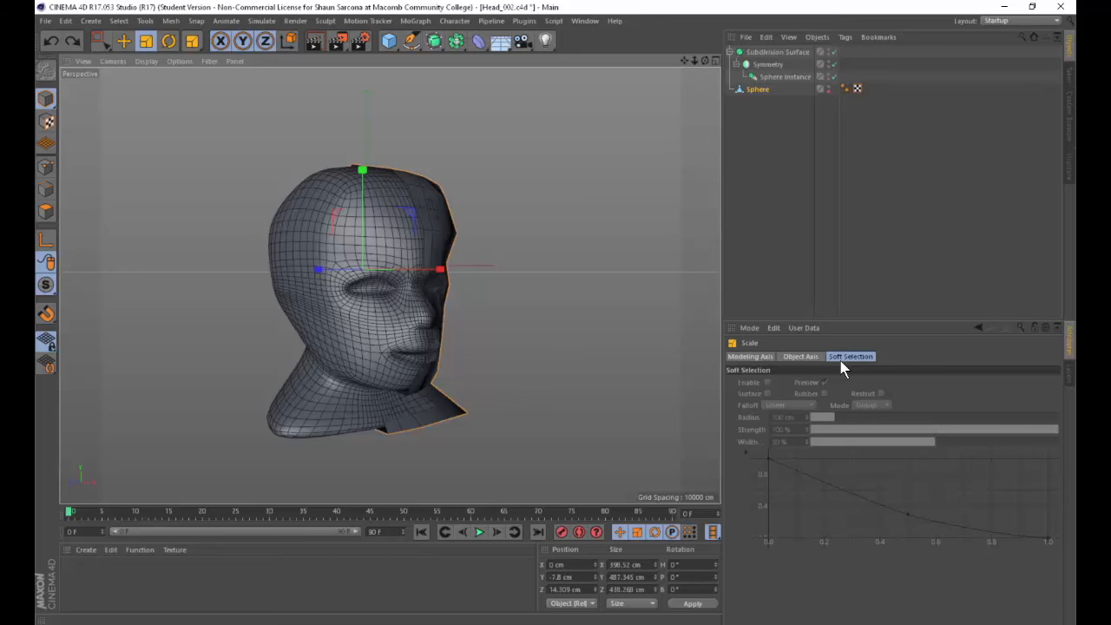
Show all four views and resize the Right view's background reference image to 679 by 679.
middle_click(568, 288)
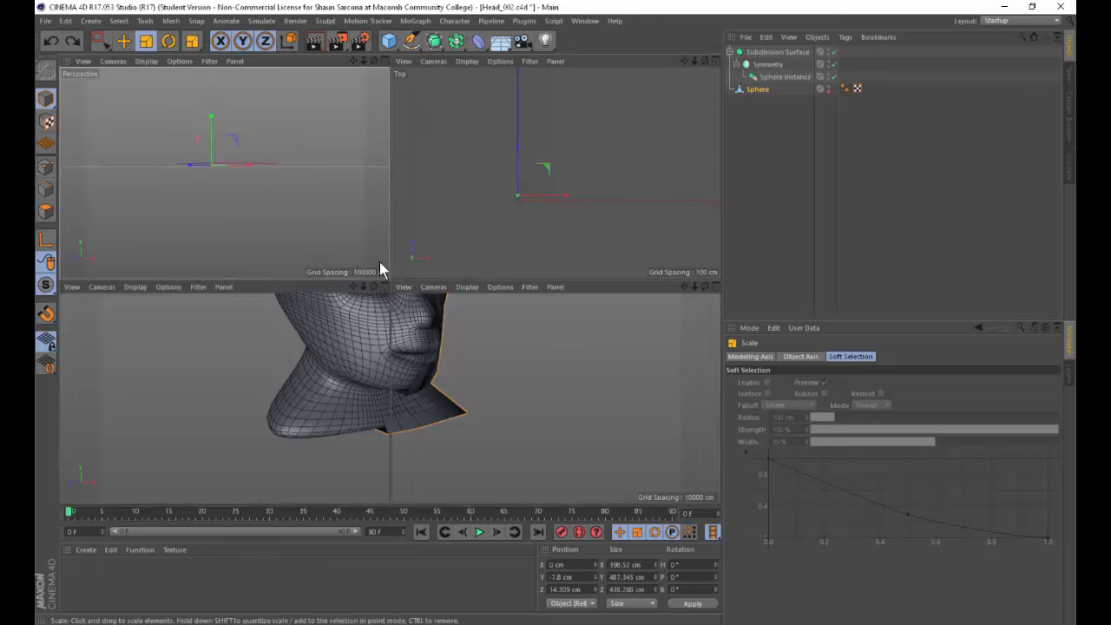
click(135, 288)
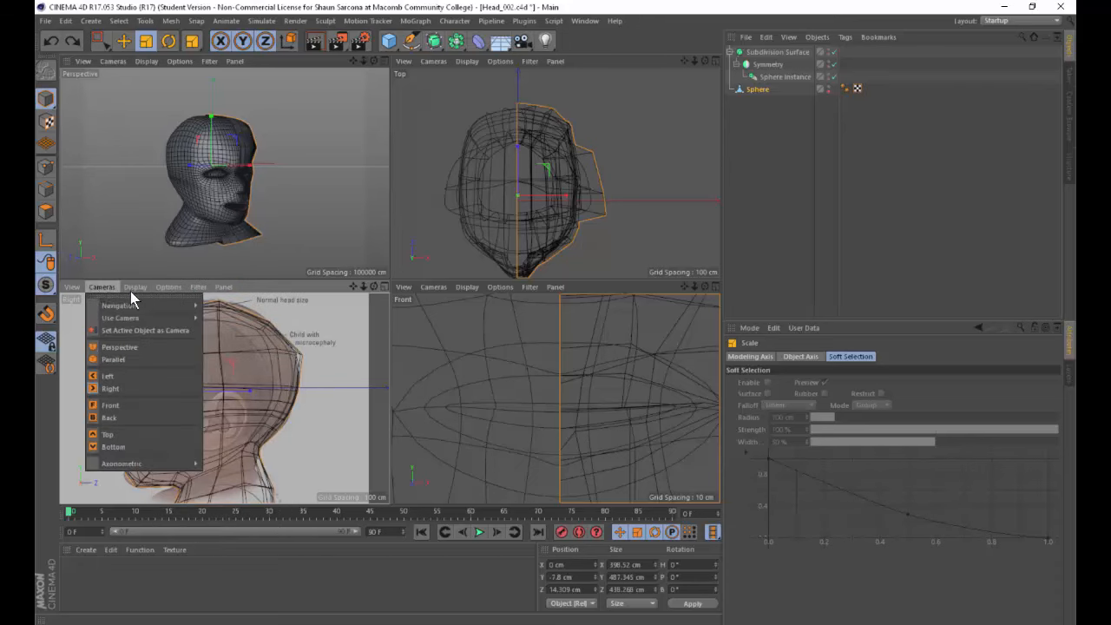
click(228, 521)
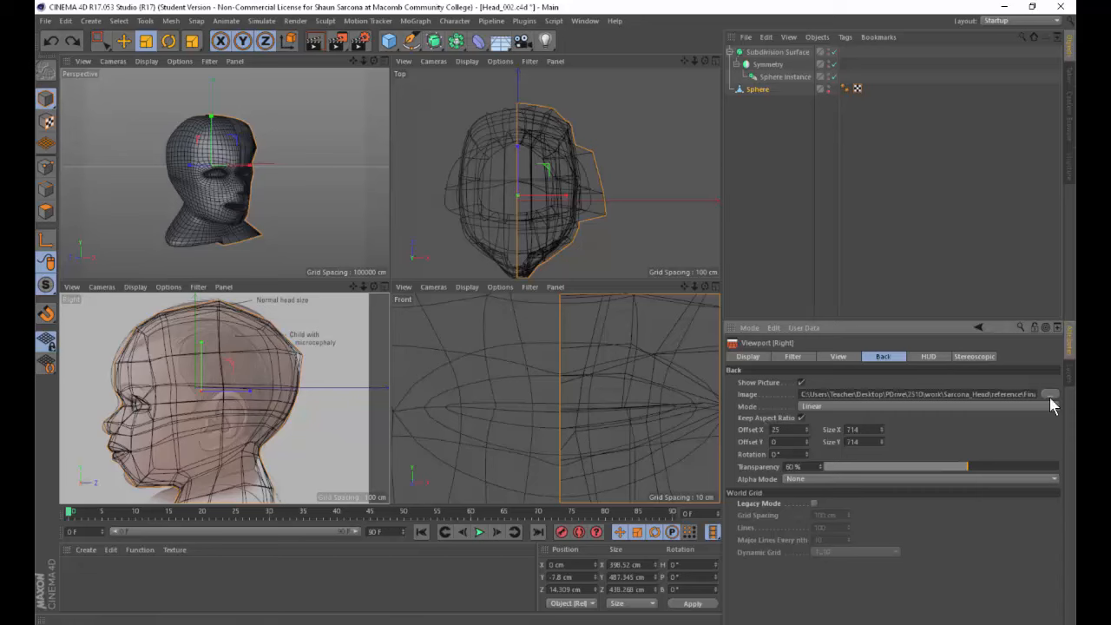
drag(880, 428, 861, 428)
key(ctrl+z)
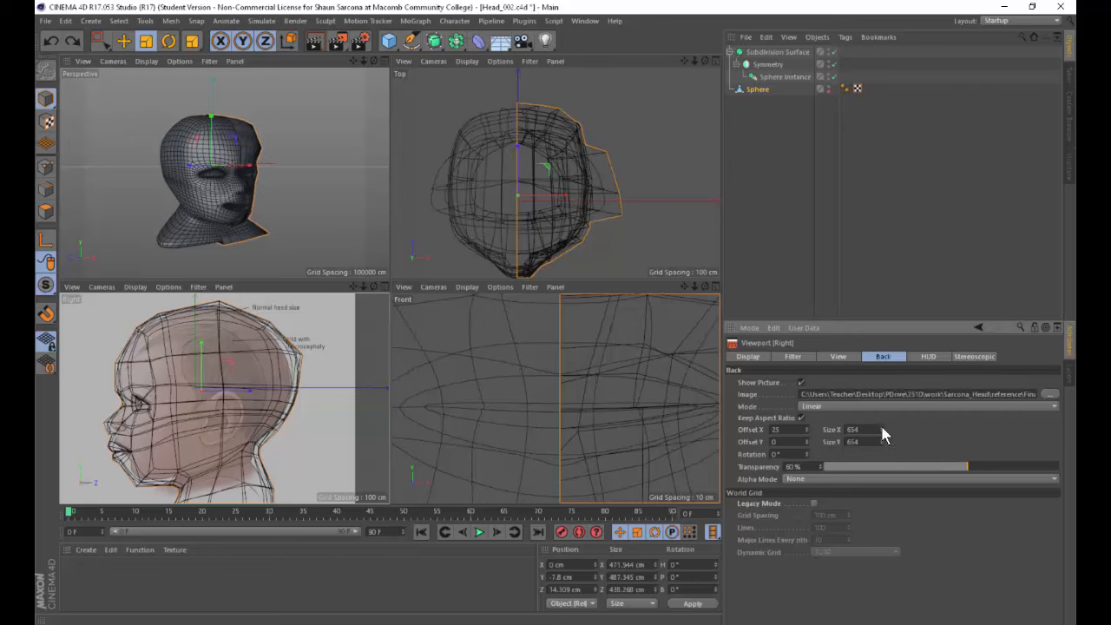
alt+middle_drag(370, 350, 358, 355)
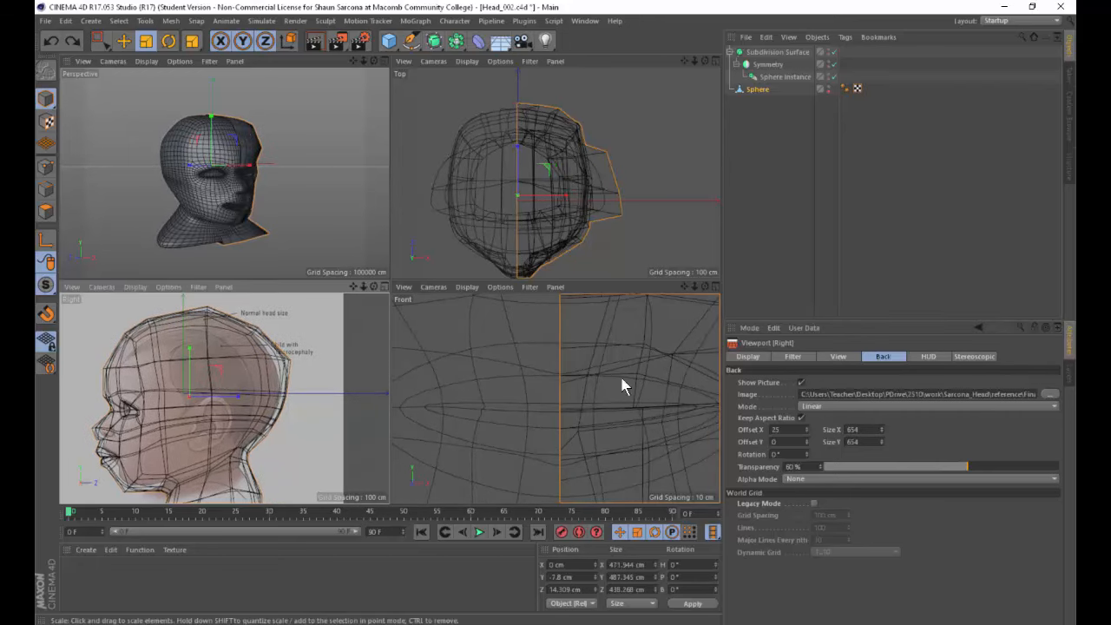
drag(879, 428, 888, 428)
Redo the undone X scaling of the head.
click(62, 22)
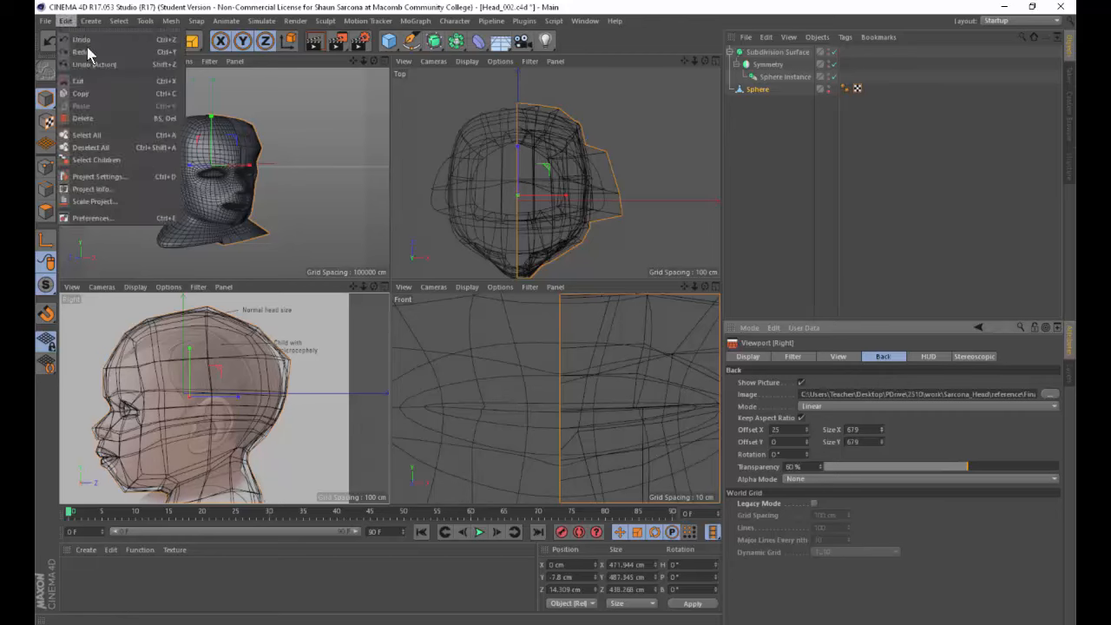
click(83, 43)
click(66, 22)
click(80, 54)
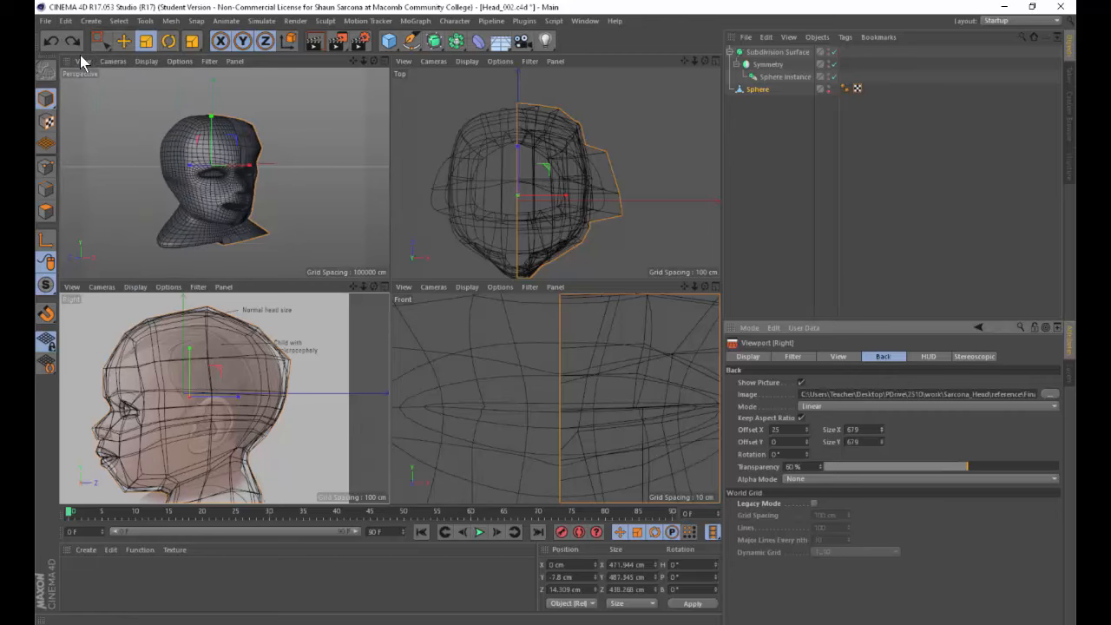
Make the Right view active and open its display options.
click(288, 166)
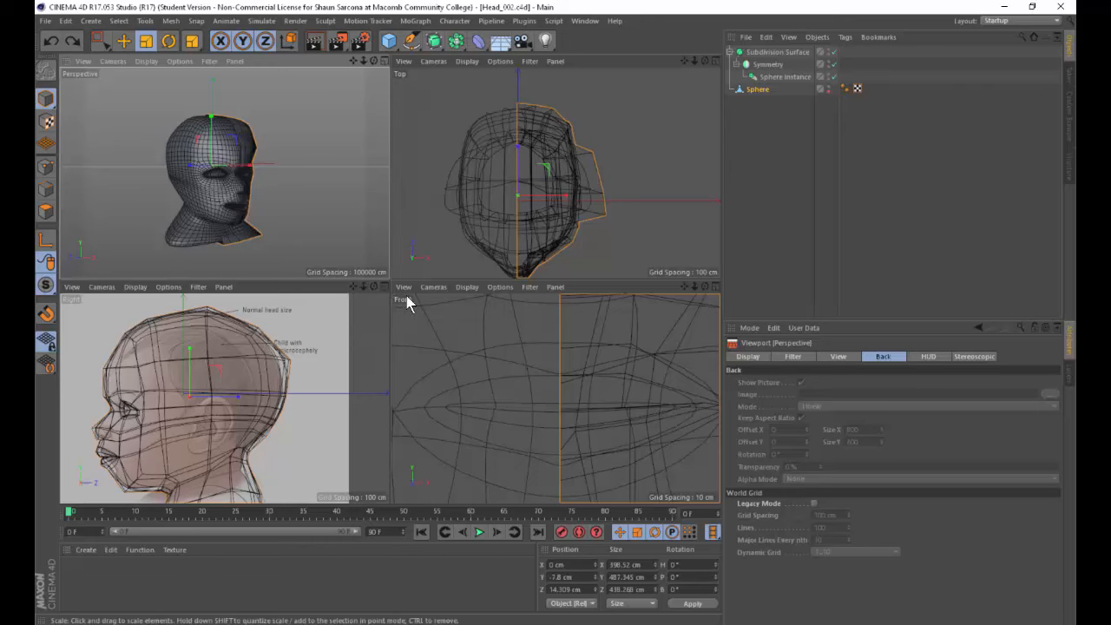
click(134, 288)
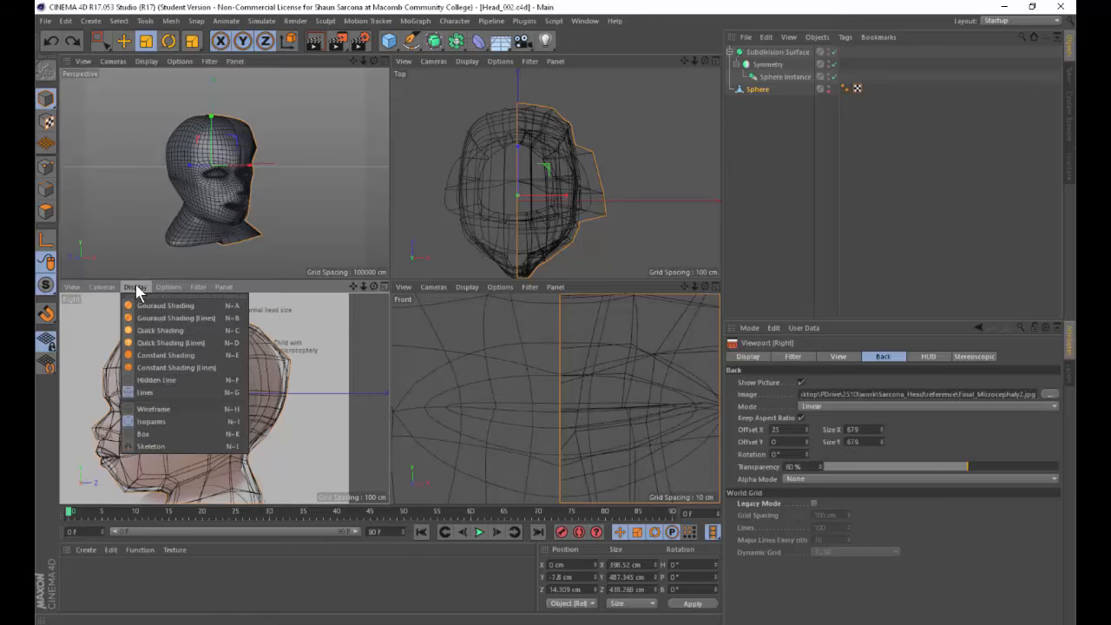